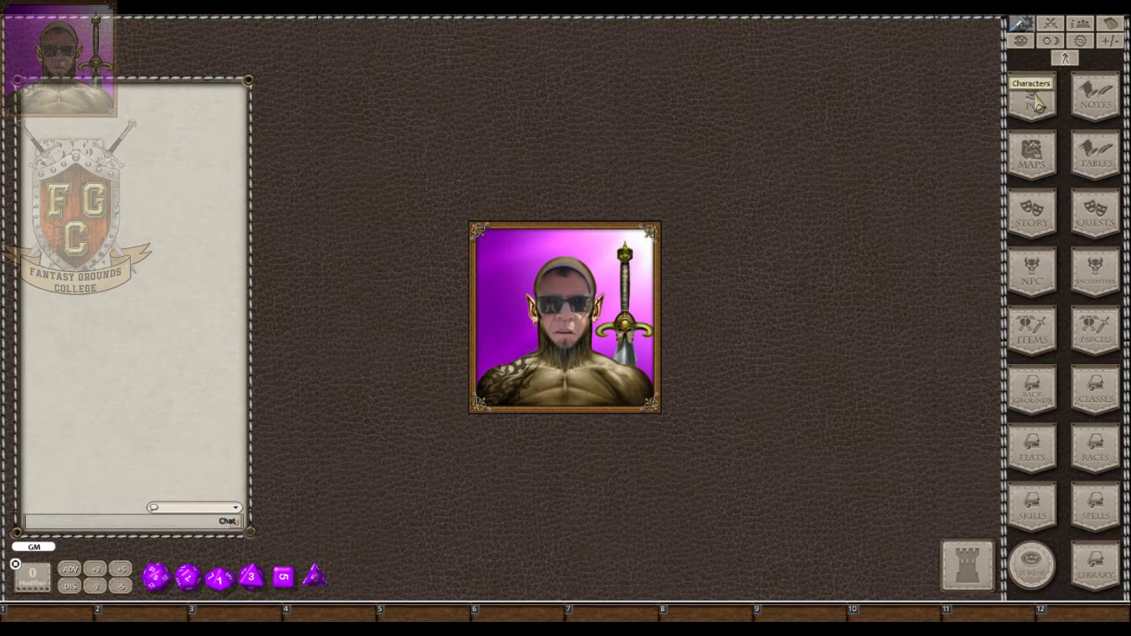
Create a new player character, close the character selection, move the sheet clear of the chat and enter the character's name.
left_click(1037, 103)
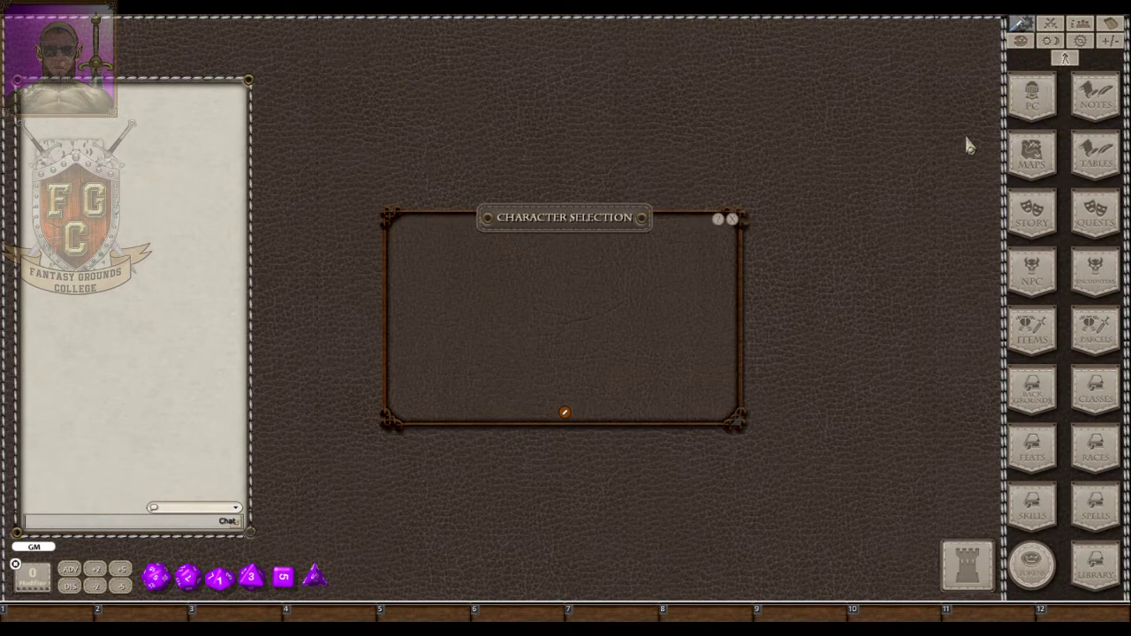
mouse_move(566, 415)
left_click(545, 413)
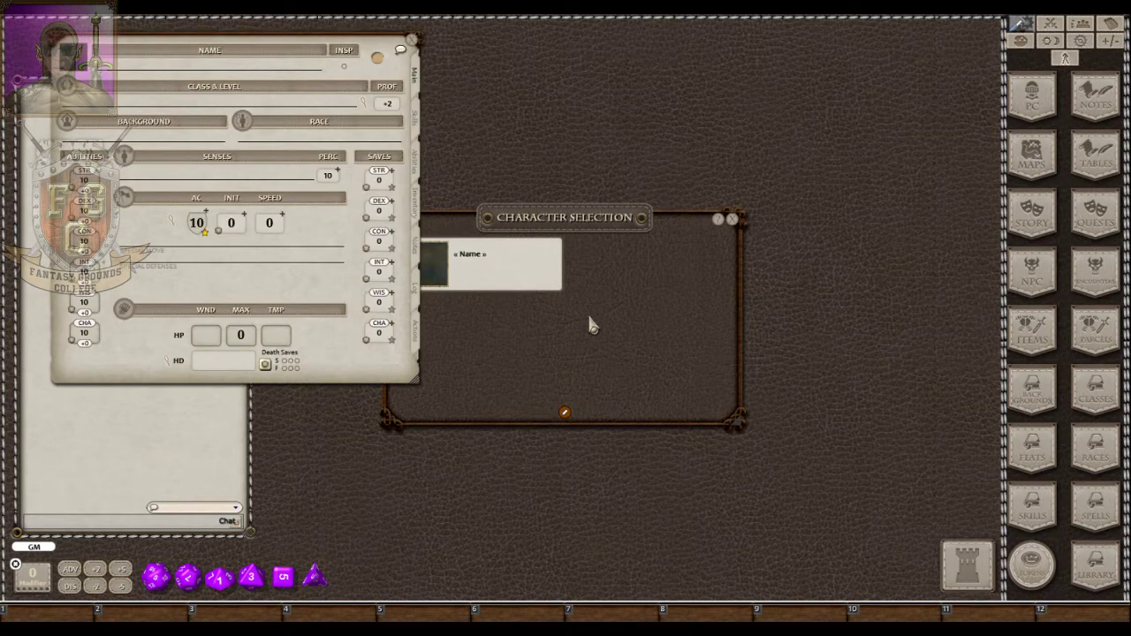
left_click(733, 221)
left_click_drag(263, 49, 572, 163)
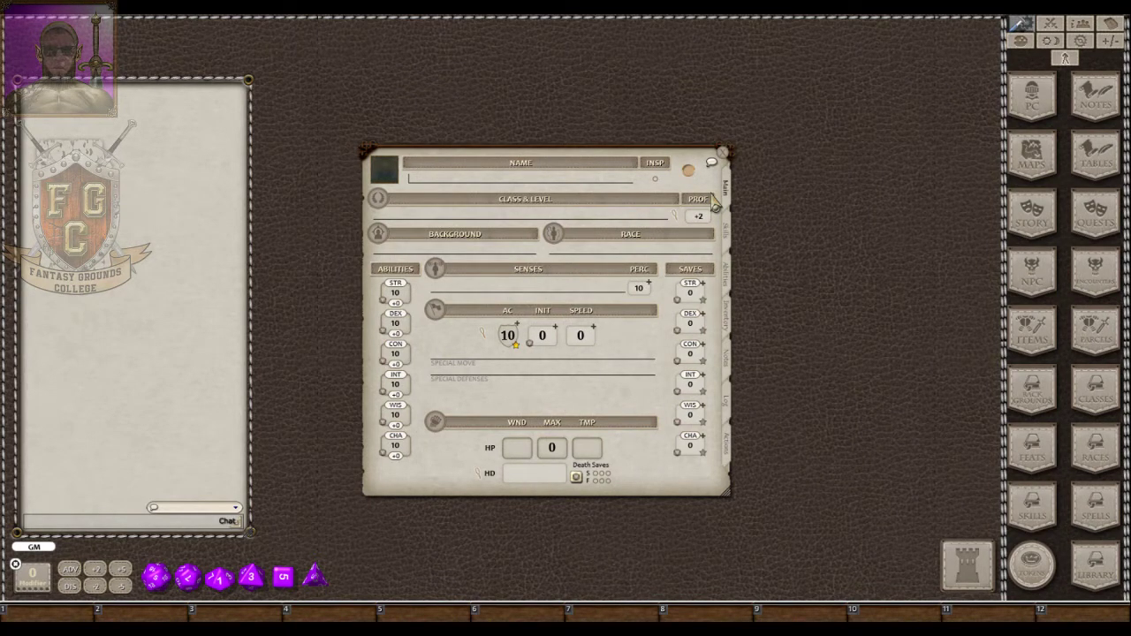
type("B")
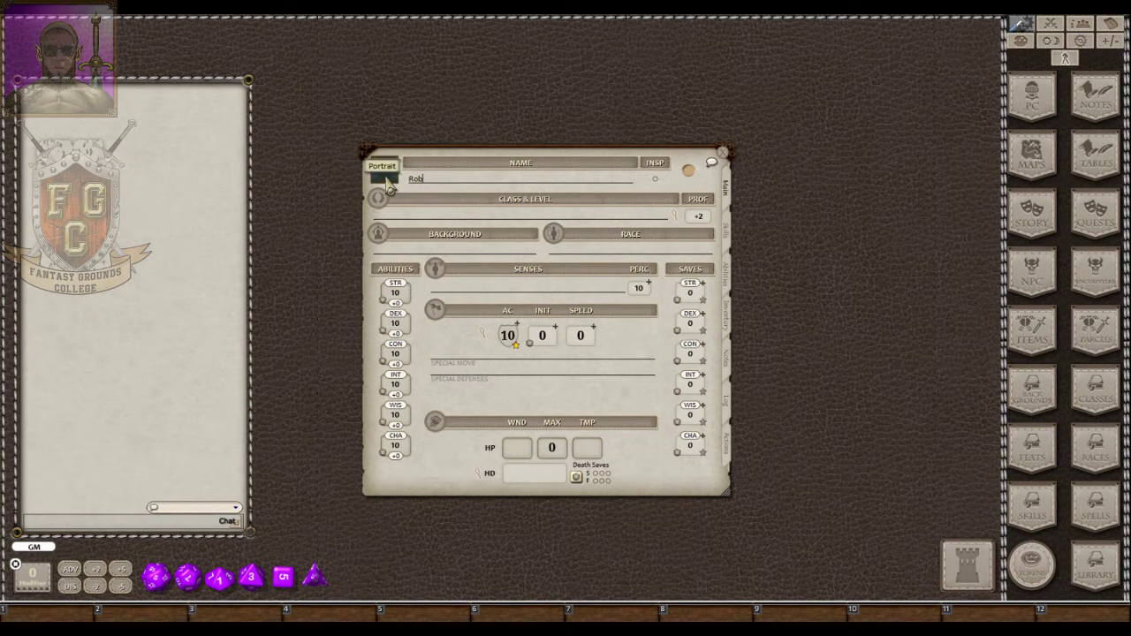
Set the character's portrait to the purple-background image of the figure with sunglasses and a sword.
left_click(386, 178)
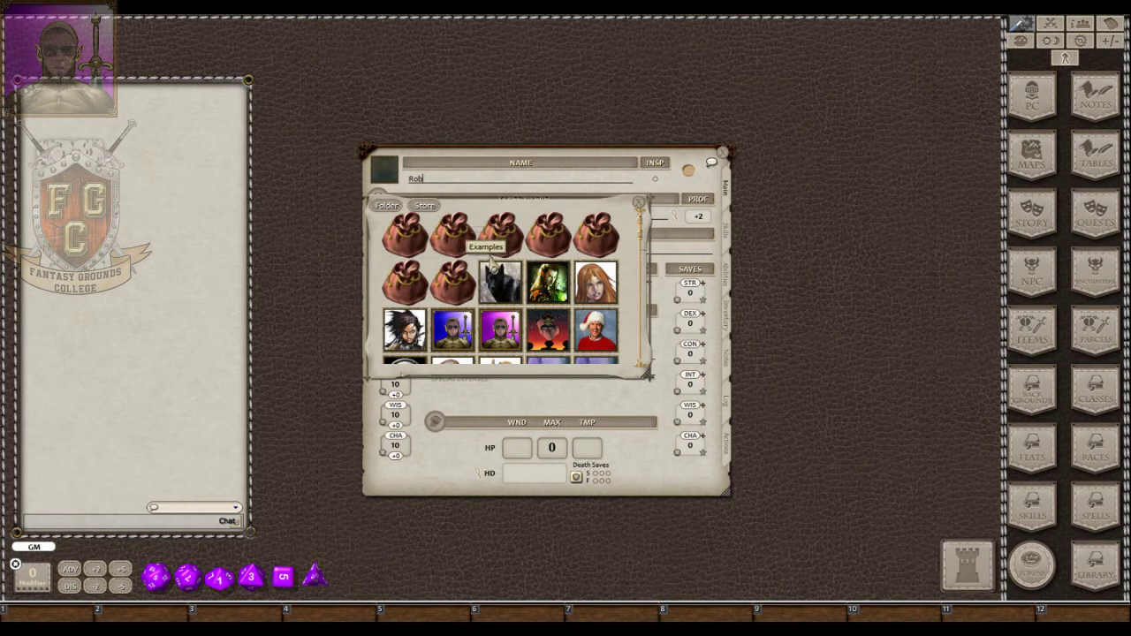
scroll(500, 269, "down", 2)
scroll(500, 292, "down", 1)
scroll(500, 291, "up", 1)
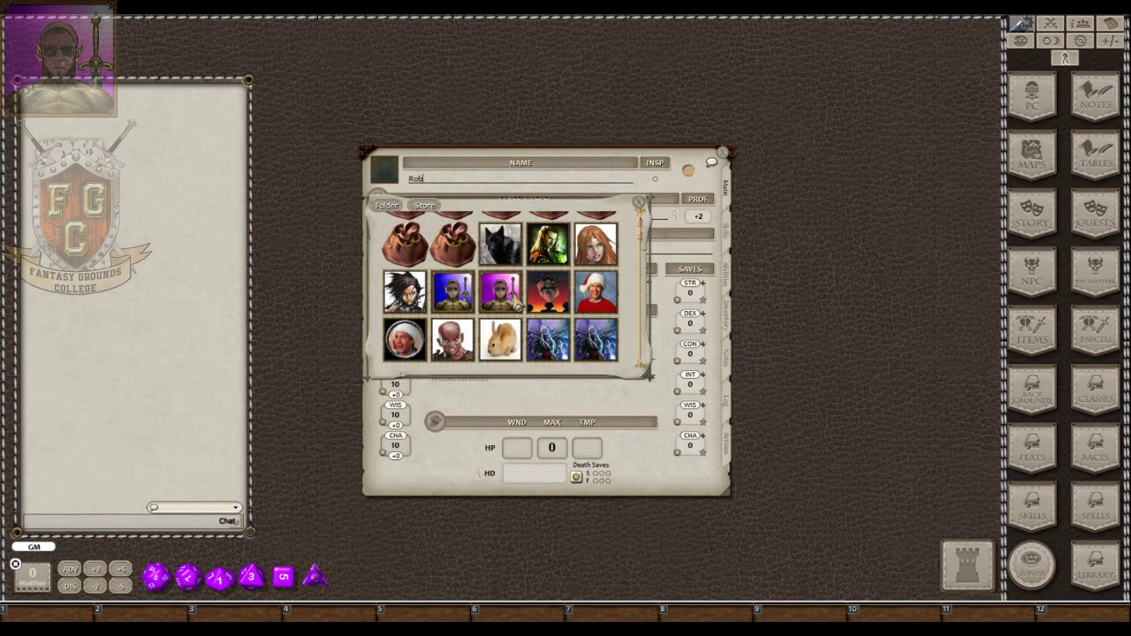
scroll(502, 286, "up", 1)
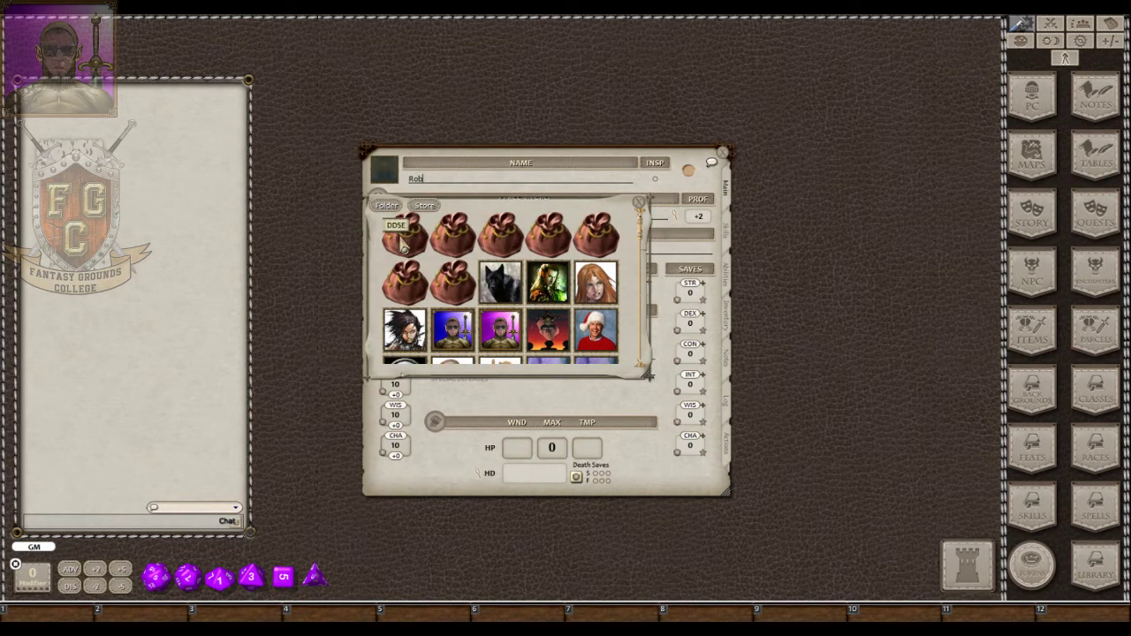
left_click(501, 342)
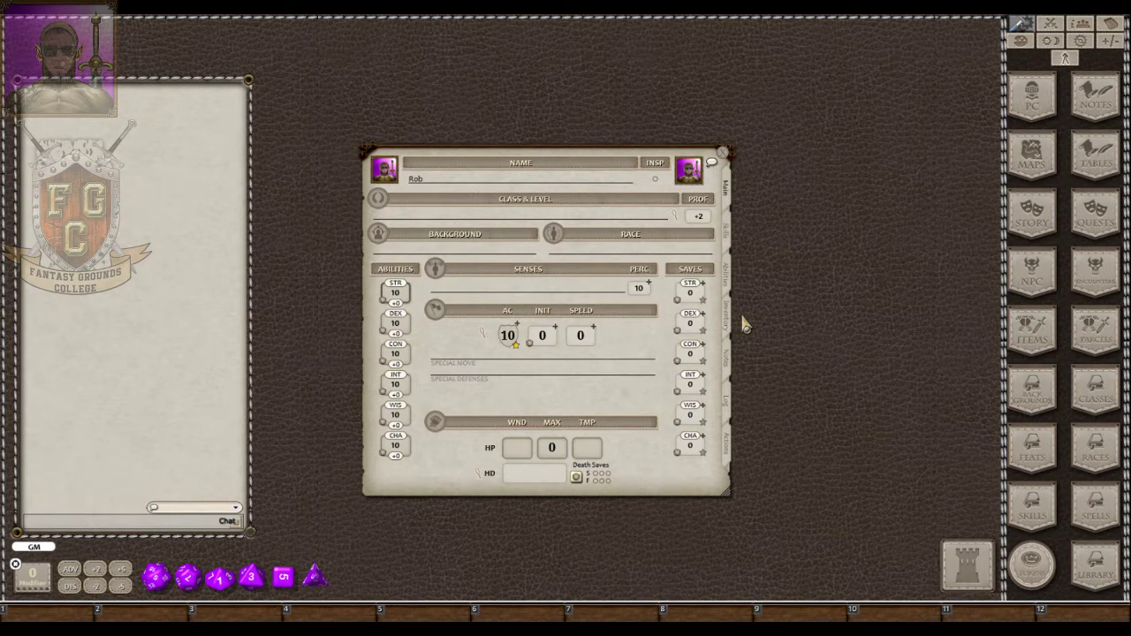
Set the ability scores to STR 15, DEX 14, CON 13, INT 12, WIS 10 and CHA 8.
key("Tab")
type("14")
key("Tab")
key("Tab")
key("Tab")
key("Tab")
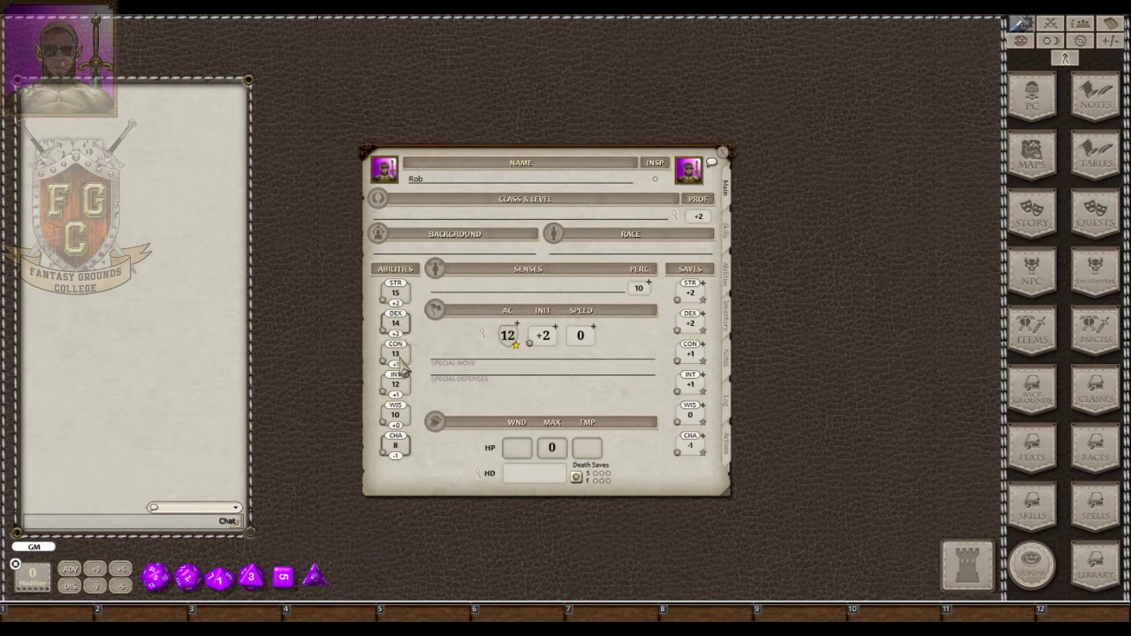
Try raising the Strength score incrementally, and return it to 15.
left_click(398, 295)
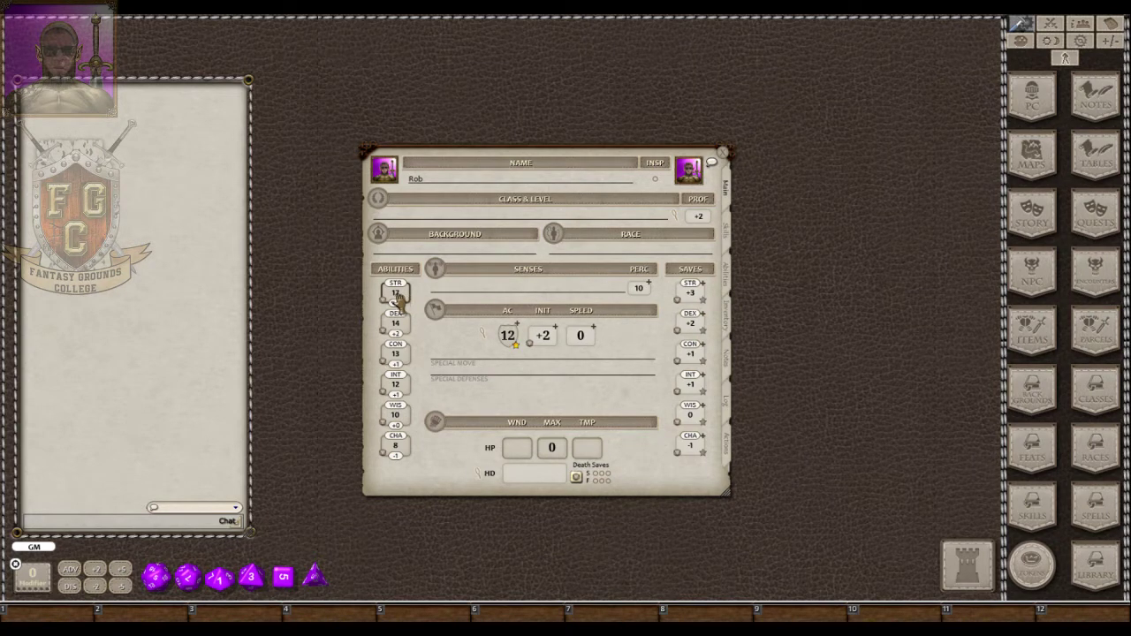
key("ctrl")
scroll(396, 299, "up", 4)
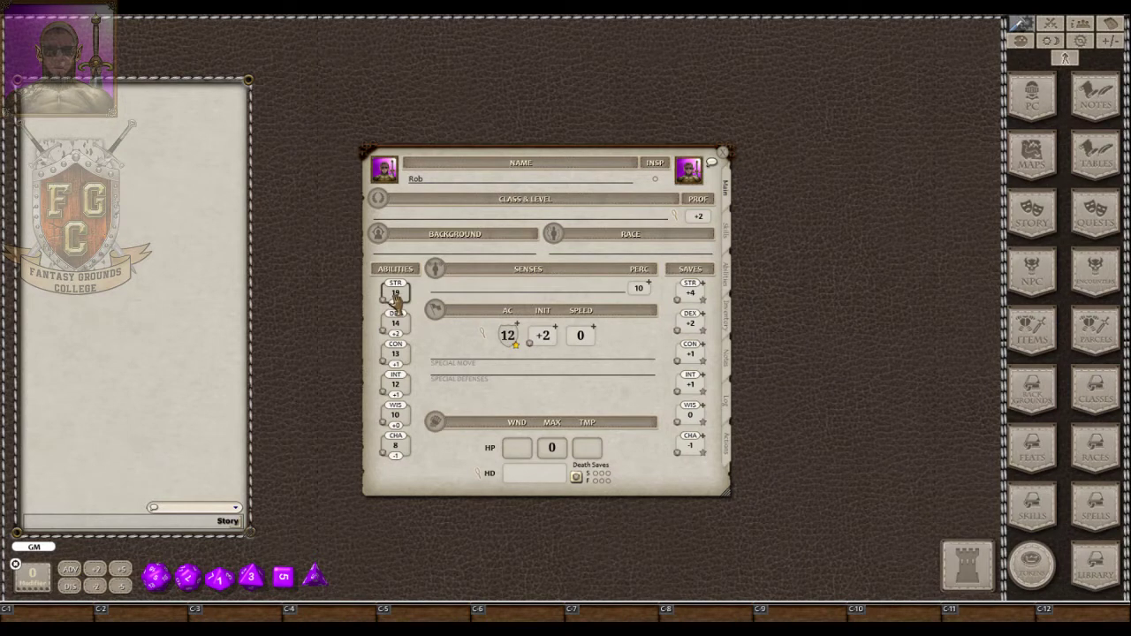
scroll(397, 299, "down", 4)
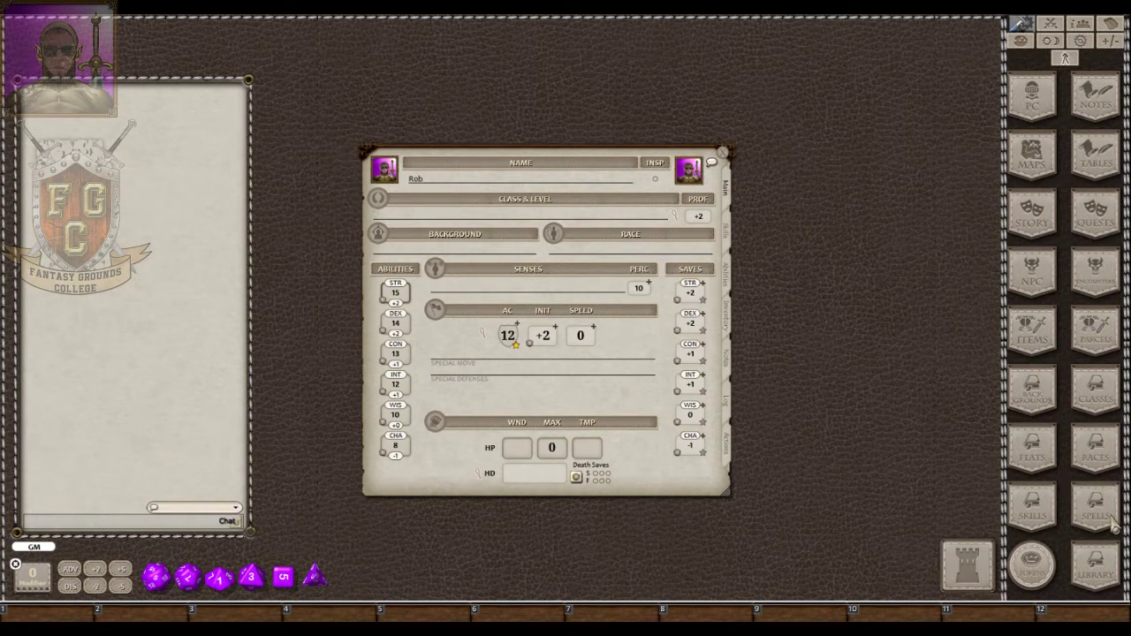
Open the backgrounds list and the library's data module activation, and filter the modules by "srd".
left_click(1035, 394)
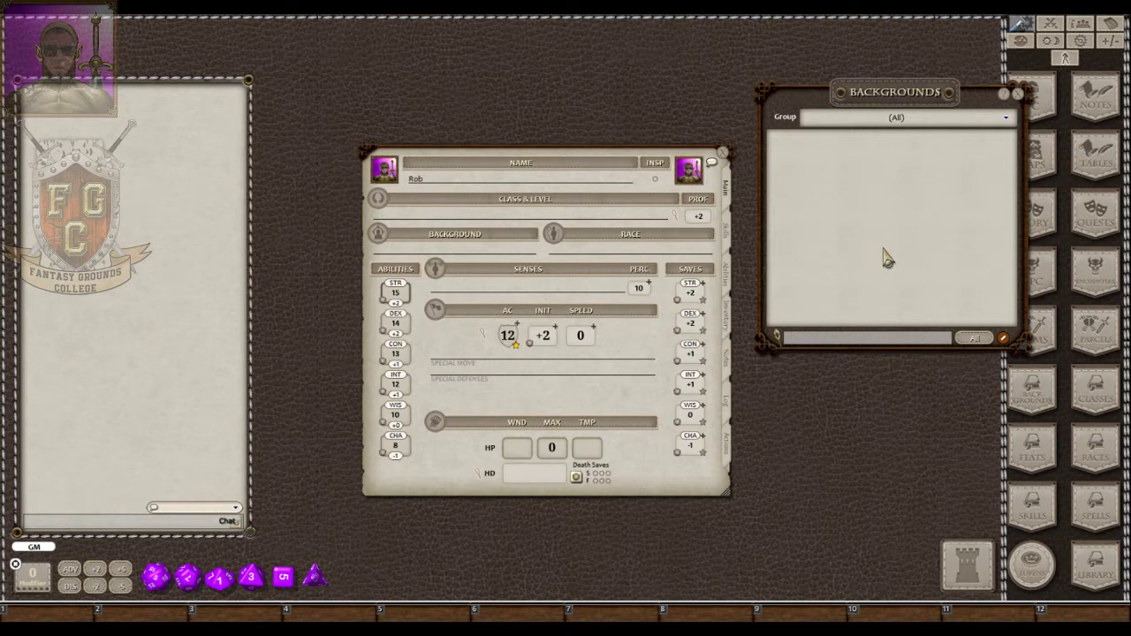
left_click(1098, 576)
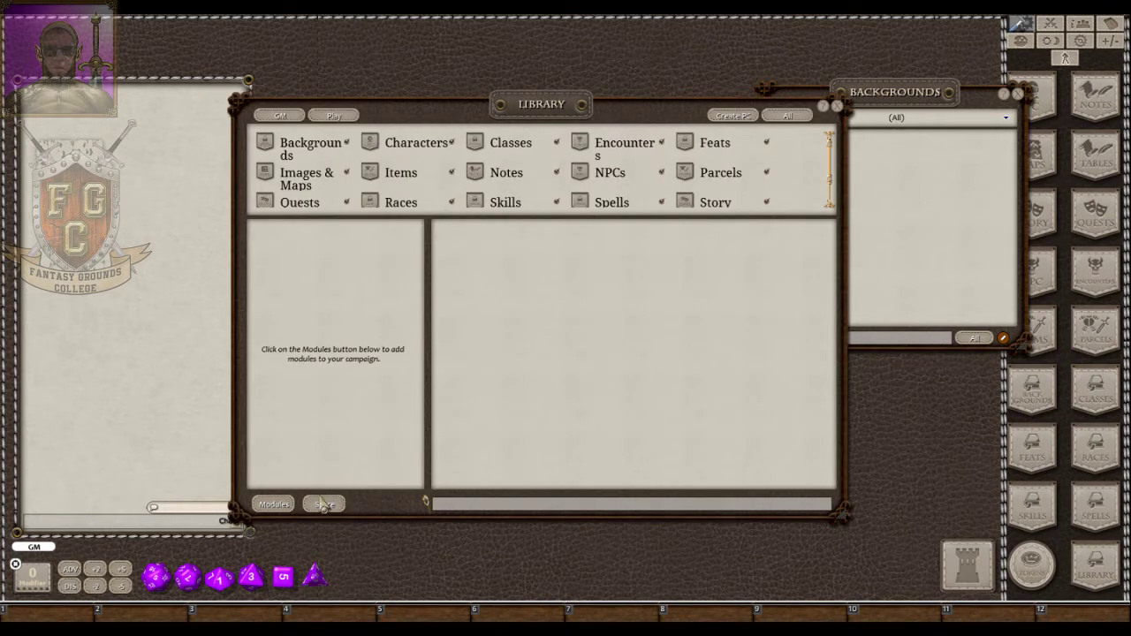
left_click(275, 509)
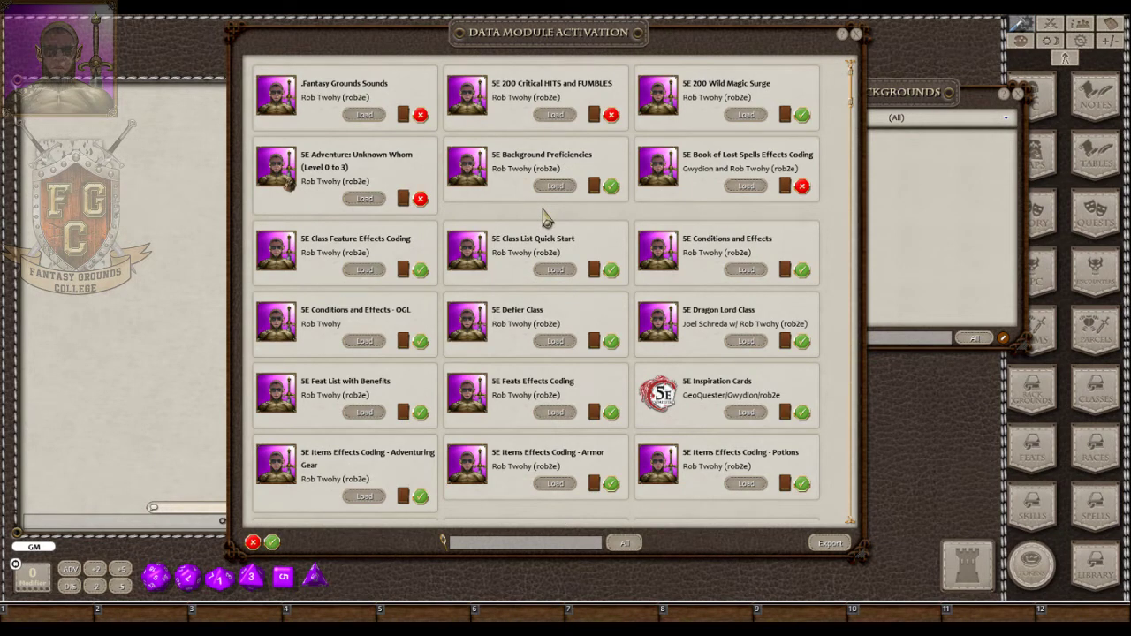
scroll(544, 221, "down", 1)
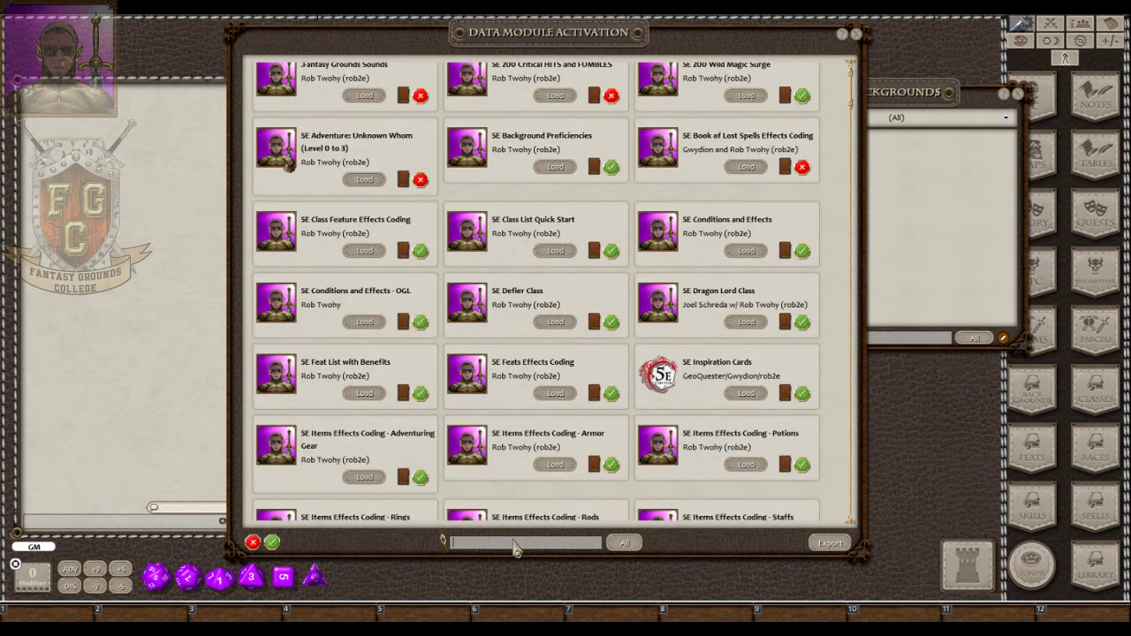
left_click(517, 542)
type("srd")
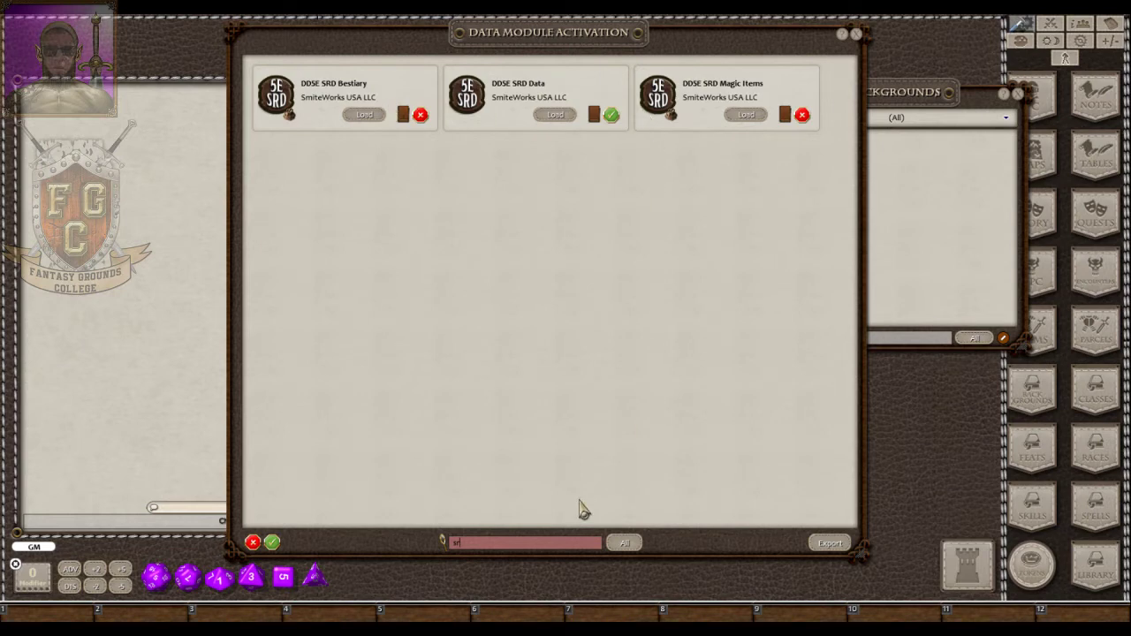
Filter the modules by "phb", load DD PHB Deluxe and close the module activation window.
key("BackSpace")
key("BackSpace")
type("phb")
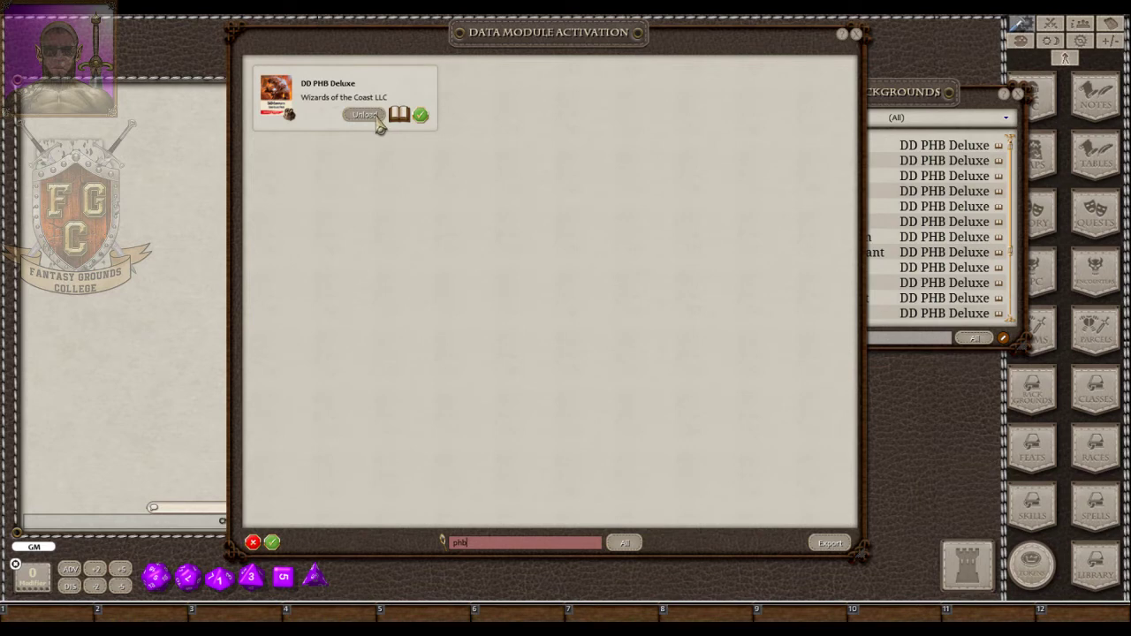
left_click(857, 35)
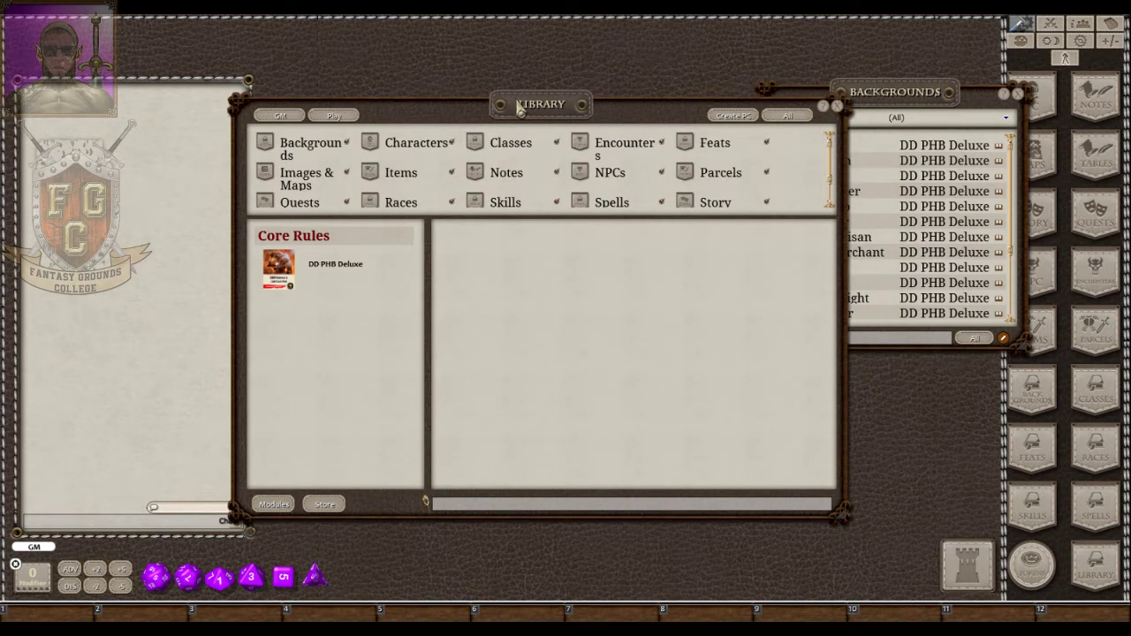
Switch the sidebar through the Play, Create PC and GM record sets, and restore the All set.
left_click(330, 118)
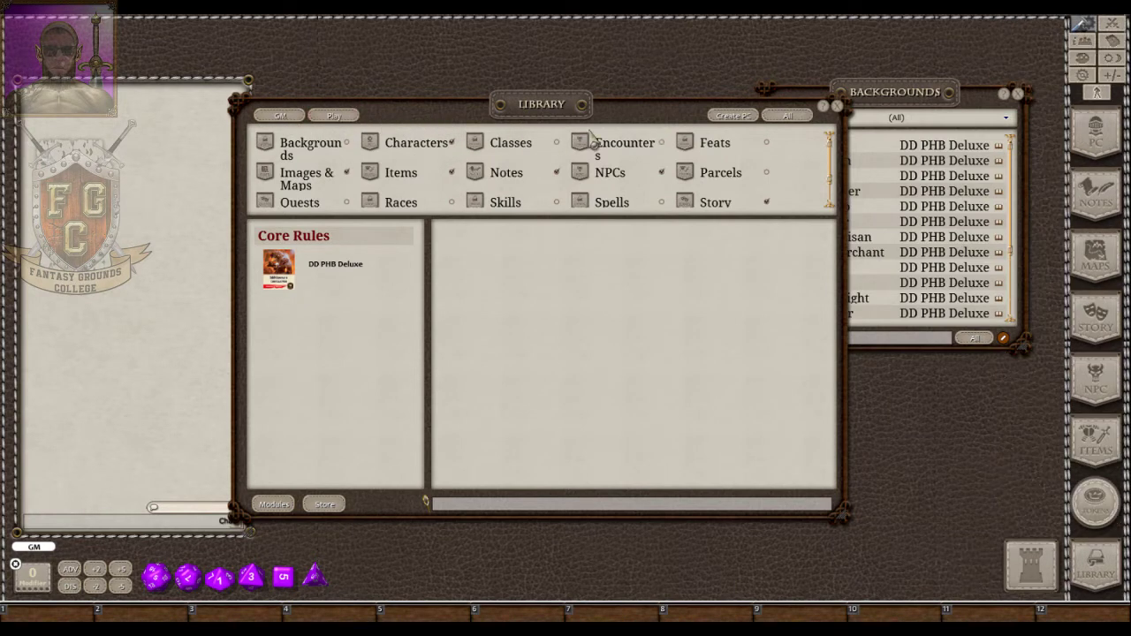
left_click(734, 119)
left_click(790, 118)
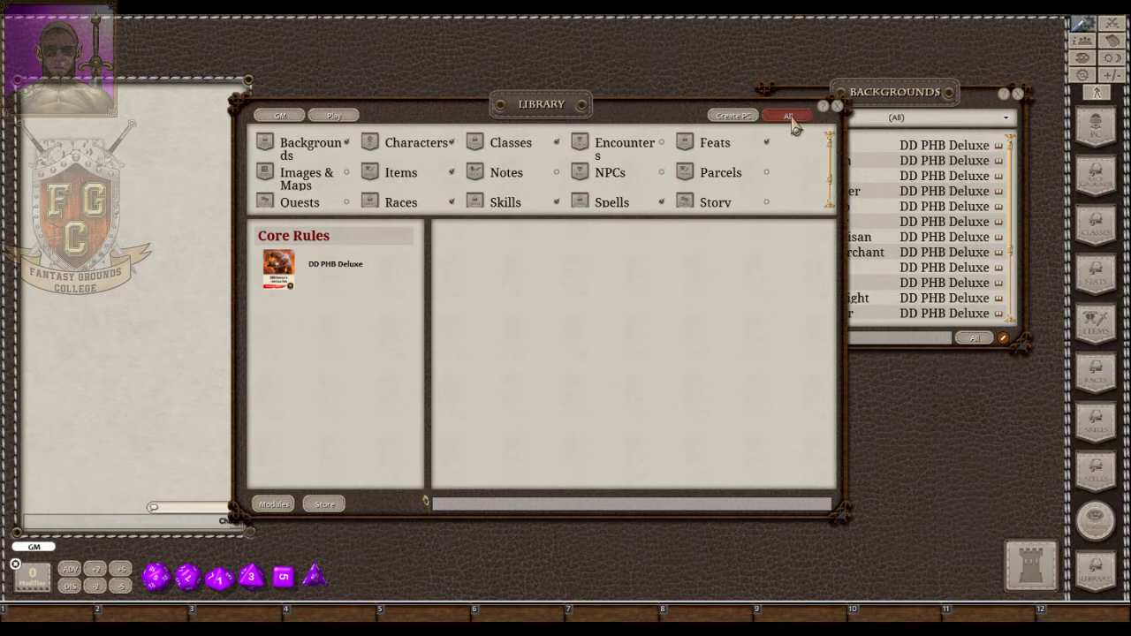
left_click(279, 117)
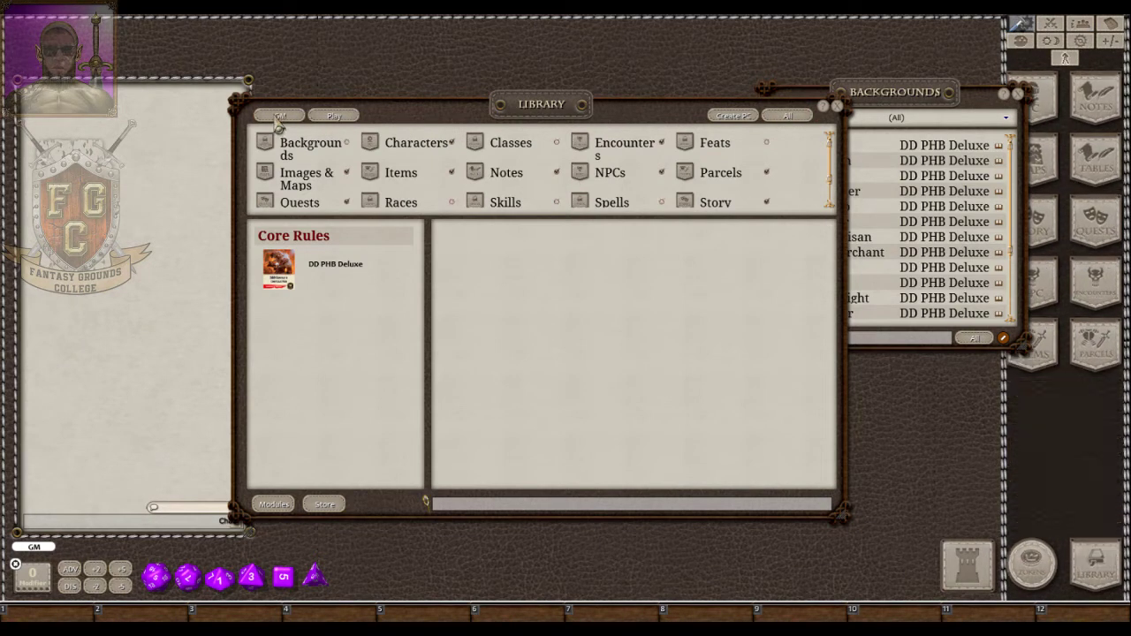
left_click(334, 116)
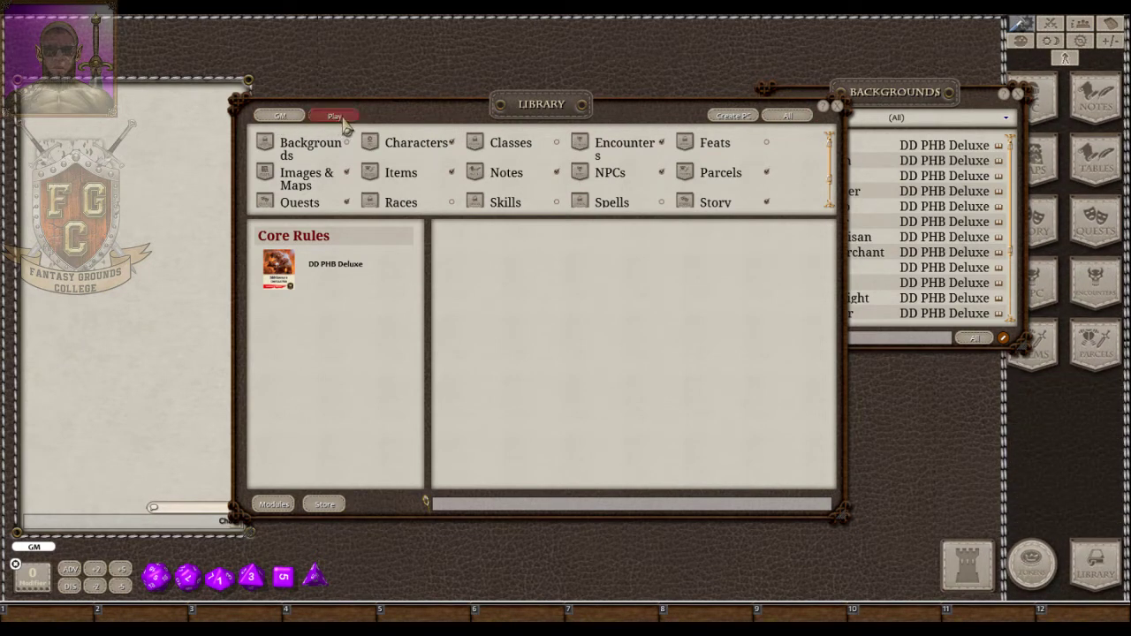
left_click(733, 117)
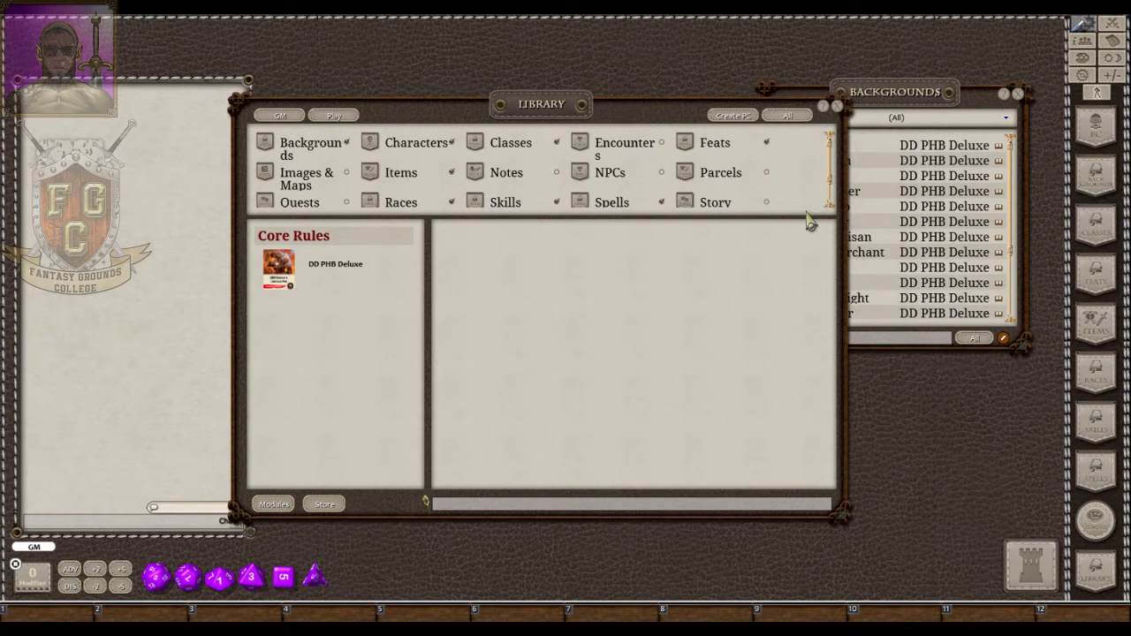
left_click(789, 118)
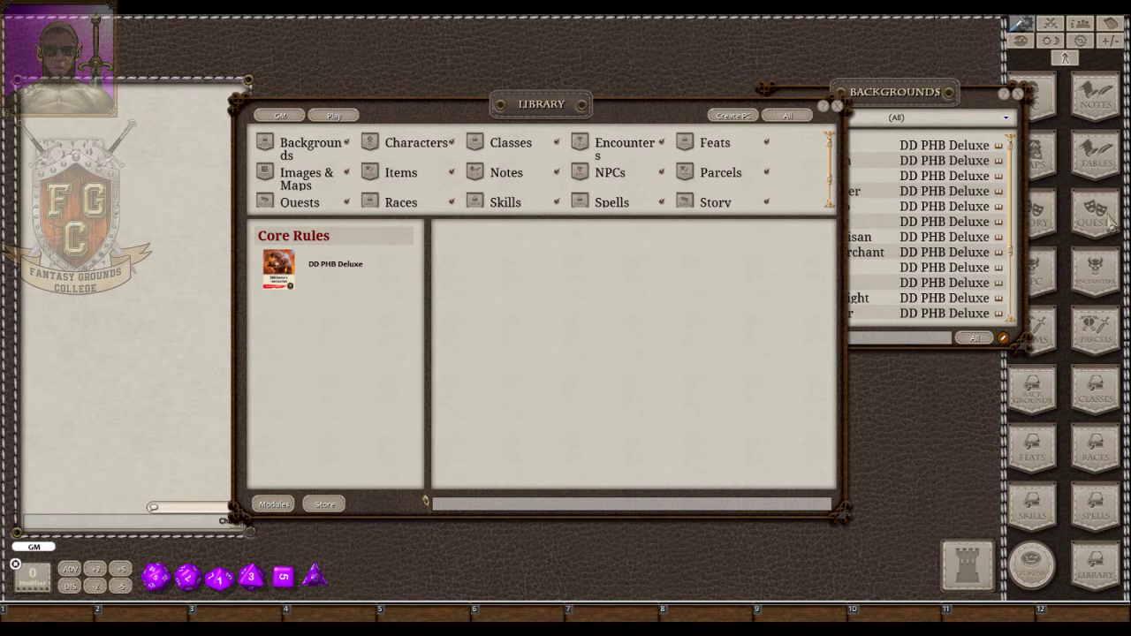
left_click(732, 118)
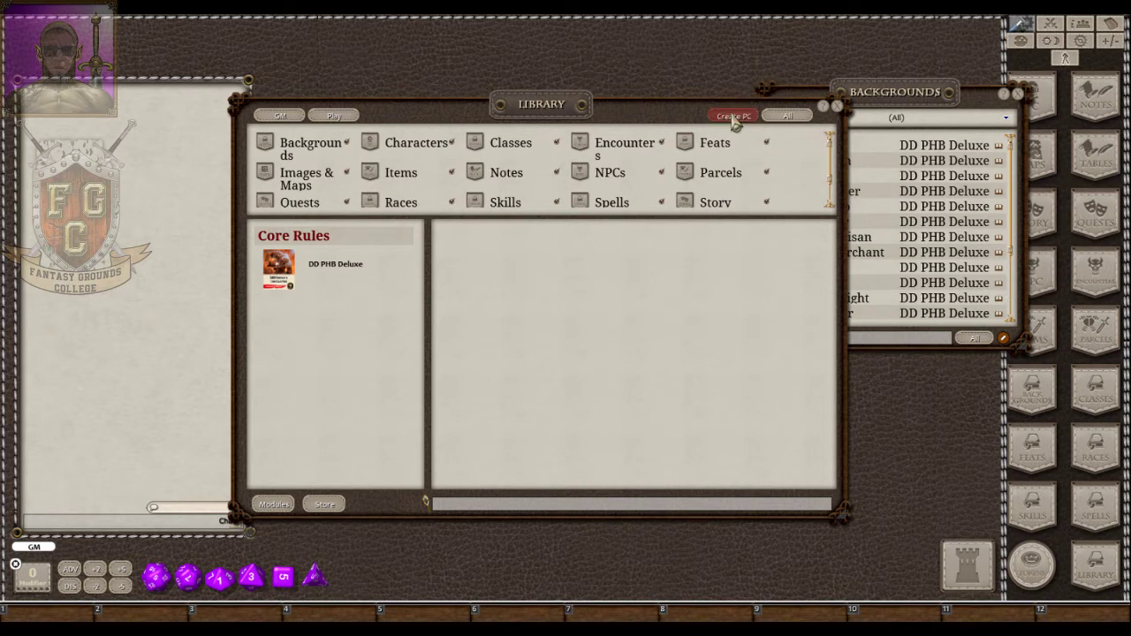
left_click(784, 118)
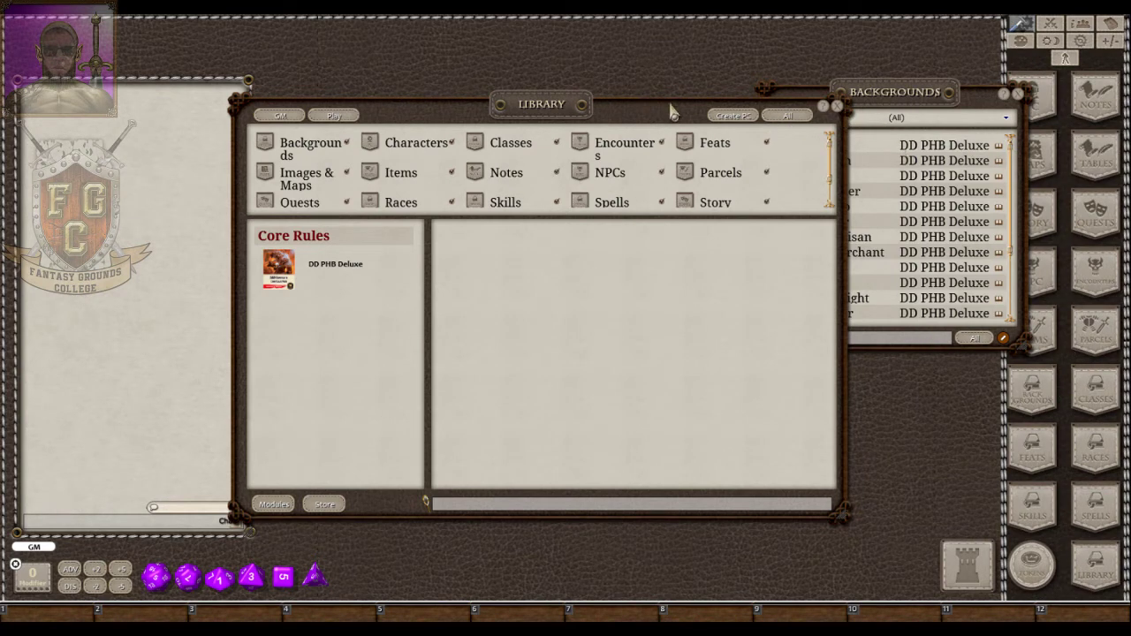
Close the library and assign the Guild Merchant background to the character sheet.
left_click(836, 107)
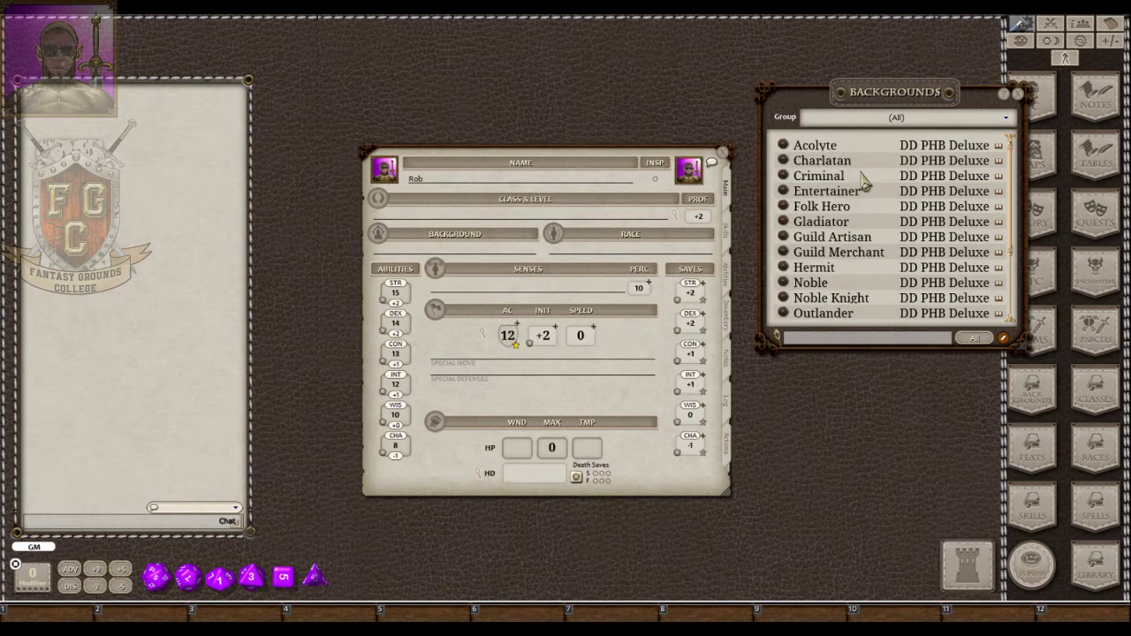
scroll(864, 181, "down", 1)
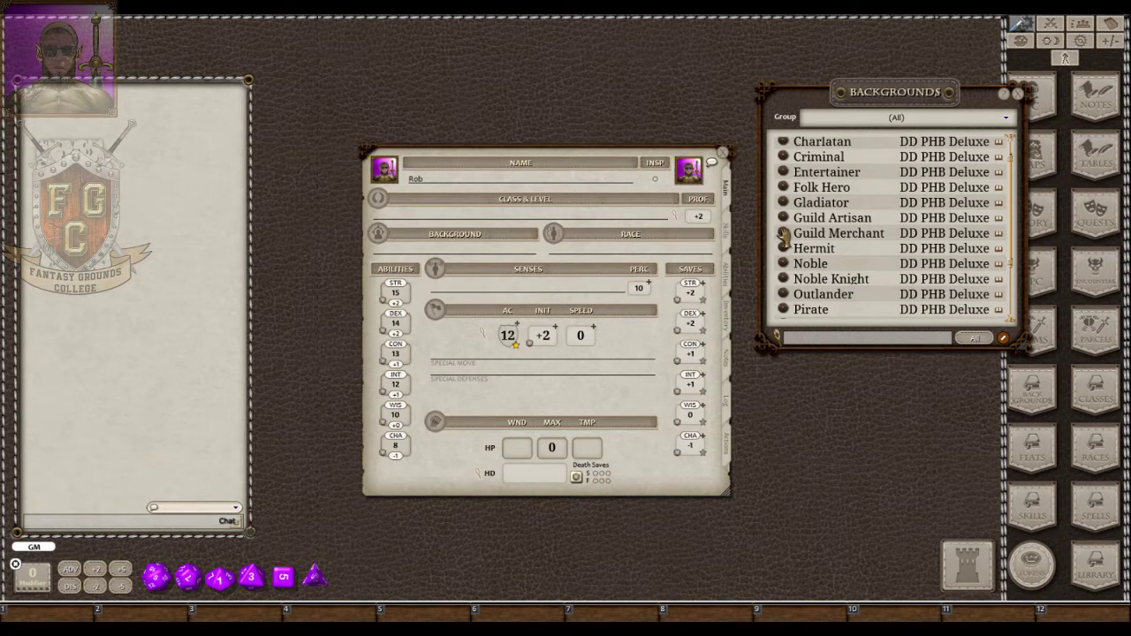
left_click_drag(783, 235, 414, 251)
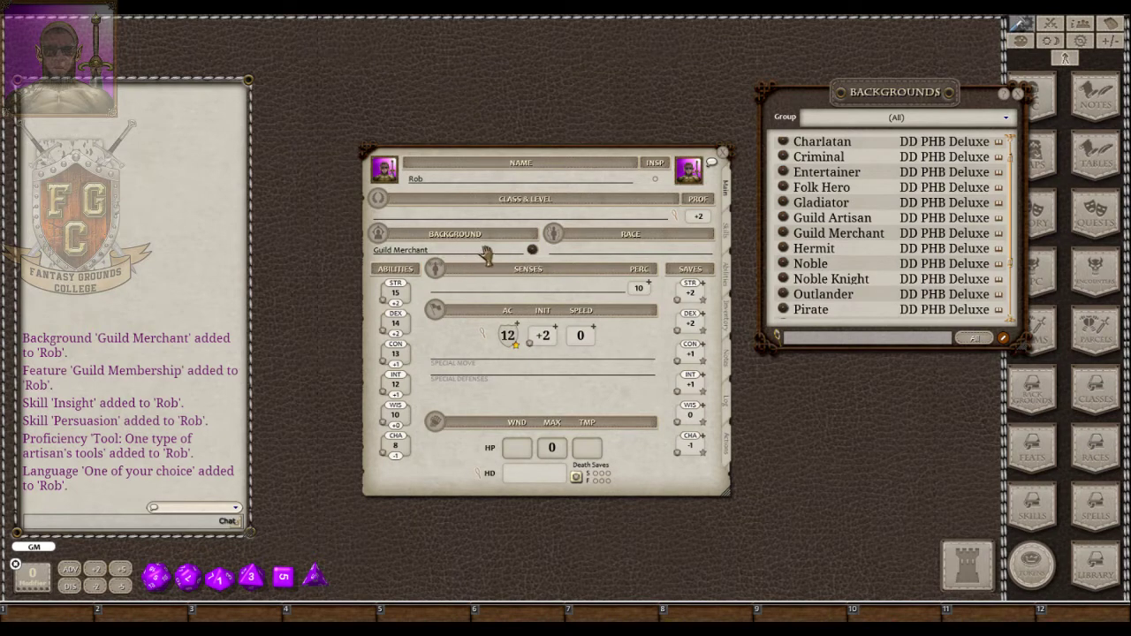
Open the character's Guild Merchant background details and read through the description.
left_click(532, 255)
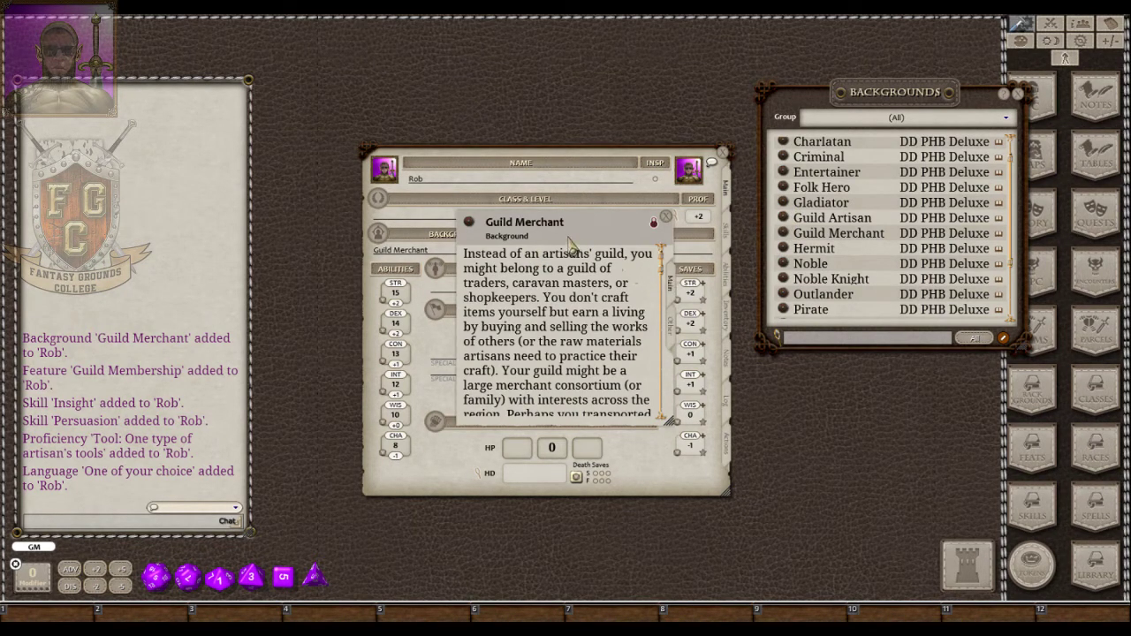
scroll(580, 305, "down", 5)
scroll(583, 331, "down", 6)
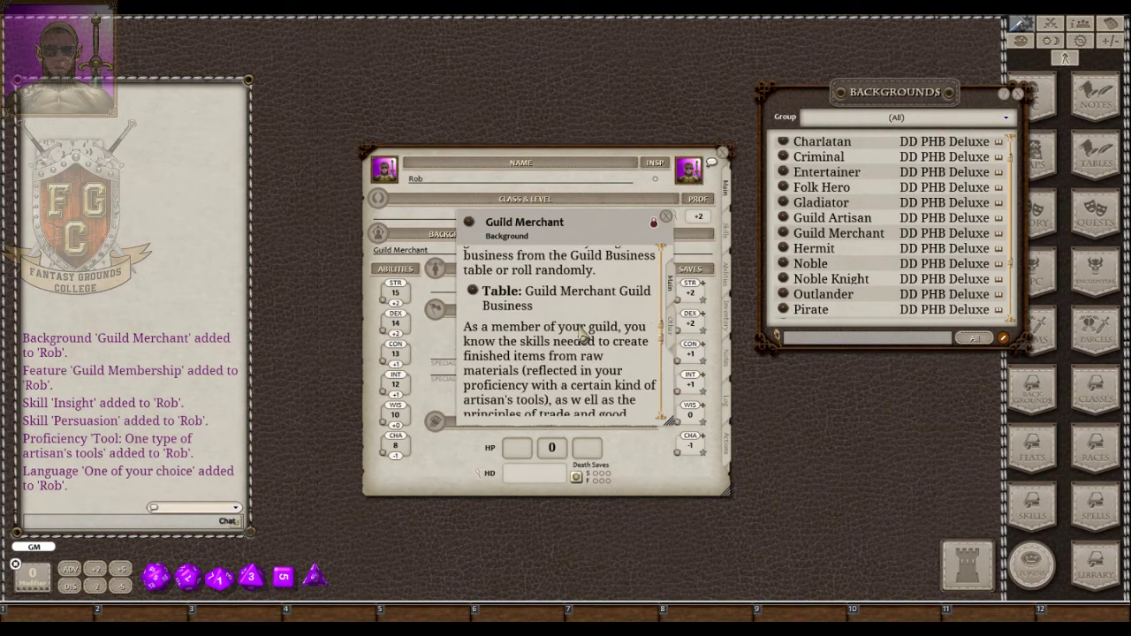
scroll(586, 318, "up", 4)
scroll(583, 314, "down", 3)
scroll(565, 301, "up", 3)
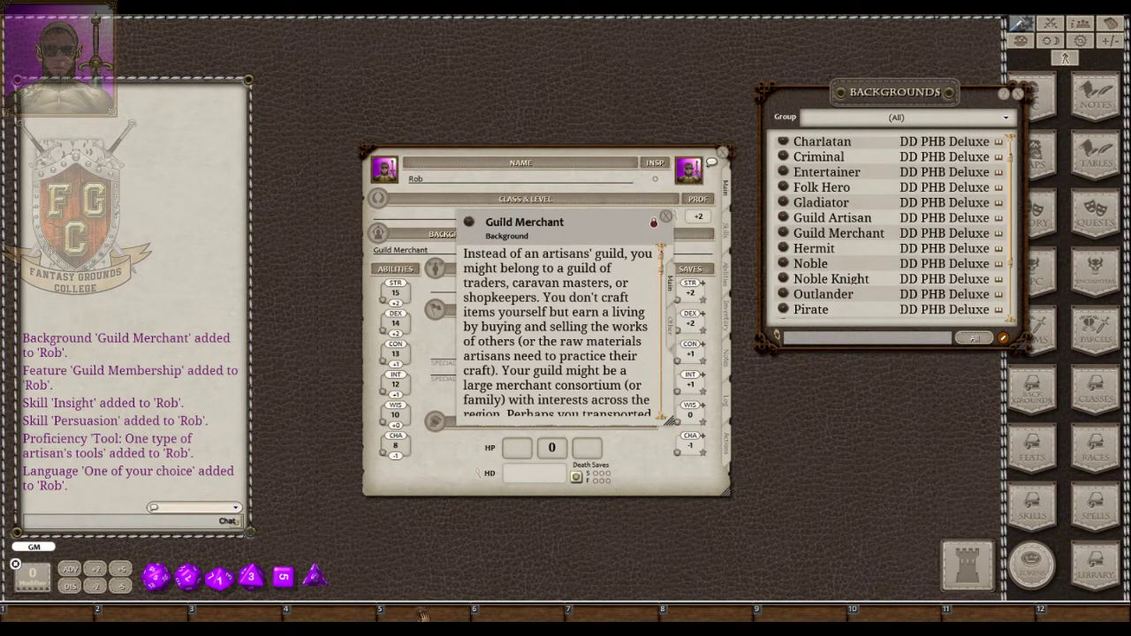
Add a Guild Merchant shortcut to hotkey slot 5, and close the background details and the backgrounds list.
left_click_drag(422, 613, 424, 614)
left_click(666, 219)
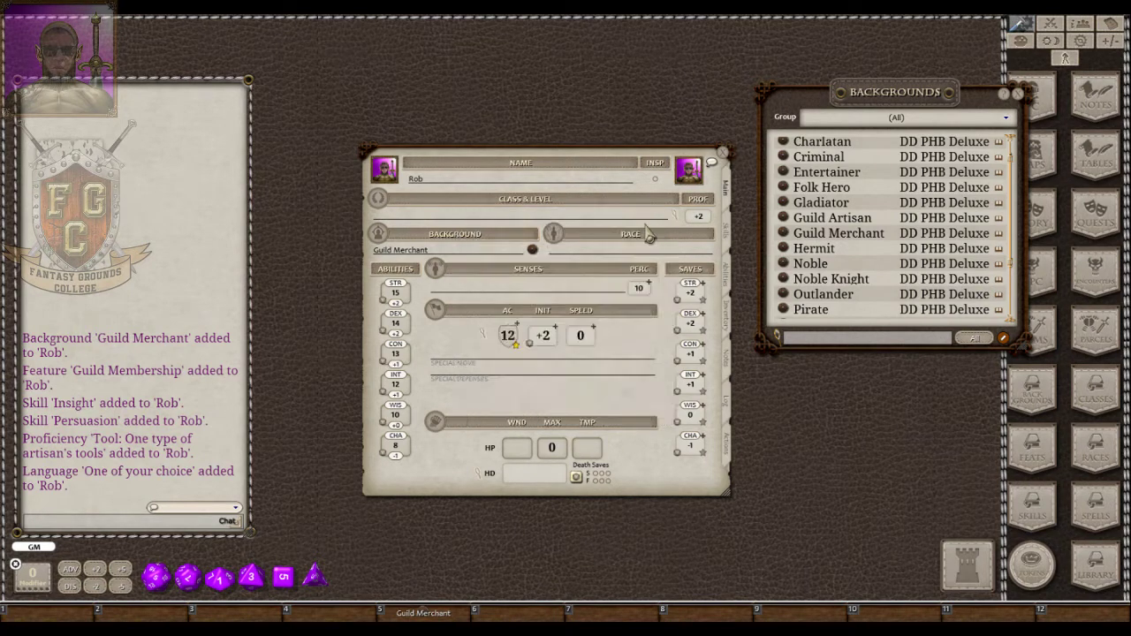
left_click(1019, 93)
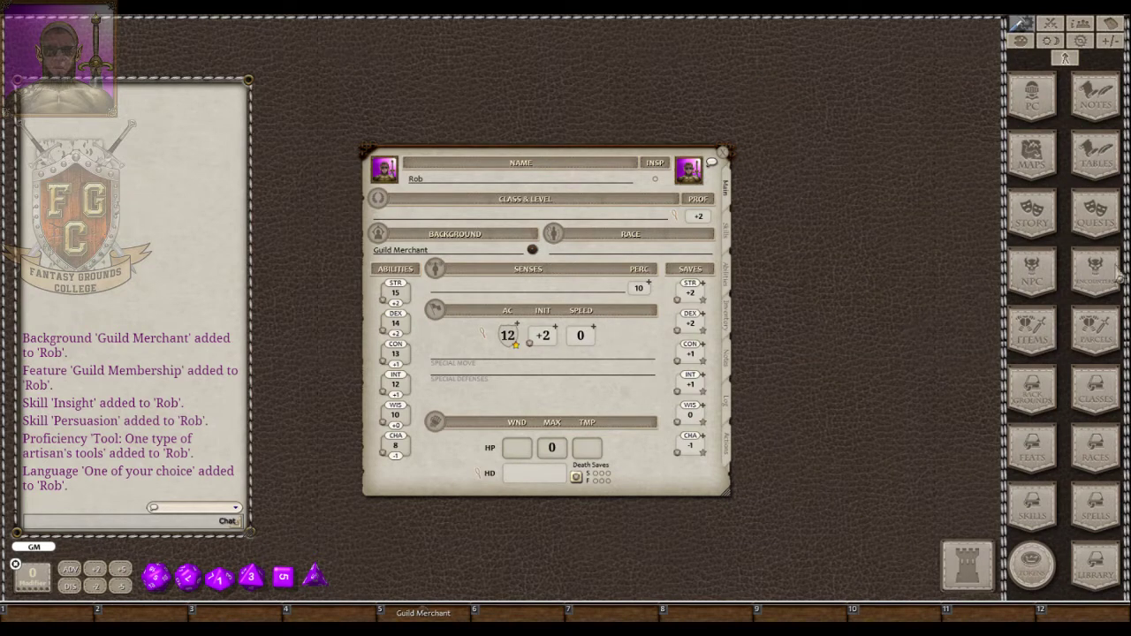
Review the character's skills page for the proficiencies granted by the background, and return to the main page.
left_click(435, 609)
left_click(666, 219)
left_click(729, 238)
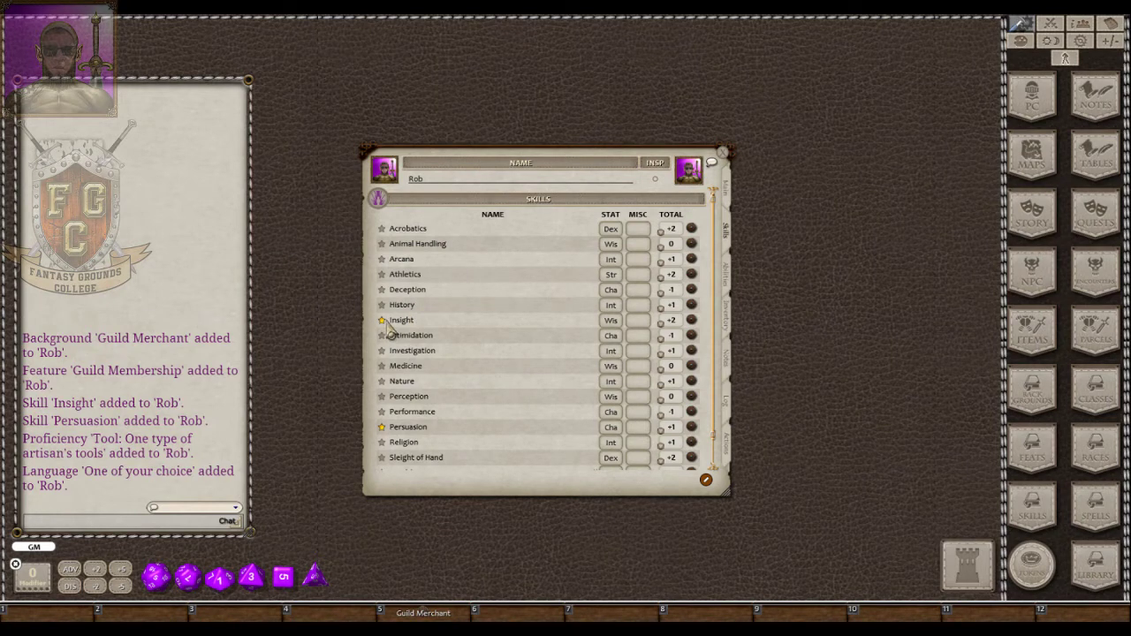
left_click(727, 194)
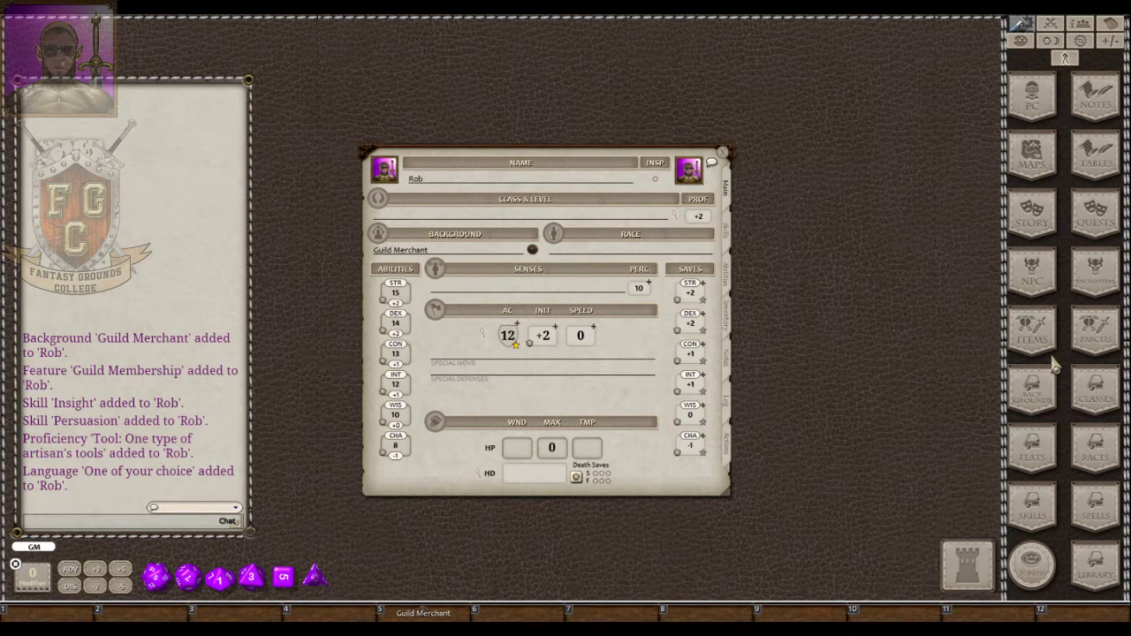
Assign the Dragonborn race from the races list to the character sheet, and check the size on the notes page.
left_click(1100, 455)
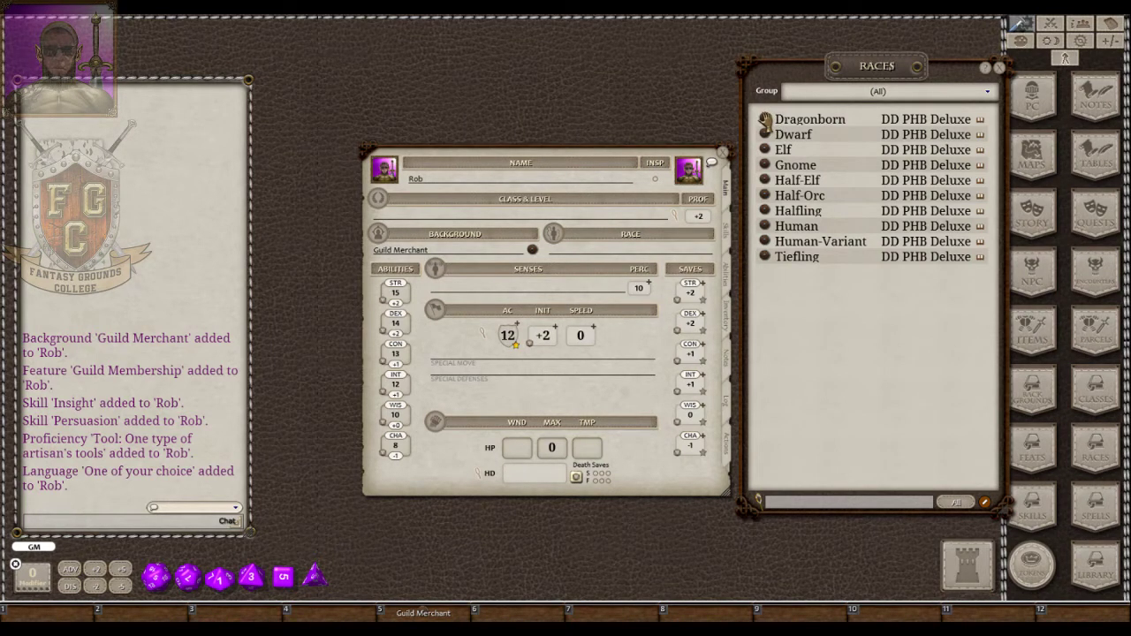
left_click_drag(611, 258, 610, 253)
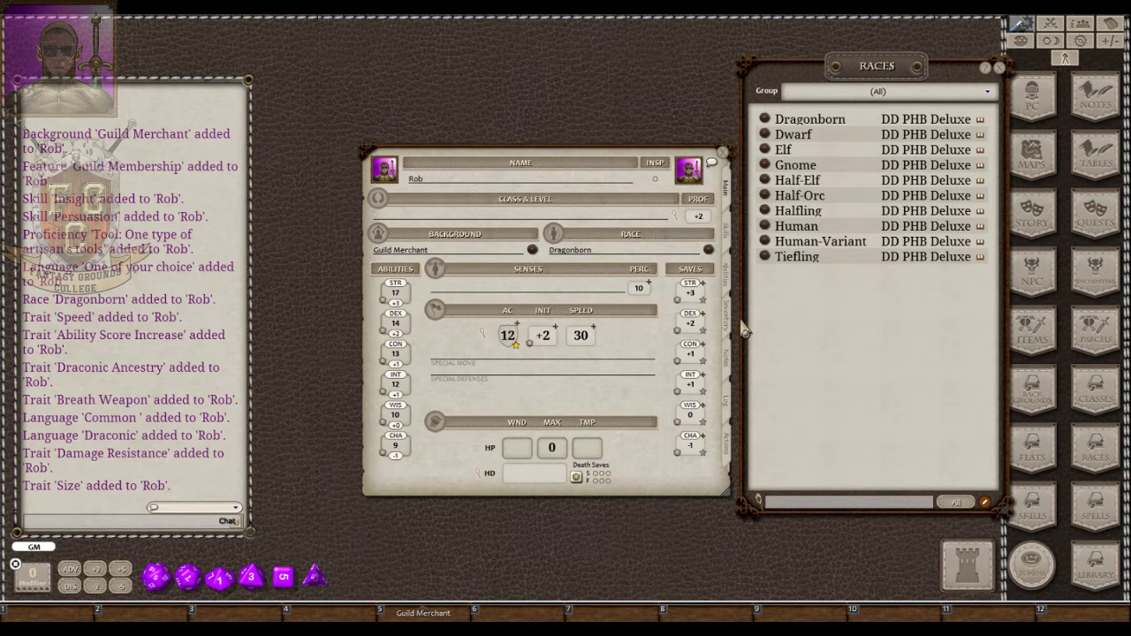
left_click(728, 377)
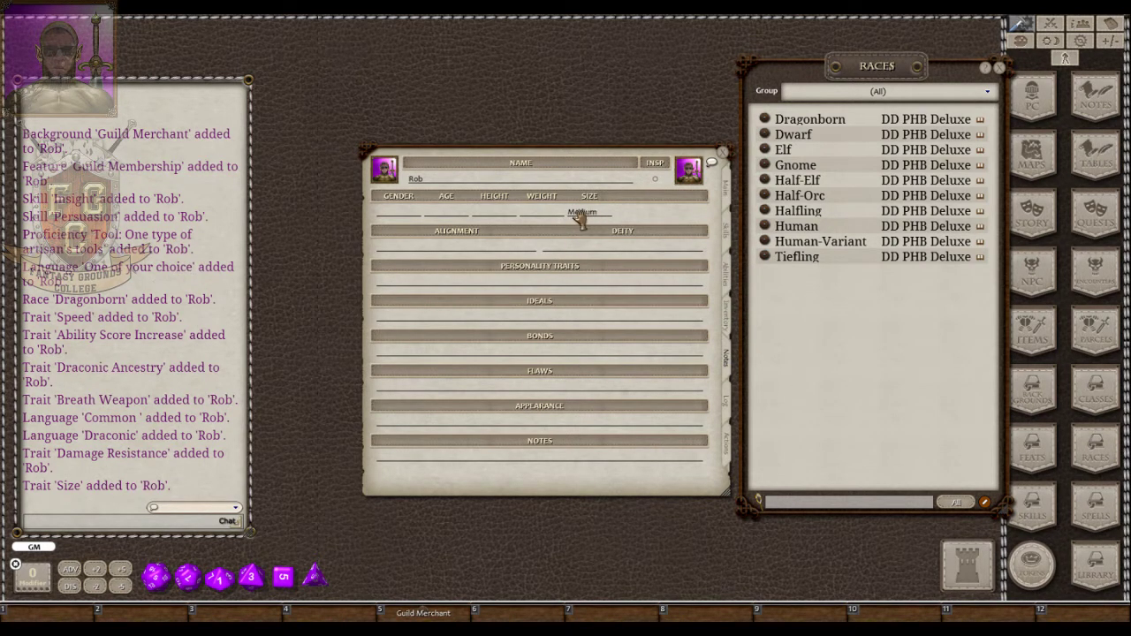
left_click(725, 189)
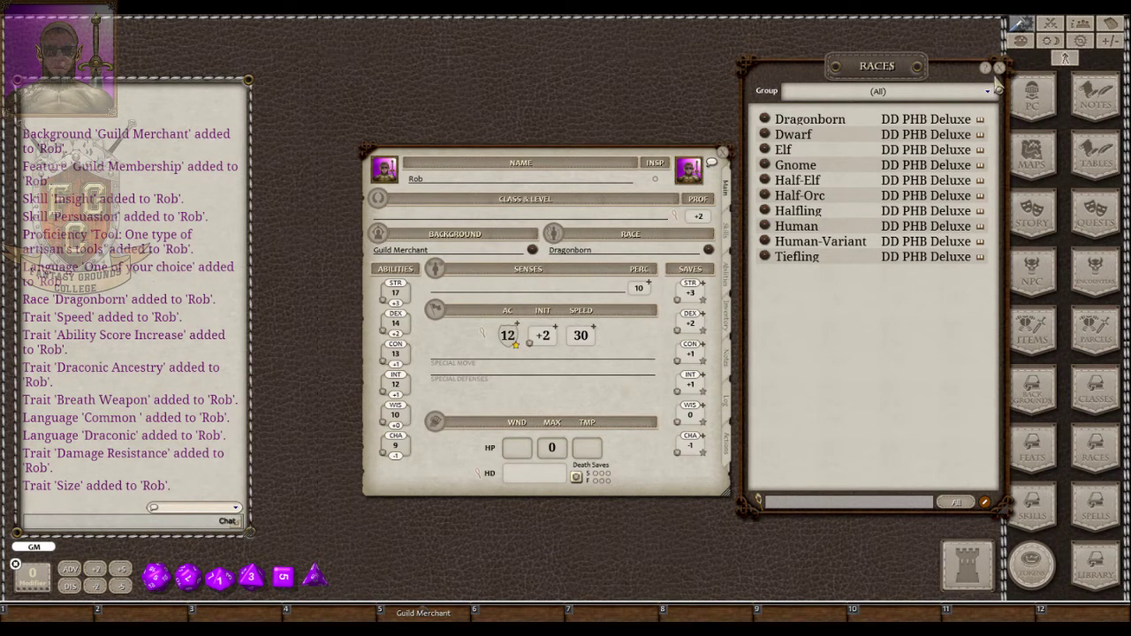
Add a Dragonborn race shortcut to hotkey slot 6, and close the race details and the races list.
left_click(709, 251)
left_click_drag(694, 289, 517, 614)
left_click(999, 69)
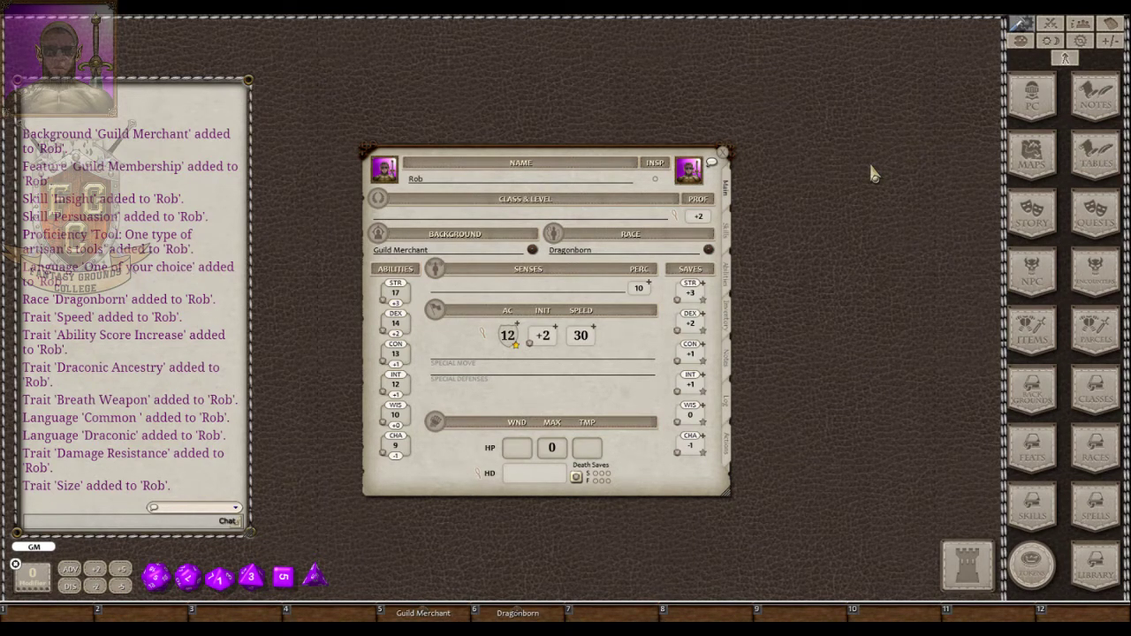
Add one level of the Warlock class from the classes list to the character sheet.
left_click(1100, 405)
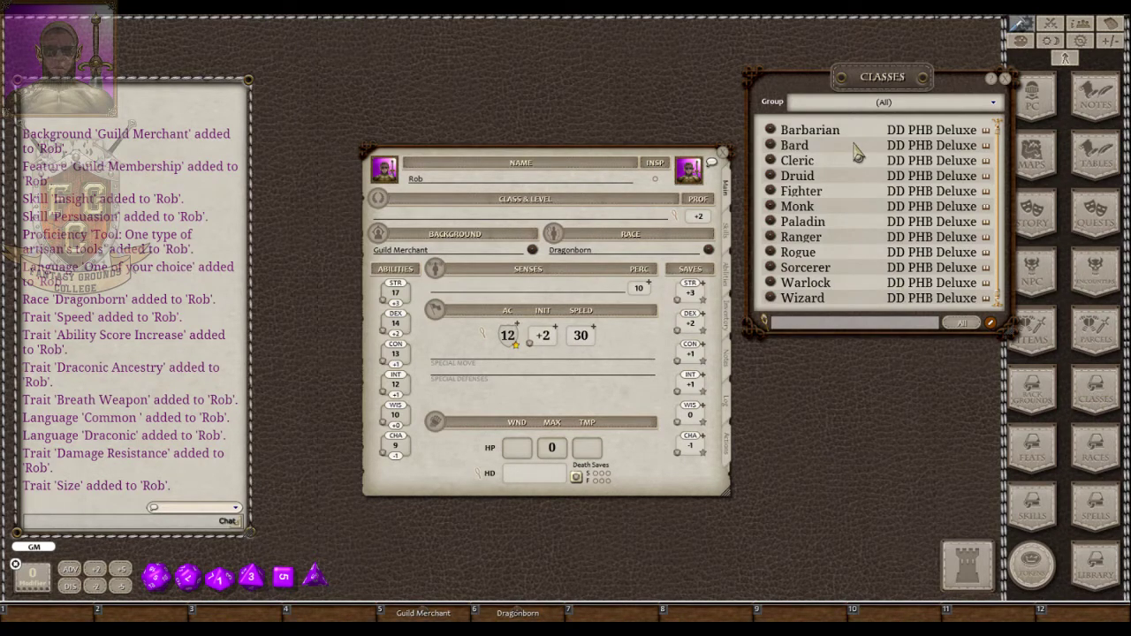
scroll(853, 161, "down", 1)
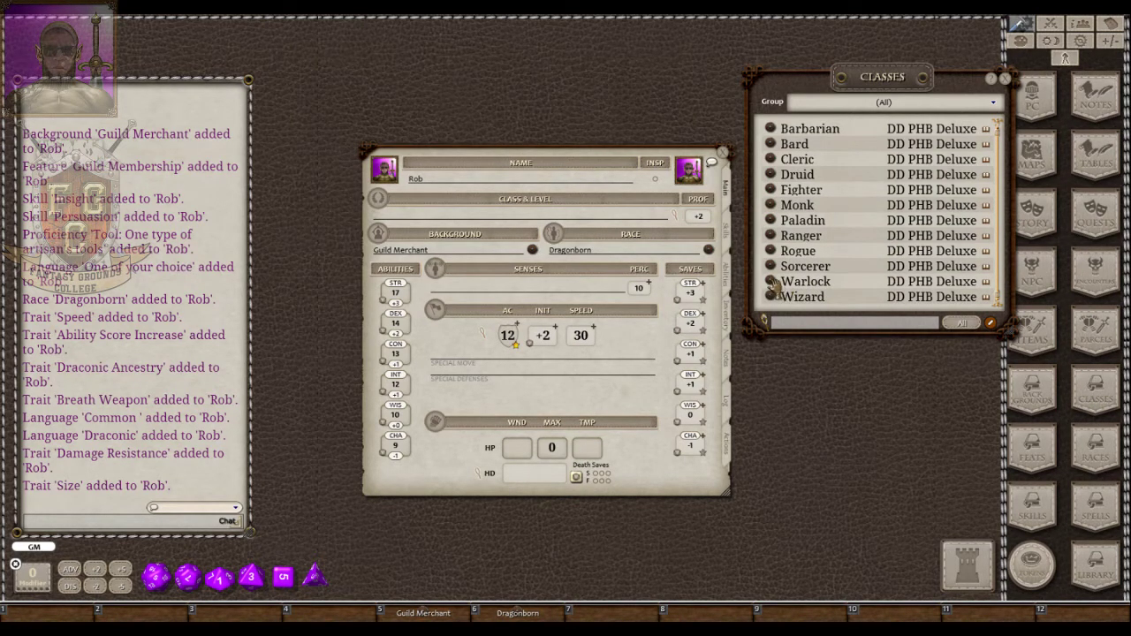
left_click_drag(769, 284, 438, 218)
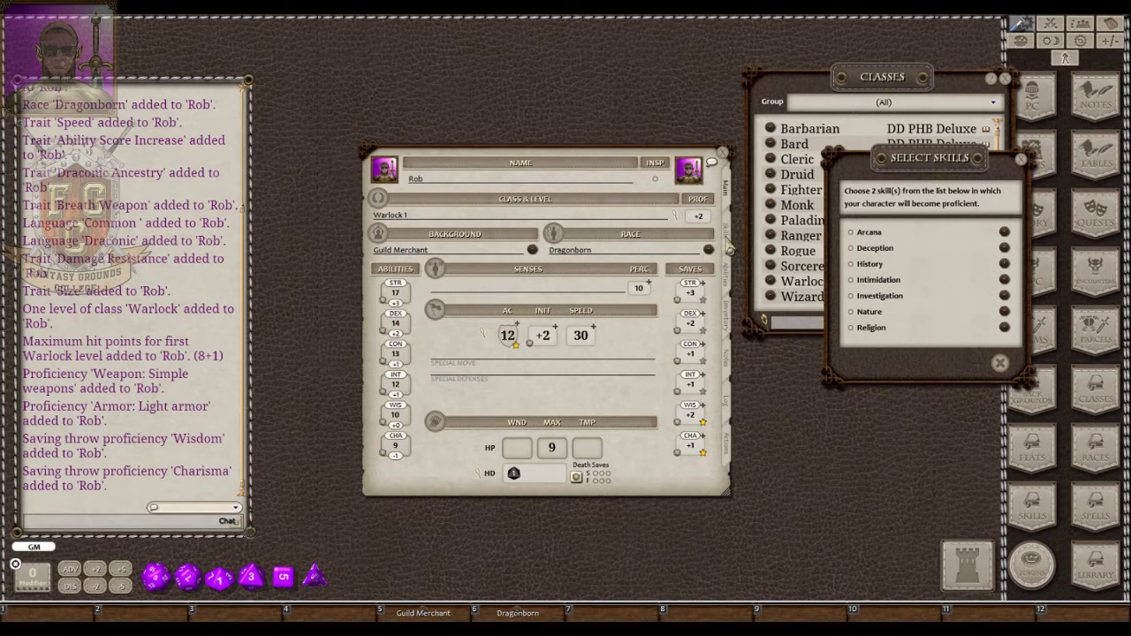
Choose Investigation and Religion as the Warlock's two skill proficiencies, with the character's skills page in view.
left_click(727, 244)
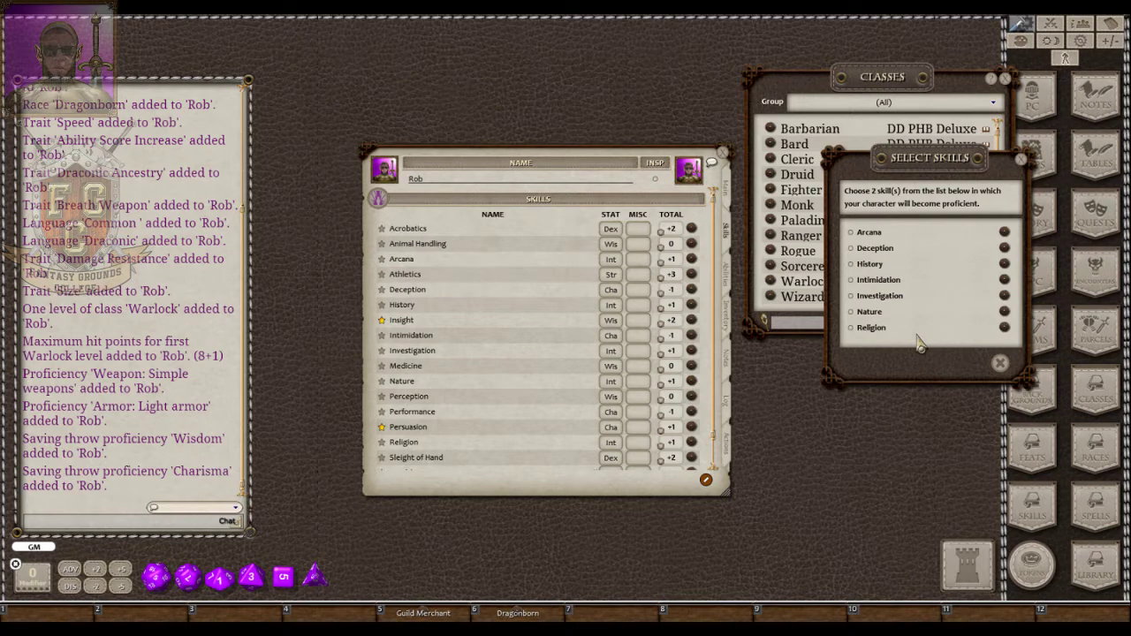
left_click(852, 296)
left_click(851, 327)
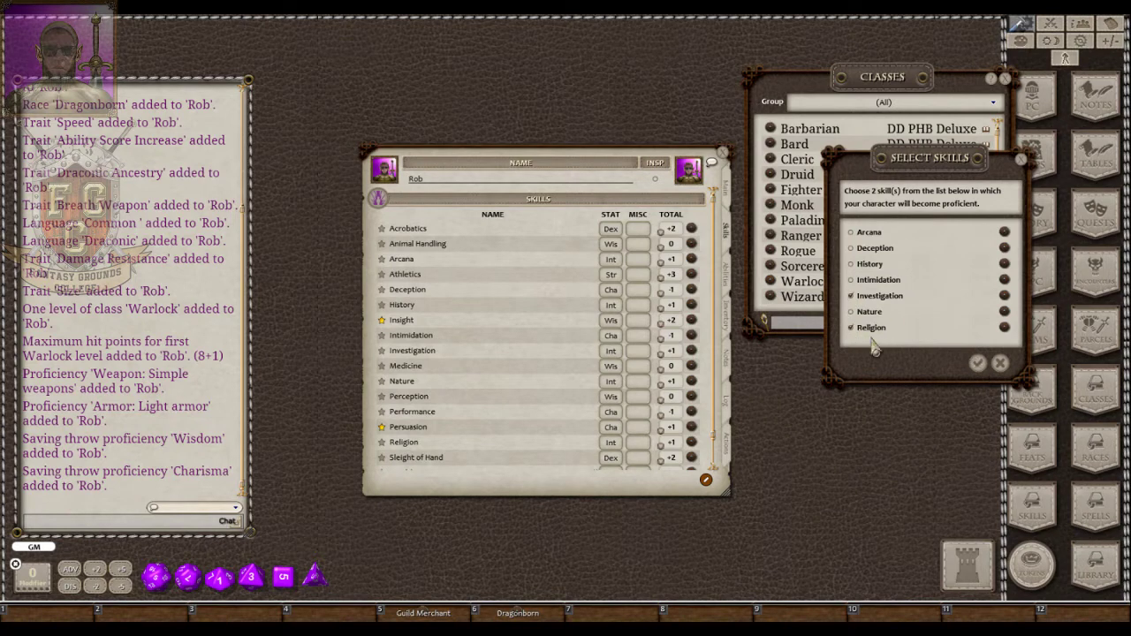
left_click(977, 366)
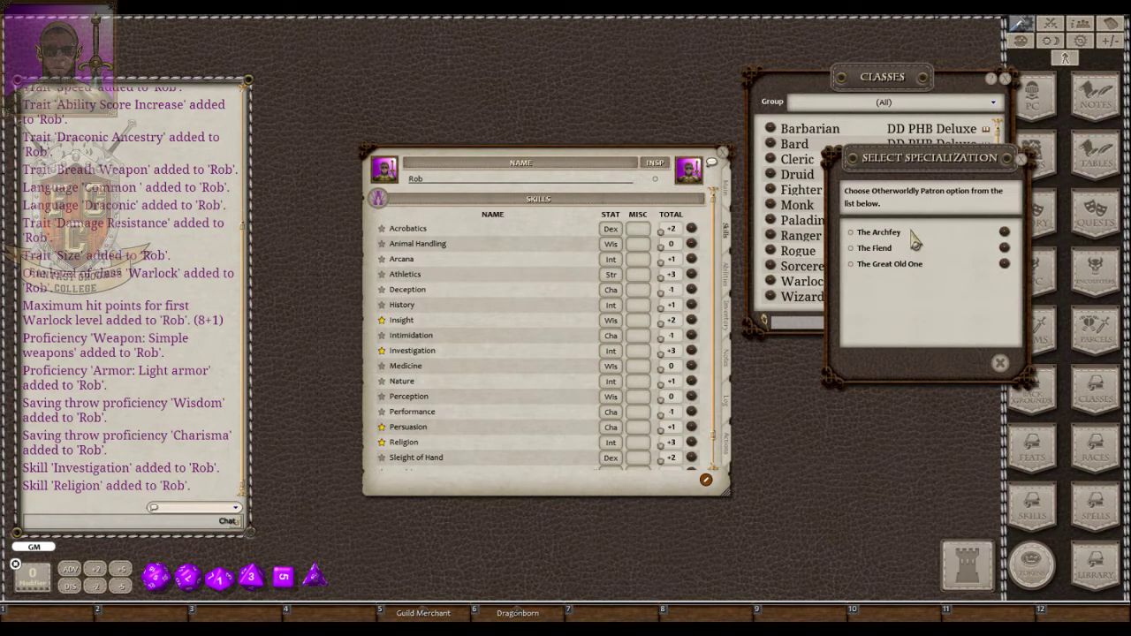
Choose The Great Old One as the Otherworldly Patron, close the classes list and return to the character's main page.
left_click(851, 264)
left_click(977, 367)
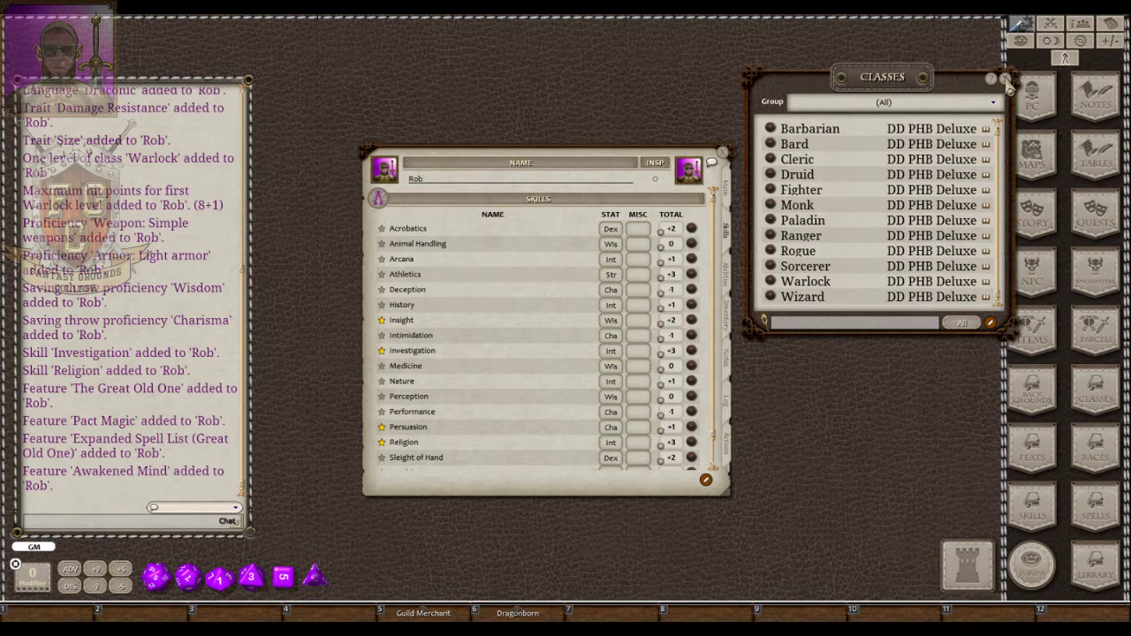
left_click(1005, 80)
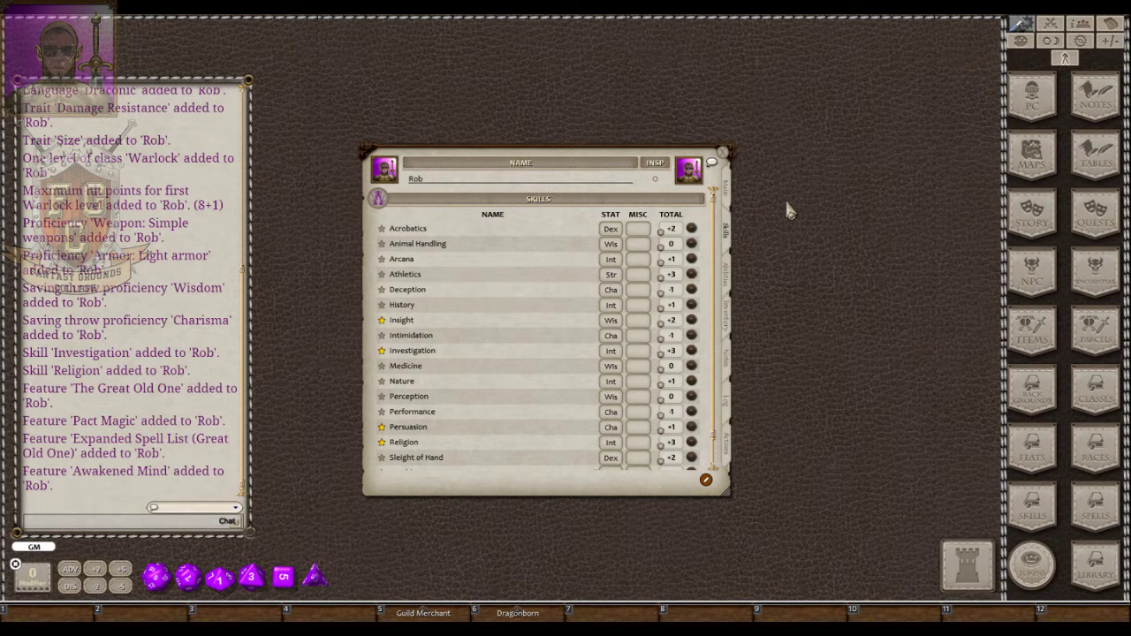
left_click(727, 196)
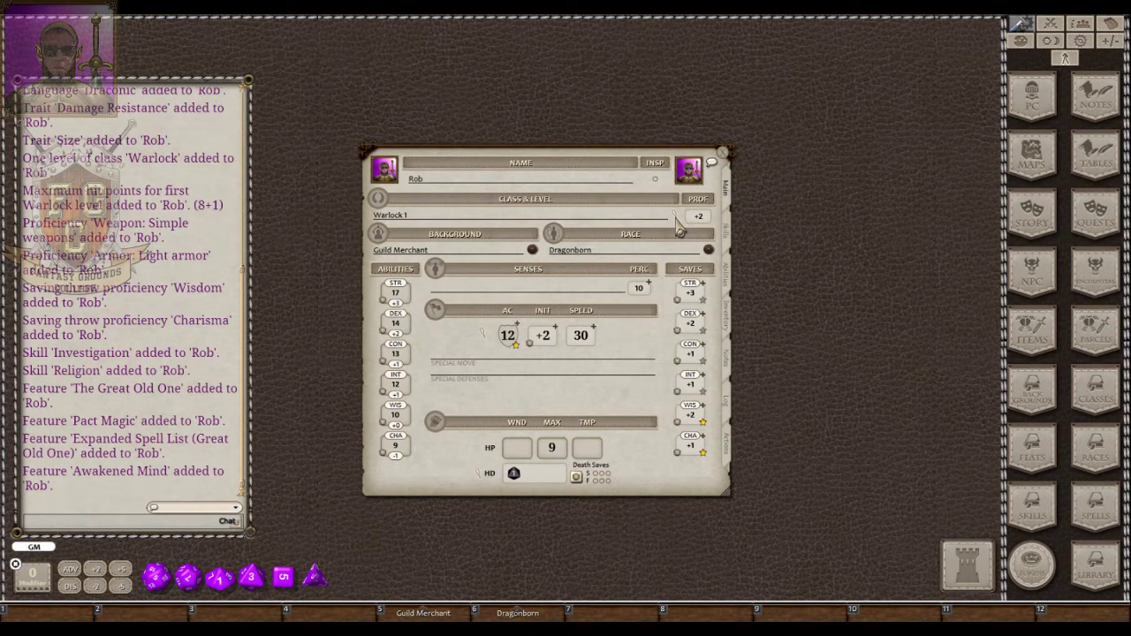
Open the character's class and level details, view the Warlock image and read through the class description.
left_click(675, 218)
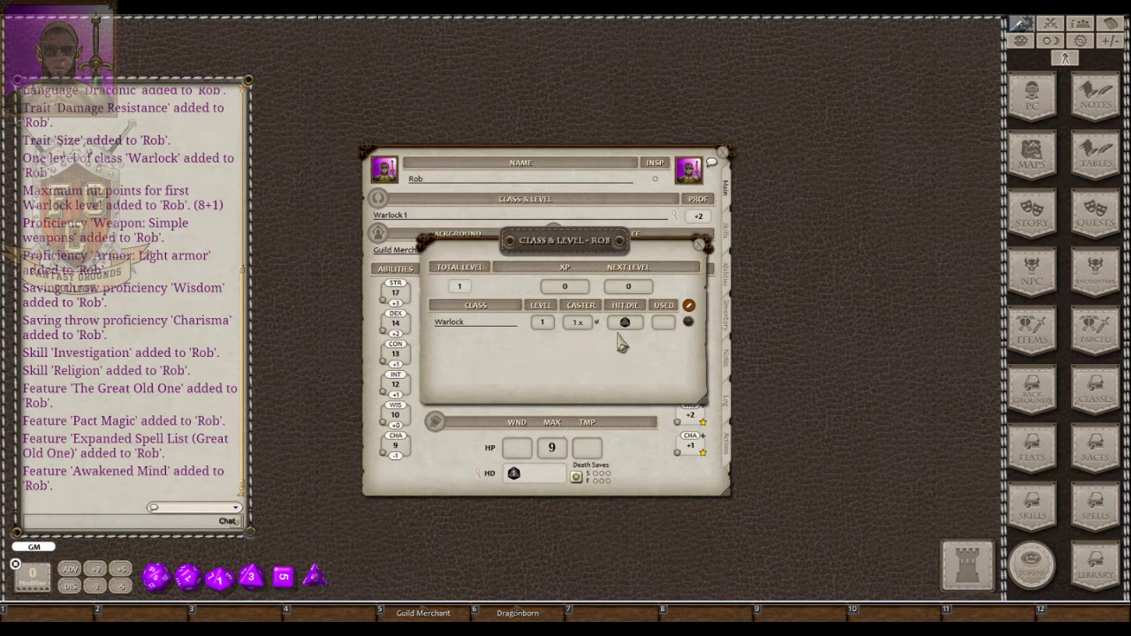
left_click(688, 325)
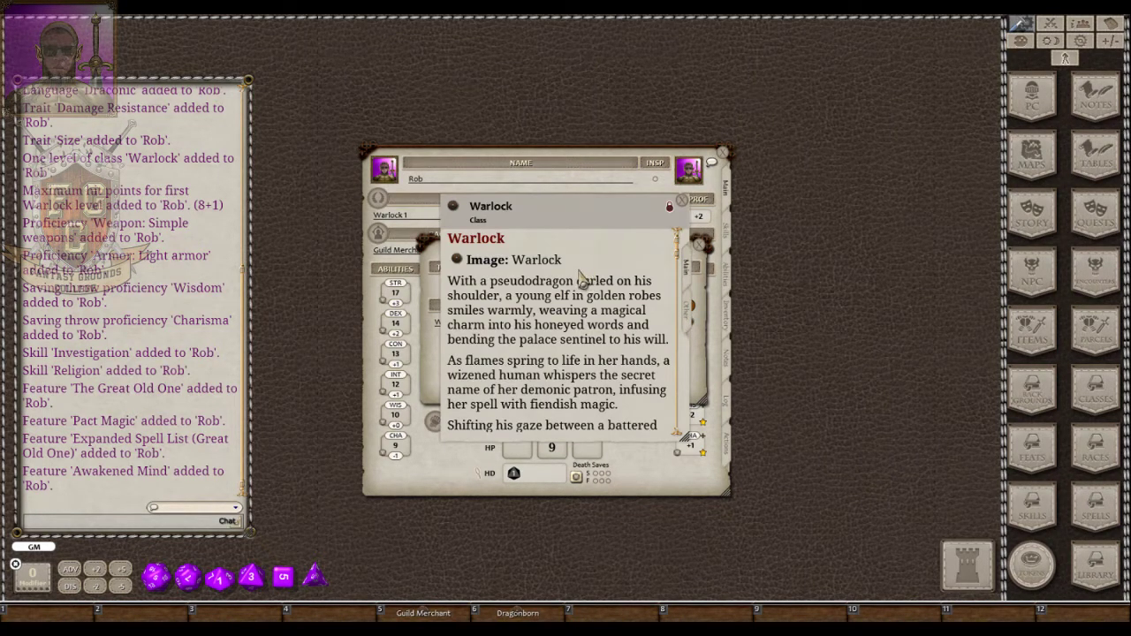
left_click(458, 264)
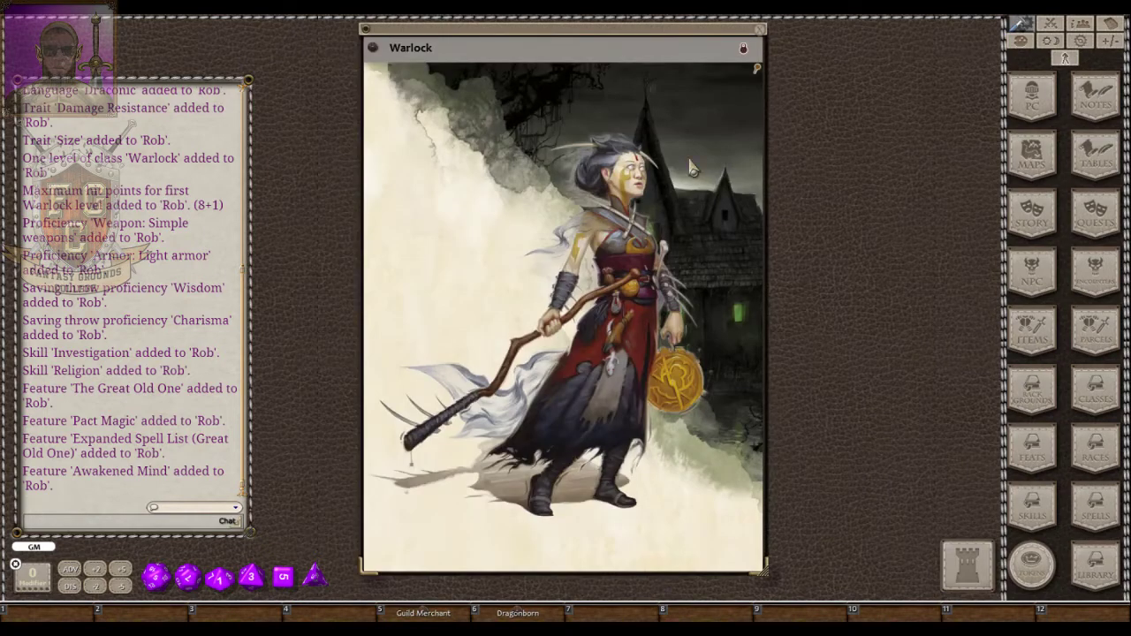
left_click(762, 32)
scroll(550, 348, "down", 10)
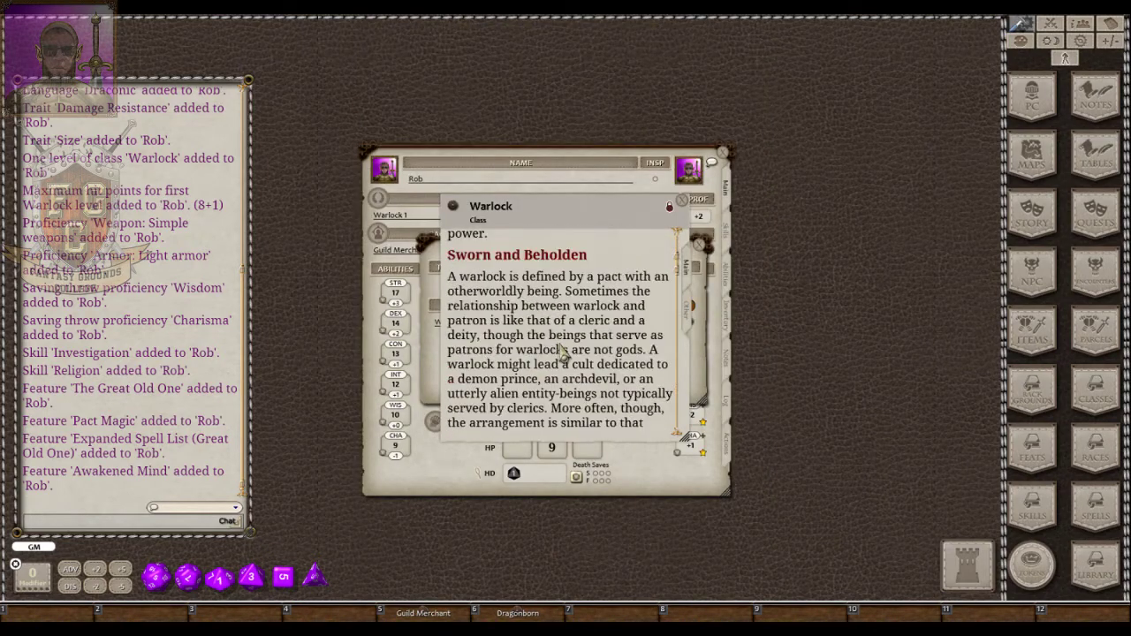
scroll(572, 380, "down", 12)
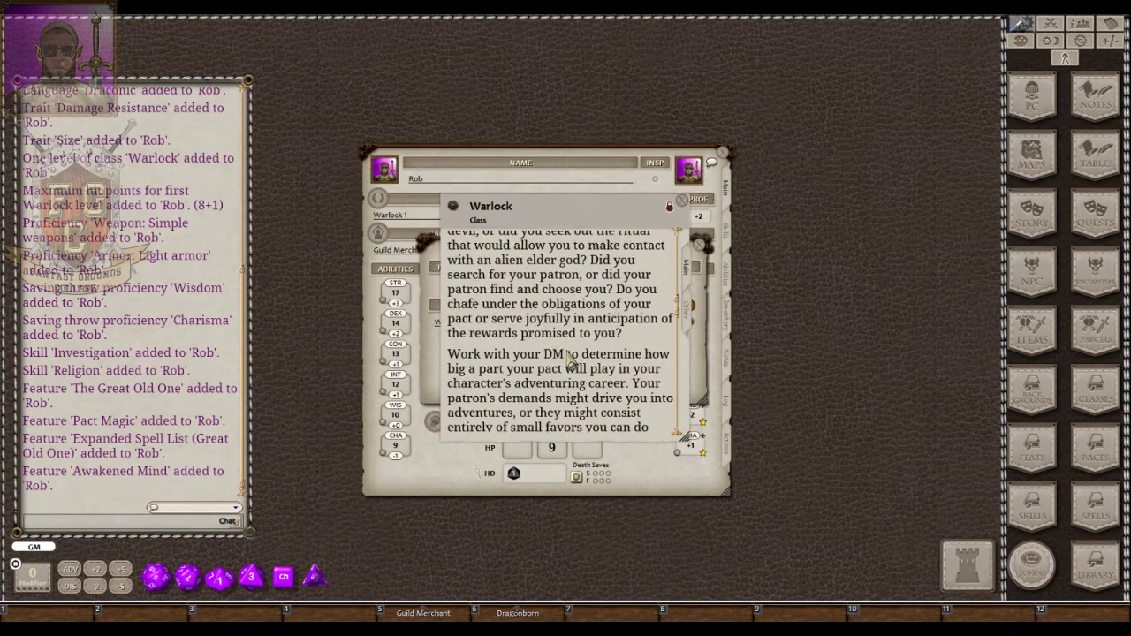
scroll(570, 363, "down", 15)
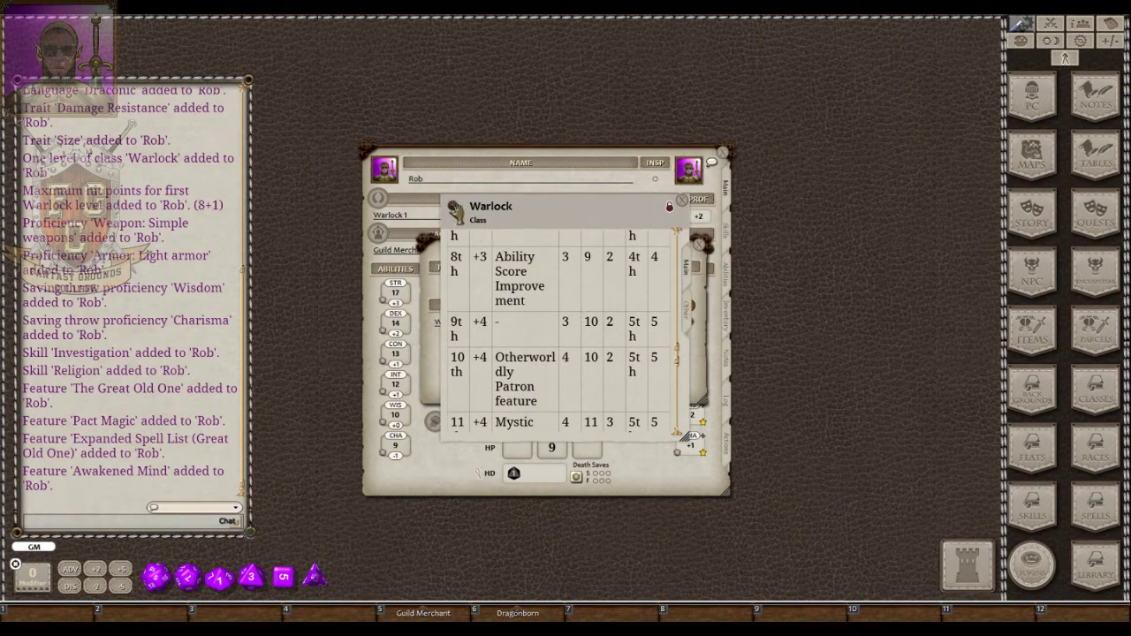
Add a Warlock class shortcut to hotkey slot 7 and close the class description.
left_click_drag(679, 594, 659, 610)
left_click(683, 203)
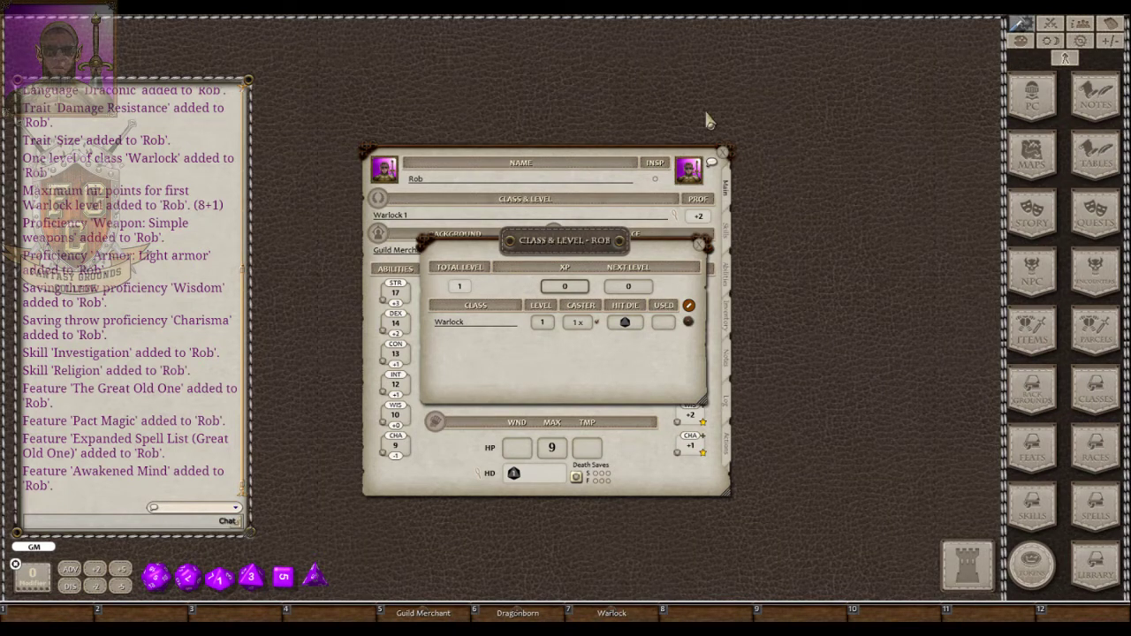
Award the Shambling Mound encounter's XP from the party sheet, and close the party sheet.
left_click(1079, 32)
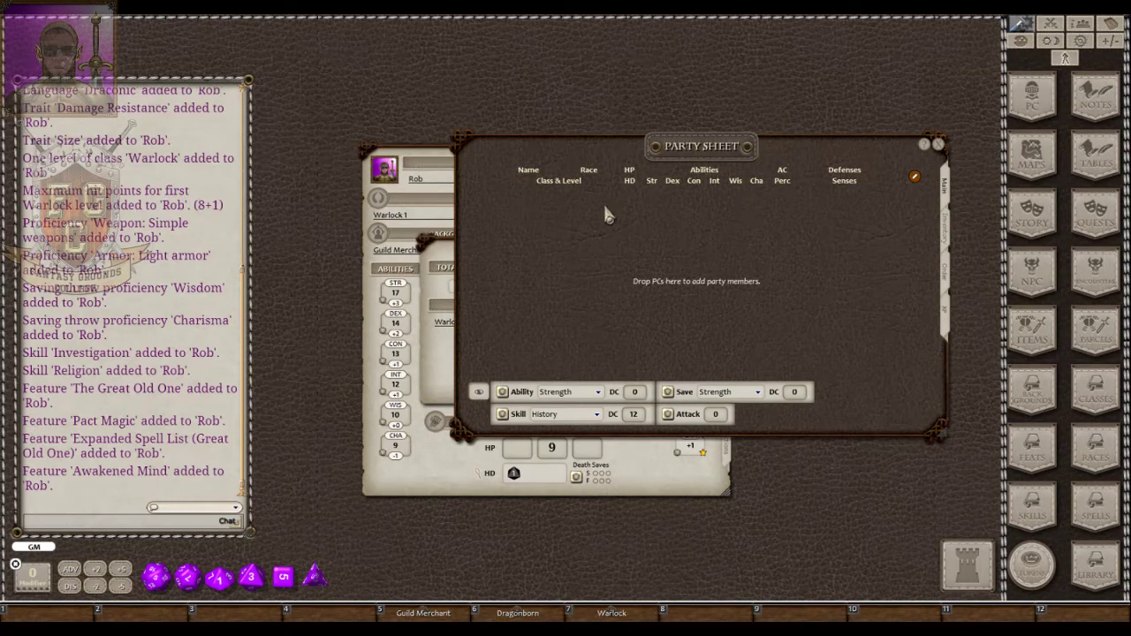
left_click(946, 322)
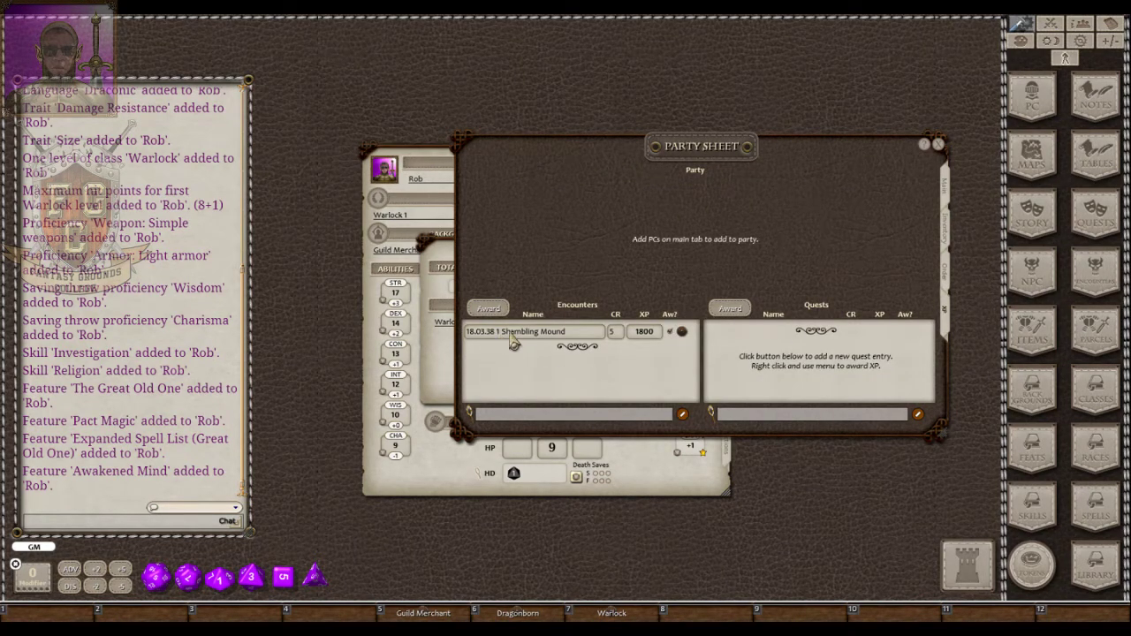
left_click_drag(698, 162, 993, 67)
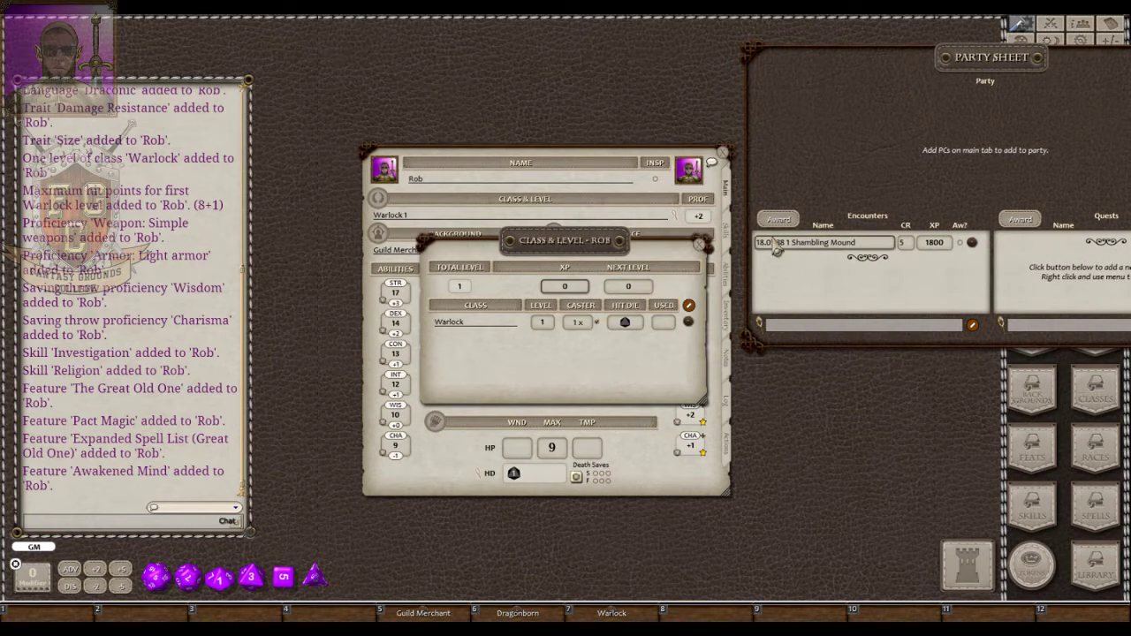
left_click(779, 219)
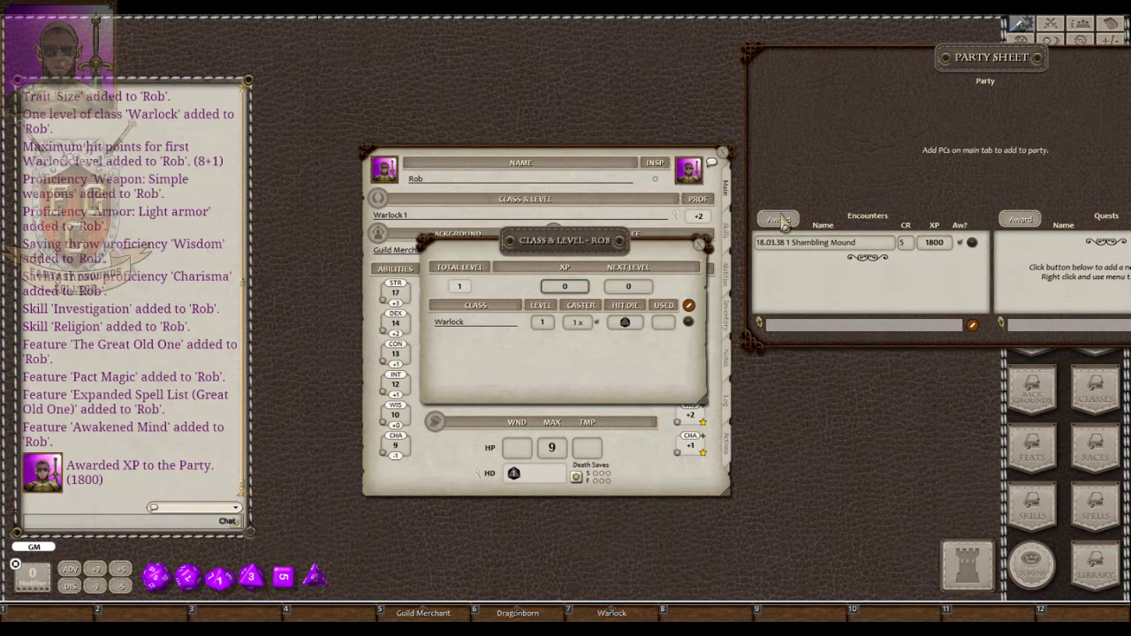
left_click_drag(994, 62, 246, 106)
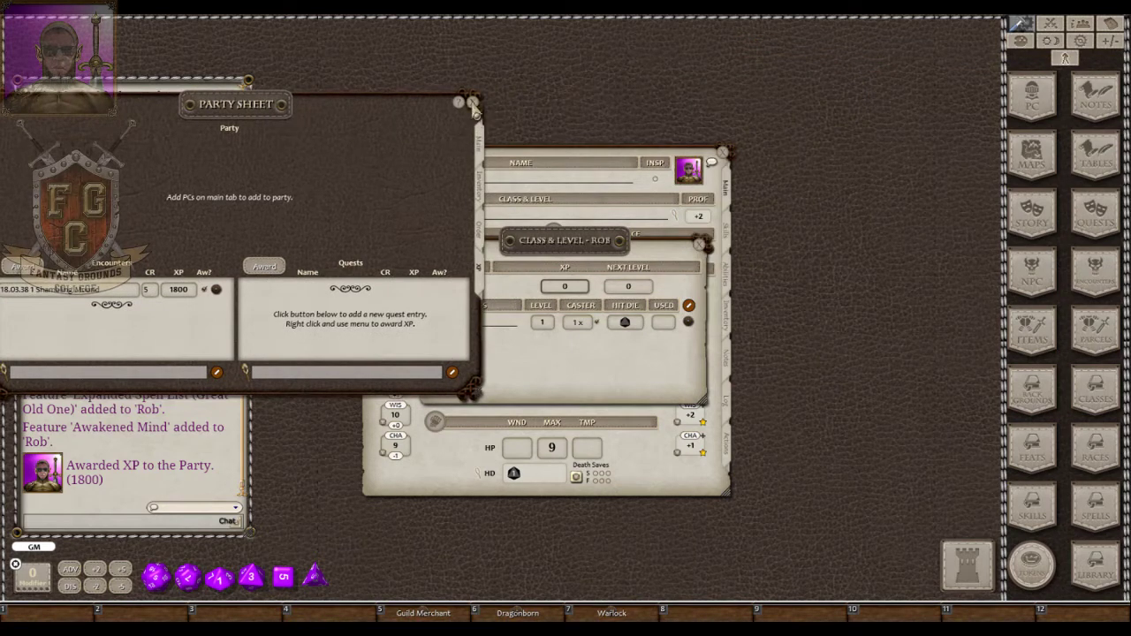
left_click(473, 102)
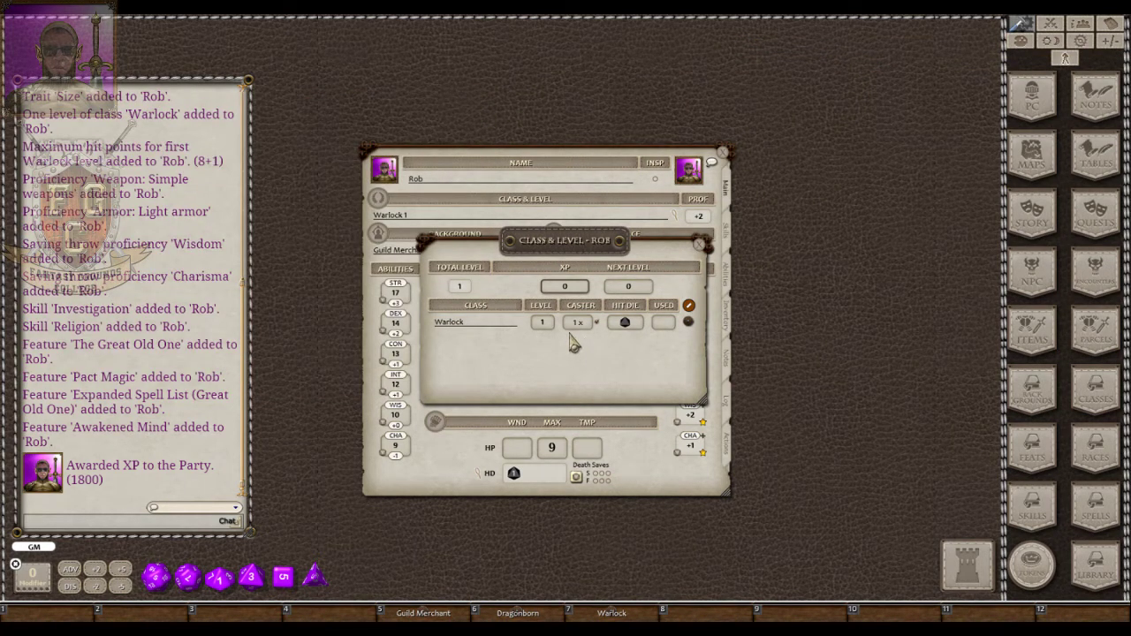
Set the character's XP to 2700 and the next level threshold to 6500, and move the class and level window higher.
left_click(569, 286)
key("BackSpace")
left_click(633, 292)
left_click(634, 292)
left_click_drag(552, 231, 562, 207)
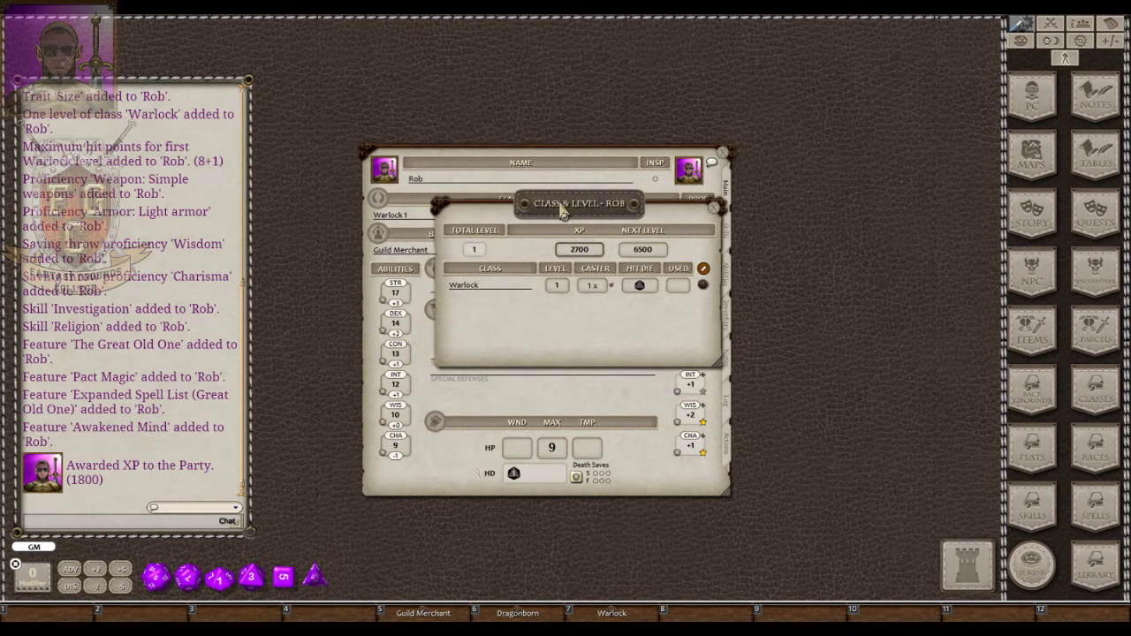
left_click_drag(563, 207, 538, 207)
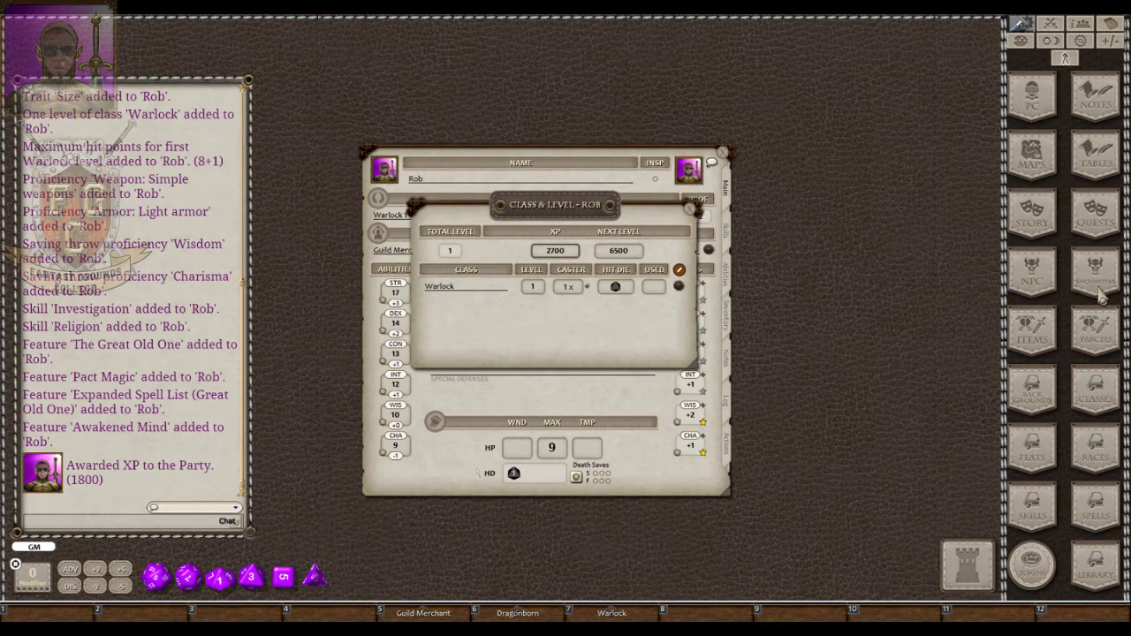
View the classes list alongside the sheet's class and level line, close it and move the class and level window back up.
left_click(1095, 391)
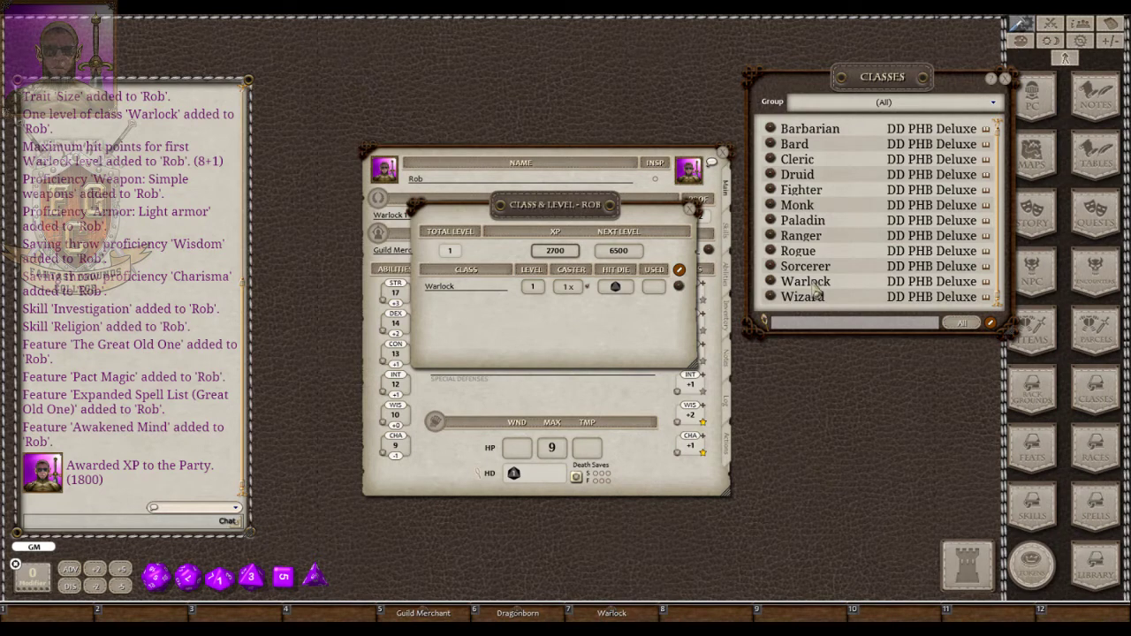
left_click_drag(583, 207, 573, 333)
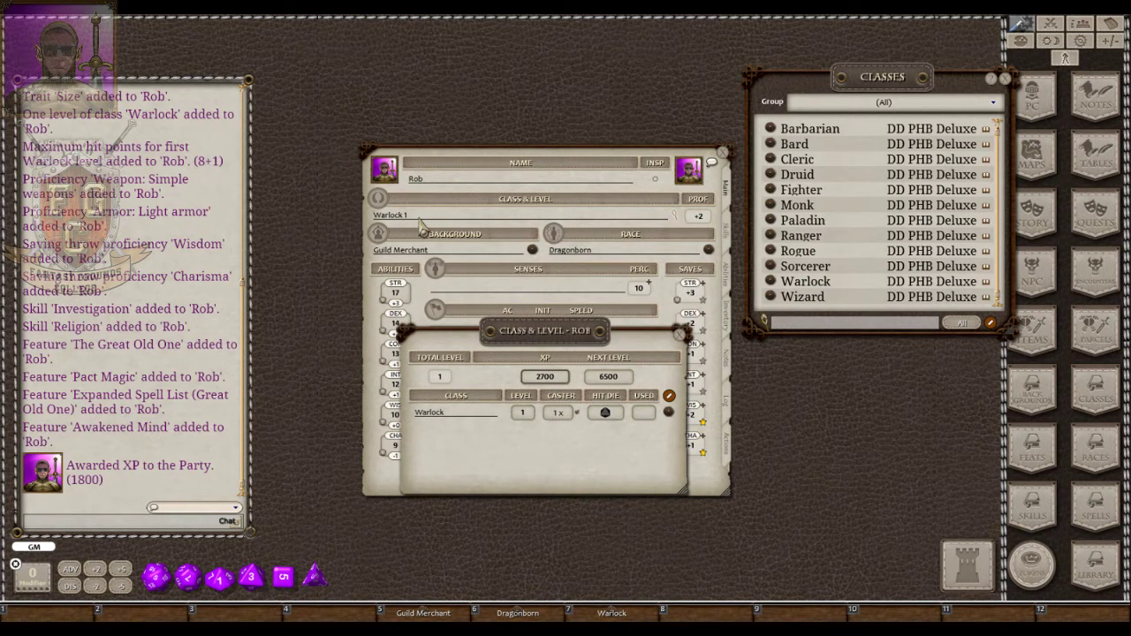
left_click_drag(886, 84, 922, 90)
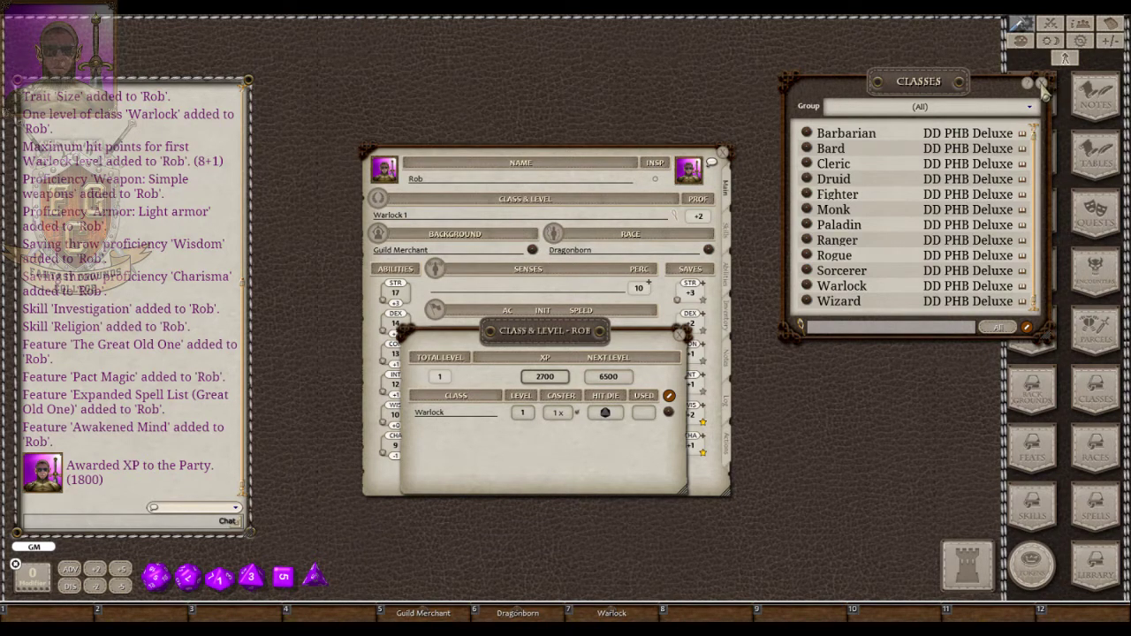
left_click(1042, 84)
left_click_drag(564, 343, 535, 203)
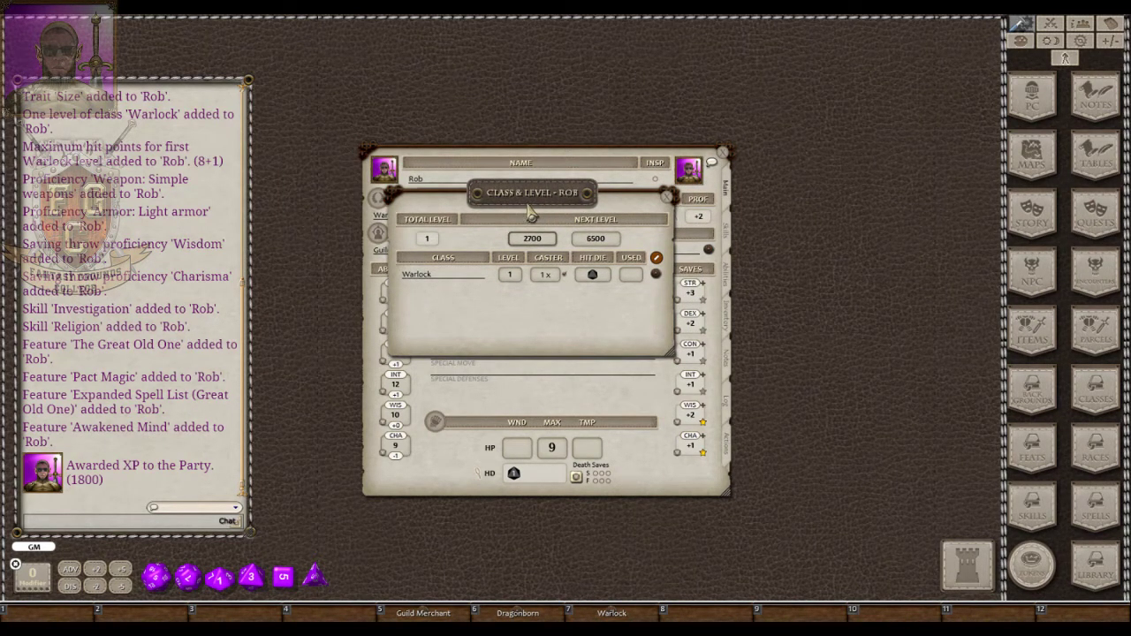
Add three more Warlock levels to the character's class list, bringing the class to level 4.
left_click(667, 201)
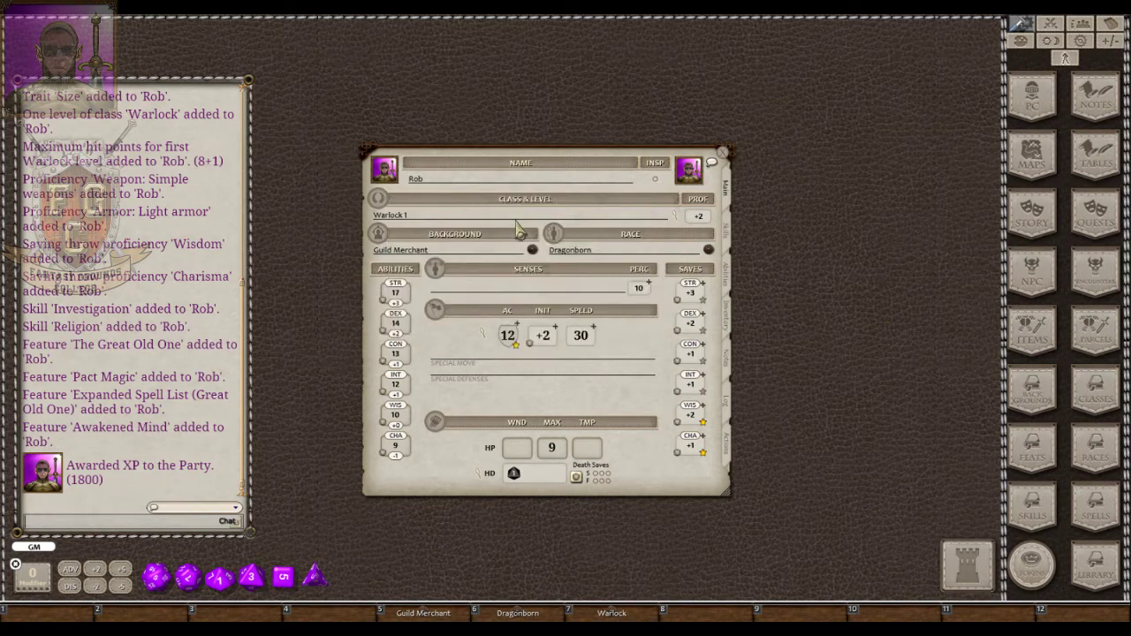
left_click(675, 216)
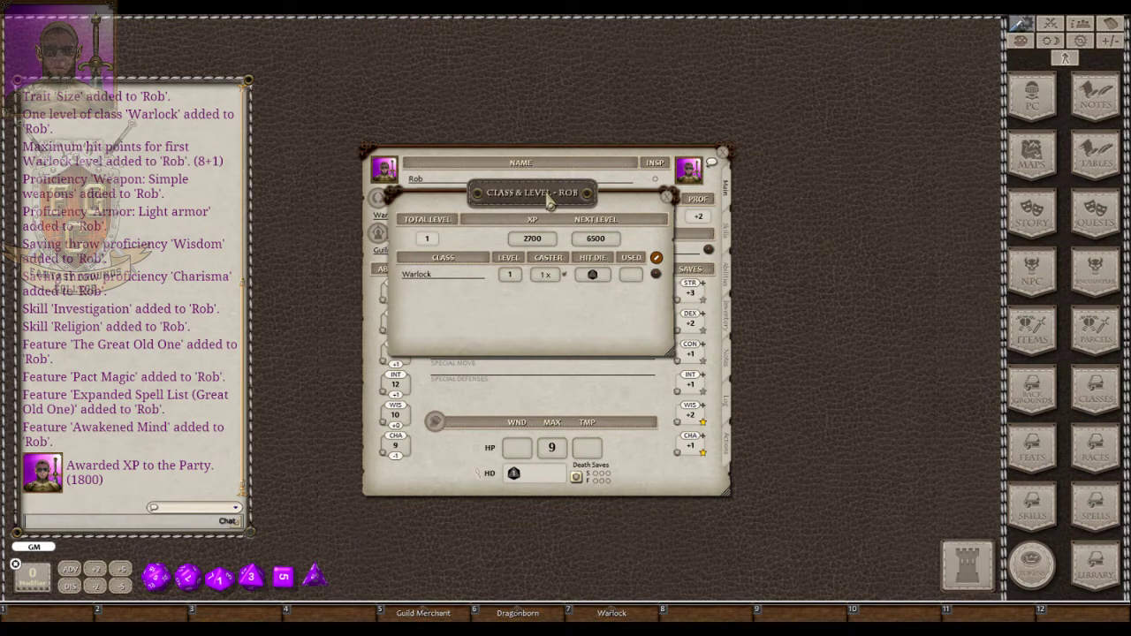
left_click_drag(552, 205, 560, 220)
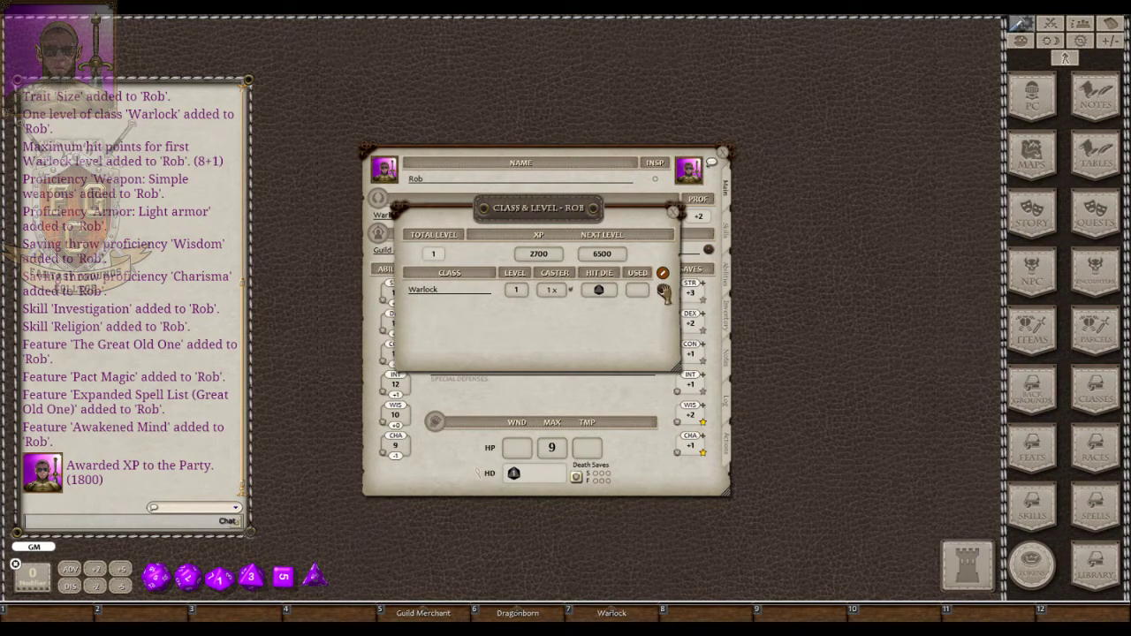
left_click_drag(663, 292, 566, 333)
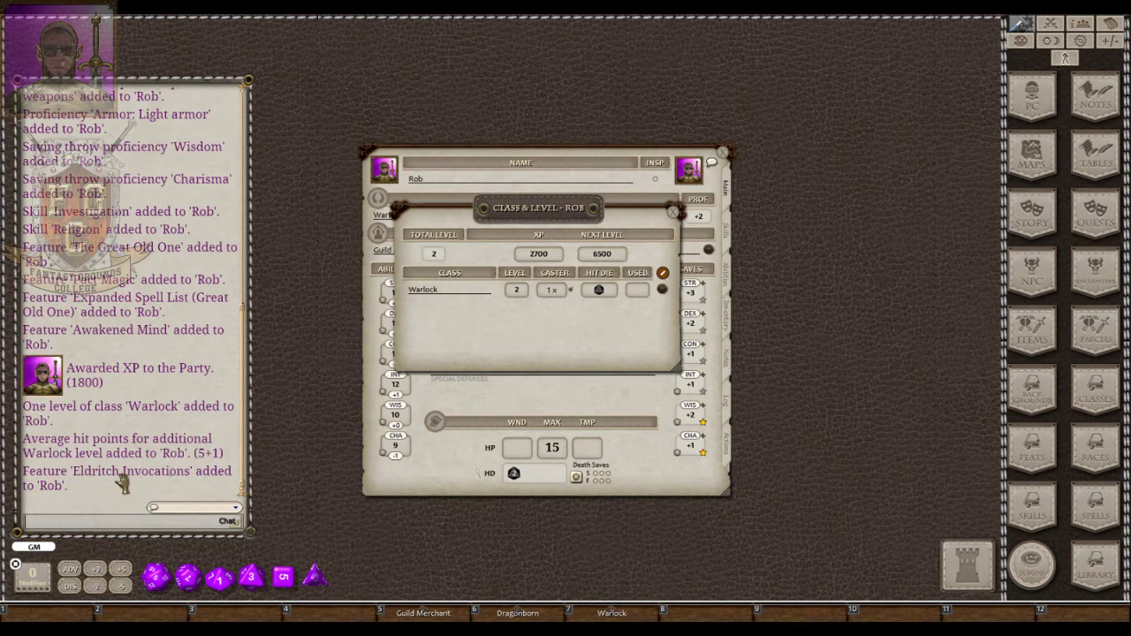
left_click(663, 290)
left_click(663, 292)
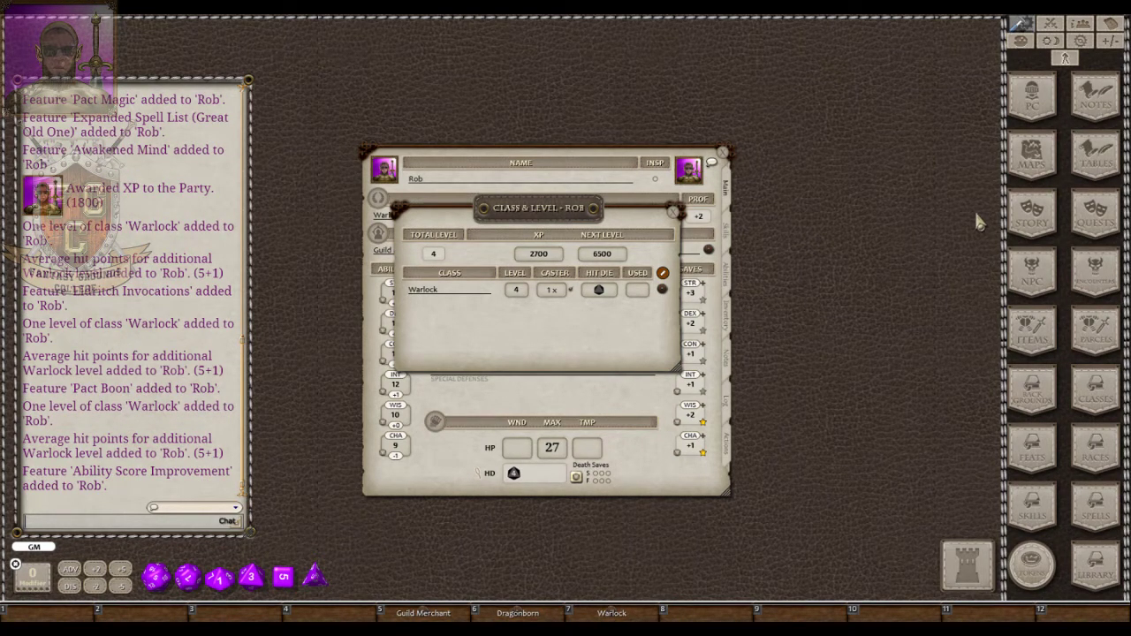
View the classes list, close it, and check the character's class and level details once more.
left_click(1104, 397)
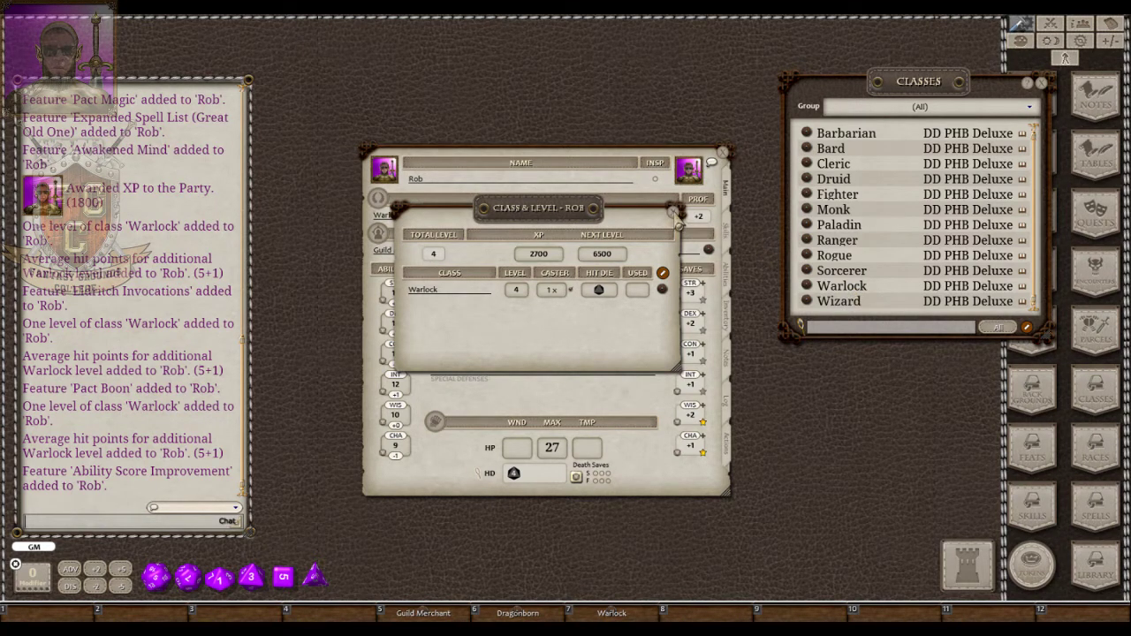
left_click(674, 212)
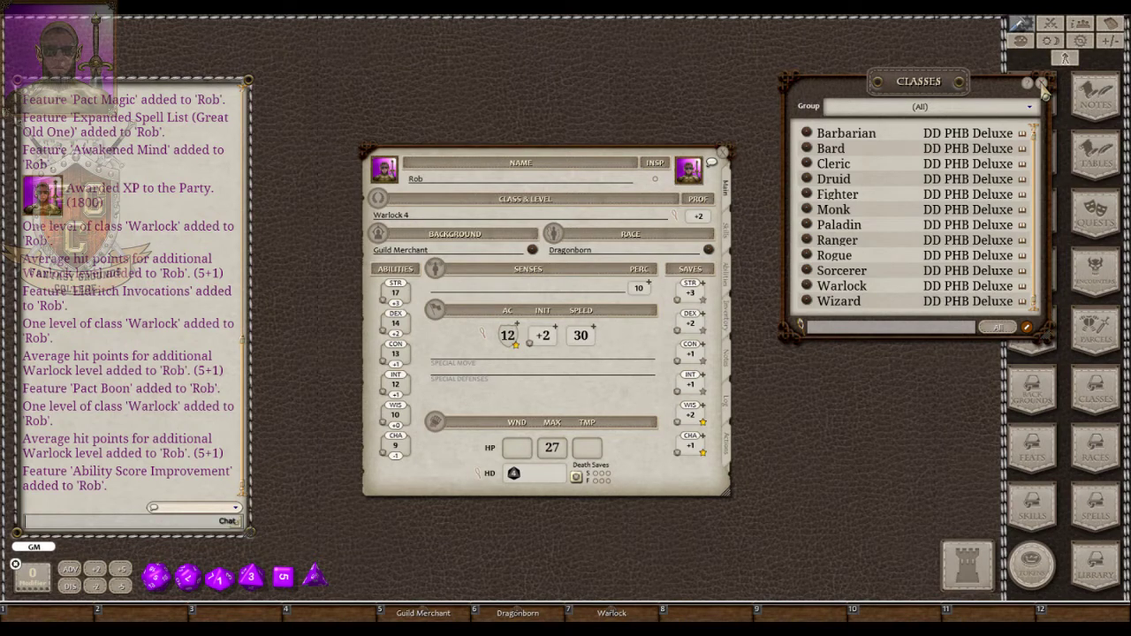
left_click(1042, 87)
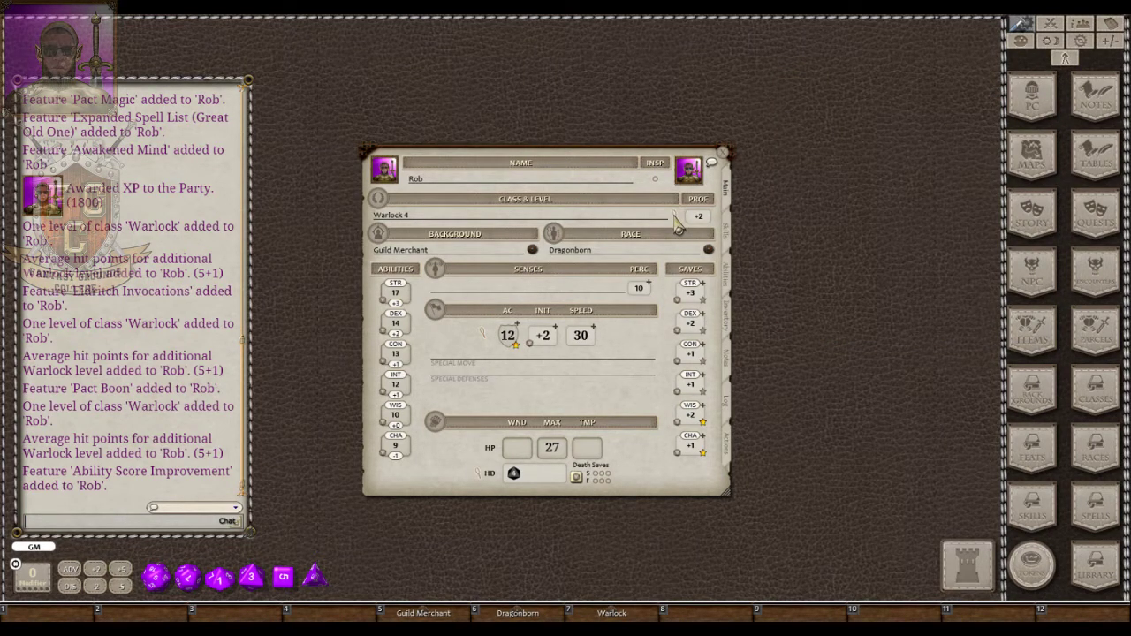
left_click(673, 219)
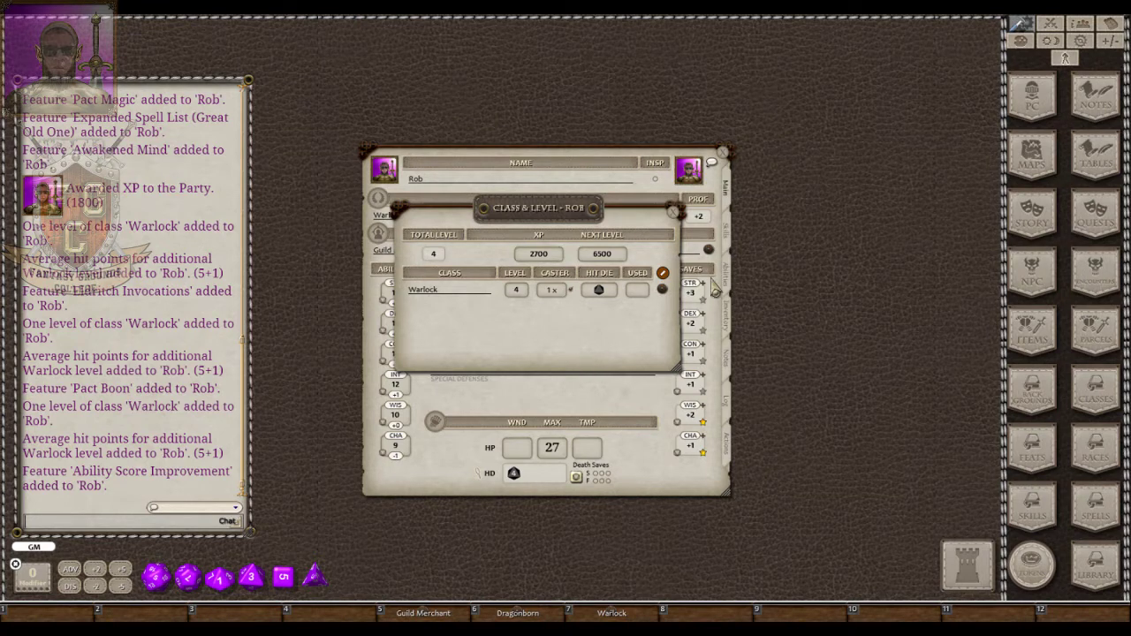
left_click(675, 216)
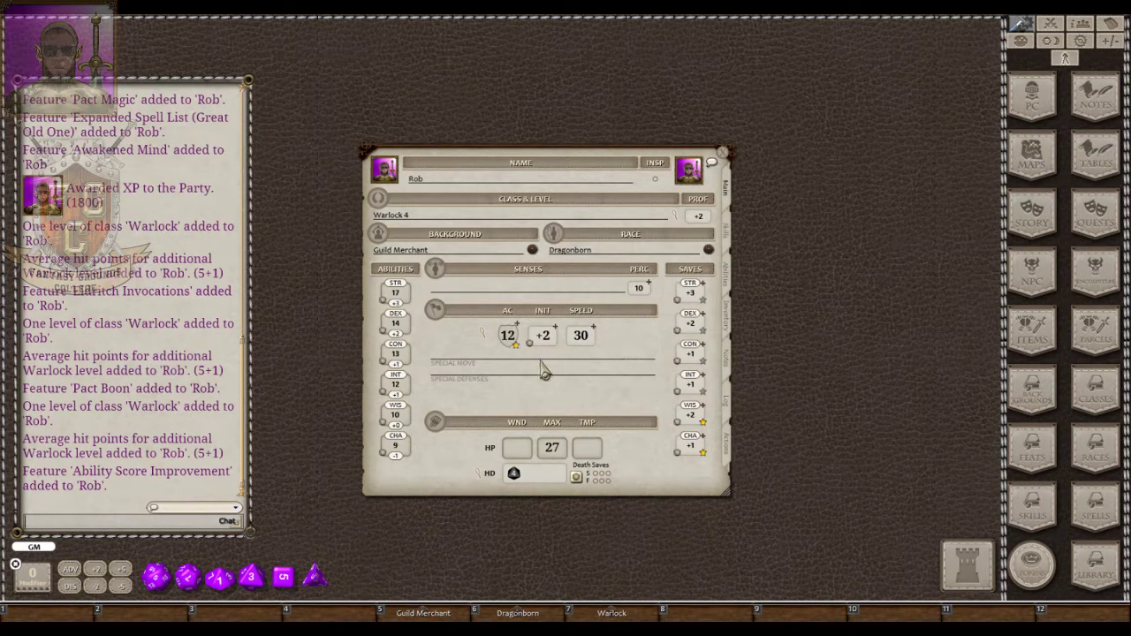
View the combat calculations for initiative, speed and armor, and the hit die roll calculation, closing each.
left_click(483, 338)
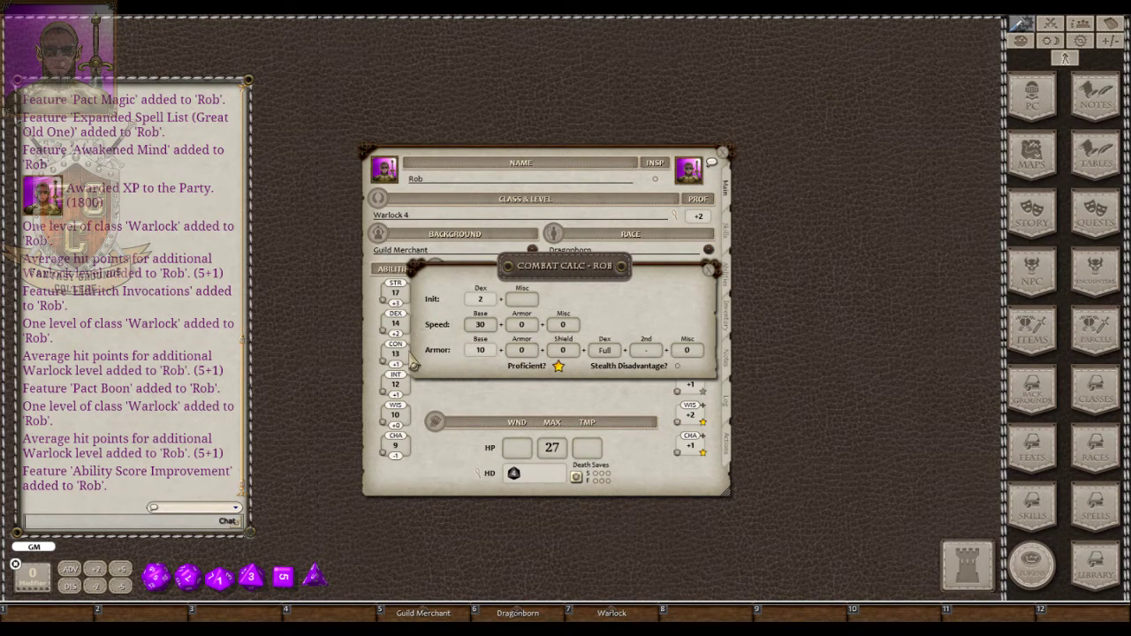
left_click(714, 269)
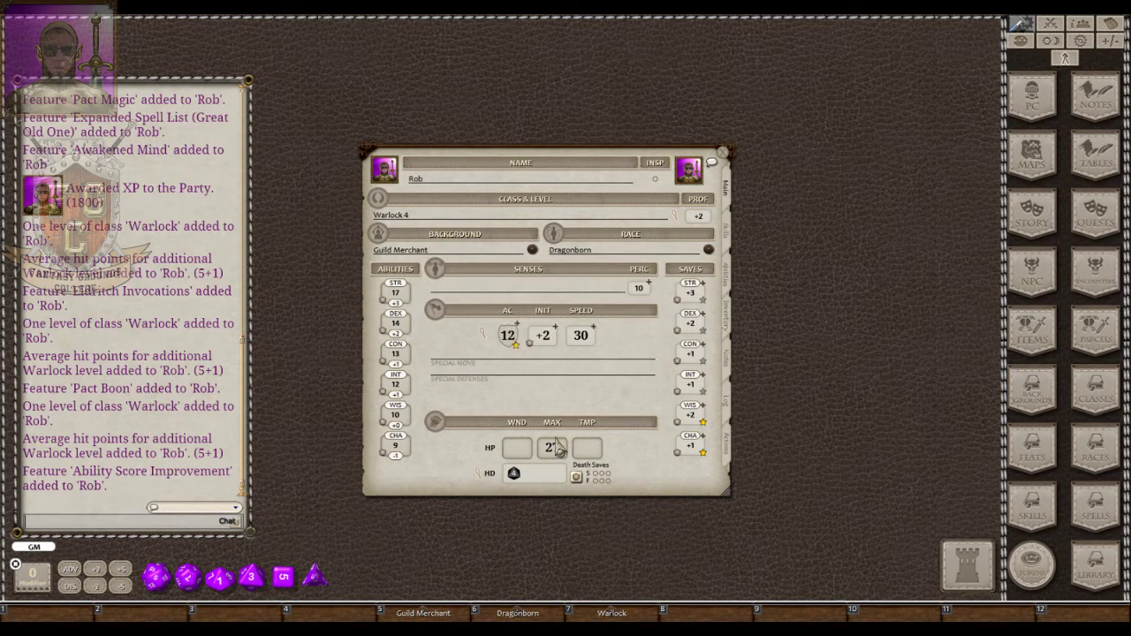
left_click(482, 481)
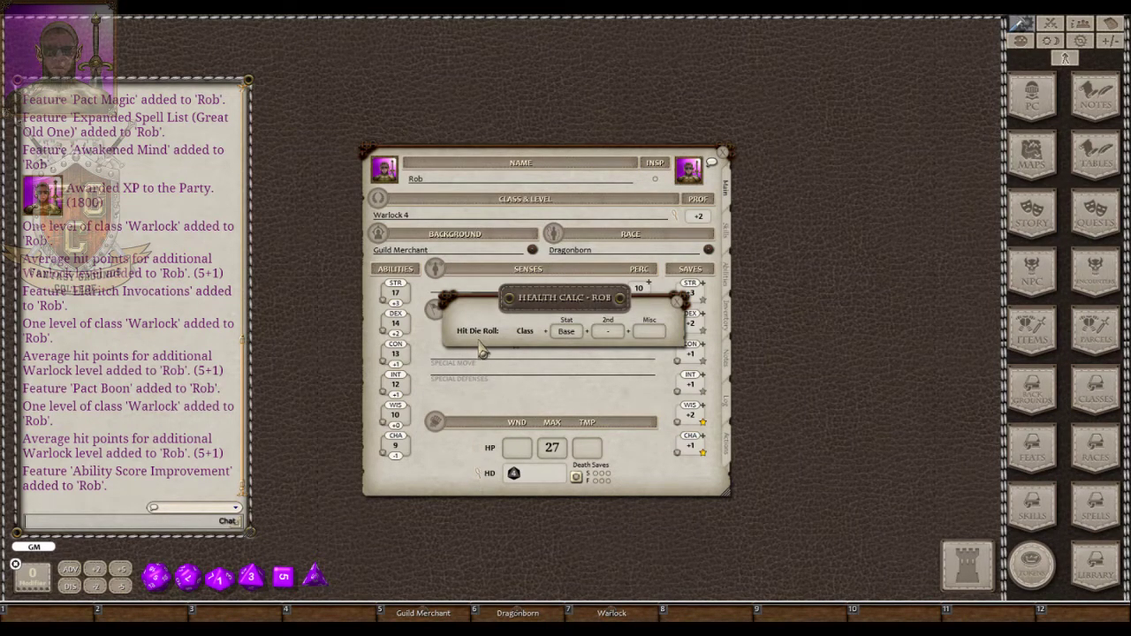
left_click(679, 303)
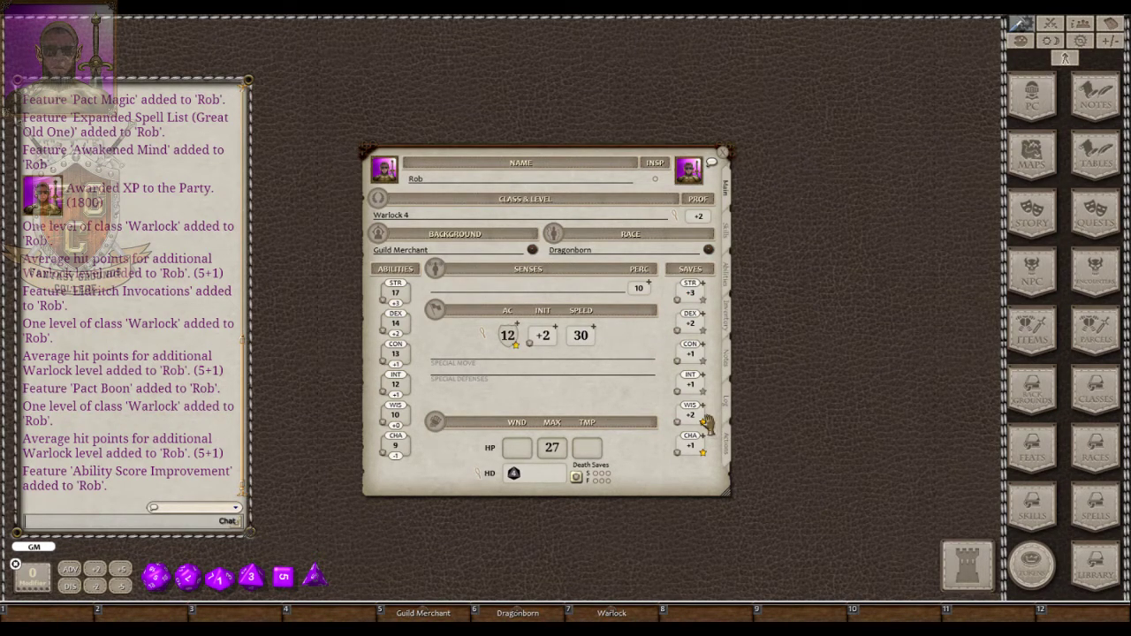
Review the Charisma and Wisdom save proficiencies and look through the character's full skills list.
left_click(701, 452)
left_click(702, 423)
left_click(727, 233)
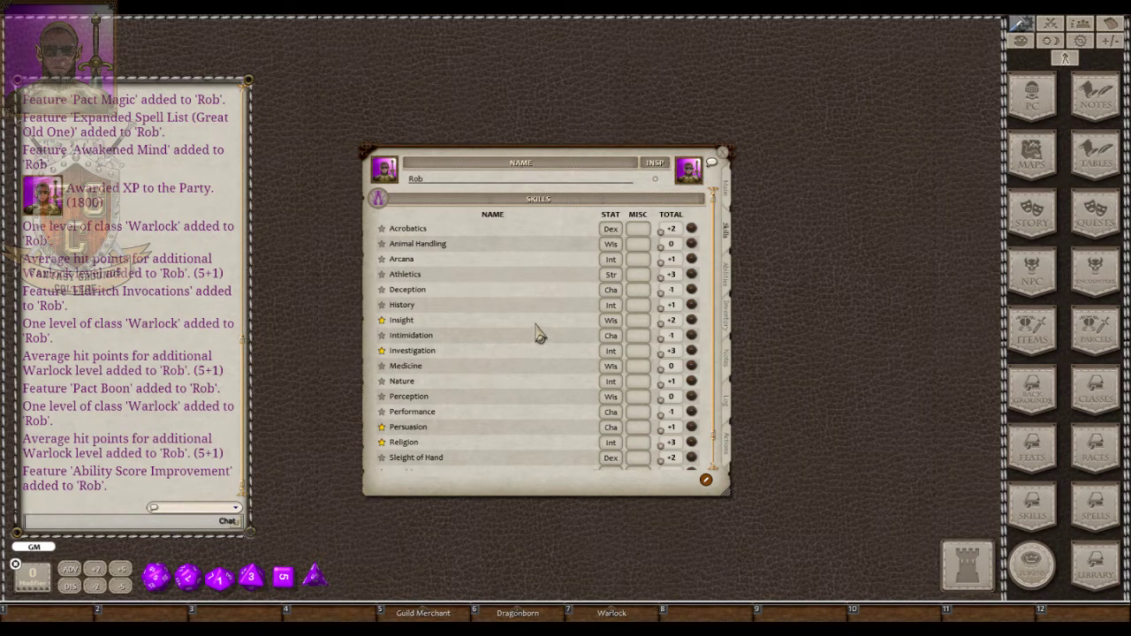
scroll(535, 327, "down", 1)
scroll(530, 325, "up", 1)
scroll(530, 324, "down", 1)
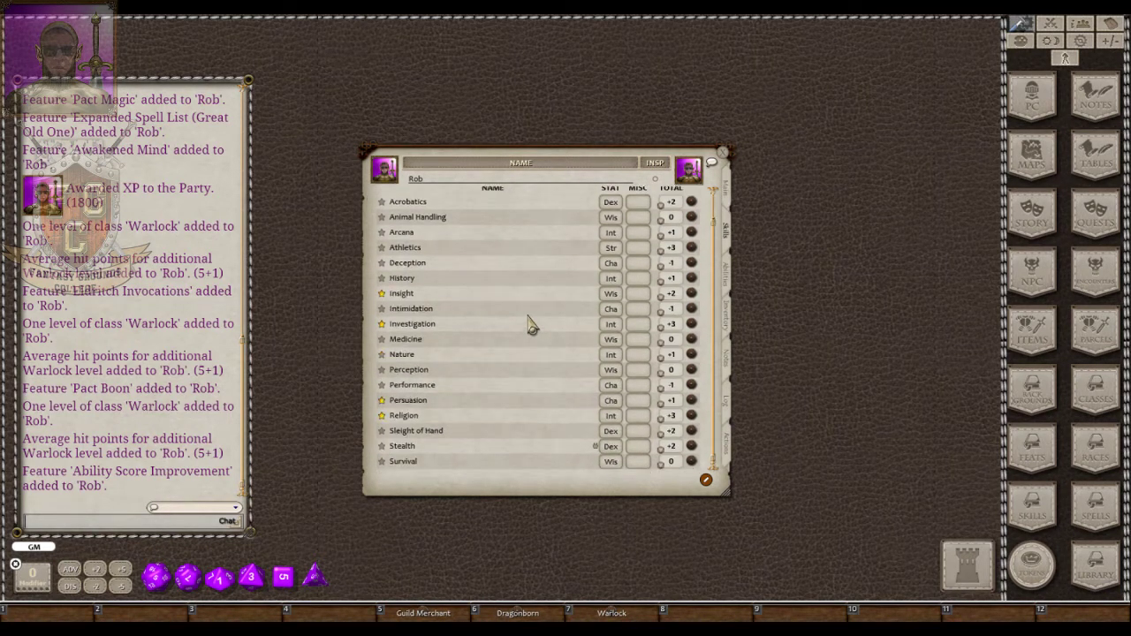
Append "(DX 2)" to the name of the Ability Score Improvement feature on the abilities page.
left_click(728, 281)
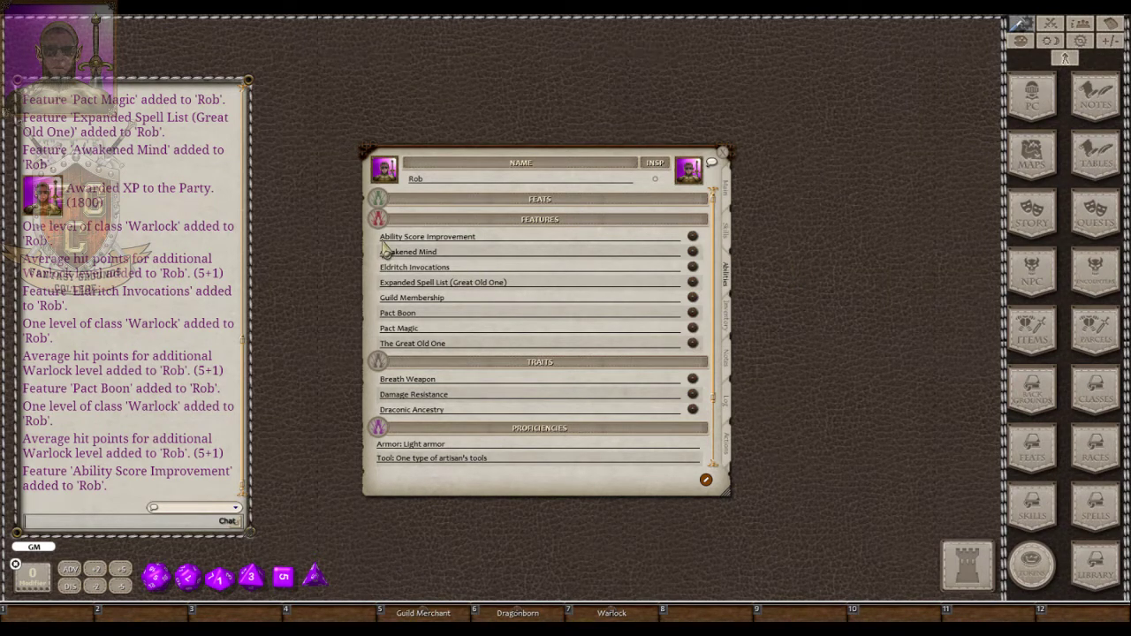
left_click(491, 239)
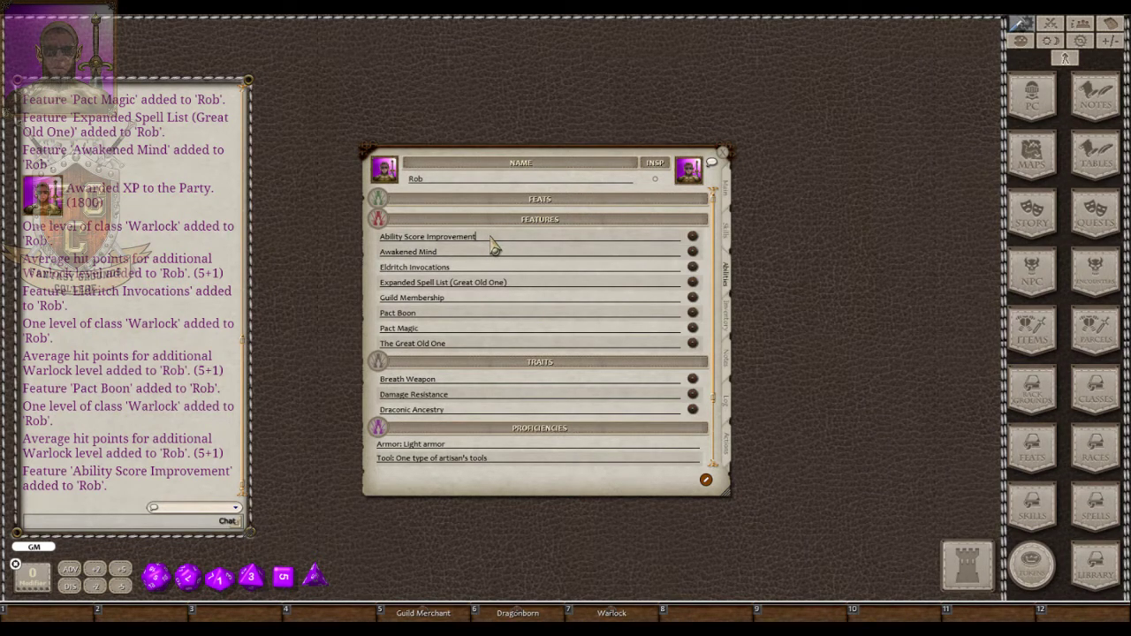
type("(")
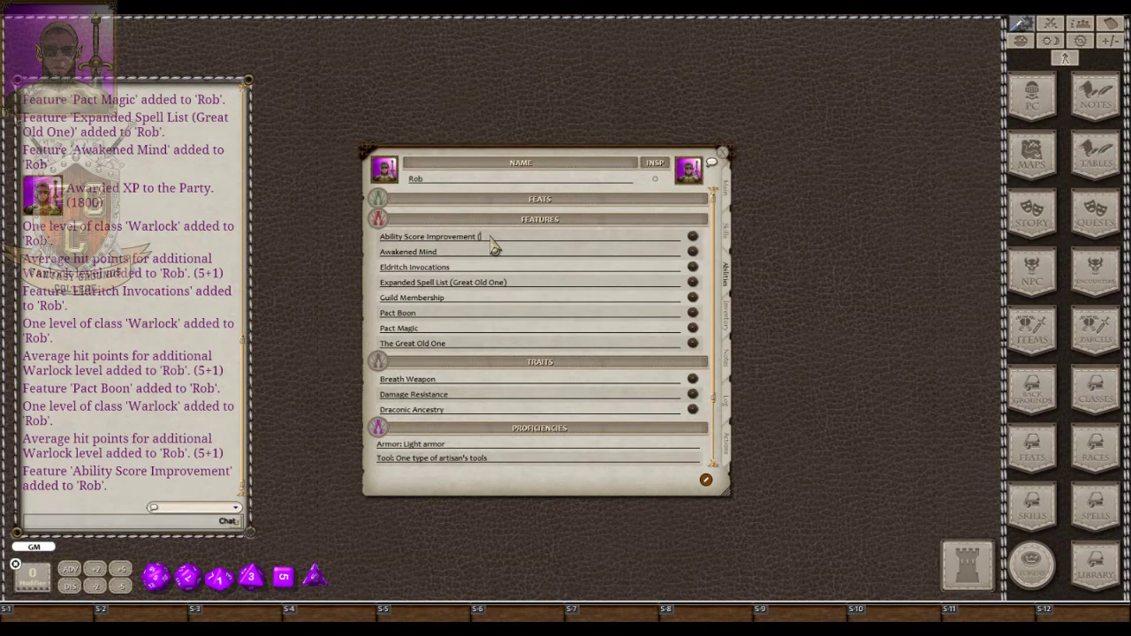
type("DX 2)")
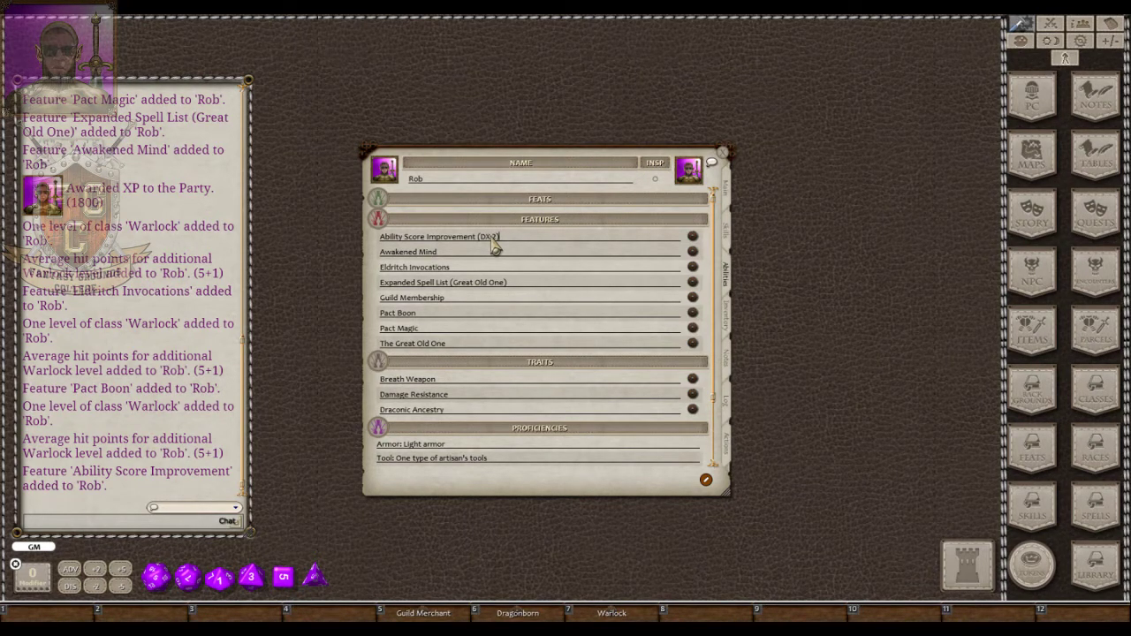
Rename the feature as "Ability Score Improvement (Feat)".
left_click(487, 238)
type("E")
type("Feat")
Add the Grappler feat from the feats list to the character, and close the list.
left_click(1041, 452)
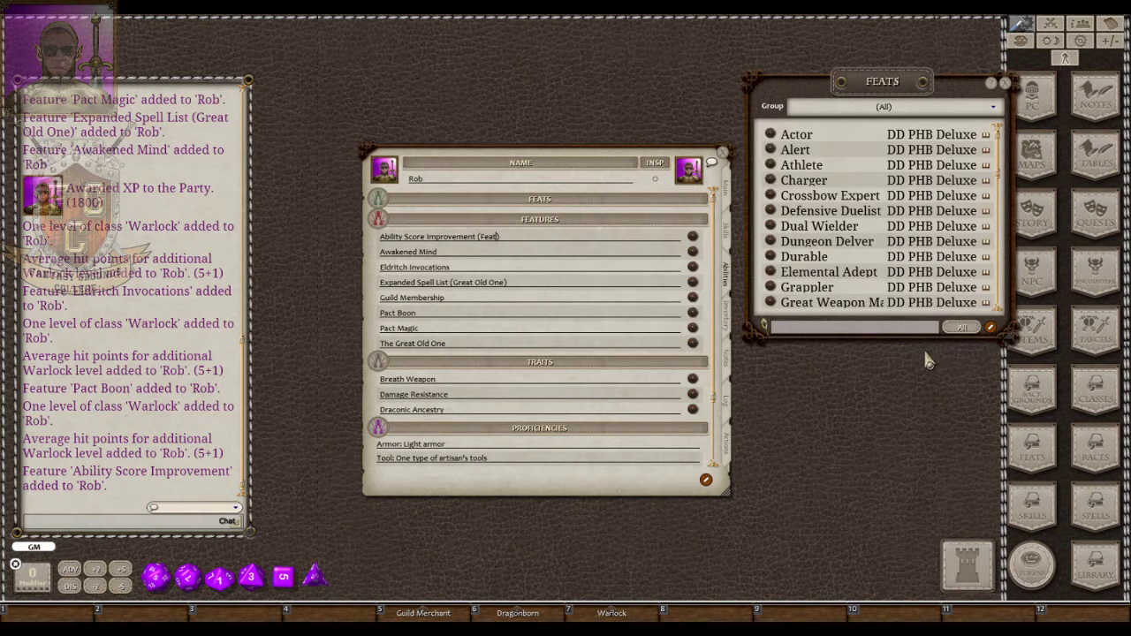
scroll(901, 180, "down", 5)
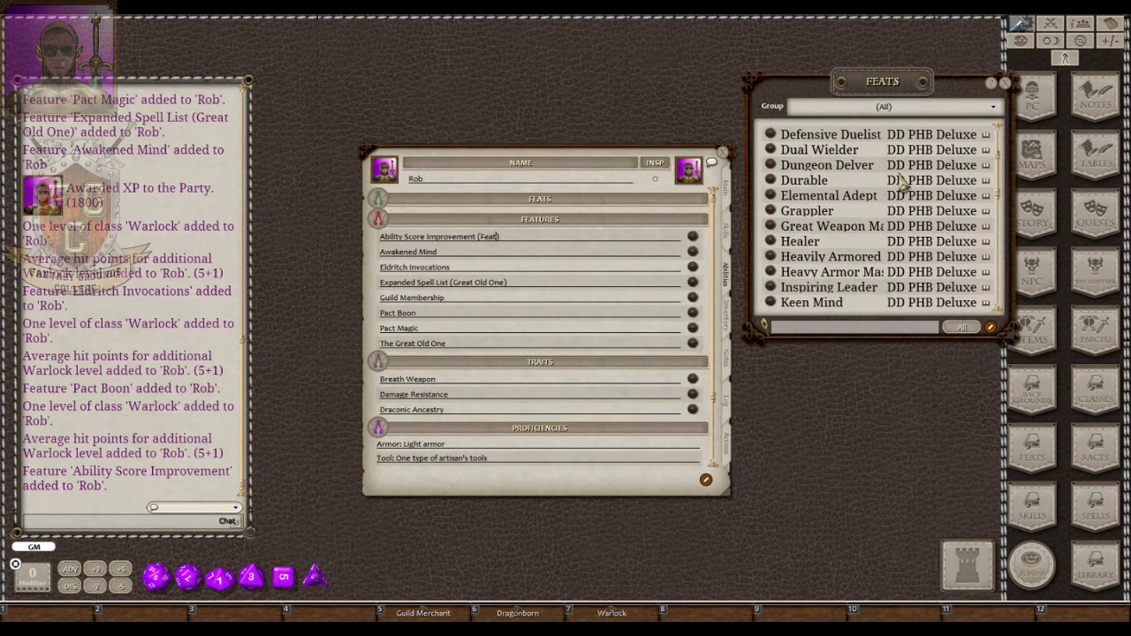
scroll(901, 180, "down", 1)
left_click_drag(772, 195, 453, 207)
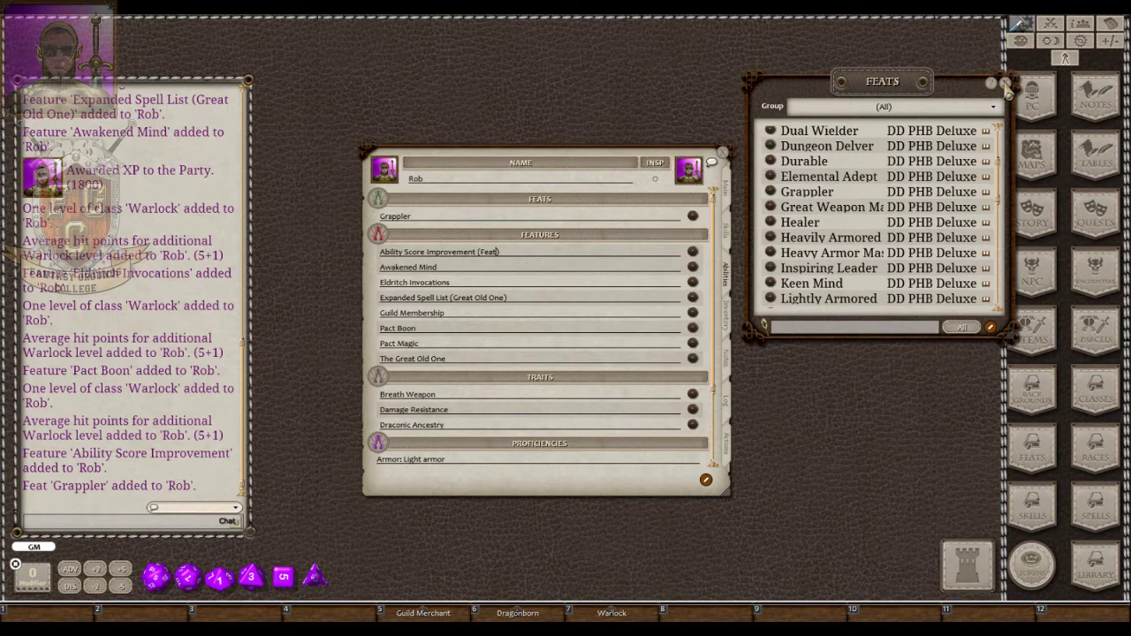
left_click(1005, 83)
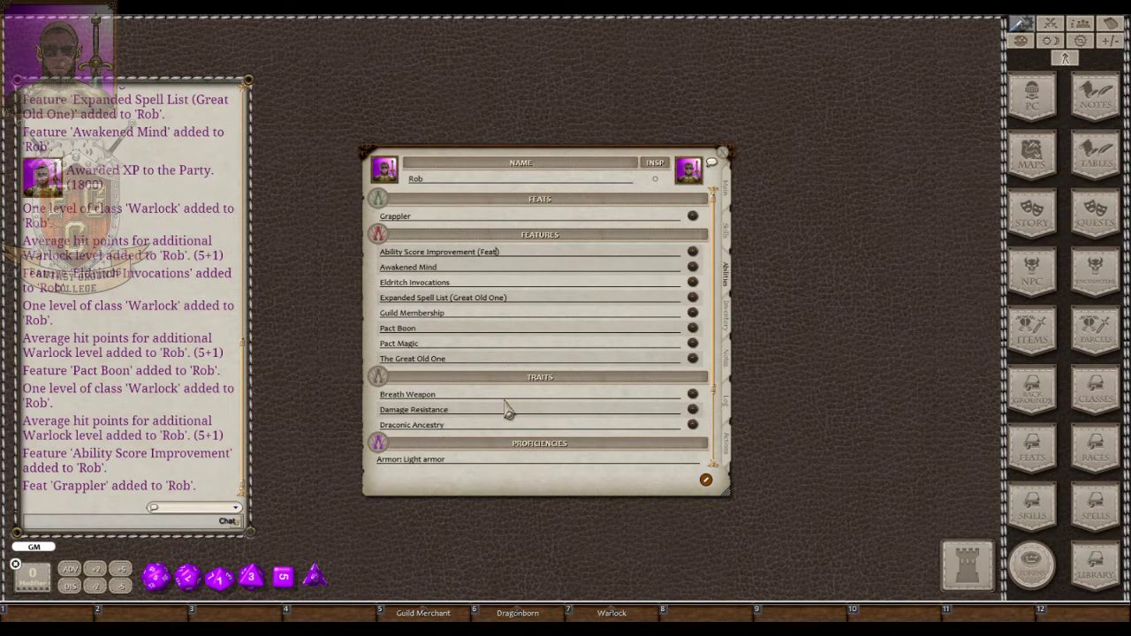
View the character's weapons and spell slots, return to the abilities page and move the sheet aside.
left_click(730, 459)
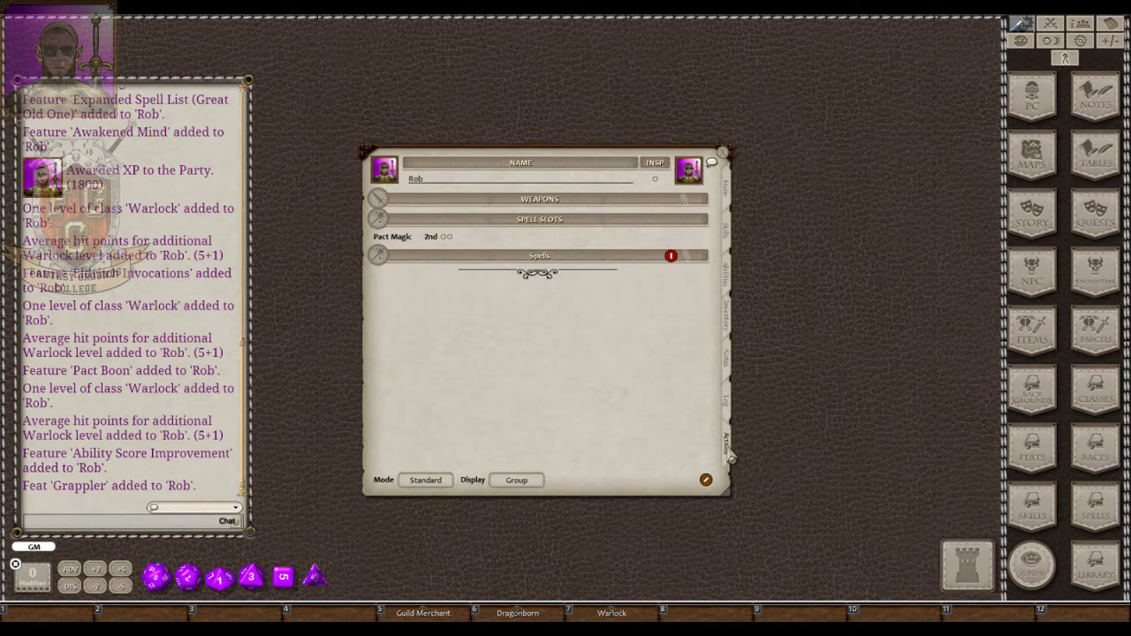
left_click(732, 269)
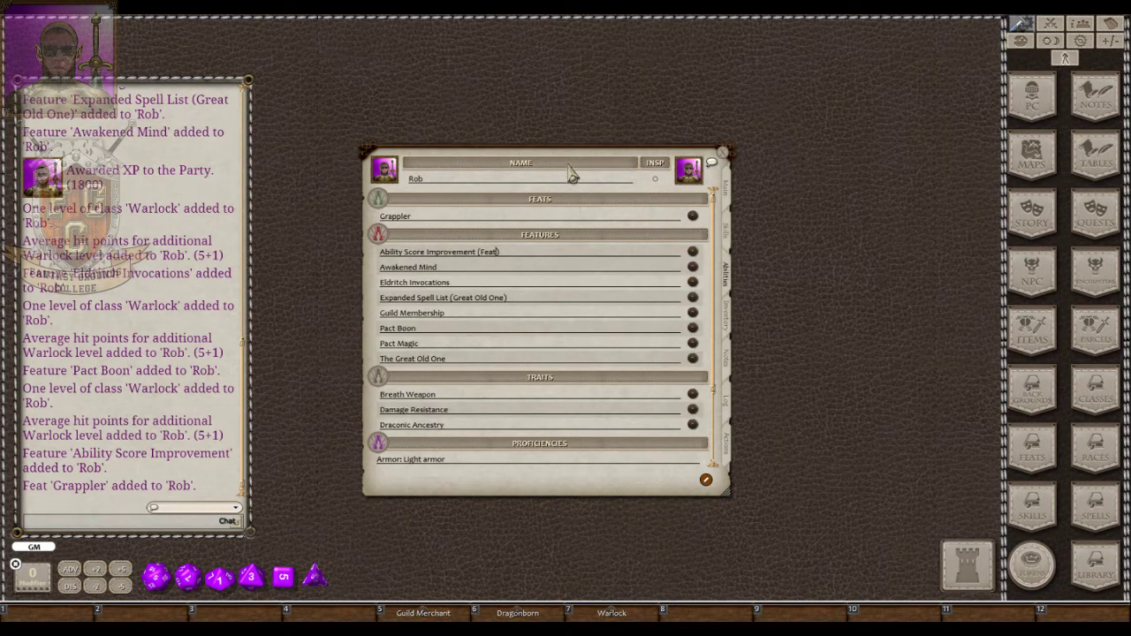
left_click_drag(569, 160, 220, 124)
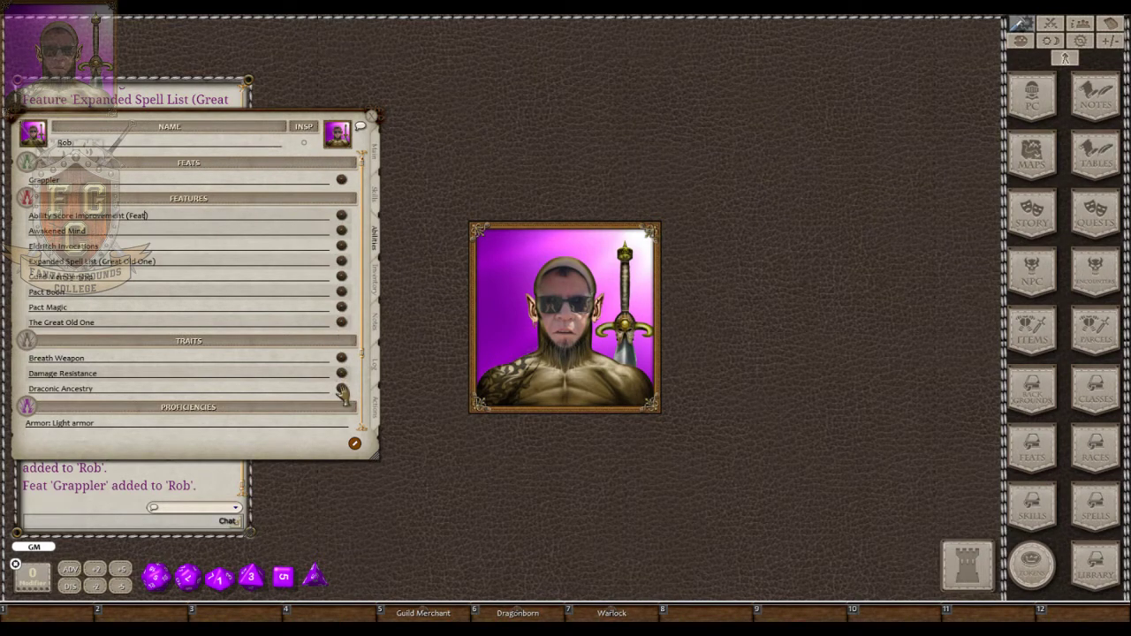
View the descriptions of the Grappler feat, each feature, and the Breath Weapon, Damage Resistance and Draconic Ancestry traits one after another.
left_click(340, 181)
left_click(341, 216)
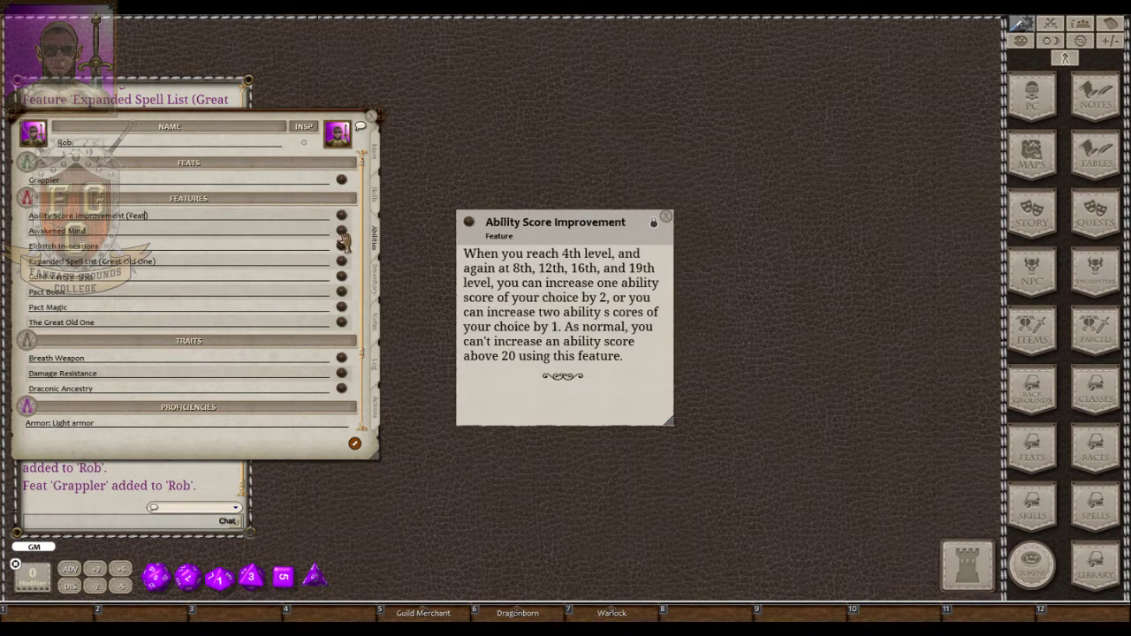
left_click(341, 231)
left_click(341, 245)
left_click(341, 262)
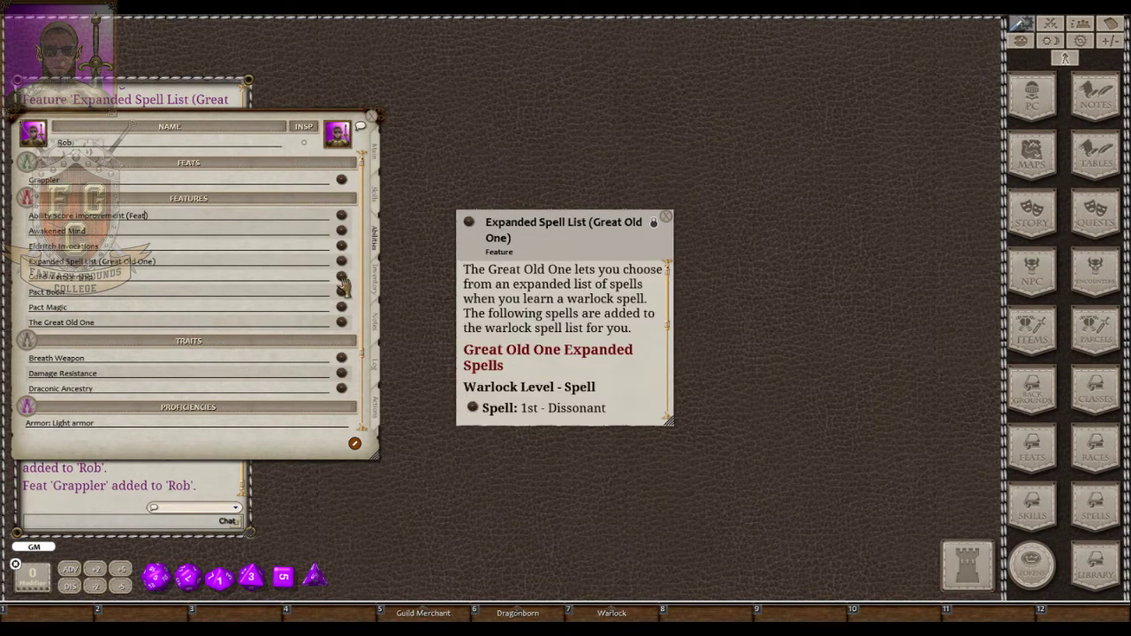
left_click(341, 277)
left_click(341, 292)
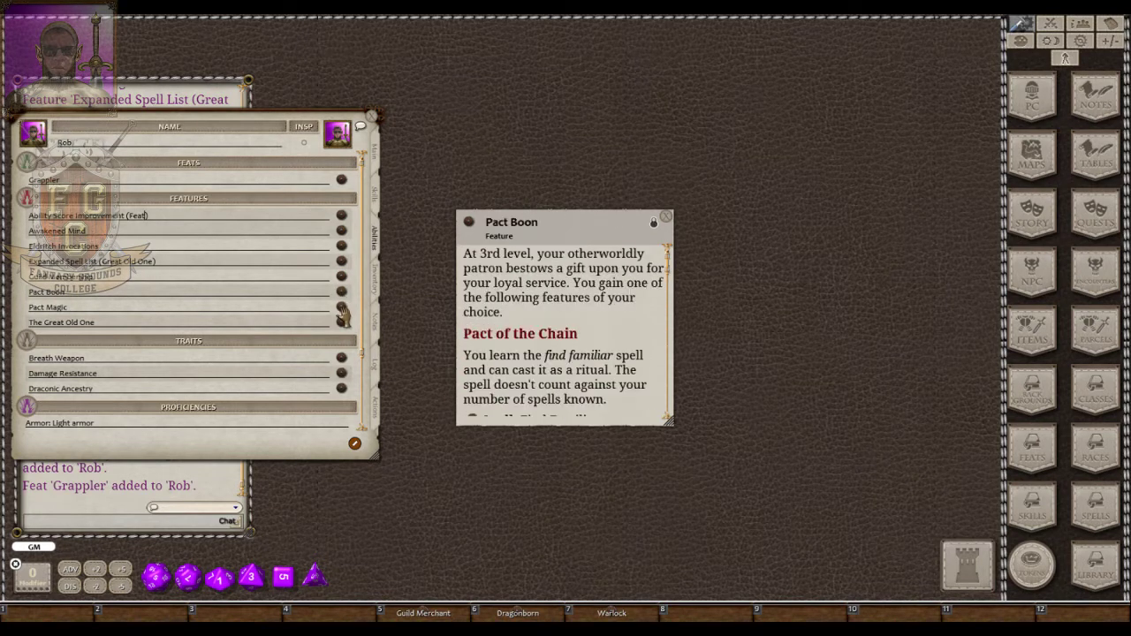
left_click(341, 308)
left_click(341, 323)
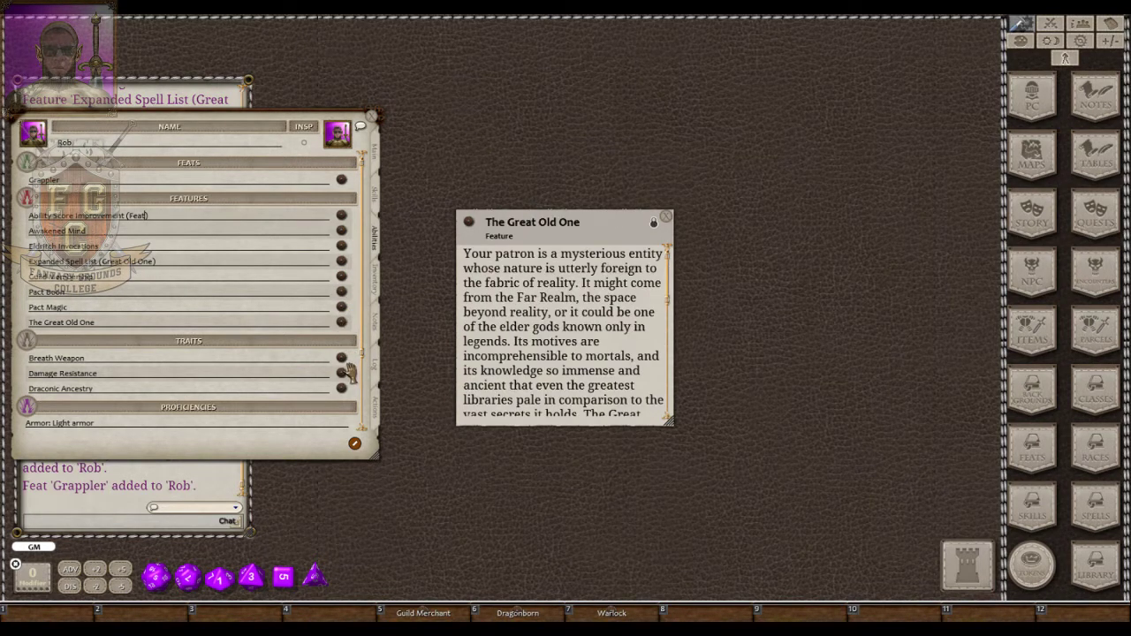
left_click(341, 357)
left_click(341, 373)
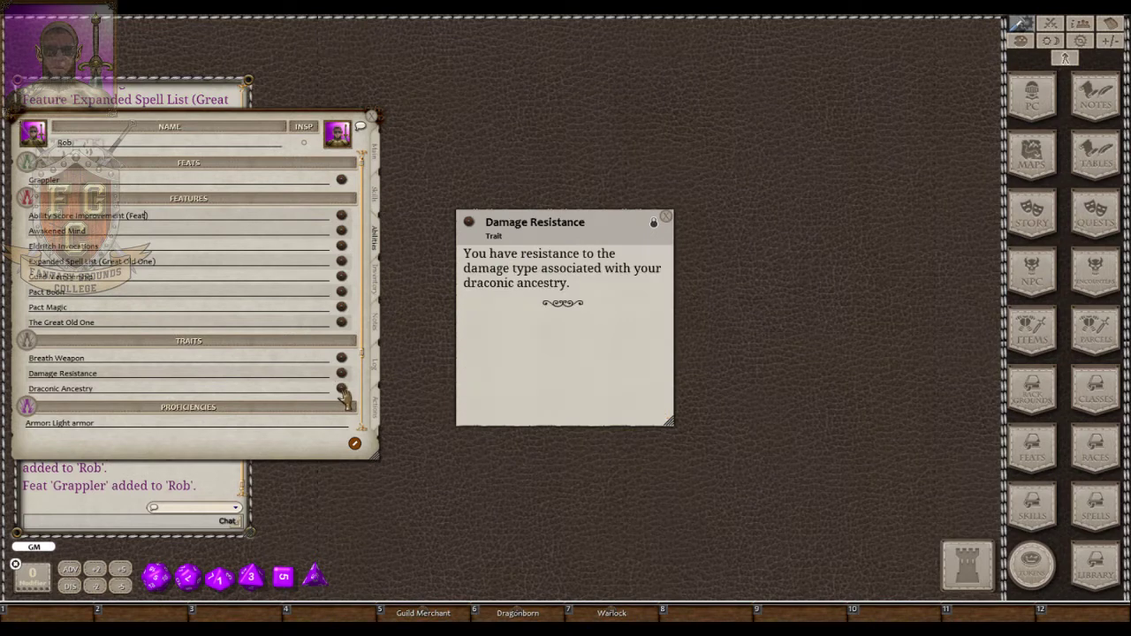
left_click(341, 388)
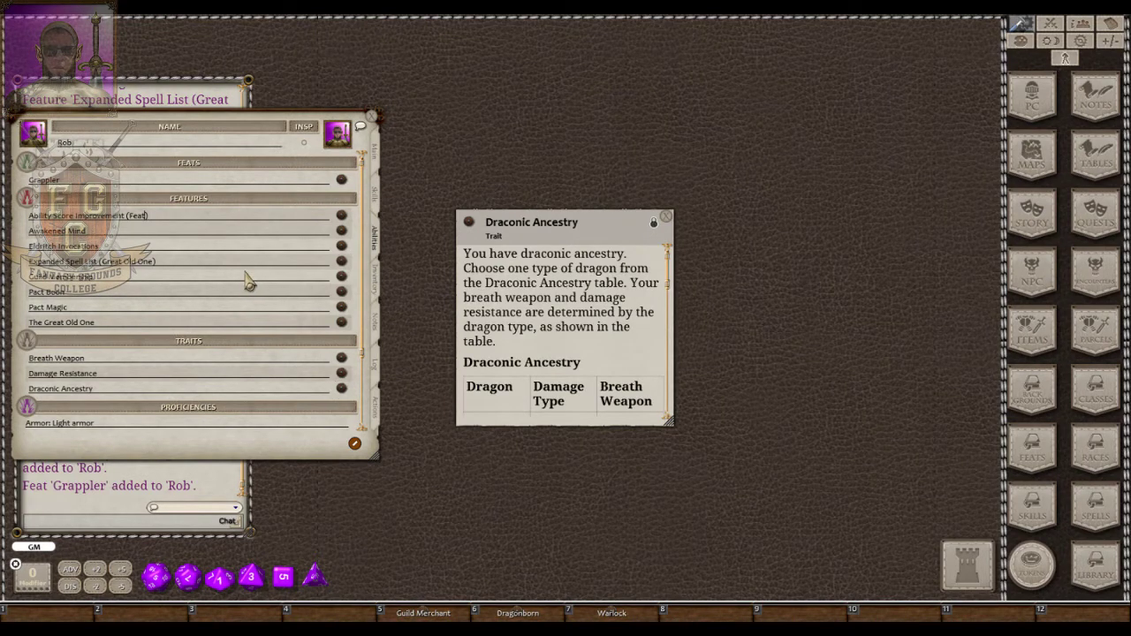
Replace the "One of your choice" entry in the character's languages with Orc.
scroll(246, 279, "down", 3)
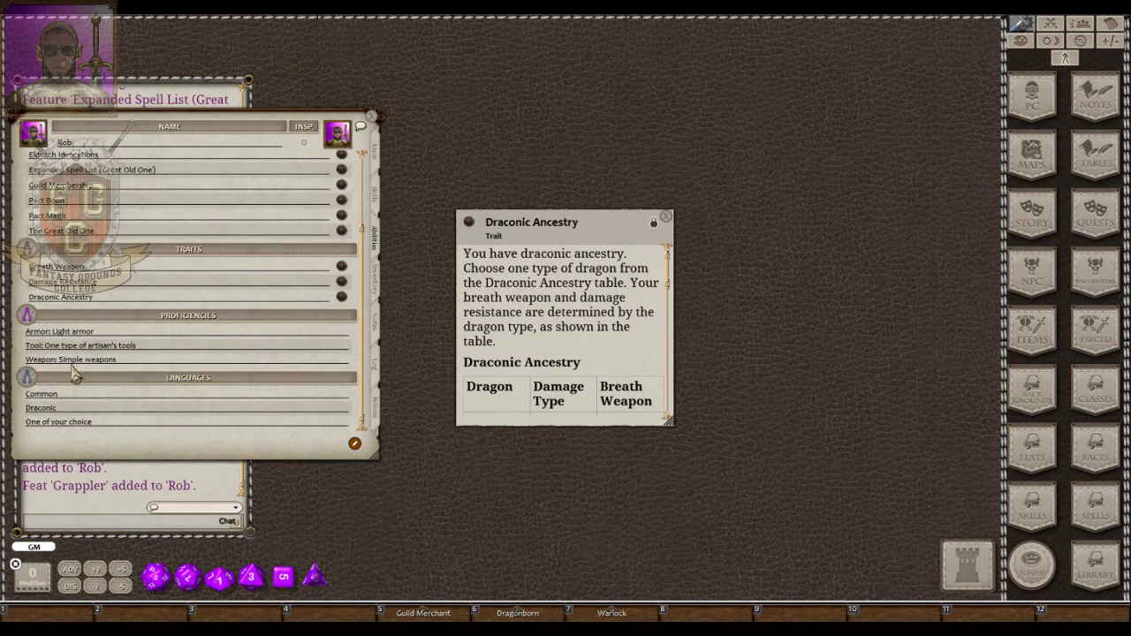
left_click(107, 429)
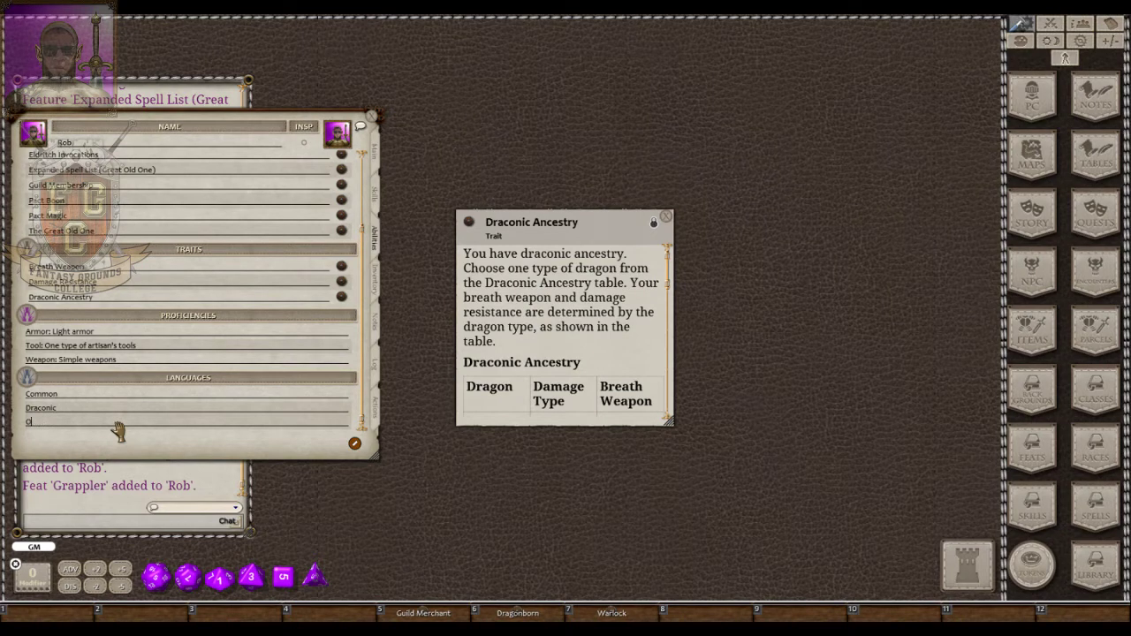
type("Ord")
key("BackSpace")
key("BackSpace")
key("BackSpace")
scroll(125, 427, "down", 1)
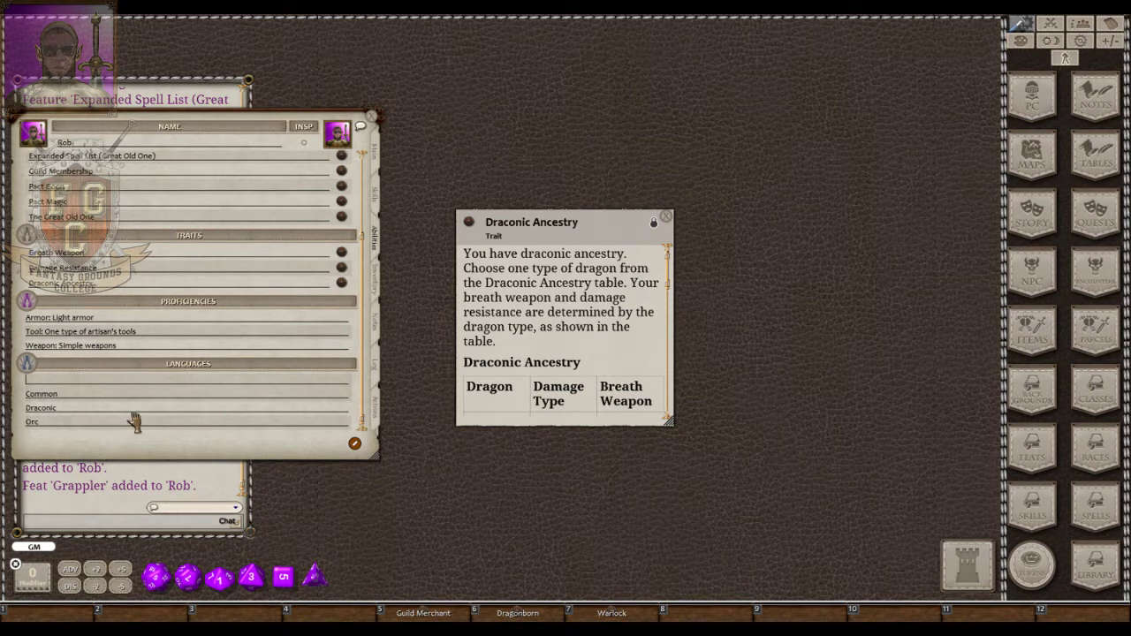
Delete the blank entry above Common in the languages list.
left_click(87, 398)
left_click(75, 423)
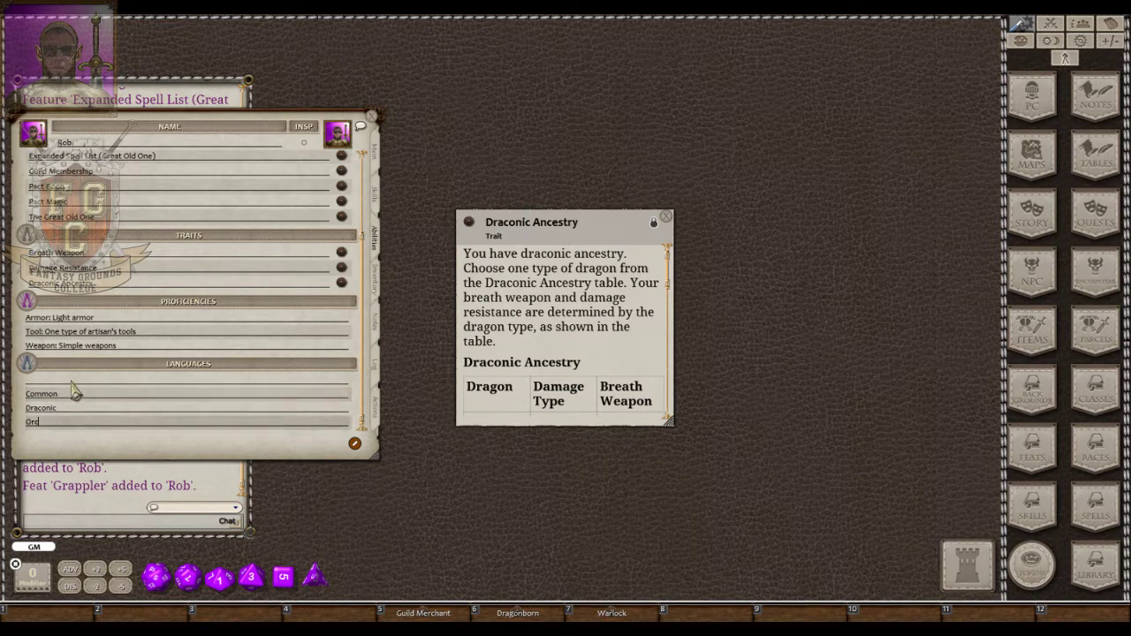
right_click(95, 375)
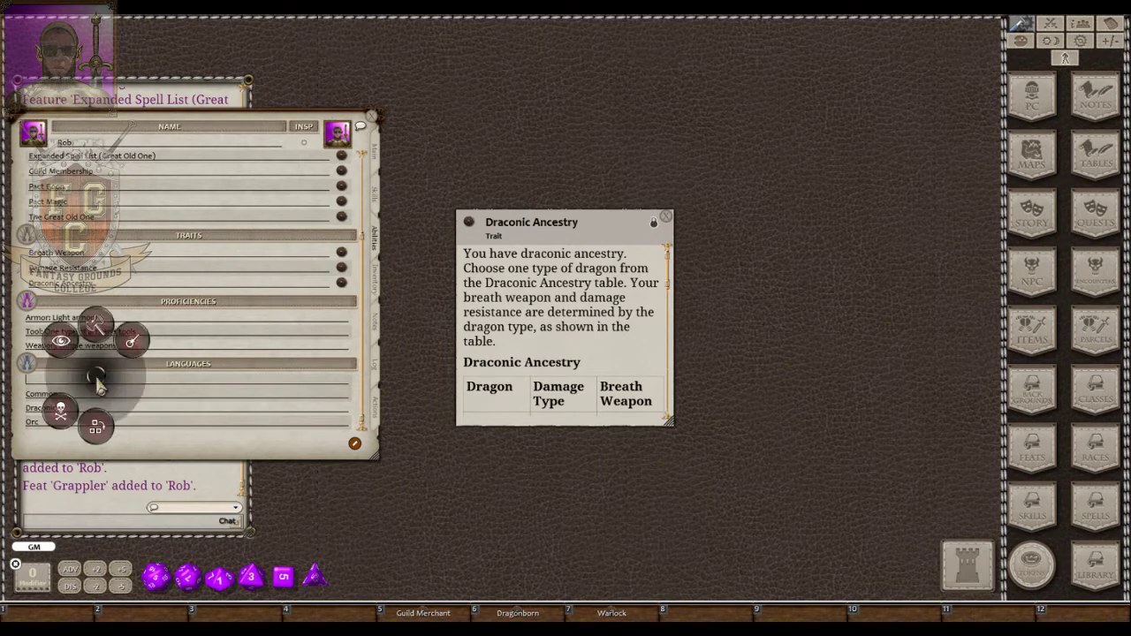
left_click(53, 420)
left_click(14, 417)
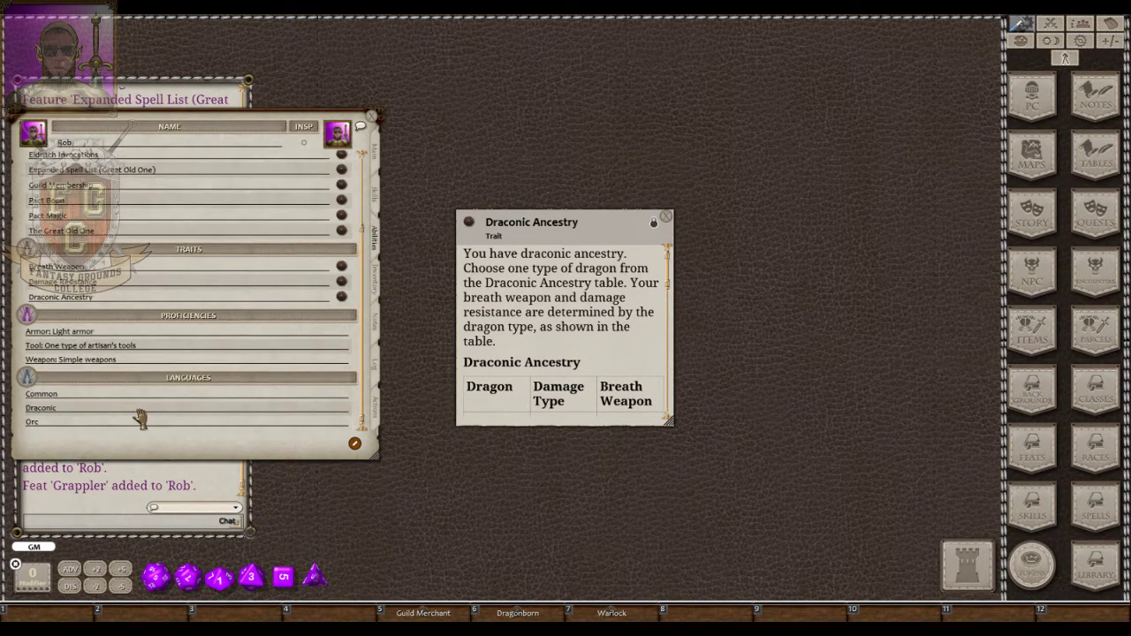
Clear the third language entry and enter Orc again.
left_click(95, 428)
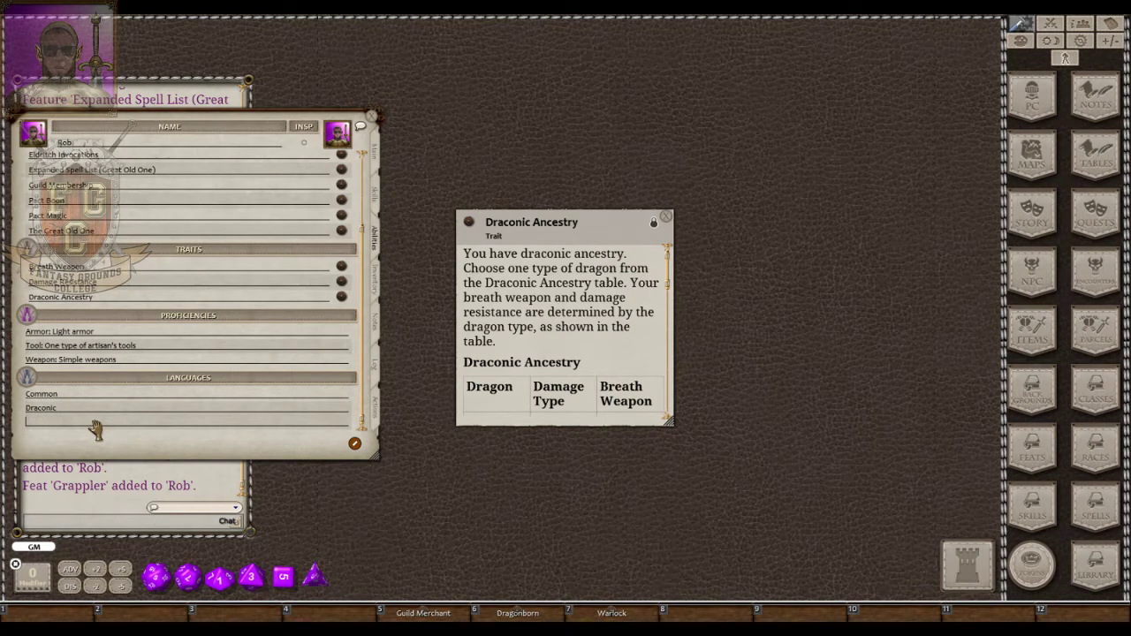
type("Orc")
left_click(93, 398)
left_click(191, 336)
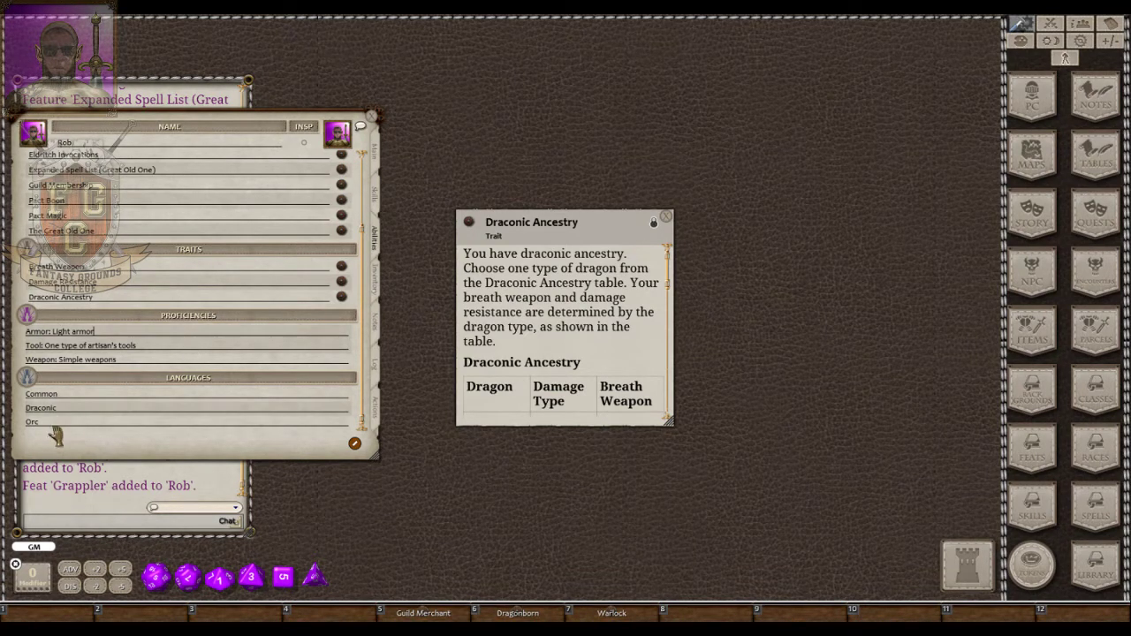
Add an empty line to the languages list and remove it again.
right_click(111, 398)
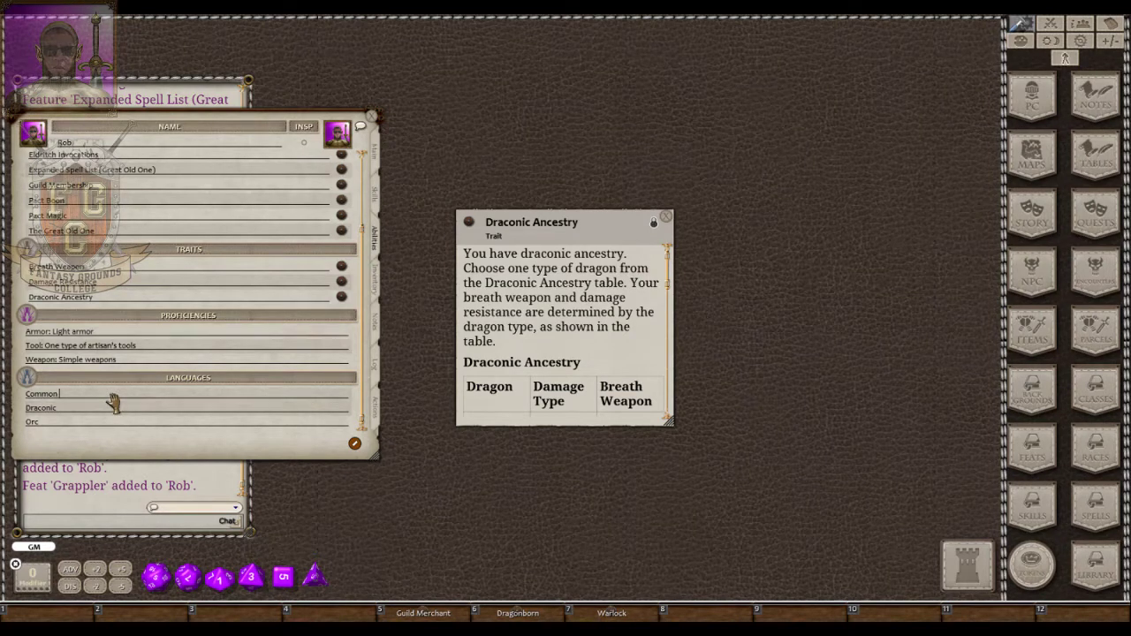
left_click(111, 398)
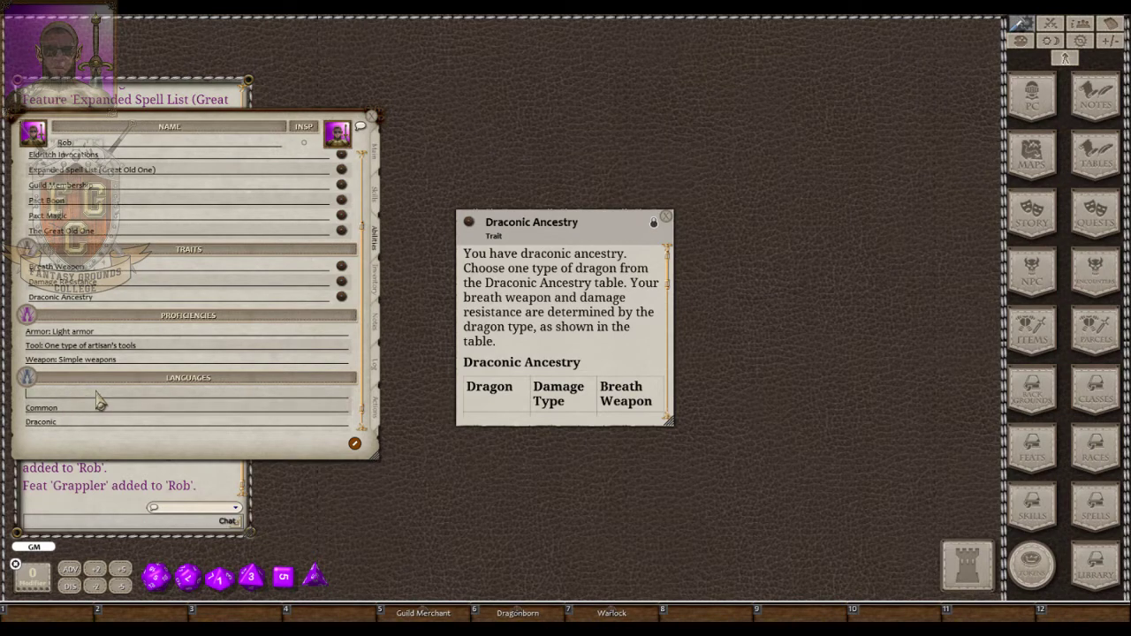
right_click(97, 390)
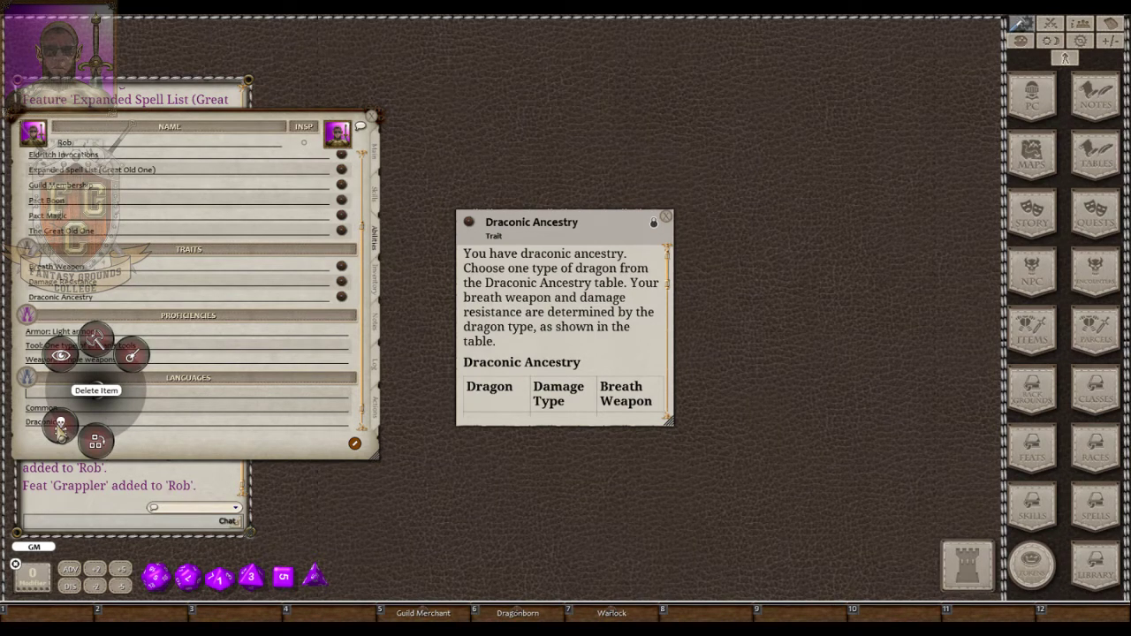
left_click(60, 428)
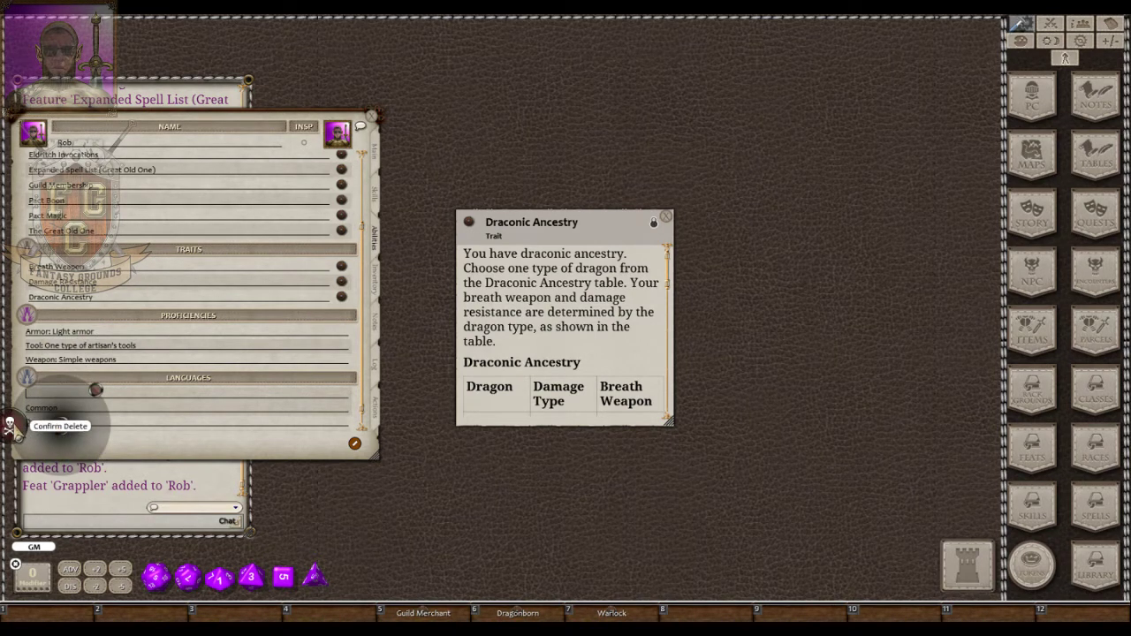
left_click(9, 426)
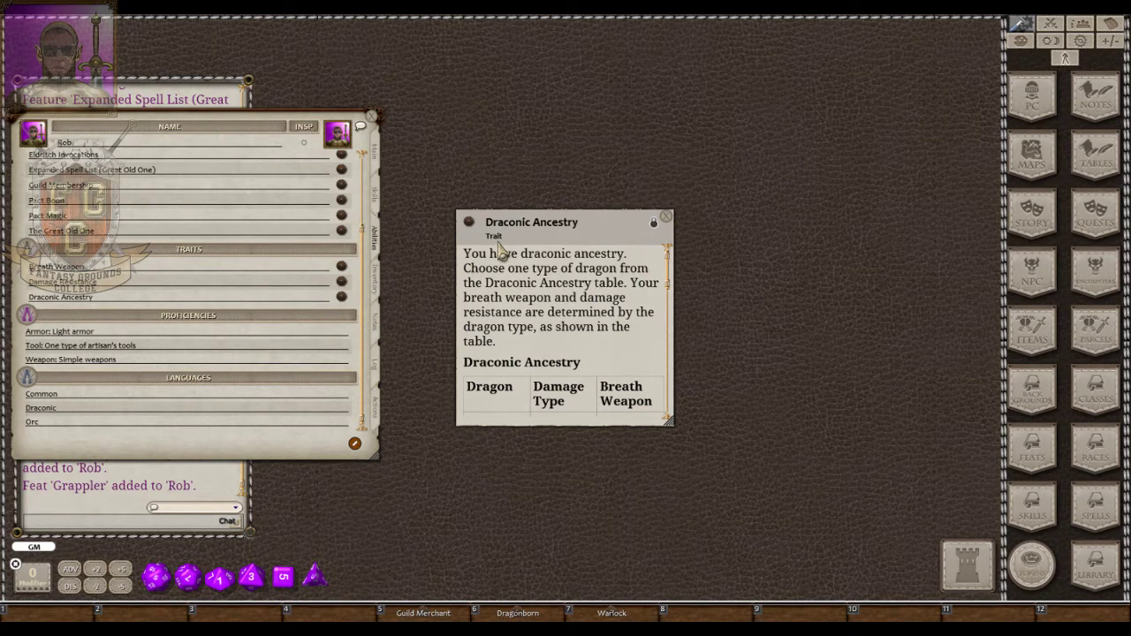
Show the character's inventory page and place the Guild Merchant background and Warlock class descriptions beside the sheet.
left_click(380, 290)
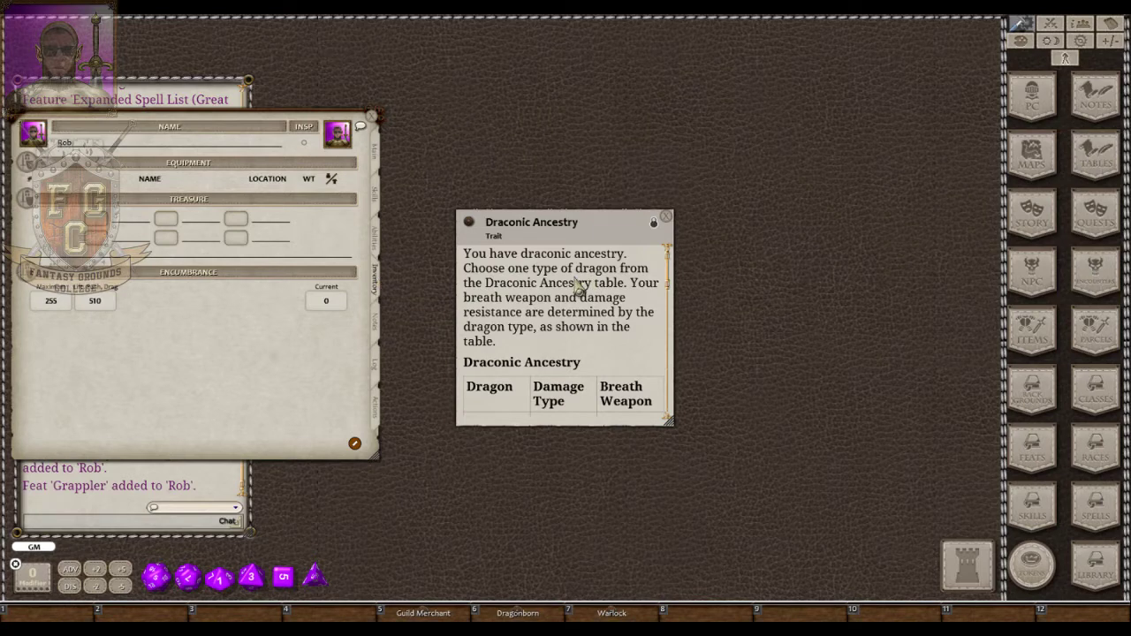
left_click_drag(203, 121, 566, 118)
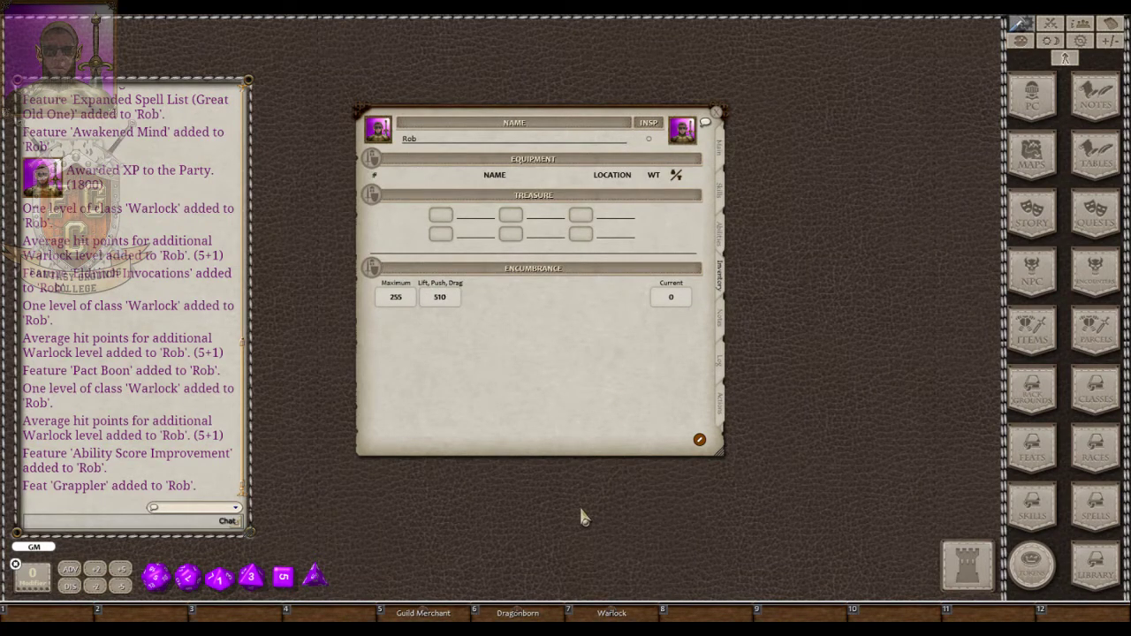
left_click(421, 615)
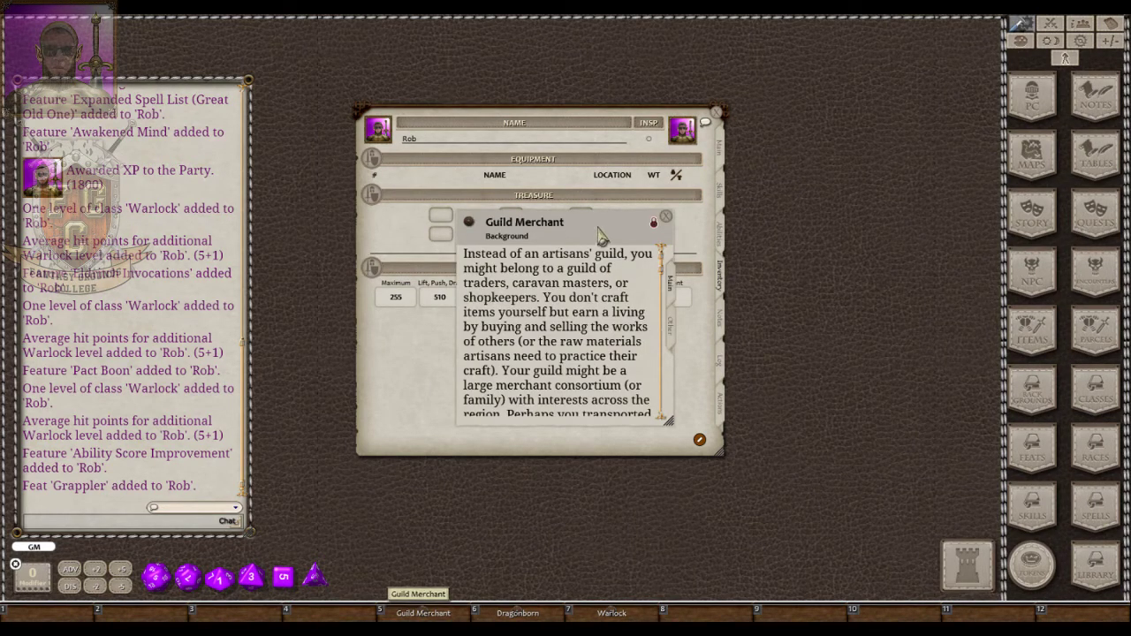
left_click_drag(830, 192, 905, 94)
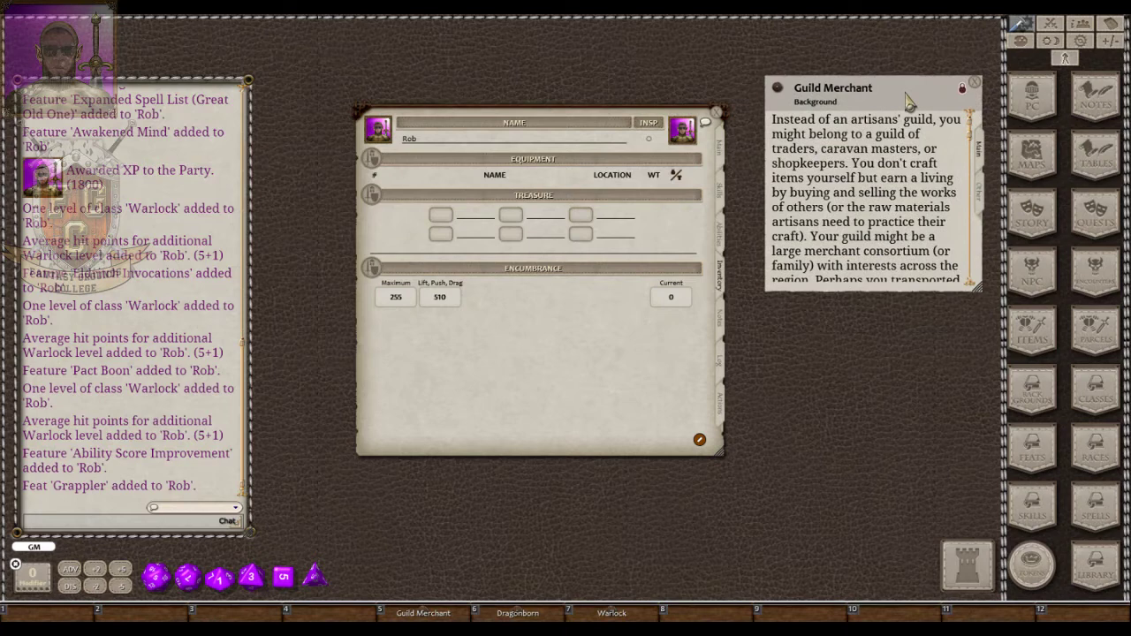
left_click(609, 613)
left_click_drag(541, 207, 855, 186)
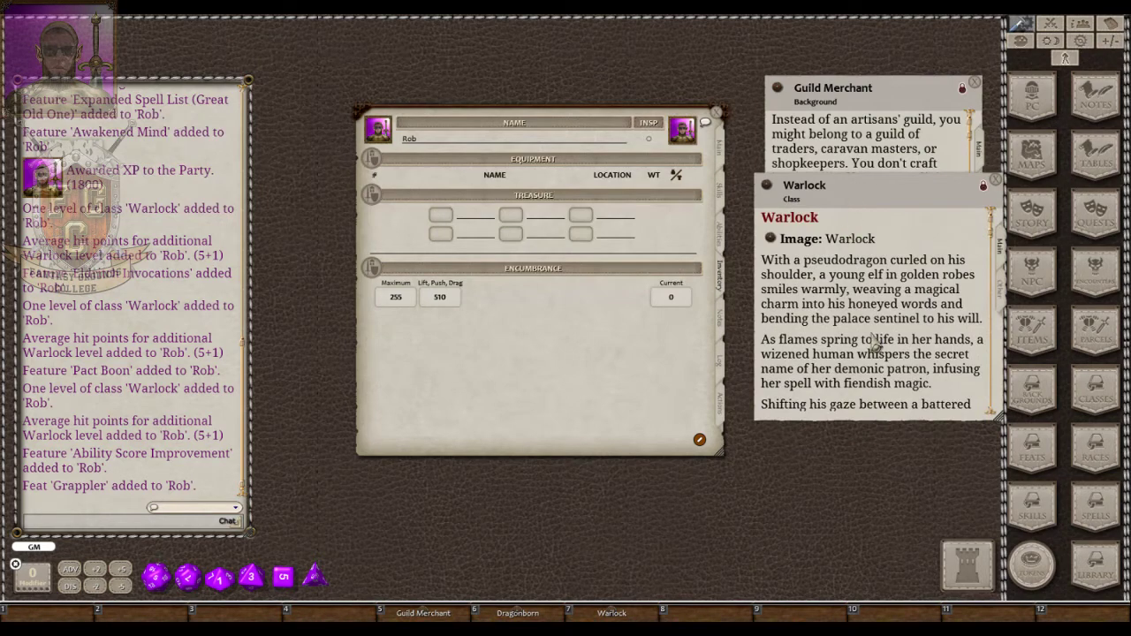
Read the Warlock class description through to its starting equipment options, and look briefly at the full items list.
scroll(882, 339, "down", 10)
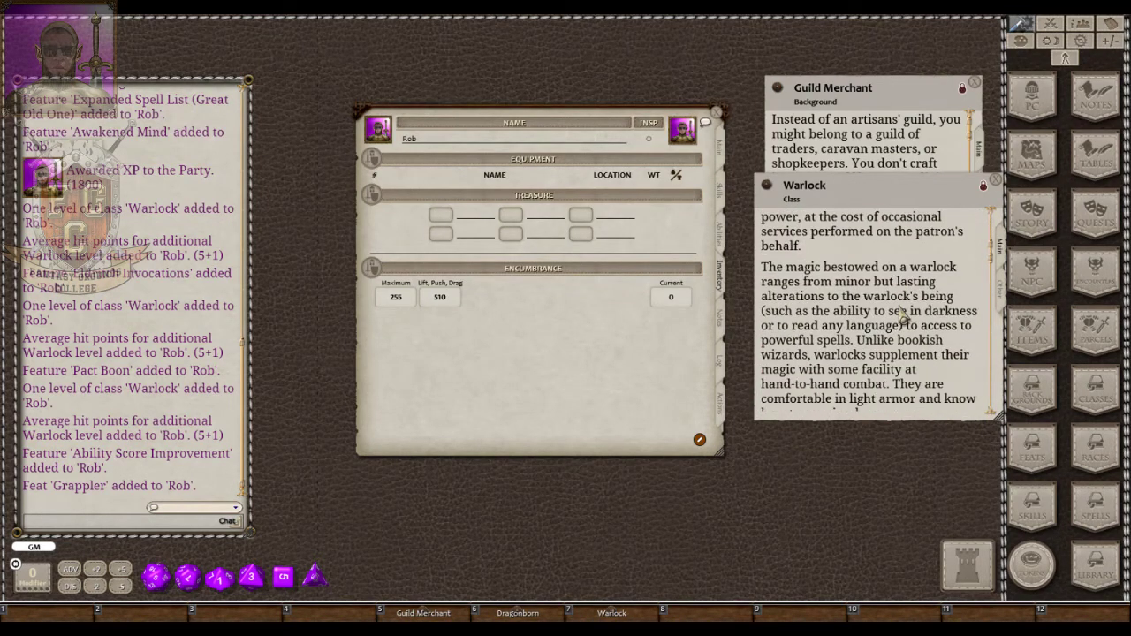
scroll(902, 316, "down", 12)
scroll(906, 315, "down", 12)
scroll(906, 316, "down", 12)
scroll(903, 318, "down", 12)
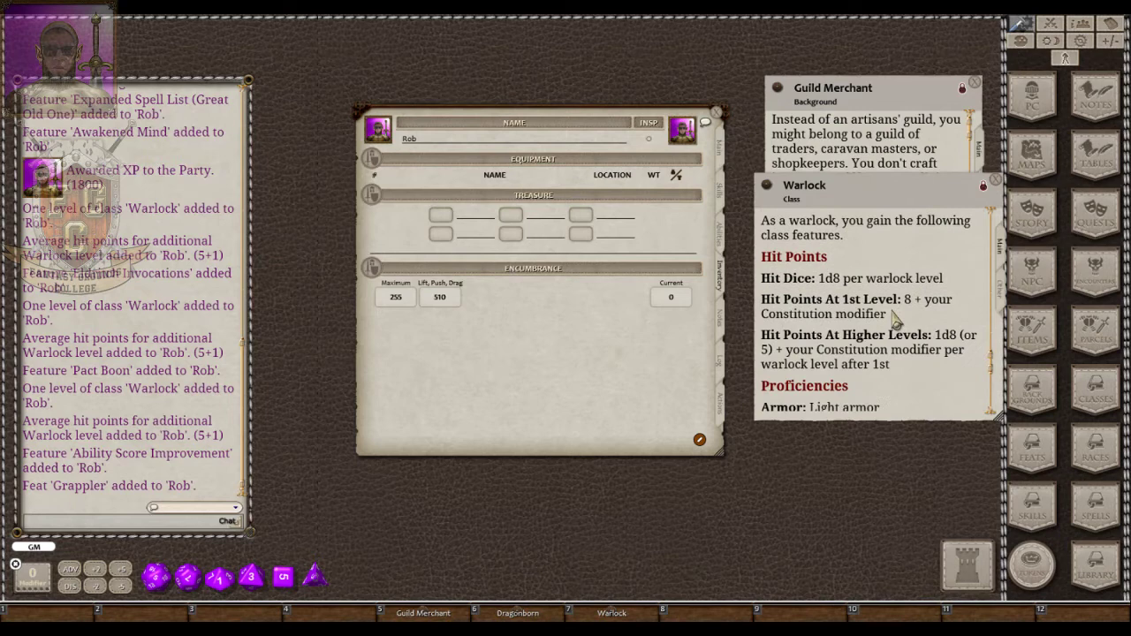
scroll(895, 320, "down", 10)
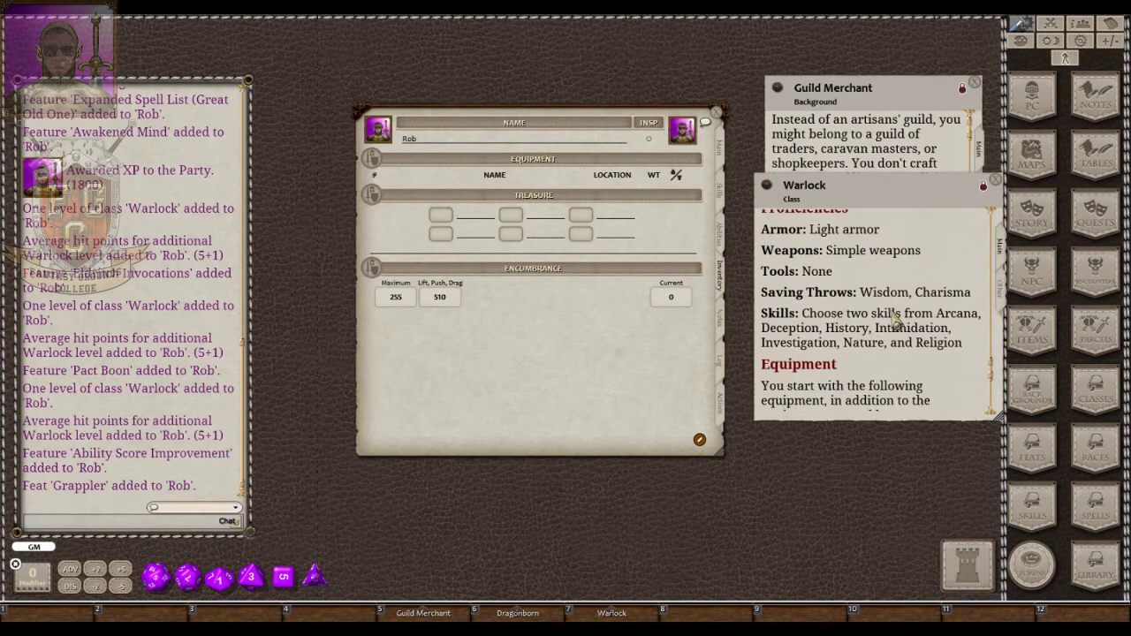
scroll(897, 320, "down", 6)
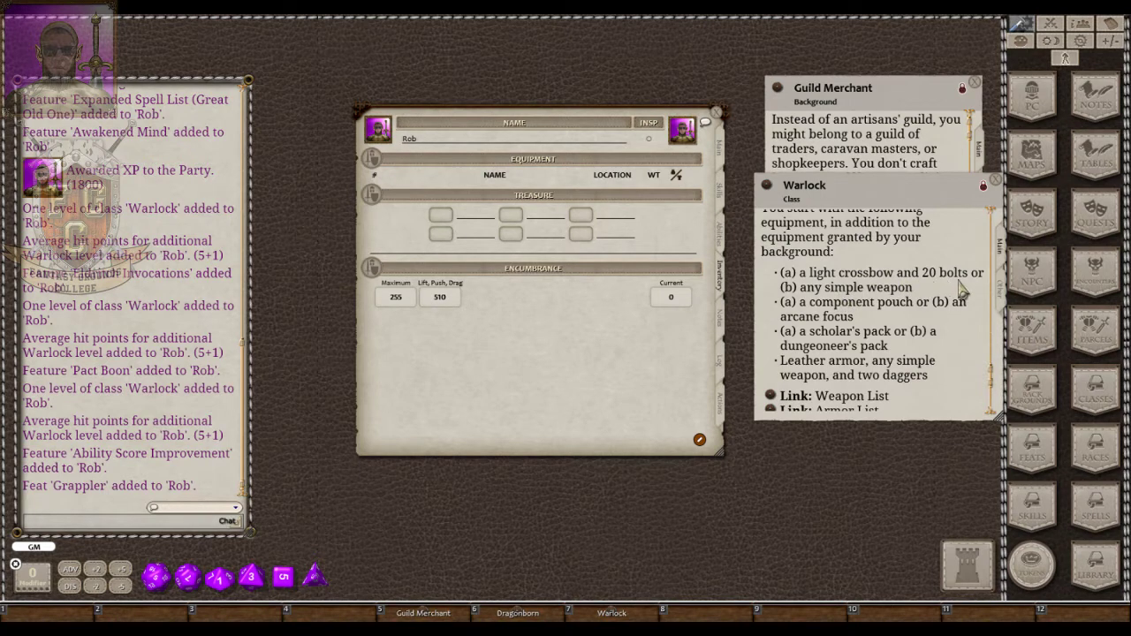
scroll(863, 301, "down", 2)
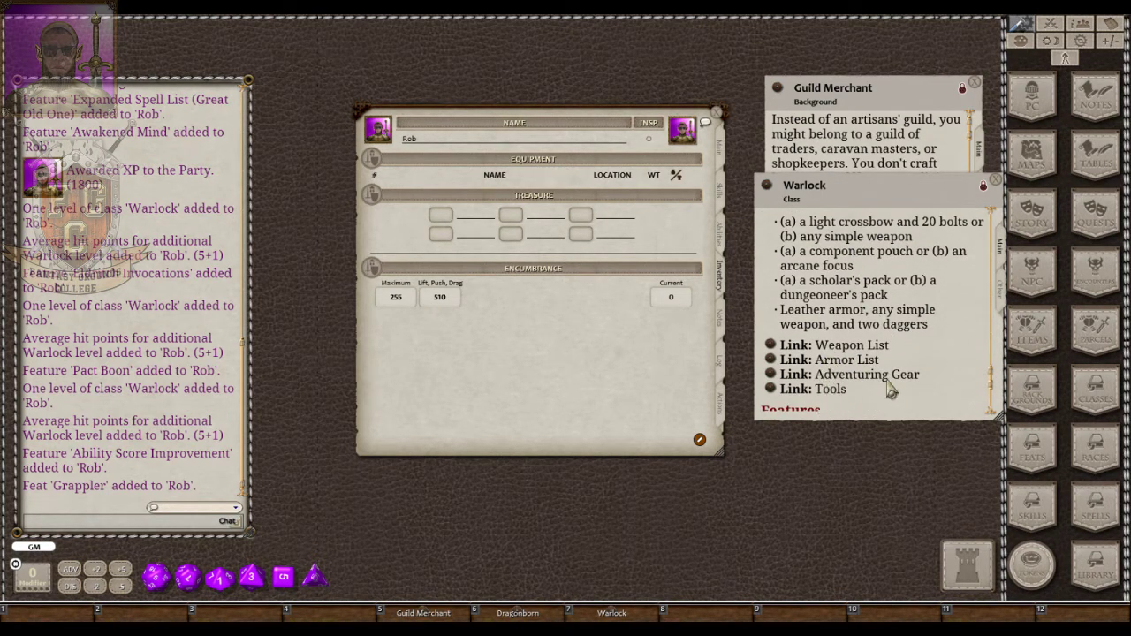
left_click(1035, 330)
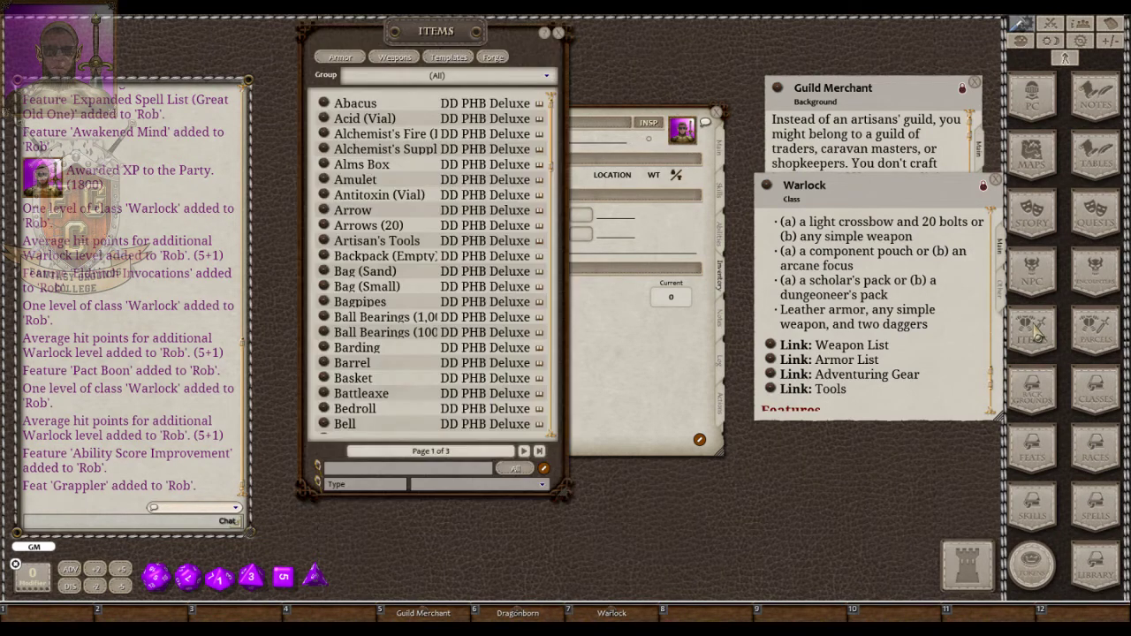
left_click(559, 35)
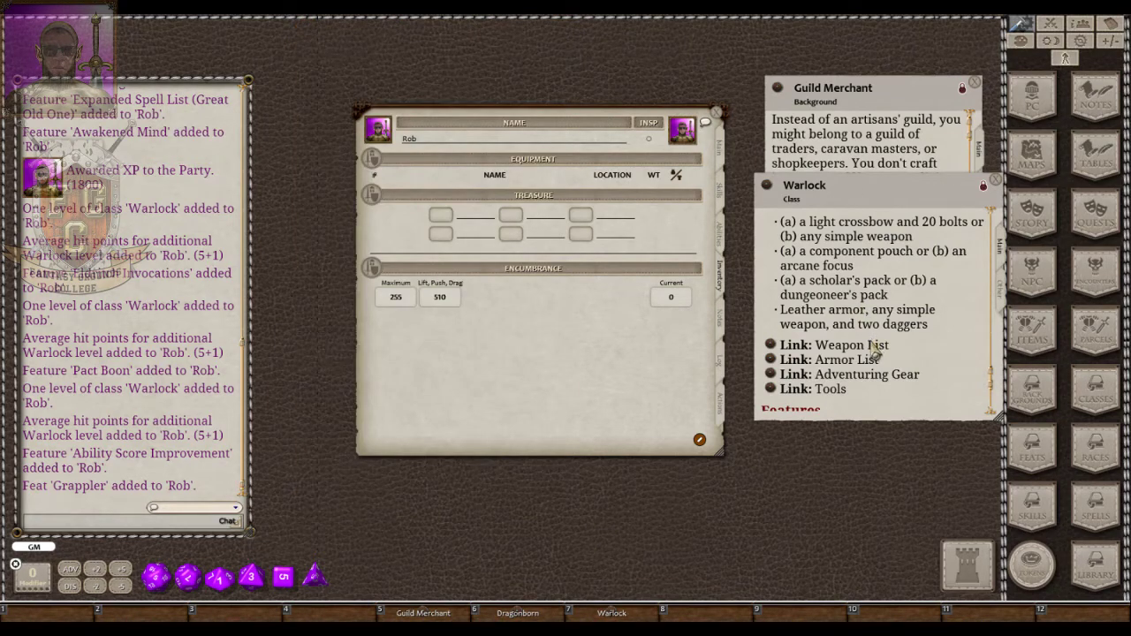
Add a light crossbow from the Warlock's linked weapon list to the character's inventory, and close the table.
left_click(771, 346)
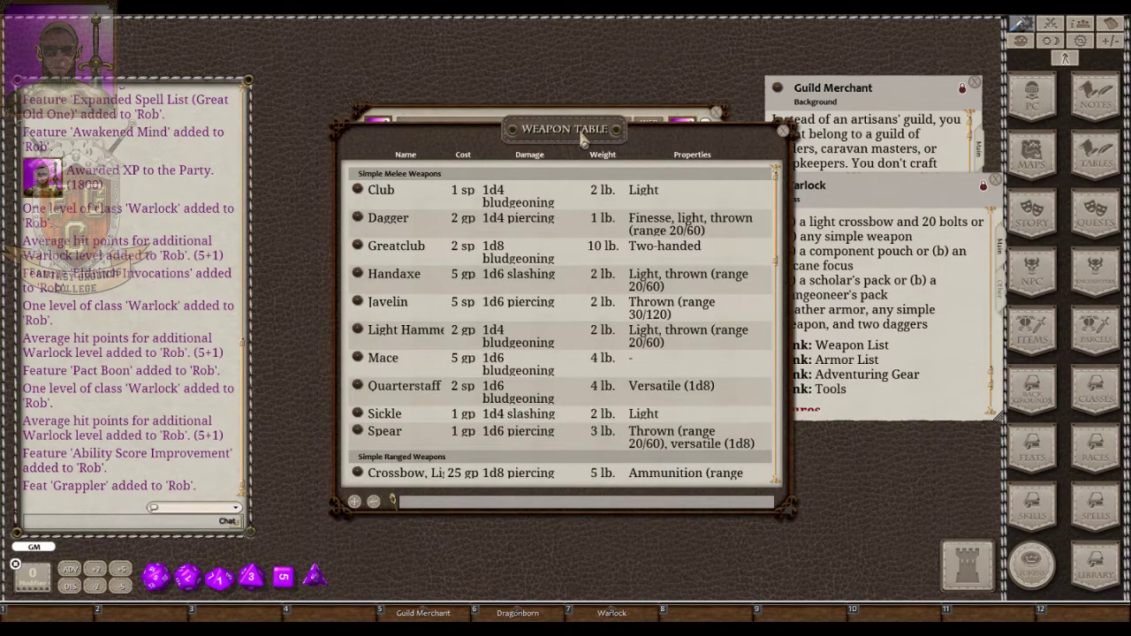
left_click_drag(614, 130, 1020, 98)
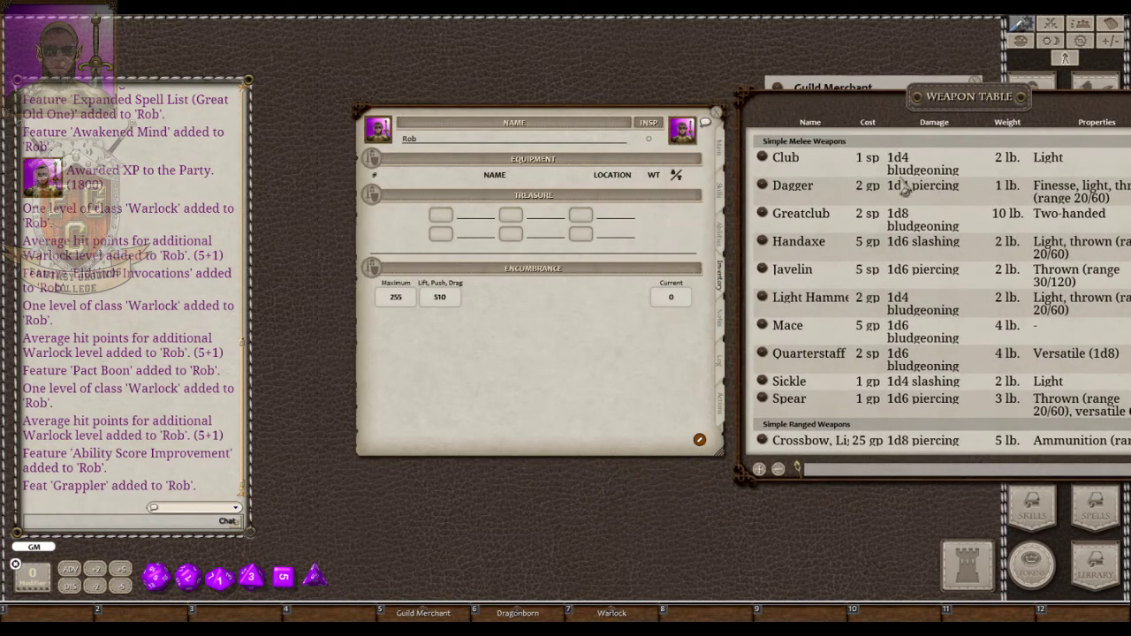
scroll(821, 272, "down", 1)
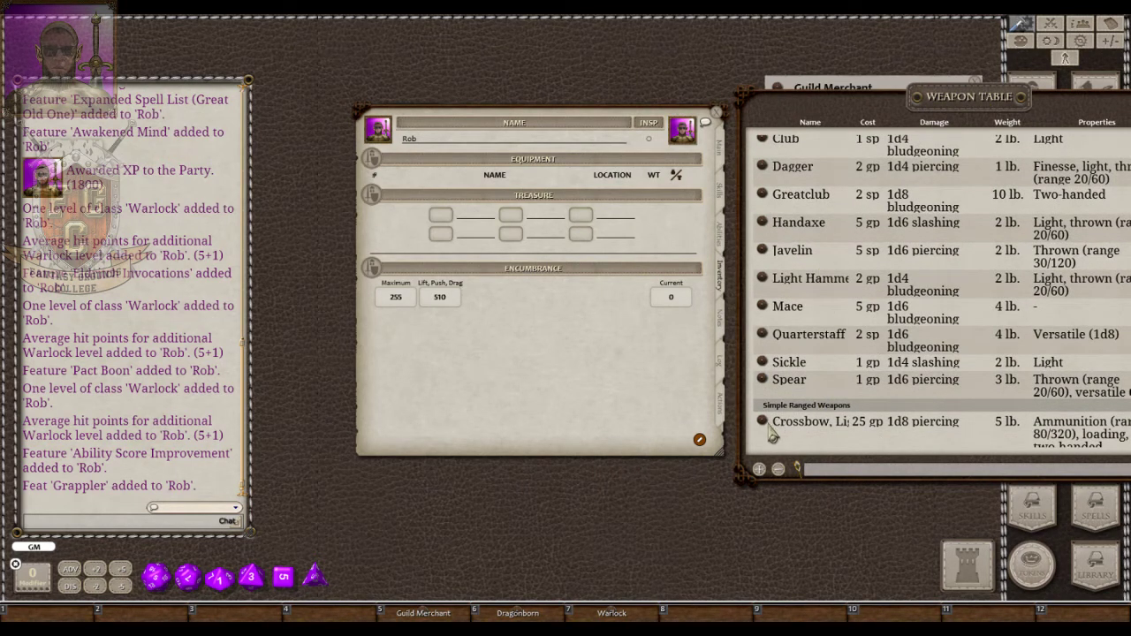
left_click_drag(763, 427, 511, 367)
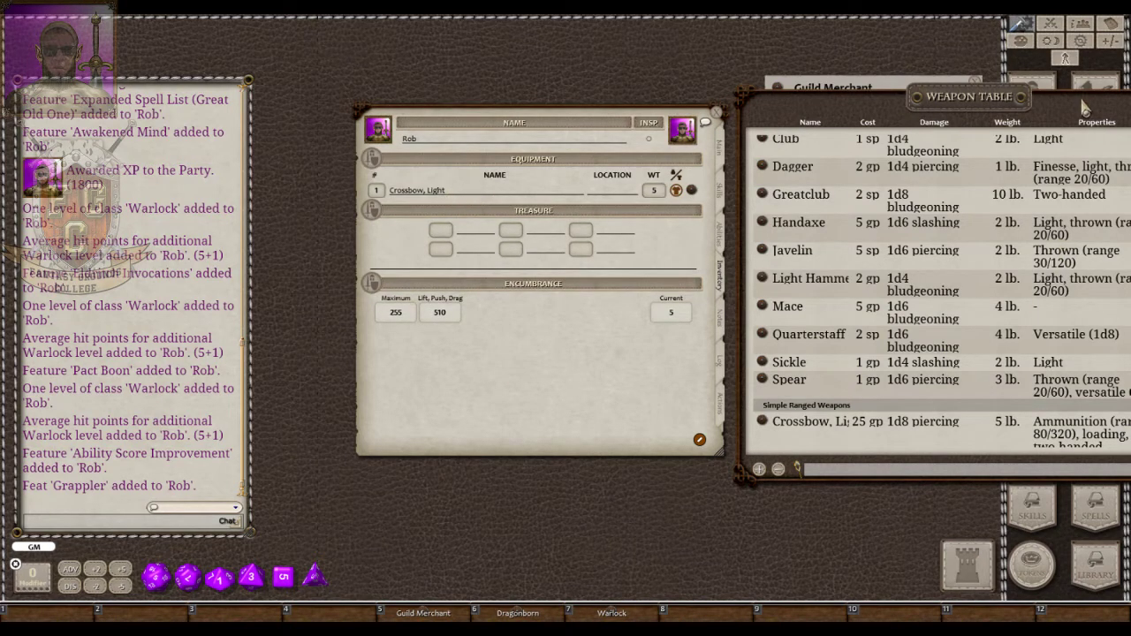
left_click_drag(1049, 108, 831, 111)
left_click(989, 105)
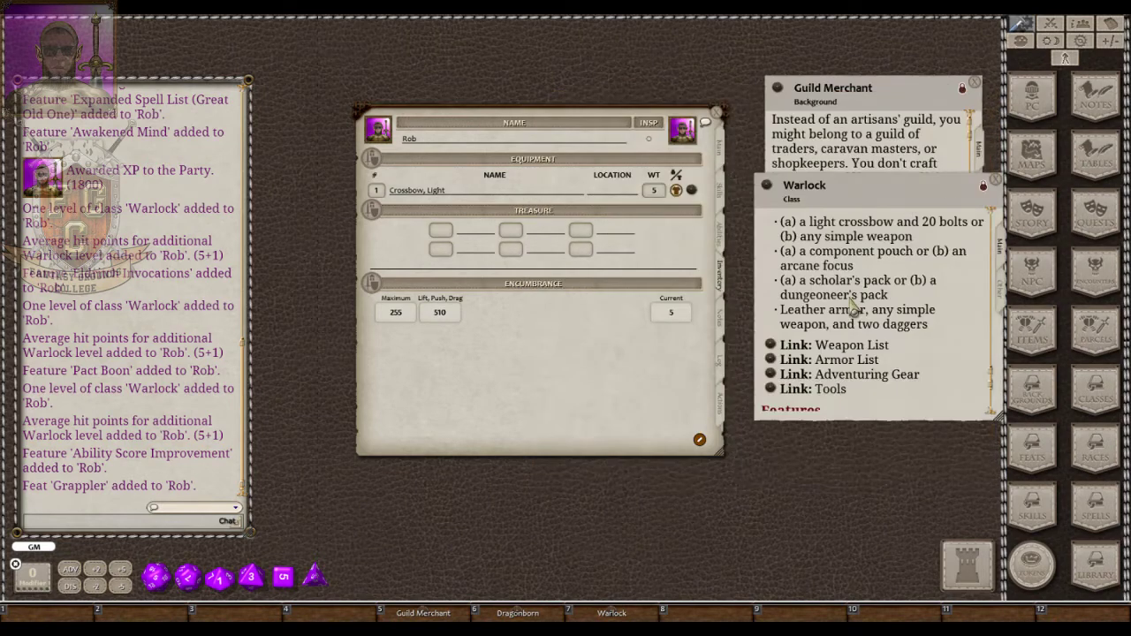
Add Crossbow Bolts (20) from the linked adventuring gear table to the character's inventory, and close the table.
left_click(770, 375)
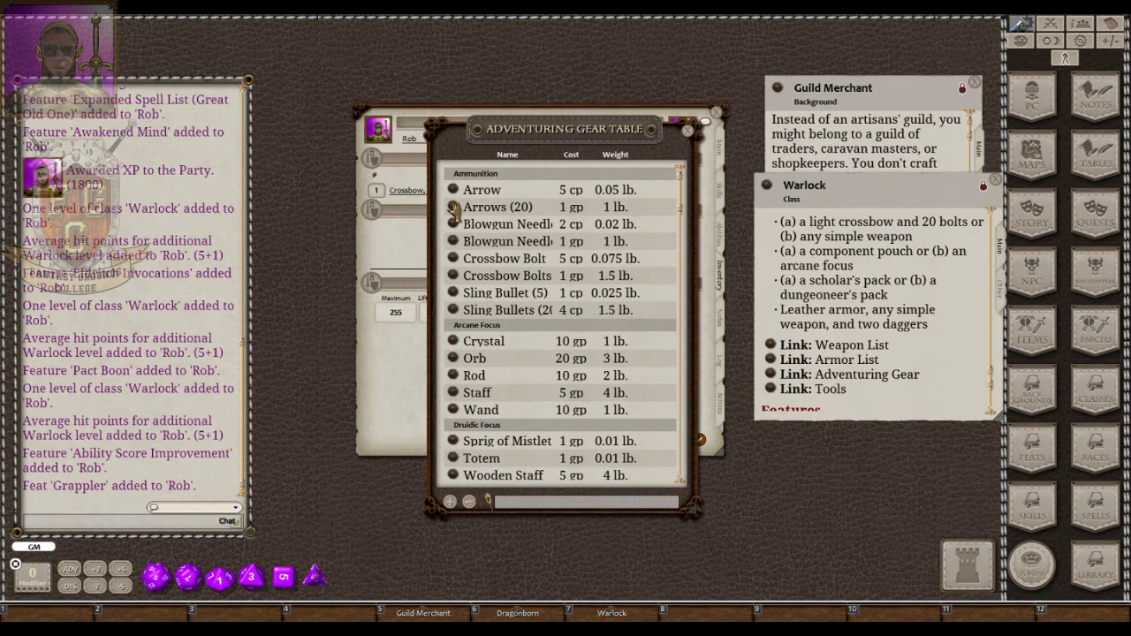
left_click_drag(567, 135, 703, 140)
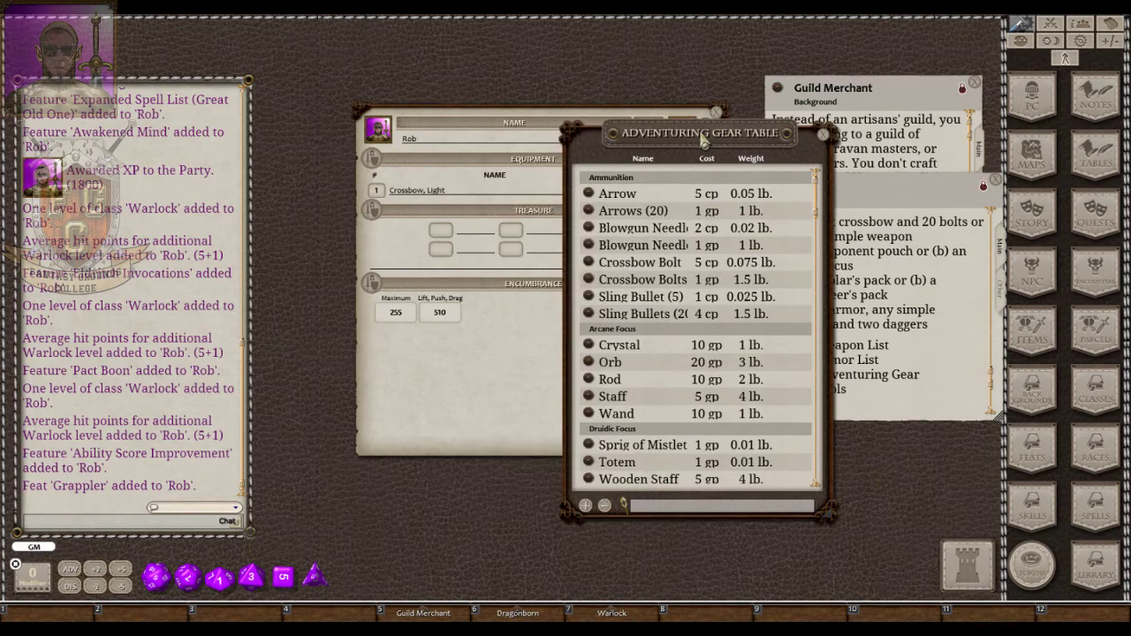
left_click_drag(702, 140, 658, 142)
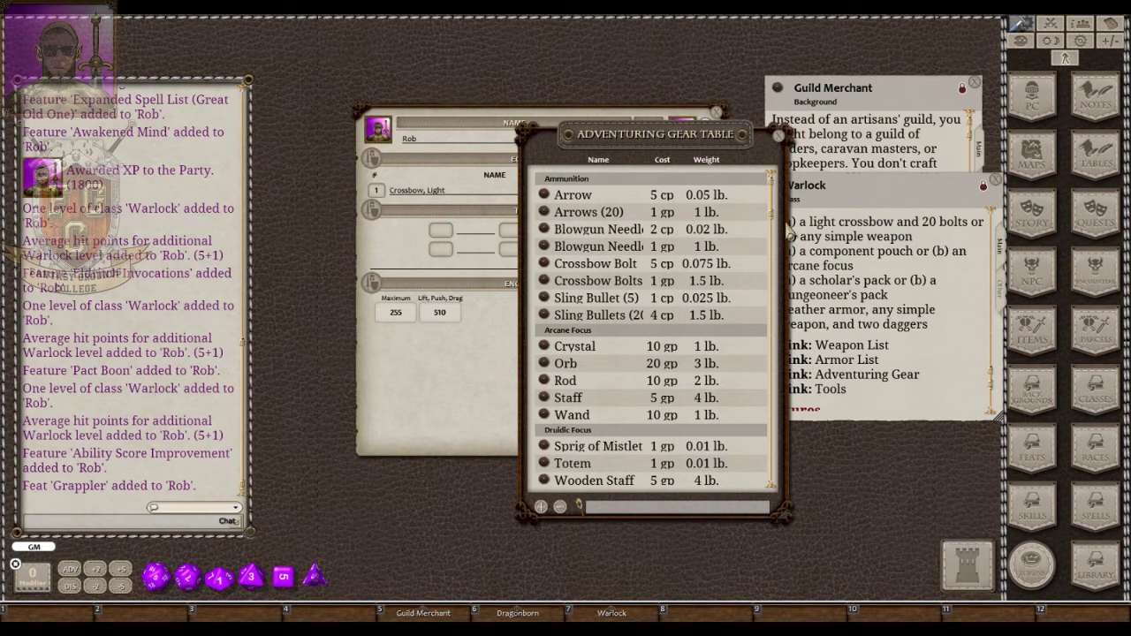
left_click_drag(850, 226, 859, 225)
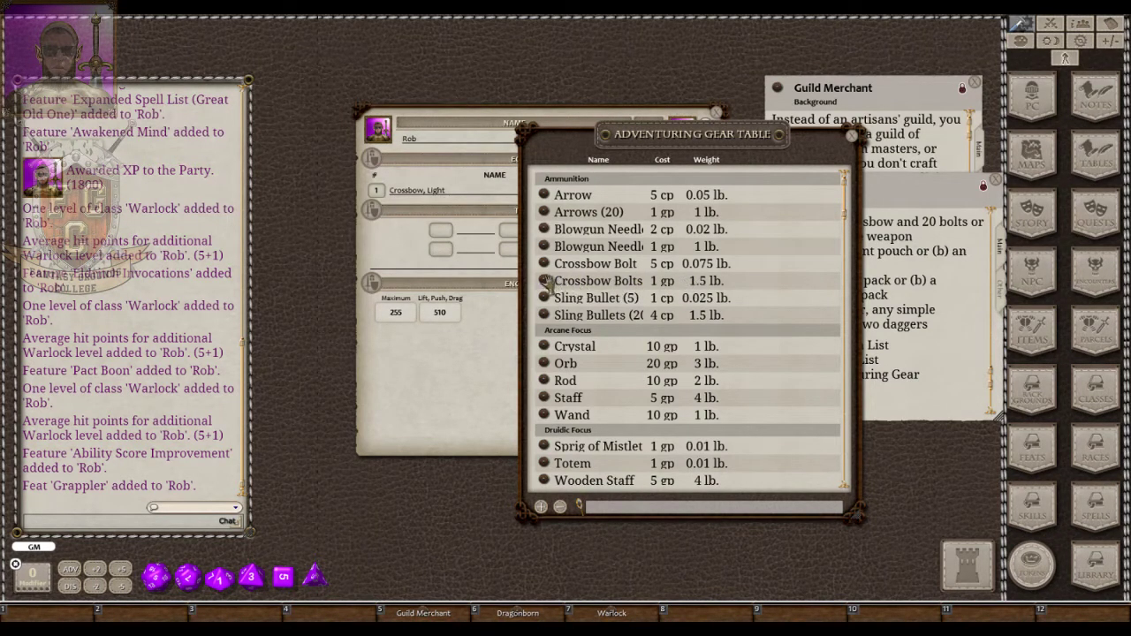
left_click_drag(544, 281, 402, 236)
left_click(852, 137)
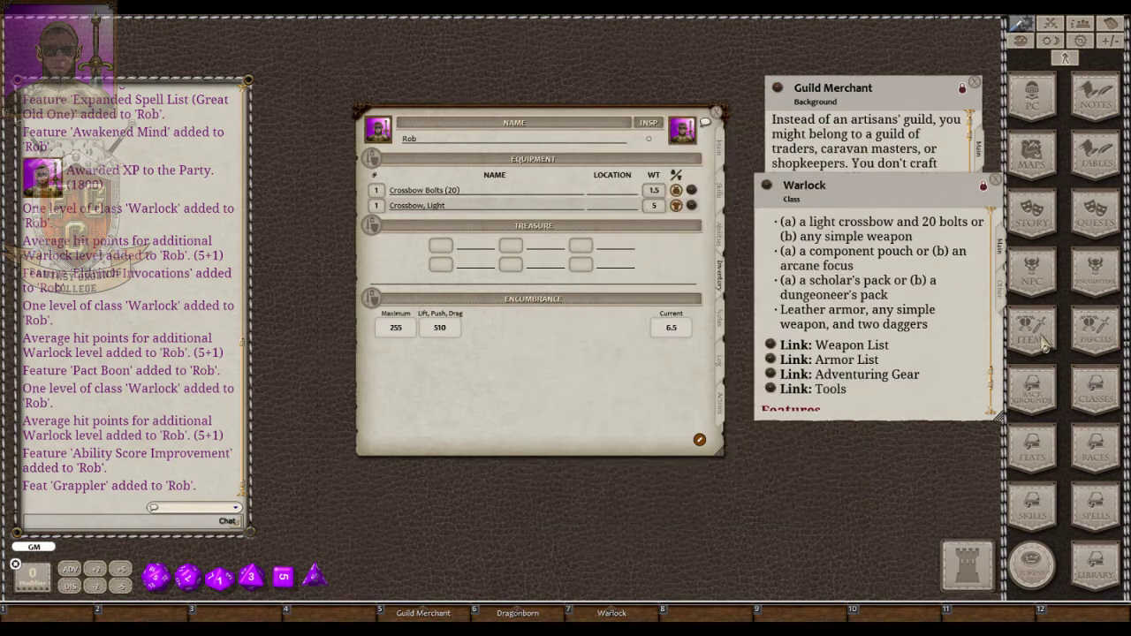
Search the full items list for "cross", widen the list window to show the full item names, and close it.
left_click(1042, 347)
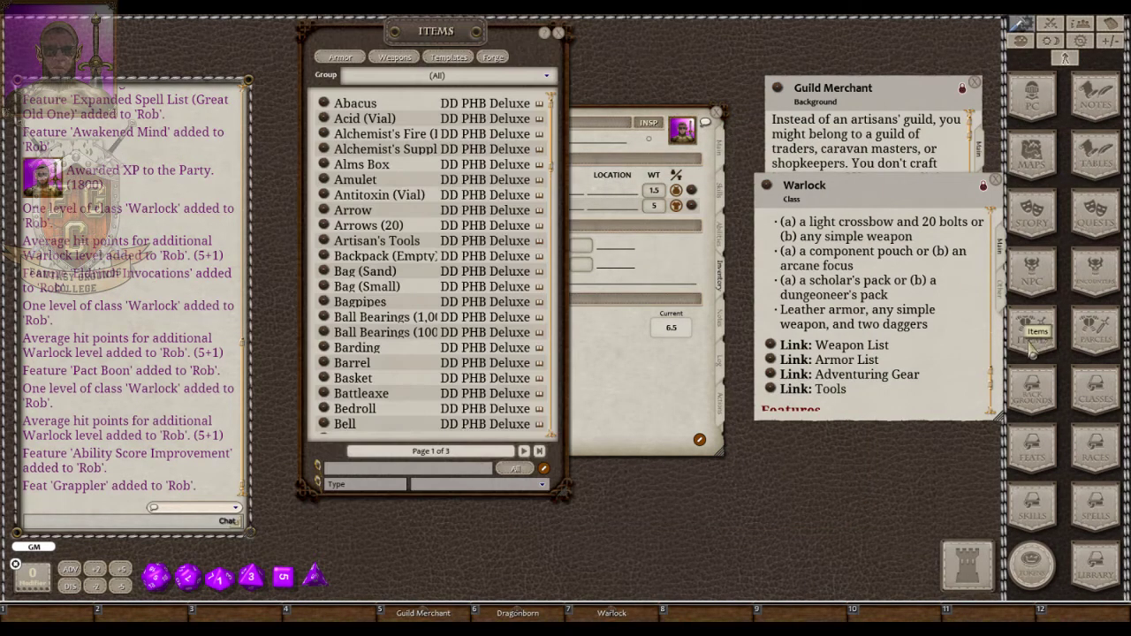
left_click(435, 468)
type("cross")
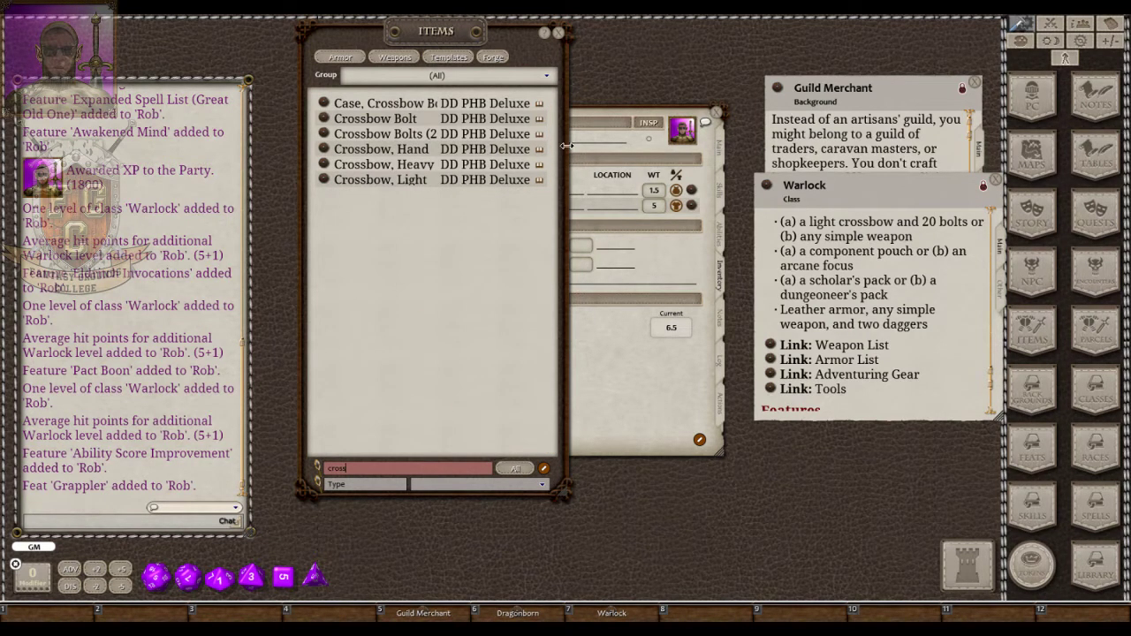
left_click_drag(624, 148, 645, 148)
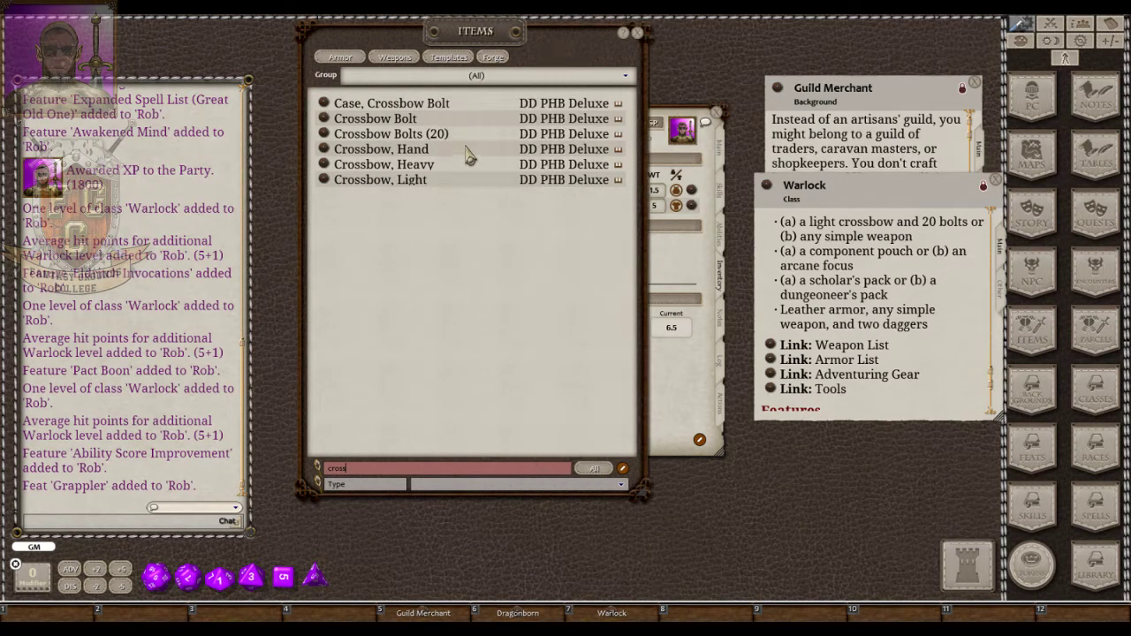
left_click(637, 34)
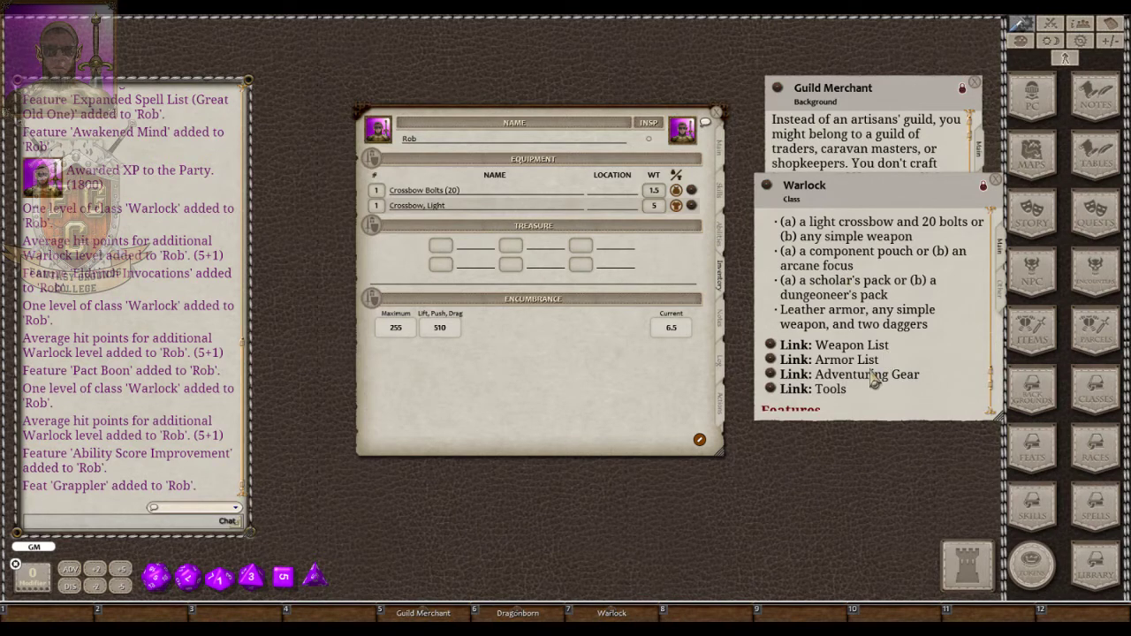
Add a Component Pouch from the Warlock's linked adventuring gear table to the character's inventory, and close the table.
left_click(772, 377)
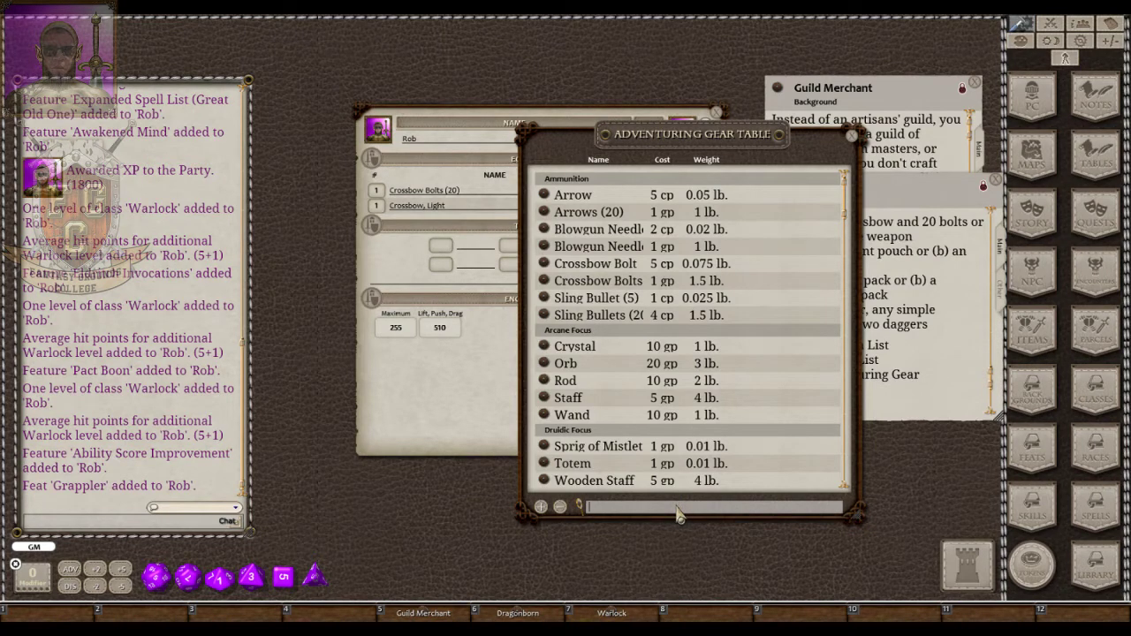
type("comp")
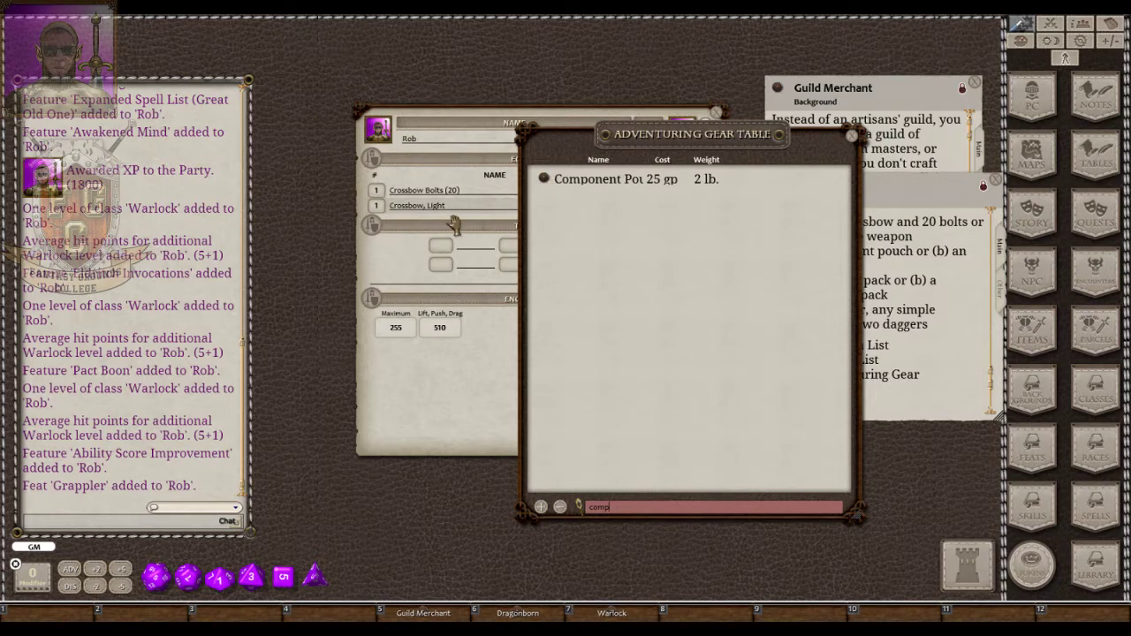
left_click_drag(382, 262, 390, 265)
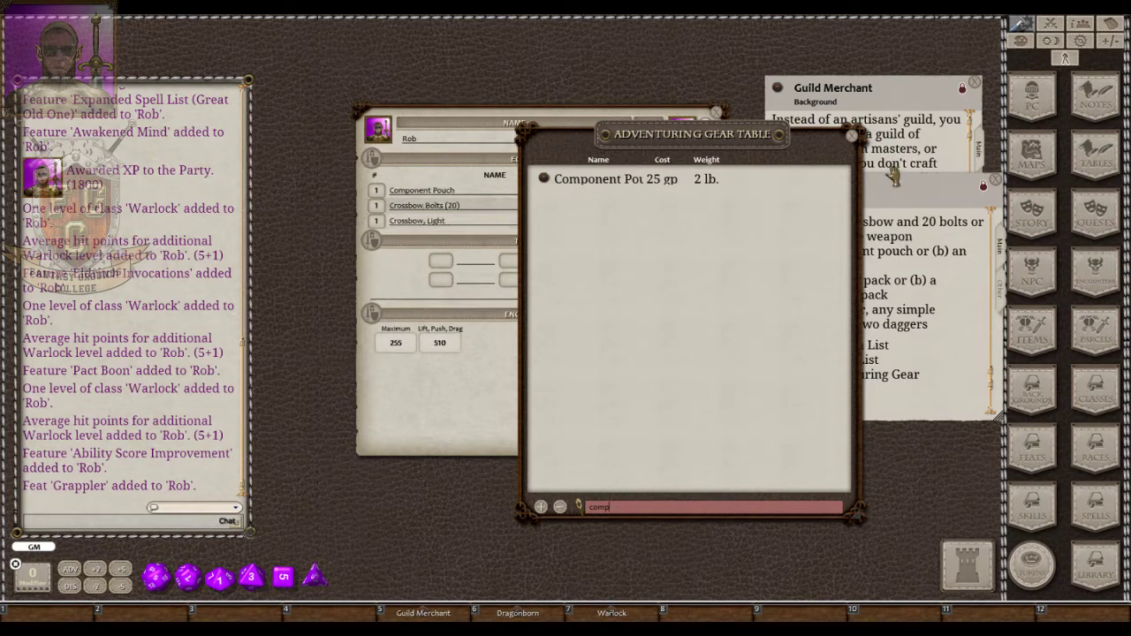
left_click(851, 135)
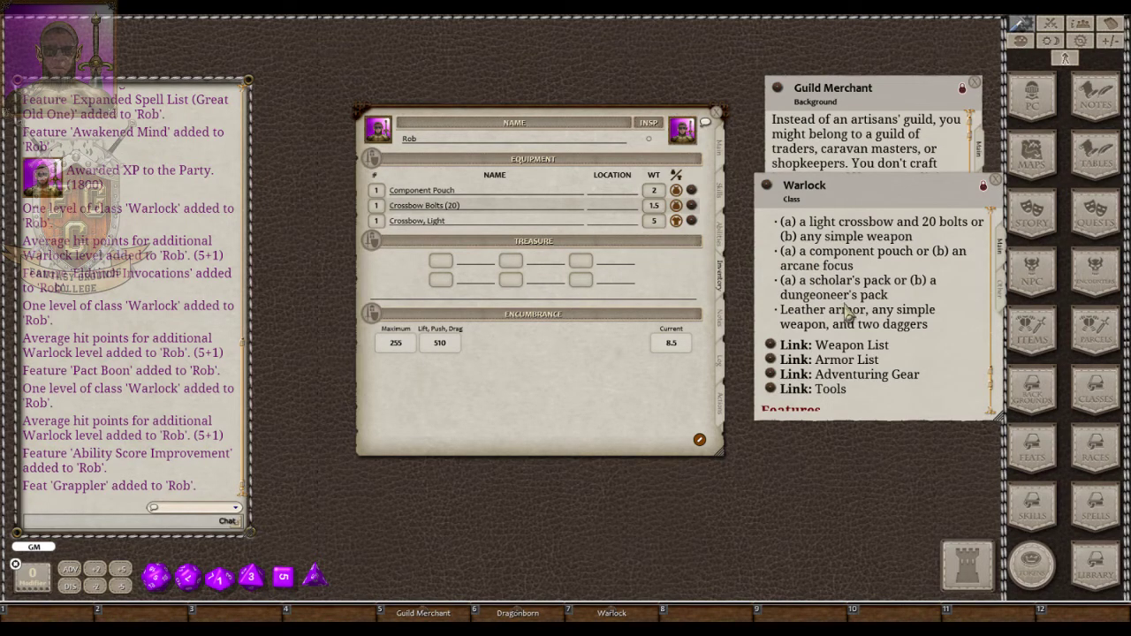
Add the contents of the Scholar's Pack from the linked adventuring gear table to the inventory, and close the table.
left_click(771, 380)
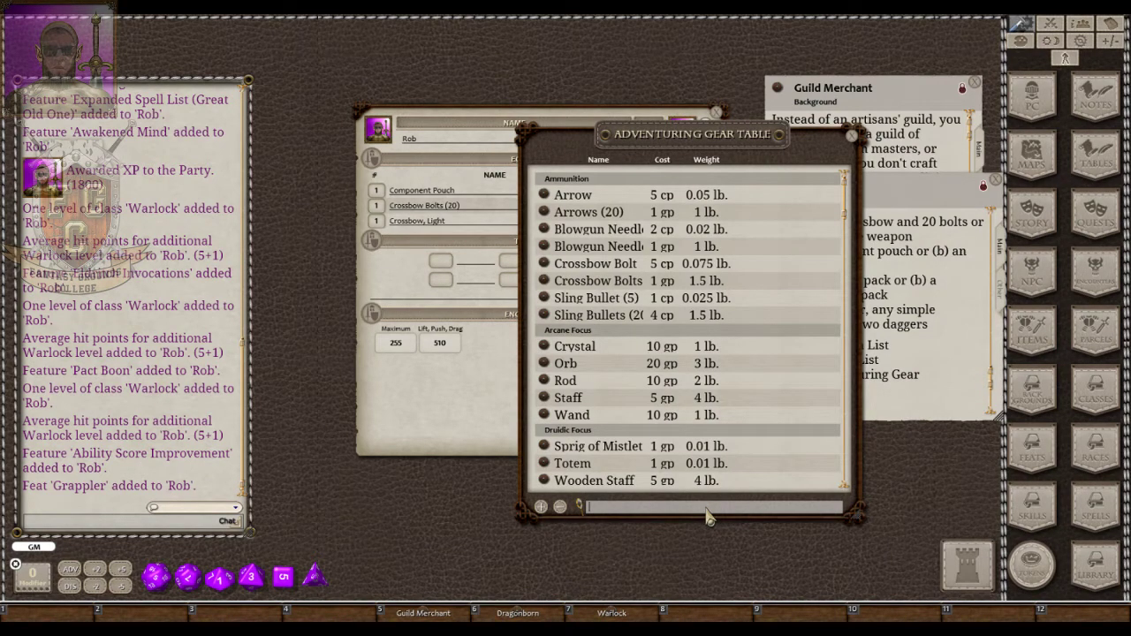
type("scho")
left_click_drag(546, 181, 398, 265)
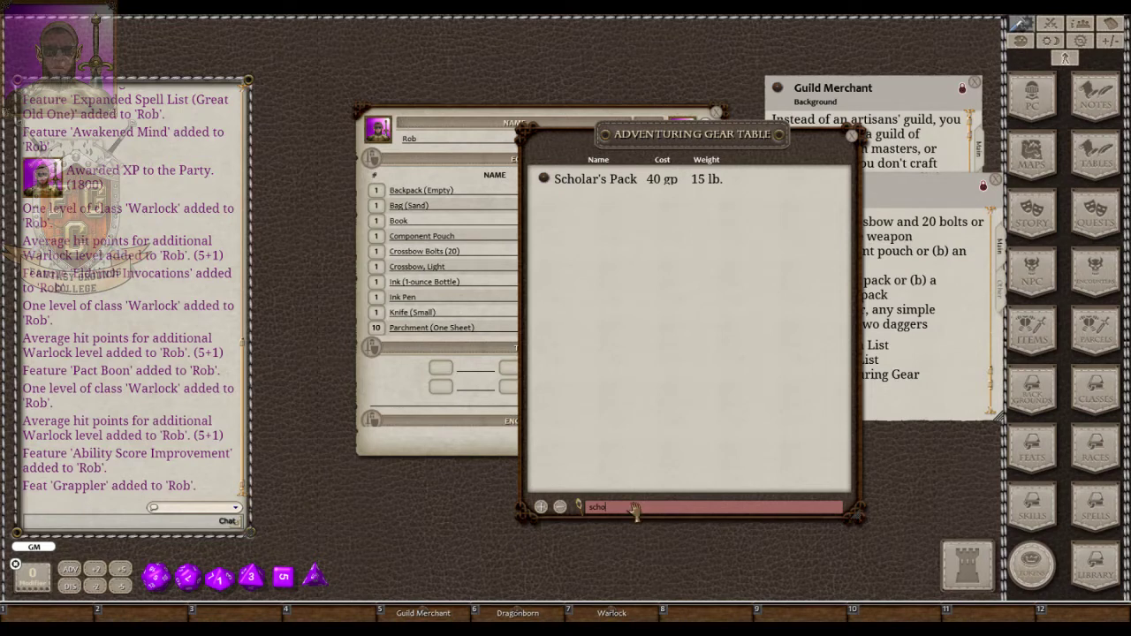
key("BackSpace")
key("BackSpace")
key("BackSpace")
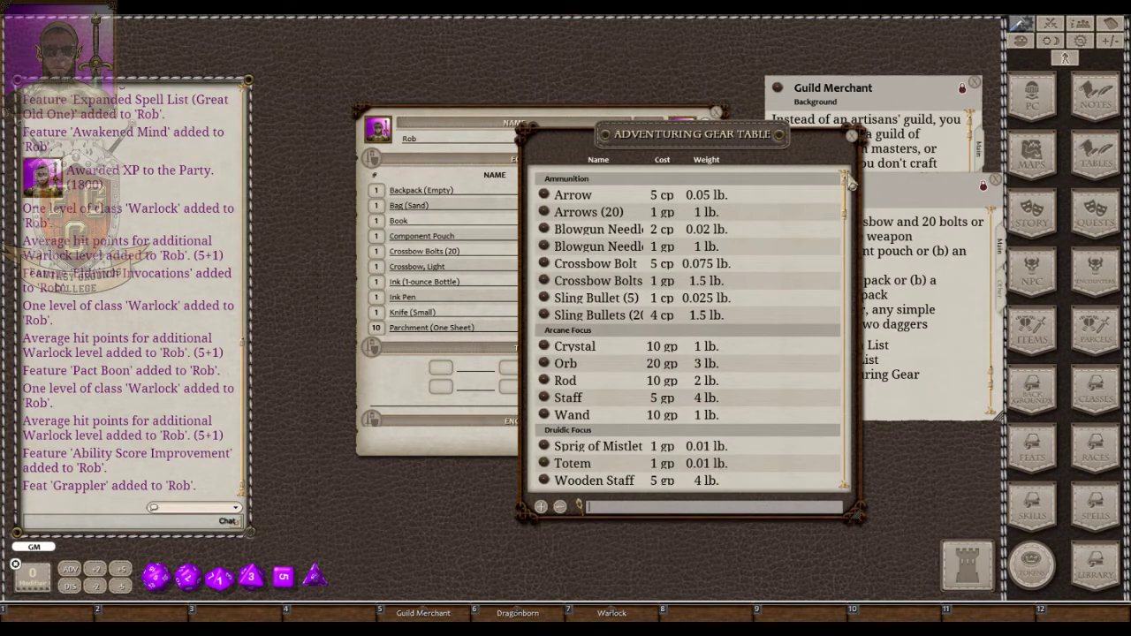
left_click(851, 137)
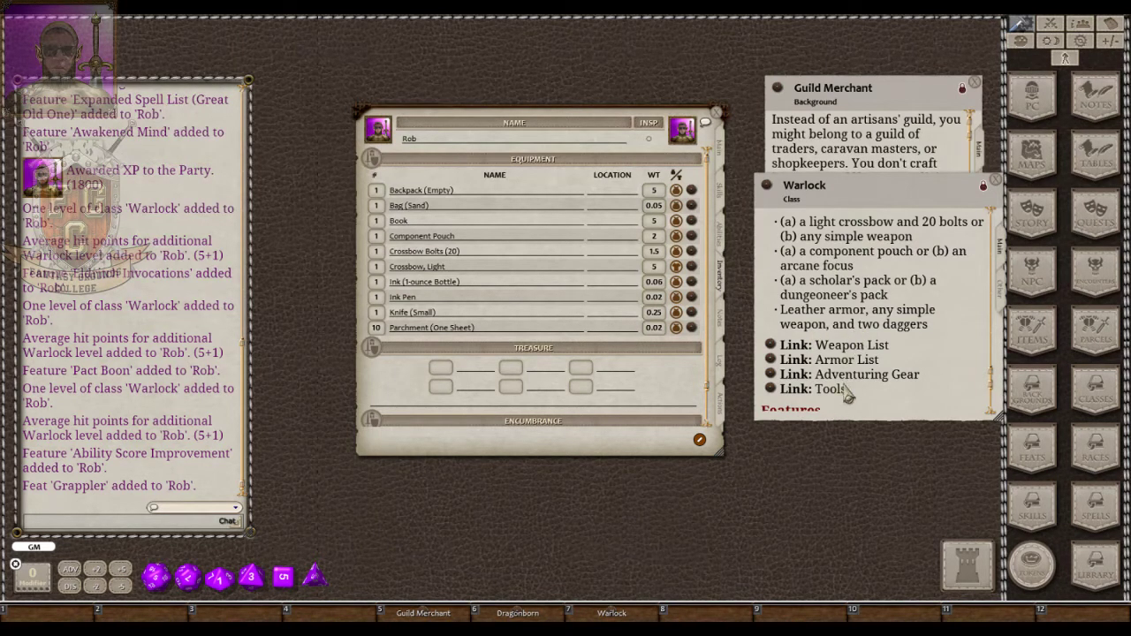
Add Leather armor from the Warlock's linked armor list to the character's inventory, and close the table.
left_click(770, 360)
left_click_drag(545, 143, 779, 150)
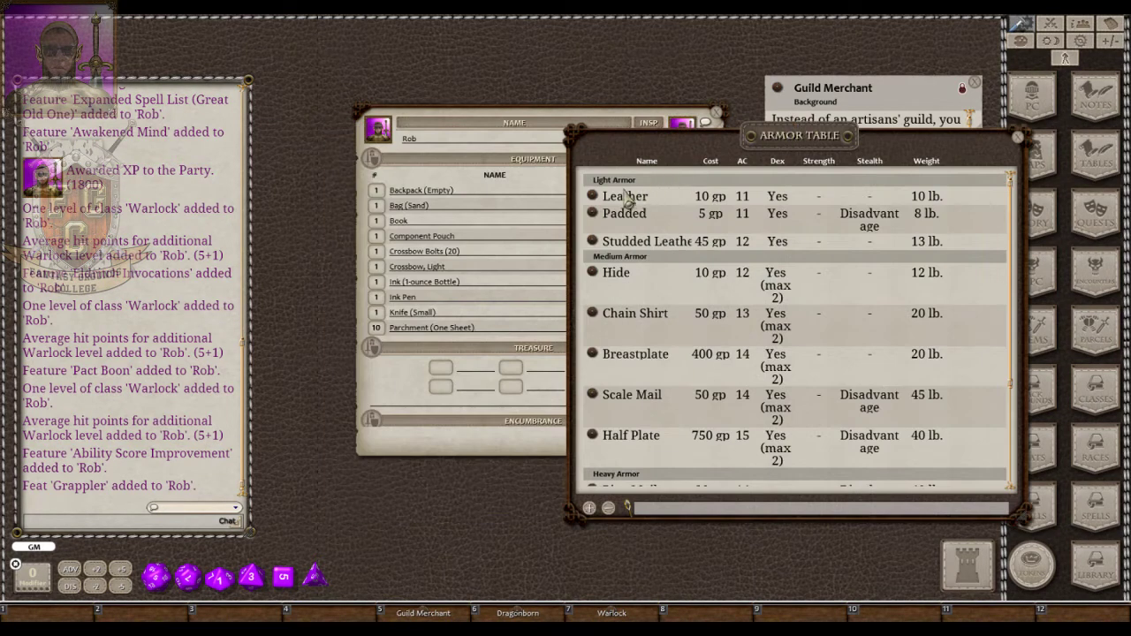
left_click_drag(468, 250, 470, 248)
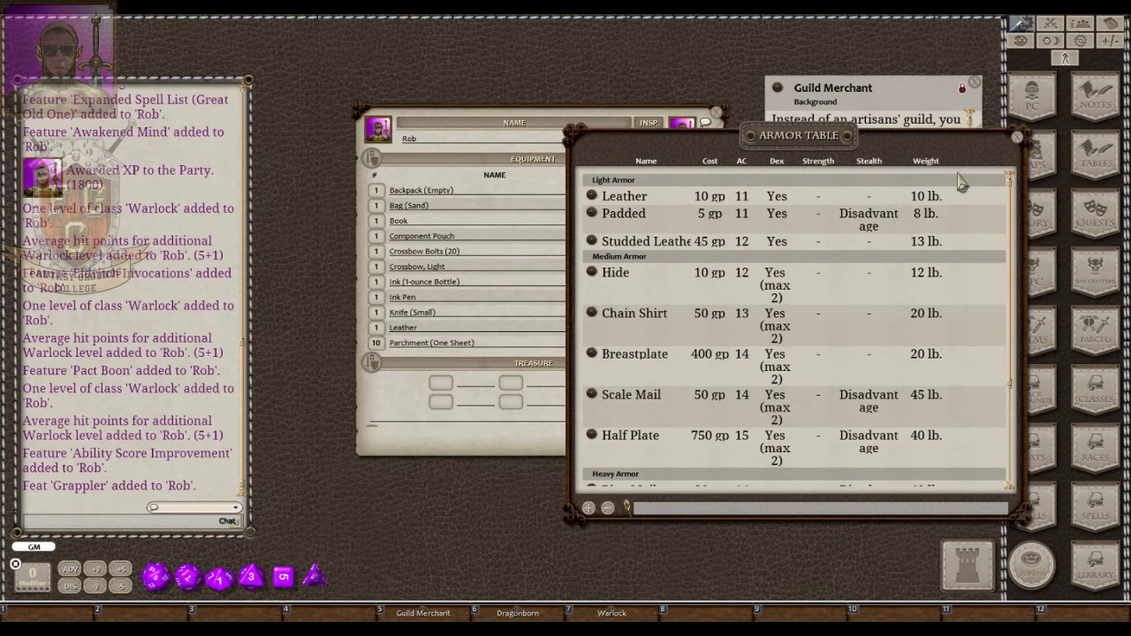
left_click(1016, 139)
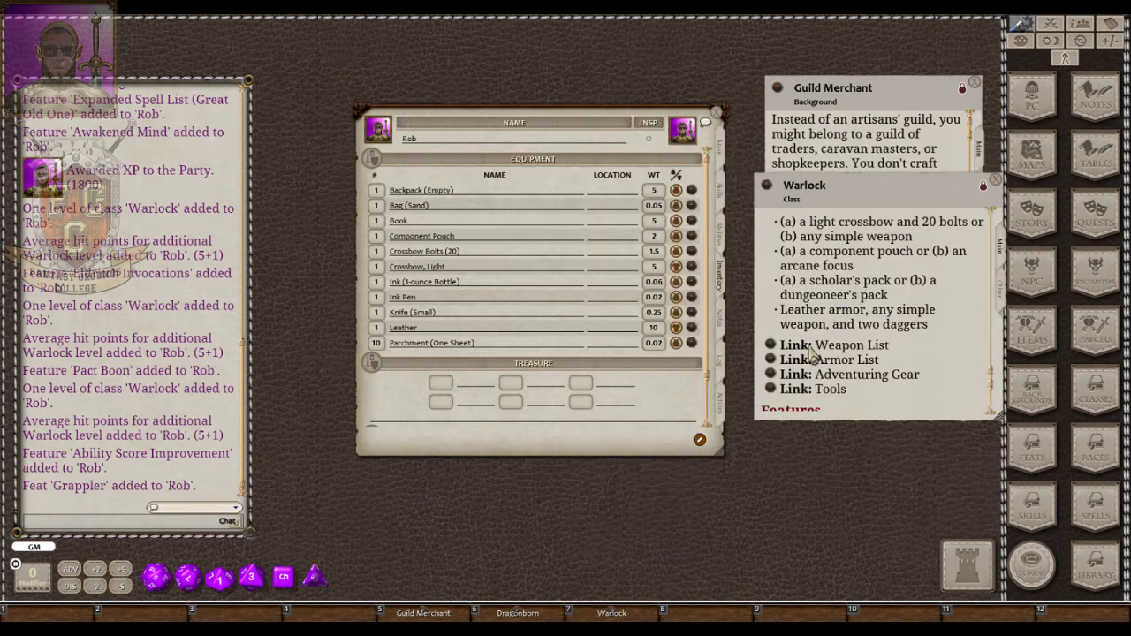
Add a Greatclub from the Warlock's linked weapon list as the simple weapon, and close the table.
left_click(771, 347)
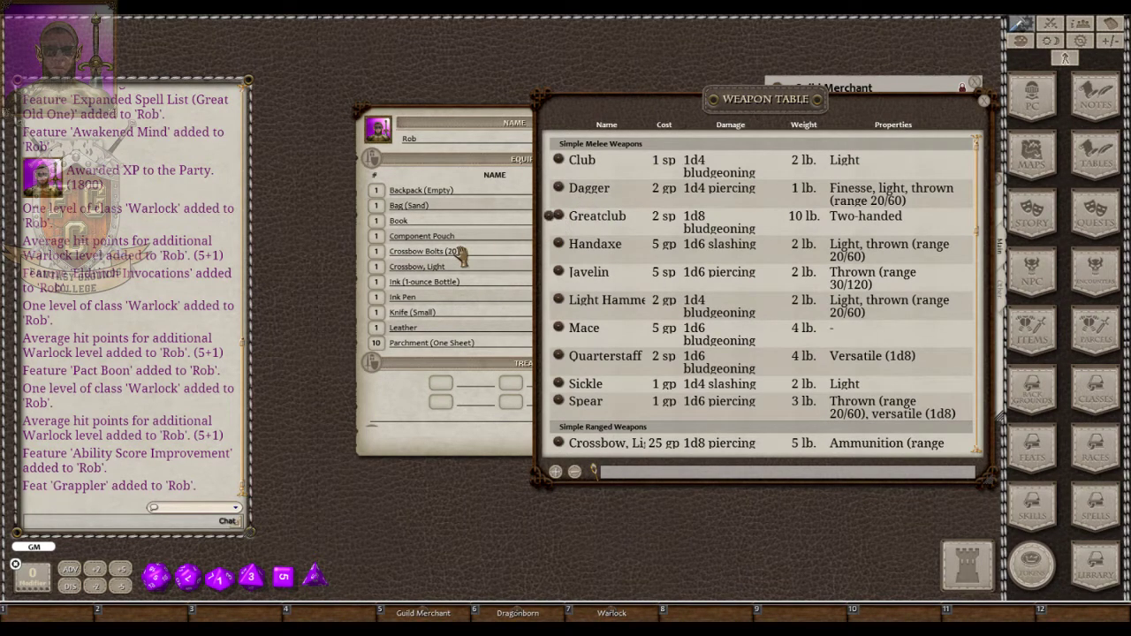
left_click_drag(559, 215, 458, 254)
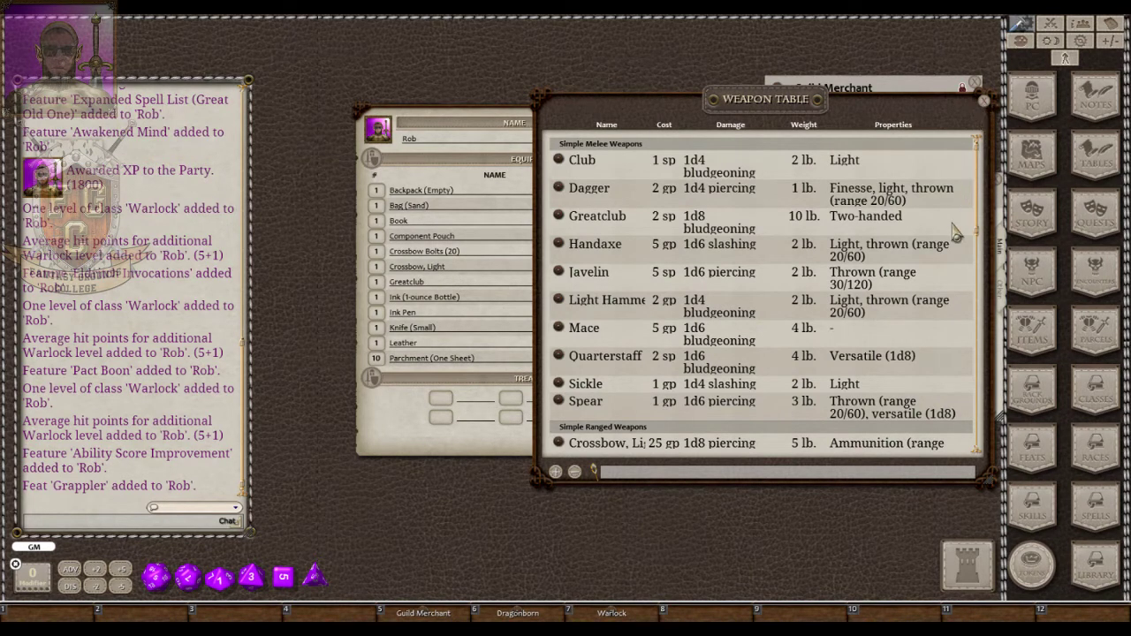
left_click(985, 101)
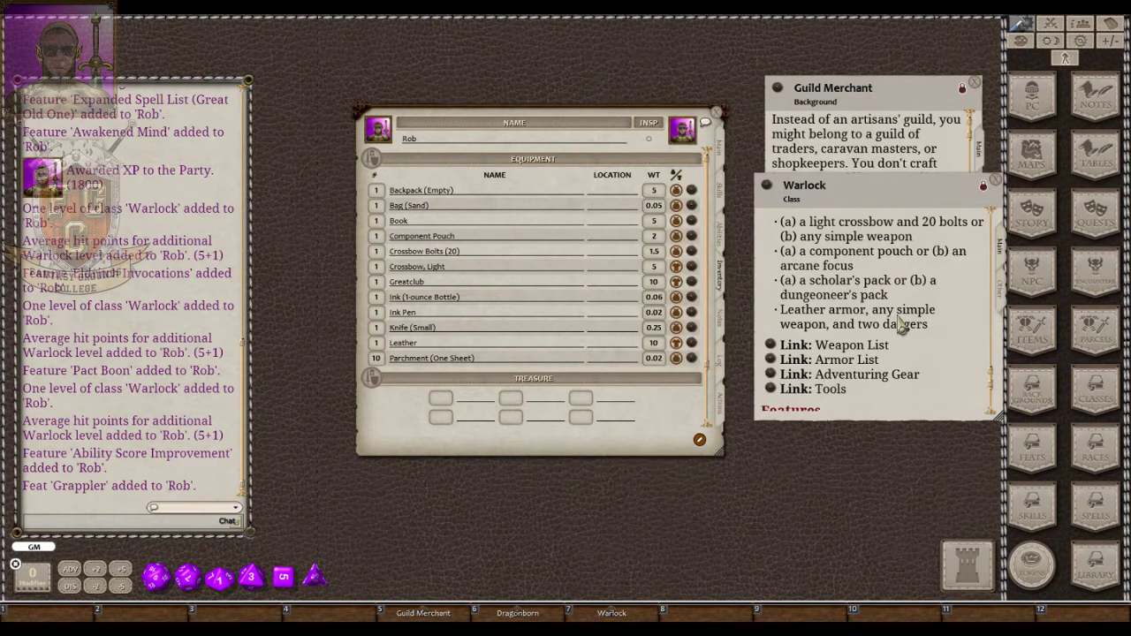
Add a Dagger from the linked weapon list to the inventory, set its quantity to 2, and close the table.
left_click(769, 351)
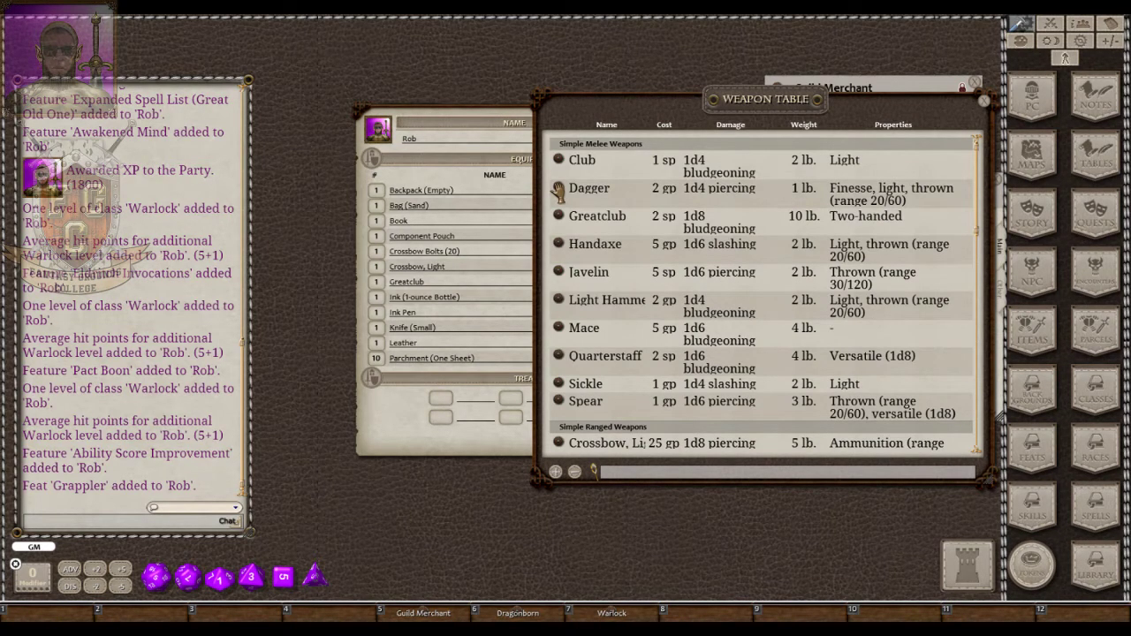
left_click_drag(557, 188, 493, 237)
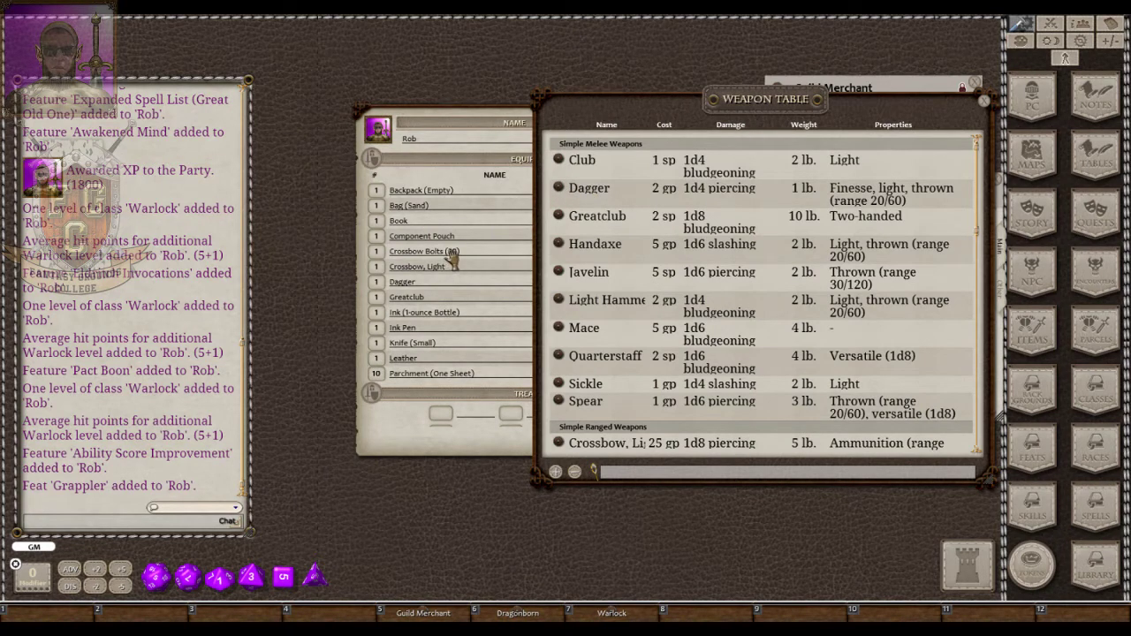
left_click(380, 290)
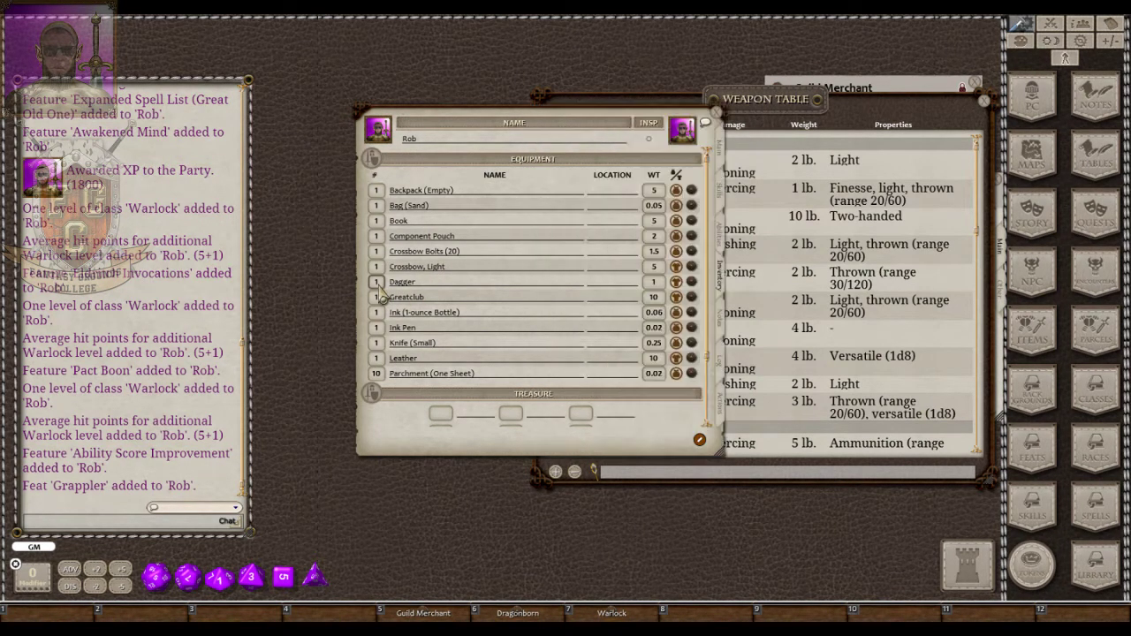
scroll(376, 283, "up", 1)
left_click(989, 114)
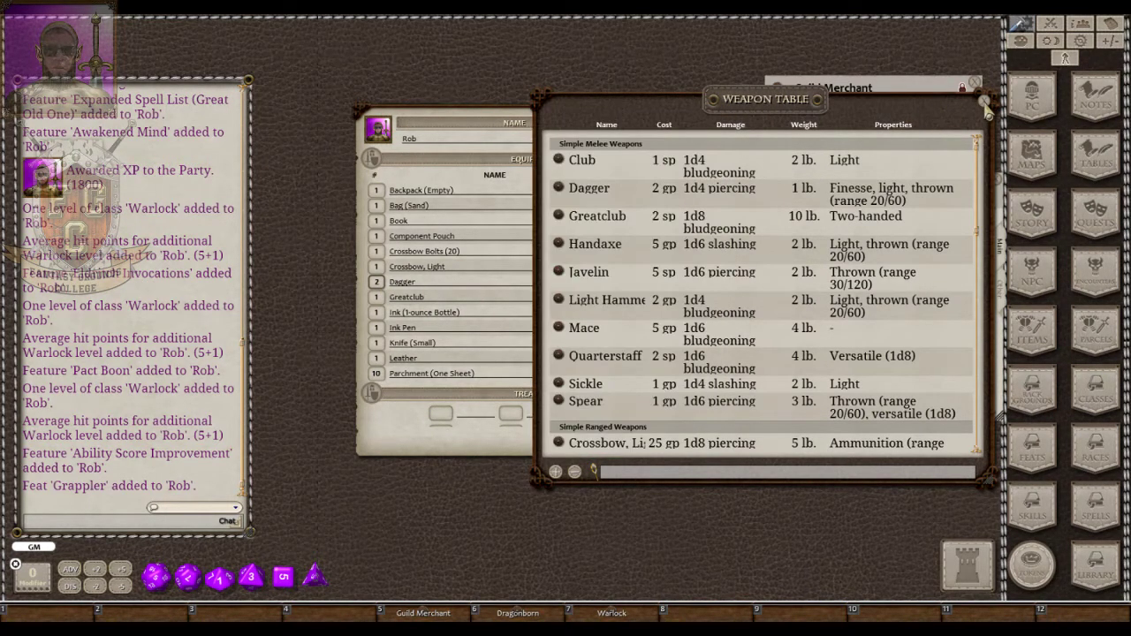
left_click(984, 104)
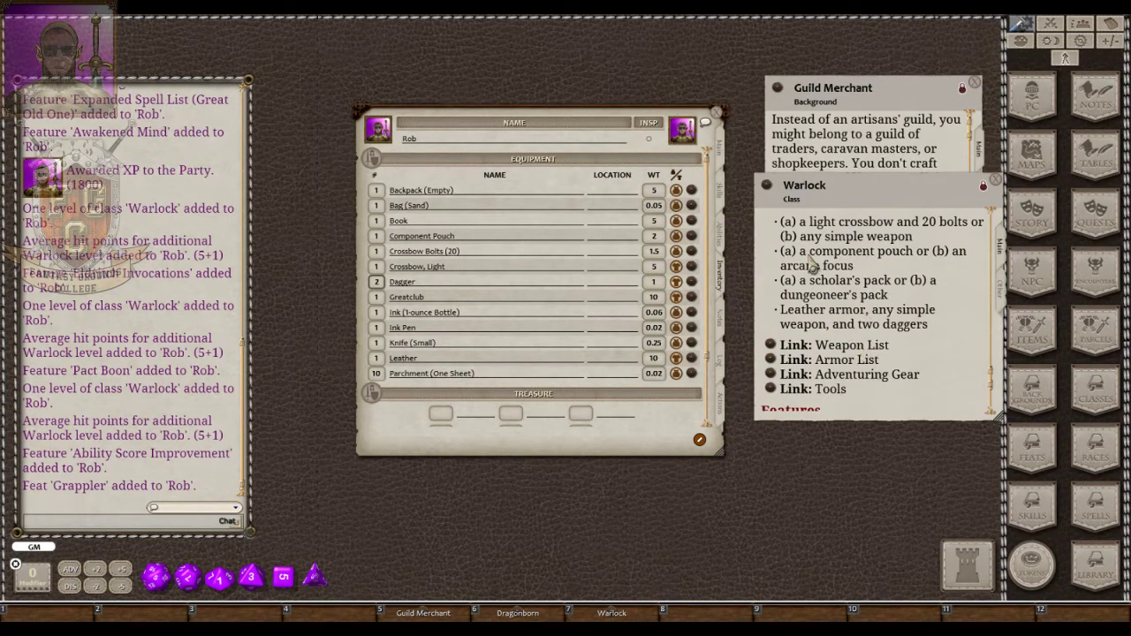
Close the Warlock class description and show the starting equipment entry in the Guild Merchant background.
left_click(996, 180)
scroll(859, 193, "down", 8)
scroll(858, 194, "down", 8)
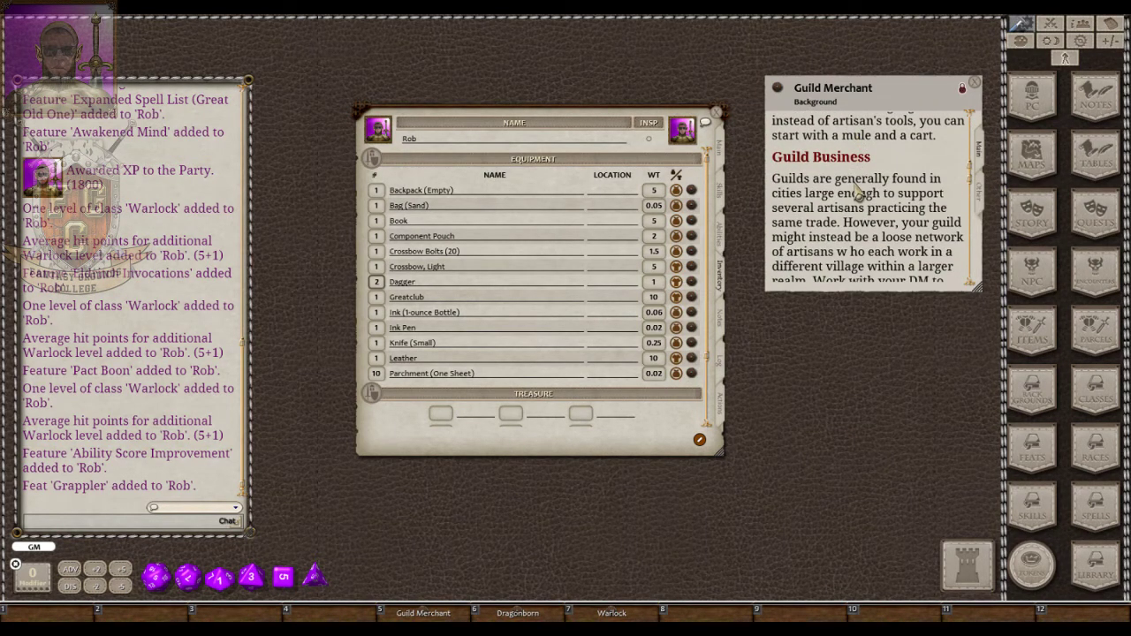
scroll(856, 195, "down", 8)
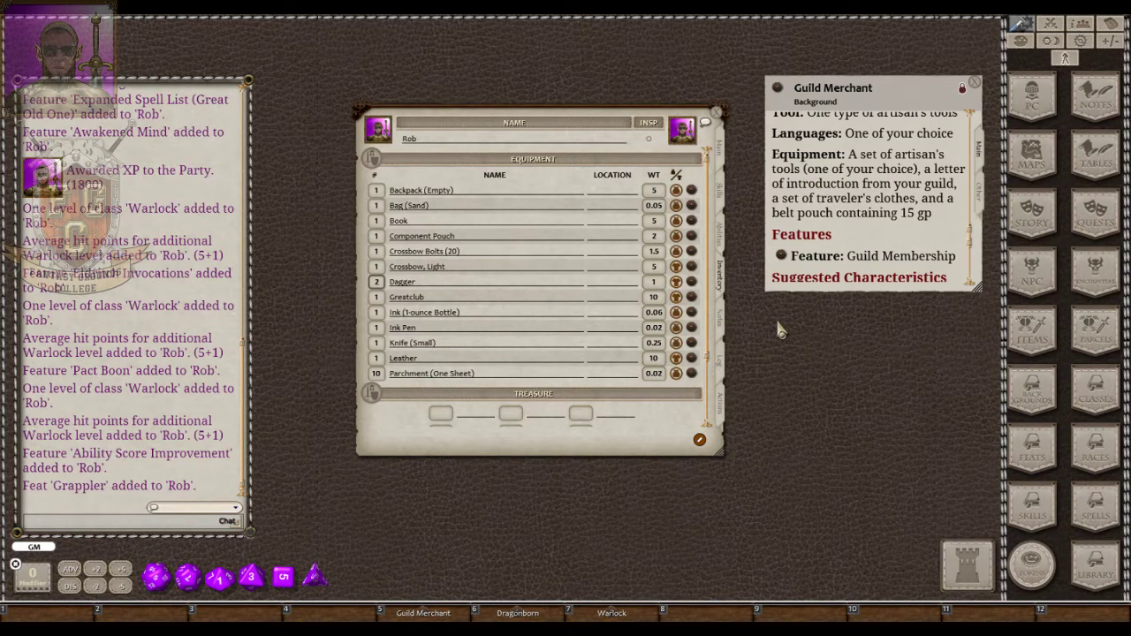
Find Artisan's Tools in the full items list, add them to the character's inventory, and close the list.
left_click(1052, 334)
left_click(499, 471)
type("artis")
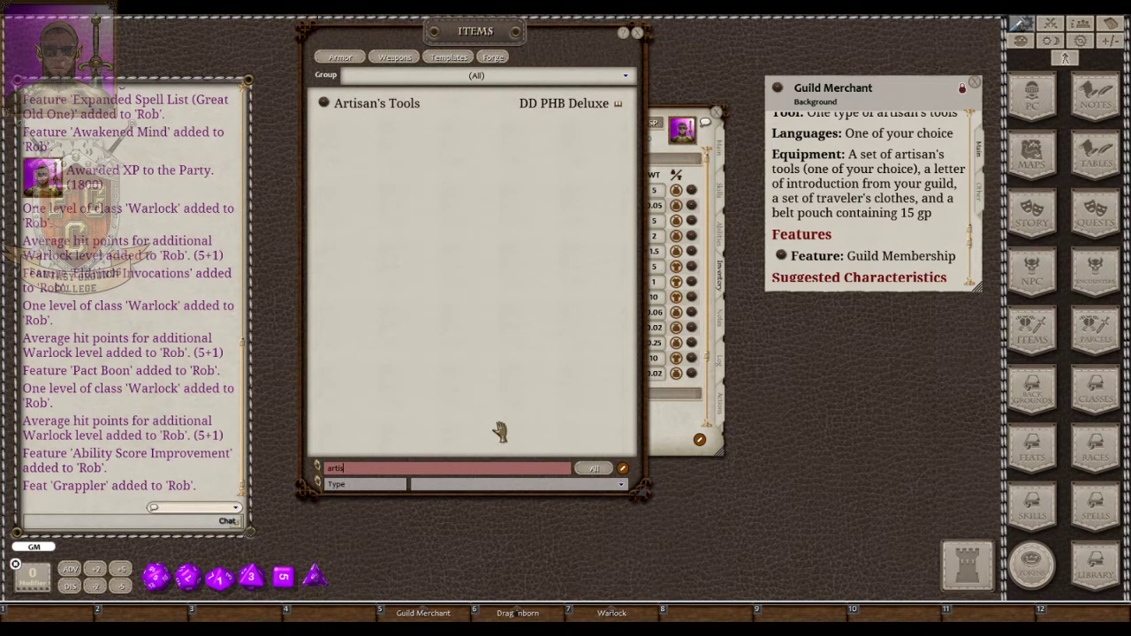
left_click_drag(466, 37, 246, 55)
left_click_drag(106, 124, 573, 226)
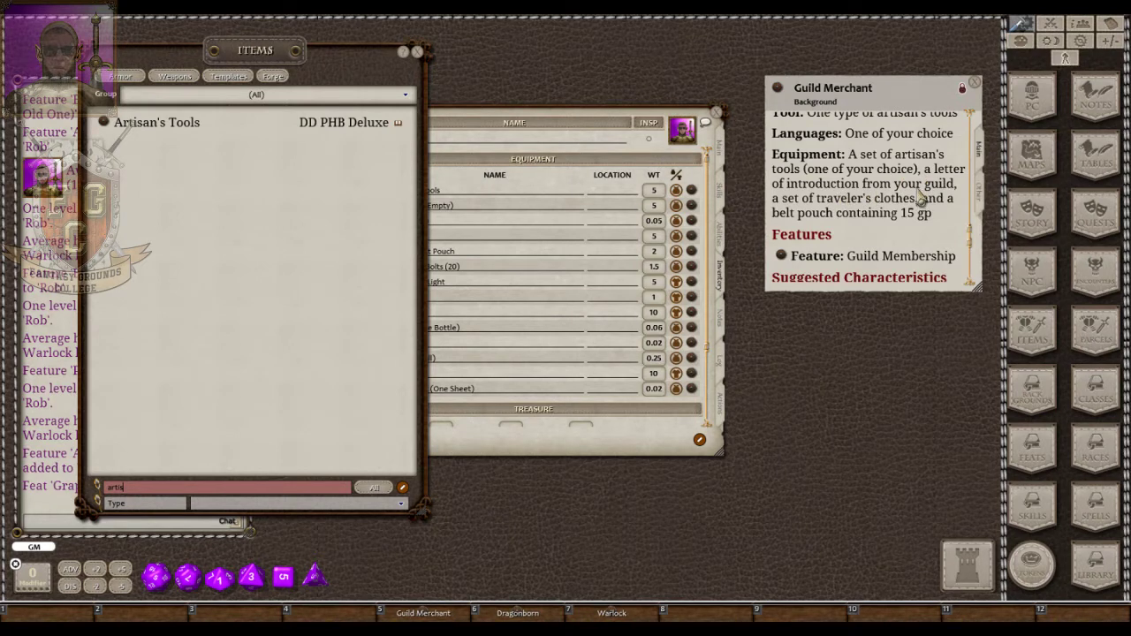
left_click(417, 53)
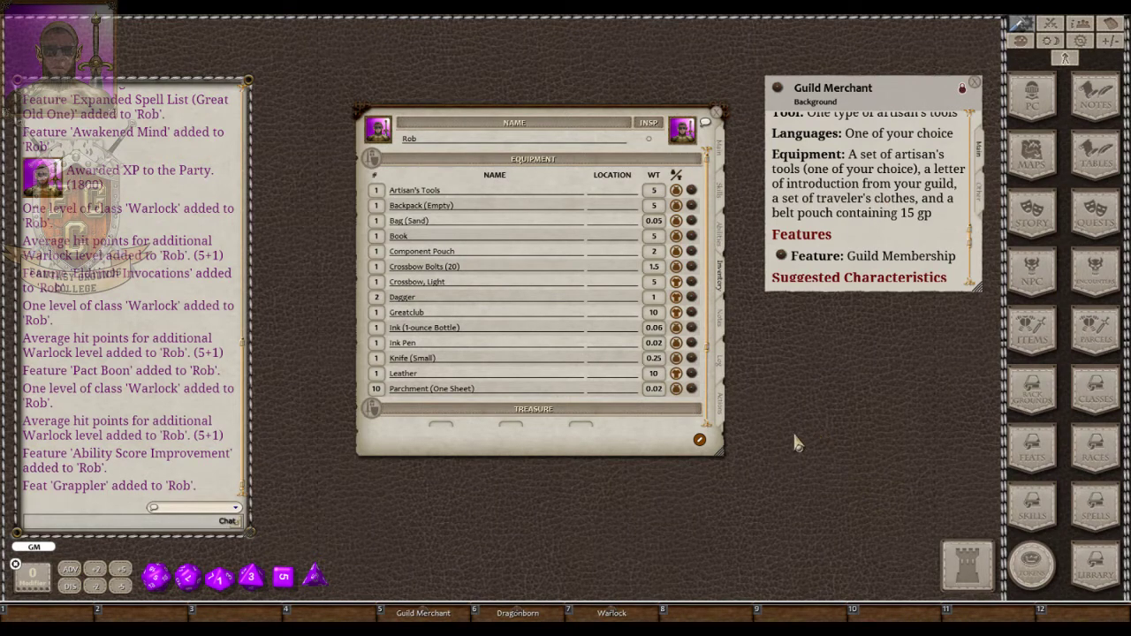
Add a custom inventory item named "Letter of Introduction" to the character's equipment.
left_click(700, 440)
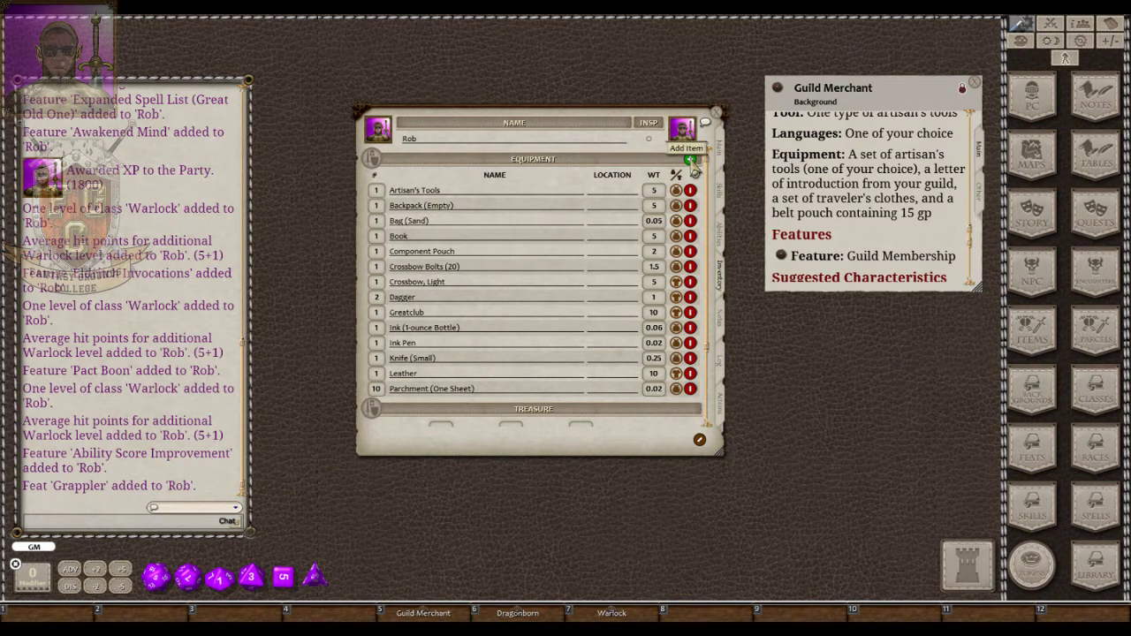
left_click(691, 162)
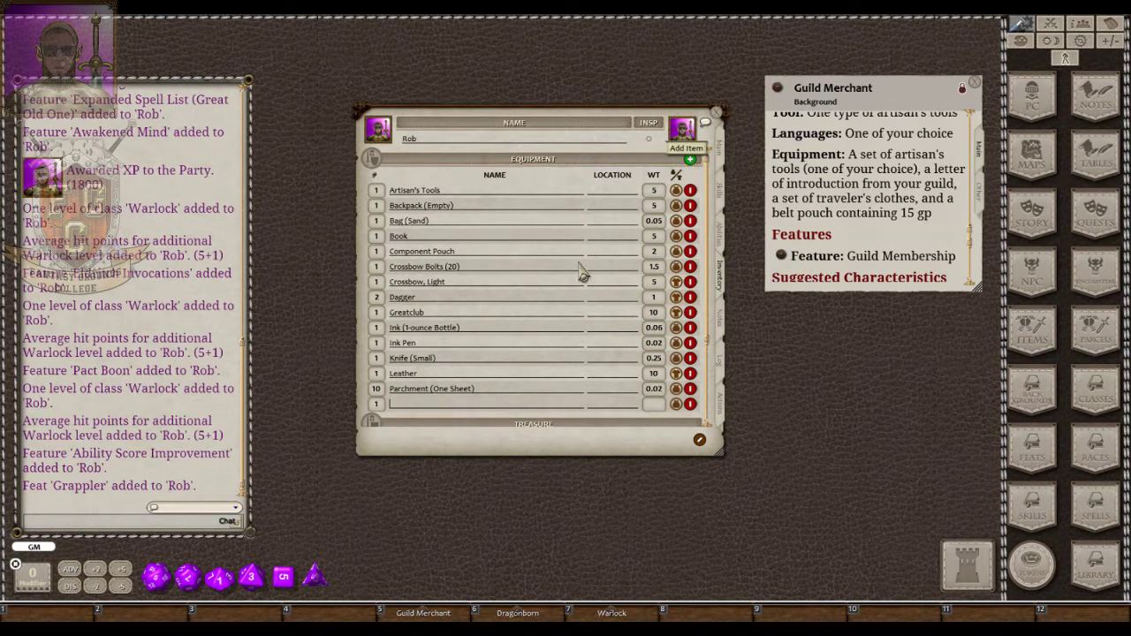
scroll(504, 354, "down", 2)
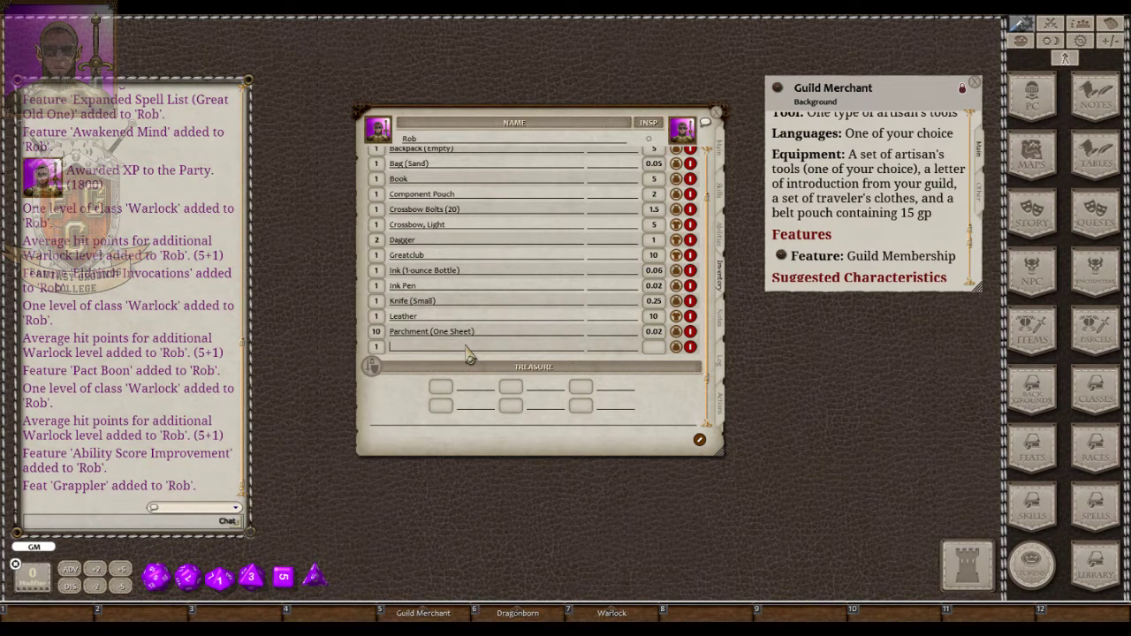
type("Letter of Introduction")
left_click(506, 242)
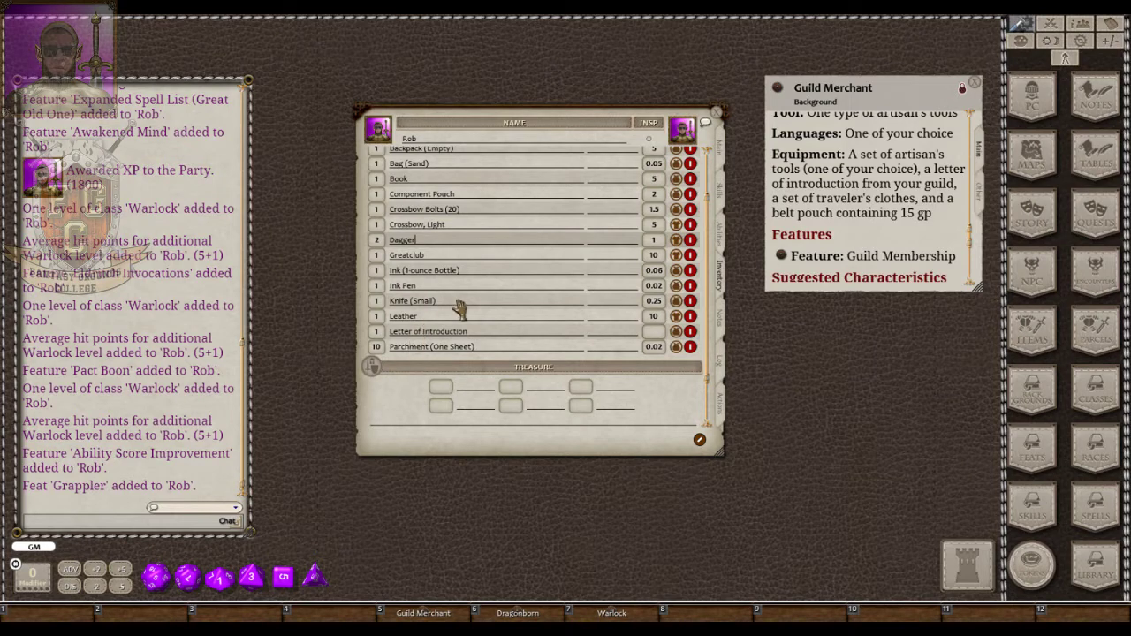
scroll(492, 291, "down", 3)
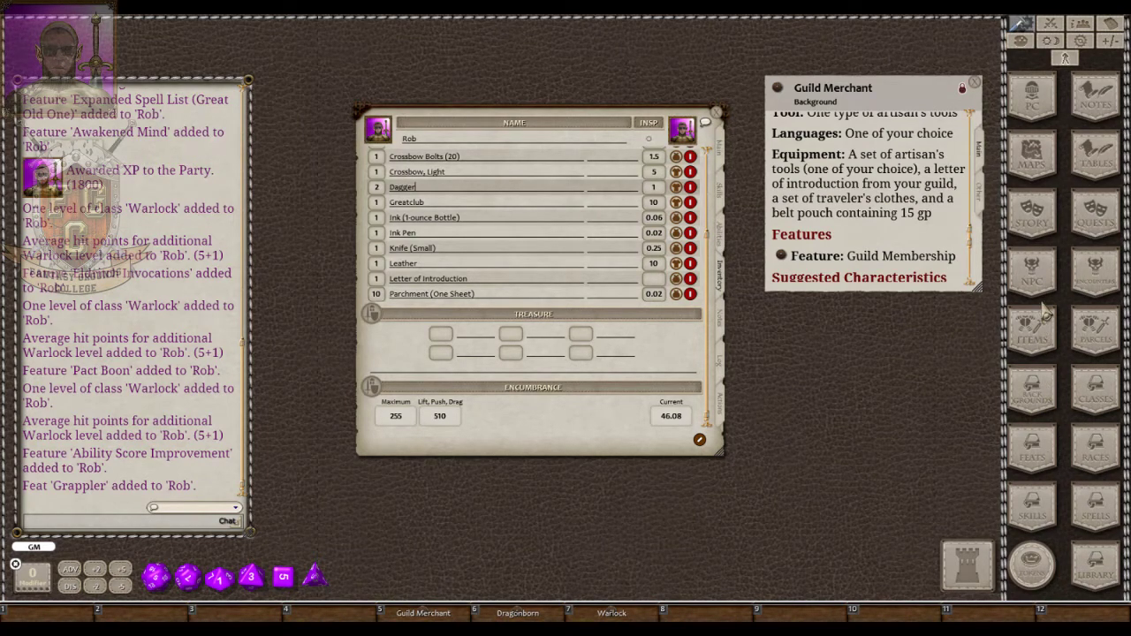
Find Clothes, Traveler's in the full items list by searching "trav" and add them to the character's inventory.
left_click(1039, 344)
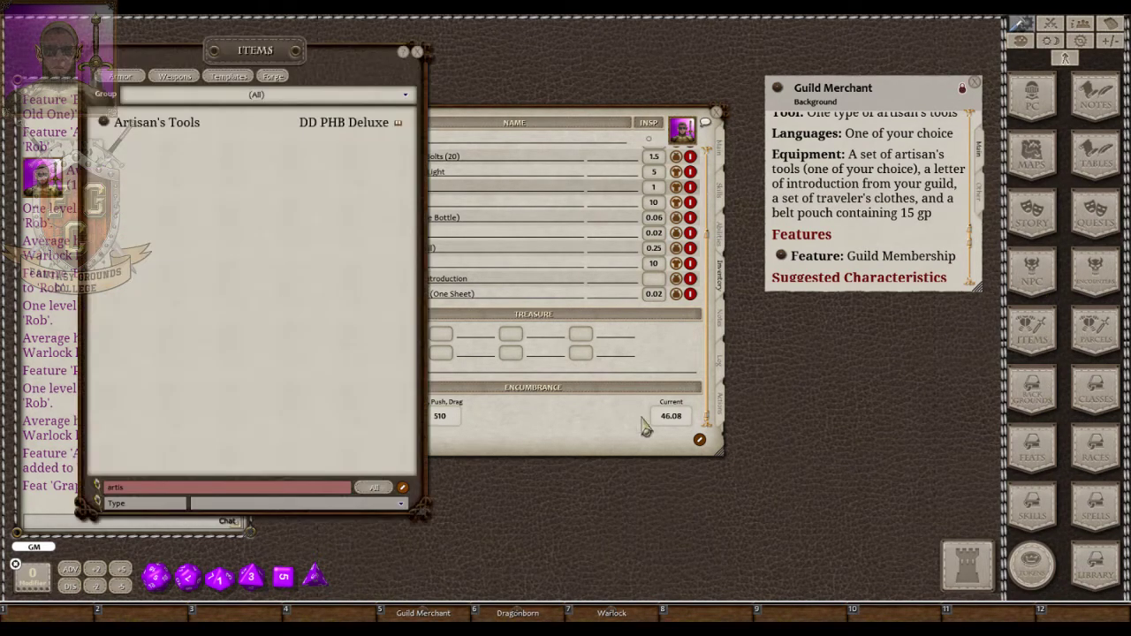
left_click(203, 491)
type("trav")
left_click_drag(102, 129, 594, 247)
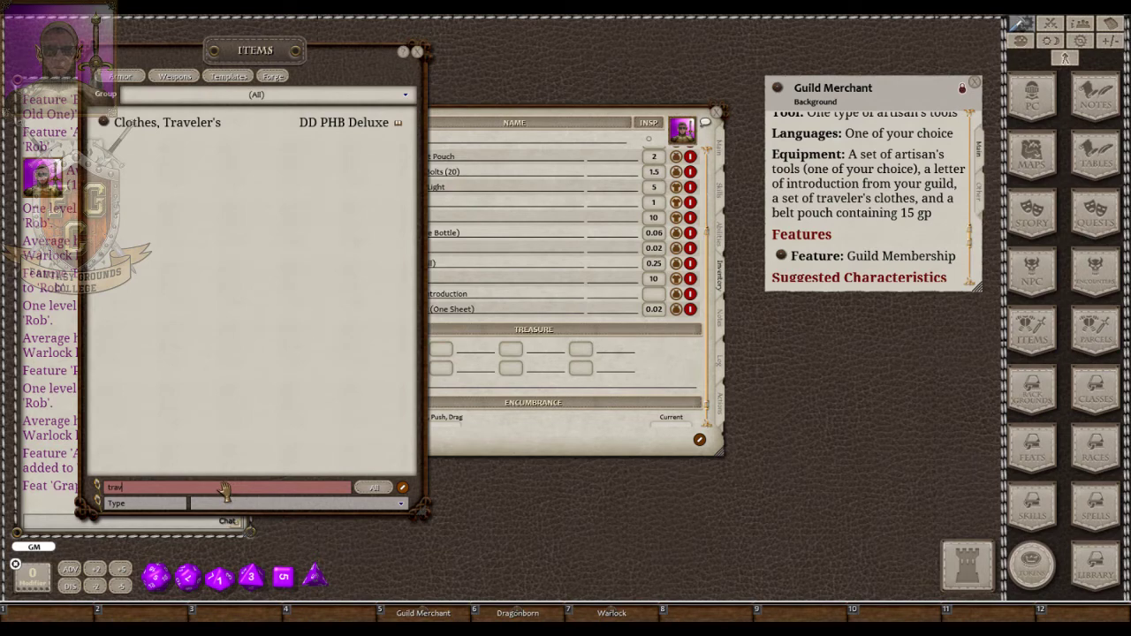
Find Pouch in the full items list by searching "pouch", add it to the character's inventory, and close the list.
key("BackSpace")
key("BackSpace")
key("BackSpace")
key("BackSpace")
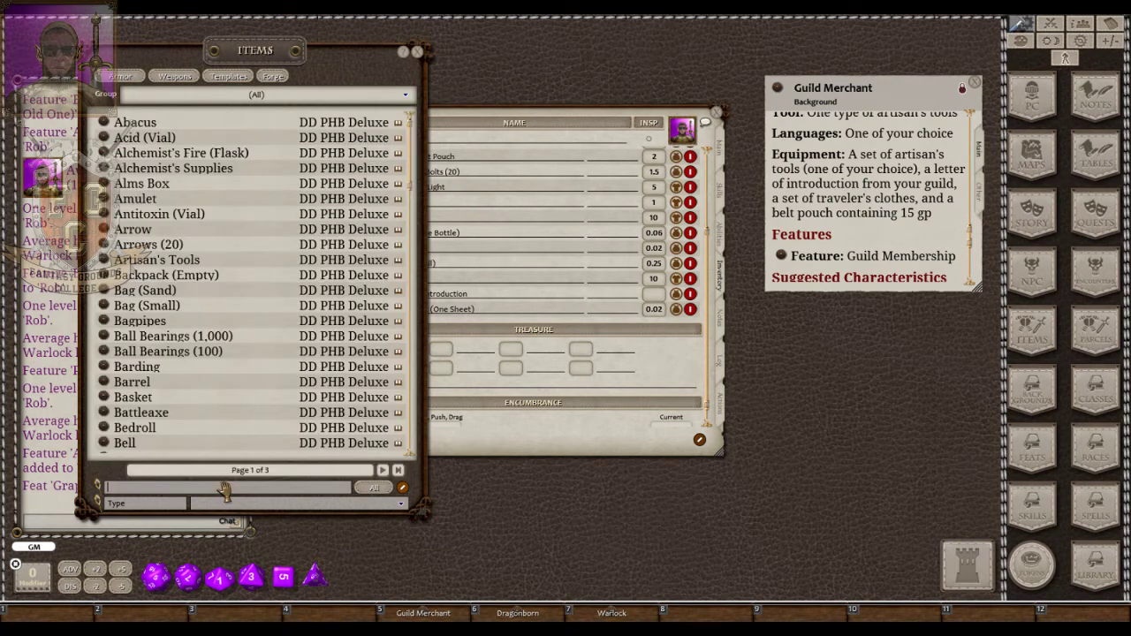
type("pouch")
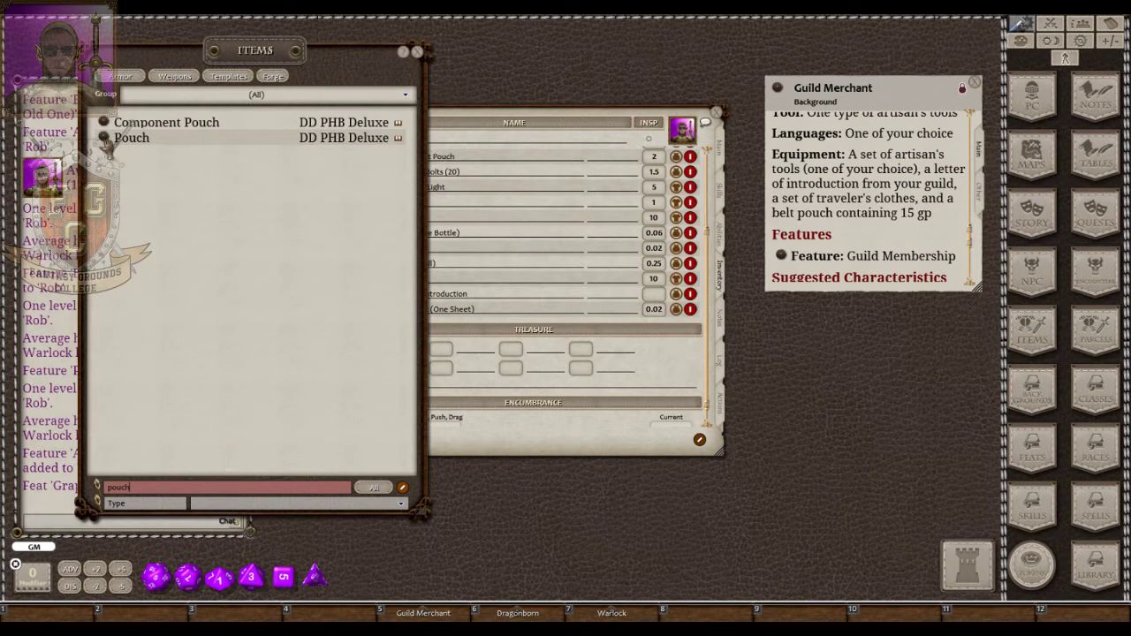
left_click_drag(104, 141, 611, 220)
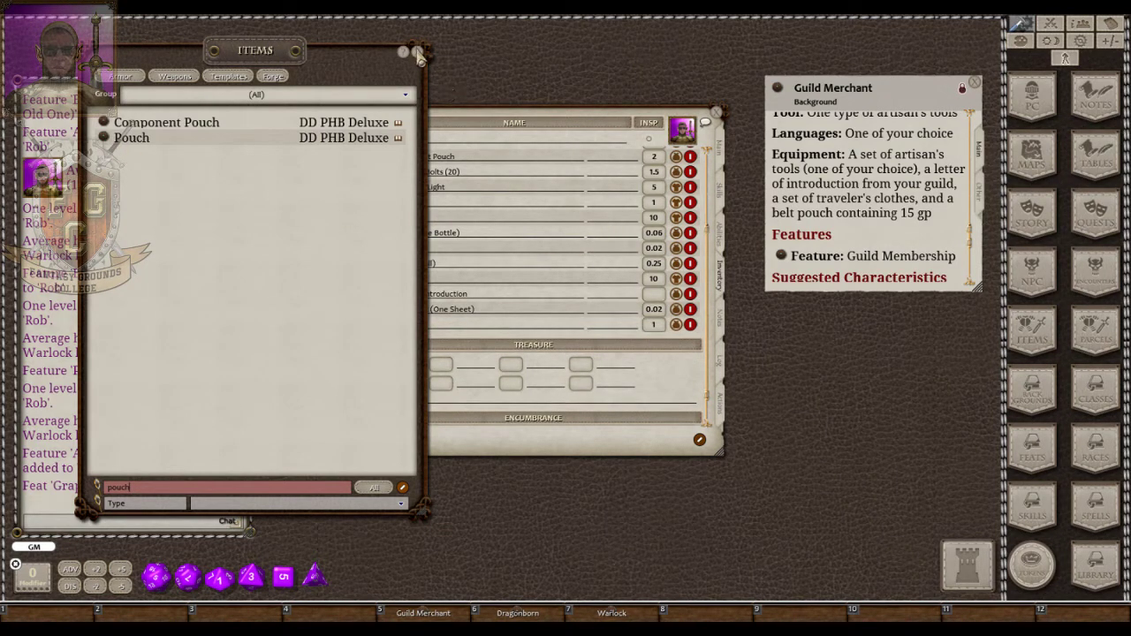
left_click(418, 55)
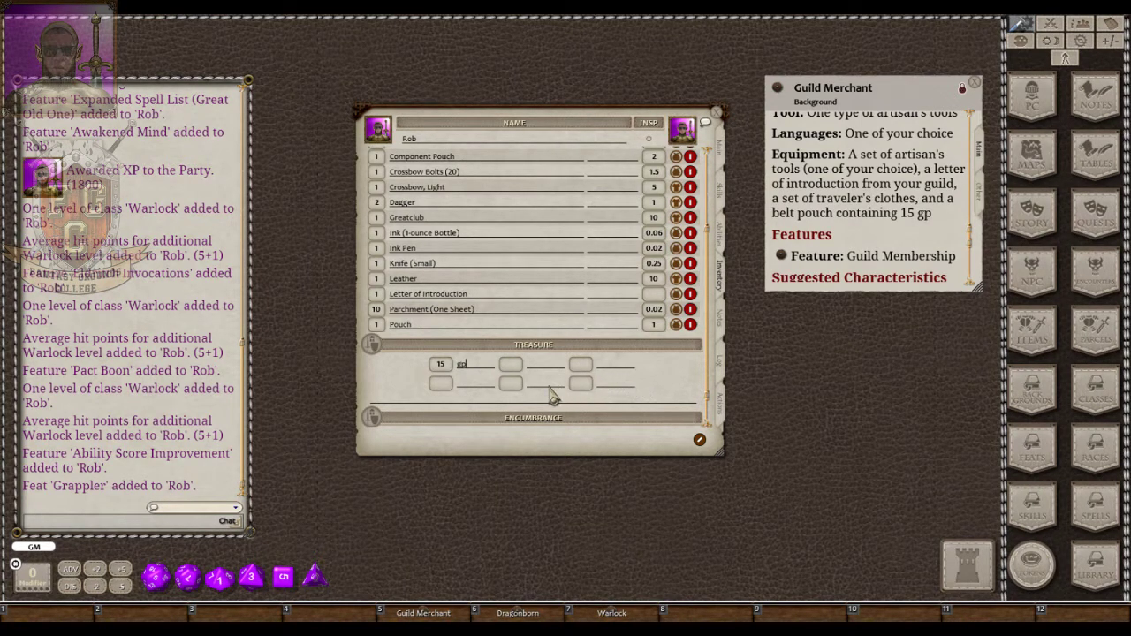
Record 15 gp in the character's treasure and label the other coin slots sp, cp and pp.
left_click(475, 389)
type("sp")
left_click(623, 366)
scroll(614, 384, "down", 2)
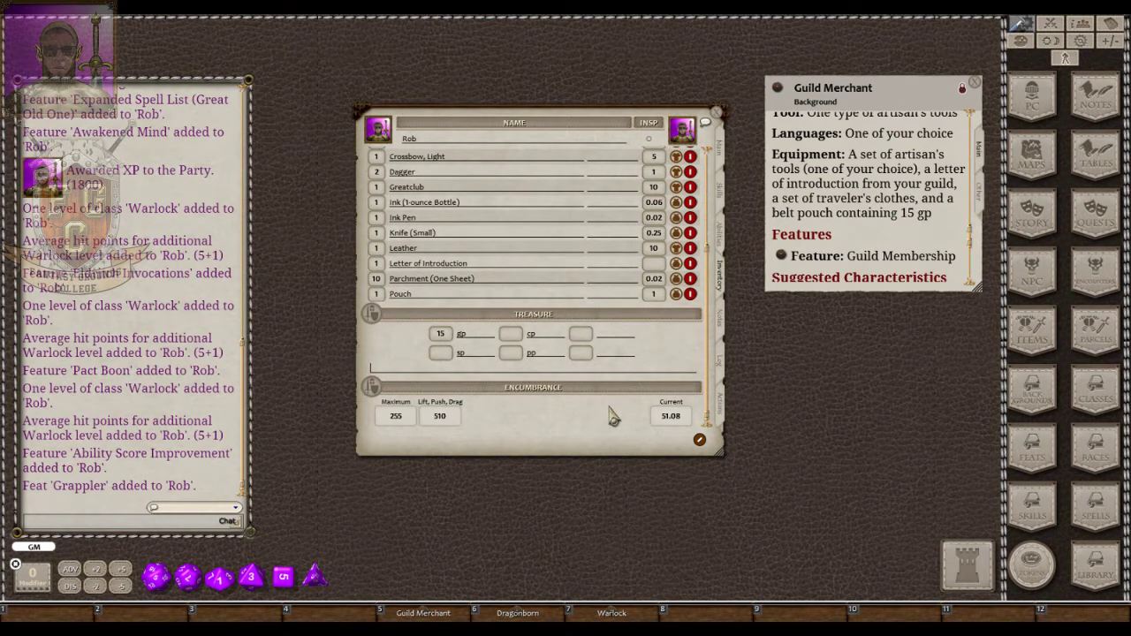
left_click(700, 364)
Lengthen the character sheet to fit the equipment list, and close the Guild Merchant background and the inventory's list editing.
scroll(629, 393, "up", 5)
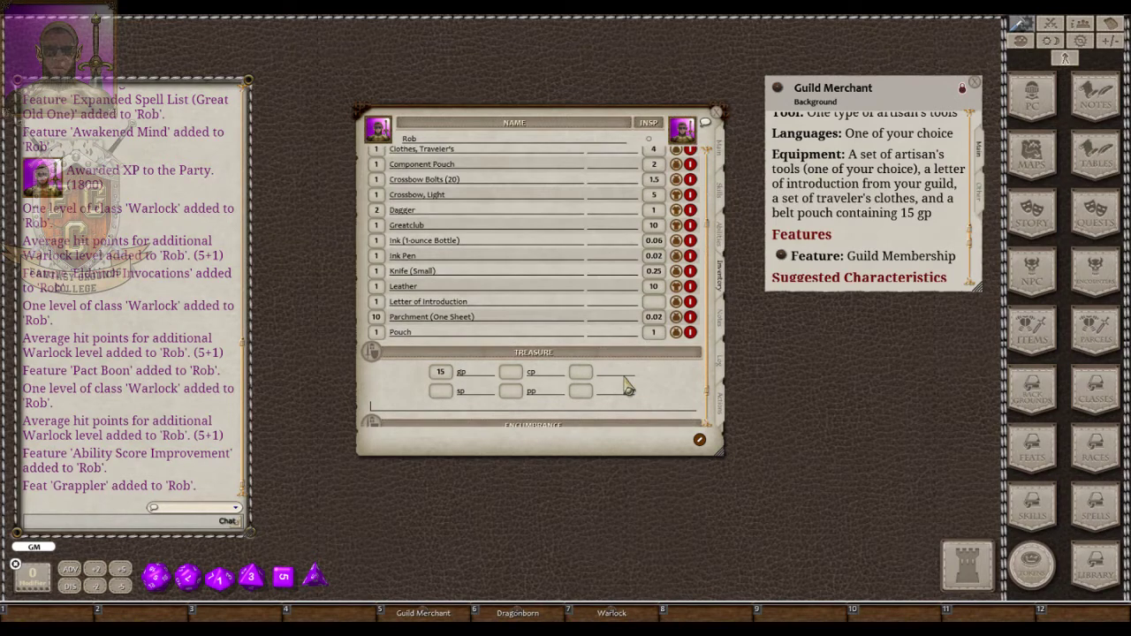
left_click_drag(597, 452, 595, 541)
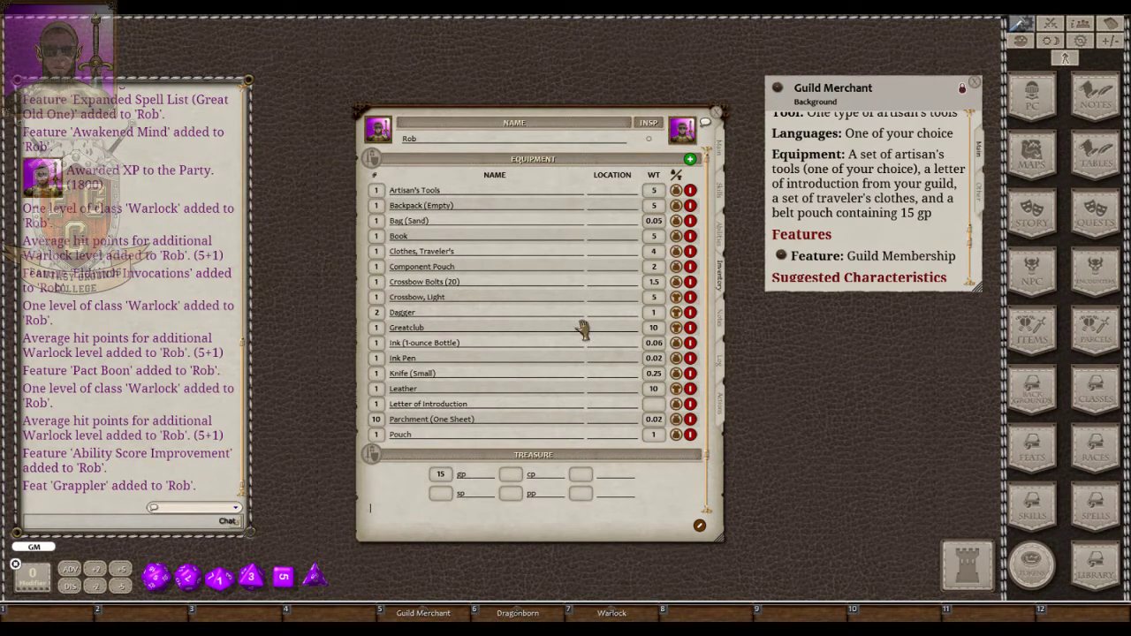
left_click(975, 85)
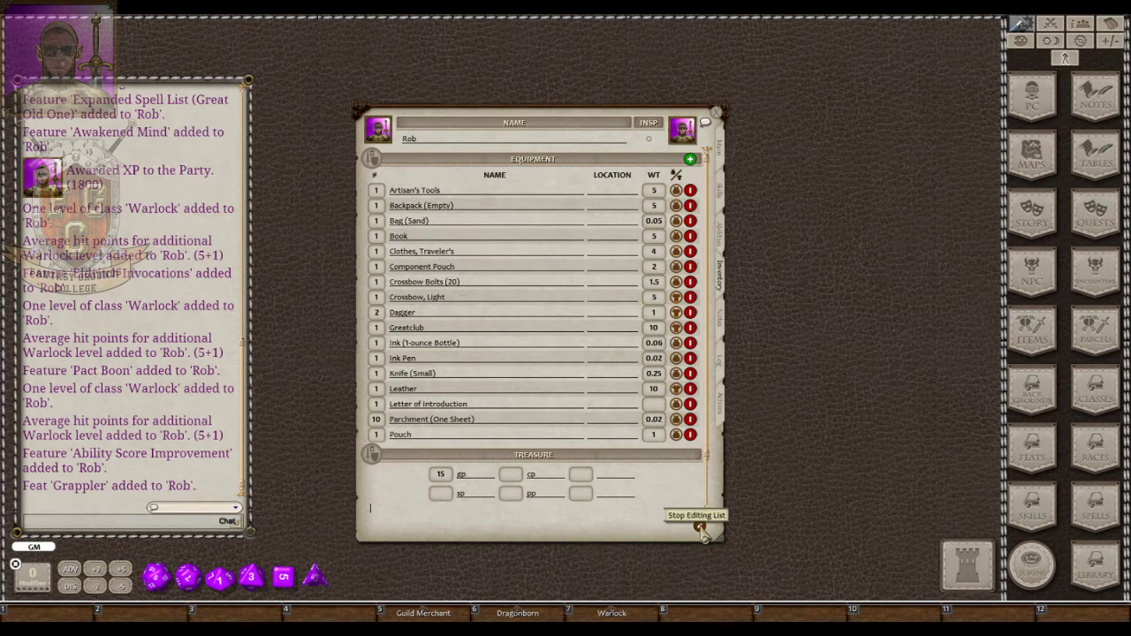
left_click(699, 526)
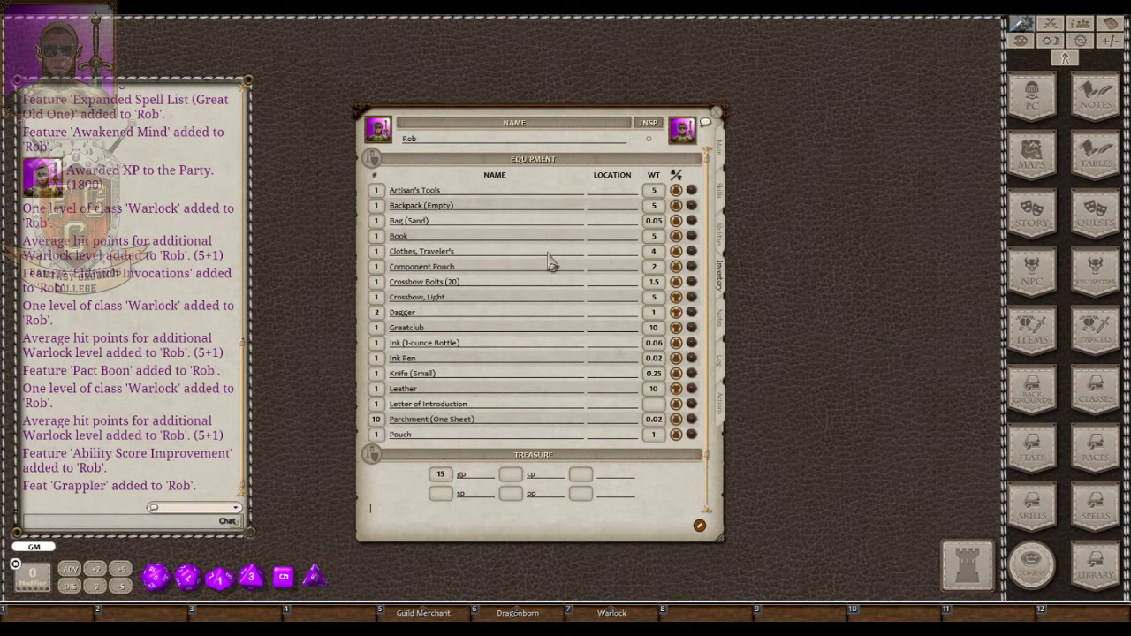
View the item descriptions of Artisan's Tools and Book from the inventory, closing each one.
left_click(691, 191)
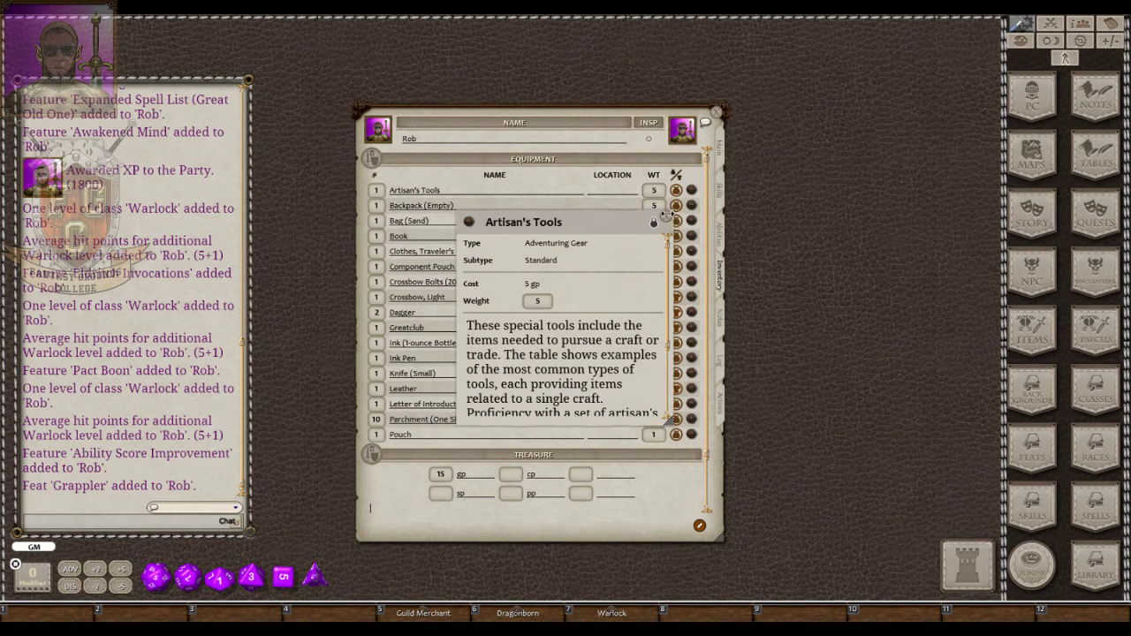
left_click(666, 214)
left_click(692, 236)
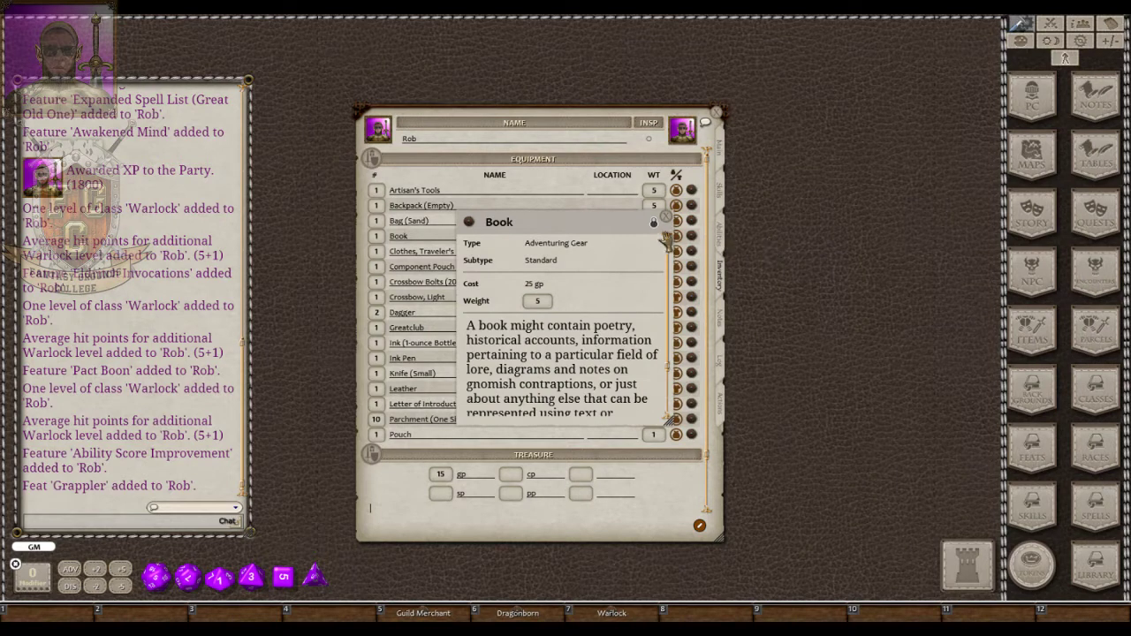
left_click(665, 216)
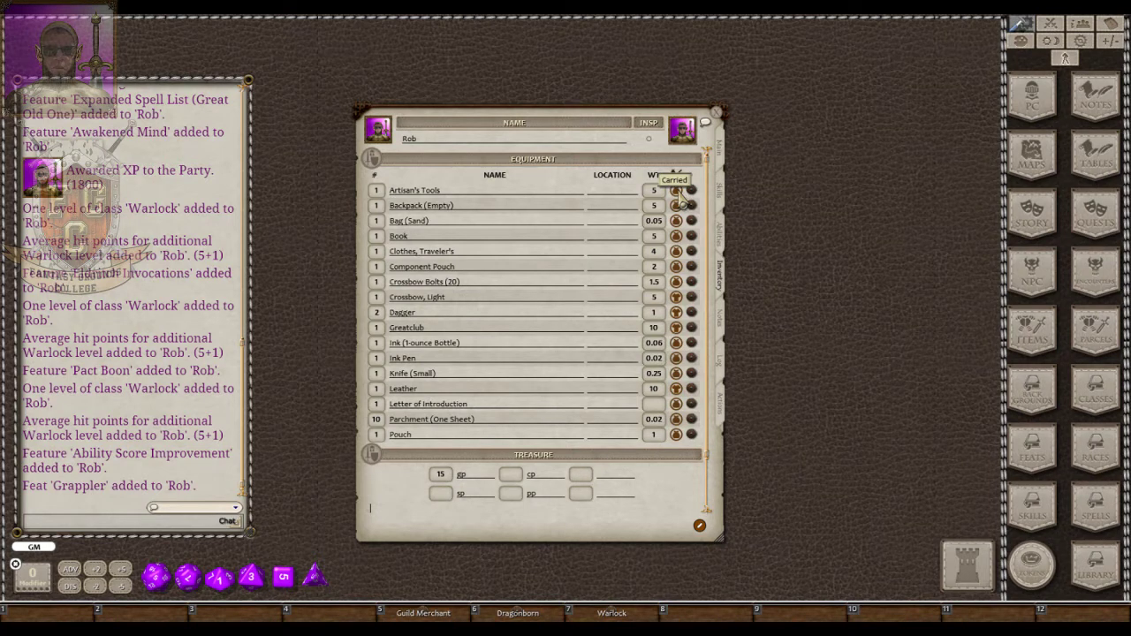
Cycle the carry status of Artisan's Tools through its options and back to Carried.
left_click(677, 191)
left_click(676, 191)
left_click(676, 190)
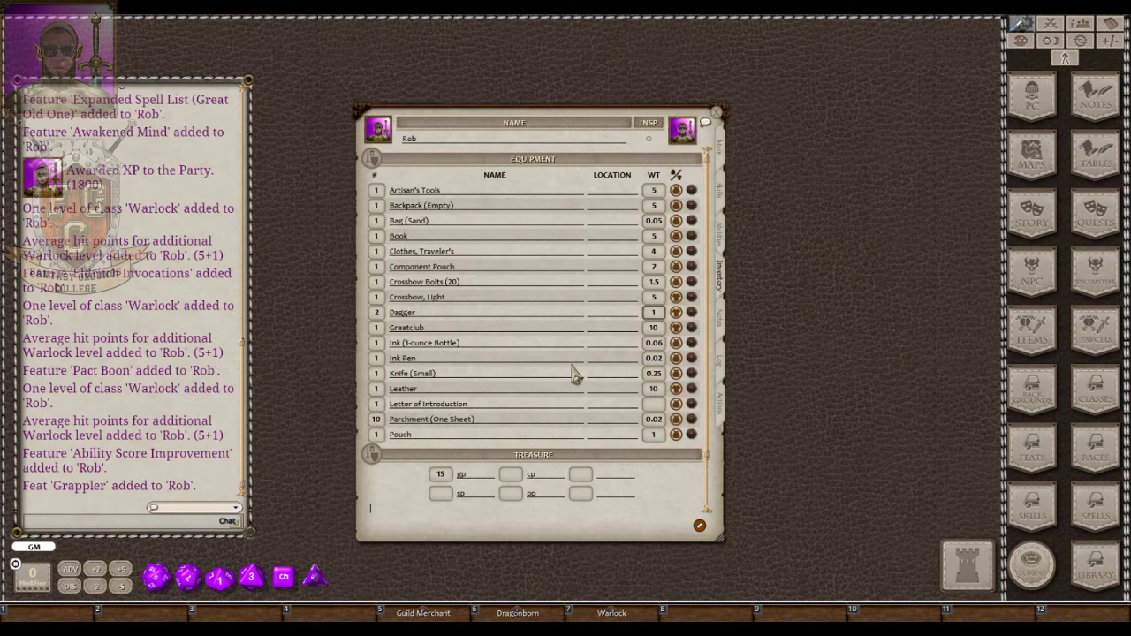
Set the weight of the Letter of Introduction to 0.01 and check the character's encumbrance.
left_click(655, 404)
type("0.01")
scroll(539, 446, "down", 2)
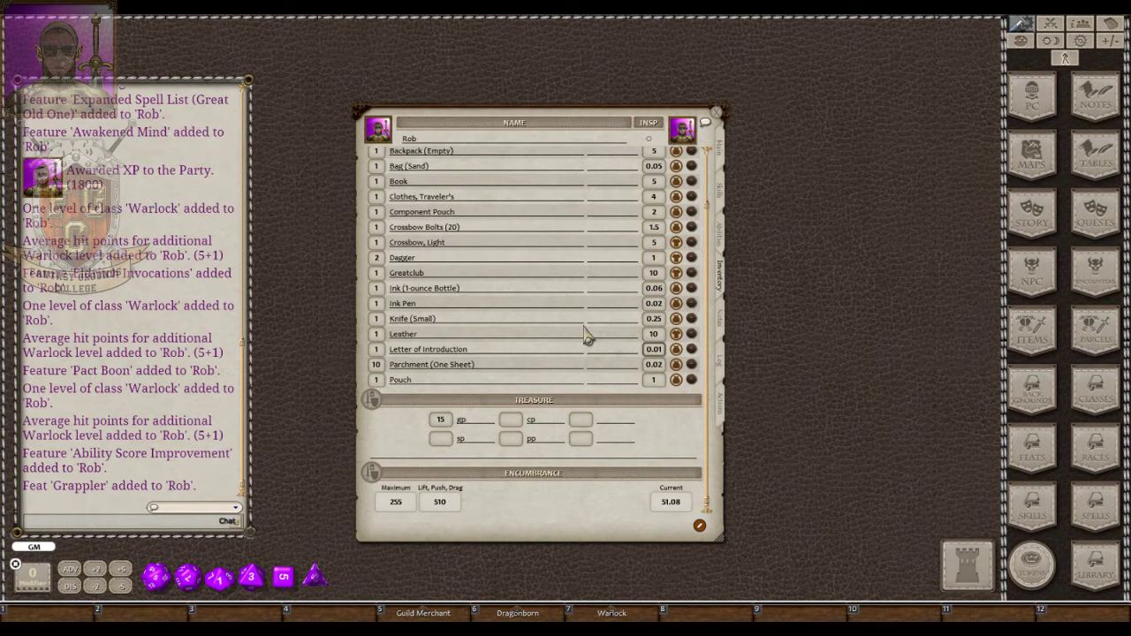
scroll(579, 334, "up", 2)
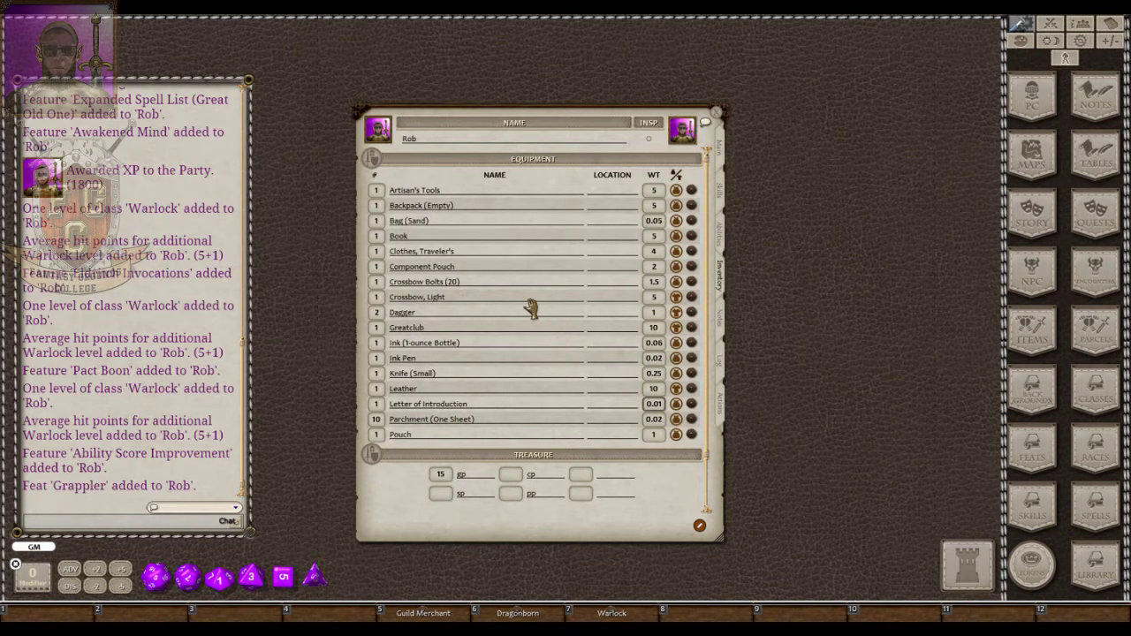
Rename the inventory item "Backpack (Empty)" to "Backpack".
left_click(485, 210)
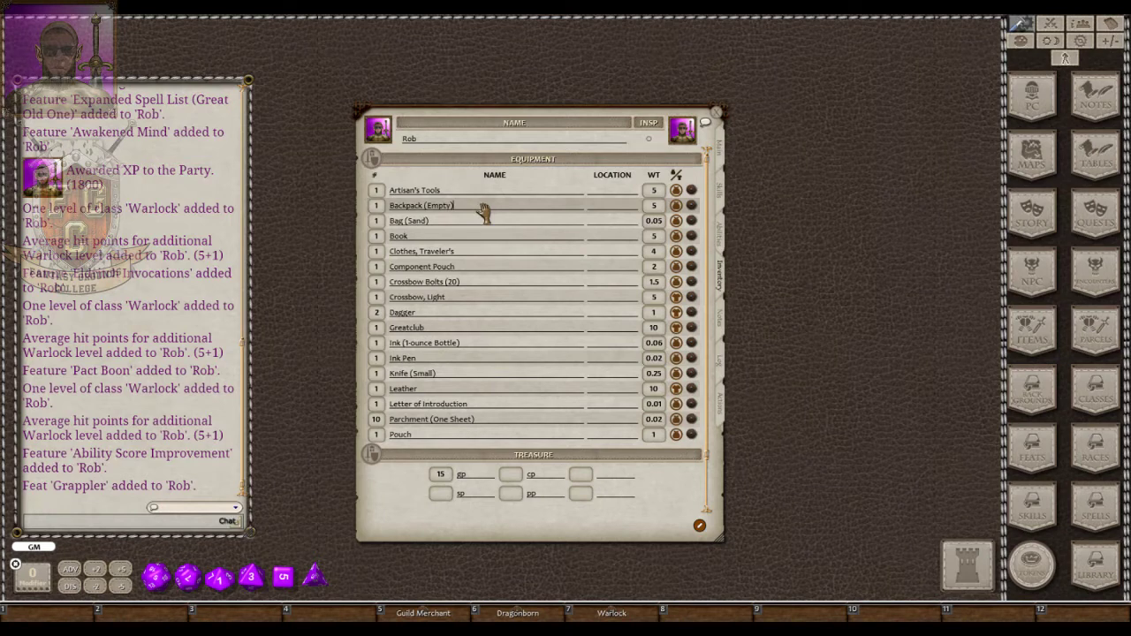
key("BackSpace")
key("BackSpace")
key("BackSpace")
key("BackSpace")
key("BackSpace")
key("BackSpace")
key("BackSpace")
key("BackSpace")
Set the location of Artisan's Tools, Bag (Sand) and Book to "Backpack".
left_click(600, 193)
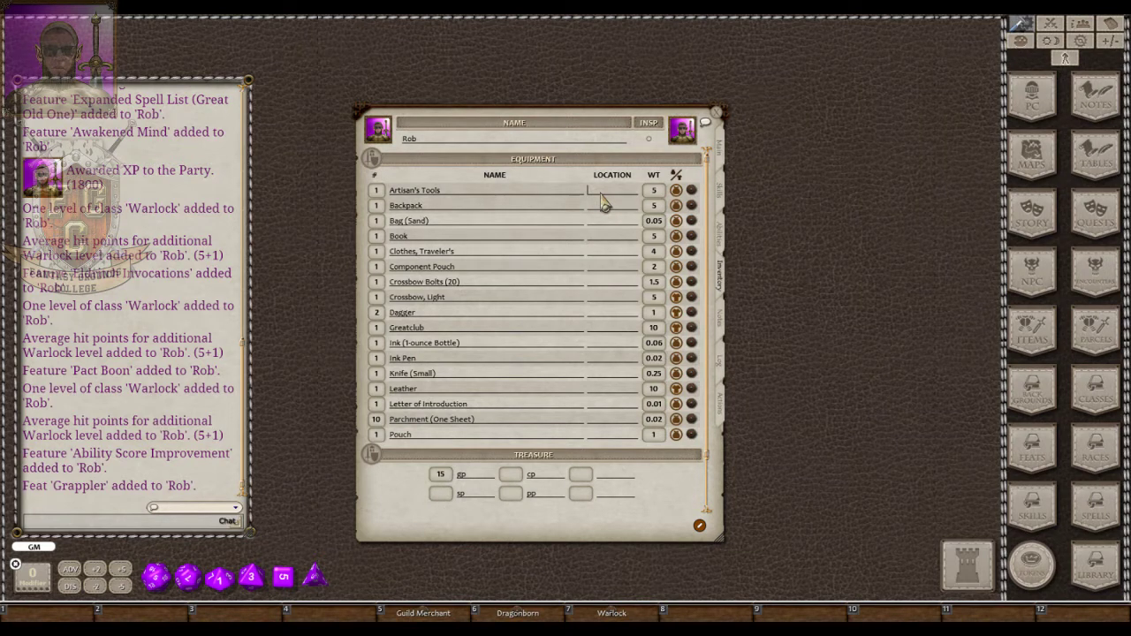
type("Backpack")
left_click(606, 206)
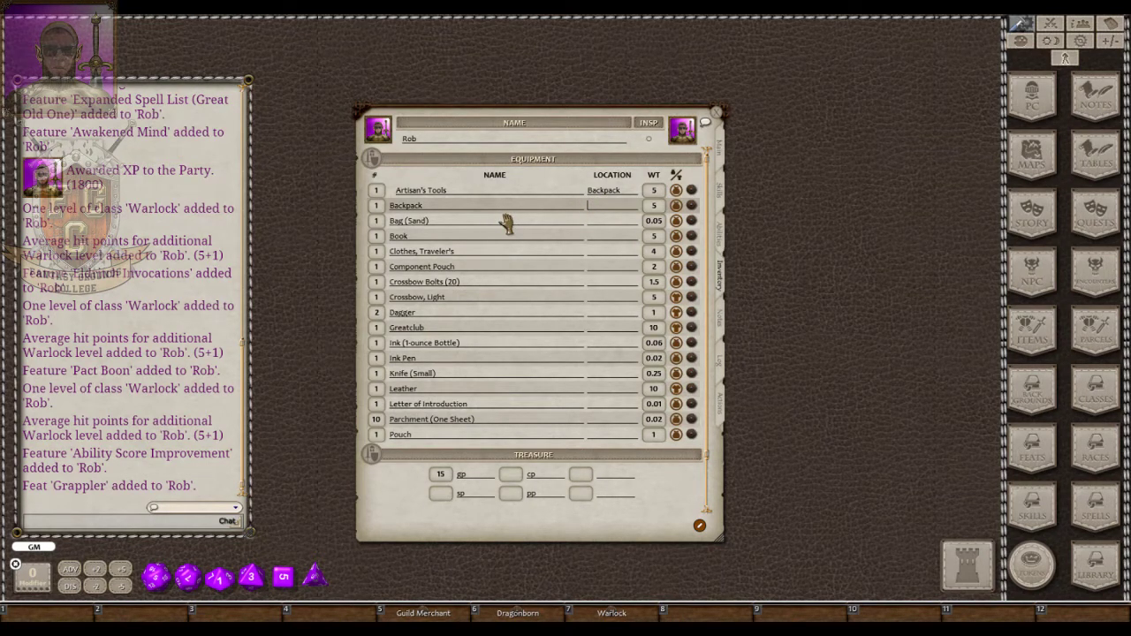
left_click(605, 224)
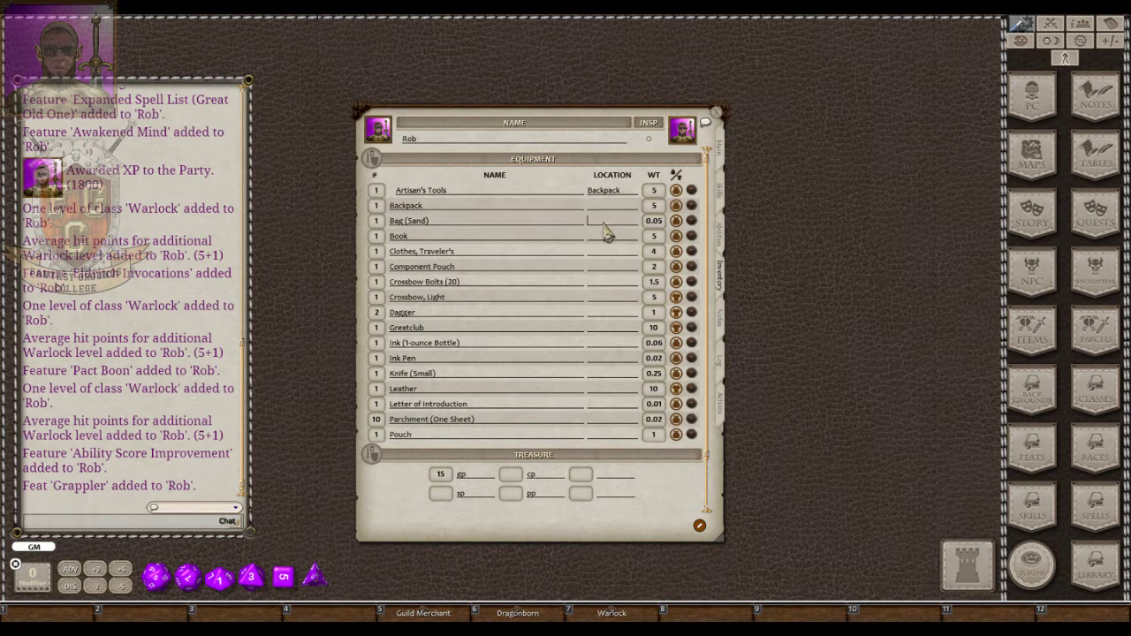
type("Backpack")
left_click(609, 239)
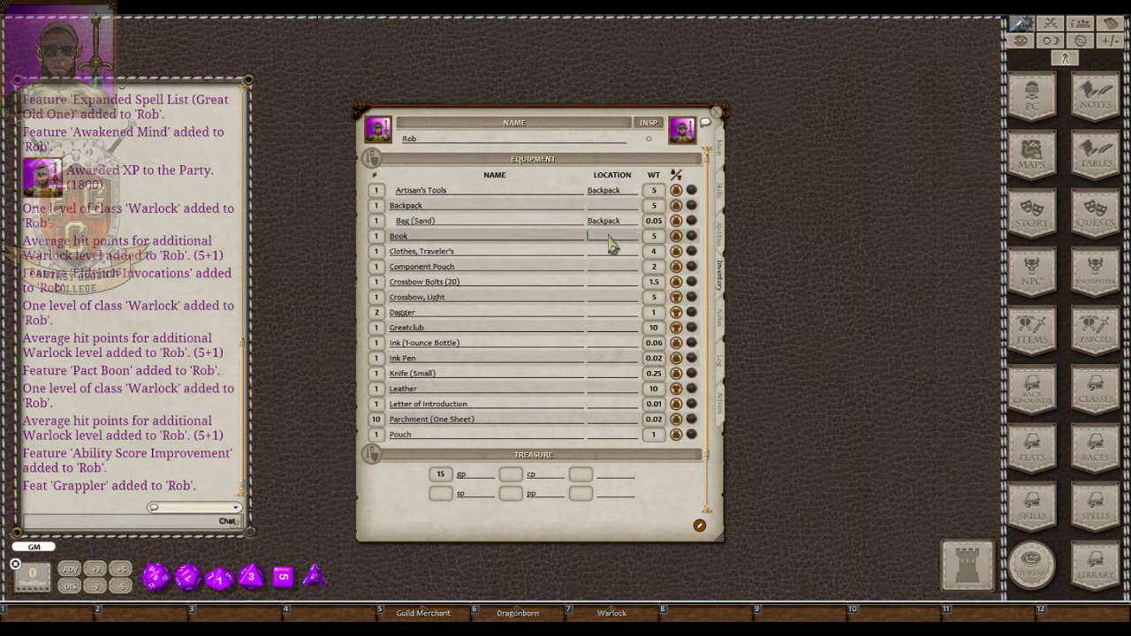
type("Backpack")
Set the location of Ink (1-ounce Bottle), Ink Pen and Knife (Small) to "Backpack", leaving the clothes, component pouch and weapons without one.
left_click(612, 256)
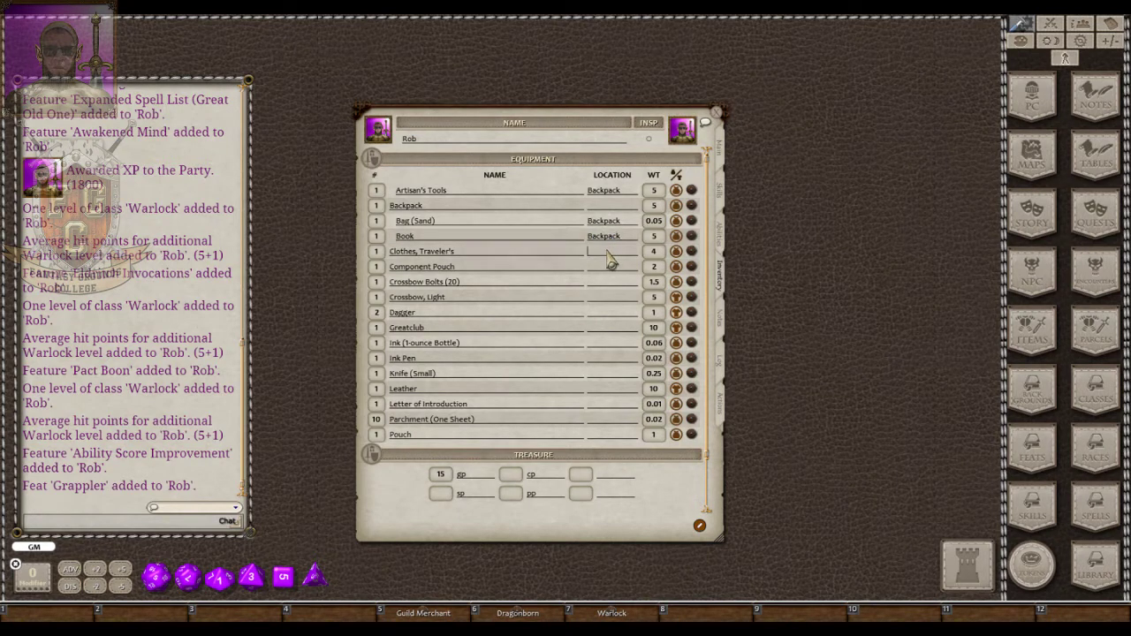
left_click(603, 269)
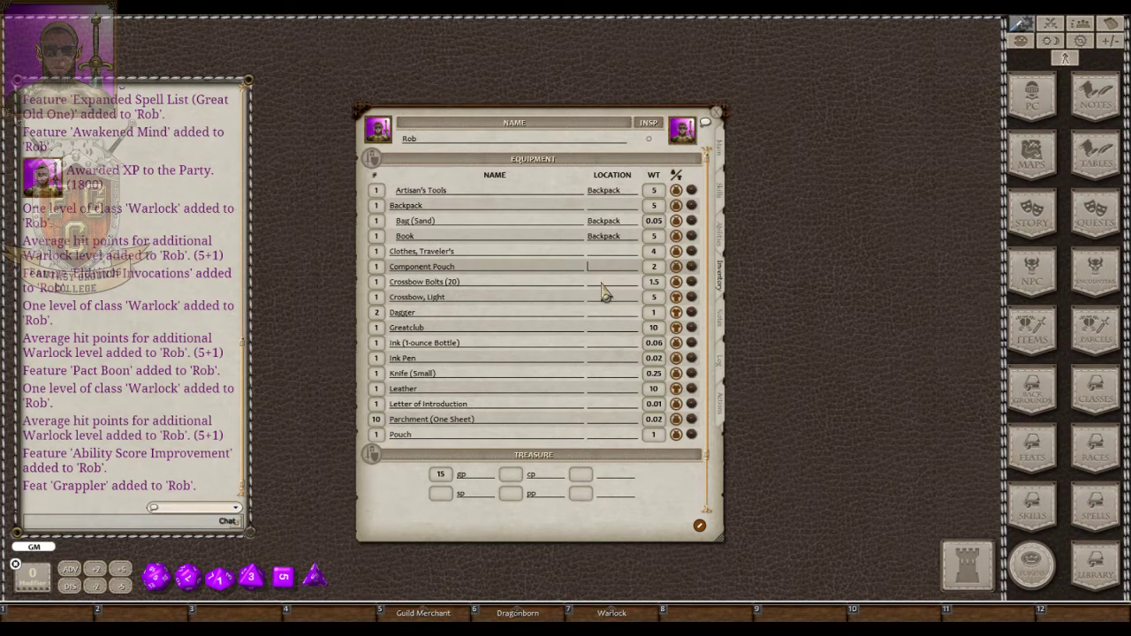
key("Down")
key("Down")
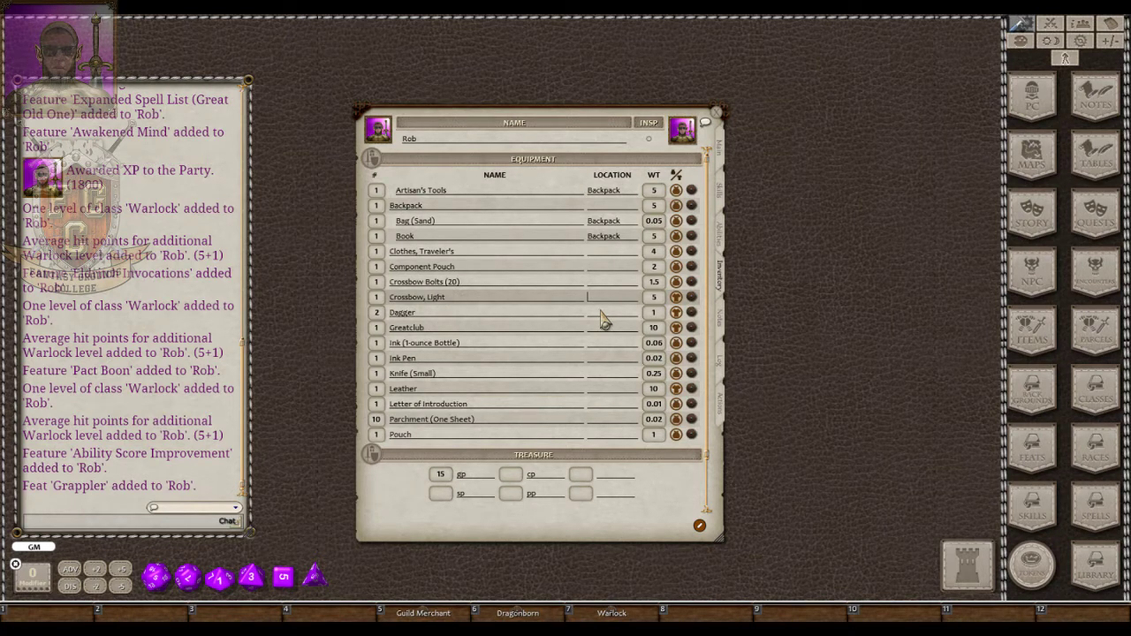
key("Down")
key("Down")
key("Down")
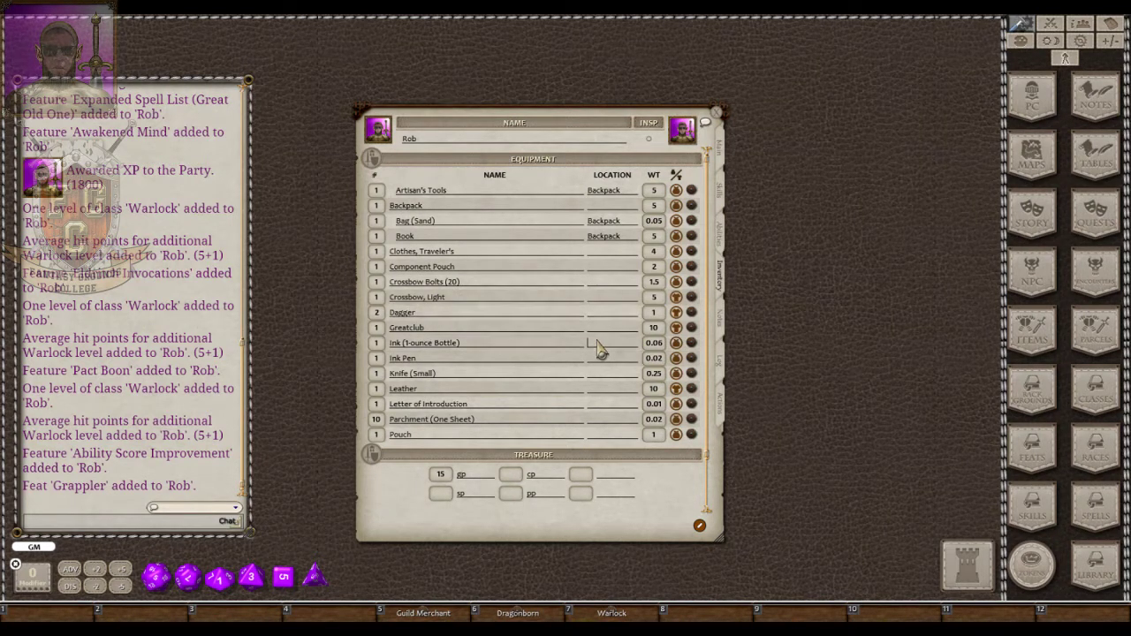
type("Backpack")
key("Down")
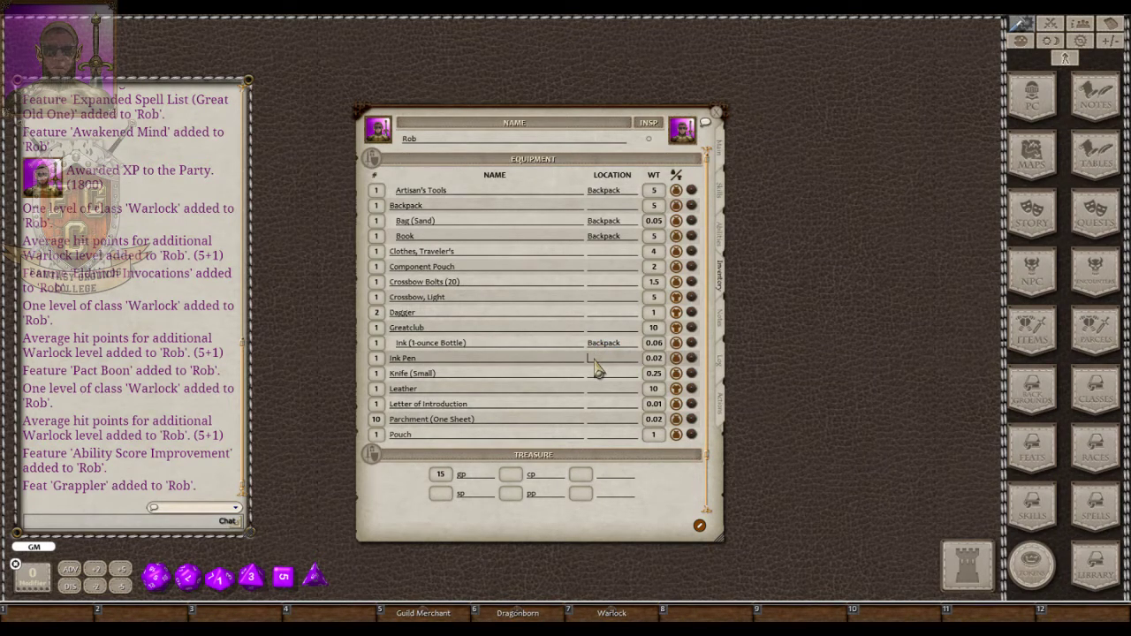
type("Backpack")
key("Down")
type("B")
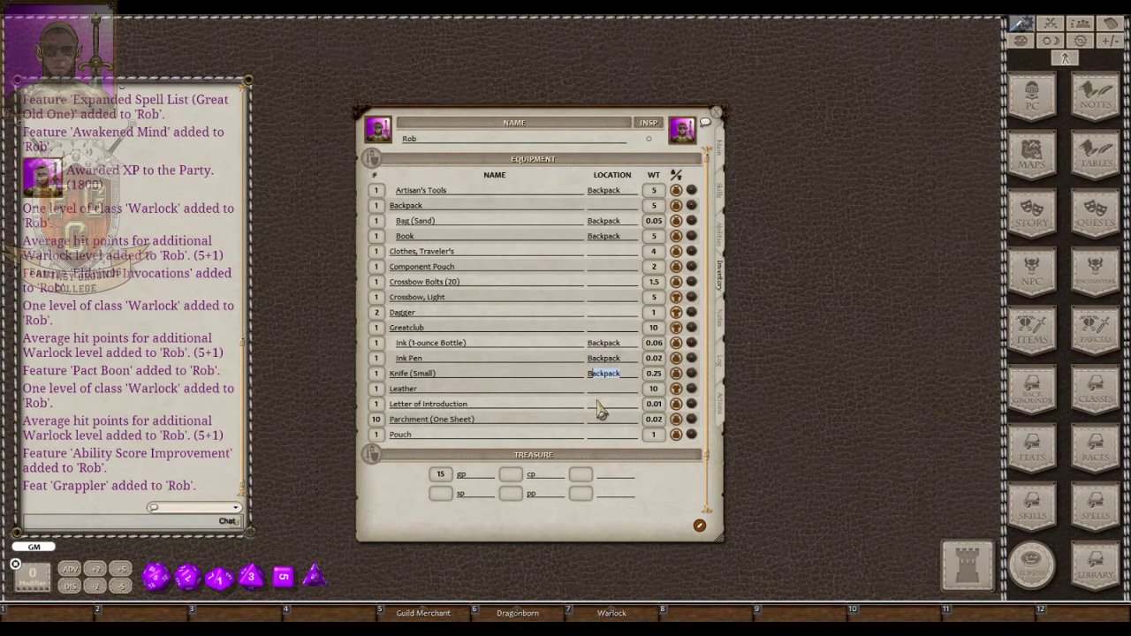
Set the location of the Letter of Introduction and Parchment (One Sheet) to "Backpack".
left_click(599, 408)
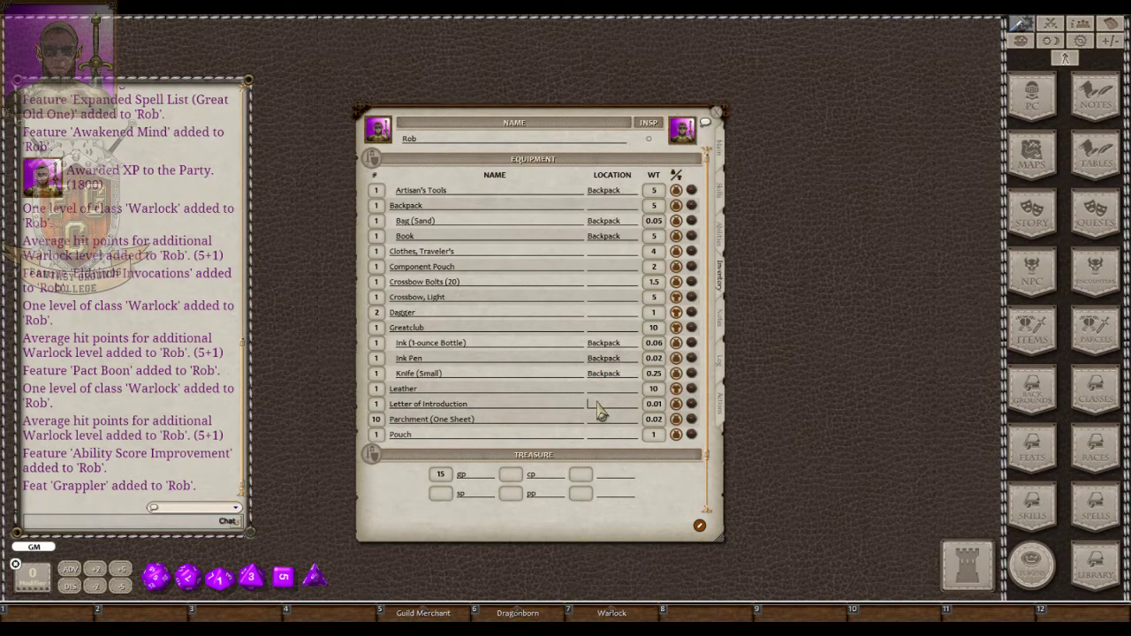
type("B")
left_click(603, 421)
type("B")
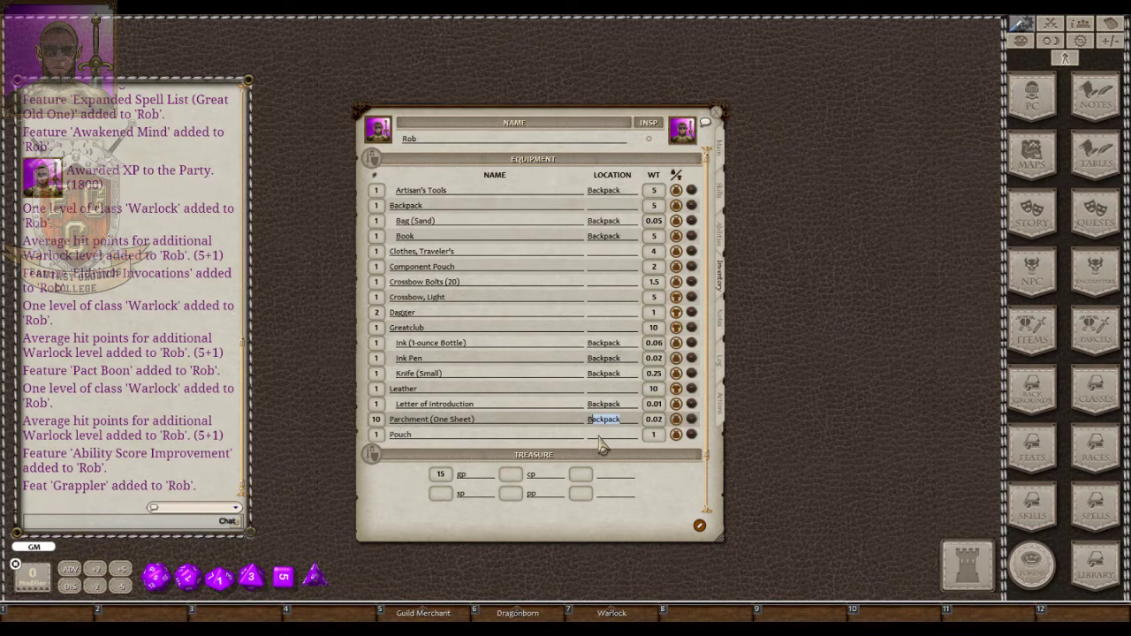
left_click(598, 437)
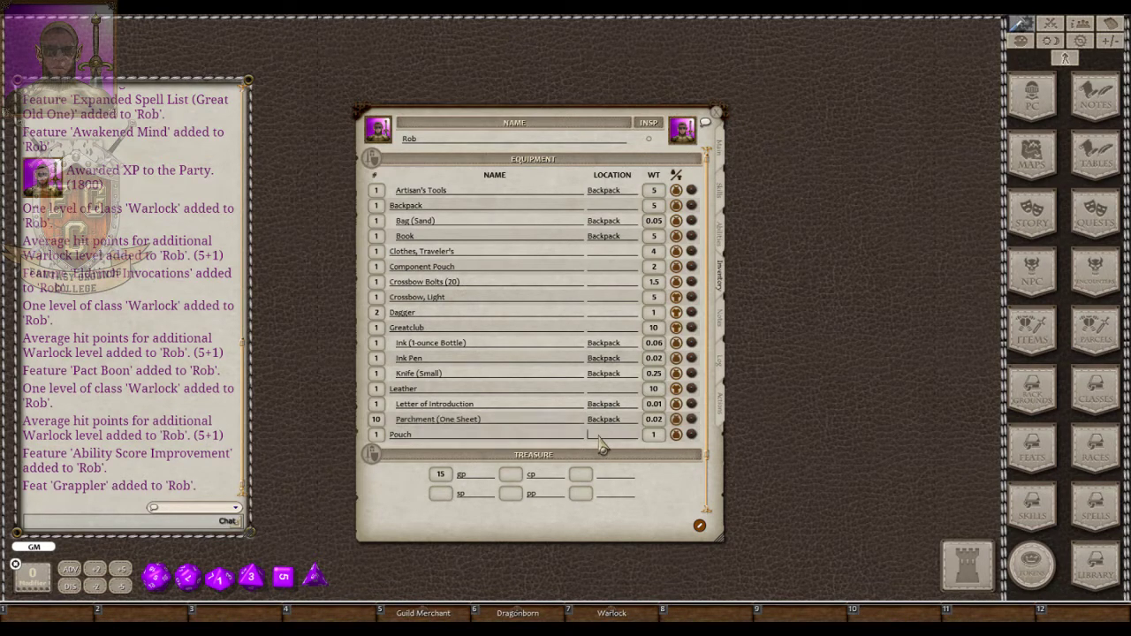
left_click(454, 302)
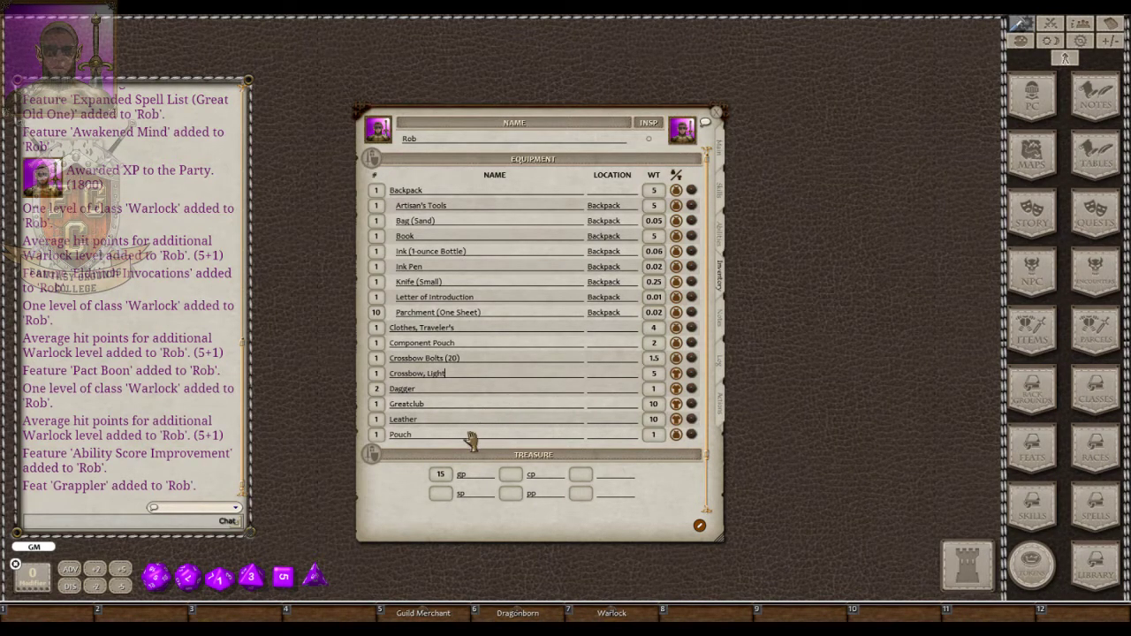
Set the location of the Leather armor to "Worn".
left_click(616, 421)
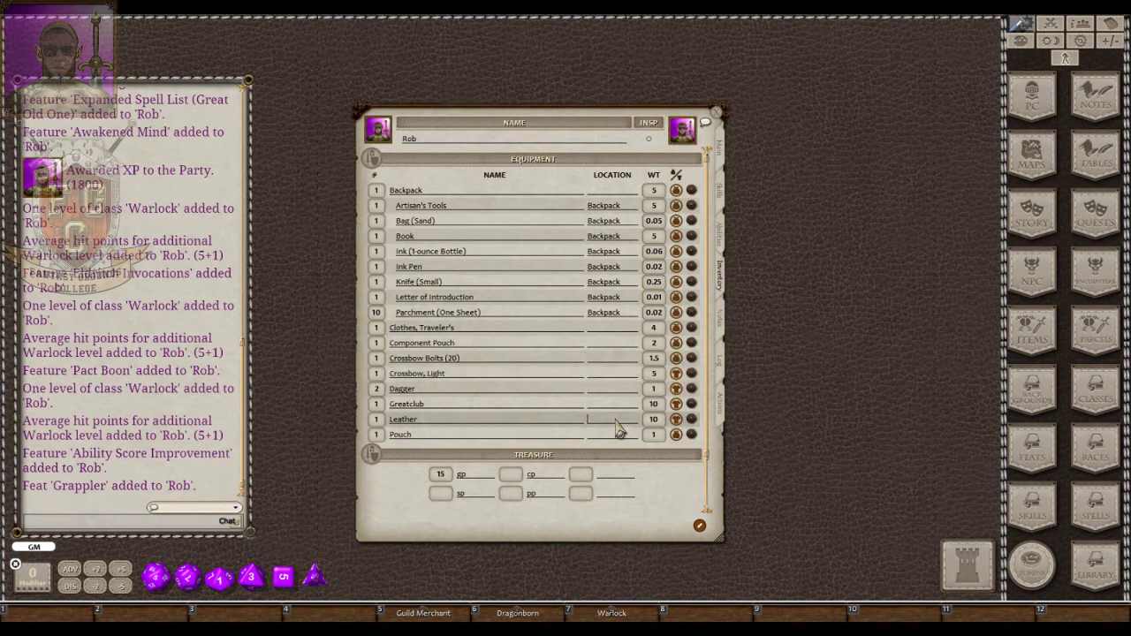
type("Worn")
left_click(606, 403)
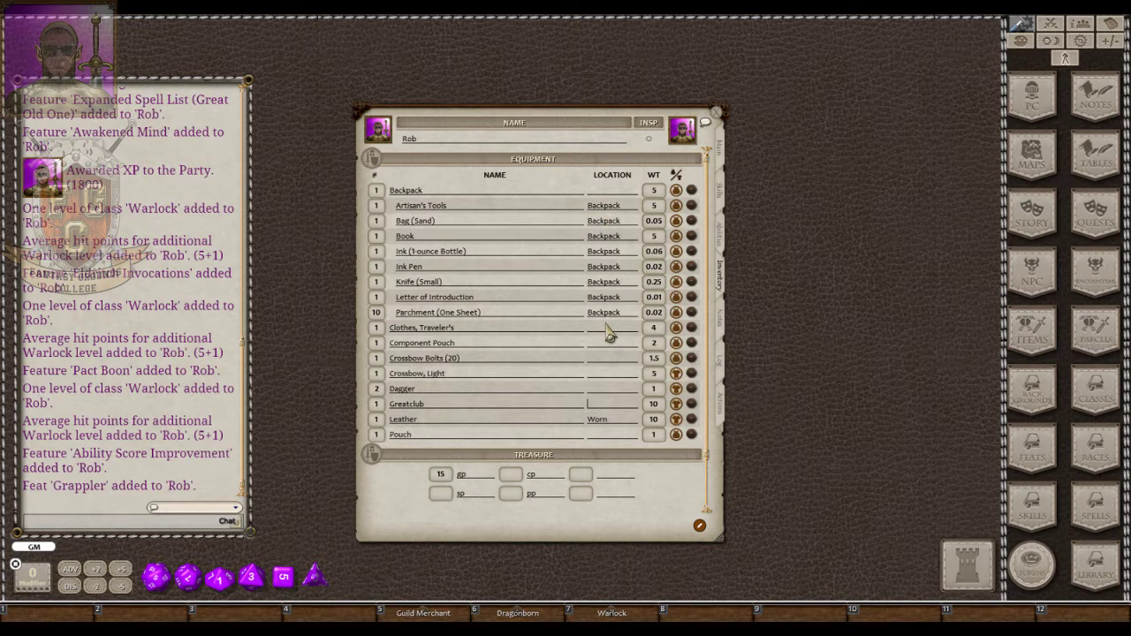
Check the character's encumbrance and mark the Backpack with its contents as Not Carried.
scroll(621, 433, "down", 2)
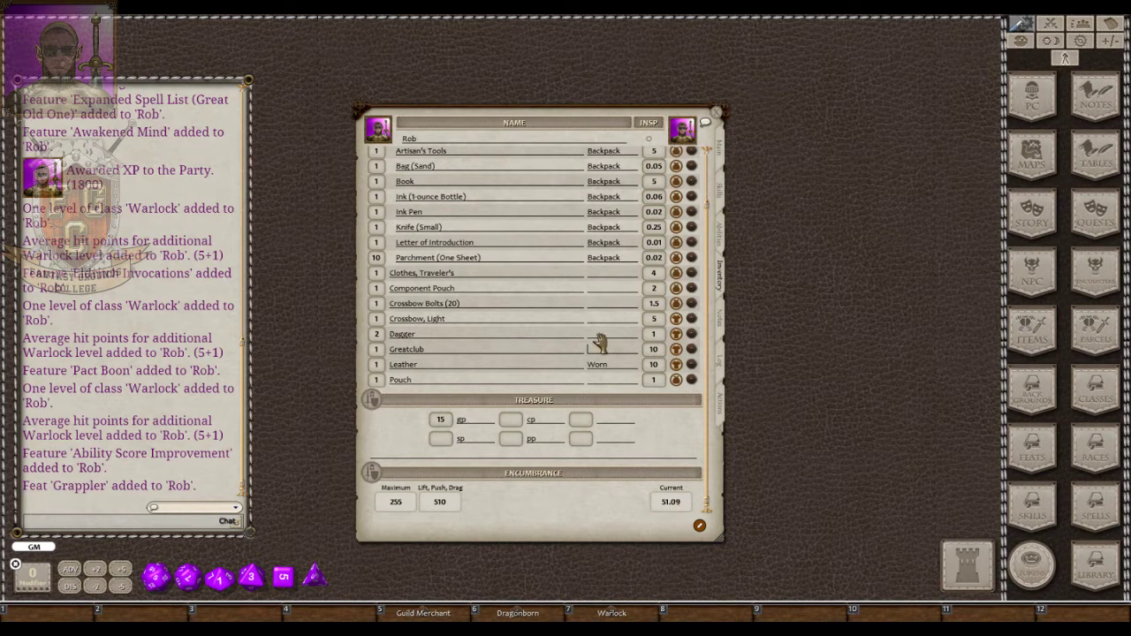
scroll(601, 344, "up", 2)
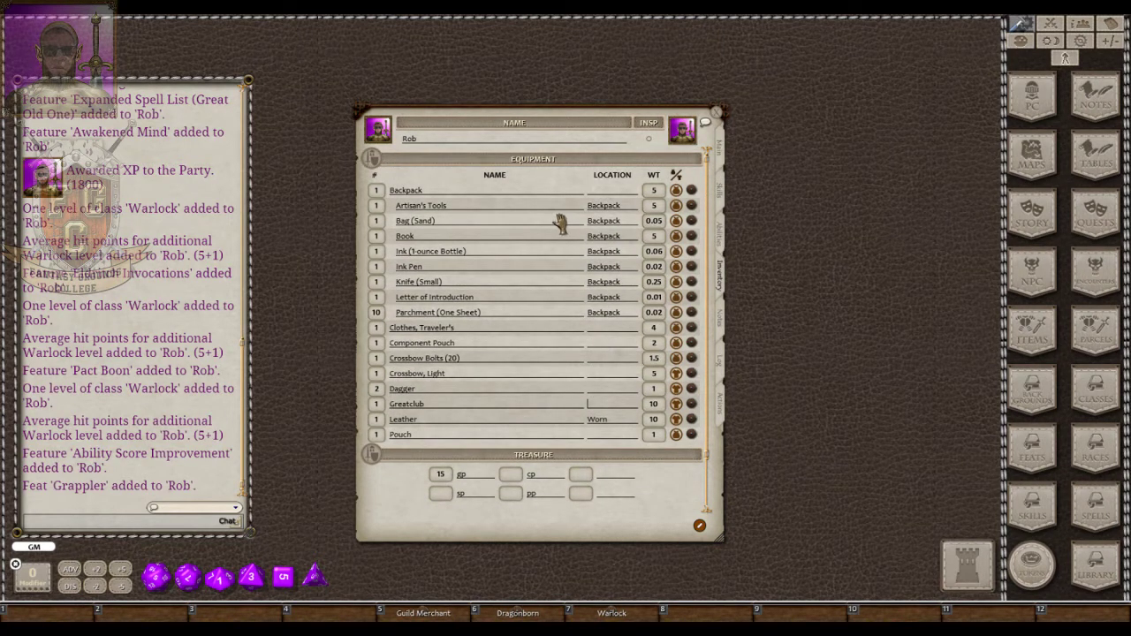
left_click(676, 194)
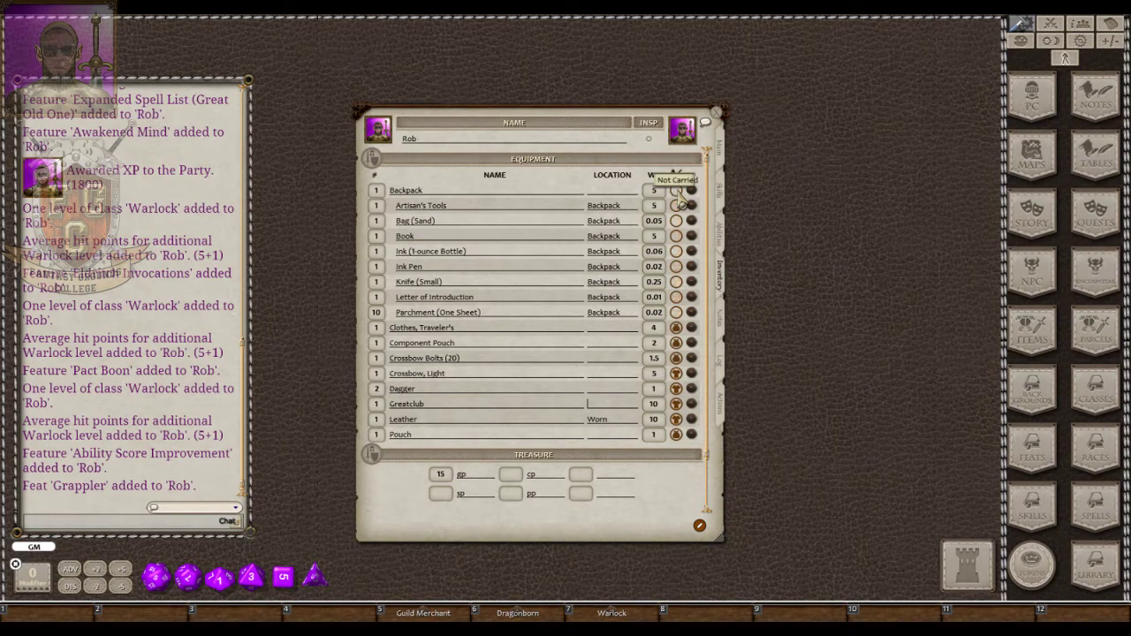
Check the encumbrance with the Backpack not carried, and mark the Backpack and its contents as Carried again.
left_click(676, 194)
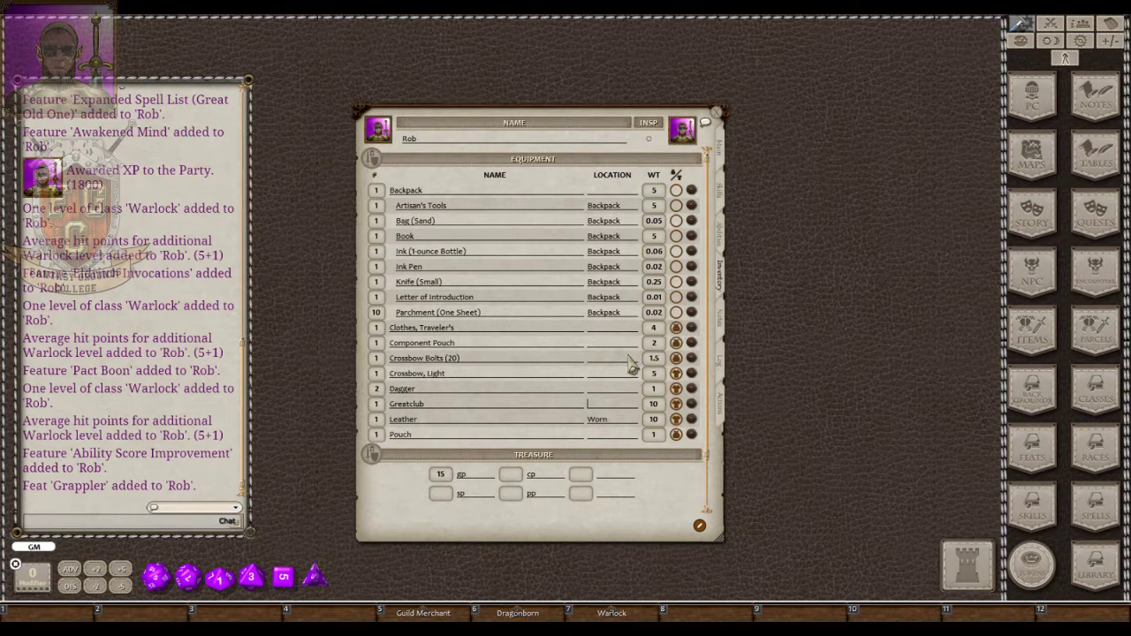
scroll(606, 415, "down", 2)
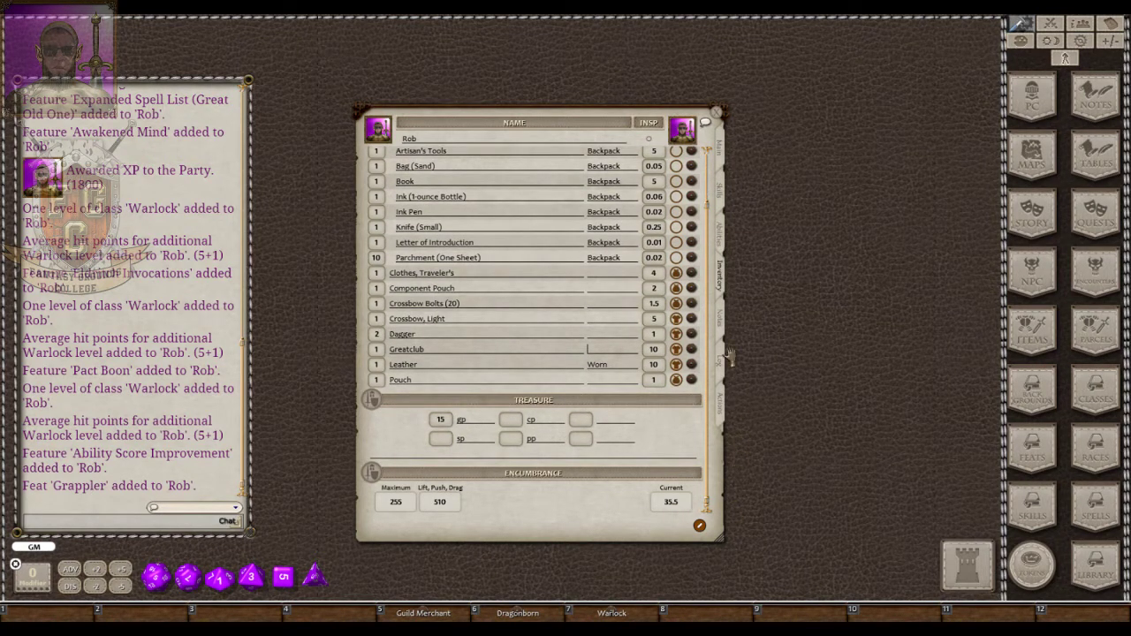
scroll(629, 312, "up", 2)
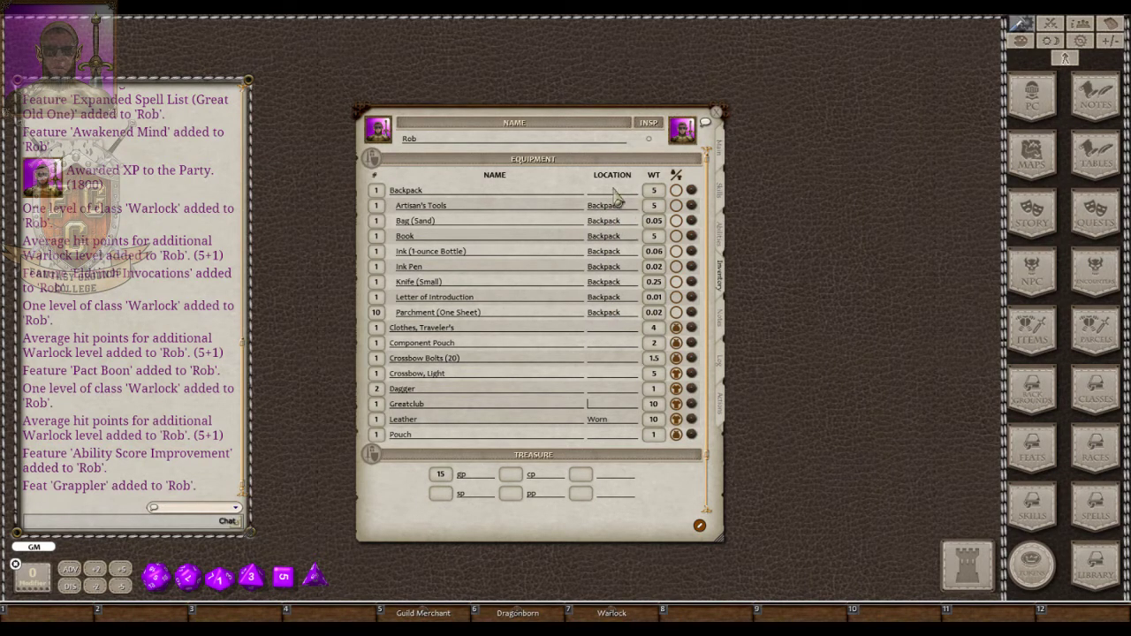
left_click(675, 191)
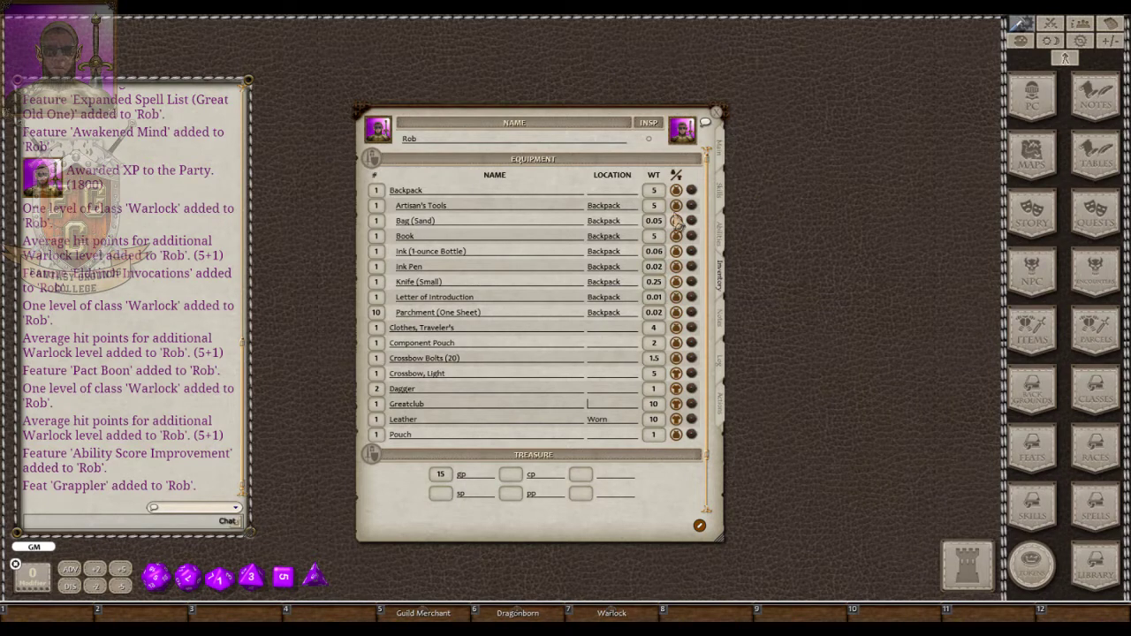
scroll(558, 257, "down", 2)
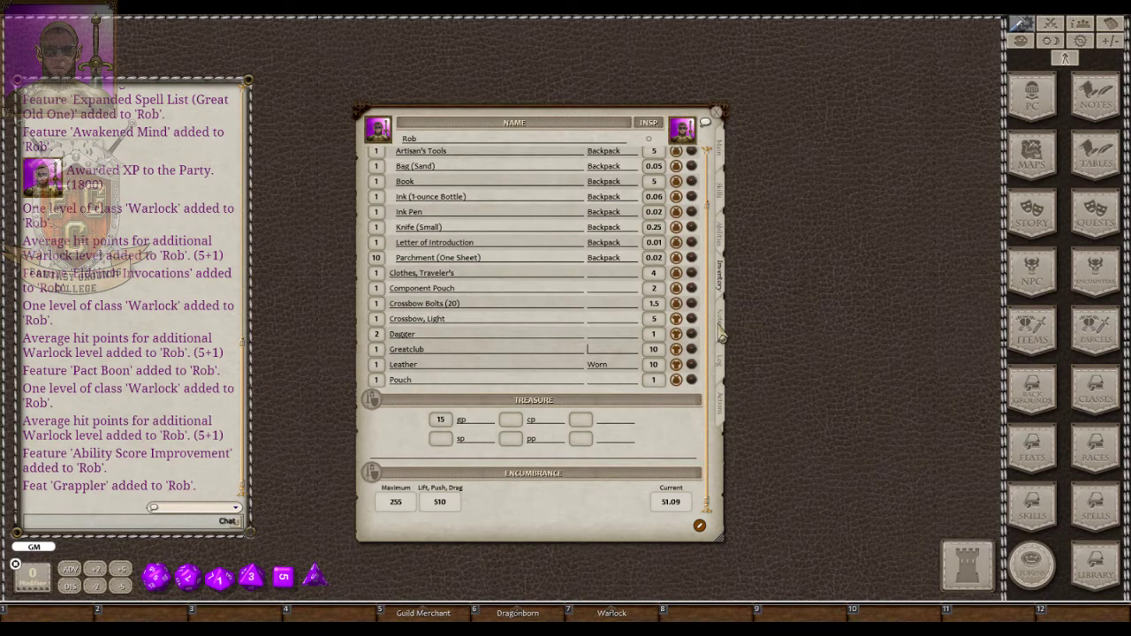
Set the character's age to 25, height to 6' 5" and weight to 280 in the character notes.
left_click(721, 318)
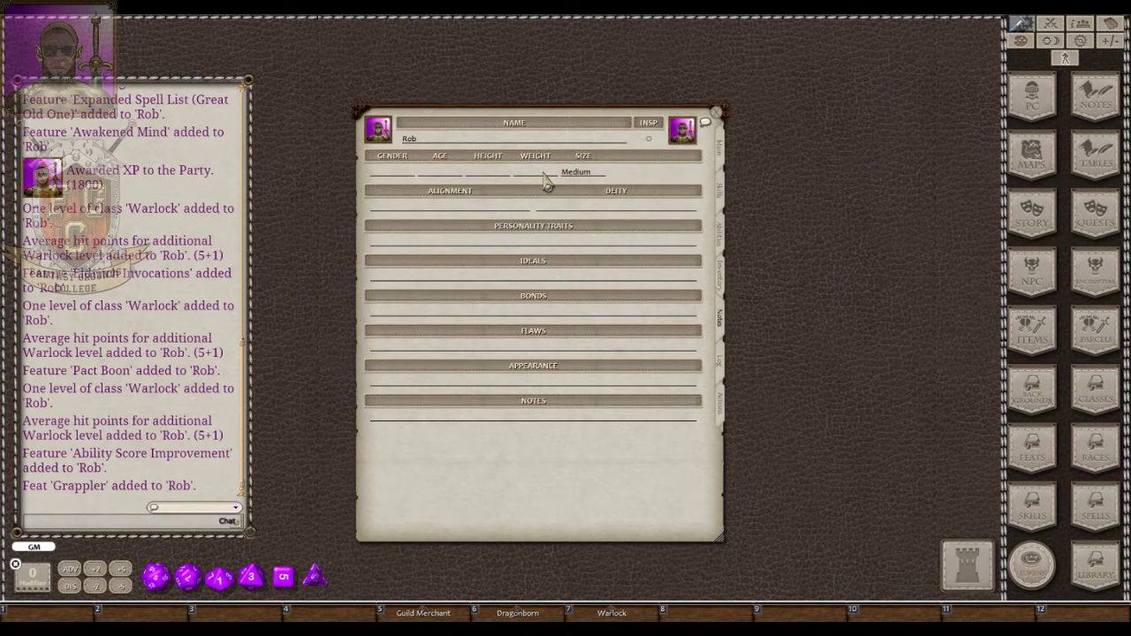
left_click(473, 169)
left_click(534, 176)
type("25")
key("Tab")
type("6")
type("'")
type("5")
type("\"")
type("280")
Set the character's gender to Female and extend the character's name to its feminine form.
type("Fe")
type("male")
type("erta")
Set the character's alignment to "Chaotic Neutral" and the deity to "Doesn't Matter".
type("Cha")
type("otic")
type(" N")
type("eutral")
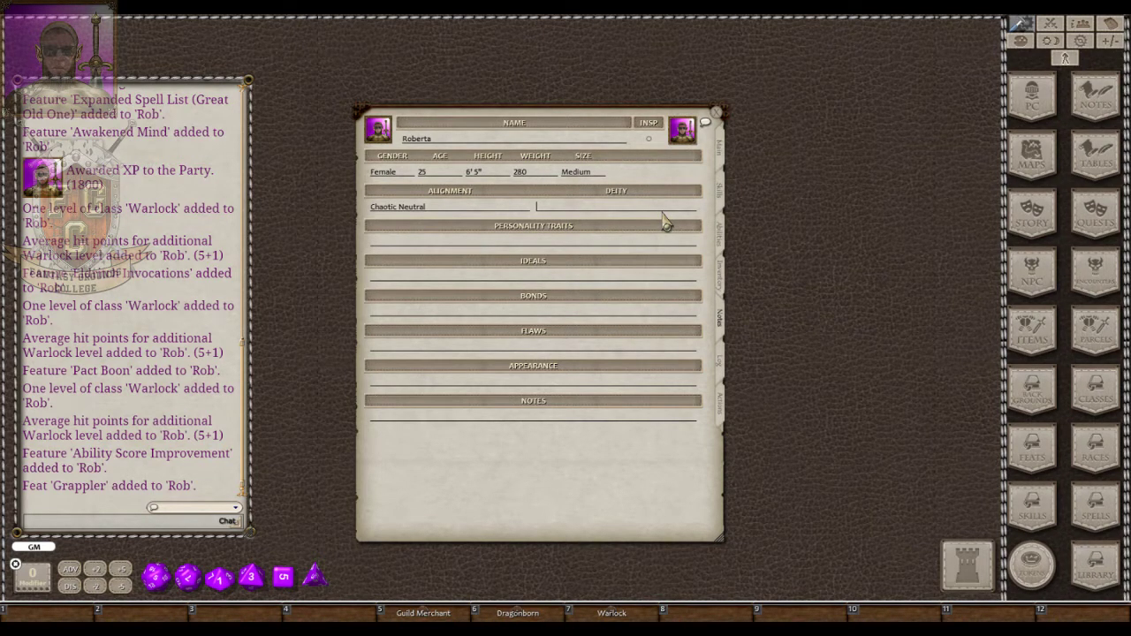
type("Doesn't Matter")
Open the Flaw, Bond, Ideal and Personality Trait tables from the Guild Merchant background, and close the background record.
left_click(422, 613)
scroll(873, 217, "down", 10)
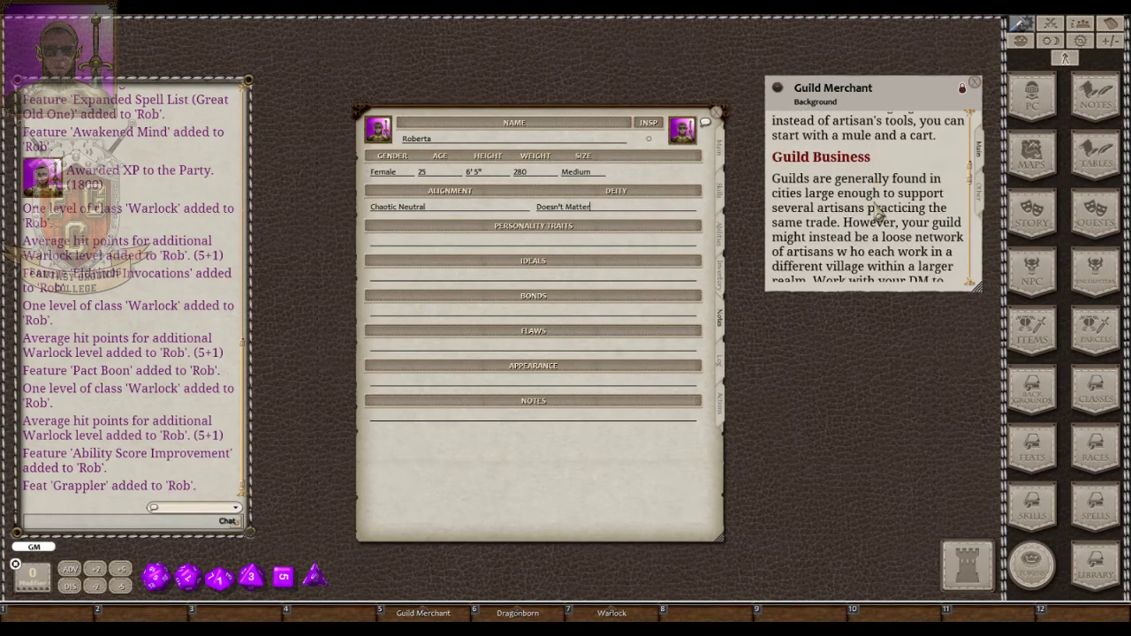
scroll(877, 210, "down", 10)
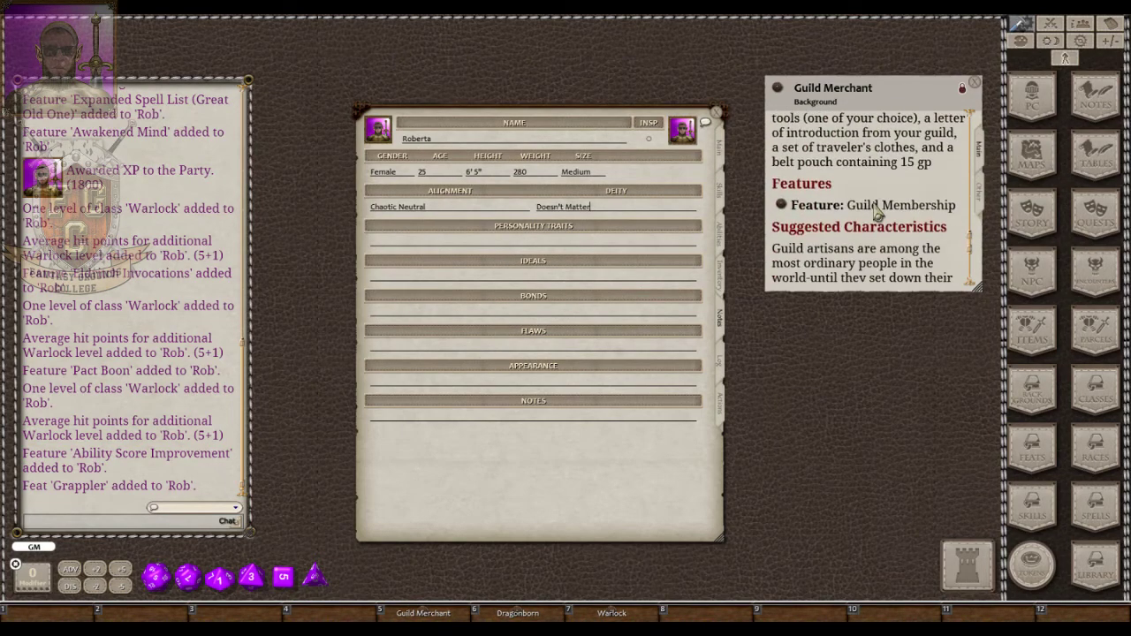
scroll(877, 211, "down", 5)
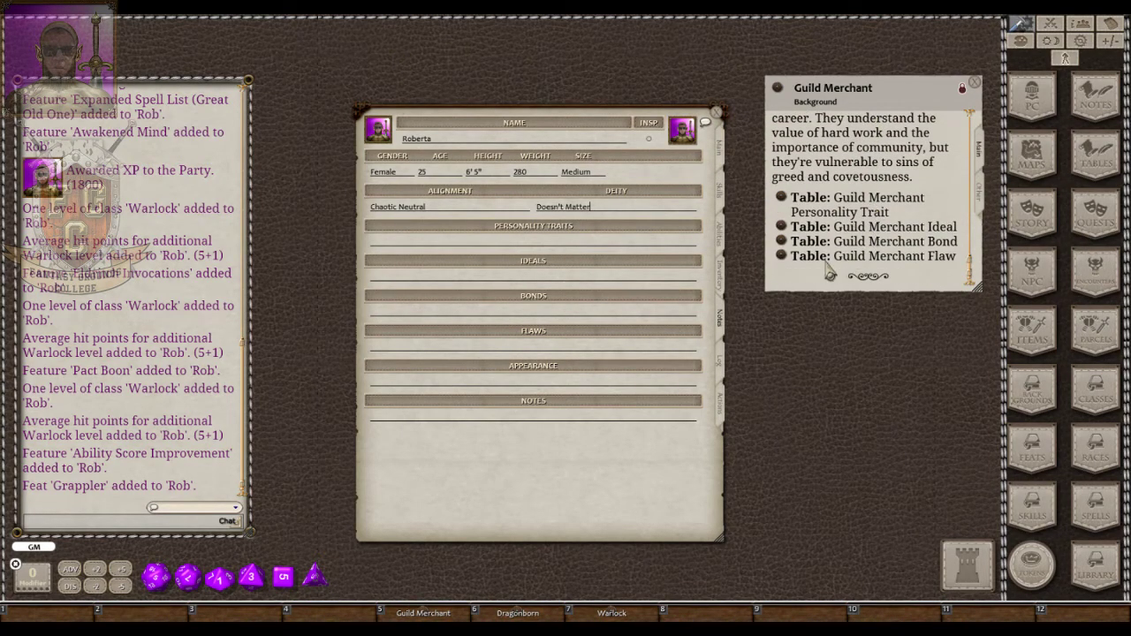
left_click(781, 256)
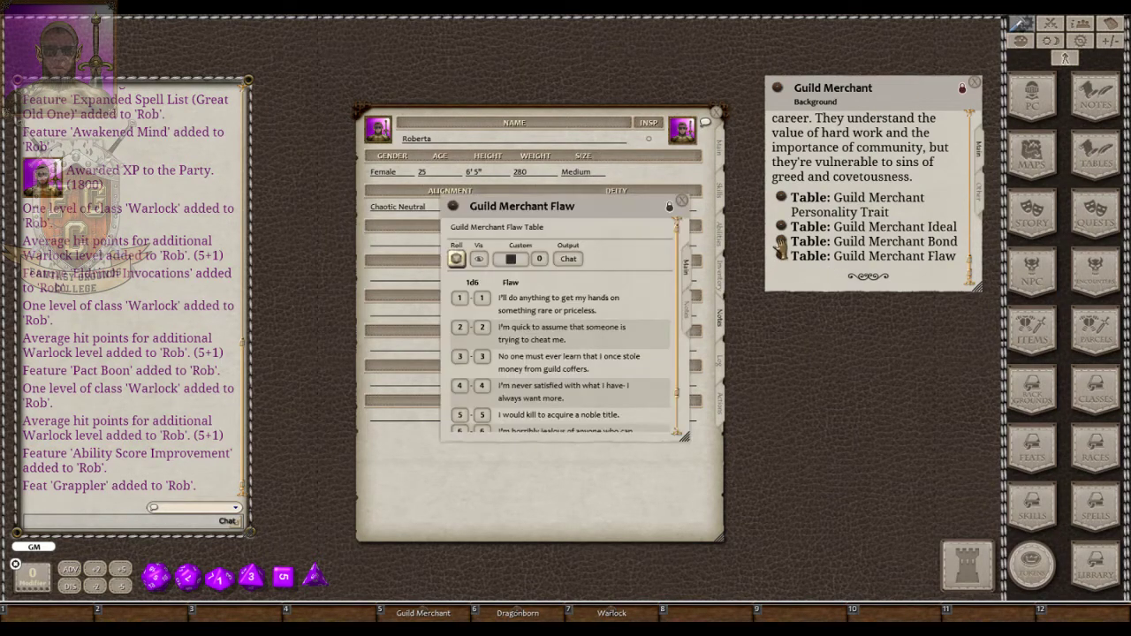
left_click(781, 242)
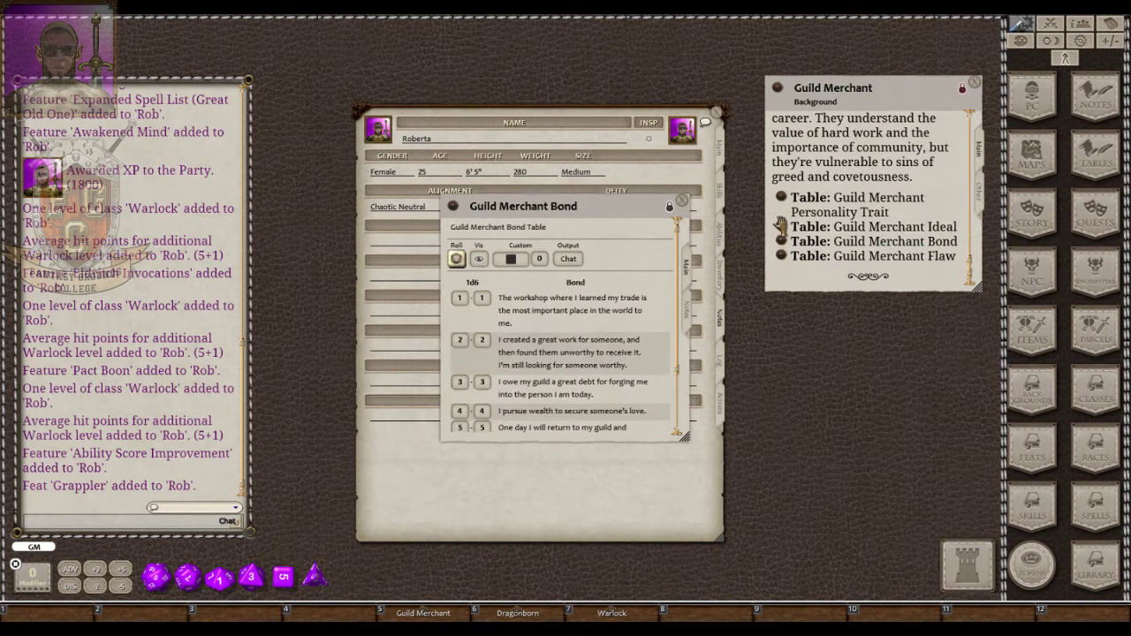
left_click(781, 226)
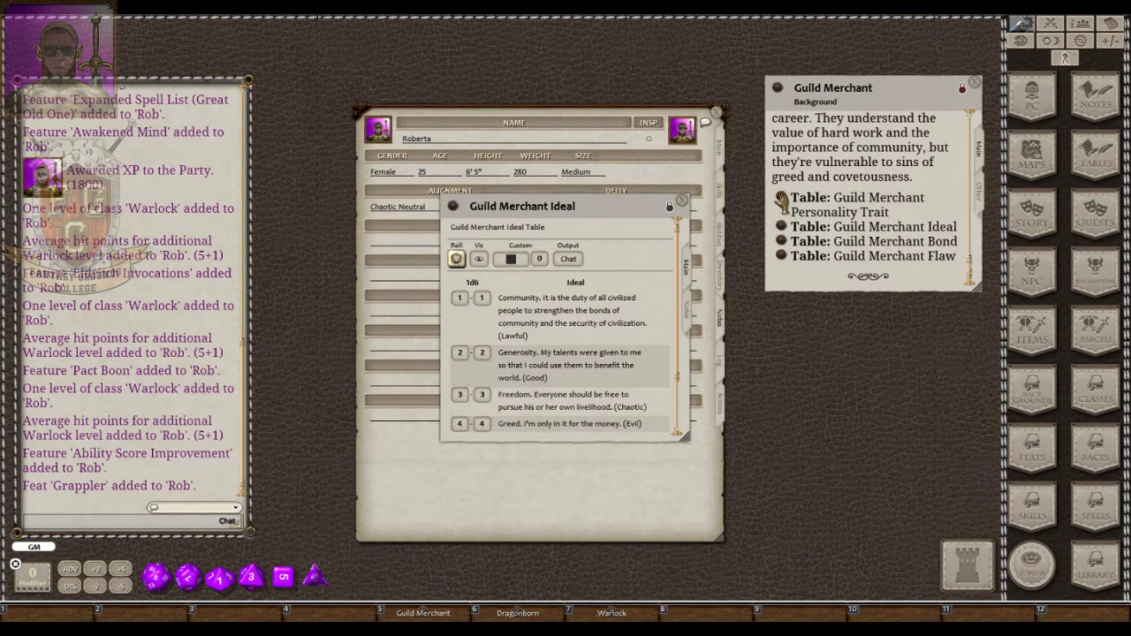
left_click(781, 198)
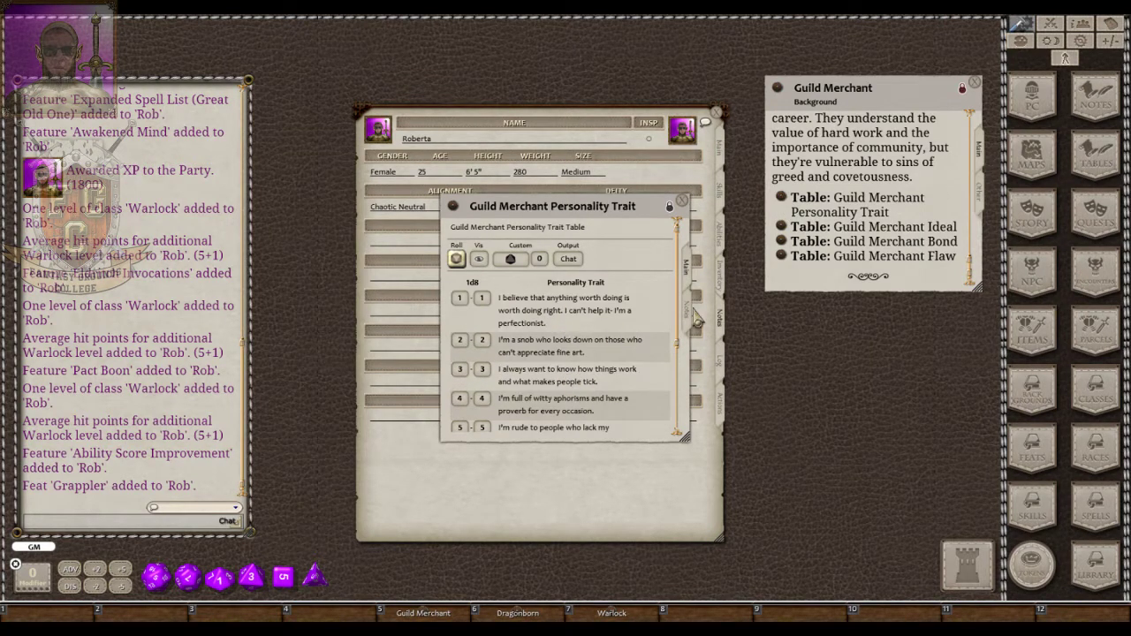
left_click(974, 82)
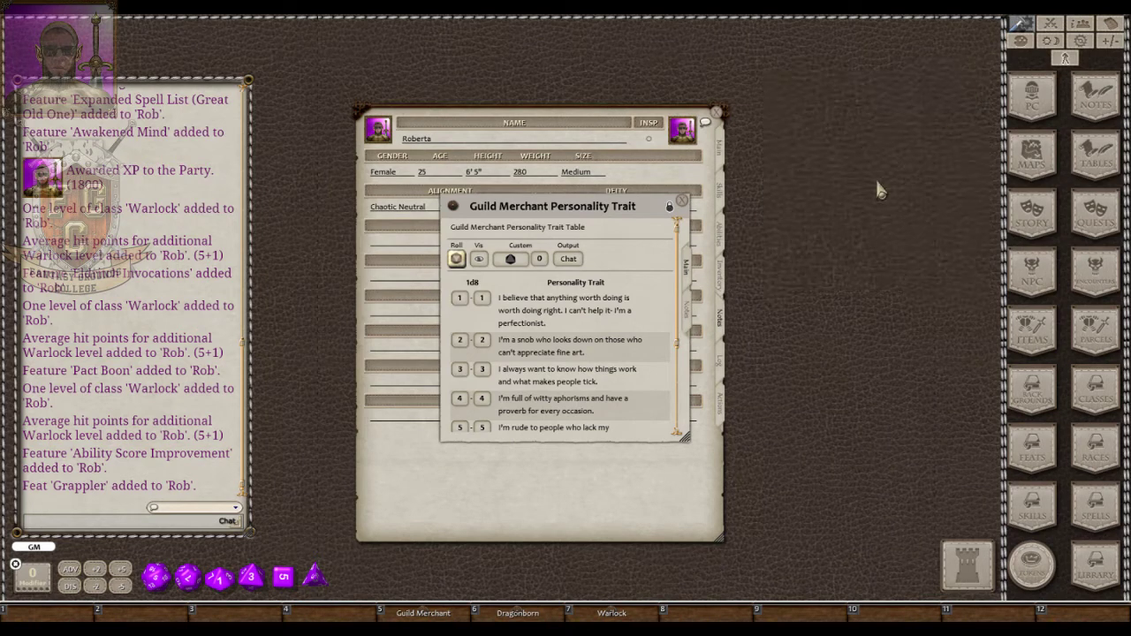
Copy the first Guild Merchant personality trait, about being a perfectionist, into the character's Personality Traits and close its table.
scroll(568, 347, "down", 2)
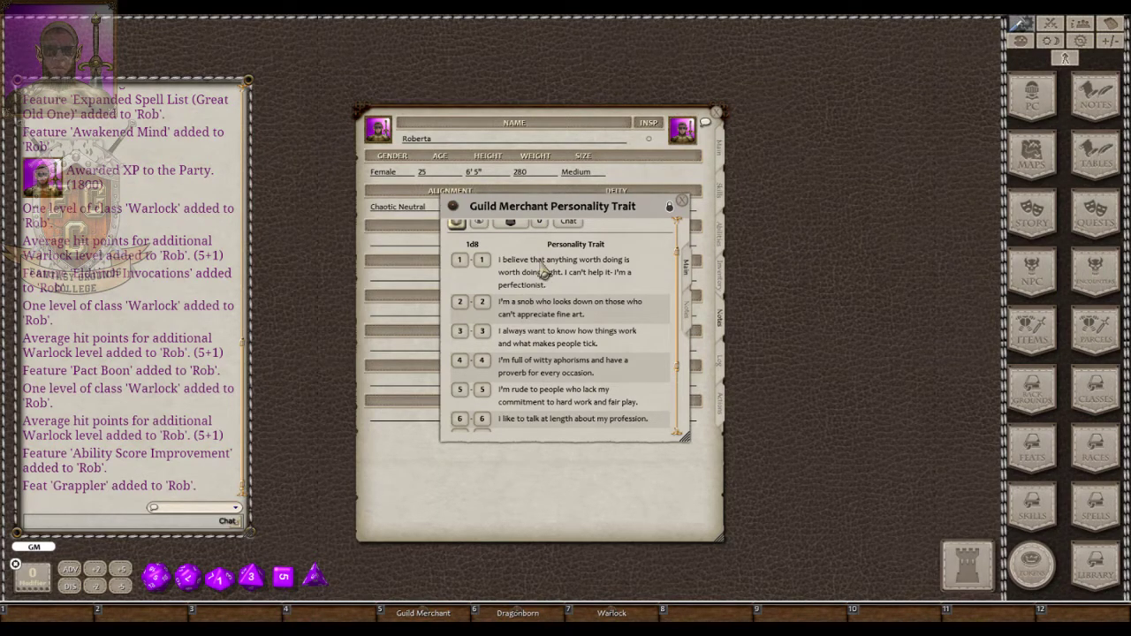
left_click(395, 113)
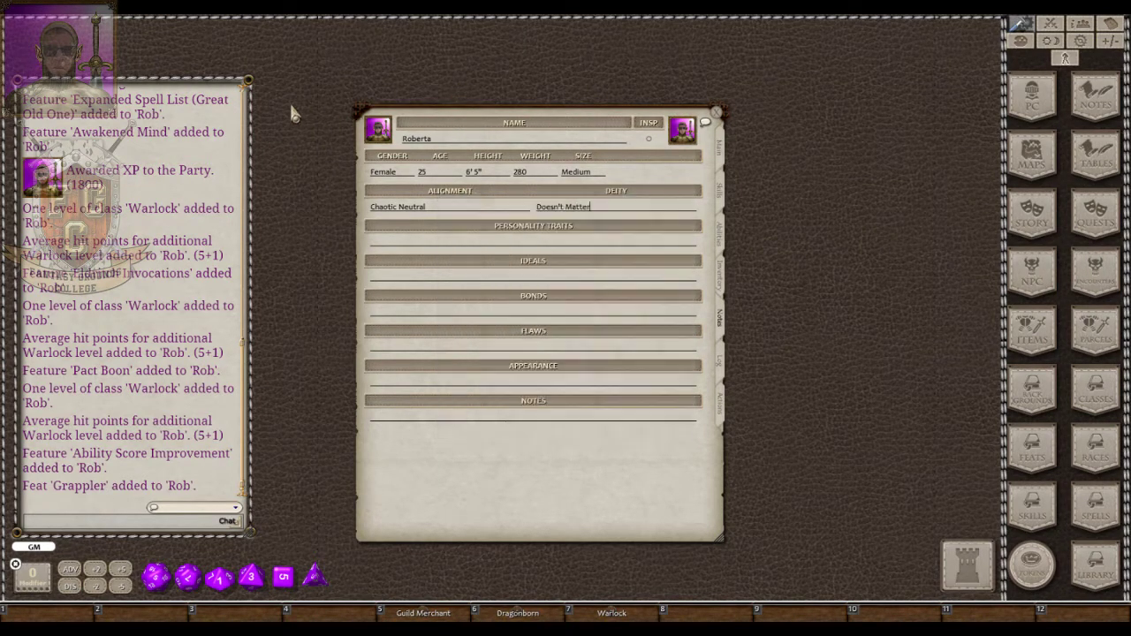
left_click_drag(458, 116, 184, 106)
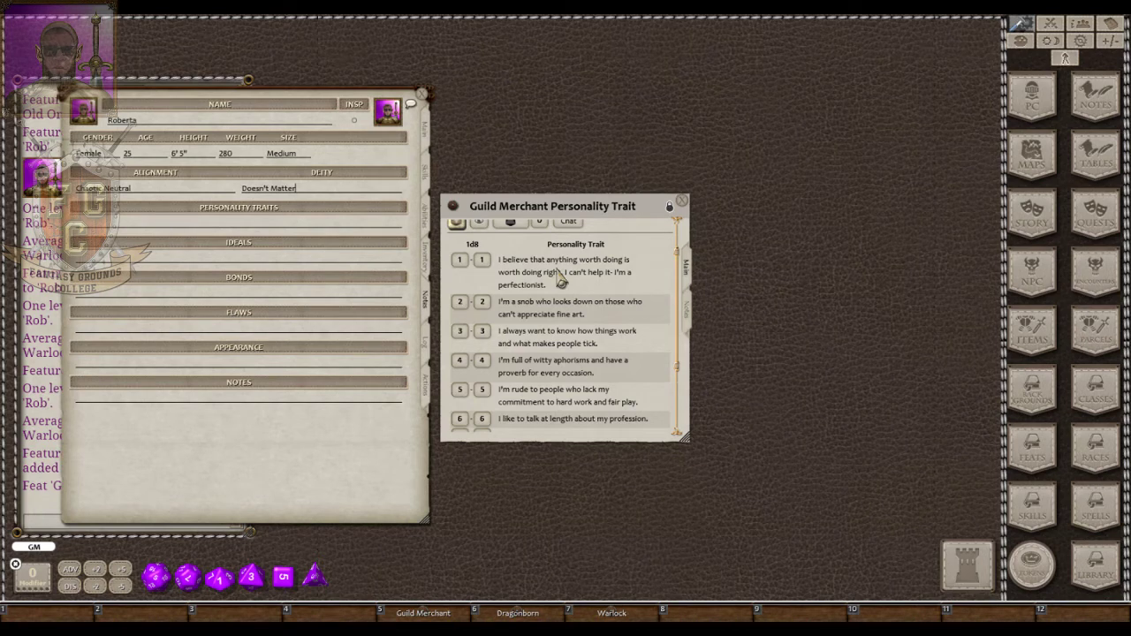
left_click_drag(559, 278, 229, 231)
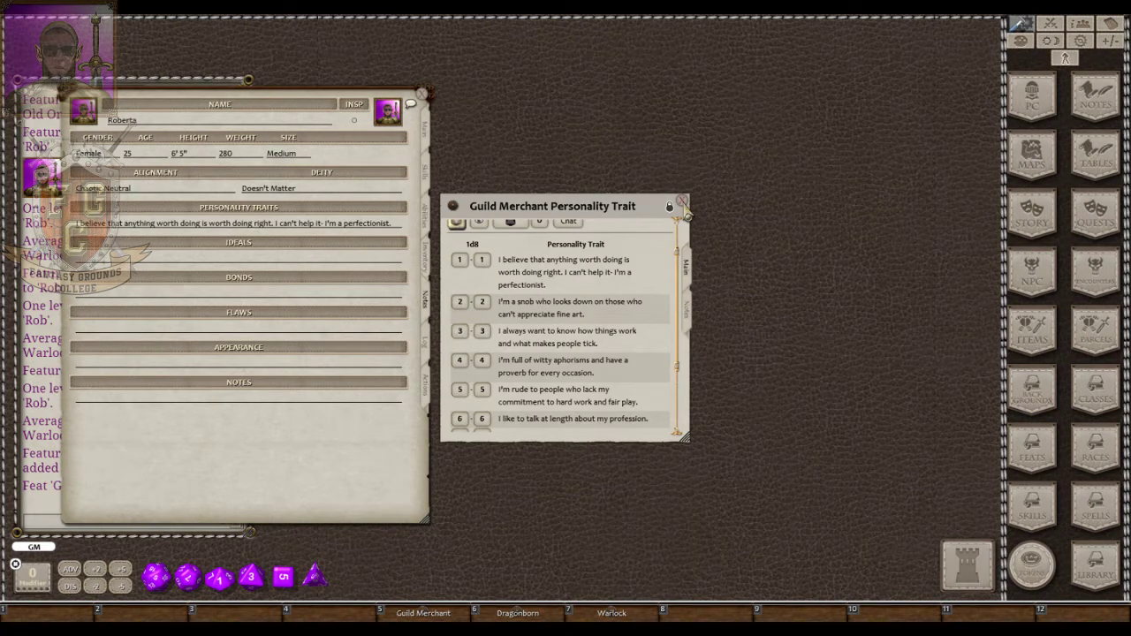
left_click(683, 204)
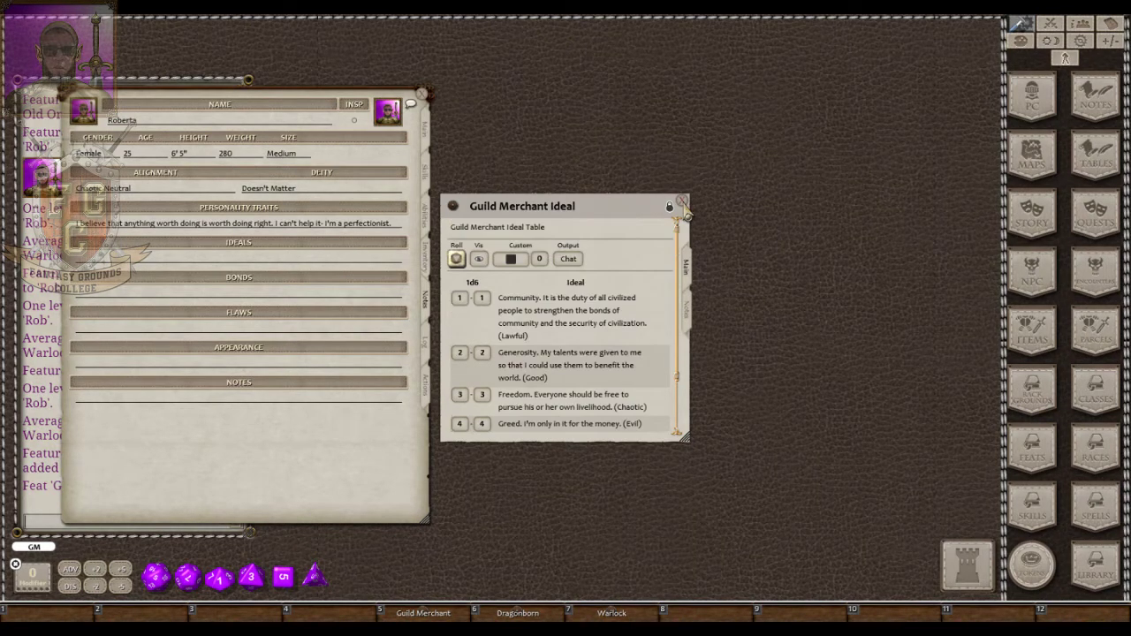
Roll on the Guild Merchant Ideal, Bond and Flaw tables, outputting to chat and closing each table.
left_click(456, 259)
left_click(682, 204)
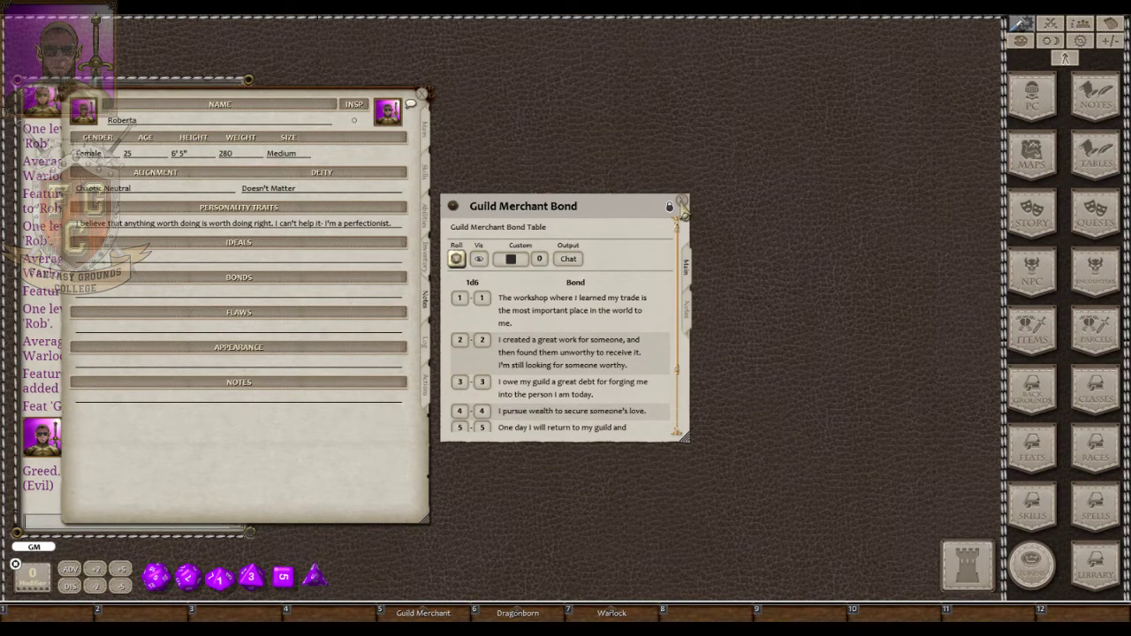
left_click(456, 259)
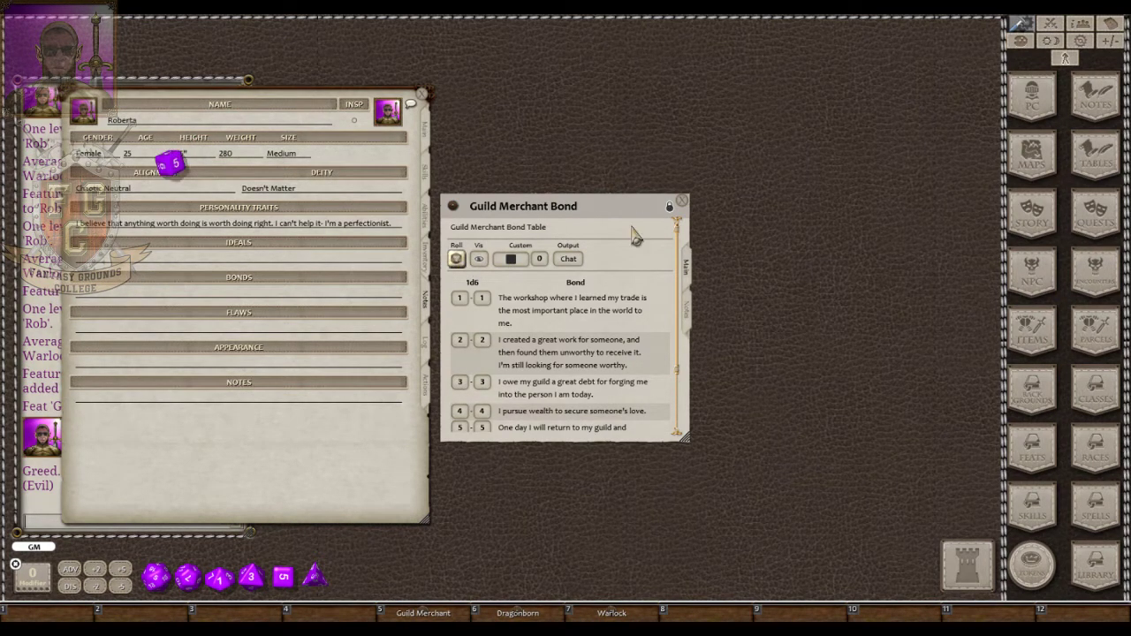
left_click(682, 204)
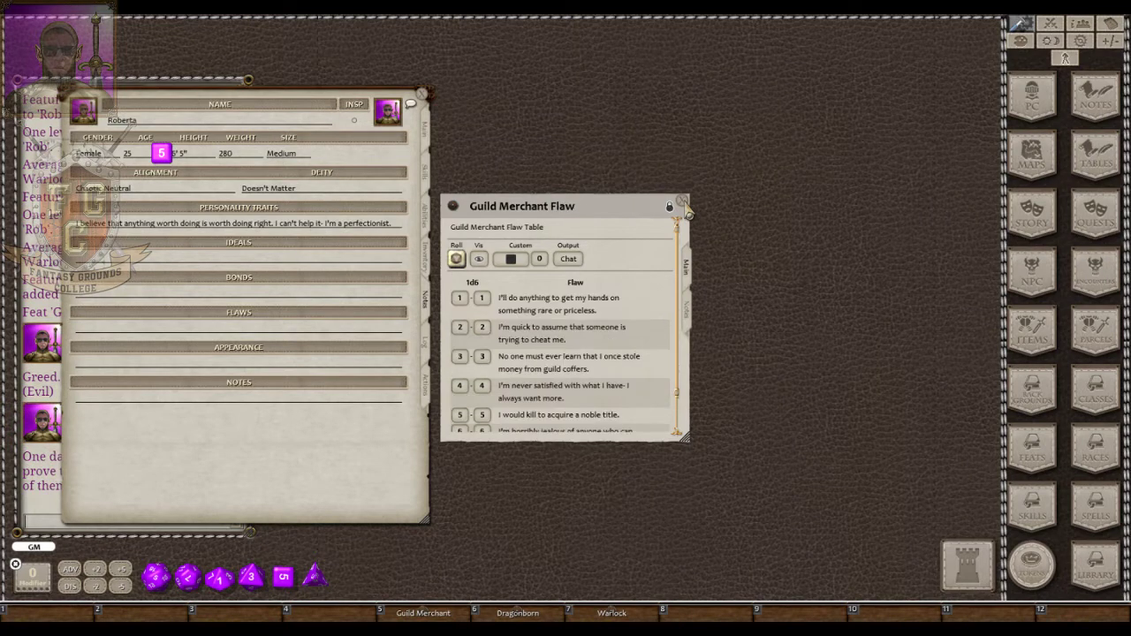
left_click(456, 259)
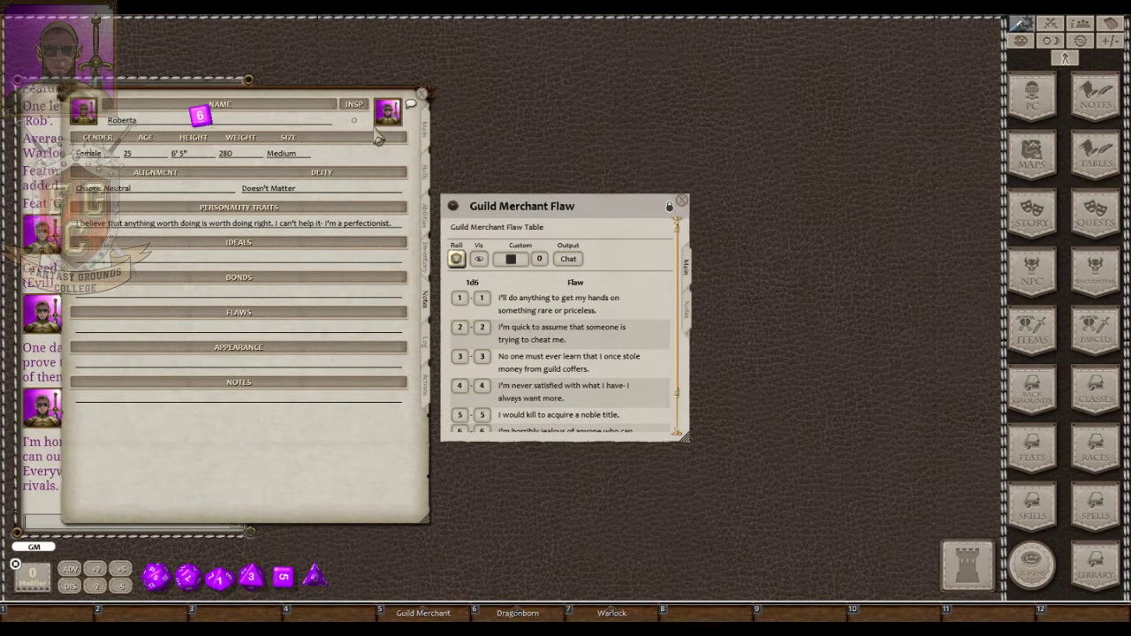
left_click(683, 205)
Uncover the chat and copy the rolled ideal, bond and flaw into the matching fields of the character notes.
left_click_drag(299, 105, 619, 122)
left_click_drag(624, 118, 621, 110)
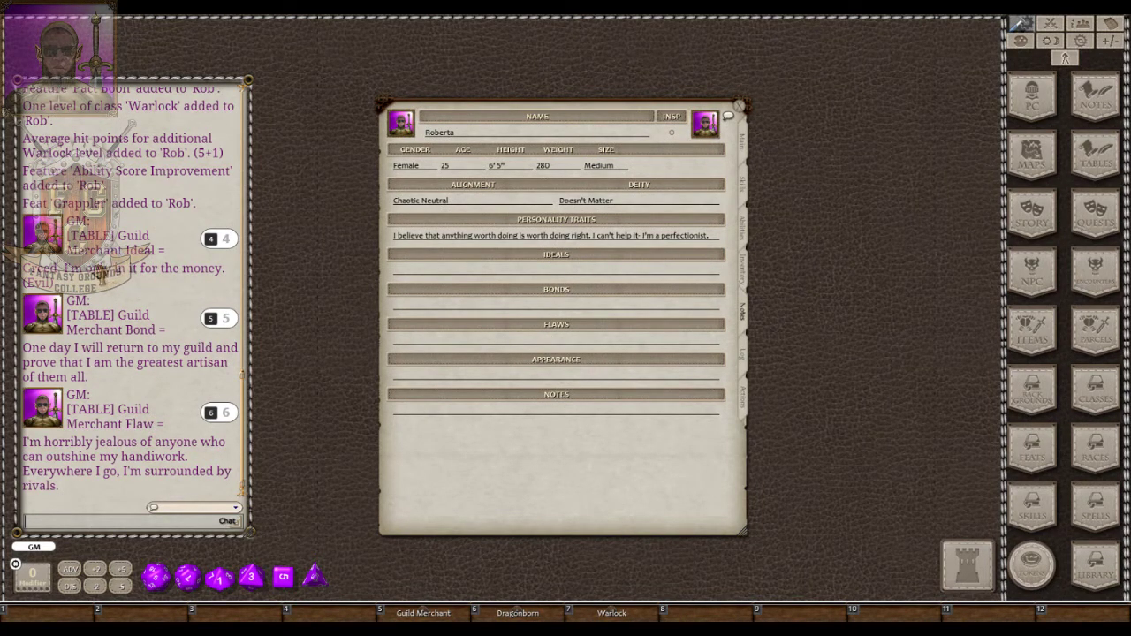
left_click_drag(104, 271, 512, 273)
left_click_drag(111, 275, 479, 276)
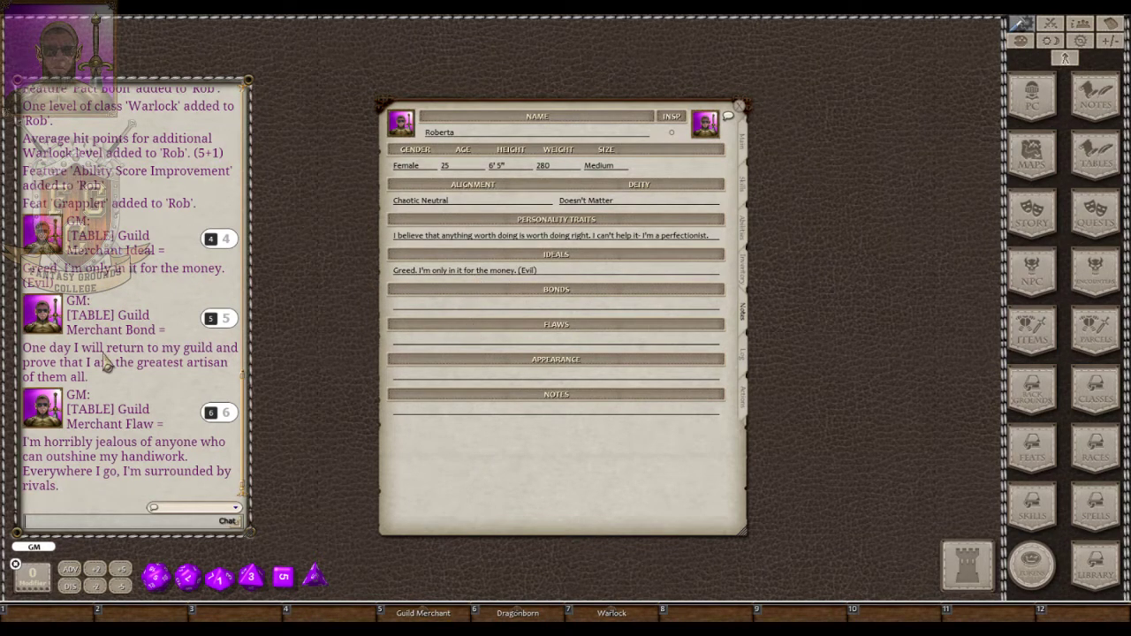
left_click_drag(97, 358, 481, 310)
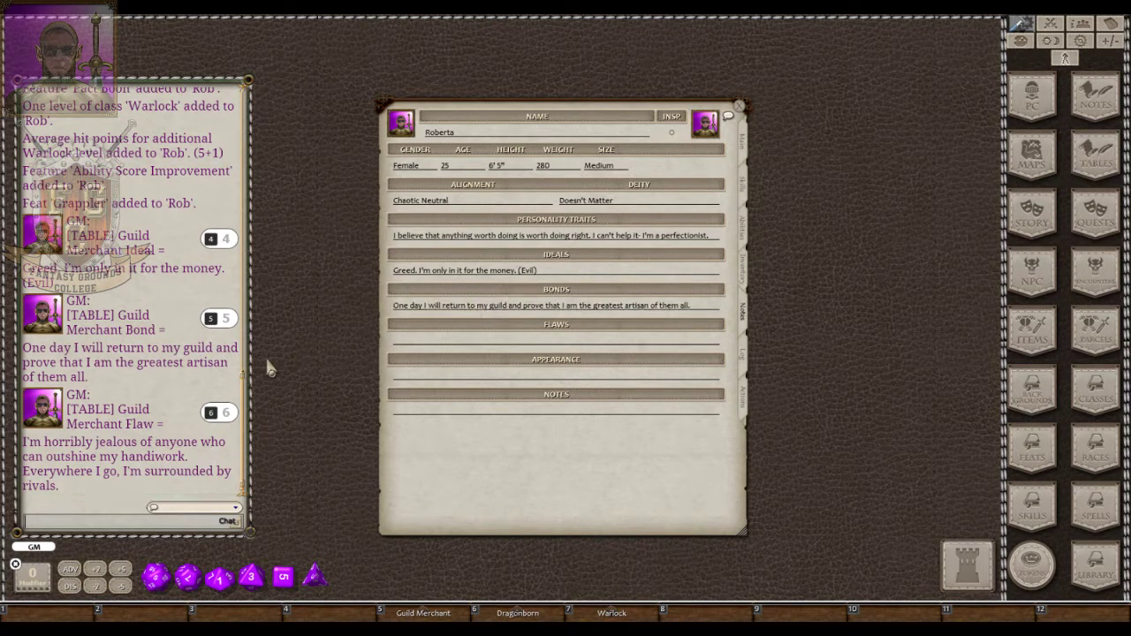
left_click_drag(111, 457, 480, 348)
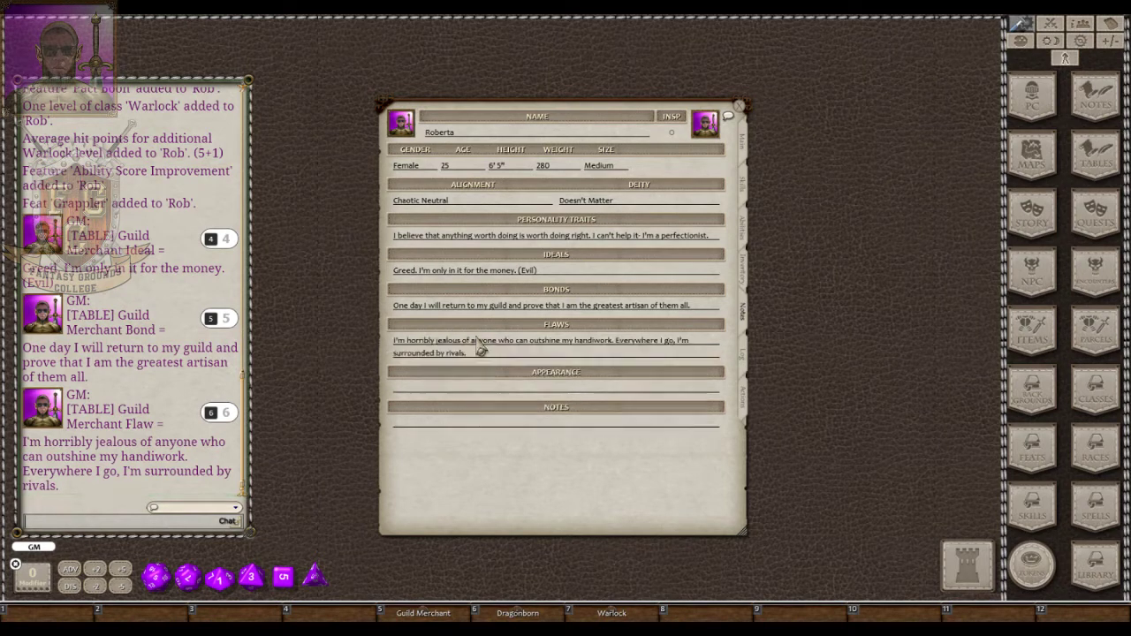
Fill in the character's Appearance and Notes with placeholder text saying they don't matter.
left_click(504, 390)
type("Doen'ts")
left_click(432, 424)
type("D")
type("Matter")
Add a blank adventure entry to the character's log, view its record and close it.
left_click(745, 361)
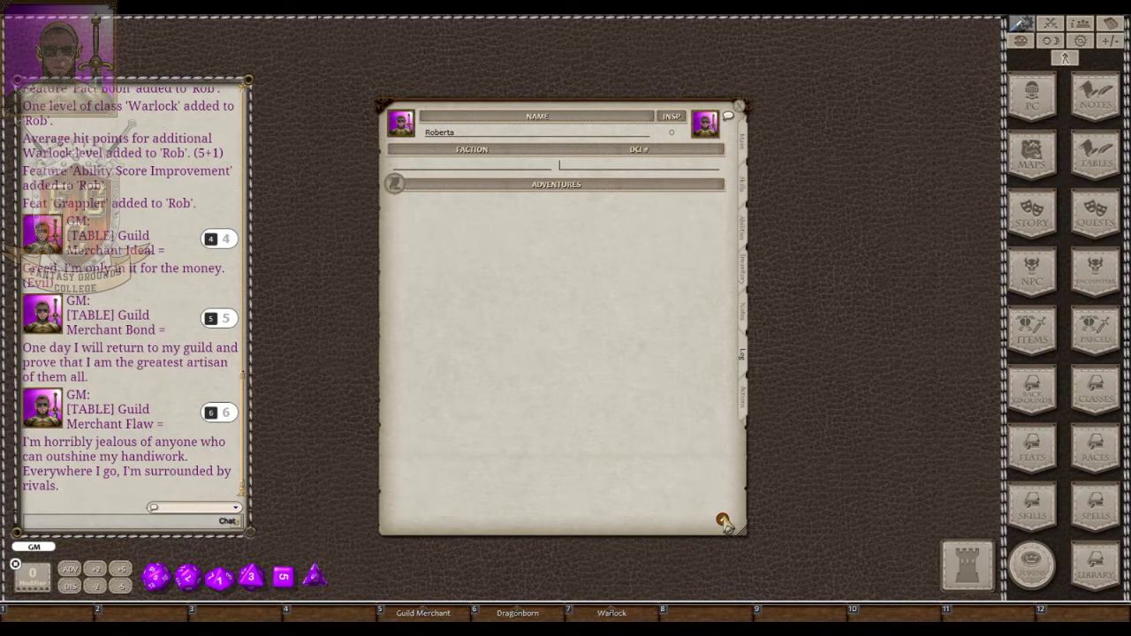
left_click(723, 521)
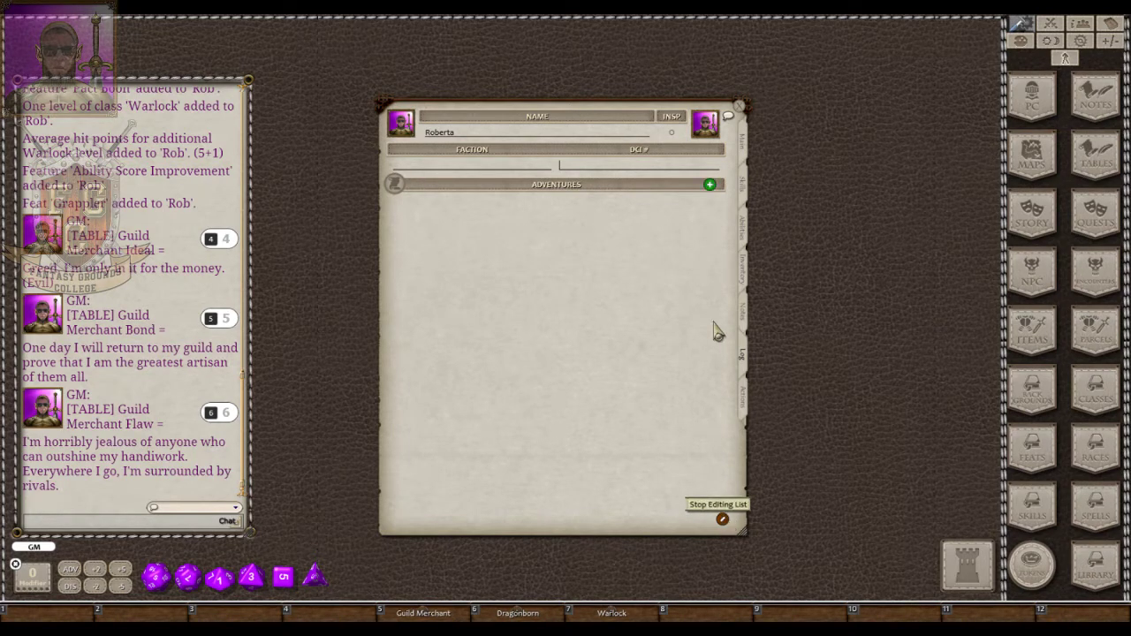
left_click(709, 185)
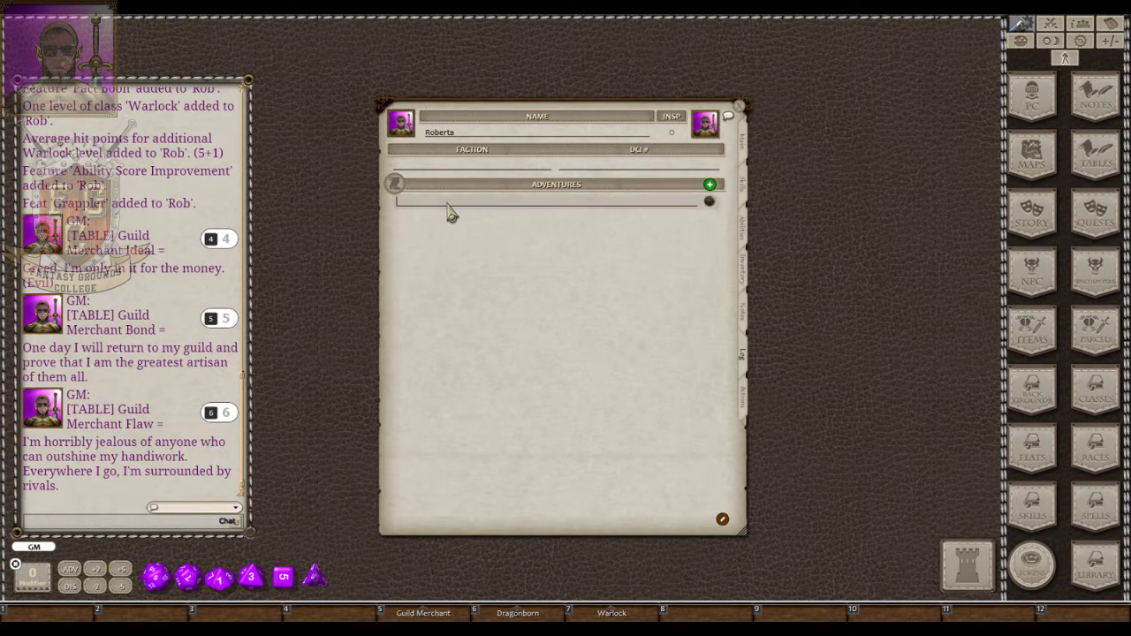
left_click(709, 203)
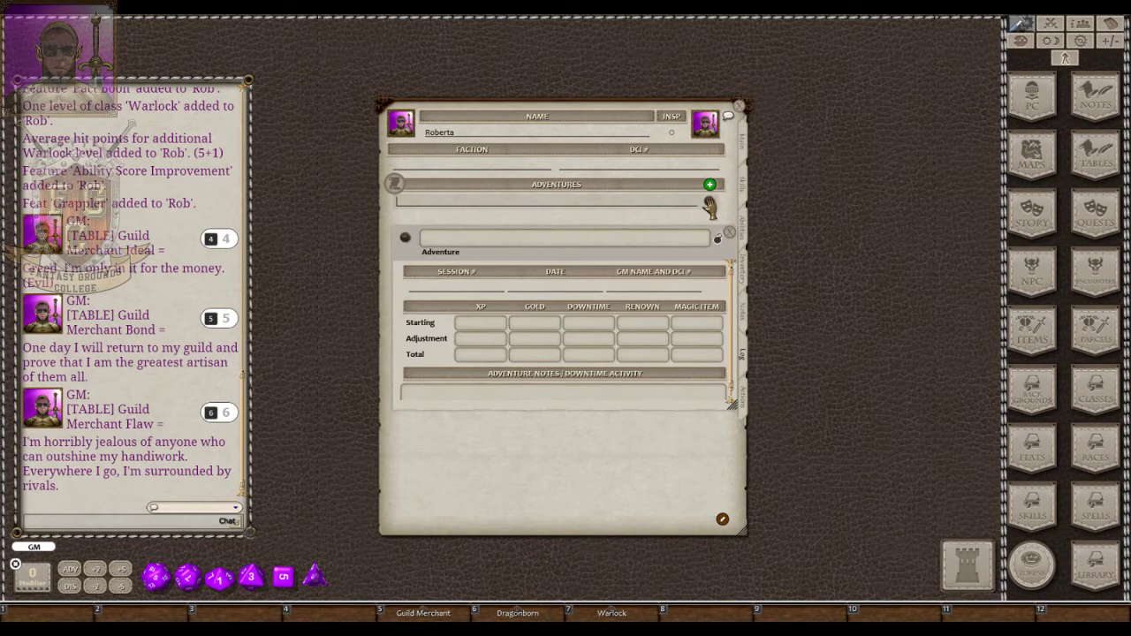
left_click(429, 242)
left_click(730, 234)
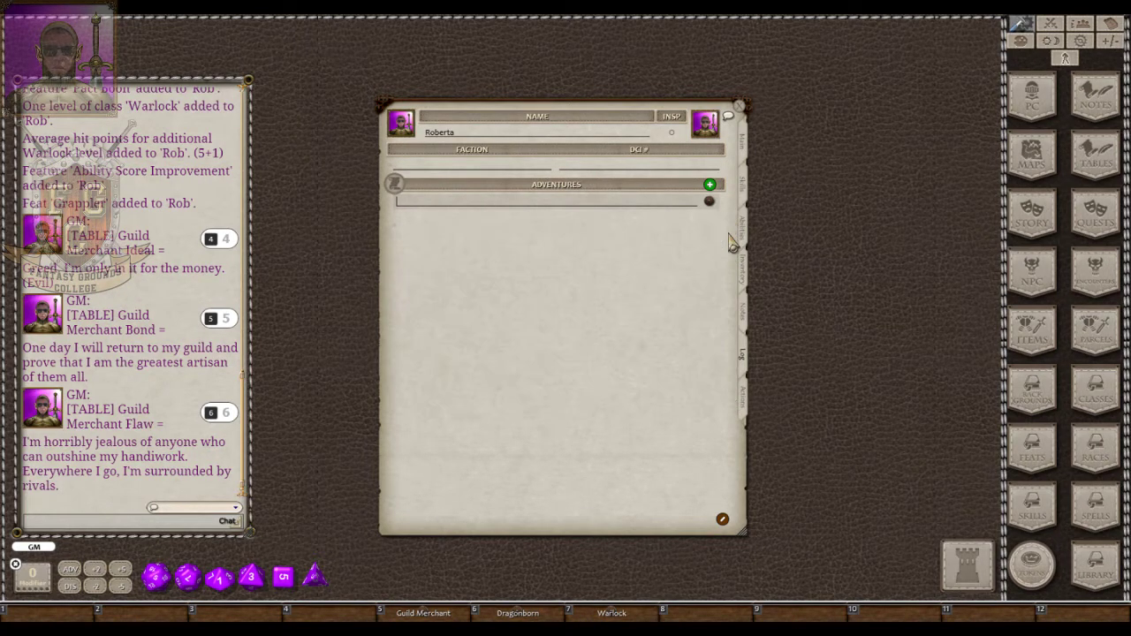
Leave list editing in the adventure log and delete the blank adventure entry.
left_click(723, 520)
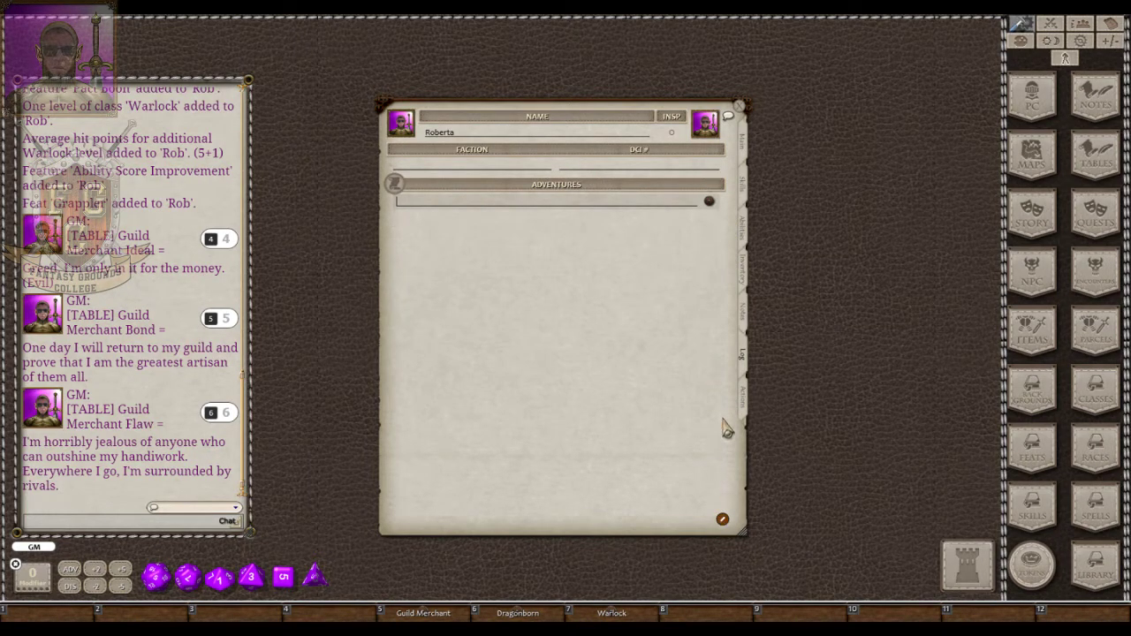
right_click(669, 209)
left_click(562, 240)
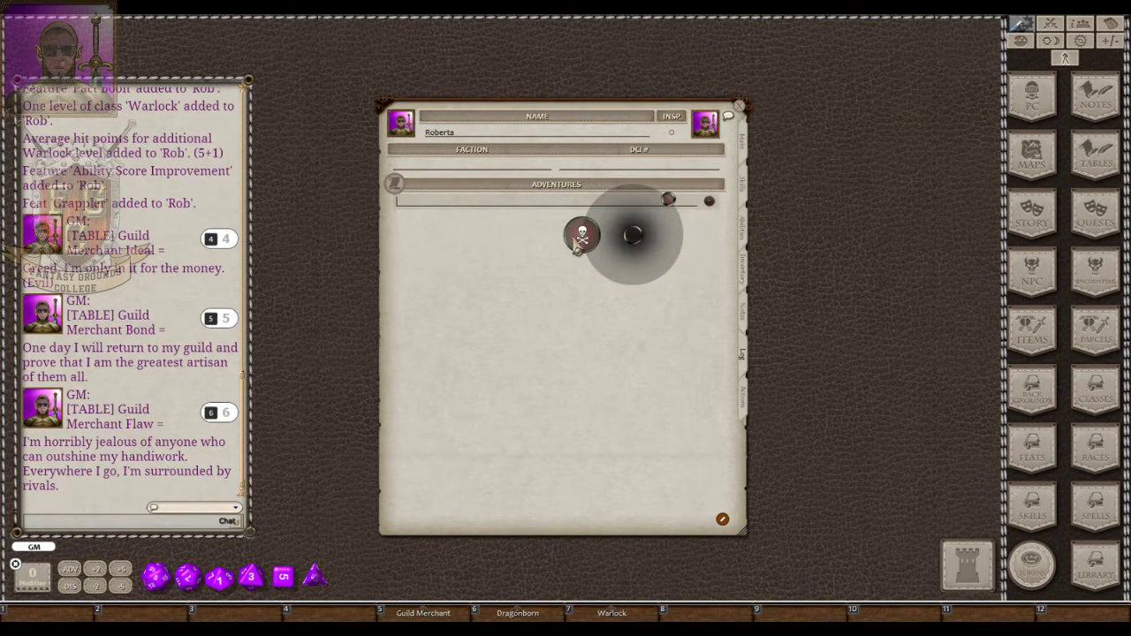
left_click(578, 239)
On the character's actions, set the light crossbow's ammo to 20 and the thrown dagger's to 2, and roll a crossbow attack.
left_click(746, 411)
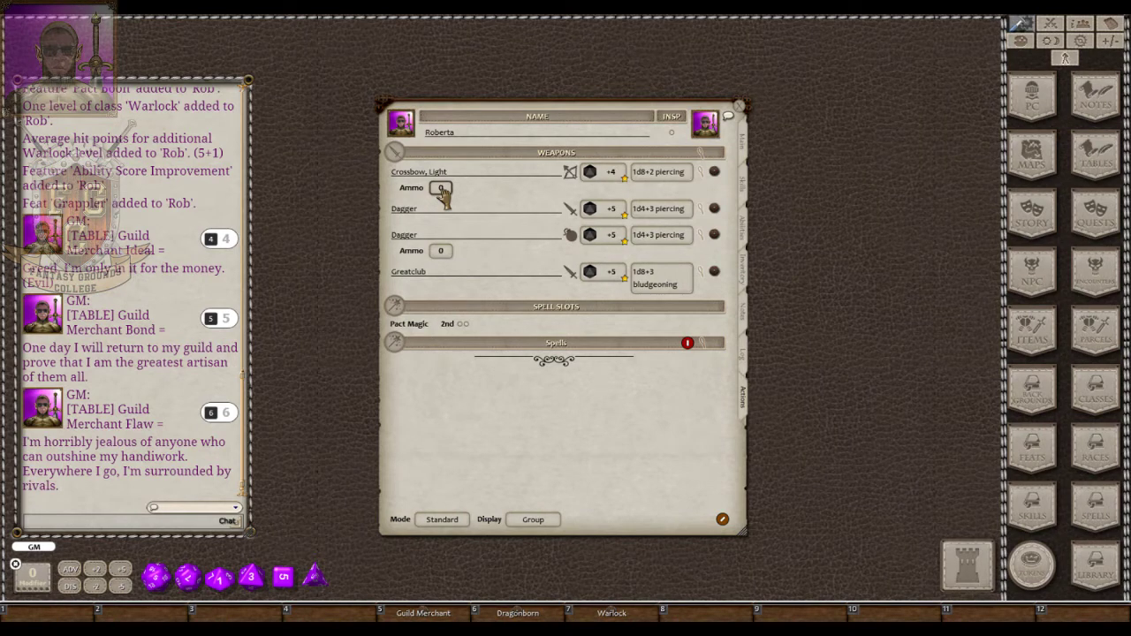
type("0")
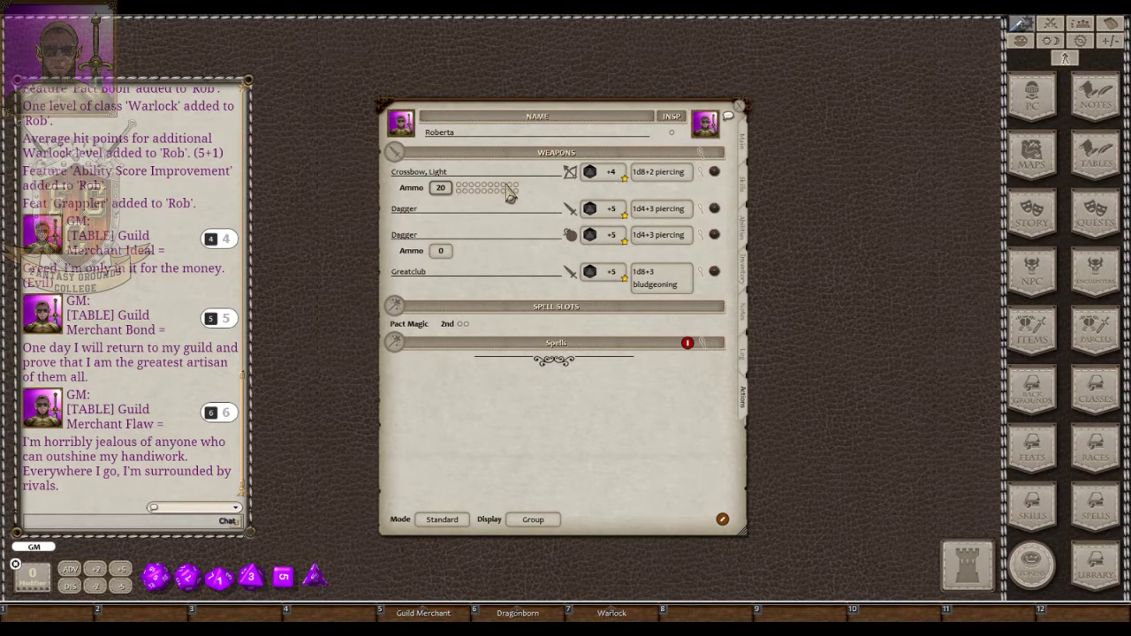
double_click(612, 176)
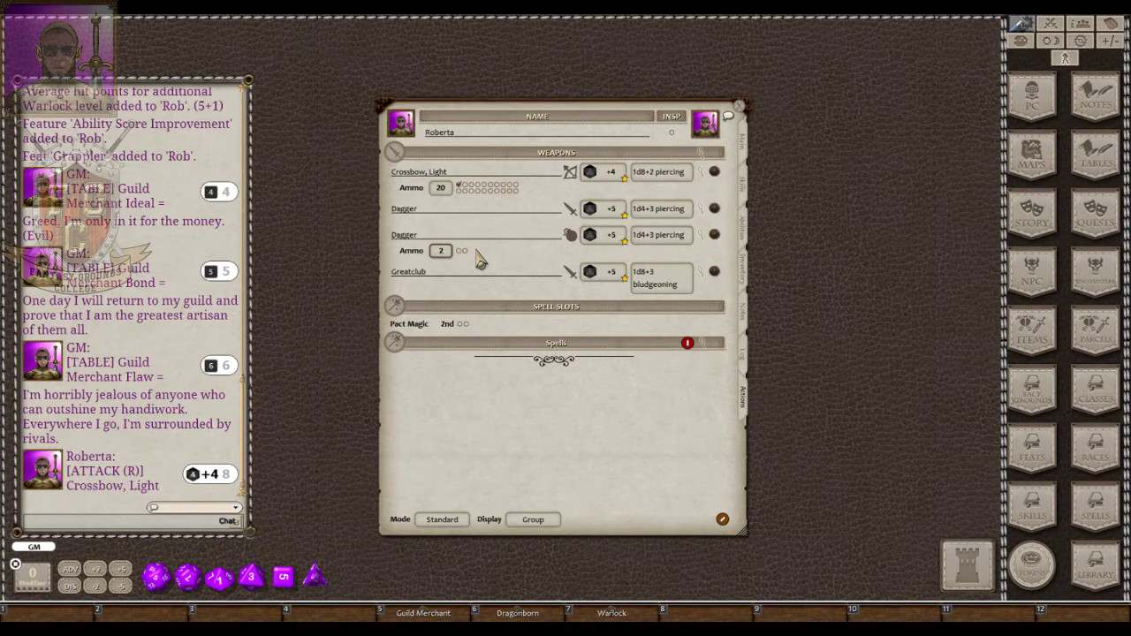
Check the dagger's item record and add a new weapon entry named Dagger (Off Hand).
left_click(716, 211)
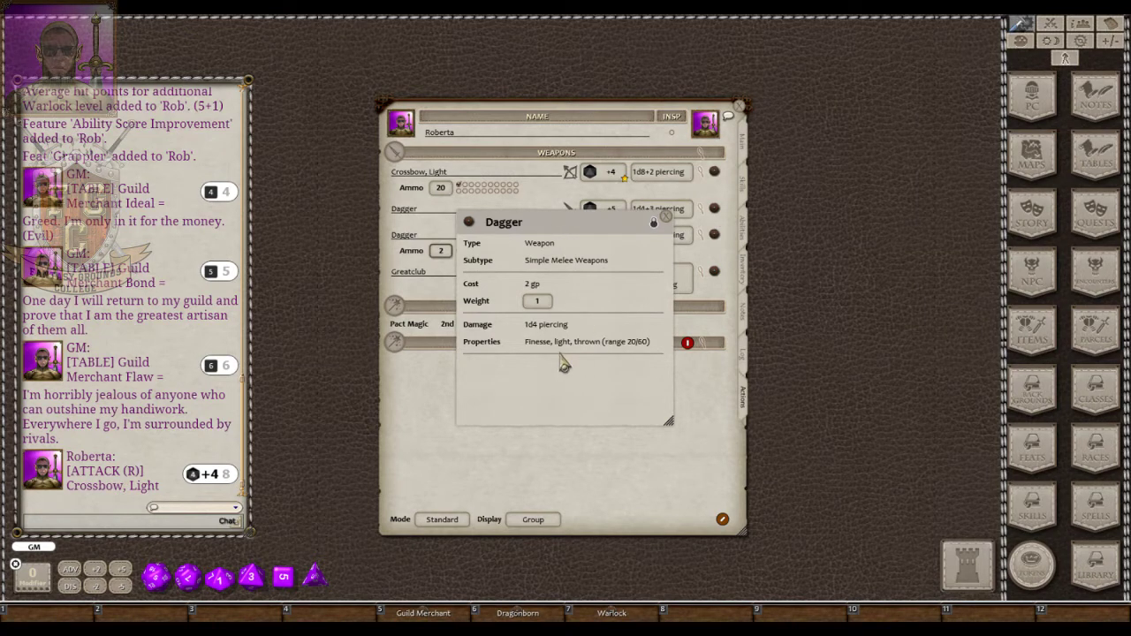
left_click(667, 219)
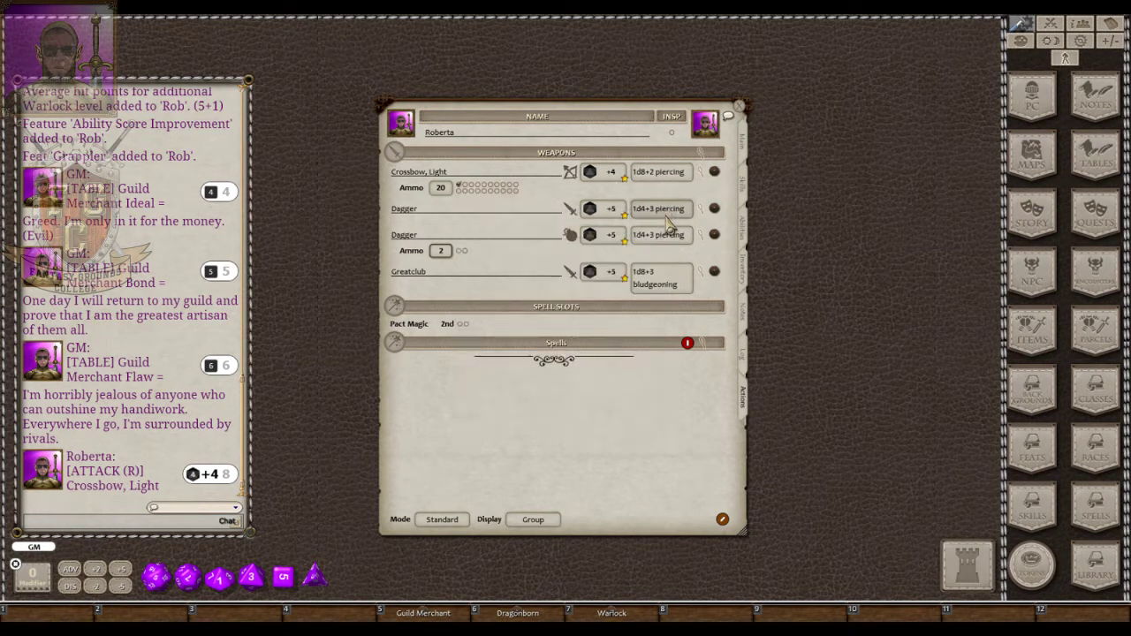
left_click(723, 521)
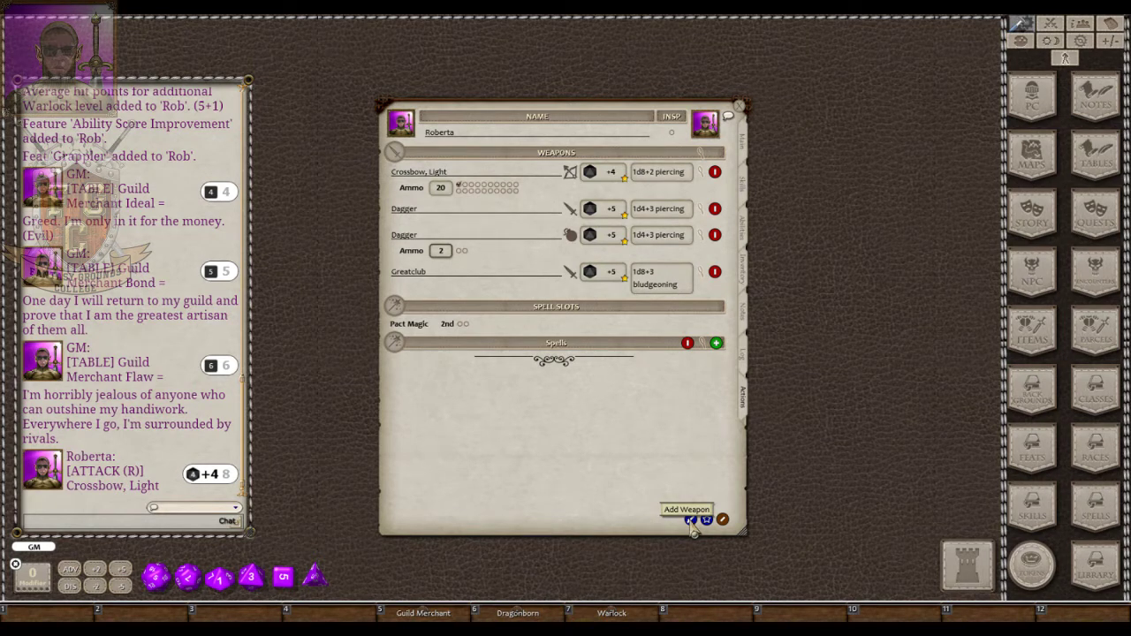
left_click(691, 521)
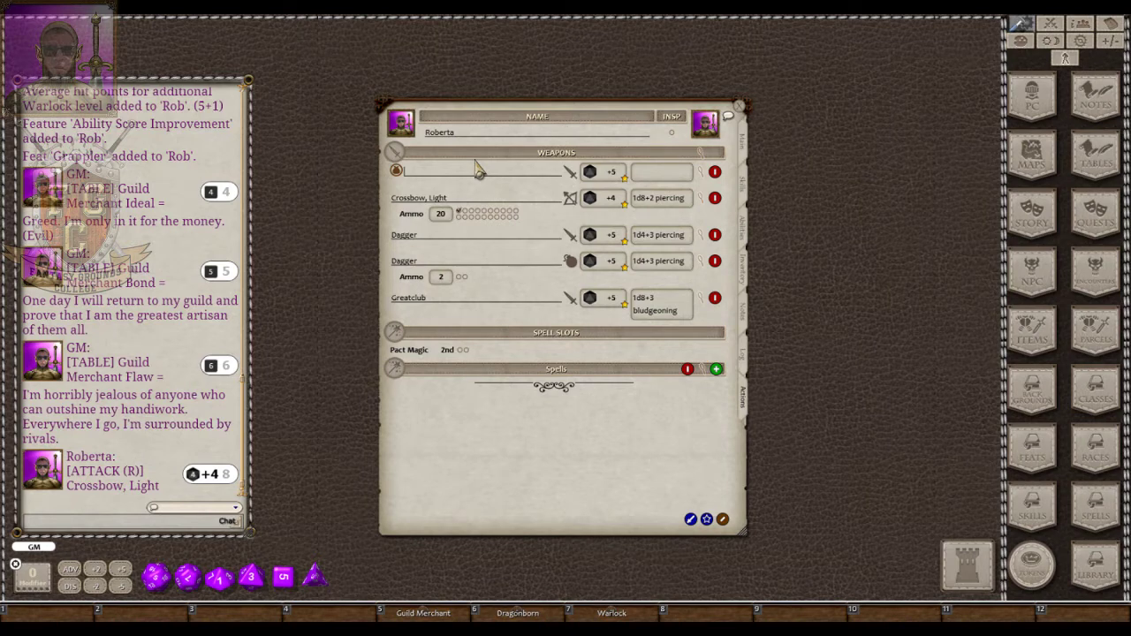
type("dagg")
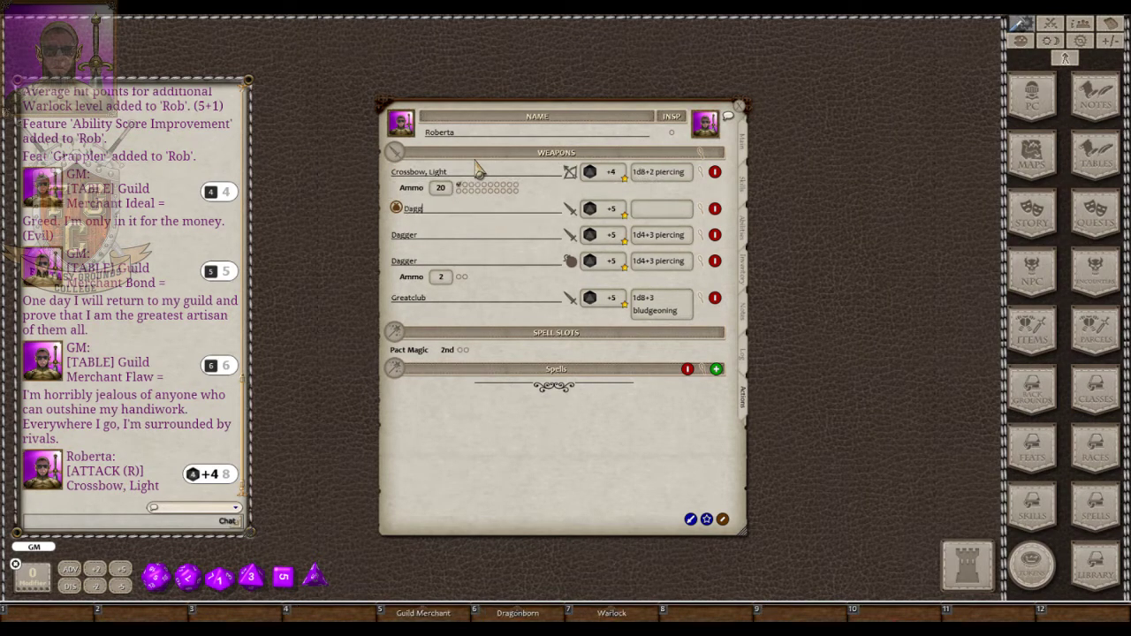
type("er (Off Hand")
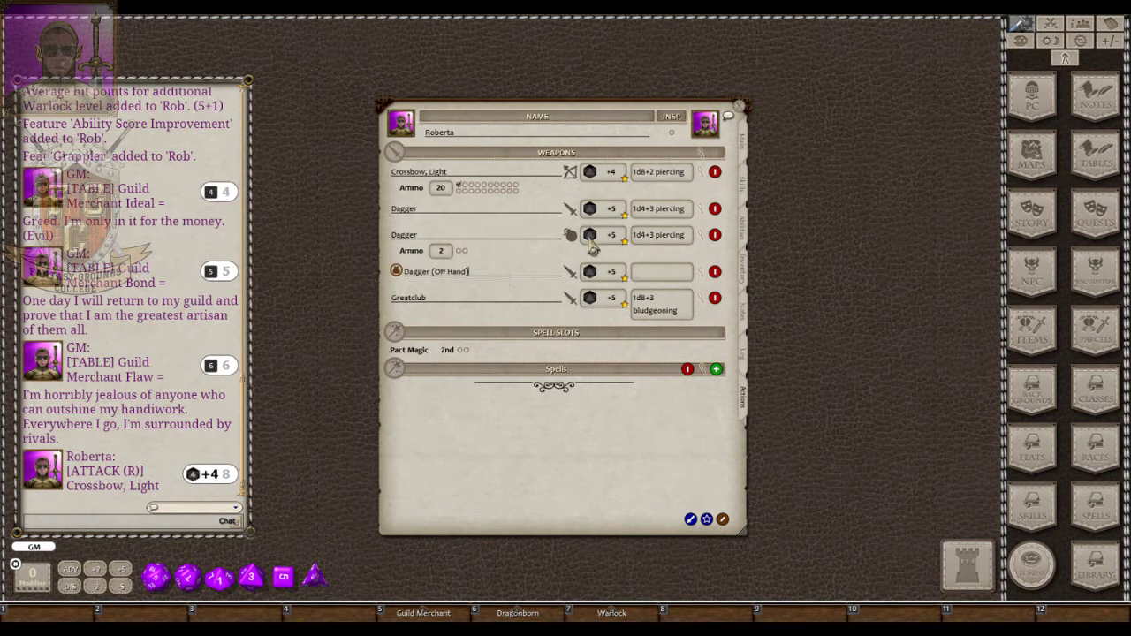
left_click(723, 521)
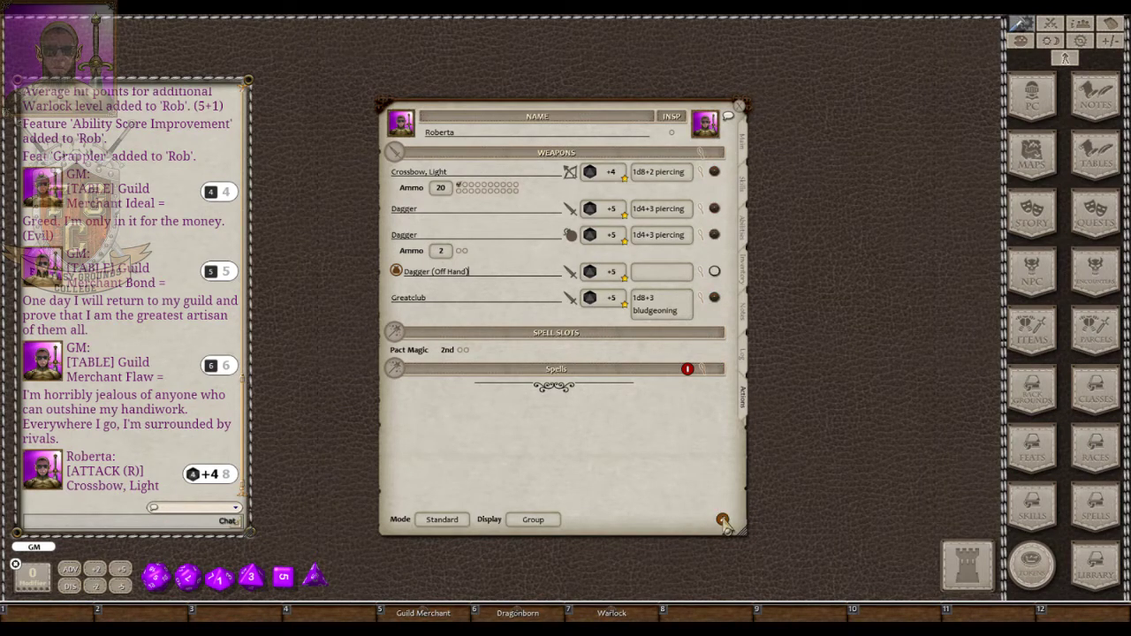
left_click(723, 520)
left_click(723, 520)
left_click(722, 520)
left_click(722, 520)
left_click(723, 520)
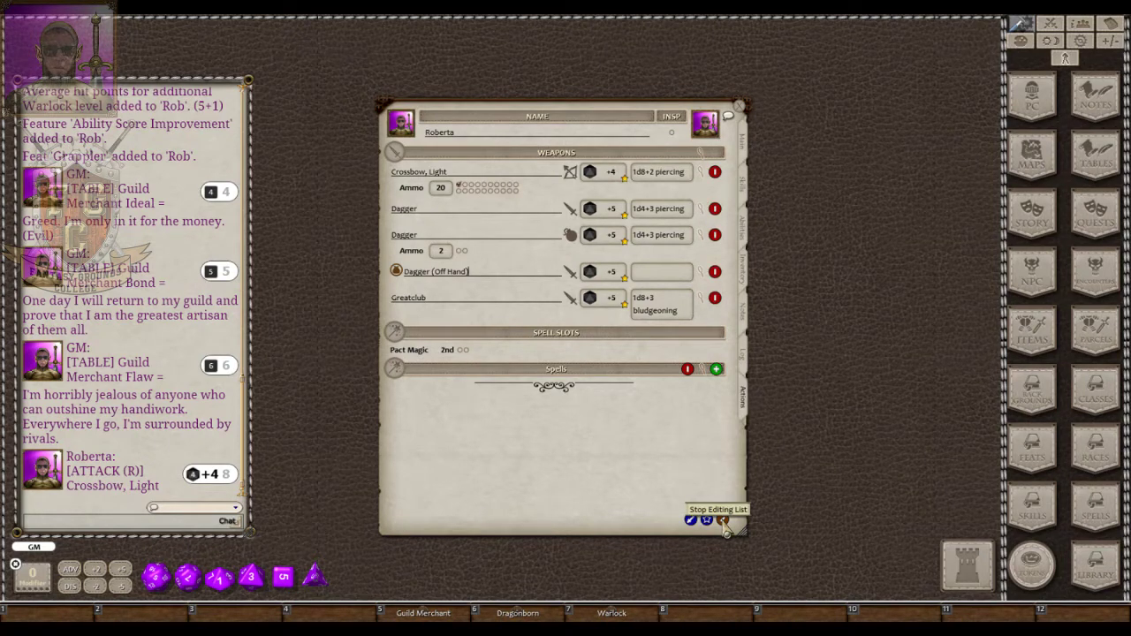
left_click(722, 521)
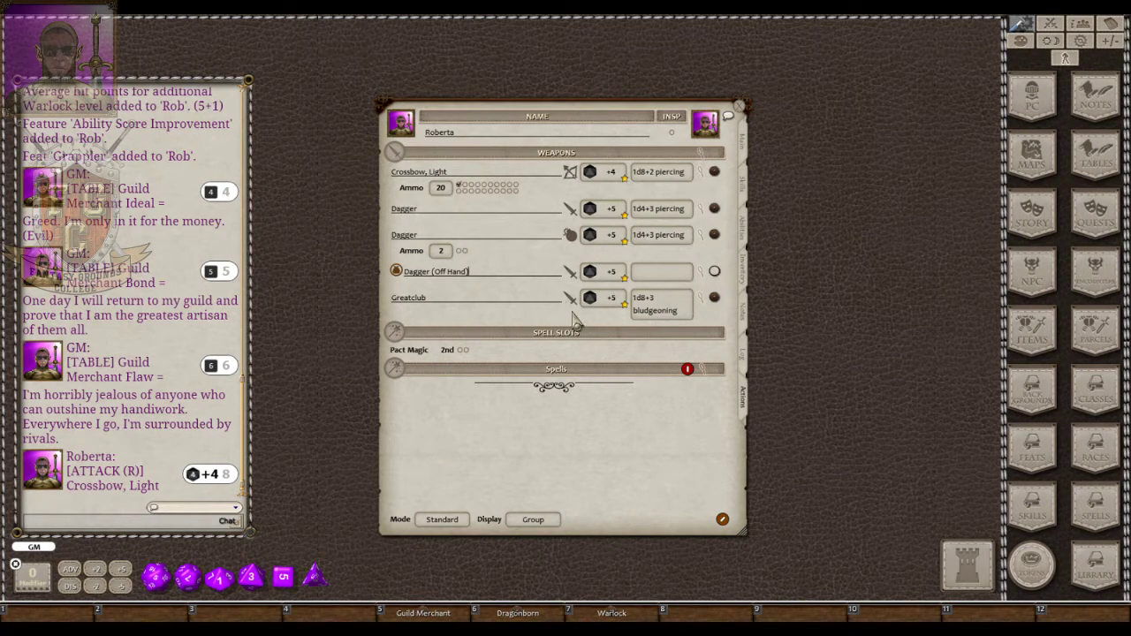
Place the Dagger record and the off-hand dagger's details beside the character sheet, and enter Simple Melee Weapon as the off-hand dagger's properties.
left_click(713, 210)
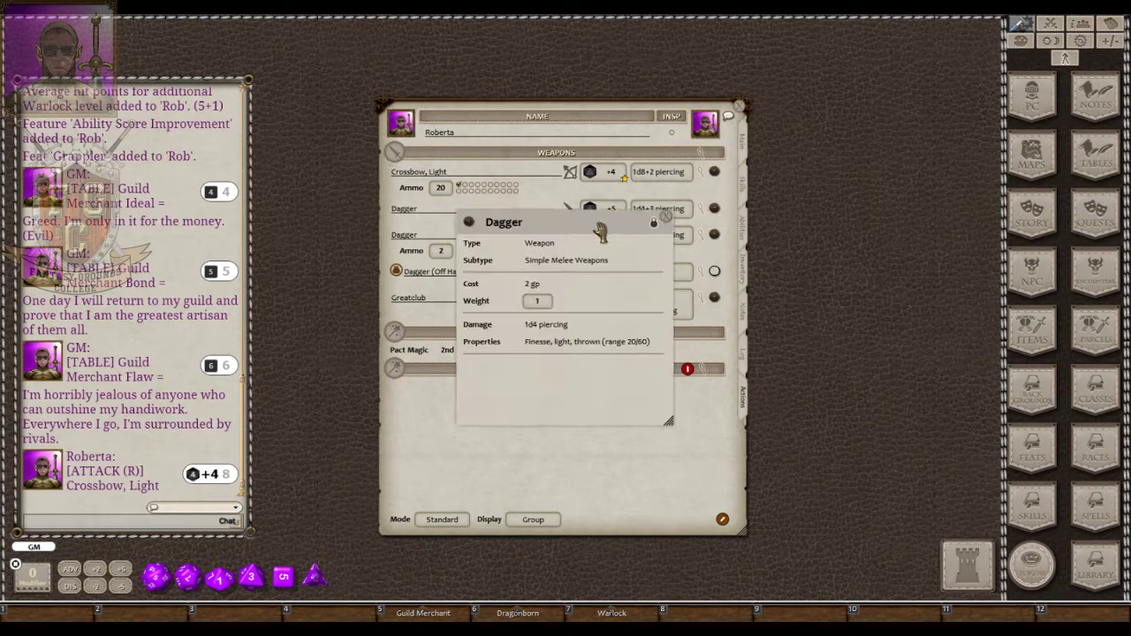
left_click_drag(603, 237, 940, 180)
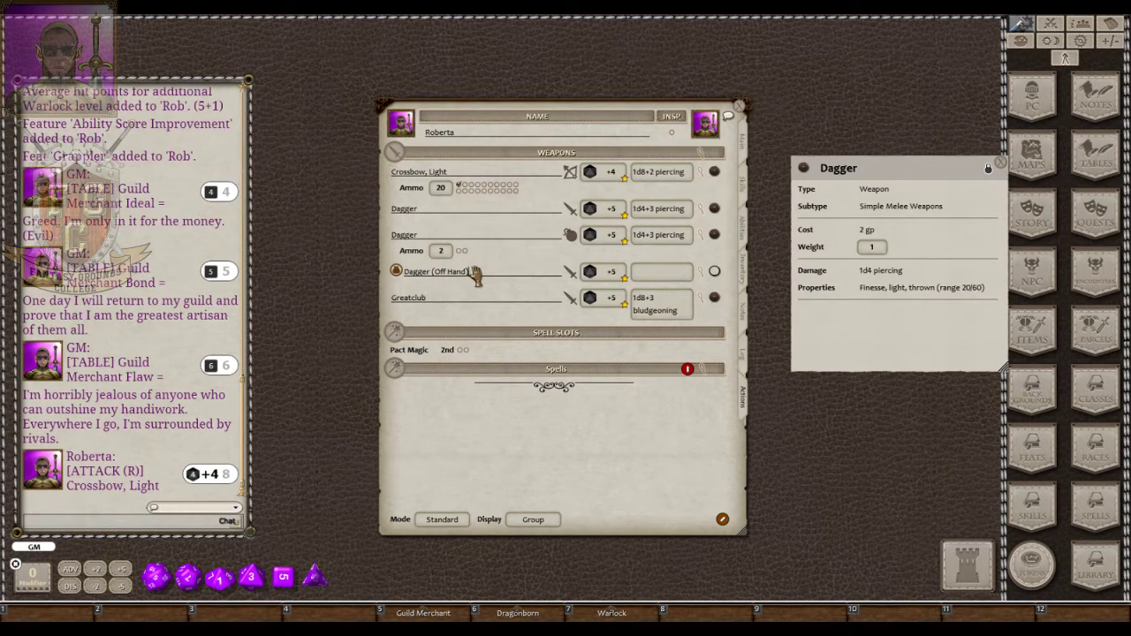
left_click(705, 281)
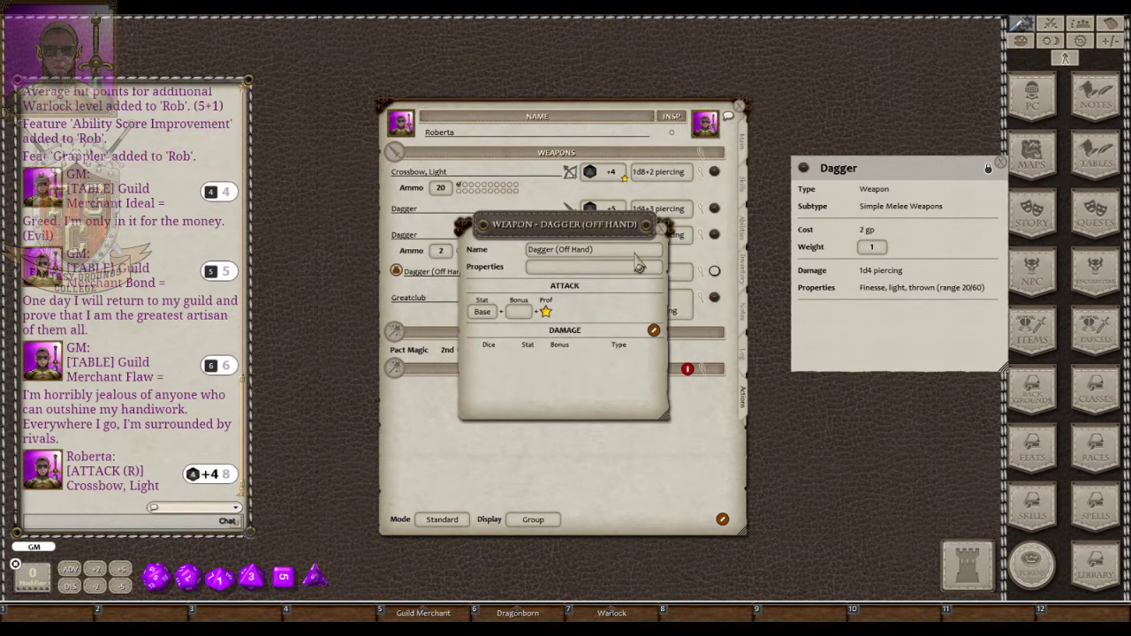
left_click_drag(594, 228, 927, 344)
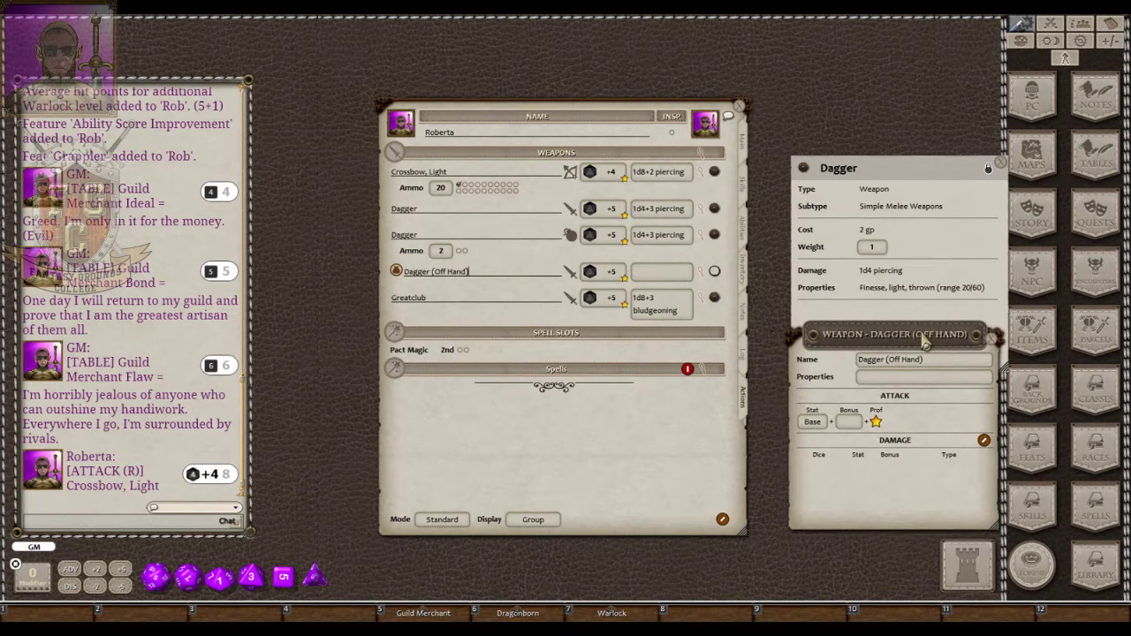
left_click(913, 380)
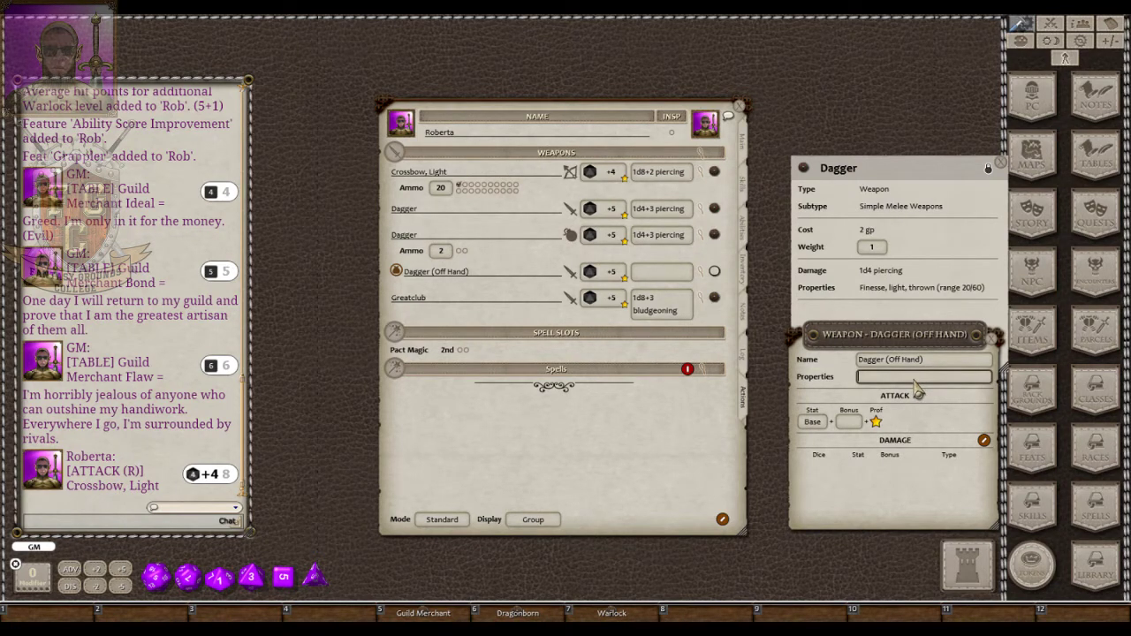
type("Simple Melee Weapon")
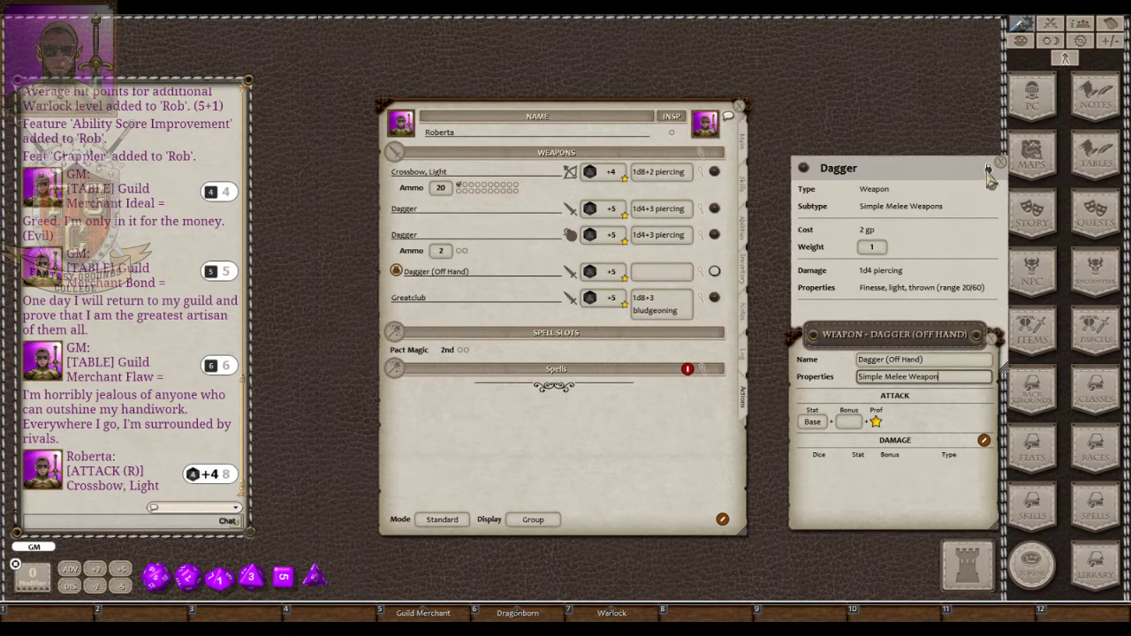
Unlock the Dagger record to view its full fields, shift the off-hand weapon window clear of it, and relock the record.
left_click(988, 169)
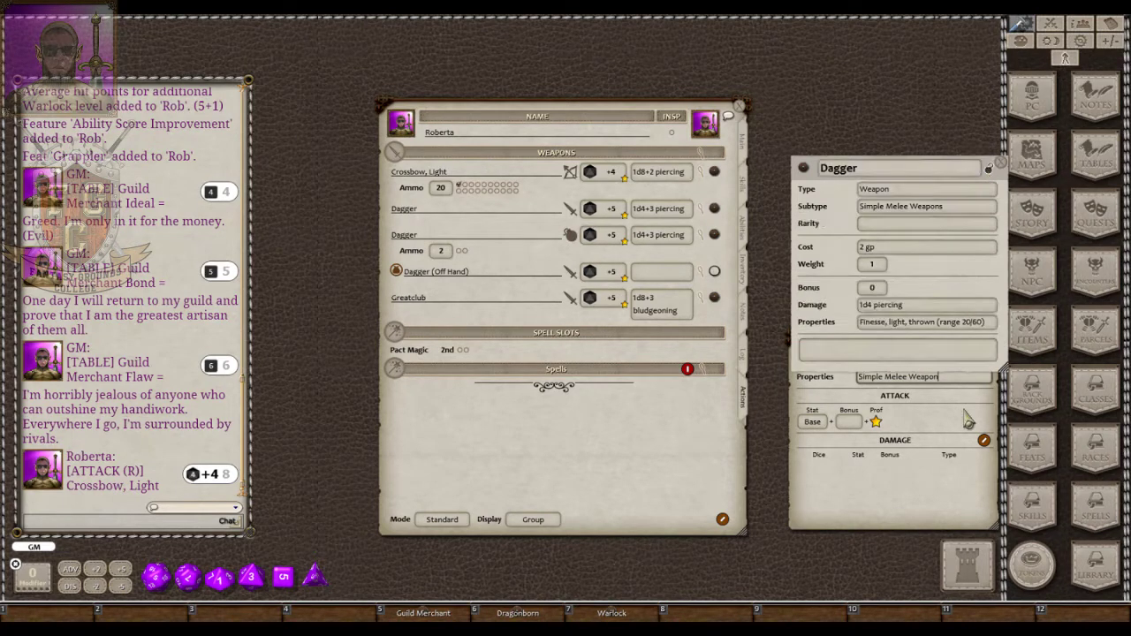
left_click(947, 514)
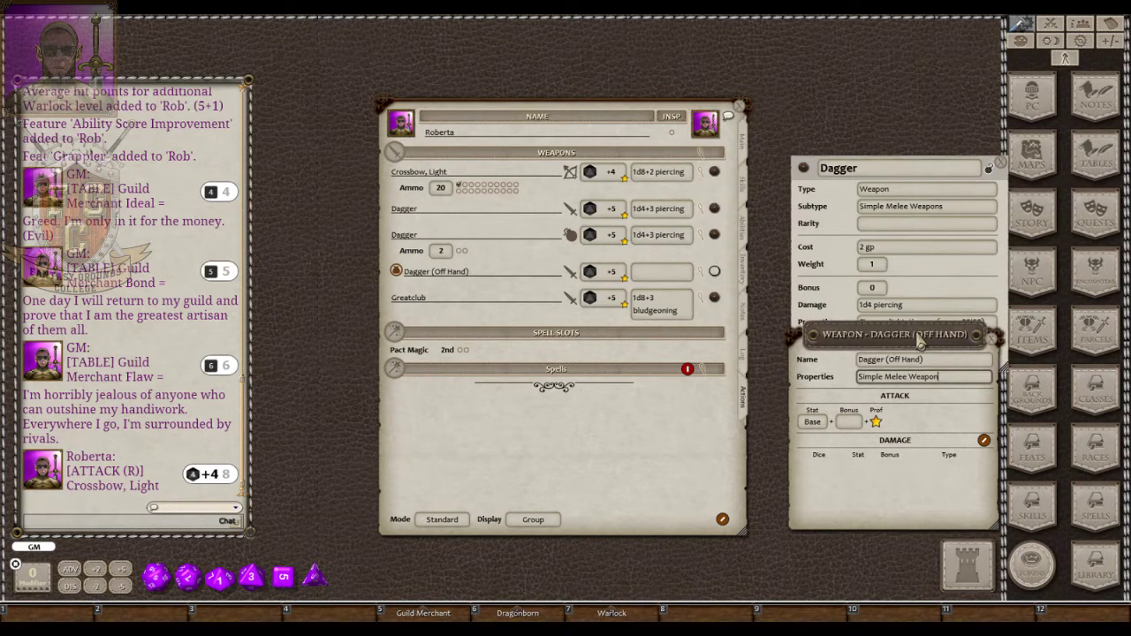
left_click_drag(919, 340, 922, 369)
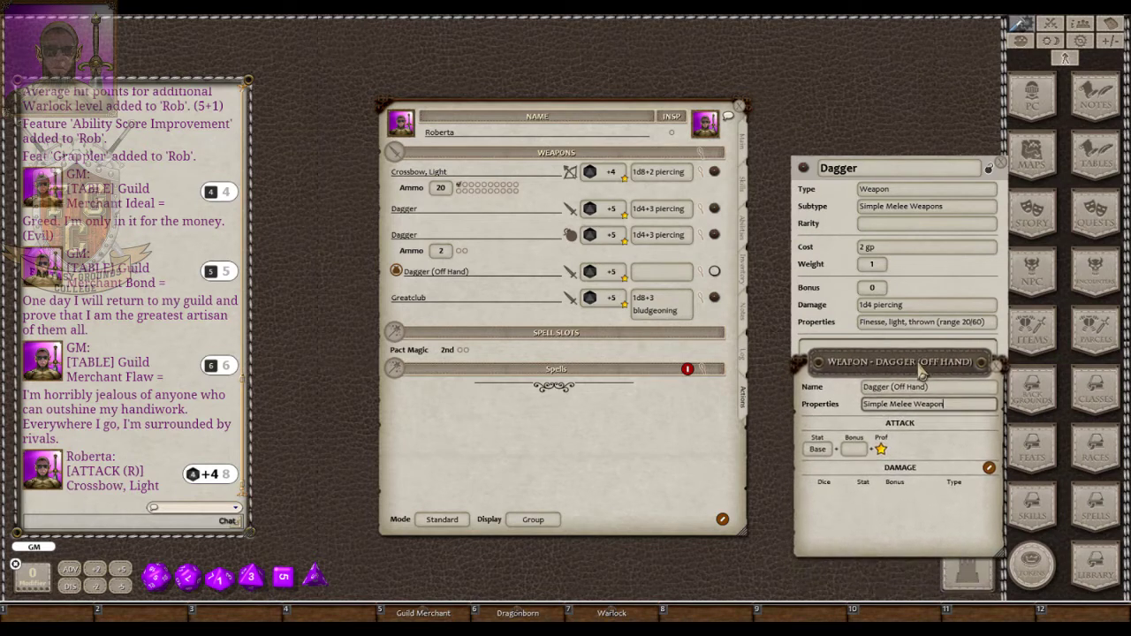
left_click(988, 168)
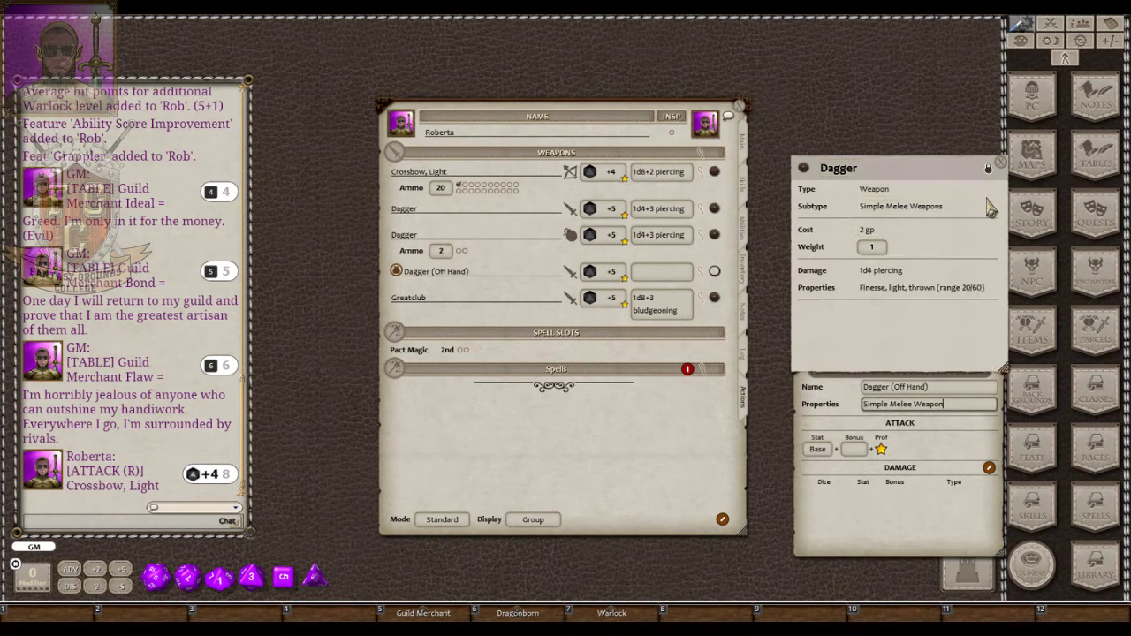
Add a d4 as the off-hand dagger's damage die and check the ability modifiers on the character's main page.
left_click(915, 519)
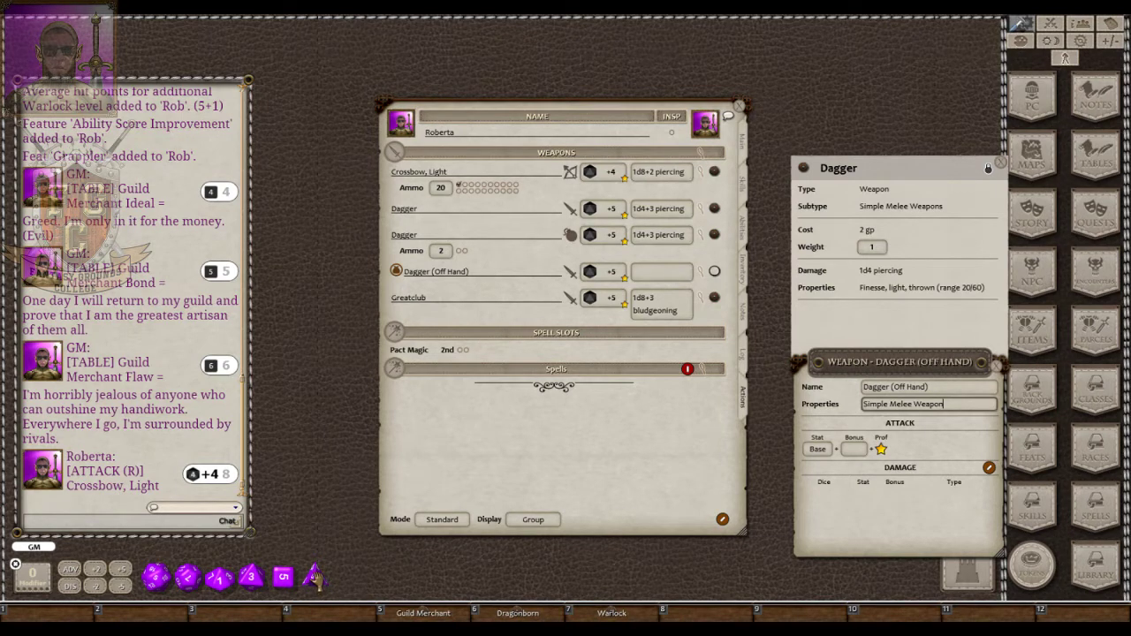
left_click_drag(316, 578, 868, 520)
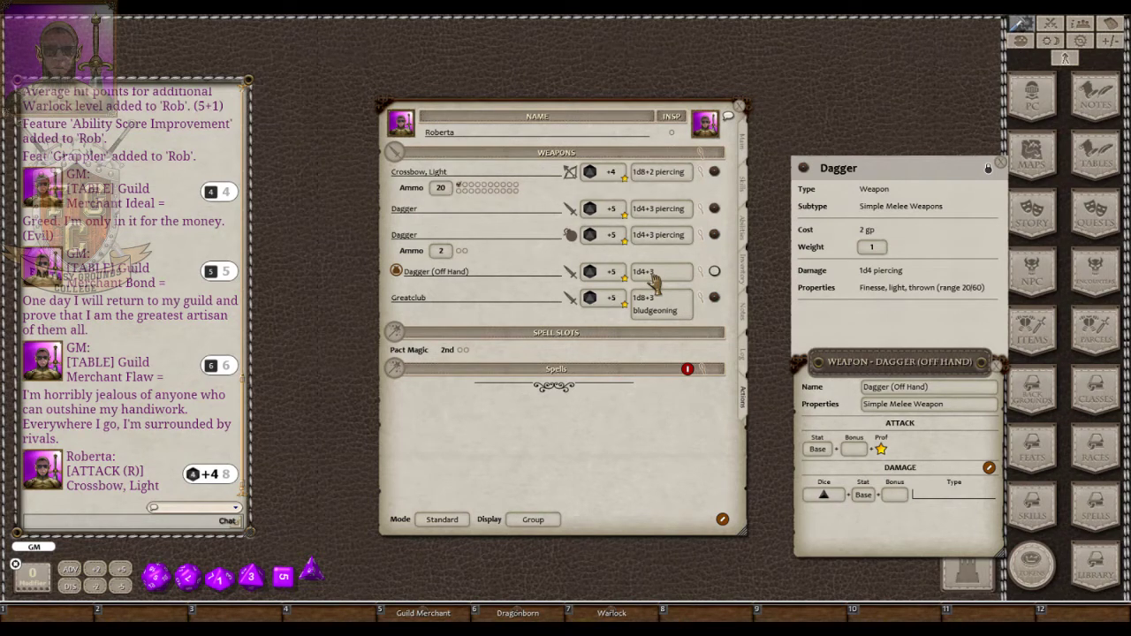
left_click(743, 145)
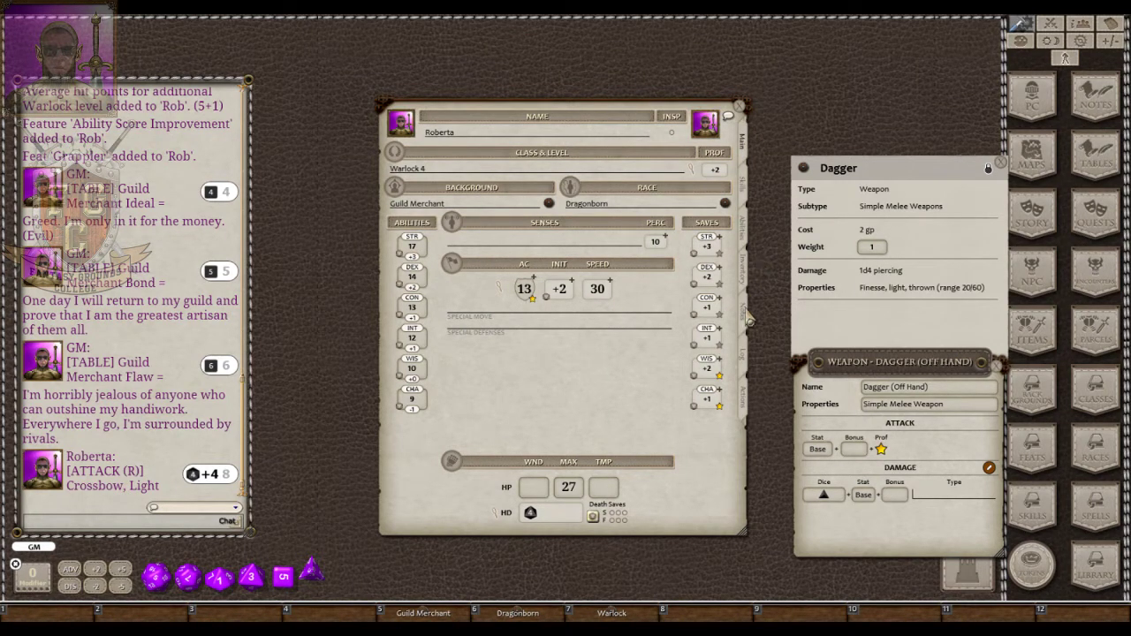
left_click(743, 397)
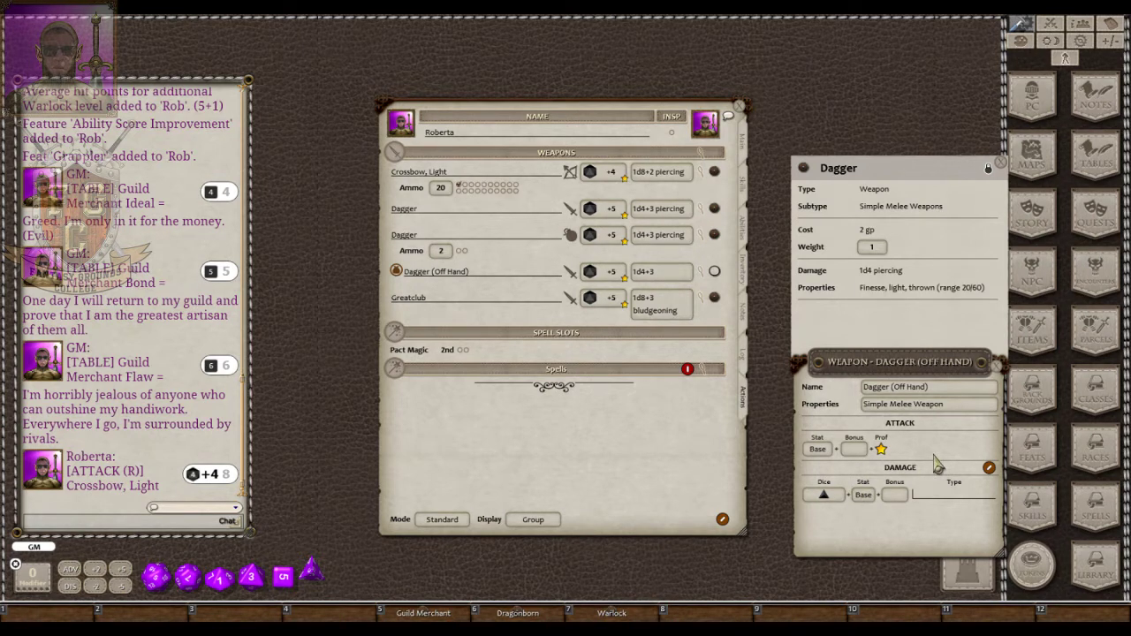
Remove the ability stat from the off-hand dagger's damage, set its damage type to piercing, and close the weapon details.
left_click(864, 499)
left_click(865, 497)
left_click(865, 496)
left_click(865, 497)
left_click(865, 496)
left_click(865, 497)
left_click(865, 497)
left_click(932, 497)
type("piercing")
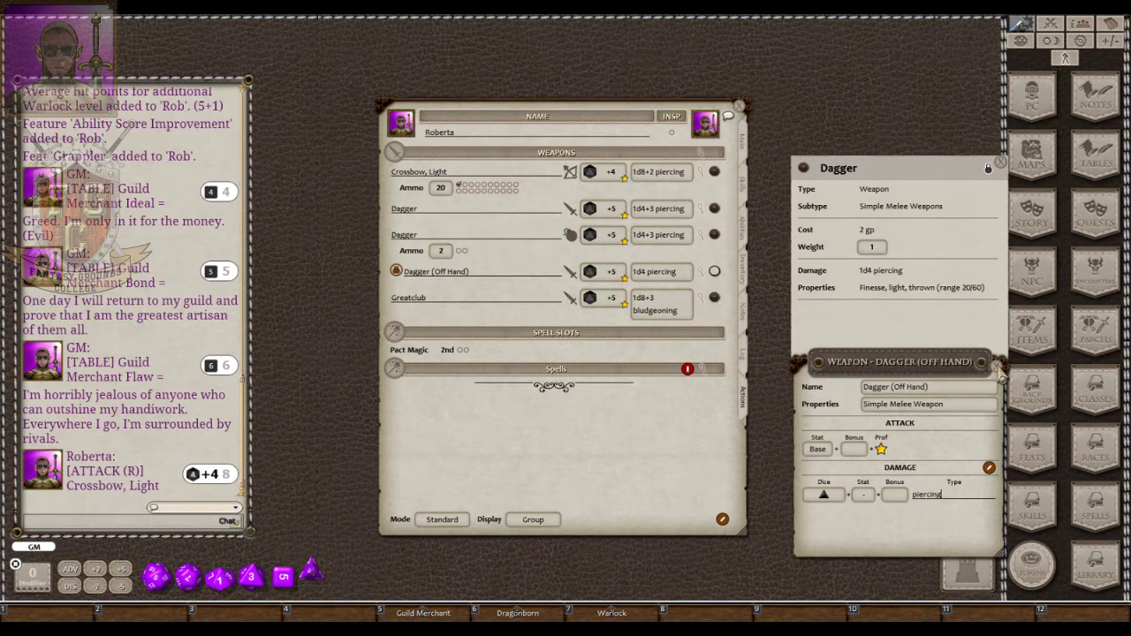
left_click(999, 370)
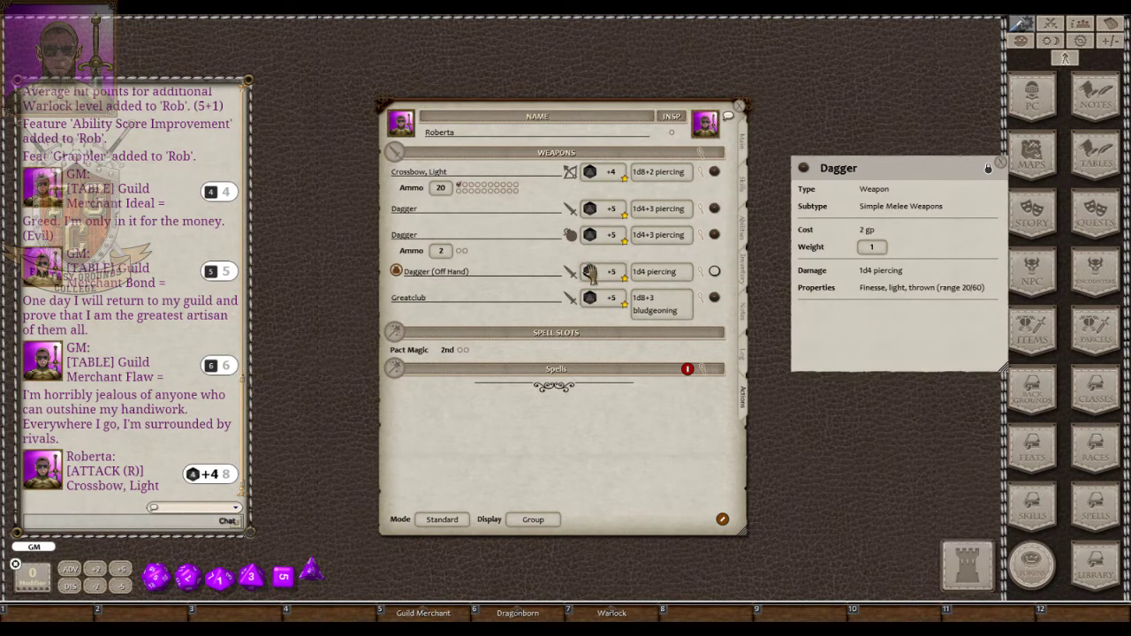
Roll attack and damage for the melee dagger and the off-hand dagger, and mark the off-hand dagger as not carried.
double_click(610, 212)
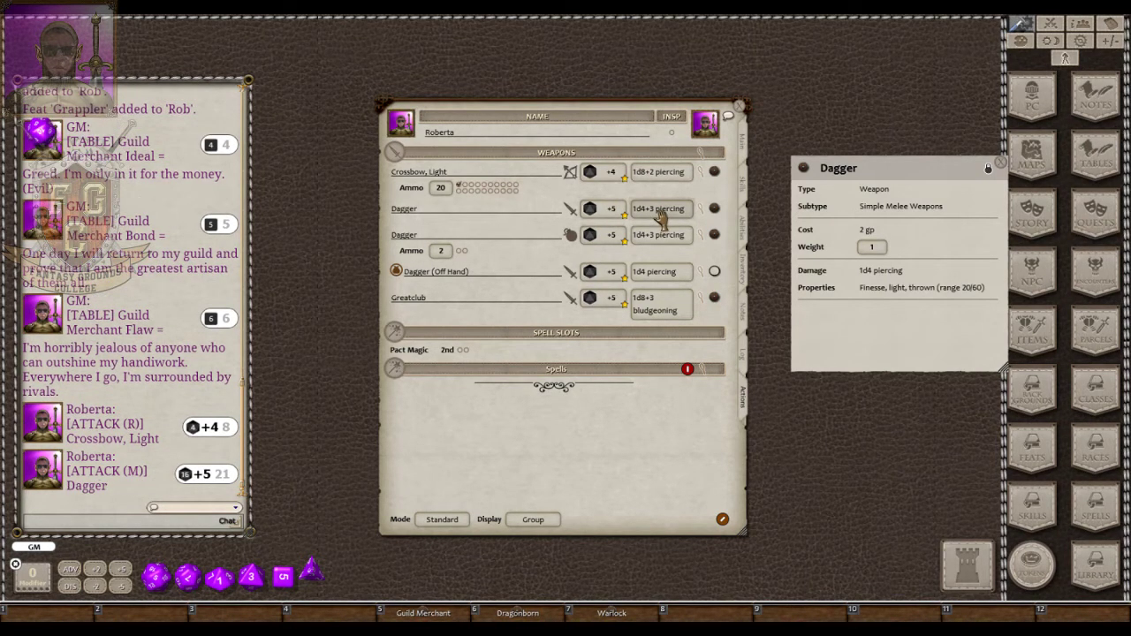
double_click(659, 212)
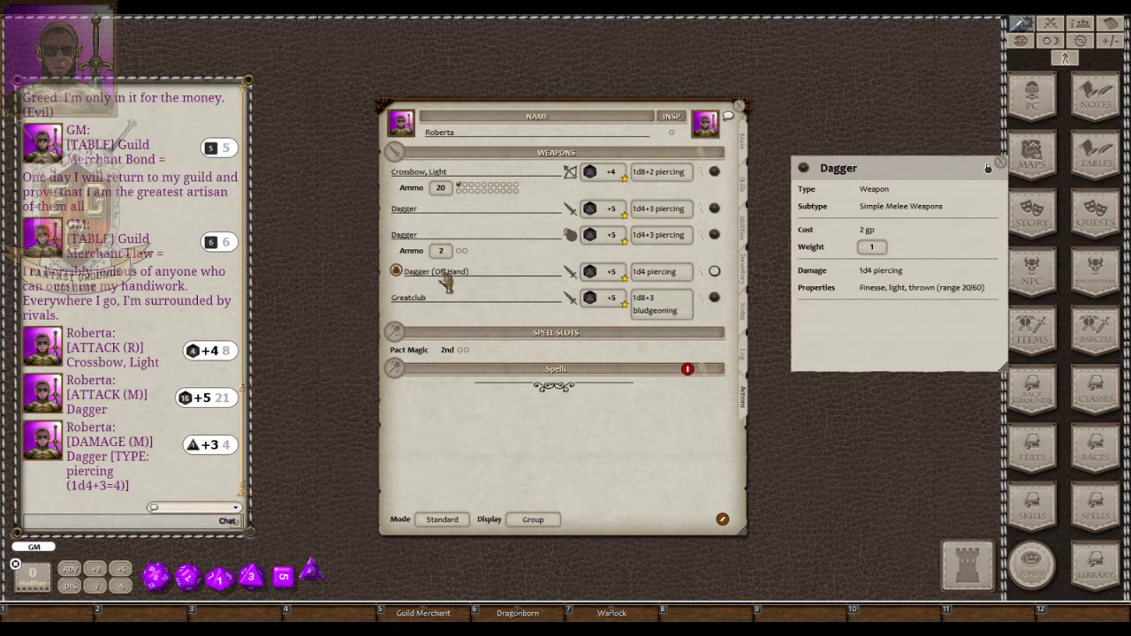
double_click(611, 274)
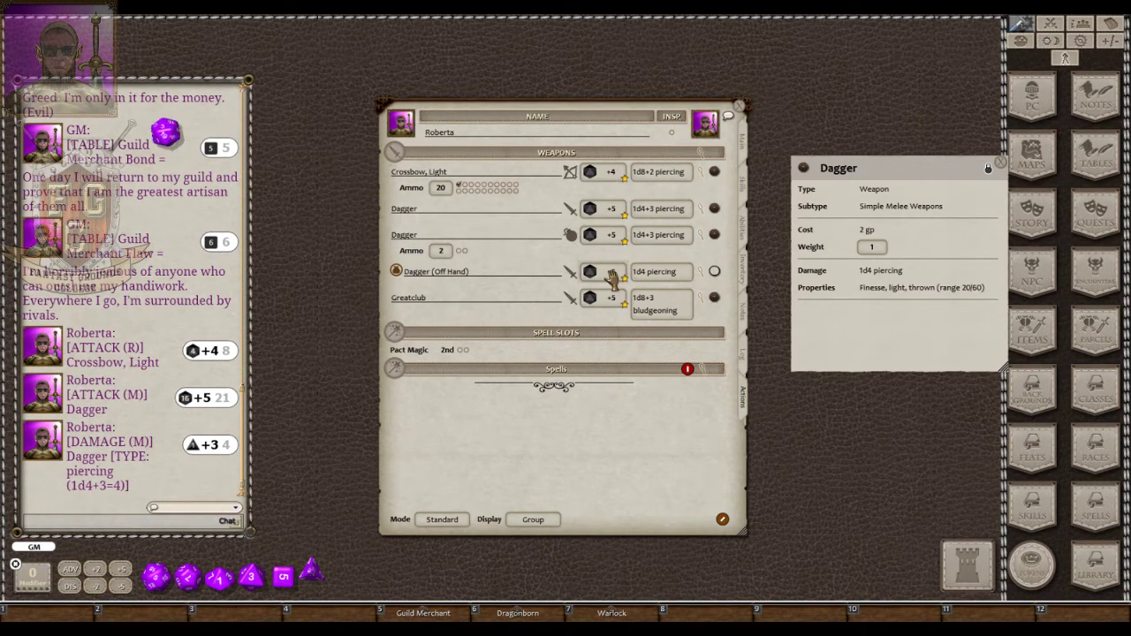
double_click(668, 280)
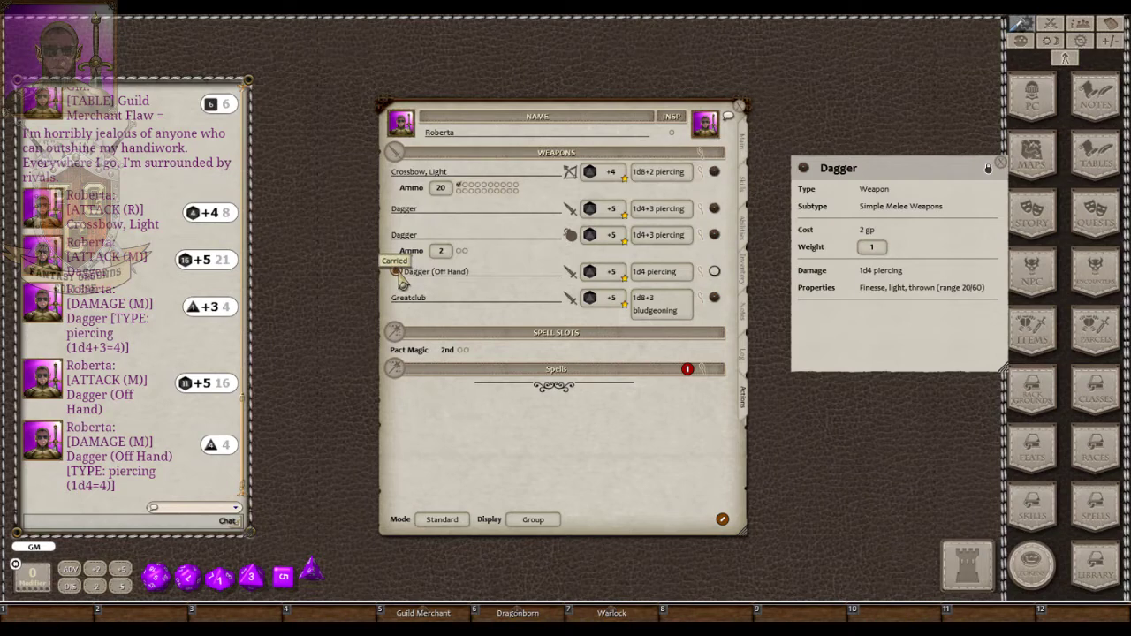
left_click(398, 273)
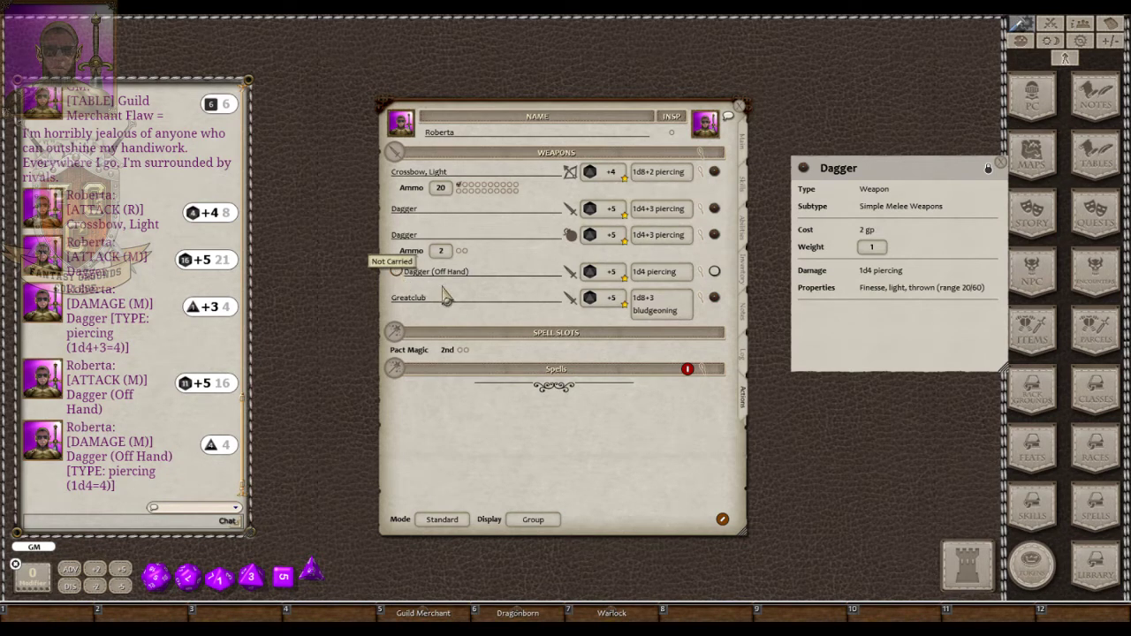
Compare the Standard, Preparation and Combat modes of the character's actions, mark the off-hand dagger as equipped, and leave Combat mode active.
left_click(442, 521)
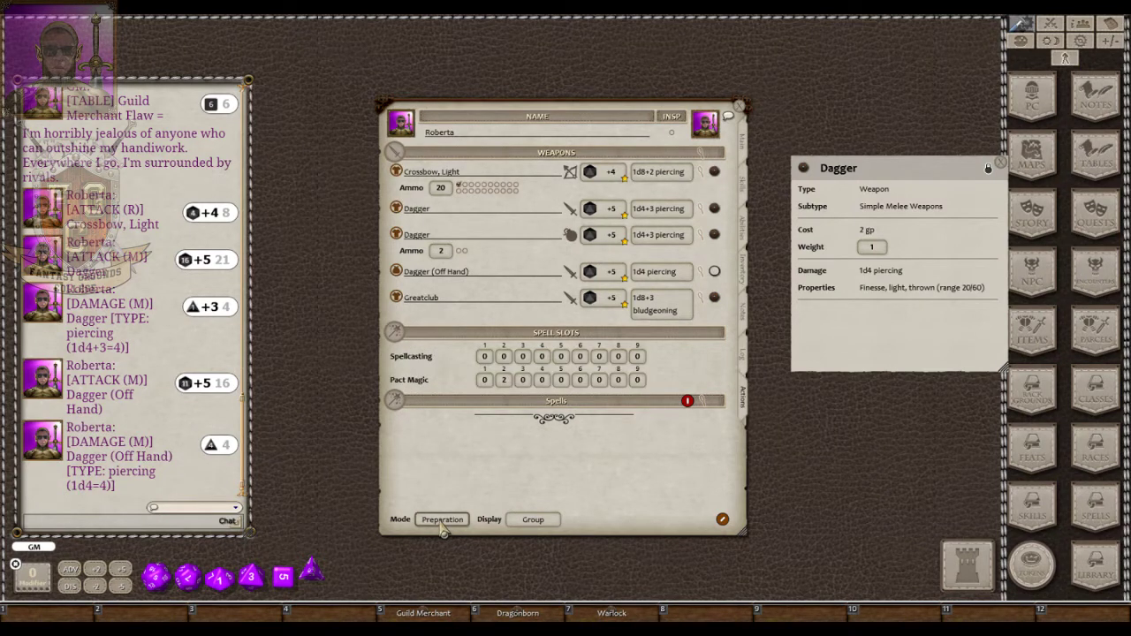
left_click(442, 521)
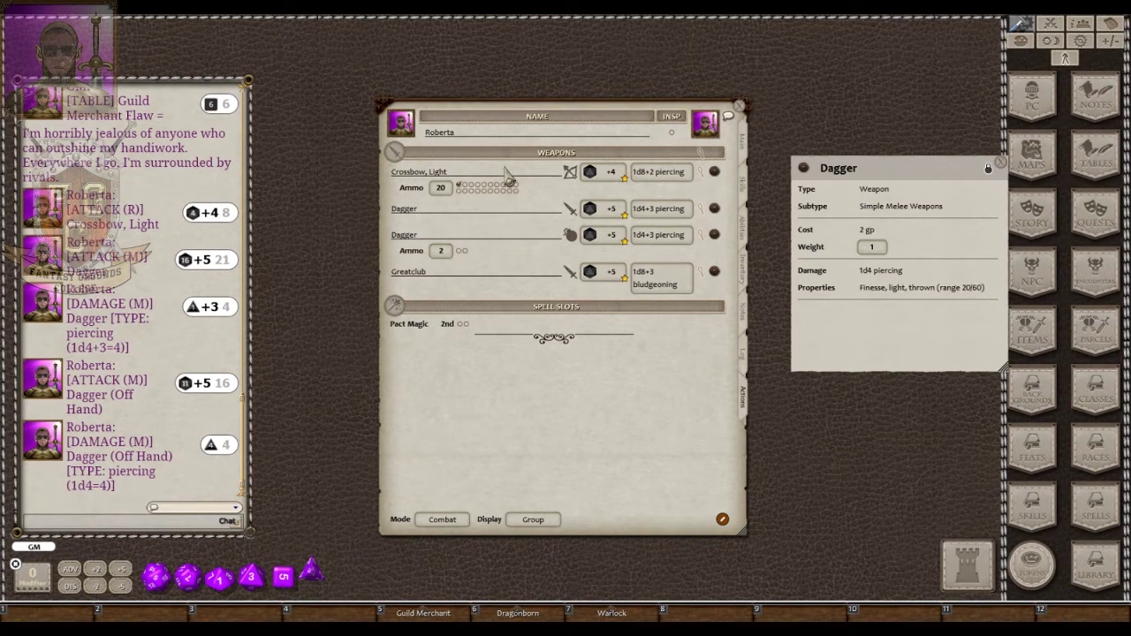
left_click(443, 521)
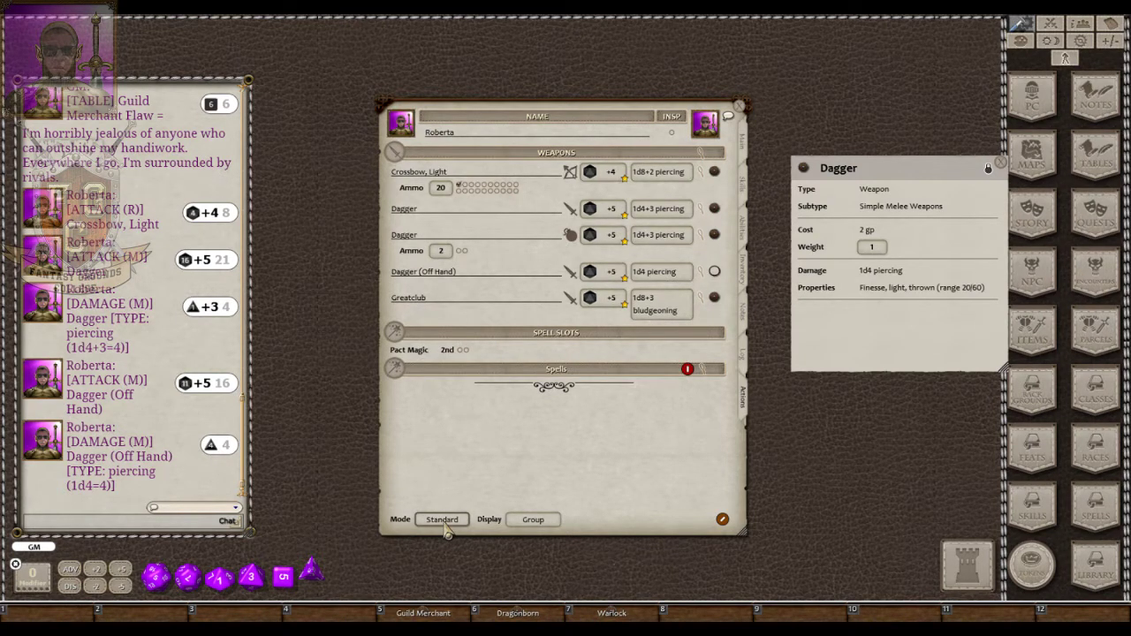
left_click(444, 522)
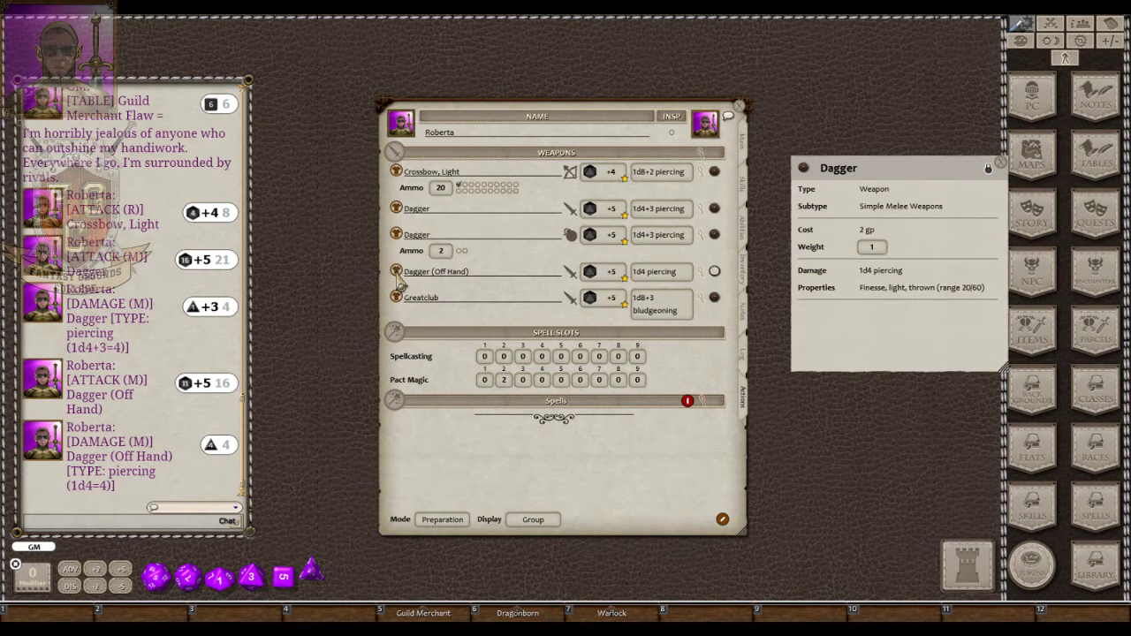
left_click(458, 523)
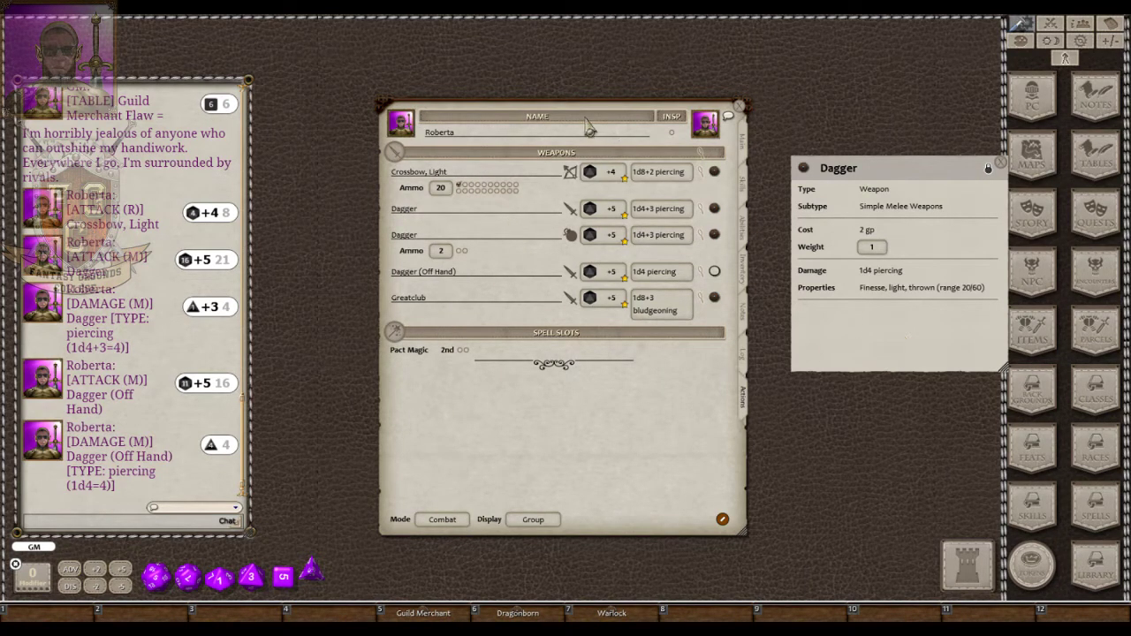
Close the Dagger record and move the character sheet clear of the stacked trait windows.
left_click_drag(497, 68, 525, 68)
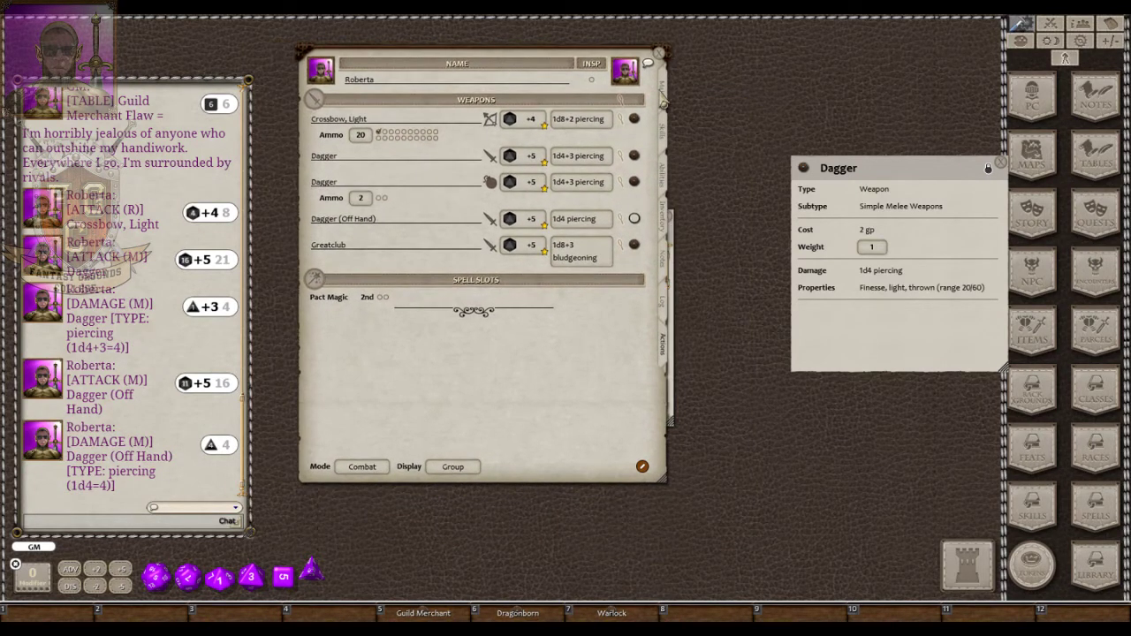
left_click(1003, 167)
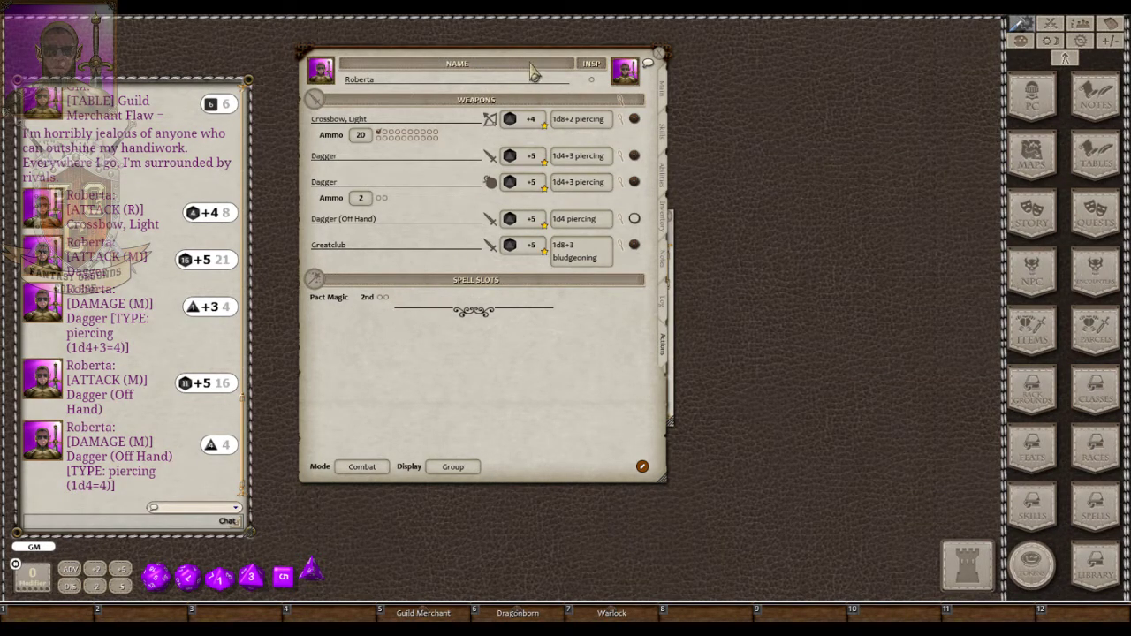
left_click_drag(529, 63, 274, 65)
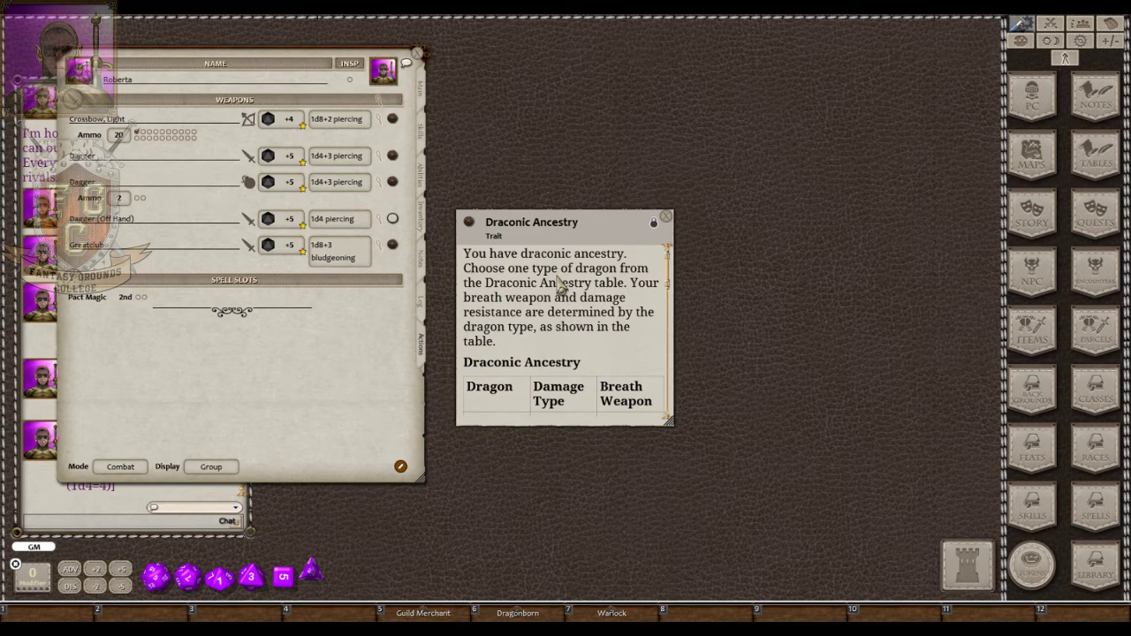
Separate the stacked Draconic Ancestry and Damage Resistance windows, review the character's feats, features and traits, and return to the actions.
left_click_drag(558, 231, 559, 281)
left_click(562, 233)
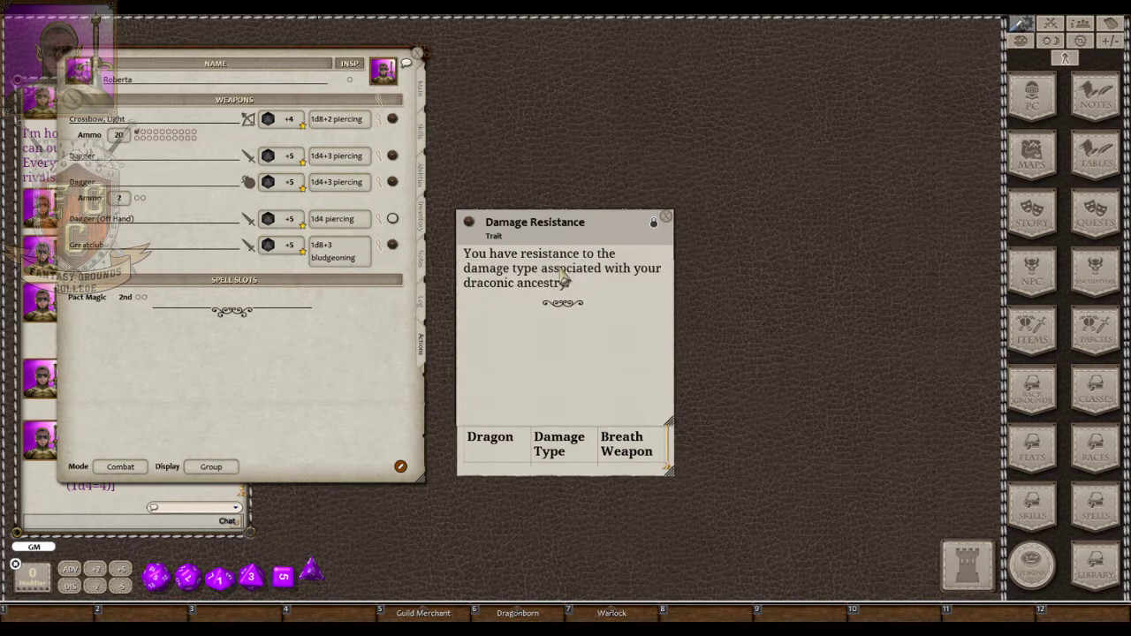
left_click_drag(564, 232, 560, 270)
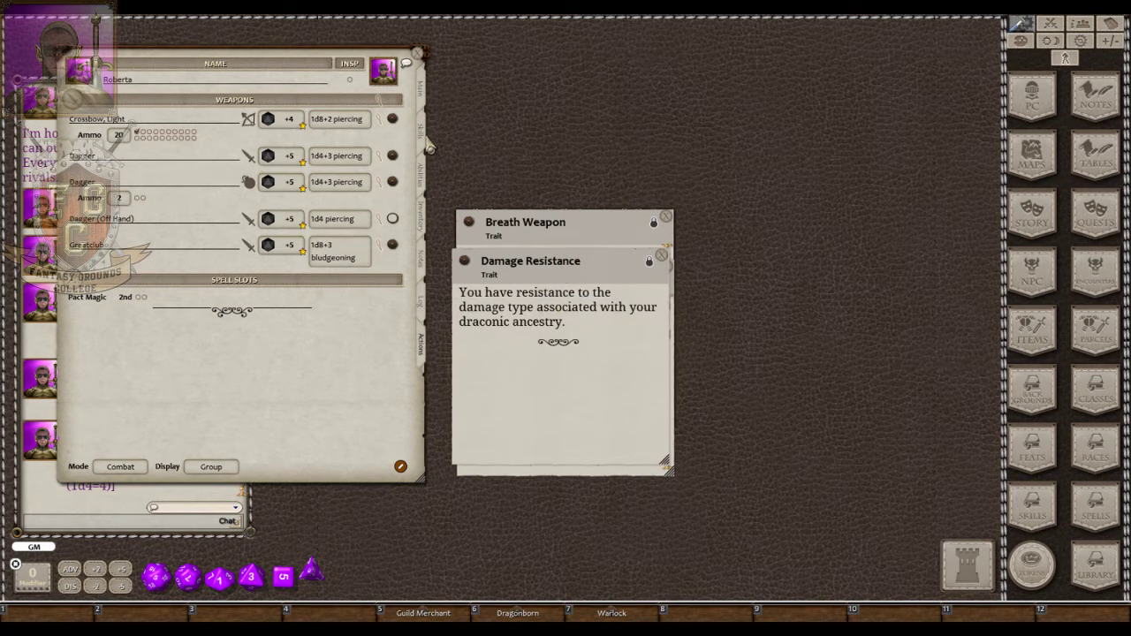
left_click(422, 175)
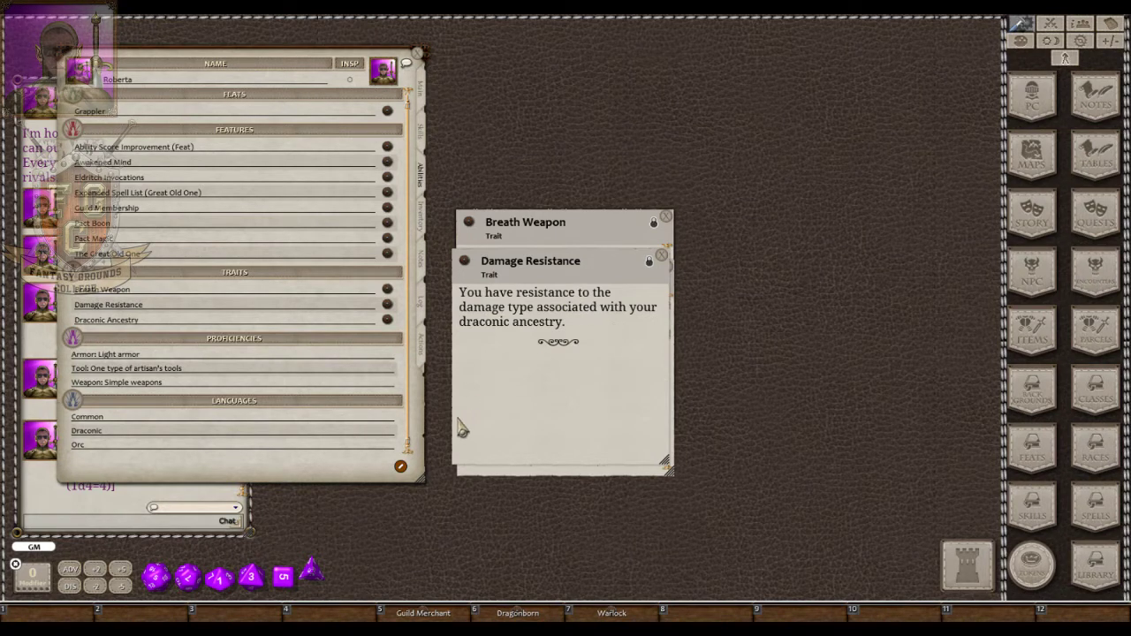
left_click(424, 357)
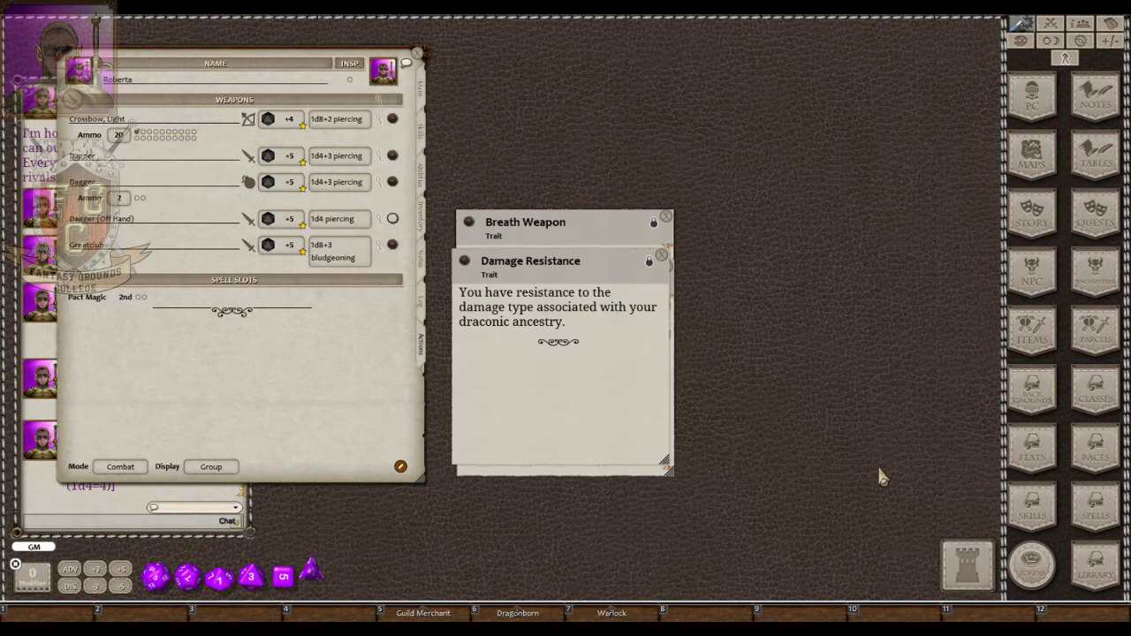
Search the library's data modules for "spells" and load 5E Spells Known per Class.
left_click(1102, 585)
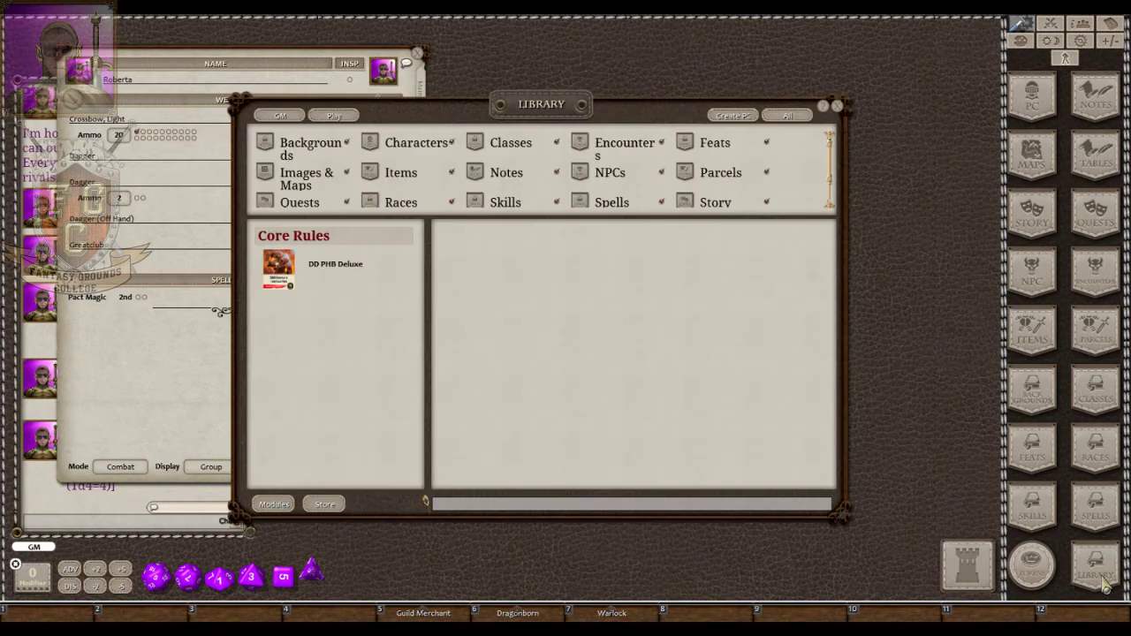
left_click(274, 504)
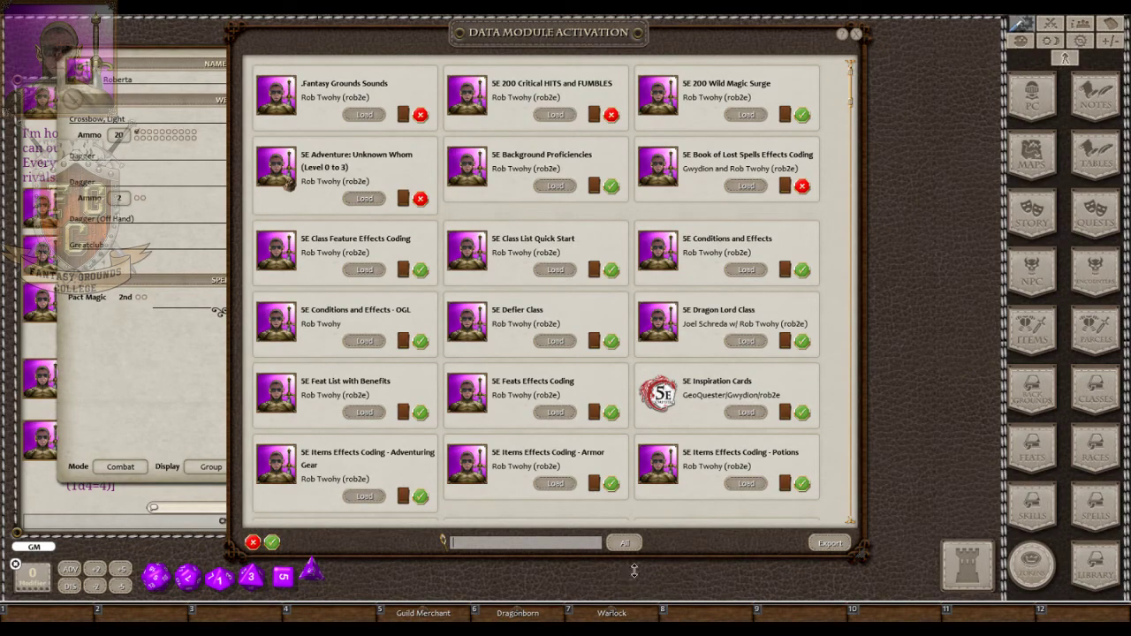
type("spells")
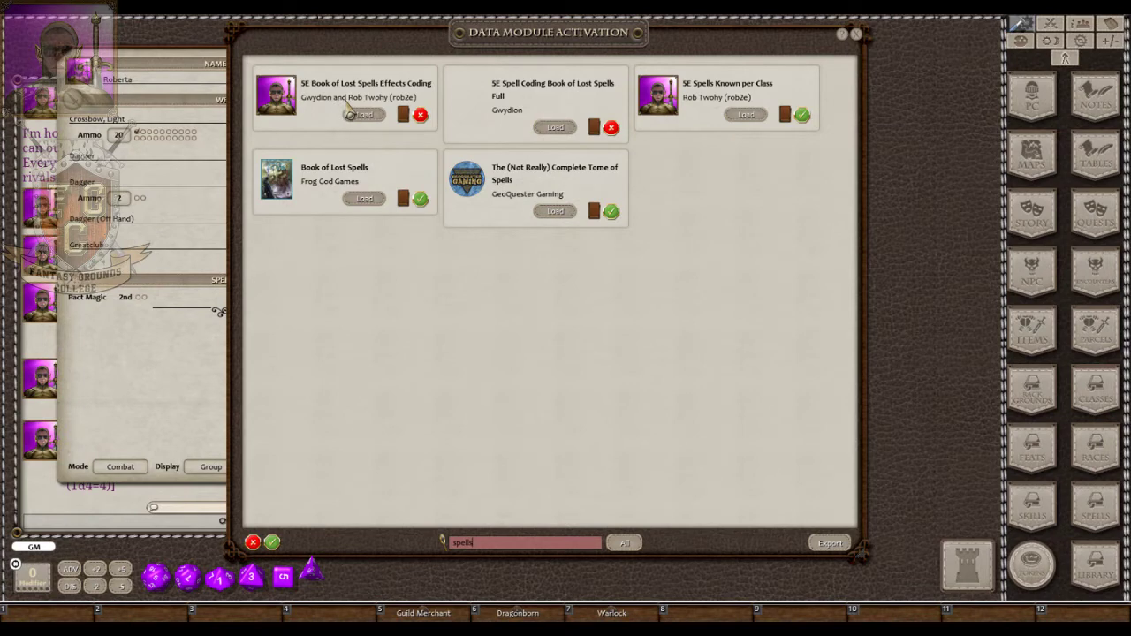
left_click(758, 117)
Search the data modules for "feats" instead and load 5E Feats Effects Coding.
key("BackSpace")
key("BackSpace")
key("BackSpace")
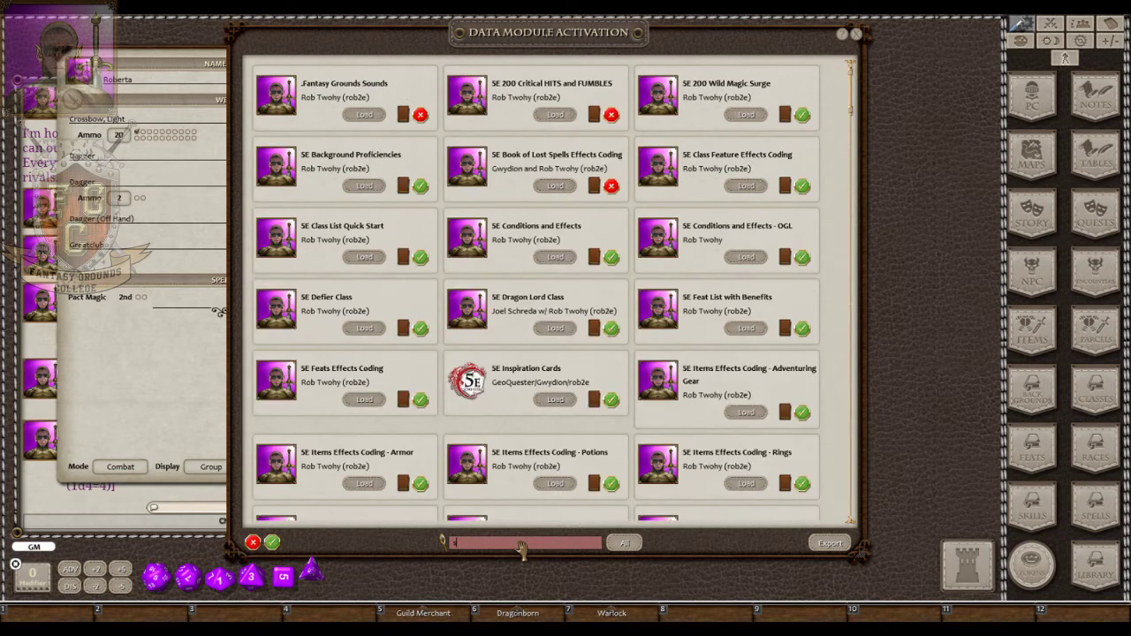
key("BackSpace")
type("feats")
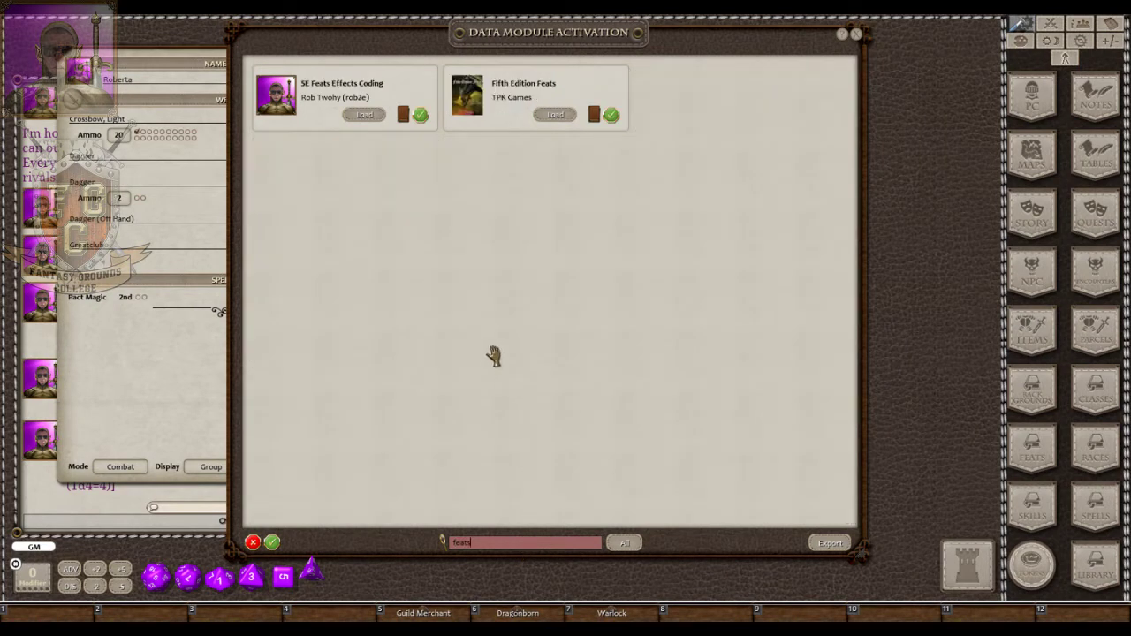
left_click(371, 118)
Replace the module search with "class" and load 5E Class Feature Effects Coding.
key("BackSpace")
key("BackSpace")
key("BackSpace")
key("BackSpace")
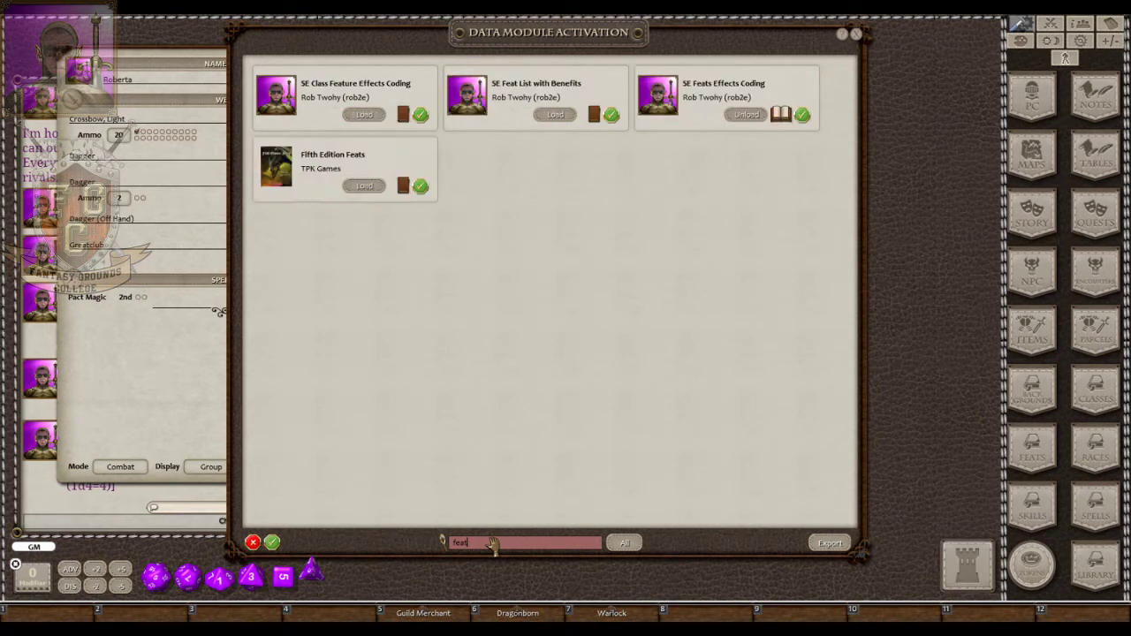
key("BackSpace")
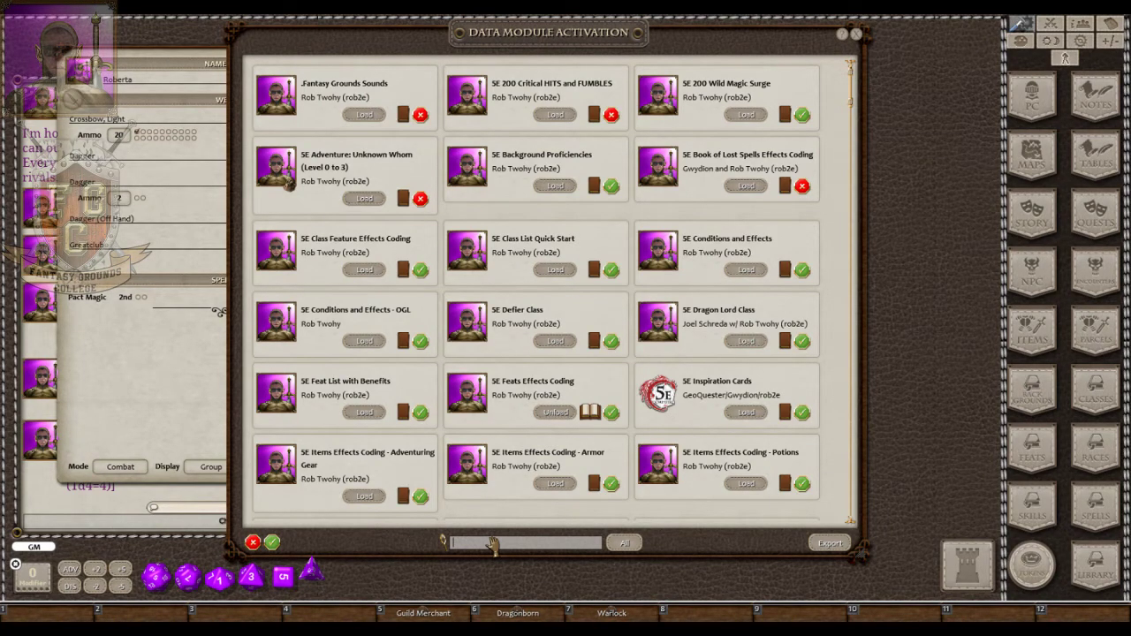
type("class")
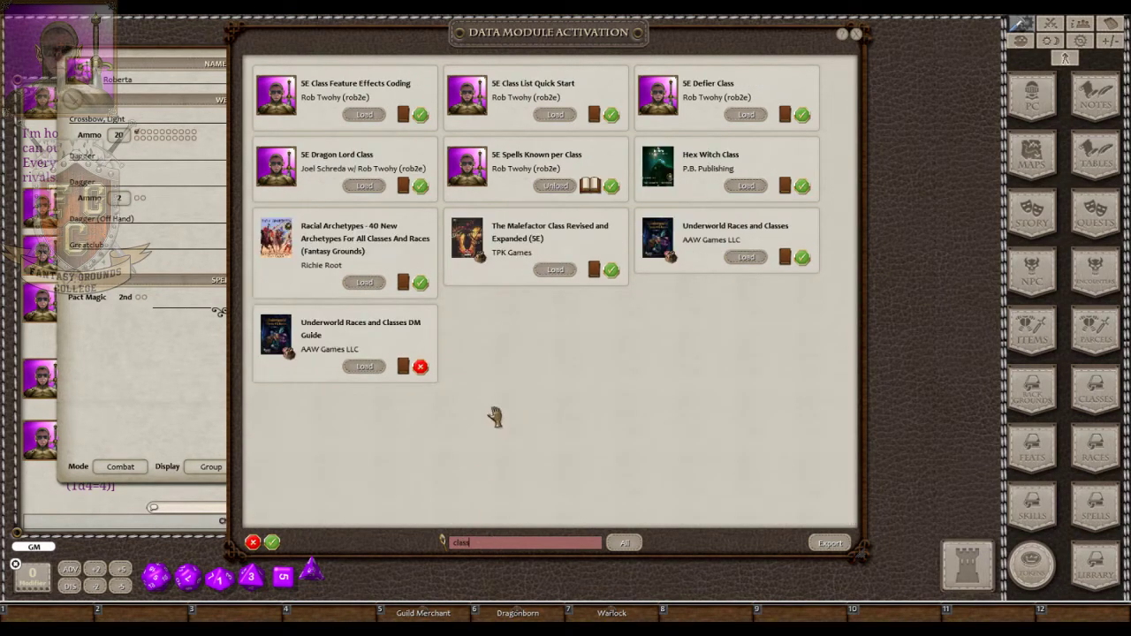
left_click(365, 119)
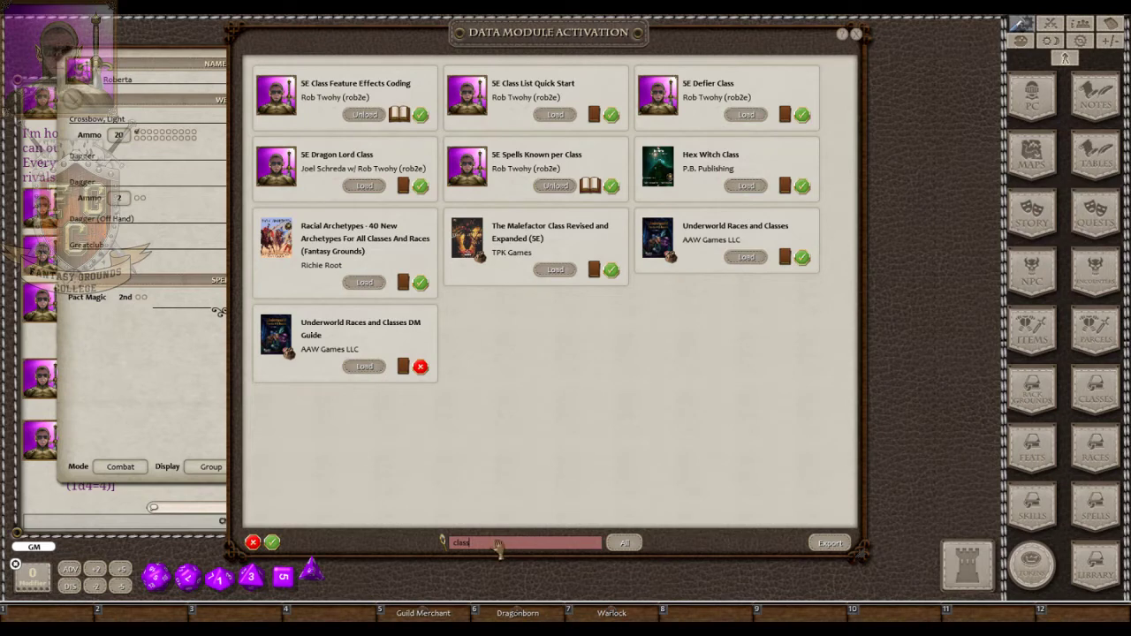
Replace the module search with "spell" and load 5E Spell Effects Coding.
key("BackSpace")
key("BackSpace")
key("BackSpace")
key("BackSpace")
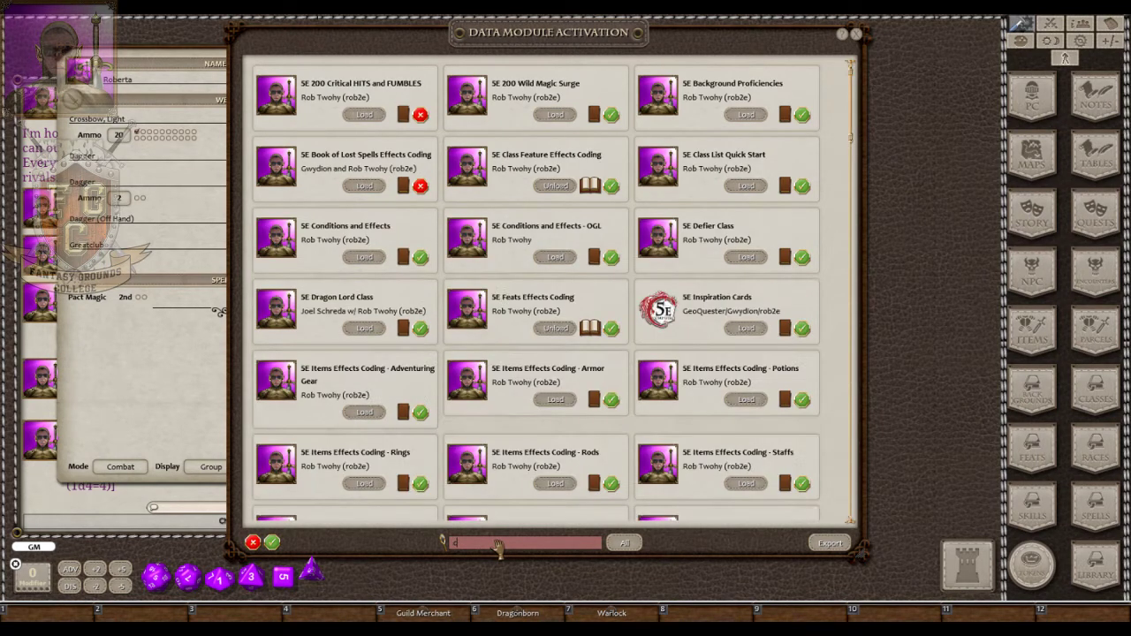
key("BackSpace")
type("spell")
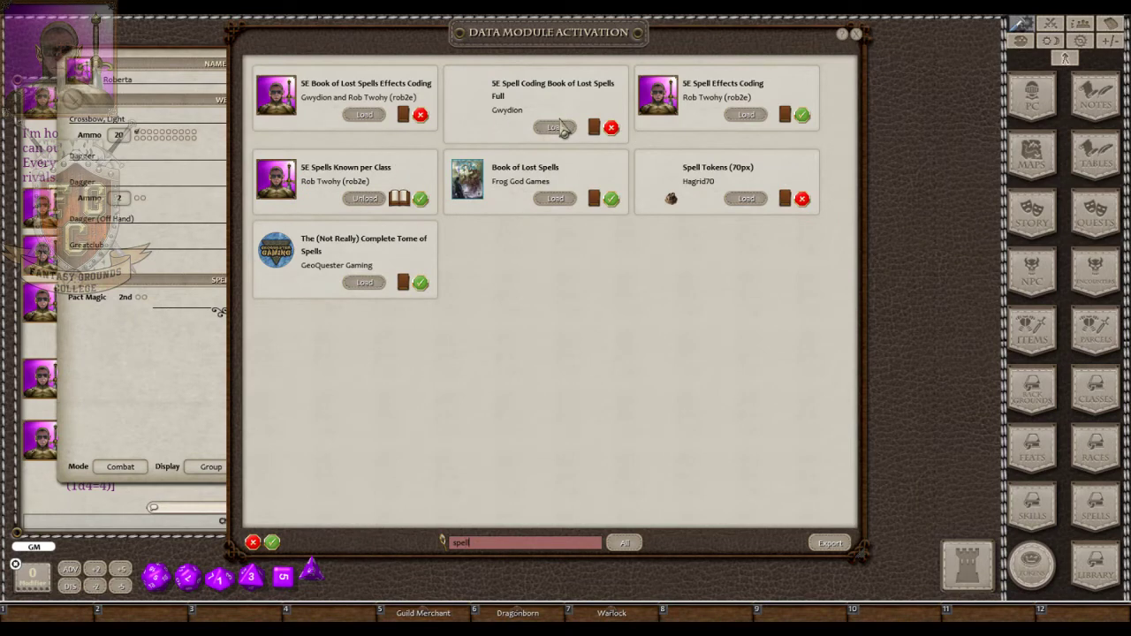
left_click(749, 115)
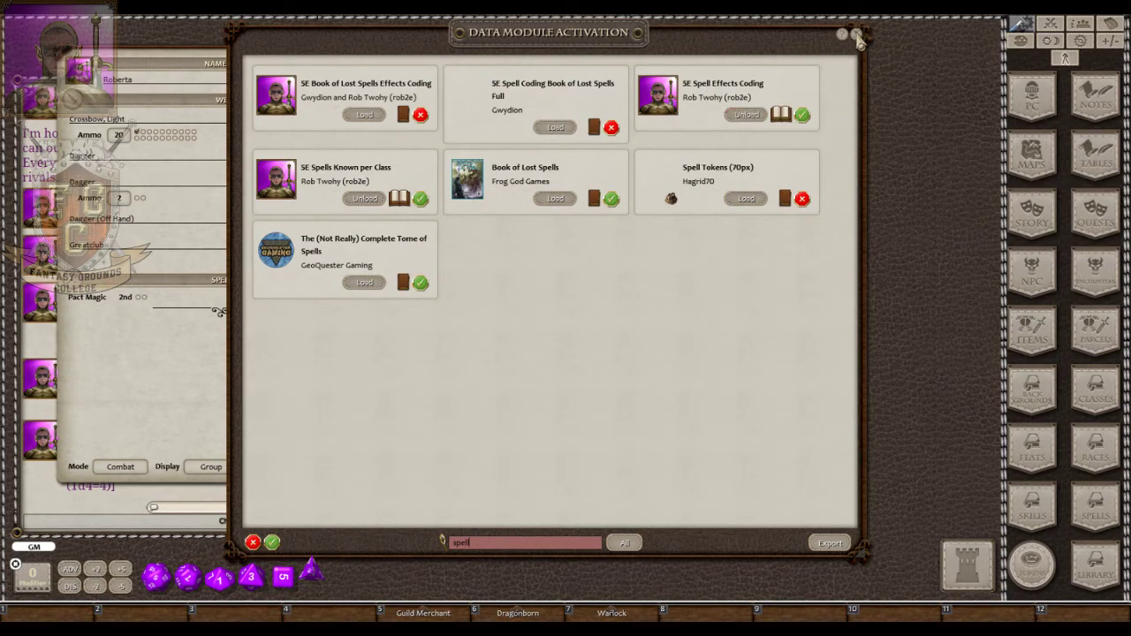
Check the loaded supplements in the library, close it, and open the spells list alongside the character sheet.
left_click(856, 35)
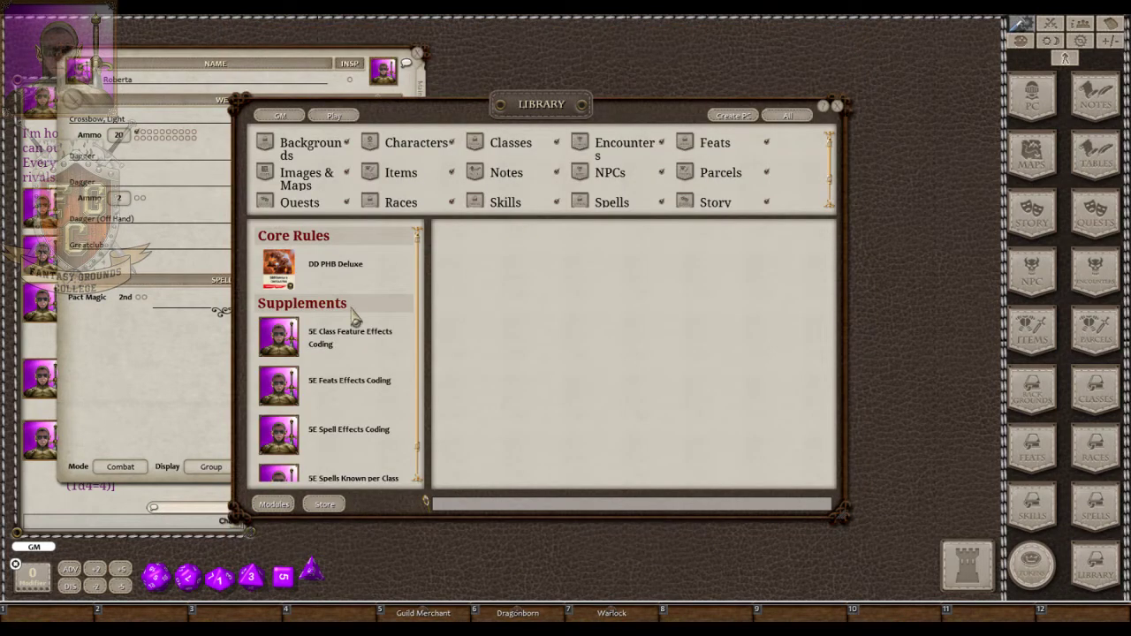
scroll(362, 353, "down", 1)
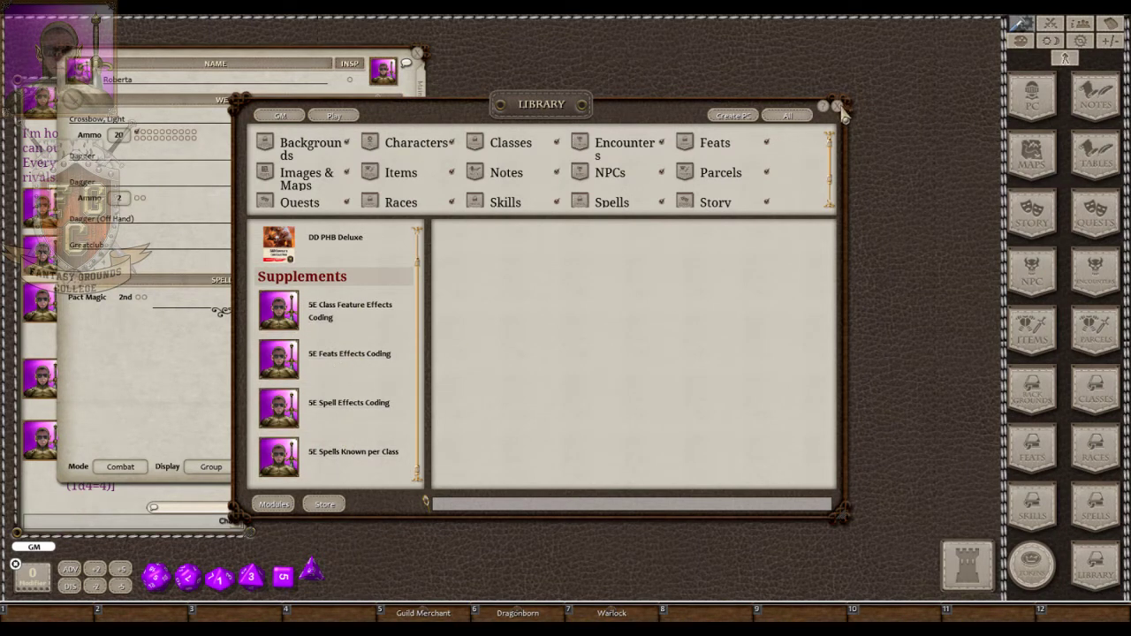
left_click(836, 107)
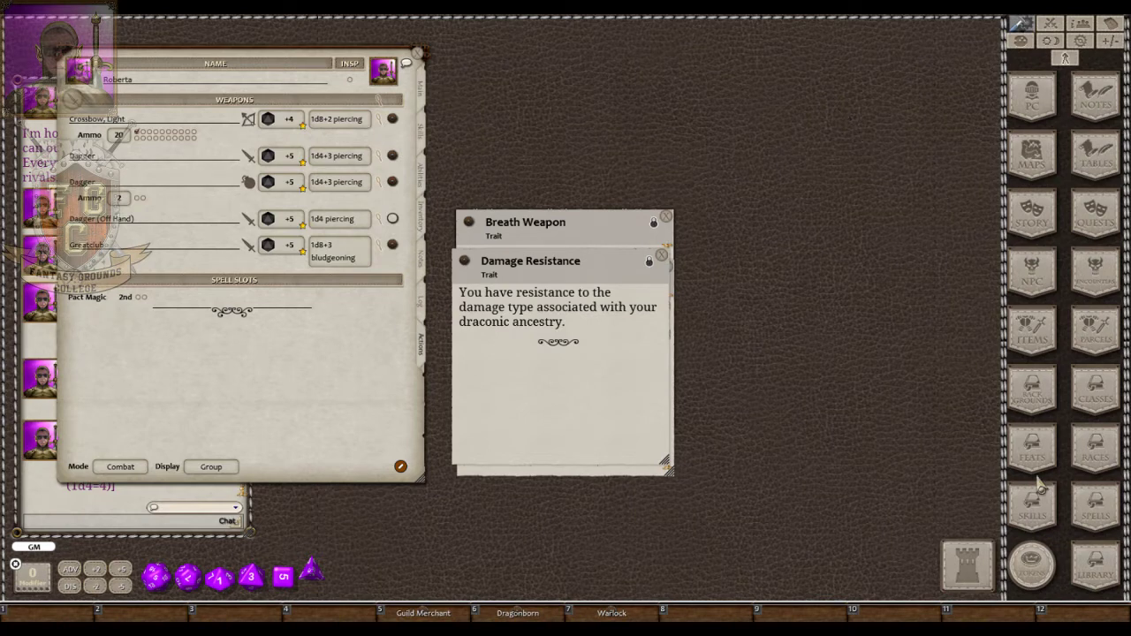
left_click(1097, 514)
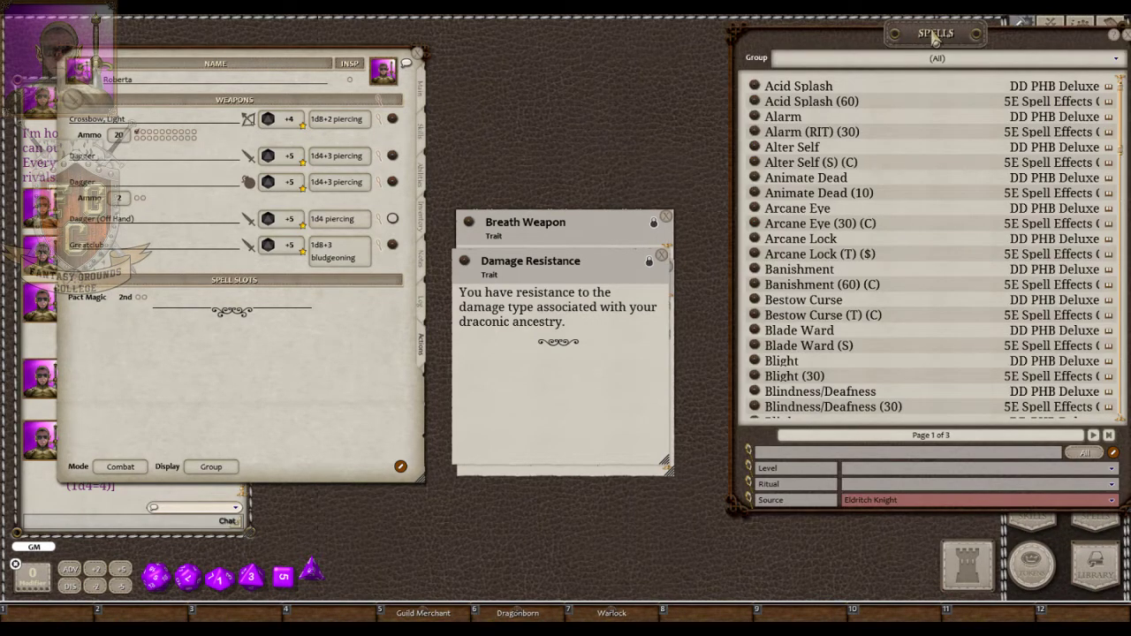
left_click_drag(933, 34, 904, 32)
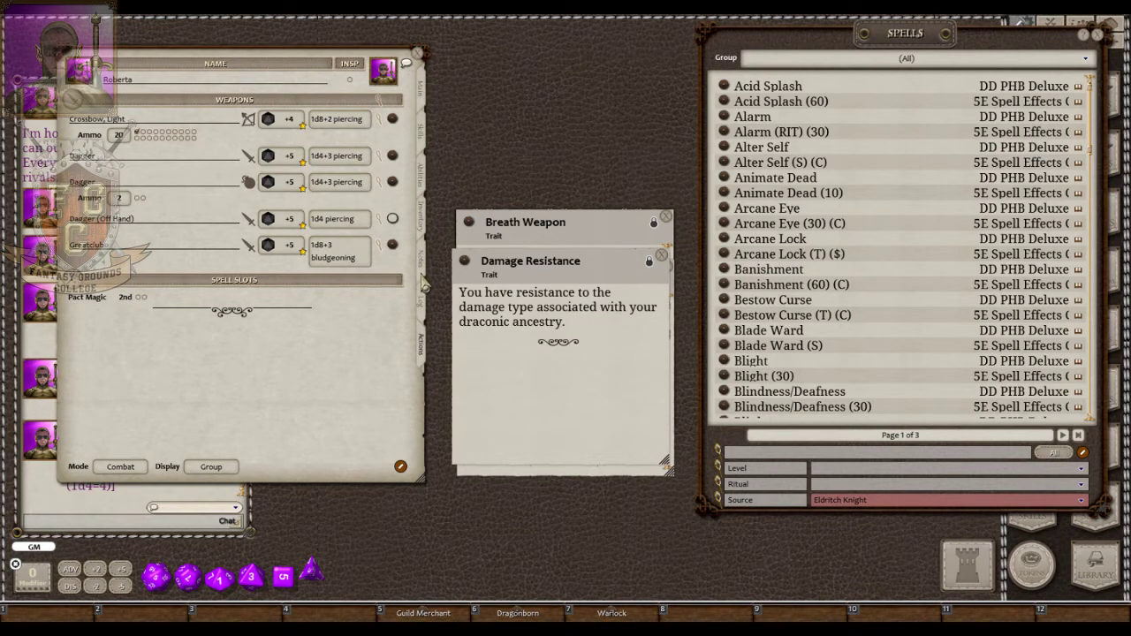
Go through the stacked trait, feature and feat windows from Breath Weapon to Grappler.
left_click(550, 239)
left_click_drag(547, 272, 545, 295)
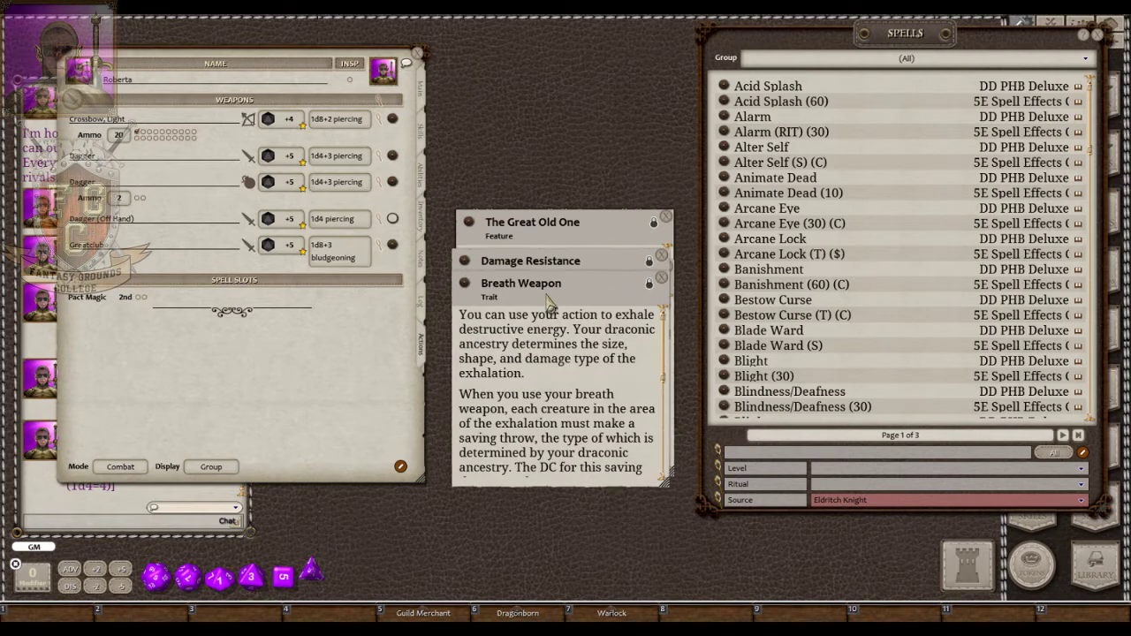
left_click_drag(549, 227, 548, 303)
left_click_drag(547, 236, 546, 305)
left_click_drag(545, 238, 545, 309)
left_click_drag(545, 250, 545, 307)
left_click_drag(541, 232, 542, 309)
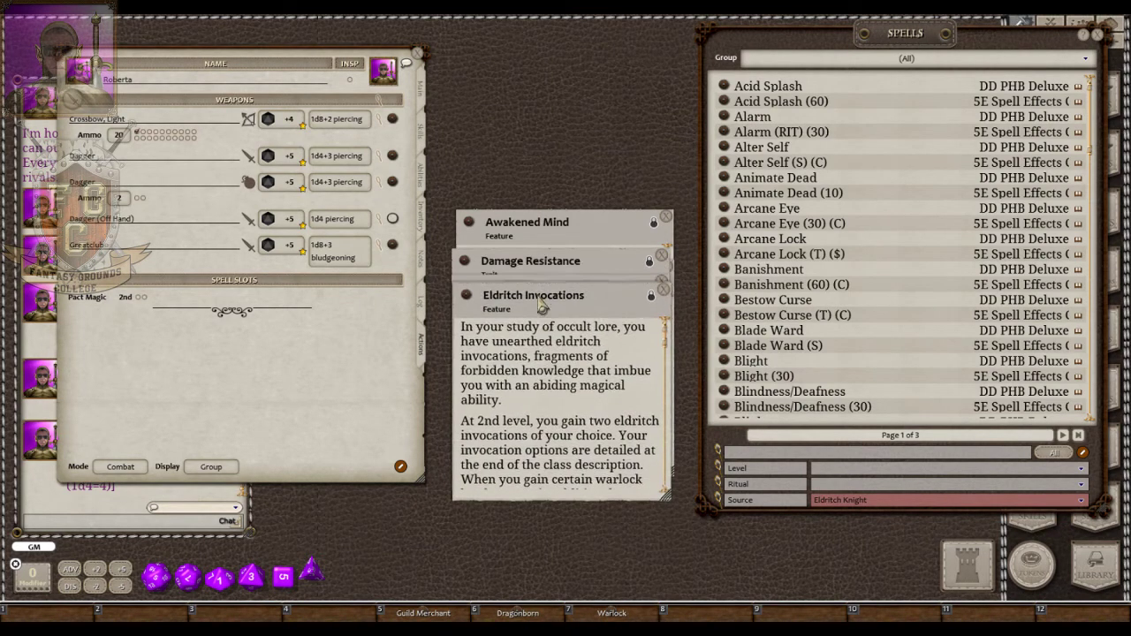
left_click_drag(541, 228, 542, 303)
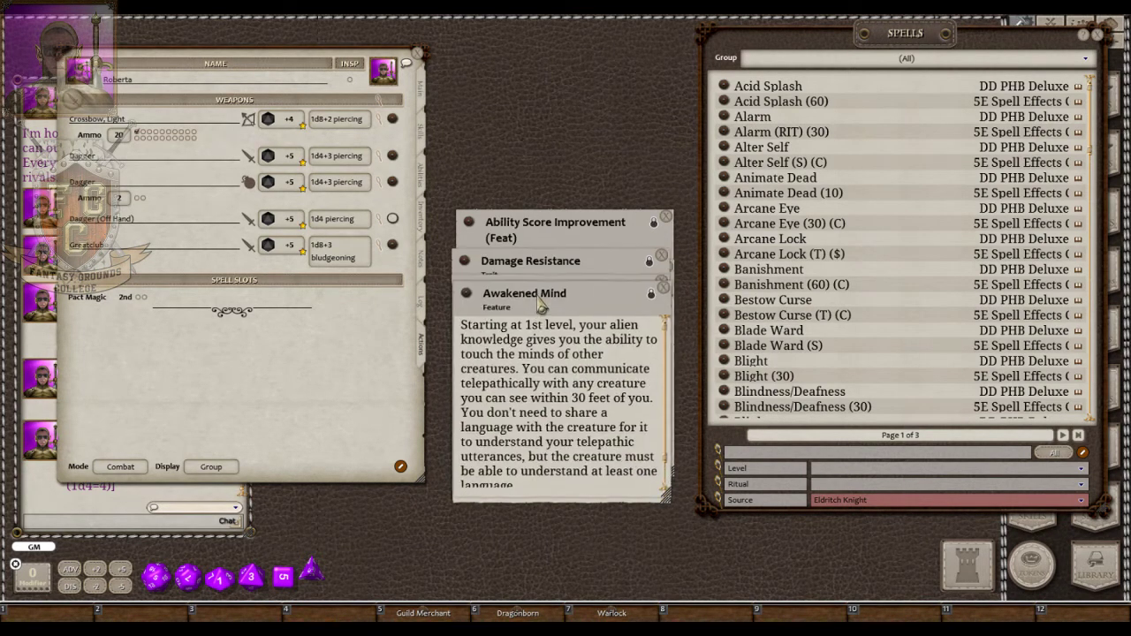
left_click_drag(542, 225, 541, 297)
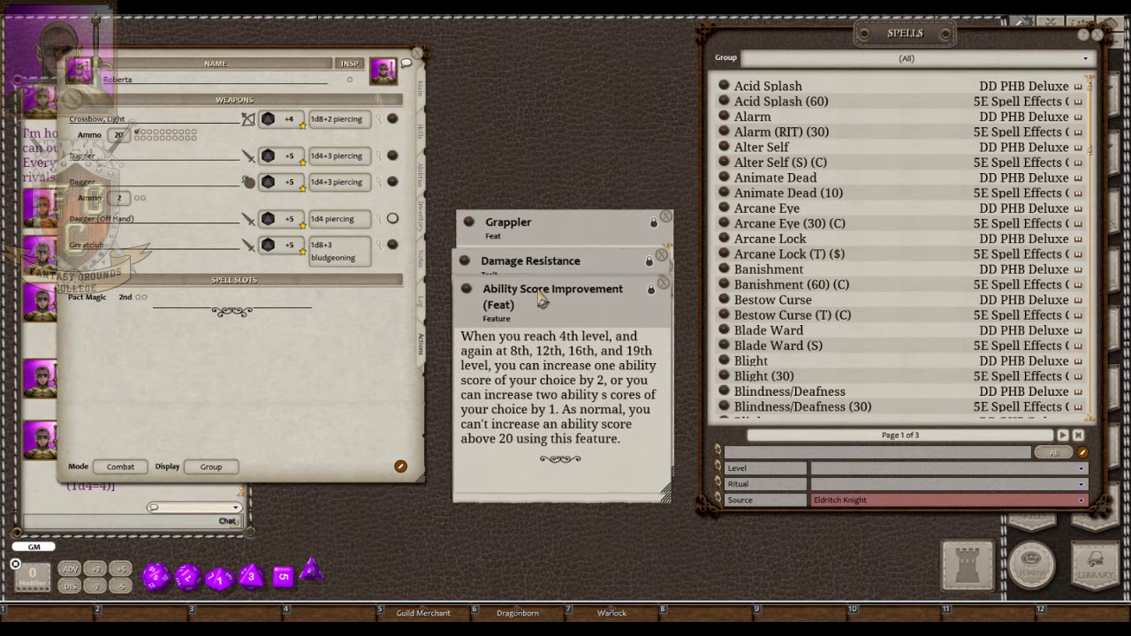
left_click_drag(541, 224, 542, 294)
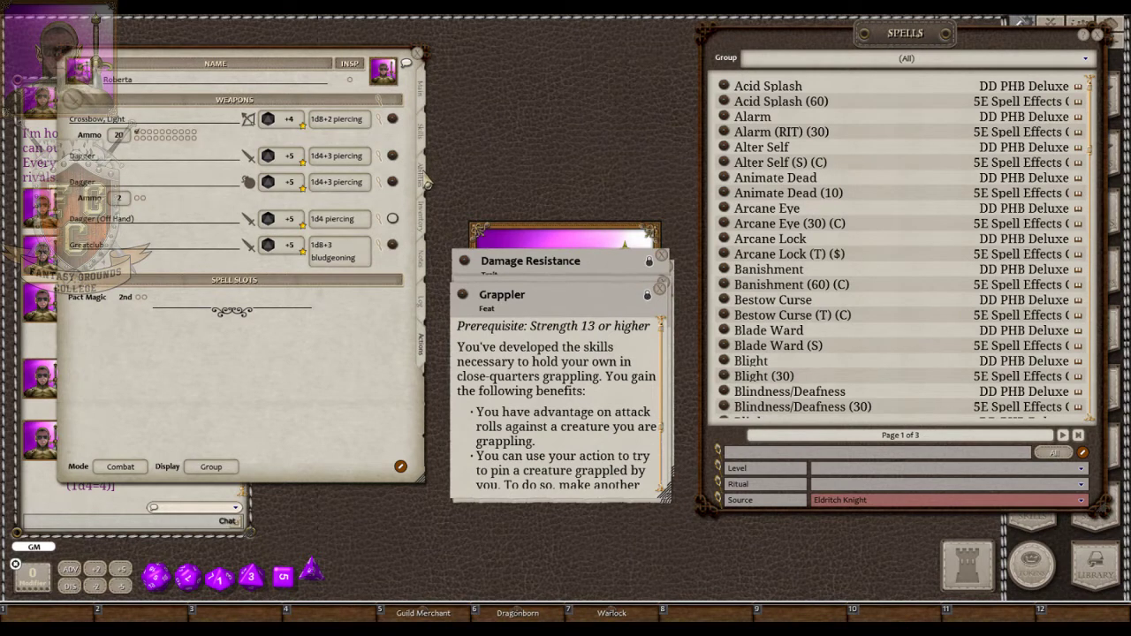
Consult the dragon types in the Draconic Ancestry trait and append "(Black - Acid 5x30 DEX Save" to its name among the character's traits.
left_click(422, 177)
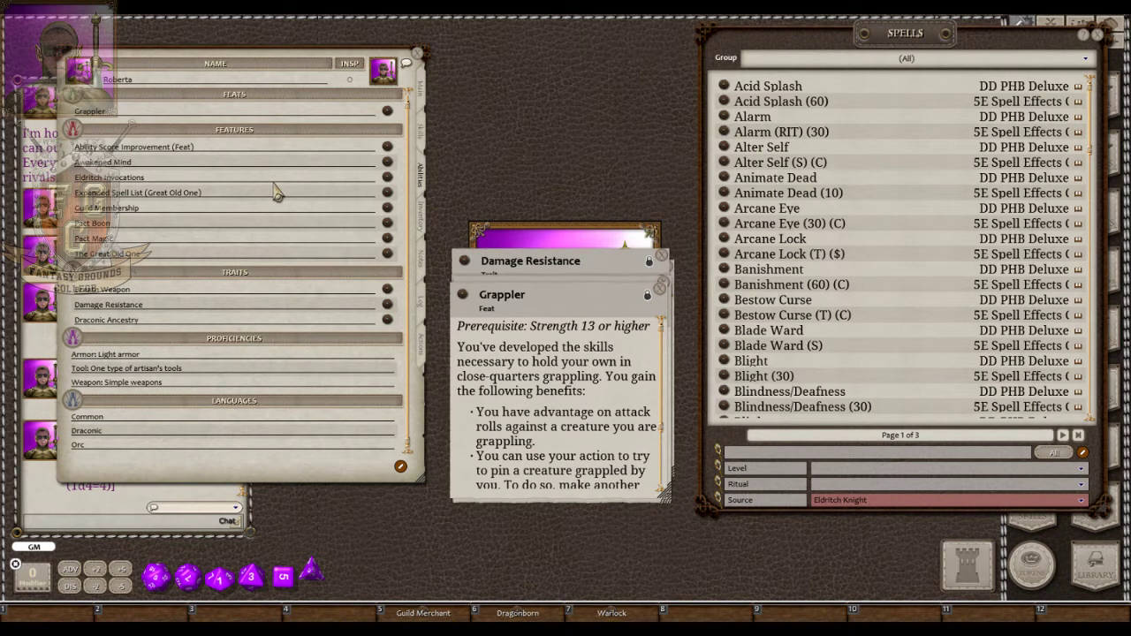
left_click(388, 320)
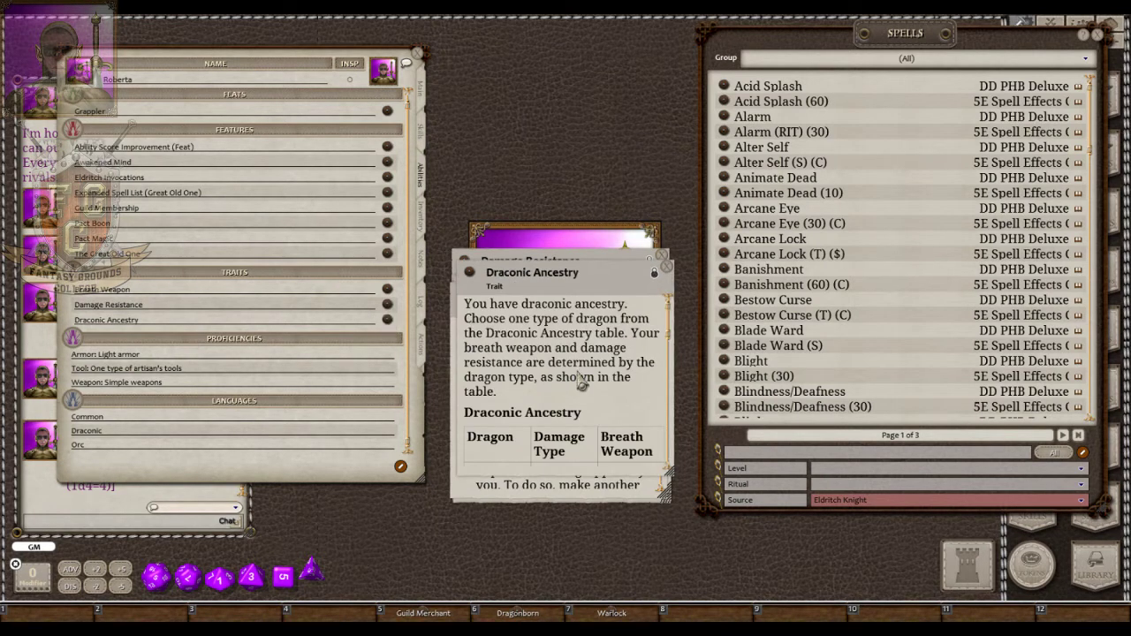
scroll(589, 360, "down", 3)
scroll(589, 361, "down", 3)
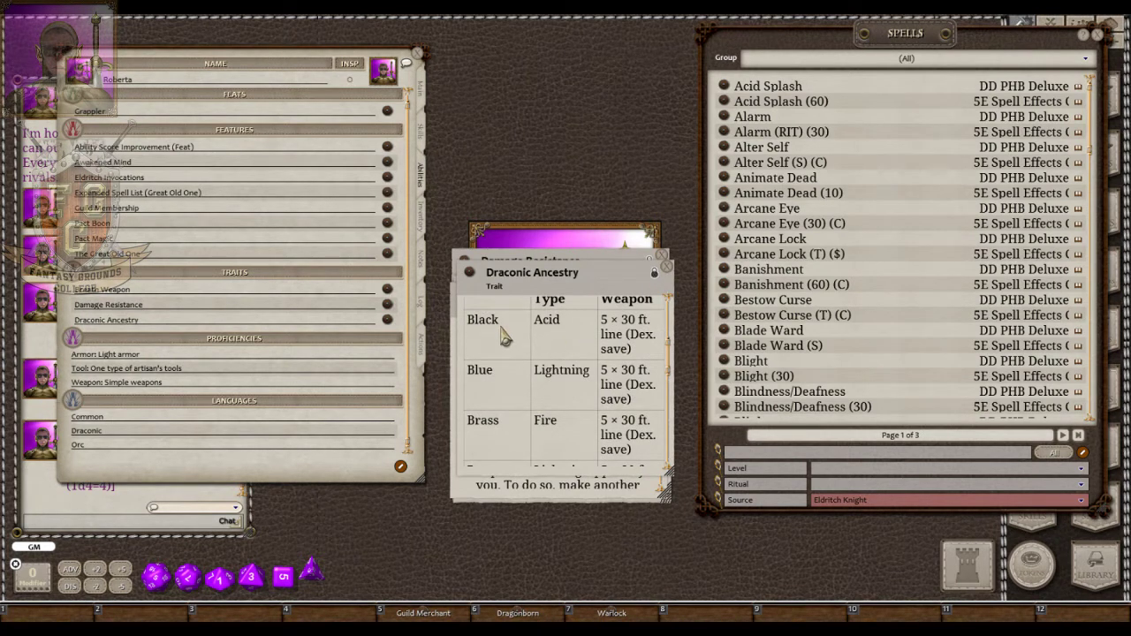
left_click(174, 317)
type("(Black")
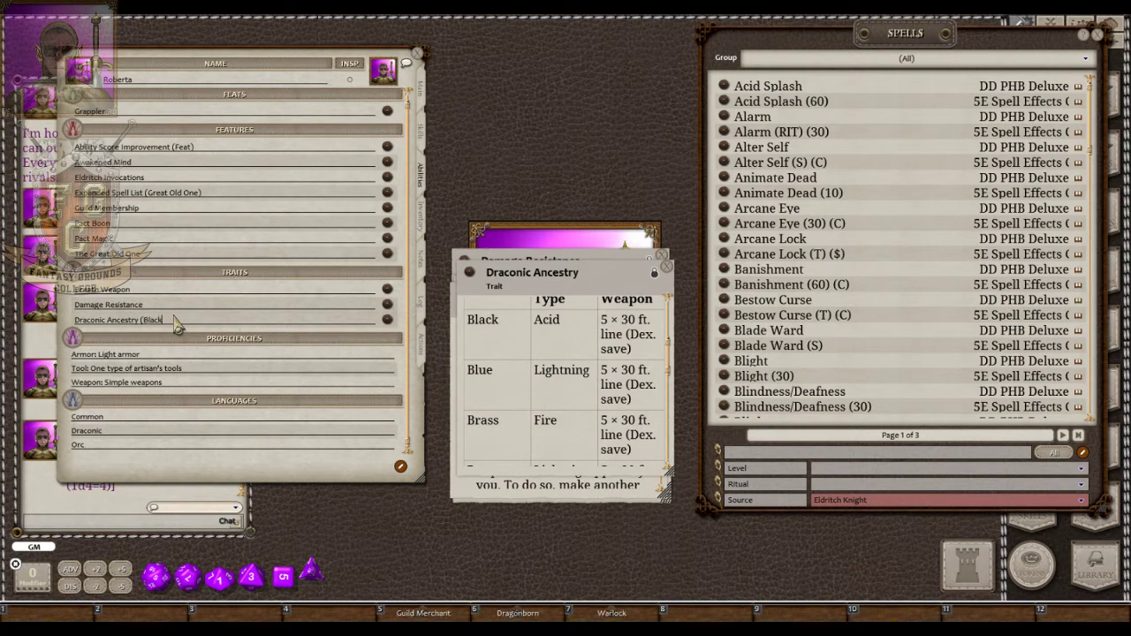
type(" - Acid 5x30")
key("shift")
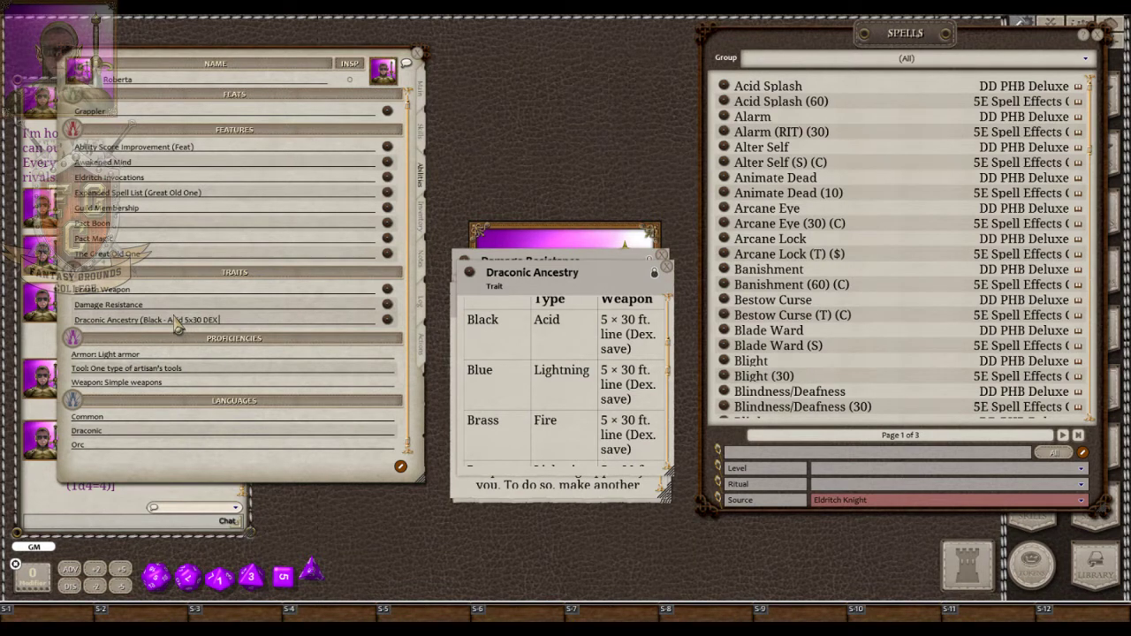
type("ave")
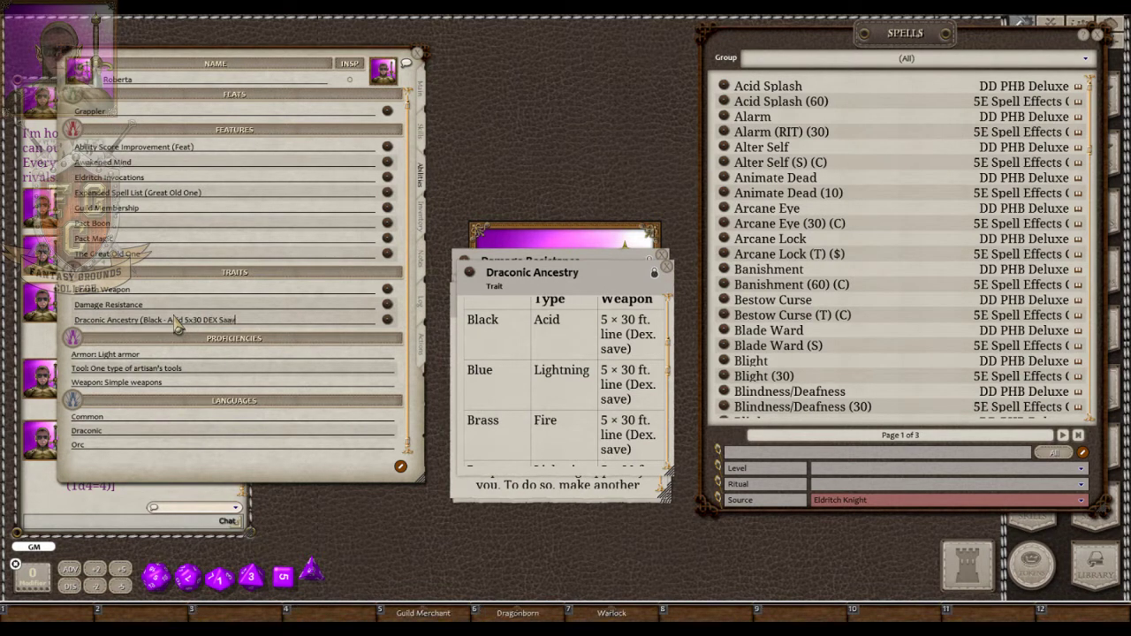
Finish renaming the ancestry trait as "Draconic Ancestry (Black - Acid 5x30 DEX Save)", close its note and bring the Damage Resistance note forward.
type(")")
left_click(667, 273)
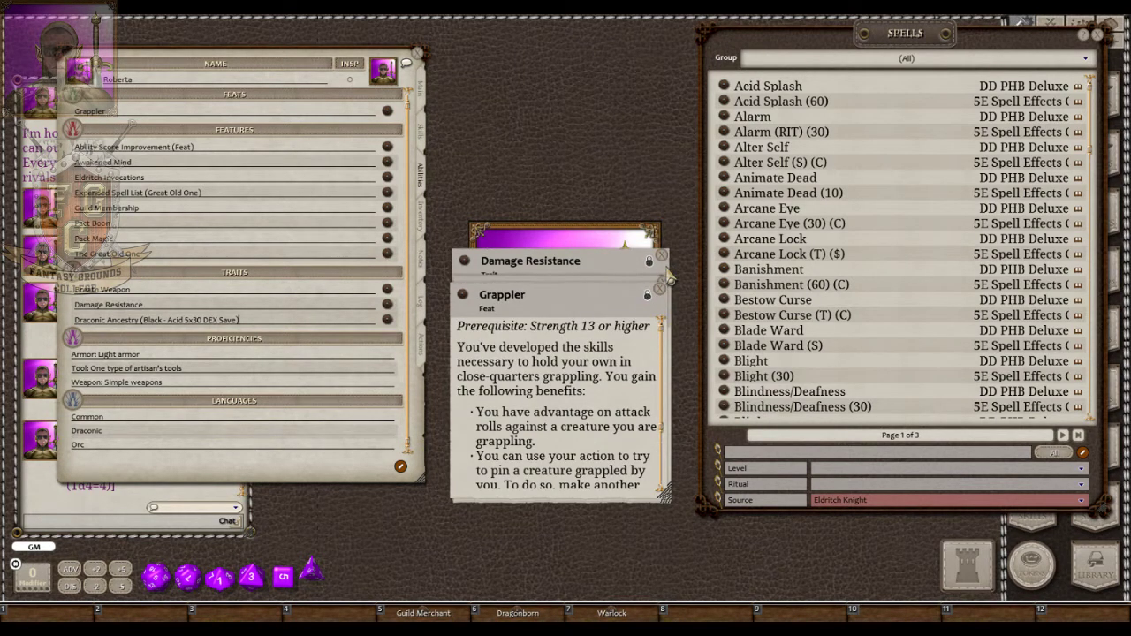
left_click(595, 270)
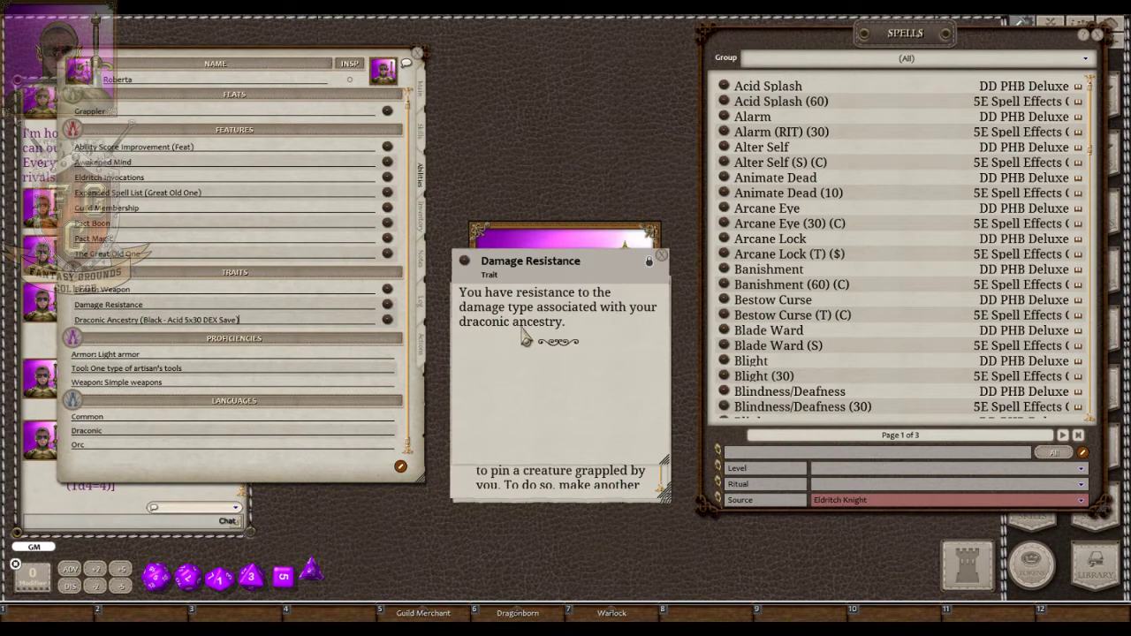
Search the spell list for "dama" with the Eldritch Knight source filter cleared.
left_click(793, 457)
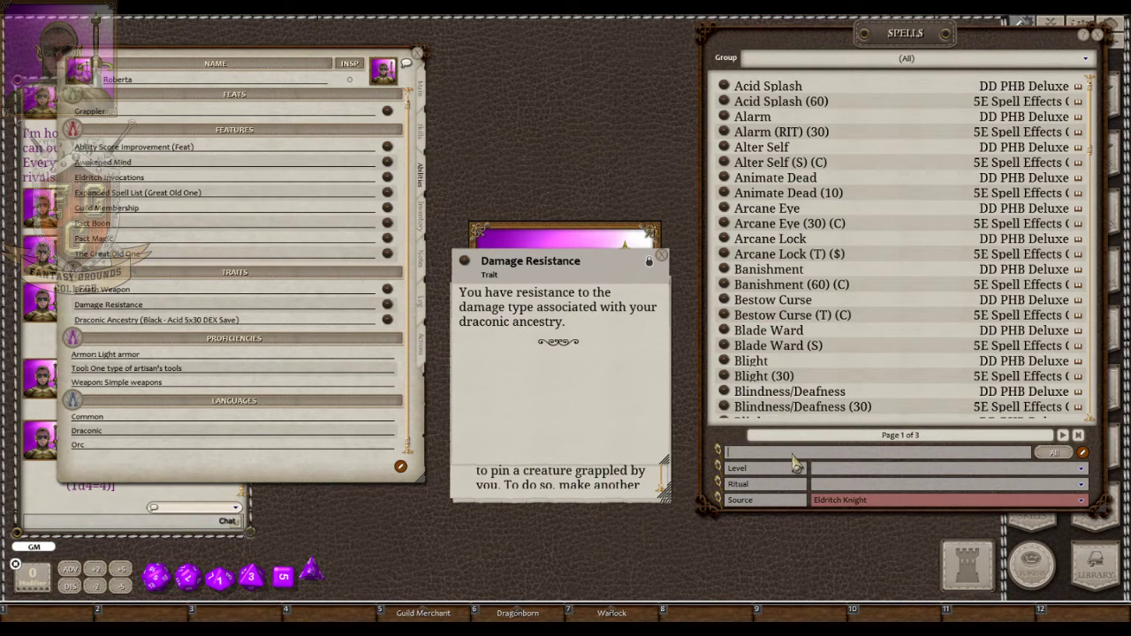
type("dama")
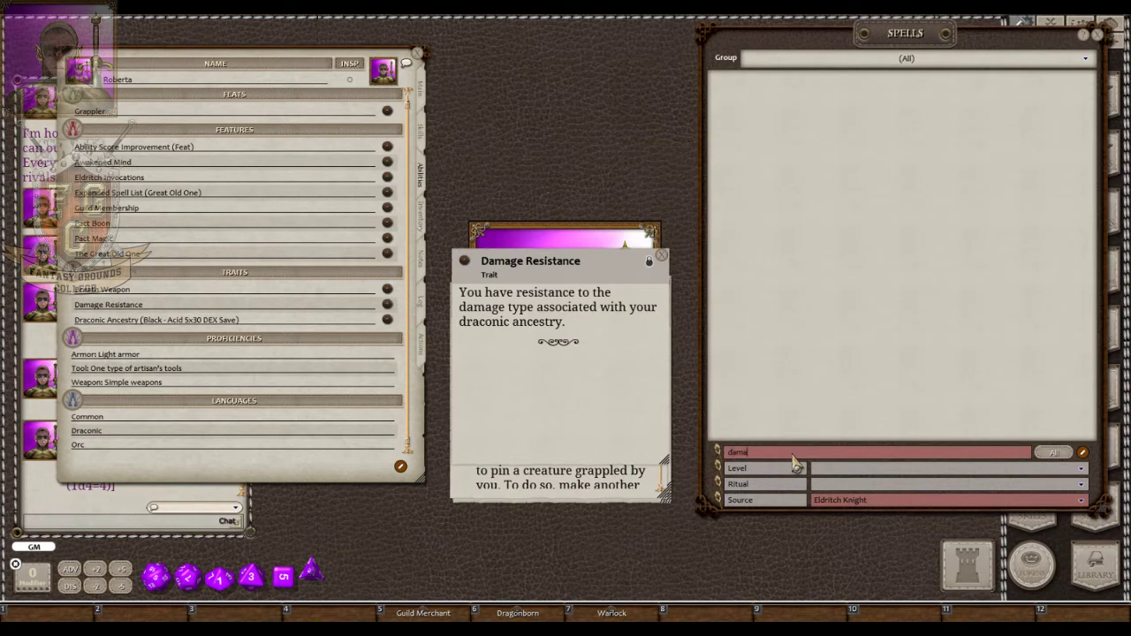
left_click(906, 510)
scroll(892, 437, "up", 6)
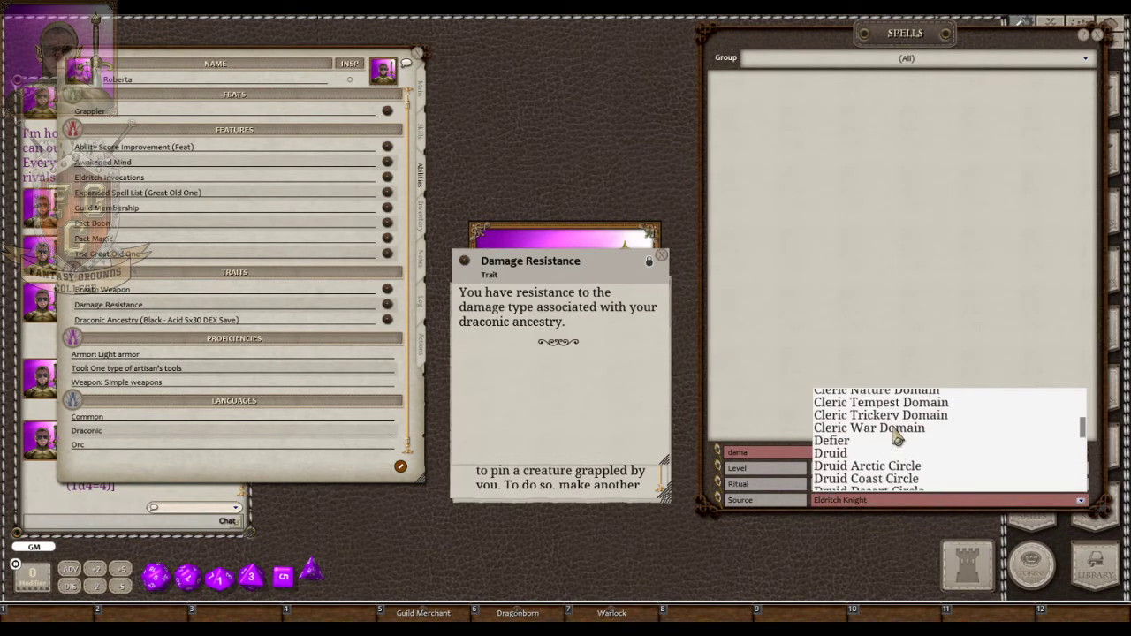
left_click(849, 399)
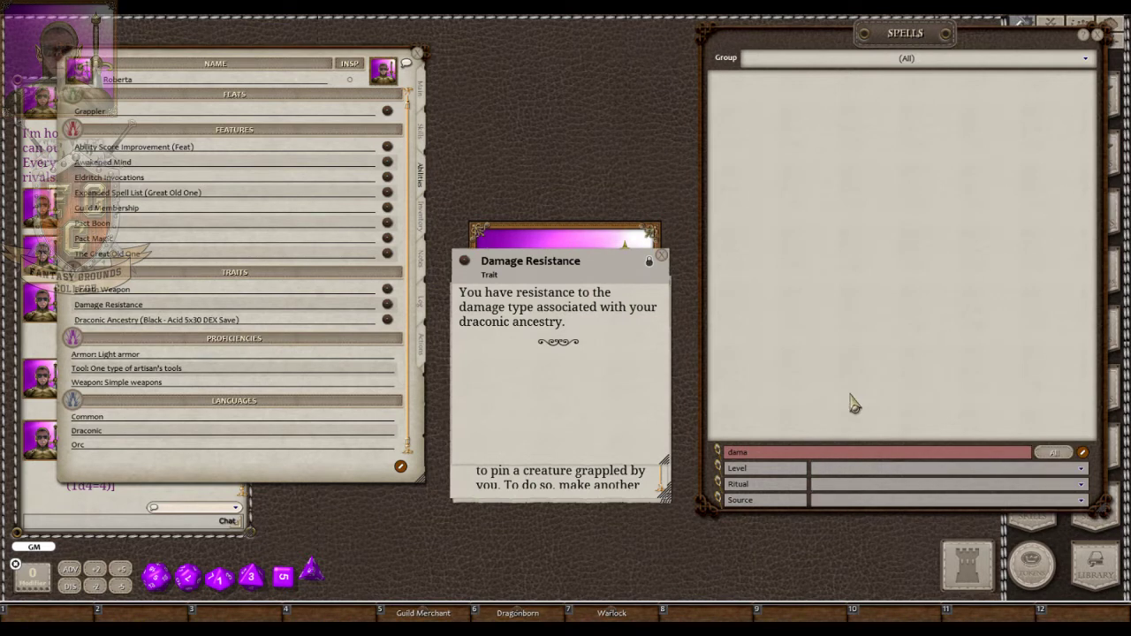
double_click(763, 454)
type("dam")
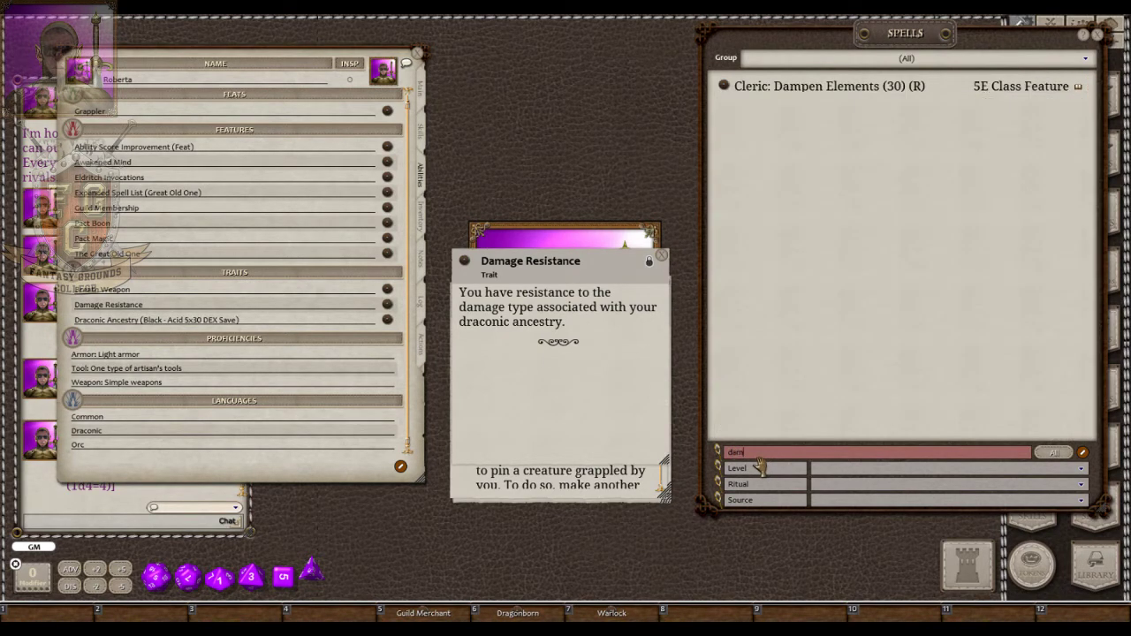
type("a")
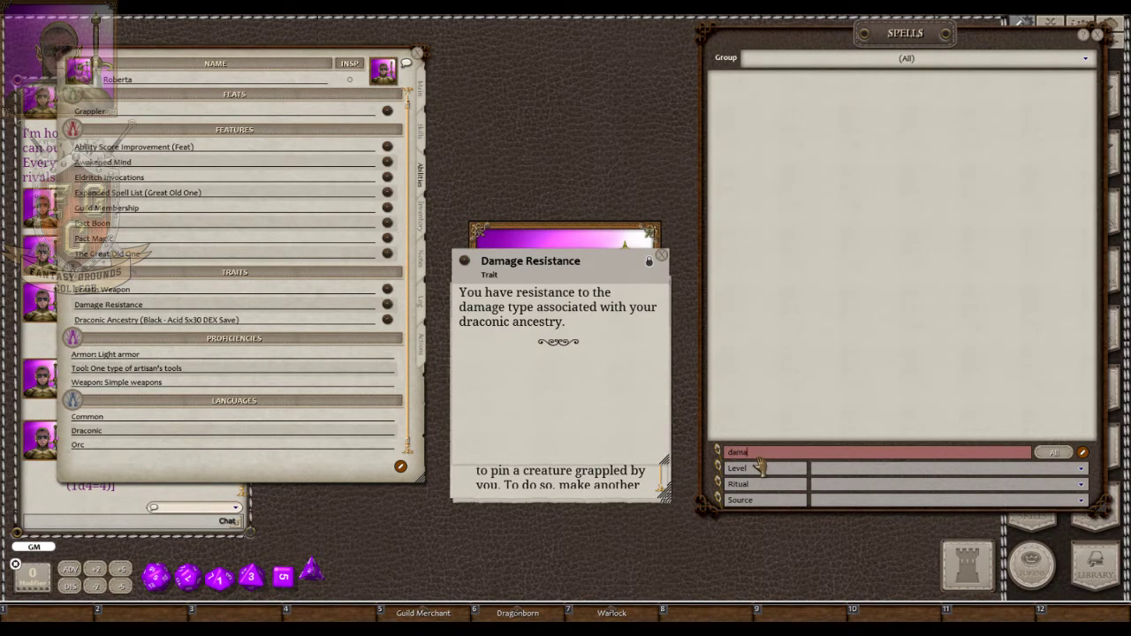
Search the spell list for "draco" instead, and clear the search again.
key("BackSpace")
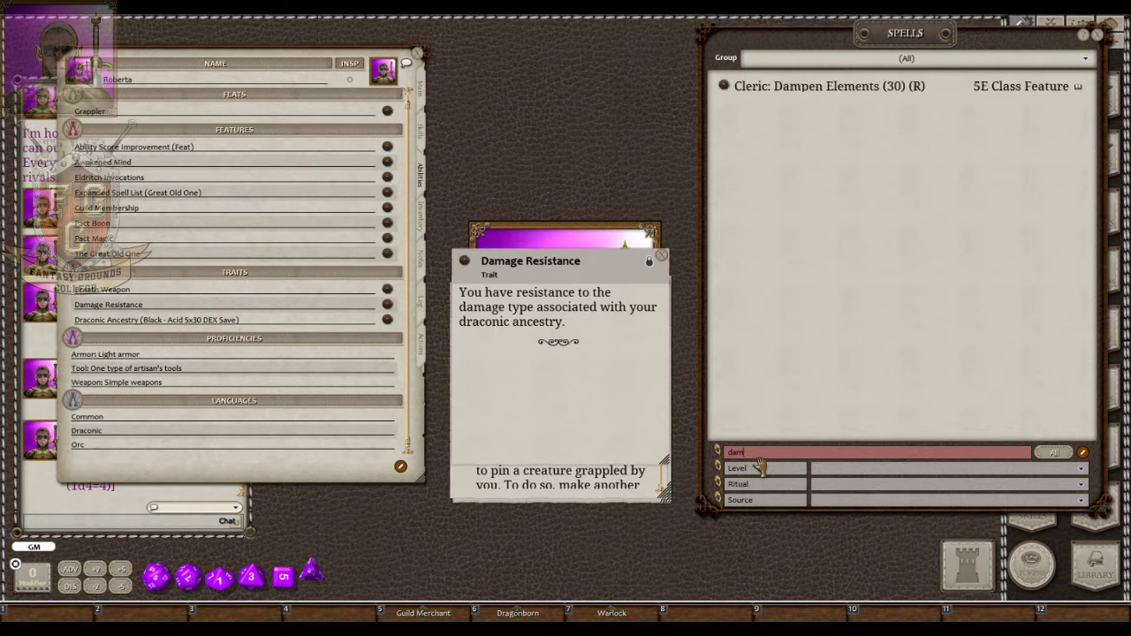
key("BackSpace")
key("BackSpace")
key("BackSpace")
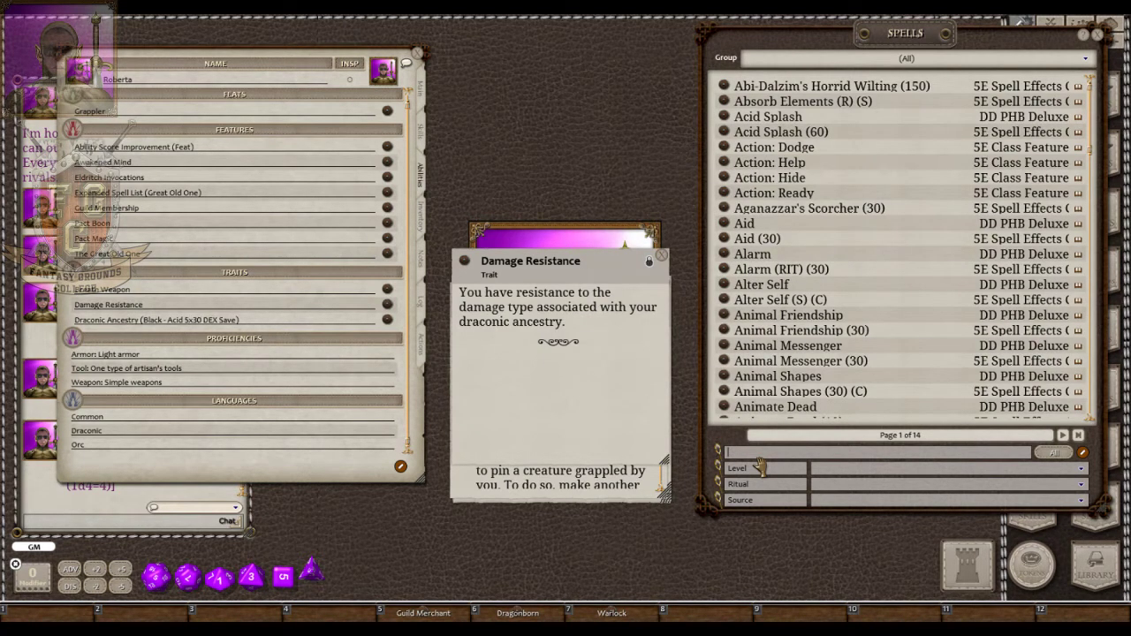
type("draco")
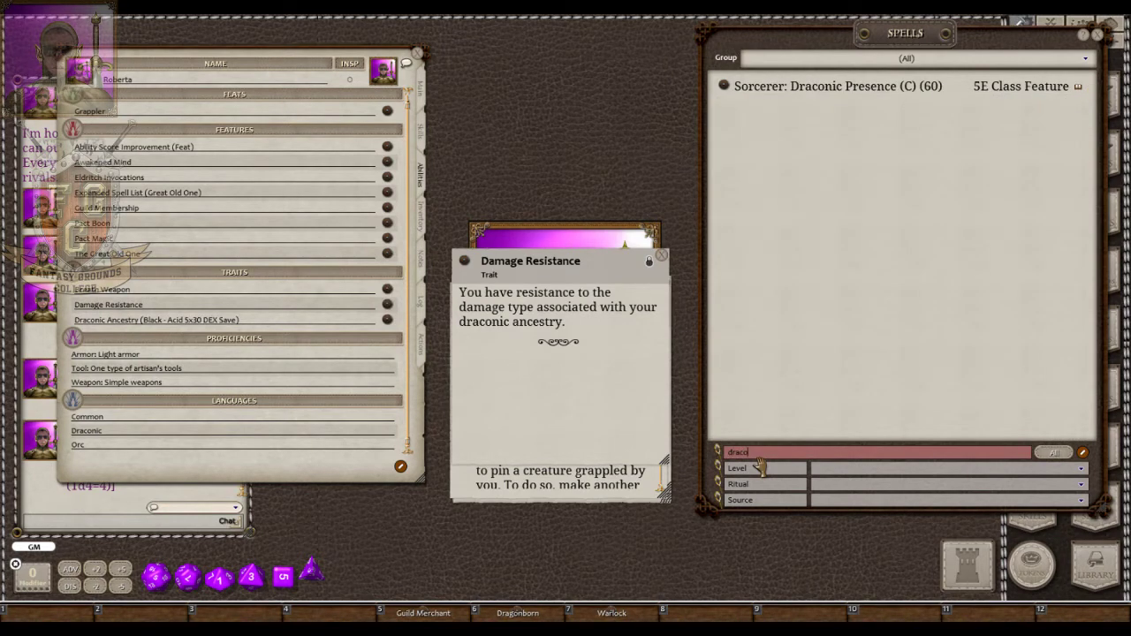
key("BackSpace")
key("BackSpace")
key("BackSpace")
key("BackSpace")
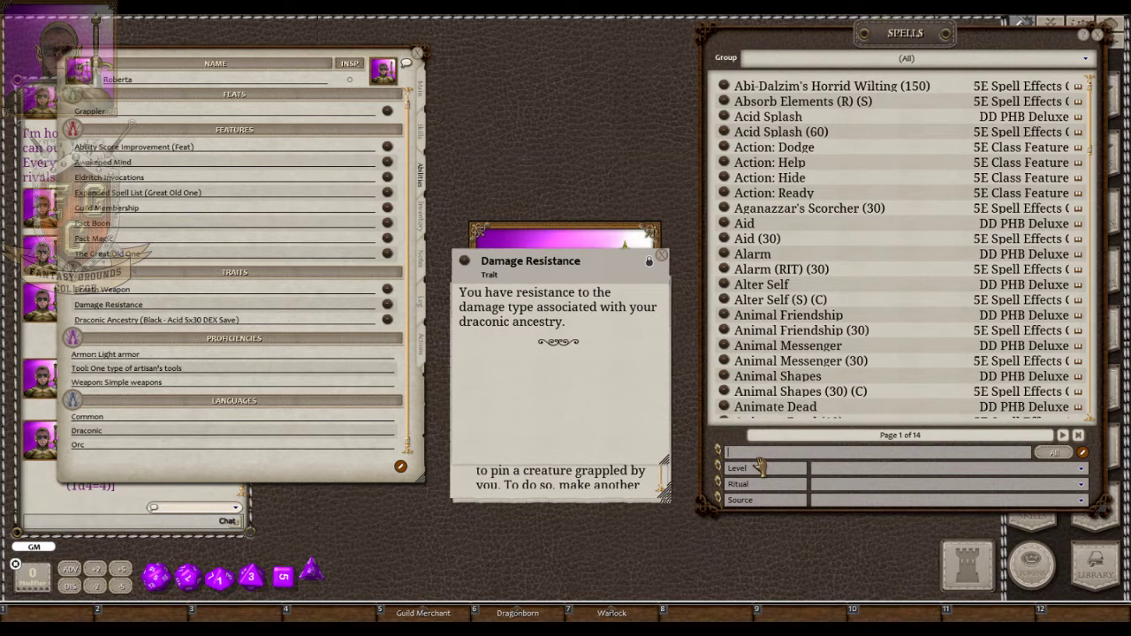
Move the Damage Resistance note above the Grappler note and search the spell list for "grapp".
left_click_drag(582, 264, 574, 56)
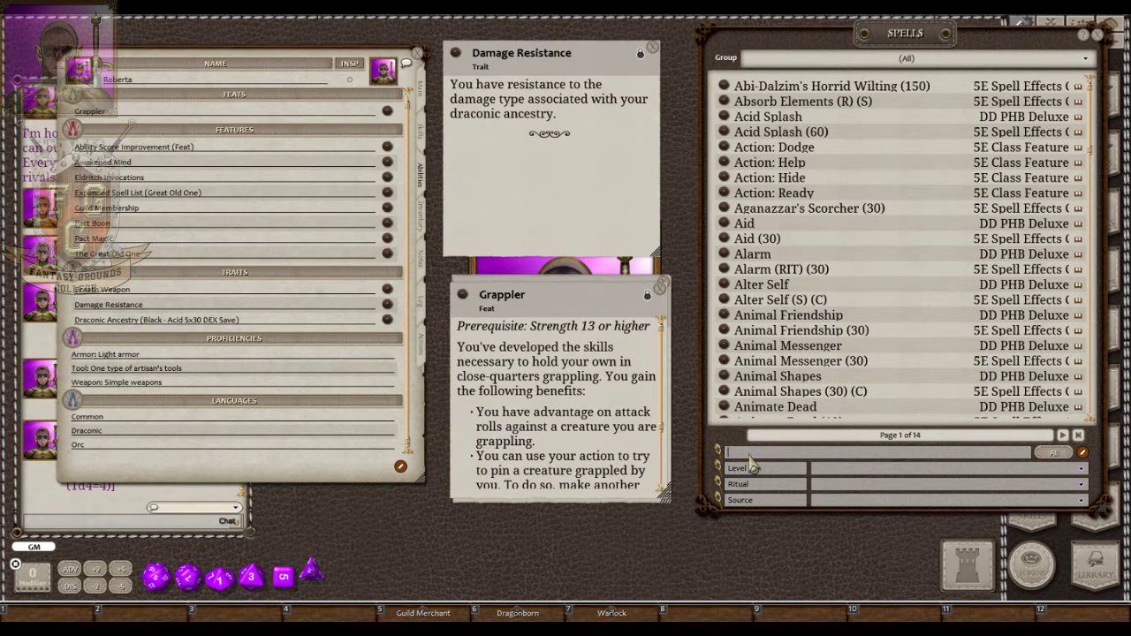
type("gr")
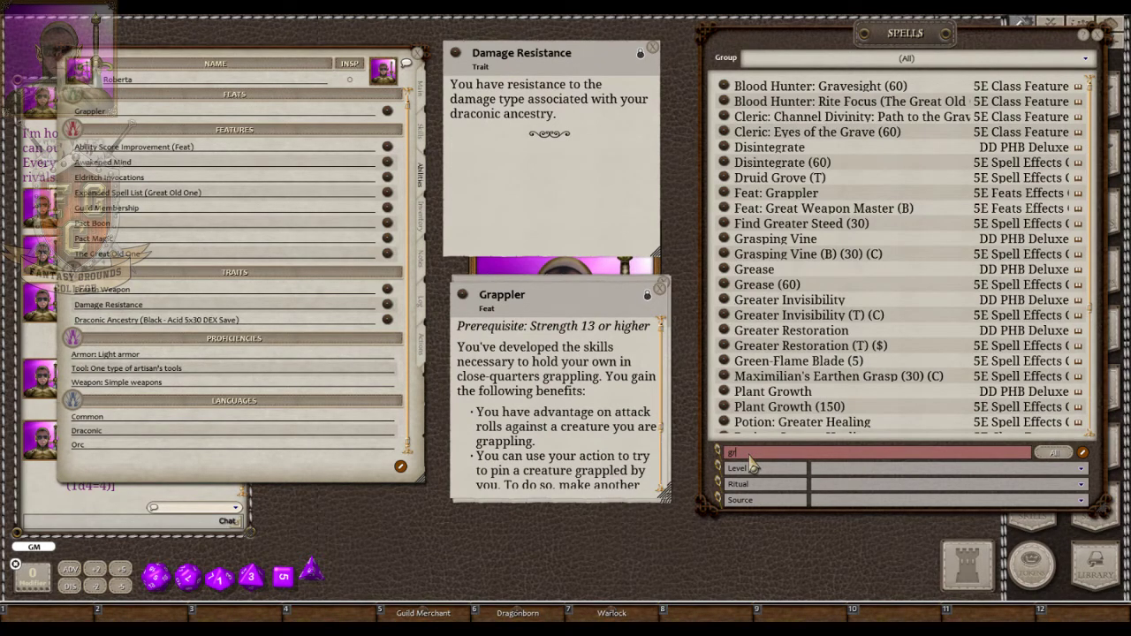
type("app")
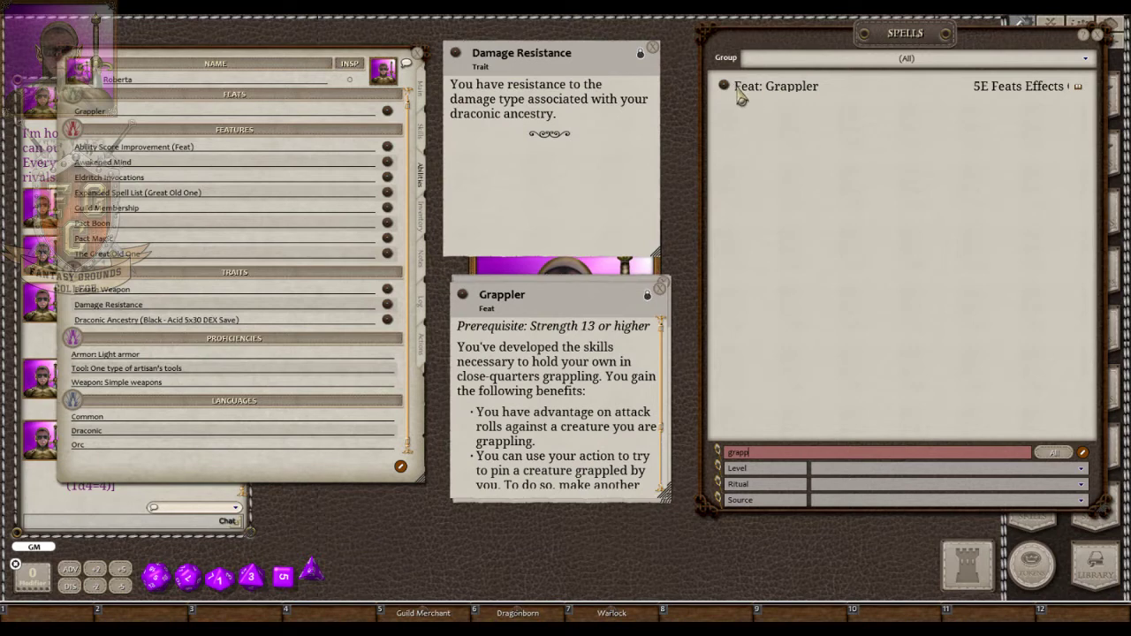
Add the Feat: Grappler entry to the character's actions, assign it to the group "Feats" and collapse its effect details.
left_click(421, 345)
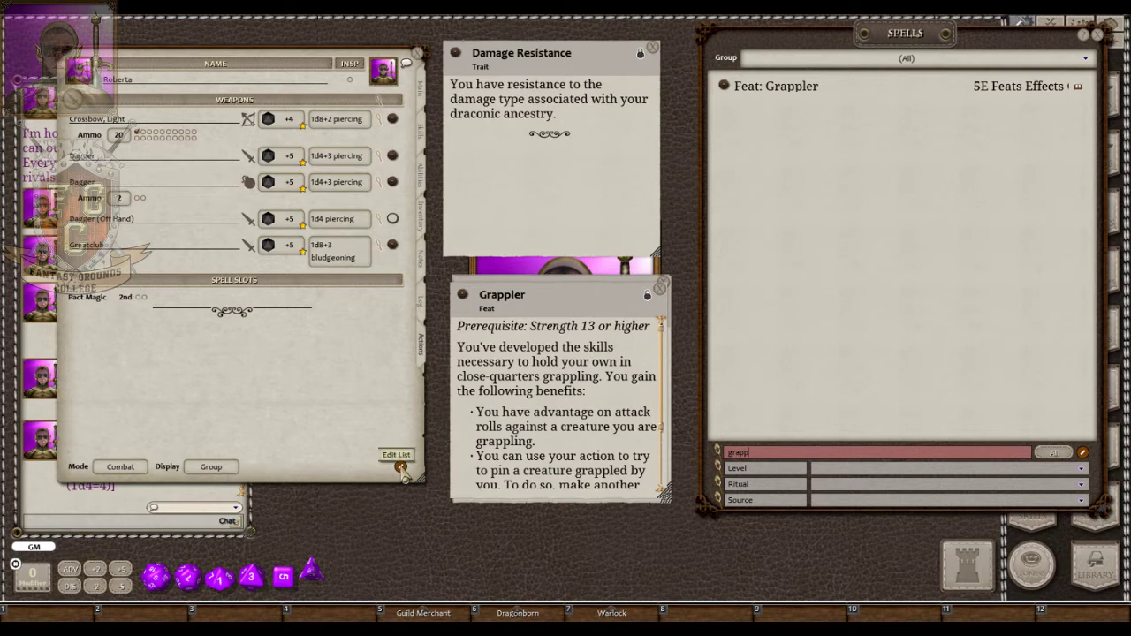
left_click_drag(724, 90, 172, 348)
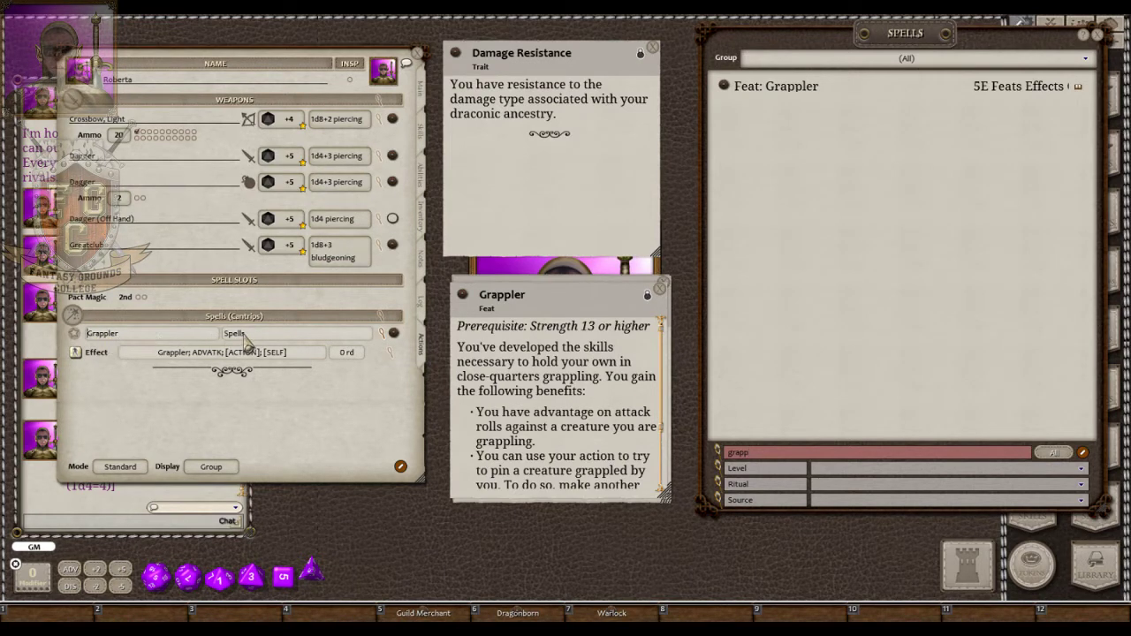
key("BackSpace")
key("BackSpace")
key("BackSpace")
key("BackSpace")
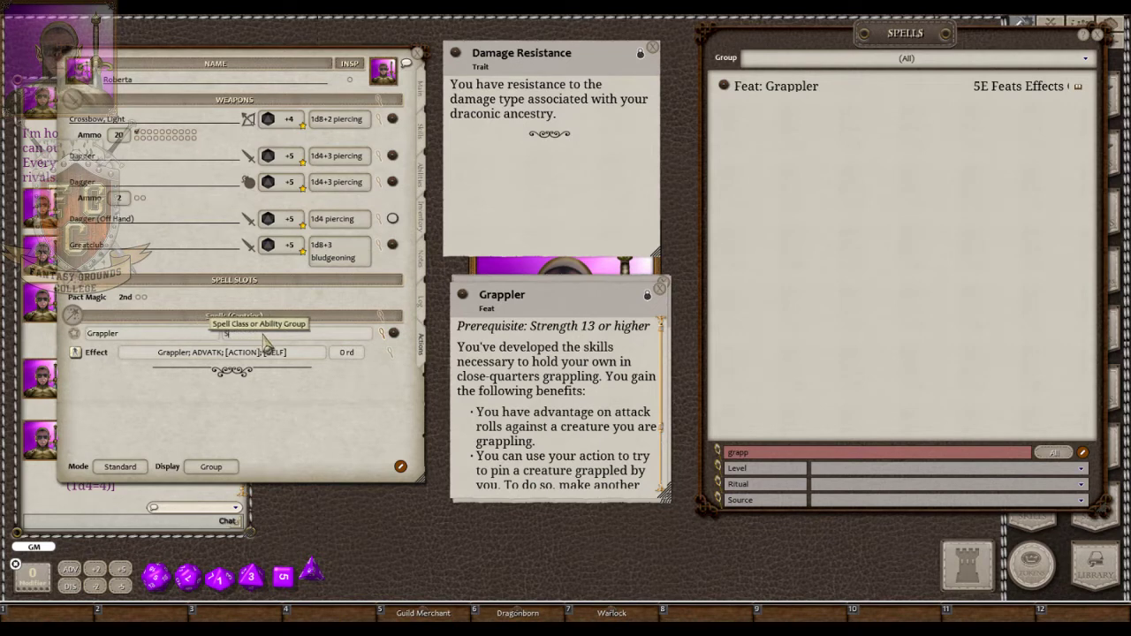
type("Feats")
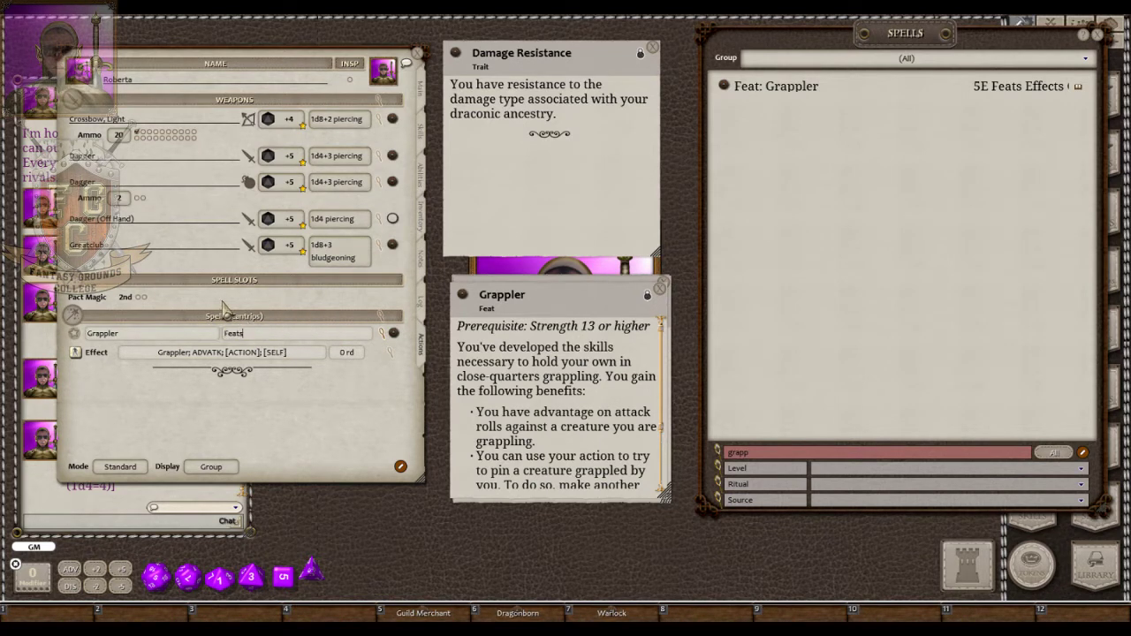
key("Return")
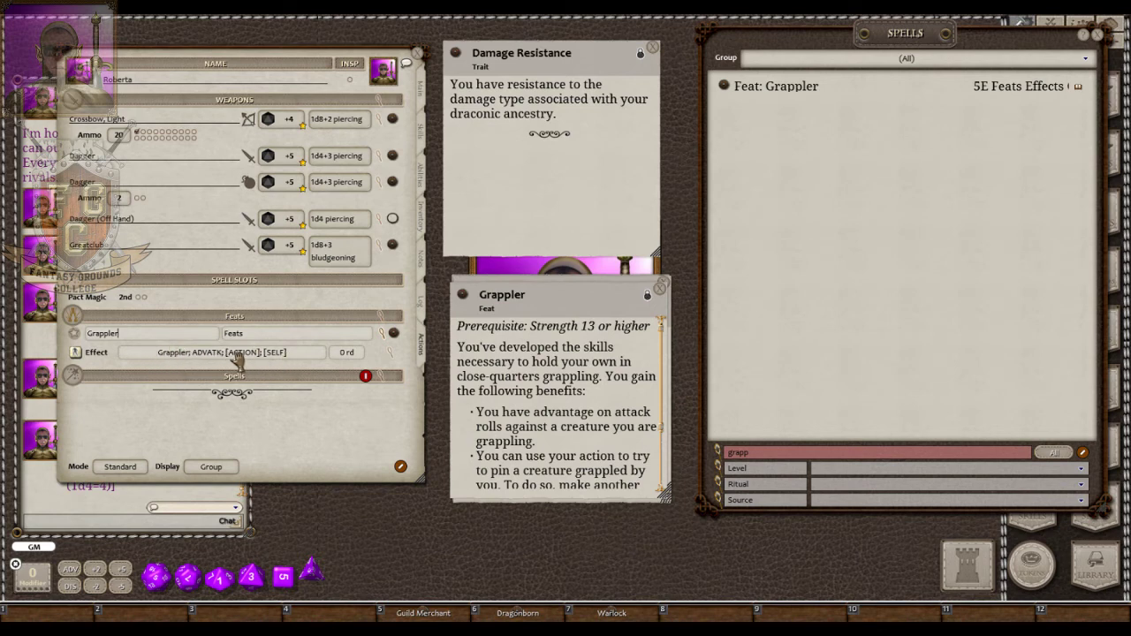
left_click(390, 336)
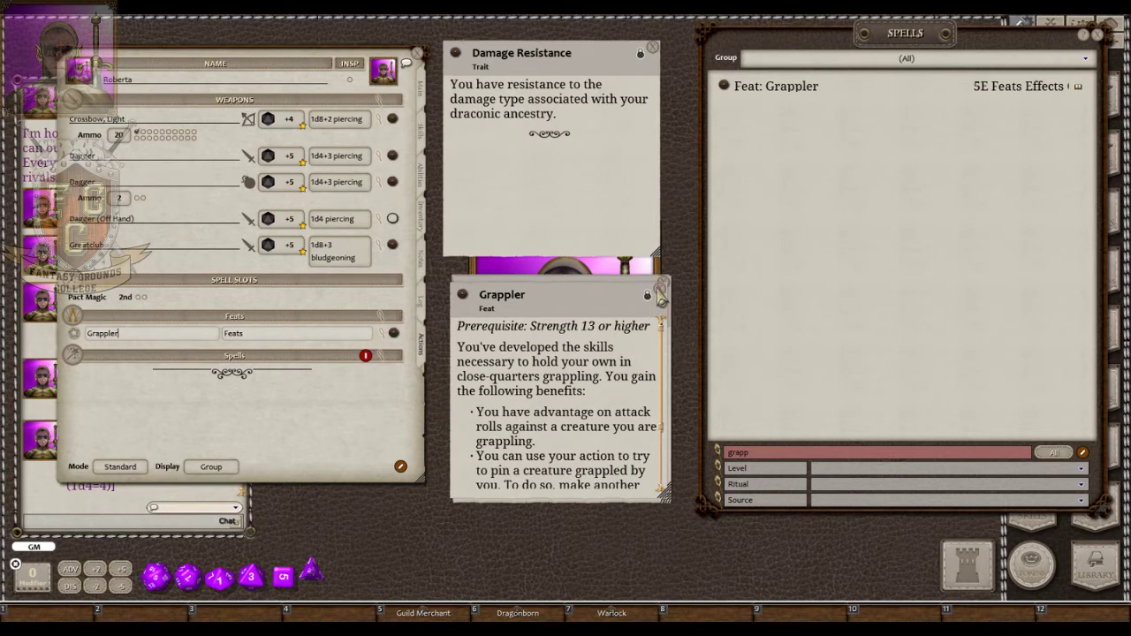
Rename the ability score feature as "Ability Score Improvement (Feat, 8, 12, 16, 19)" and close the Grappler and Ability Score Improvement notes.
left_click(659, 294)
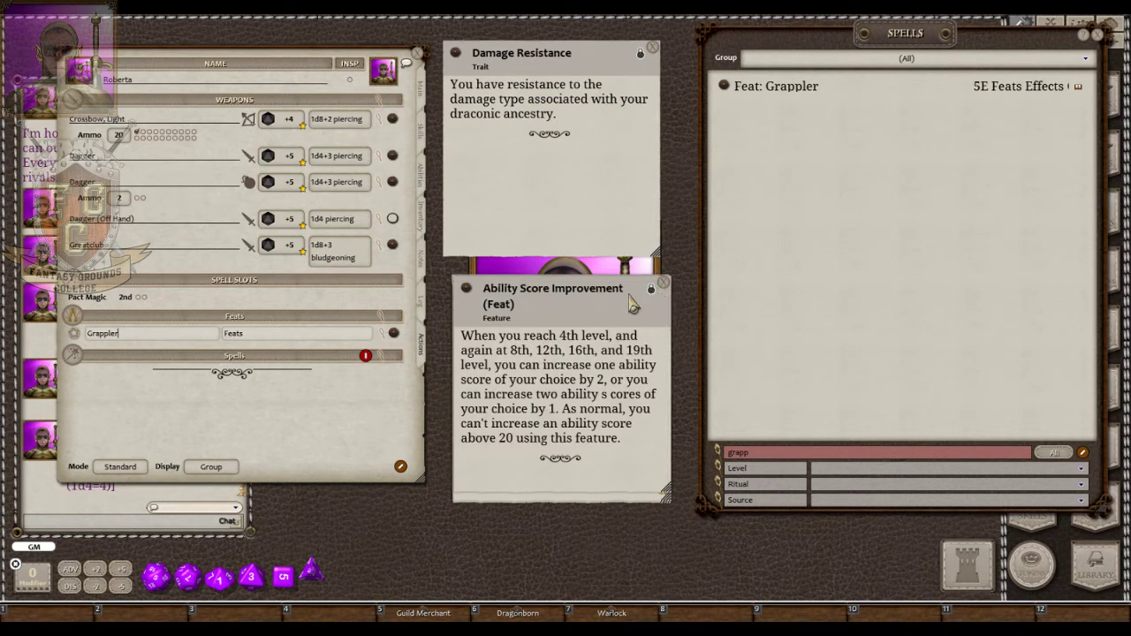
left_click(421, 173)
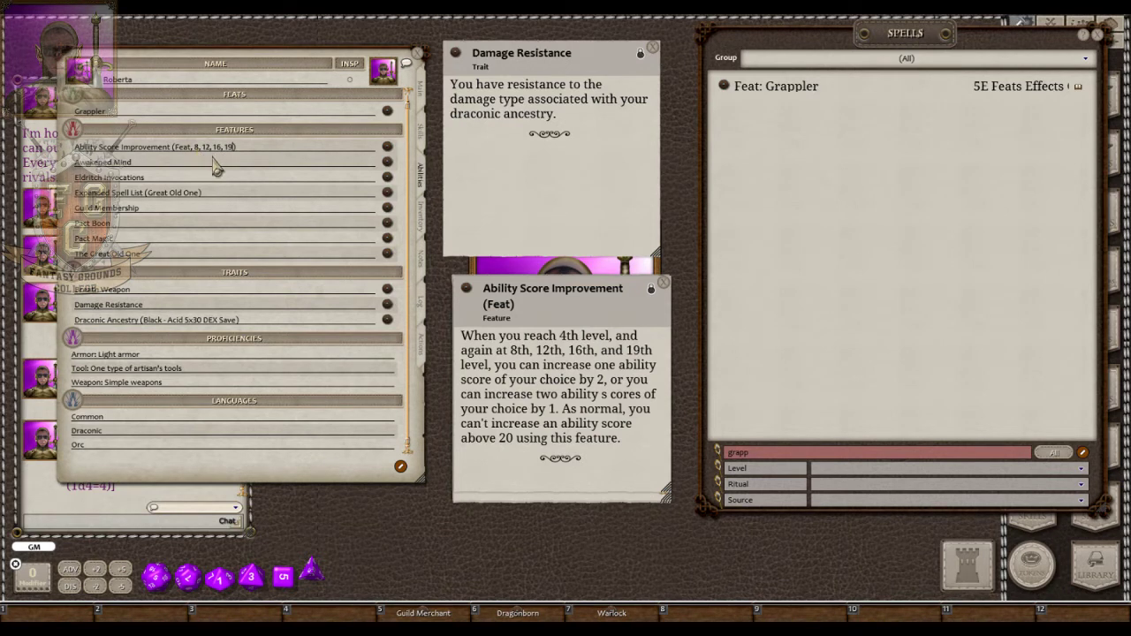
left_click(664, 287)
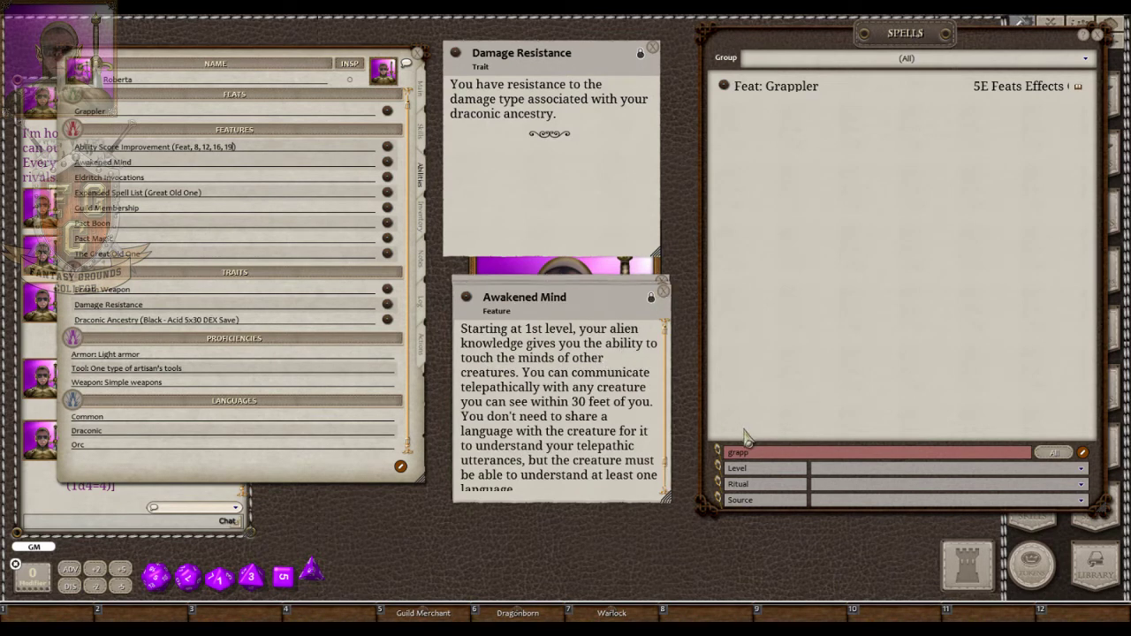
Search the spell list for "awake" and review the available spell groups.
double_click(776, 453)
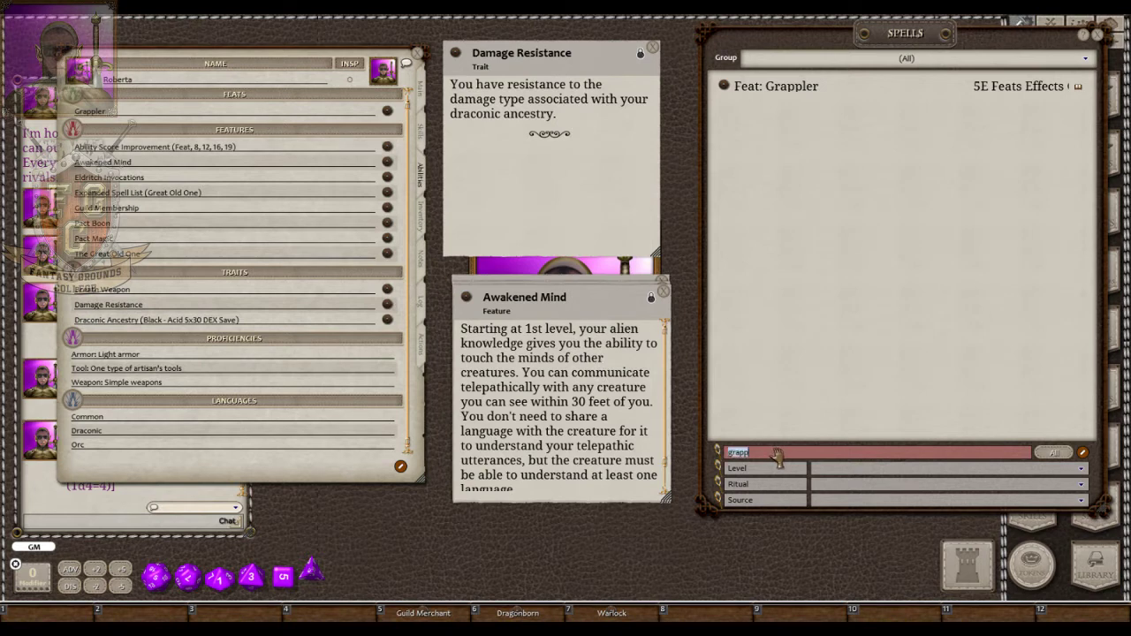
type("awake")
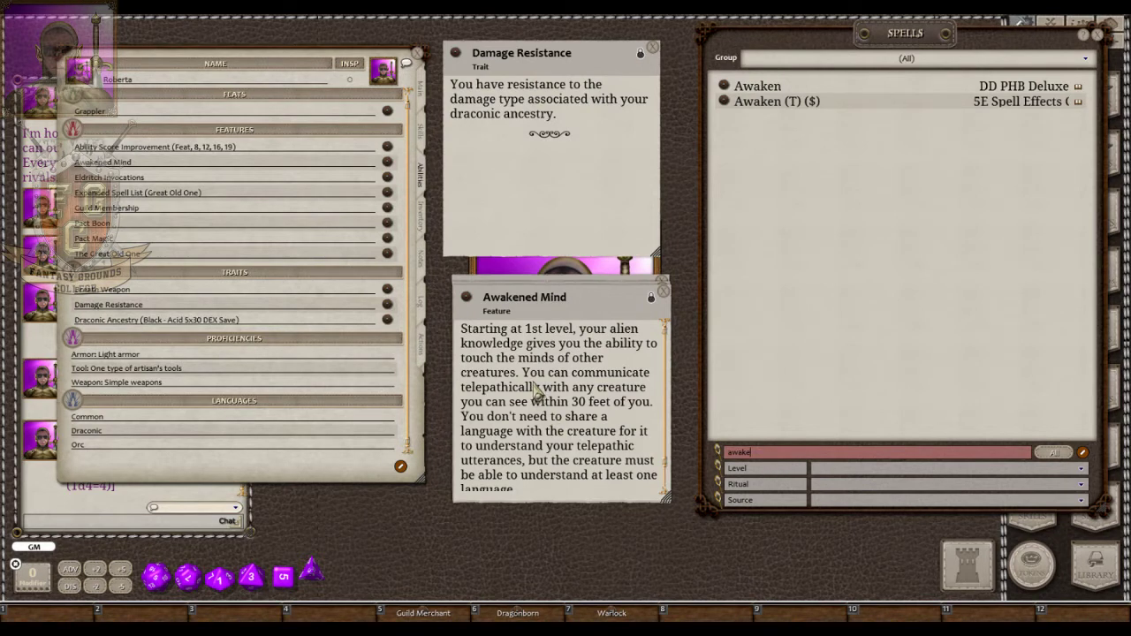
left_click(882, 61)
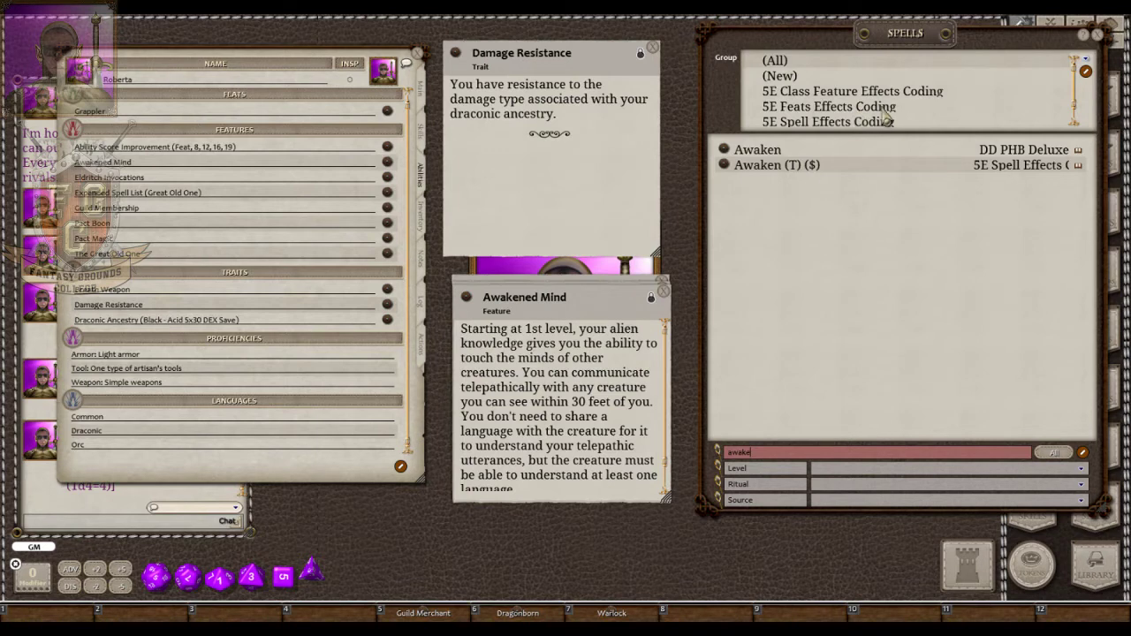
scroll(887, 119, "down", 1)
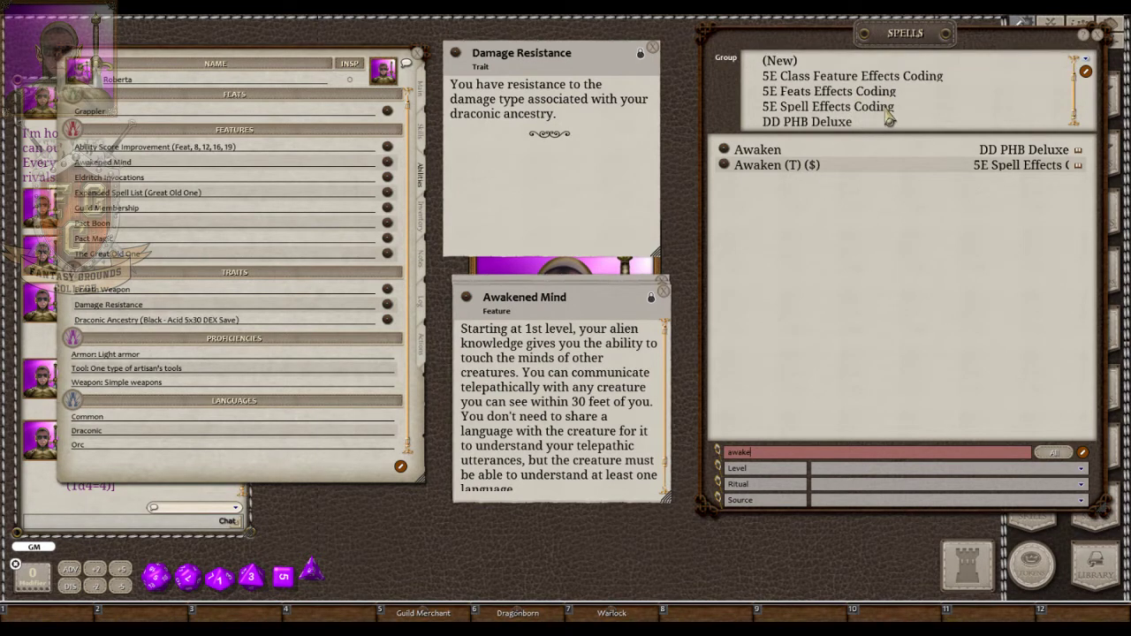
scroll(889, 121, "up", 1)
scroll(889, 119, "down", 1)
Filter the library's data modules to the loaded ones and unload 5E Spells Known per Class.
left_click(1097, 567)
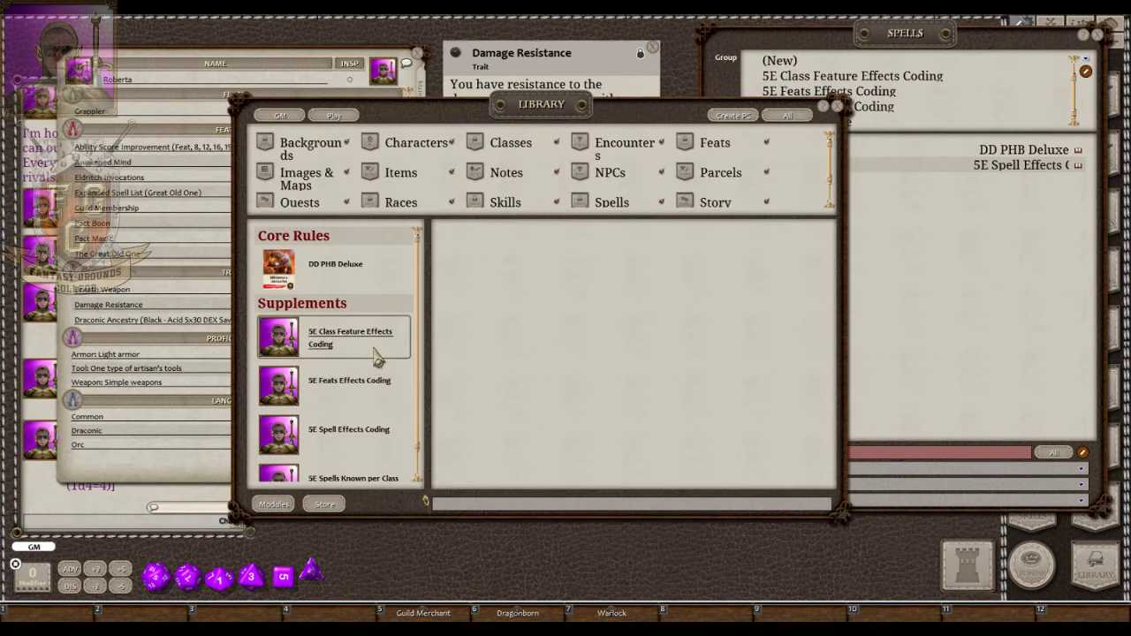
scroll(376, 356, "down", 1)
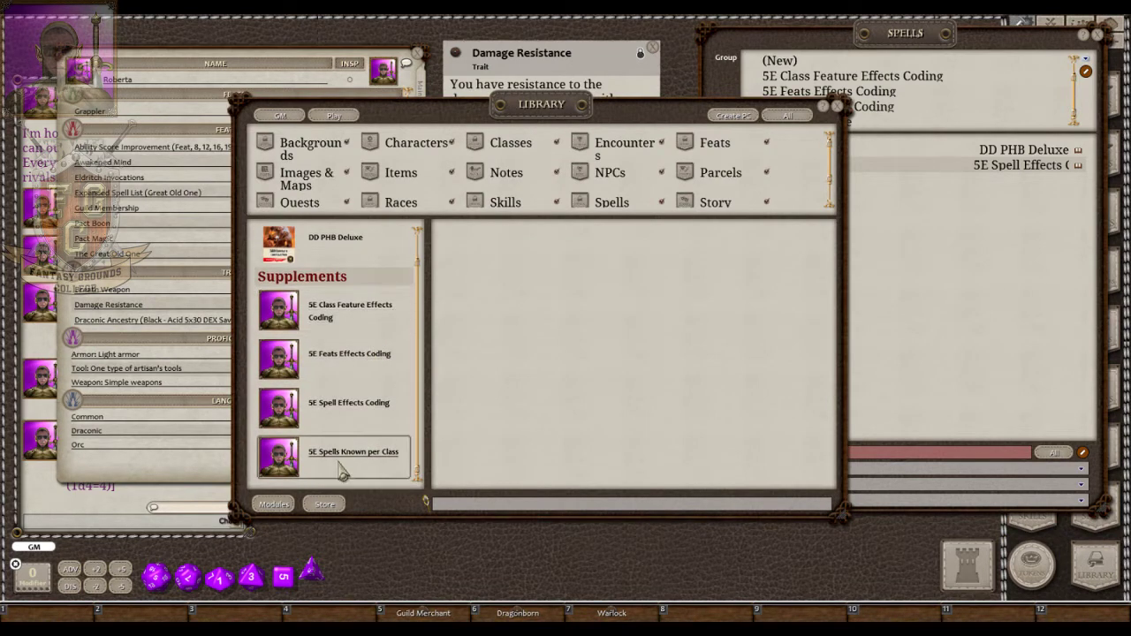
left_click(275, 507)
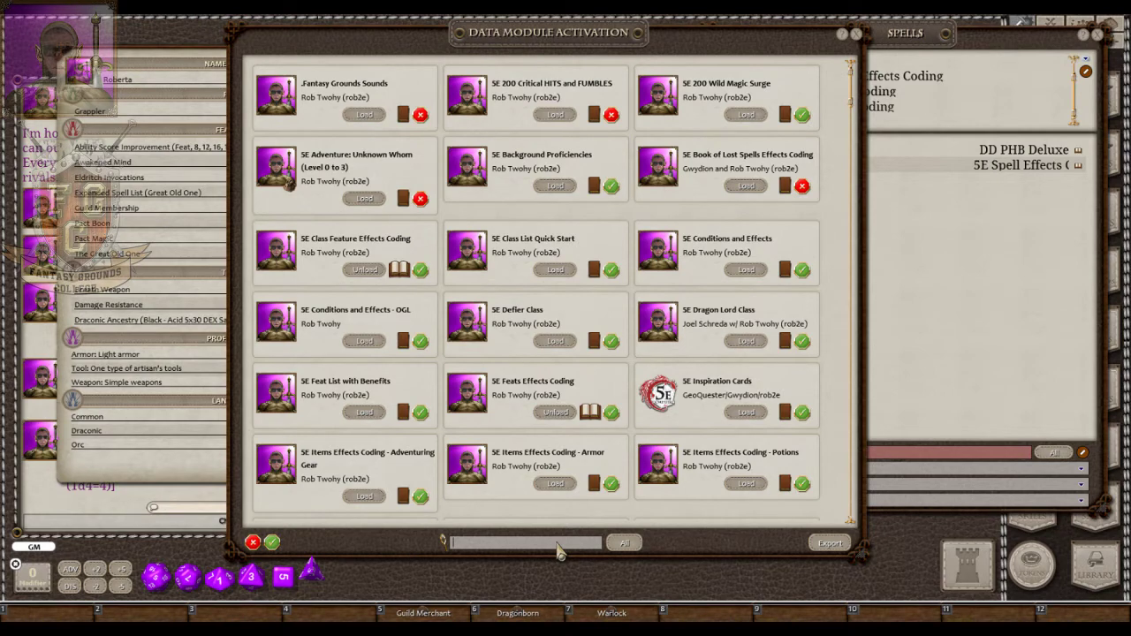
left_click(625, 543)
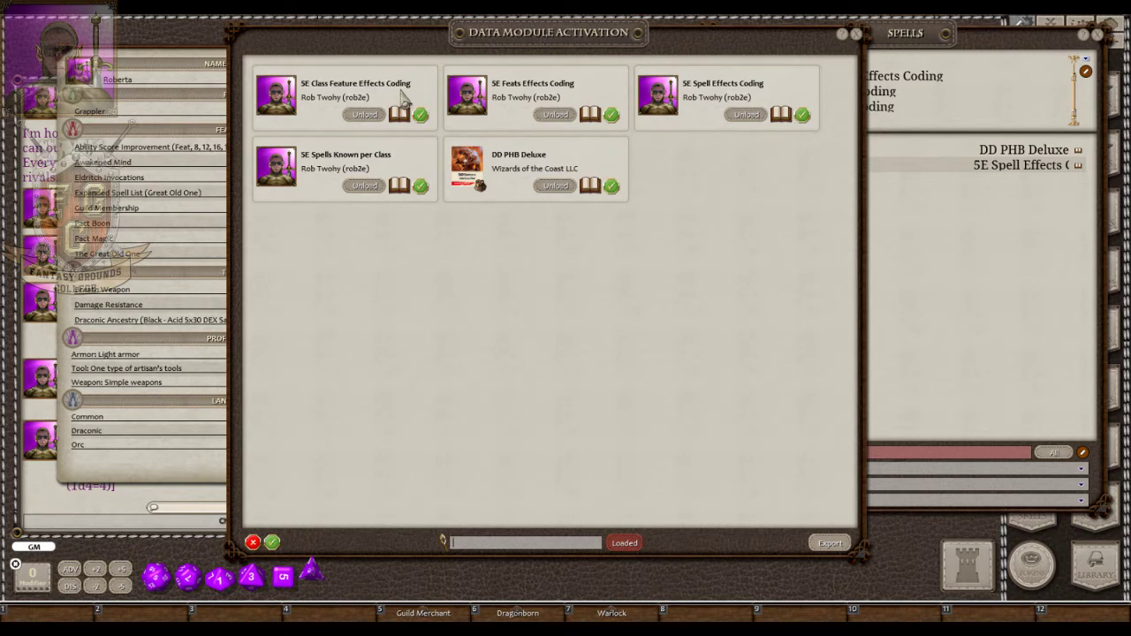
left_click(623, 544)
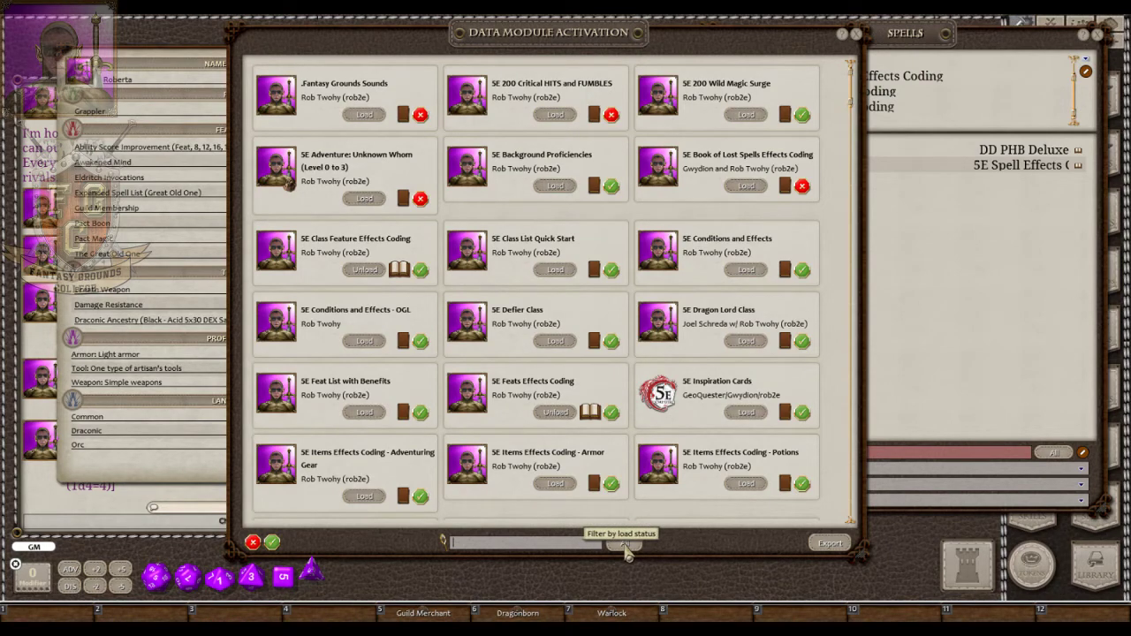
left_click(623, 544)
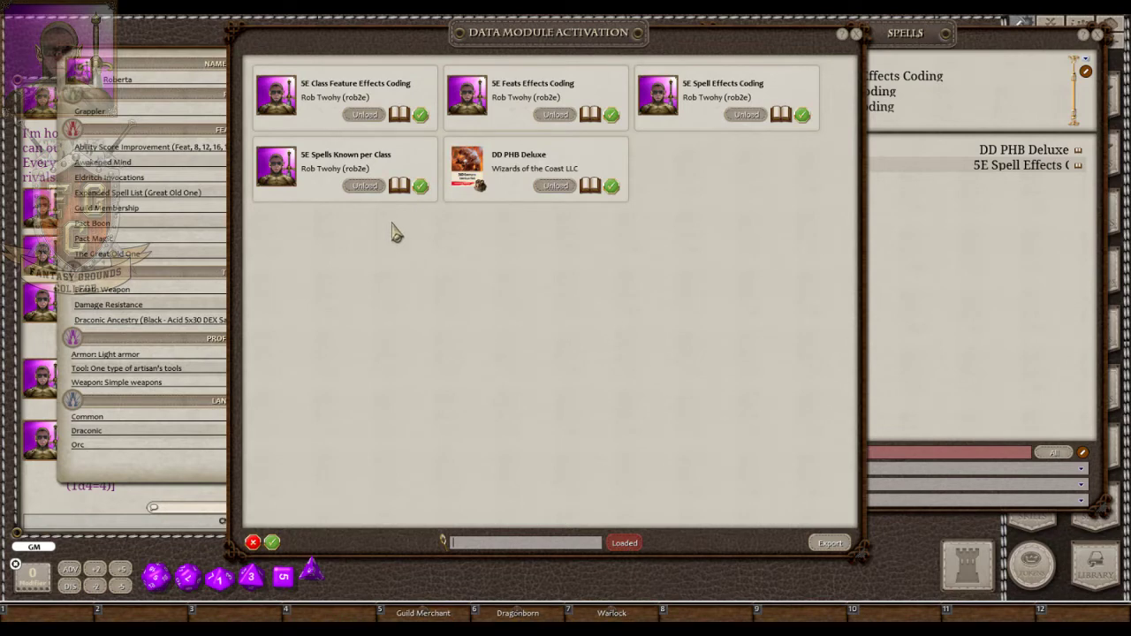
left_click(364, 188)
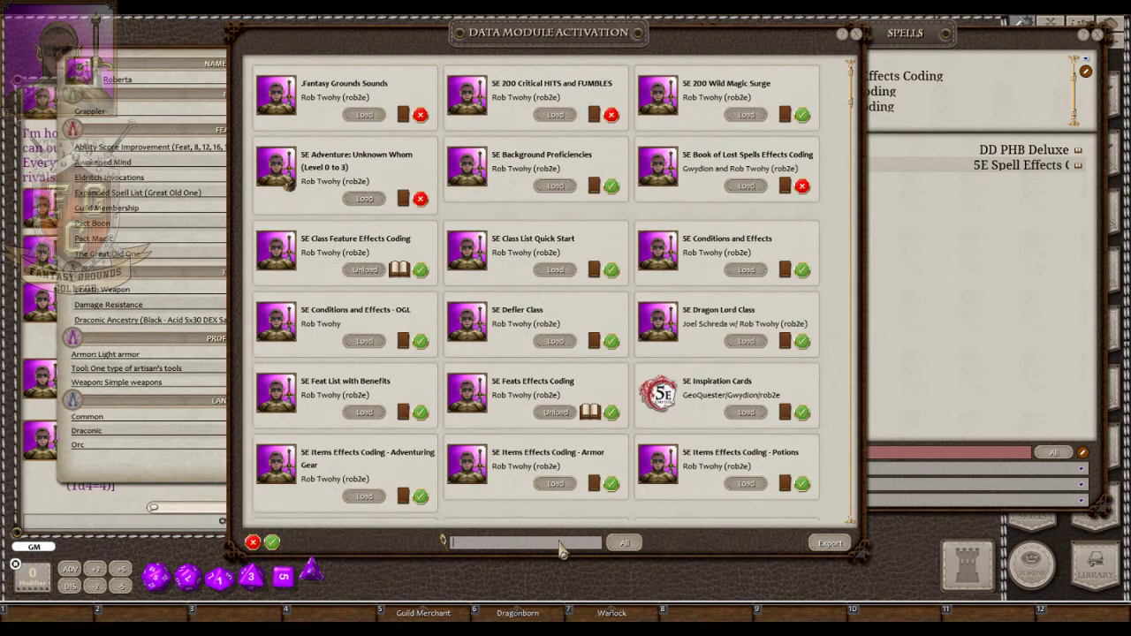
Find the race-related data modules, load 5E Race Trait Effects Coding, and close the module list and library.
left_click(560, 548)
type("race")
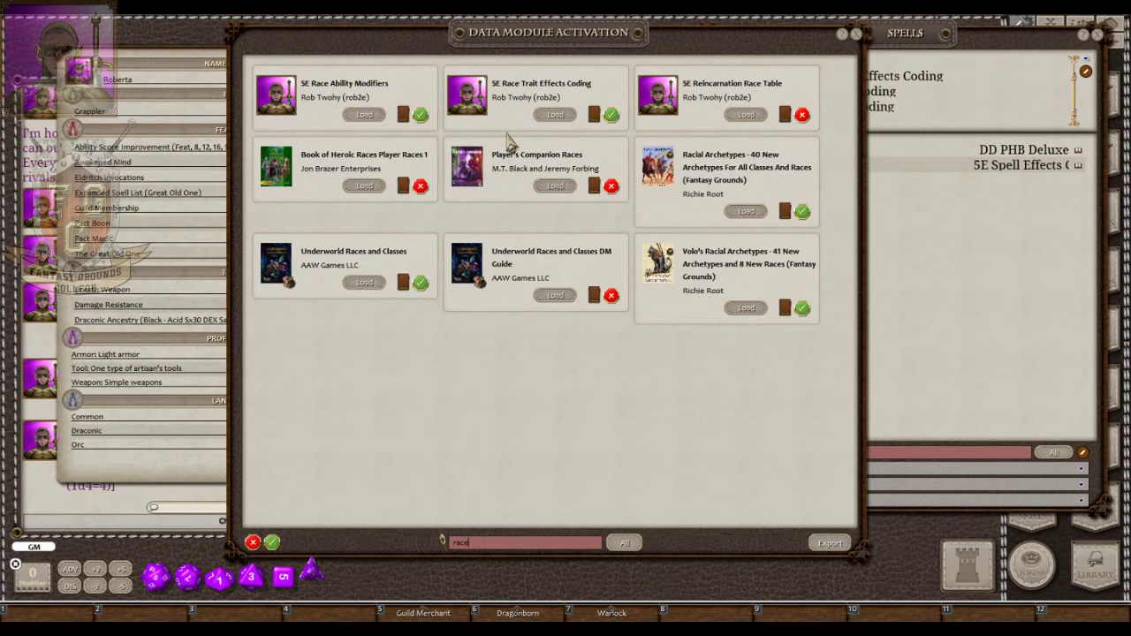
left_click(552, 119)
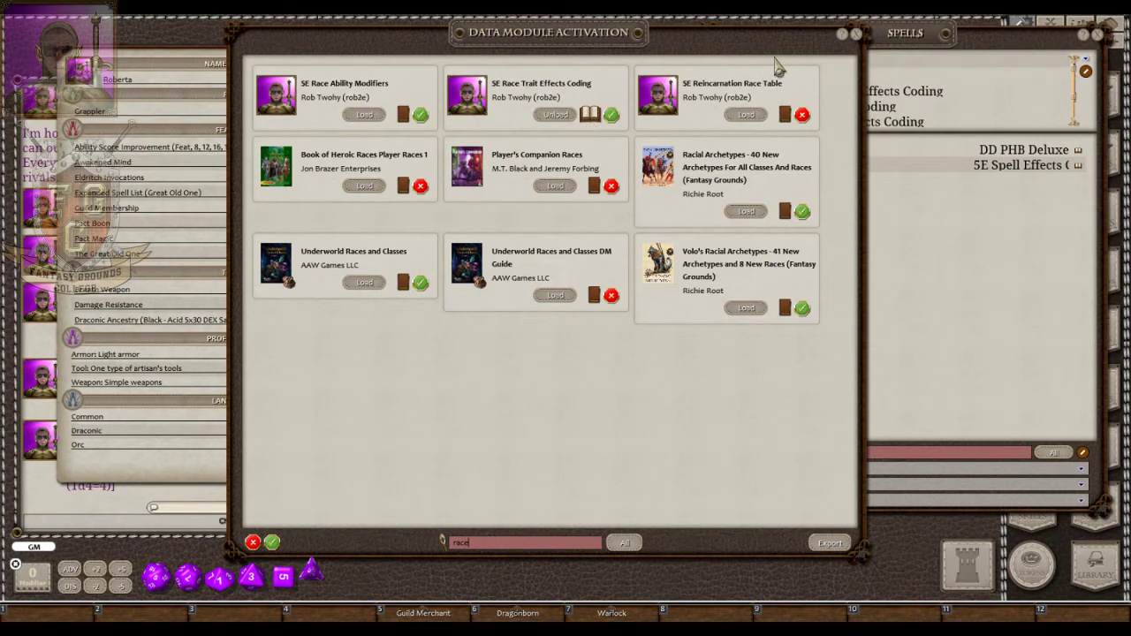
left_click(856, 36)
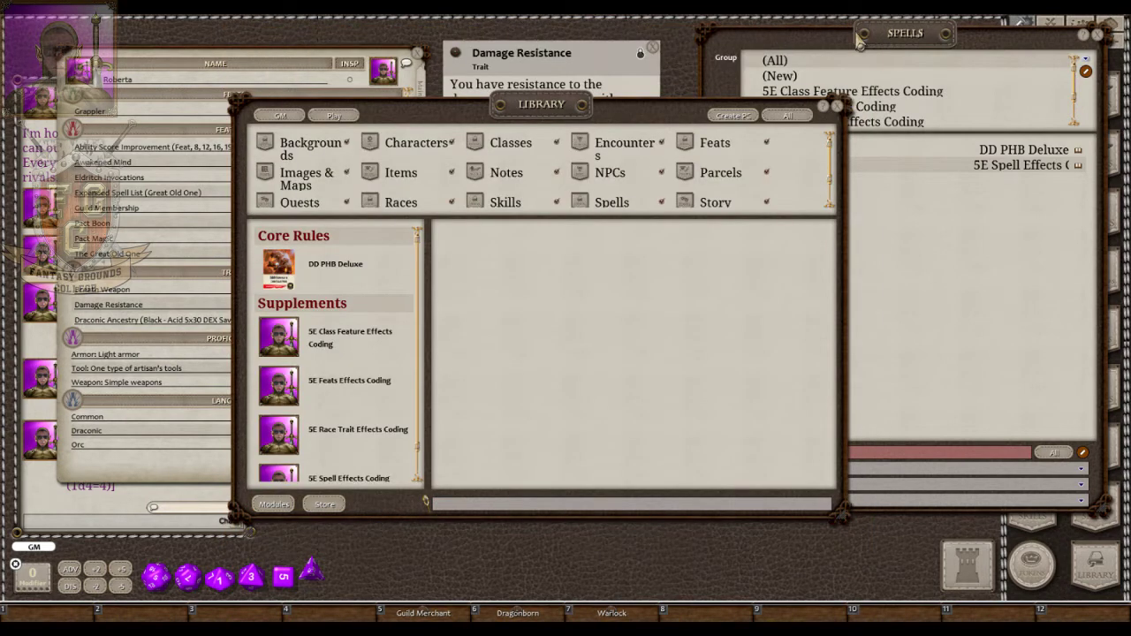
left_click(798, 71)
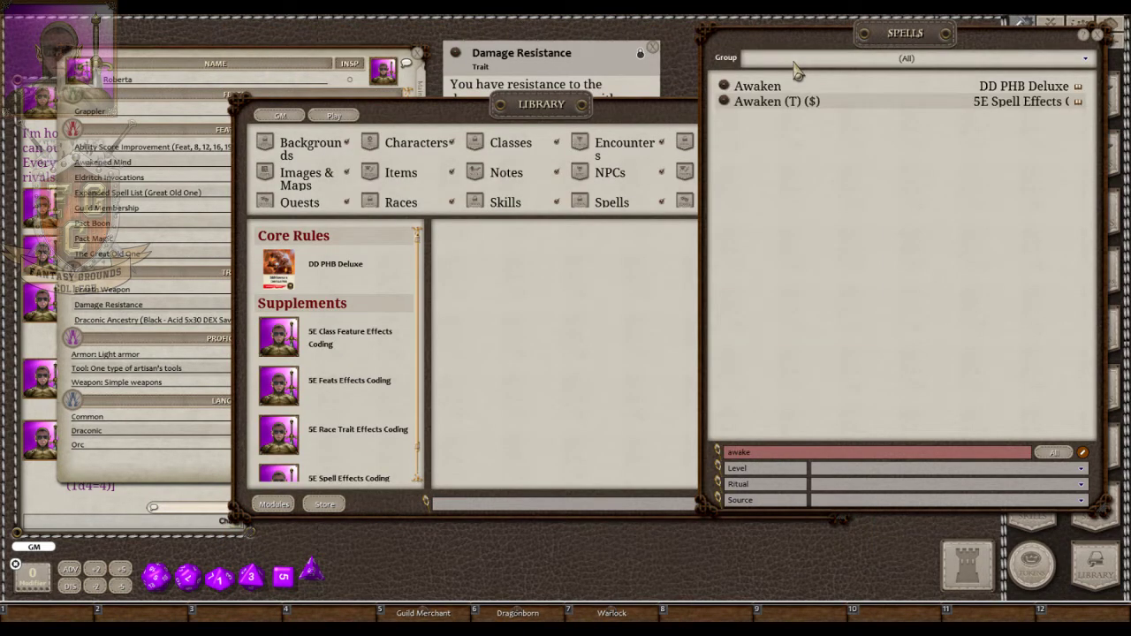
left_click(658, 117)
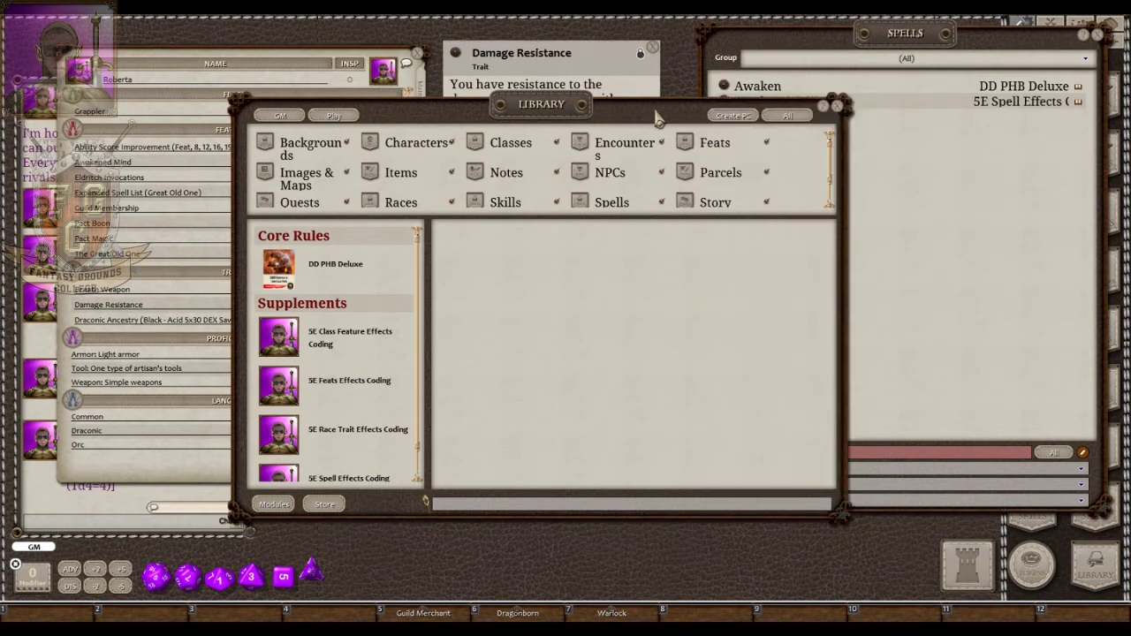
left_click(837, 107)
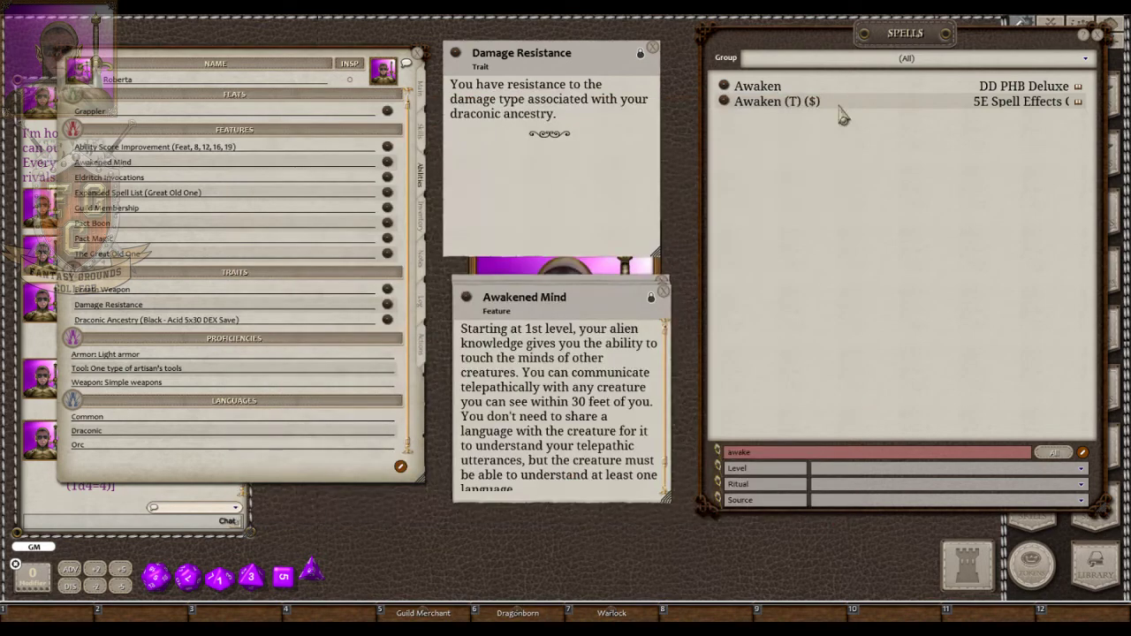
Find the Dragonborn: Damage Resistance entry, add it to the character's actions and assign it to the group "Dragonborn".
double_click(777, 456)
type("damag")
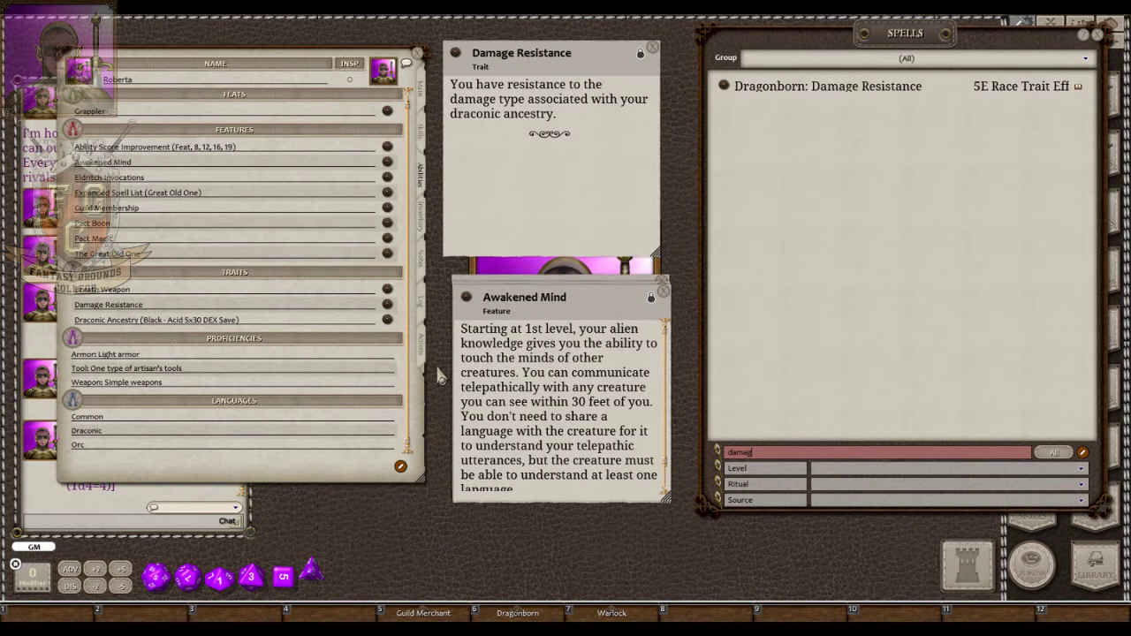
left_click(422, 355)
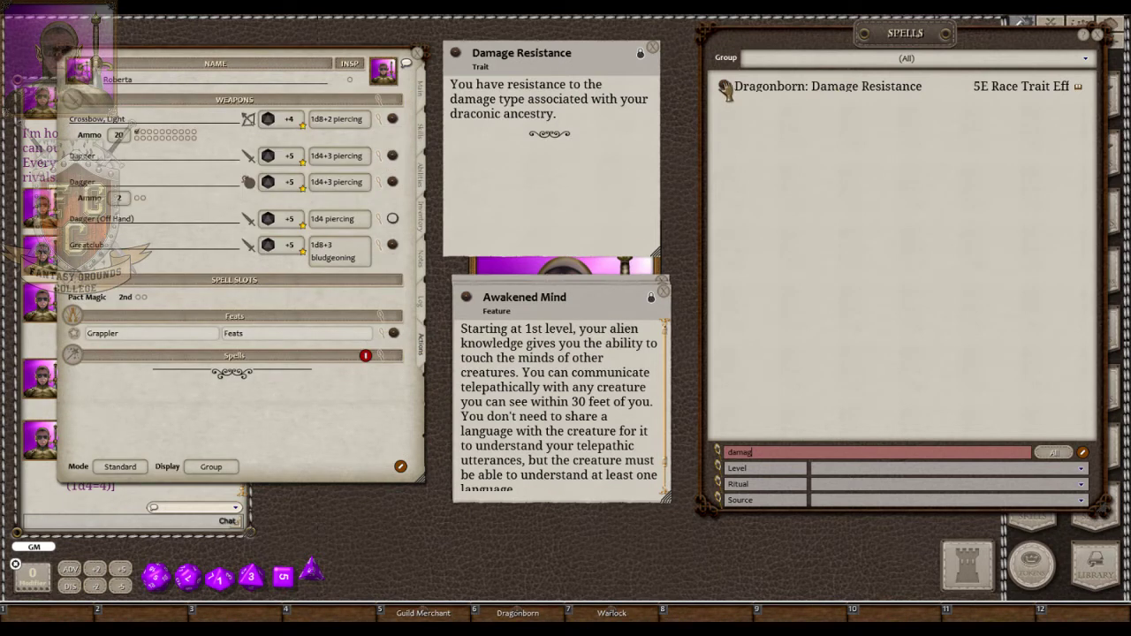
left_click_drag(715, 104, 407, 408)
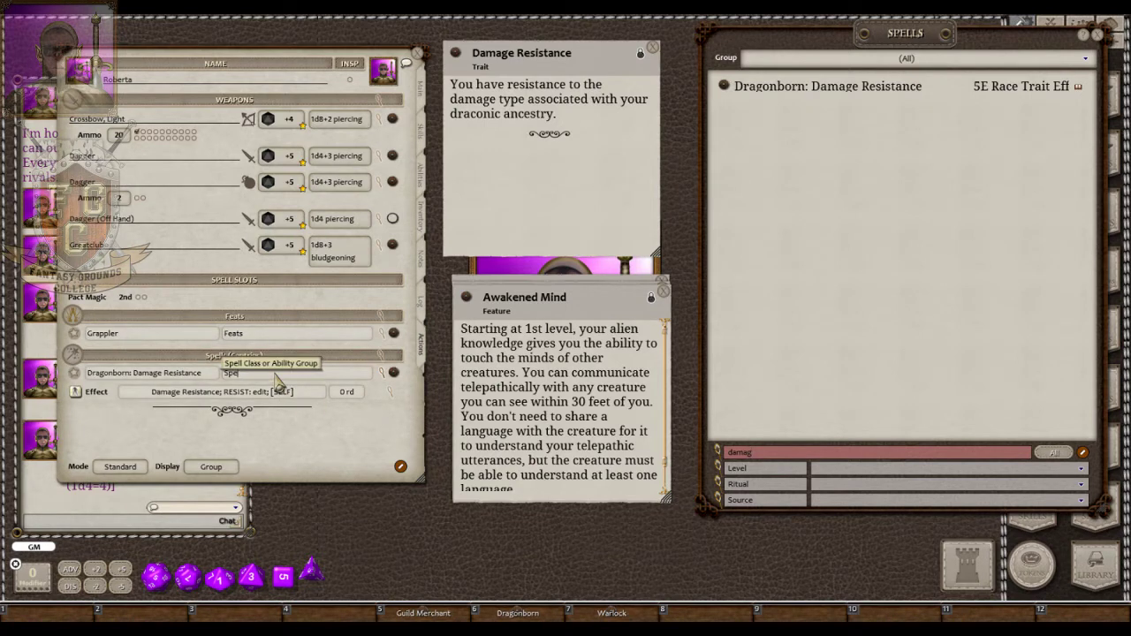
type("R")
type("Dragonborn")
Shorten the new action's name to "Damage Resistance" by removing its Dragonborn prefix.
left_click(180, 377)
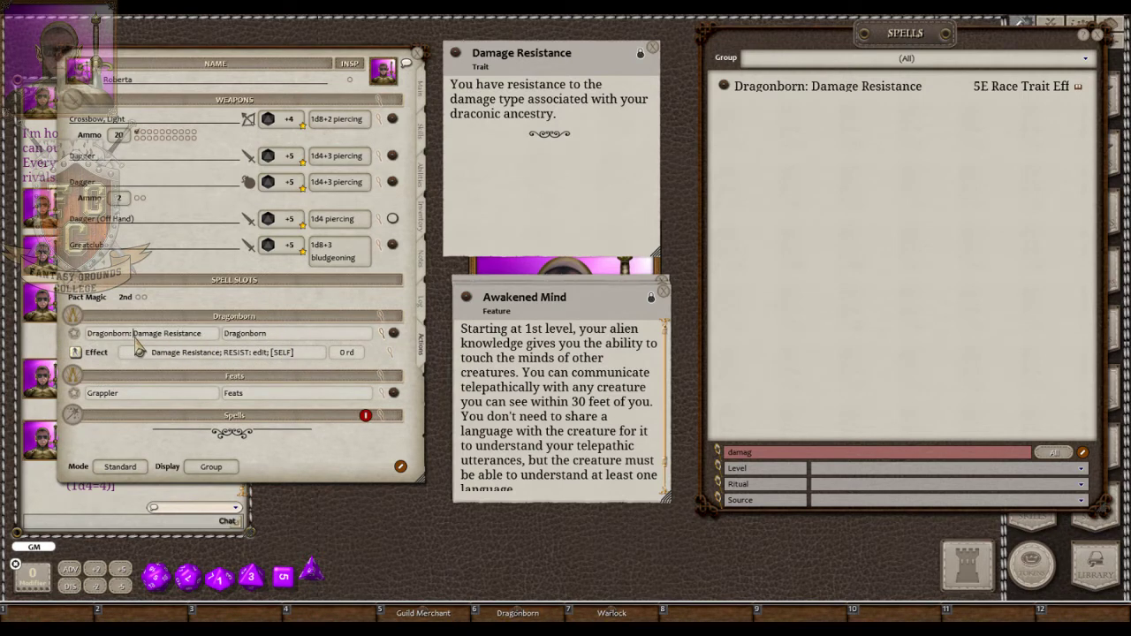
key("BackSpace")
key("BackSpace")
key("BackSpace")
key("BackSpace")
key("BackSpace")
key("BackSpace")
key("BackSpace")
key("BackSpace")
key("BackSpace")
key("BackSpace")
key("BackSpace")
key("BackSpace")
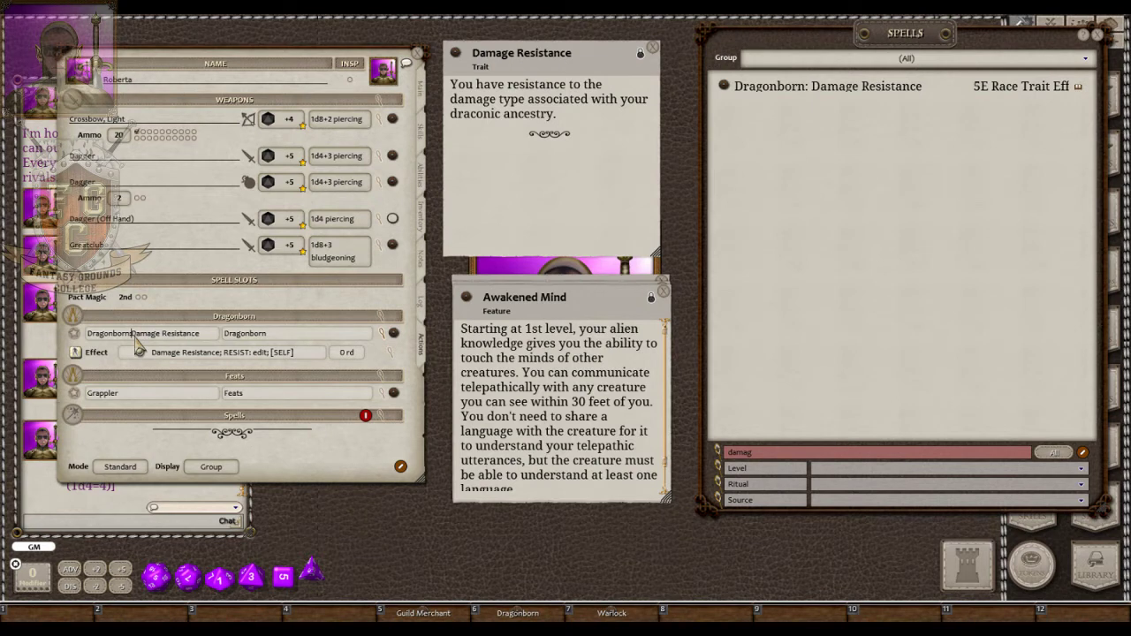
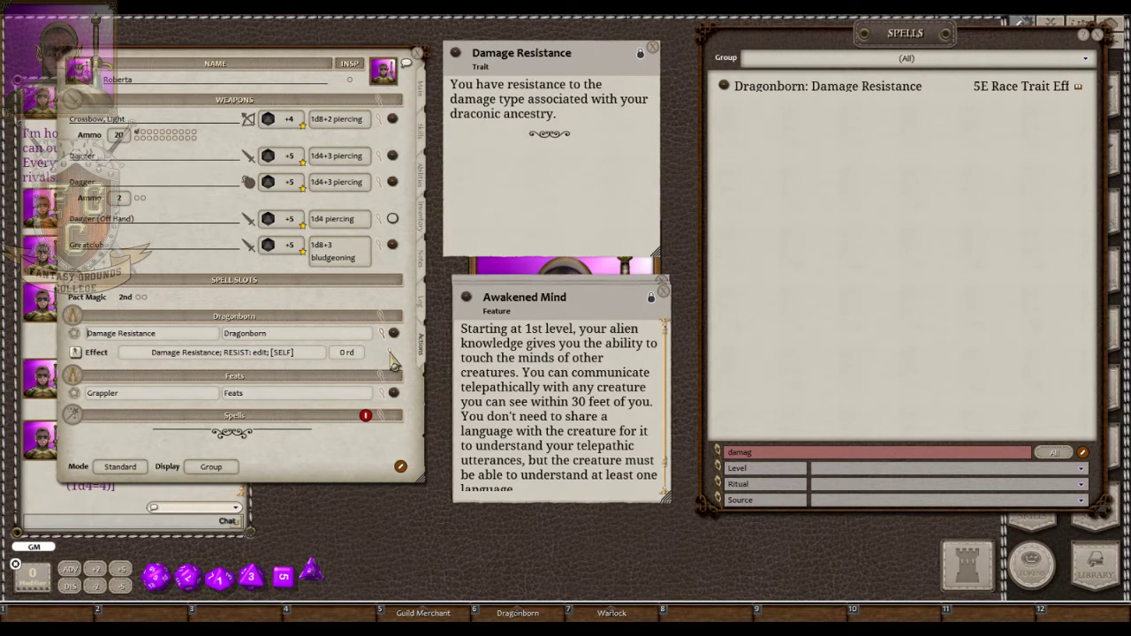
Set the action's effect description to "Damage Resistance; RESIST: acid" and collapse the entry's effect details.
left_click(390, 352)
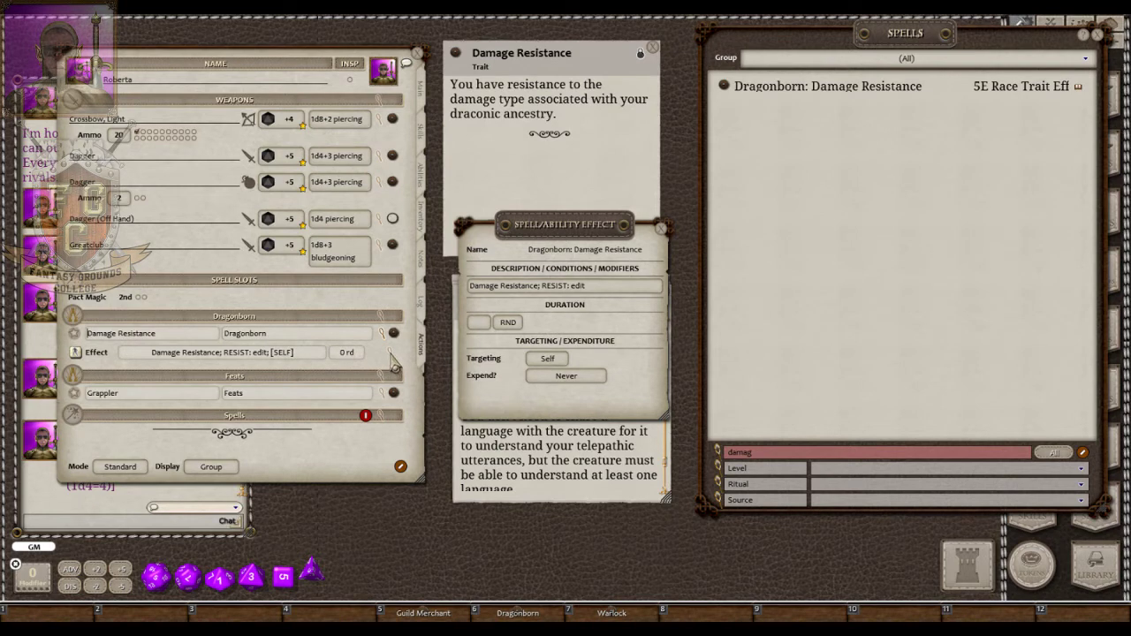
left_click(602, 292)
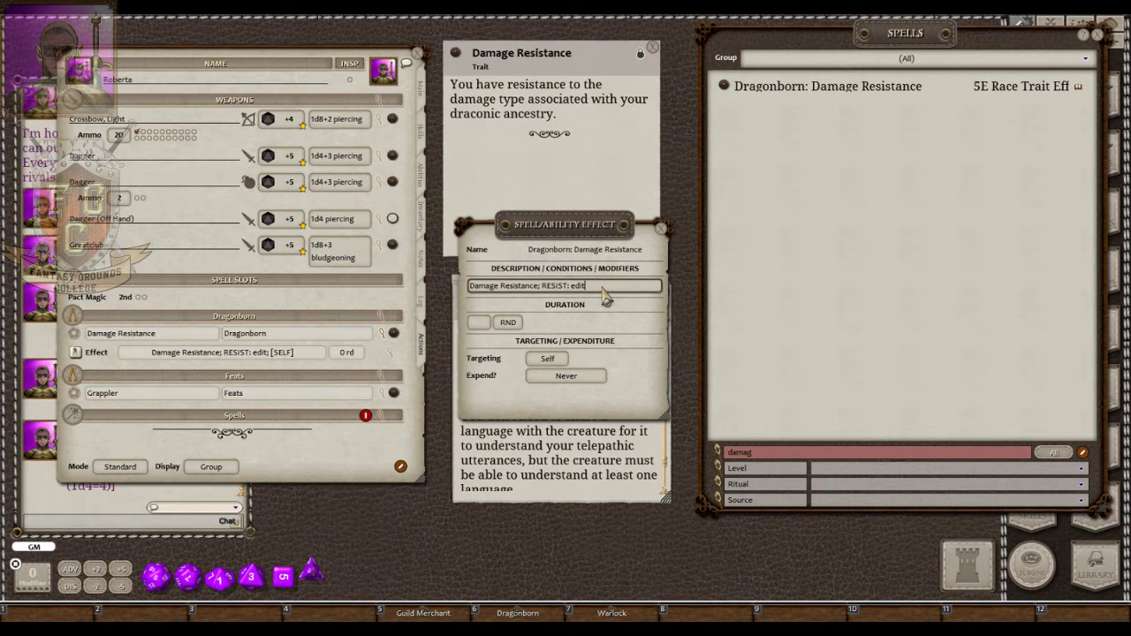
key("BackSpace")
key("BackSpace")
key("BackSpace")
key("BackSpace")
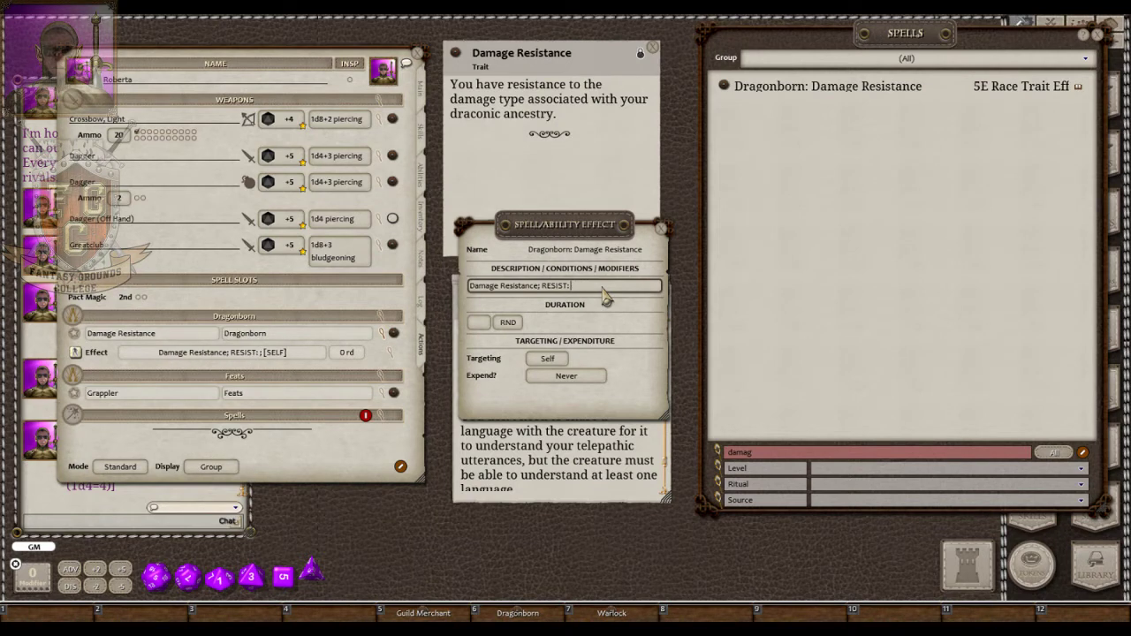
type("acid")
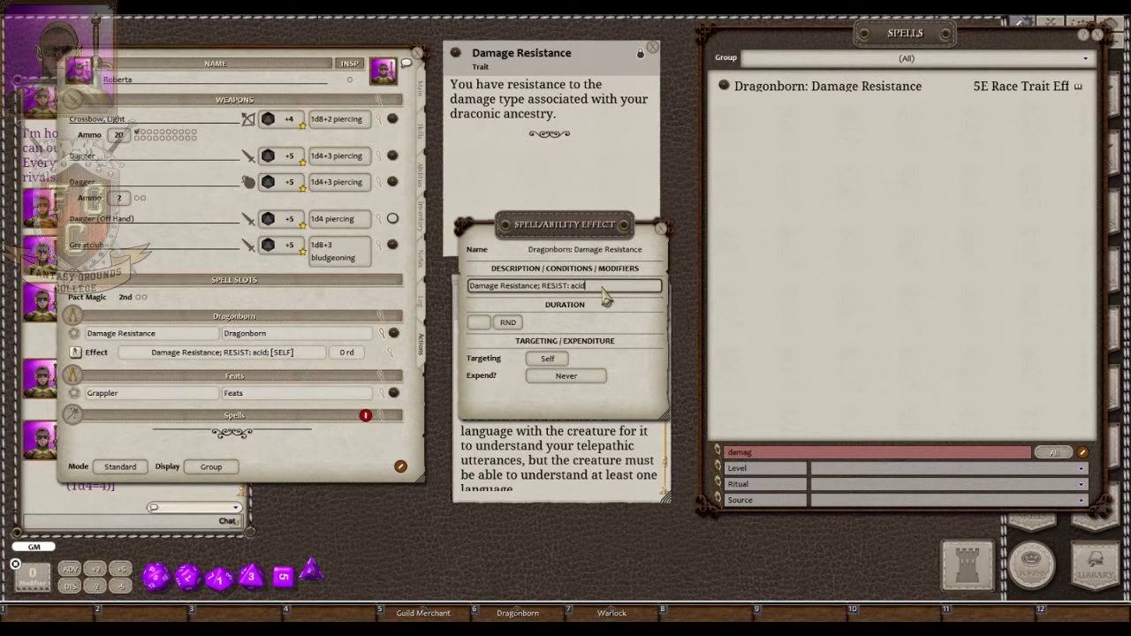
left_click(661, 229)
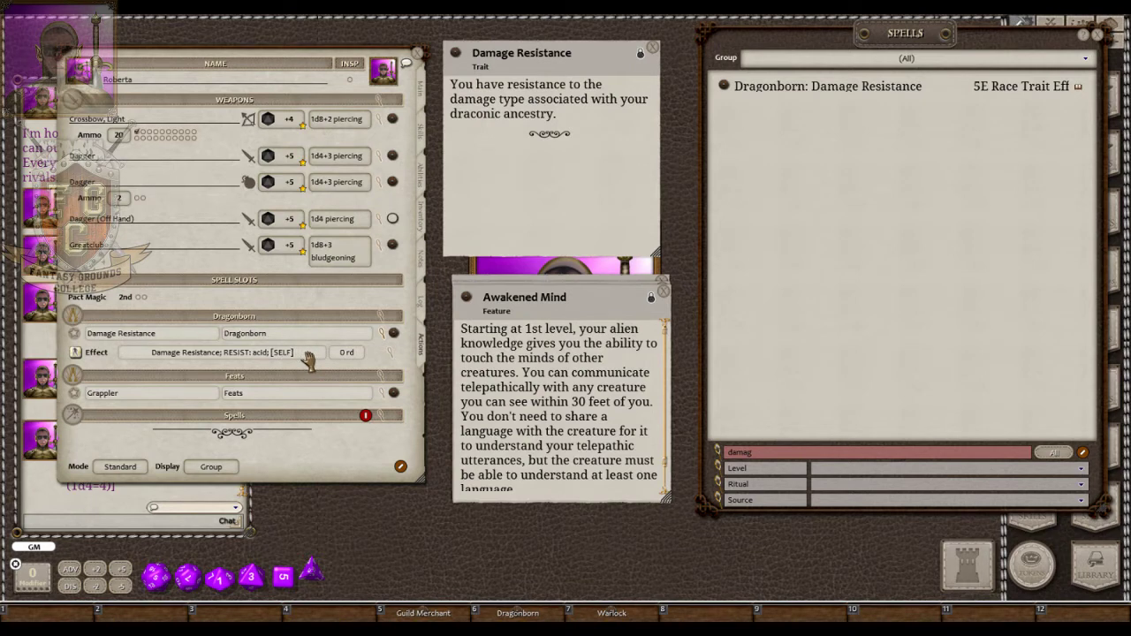
left_click(382, 335)
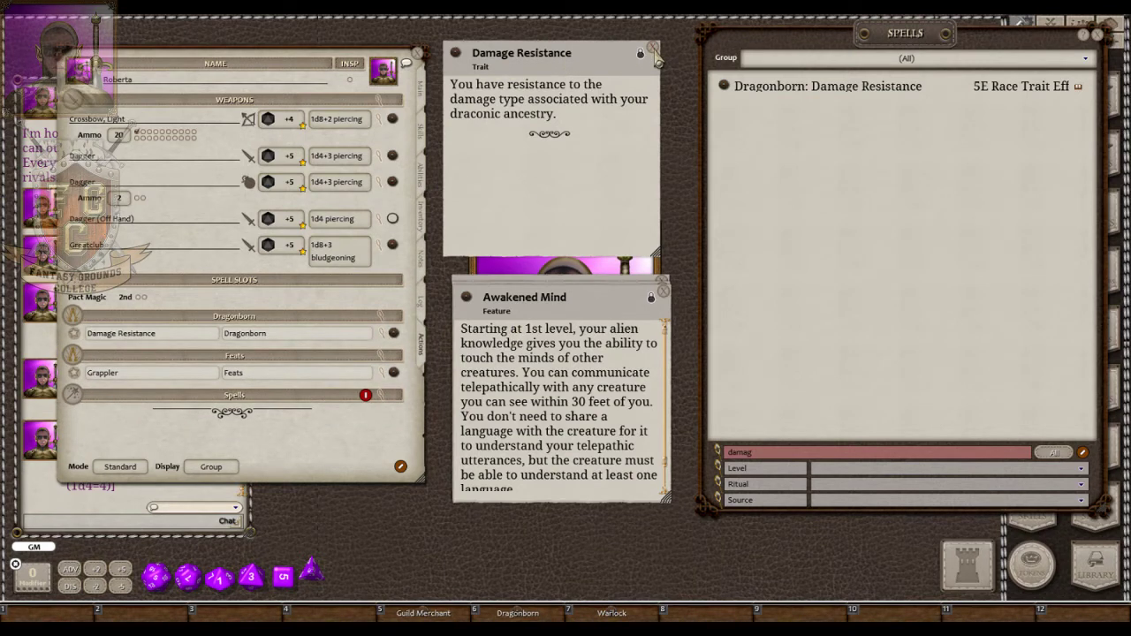
Search the spell list for "awak", read the Awakened Mind feature, and close the Damage Resistance and Awakened Mind notes.
left_click(653, 48)
double_click(800, 455)
type("awak")
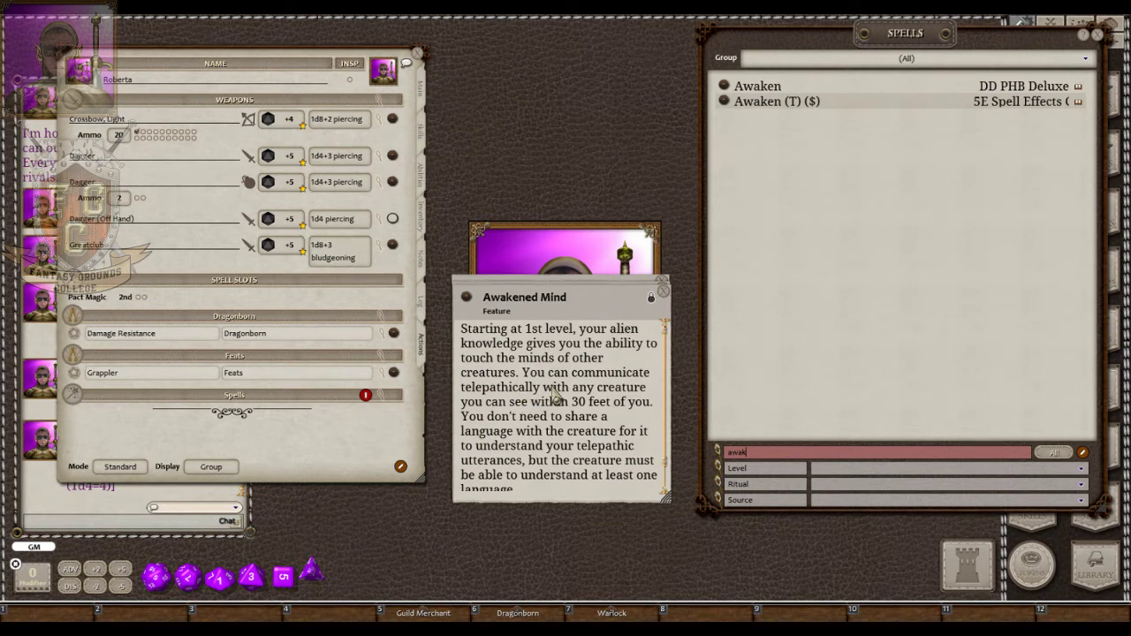
scroll(557, 391, "down", 1)
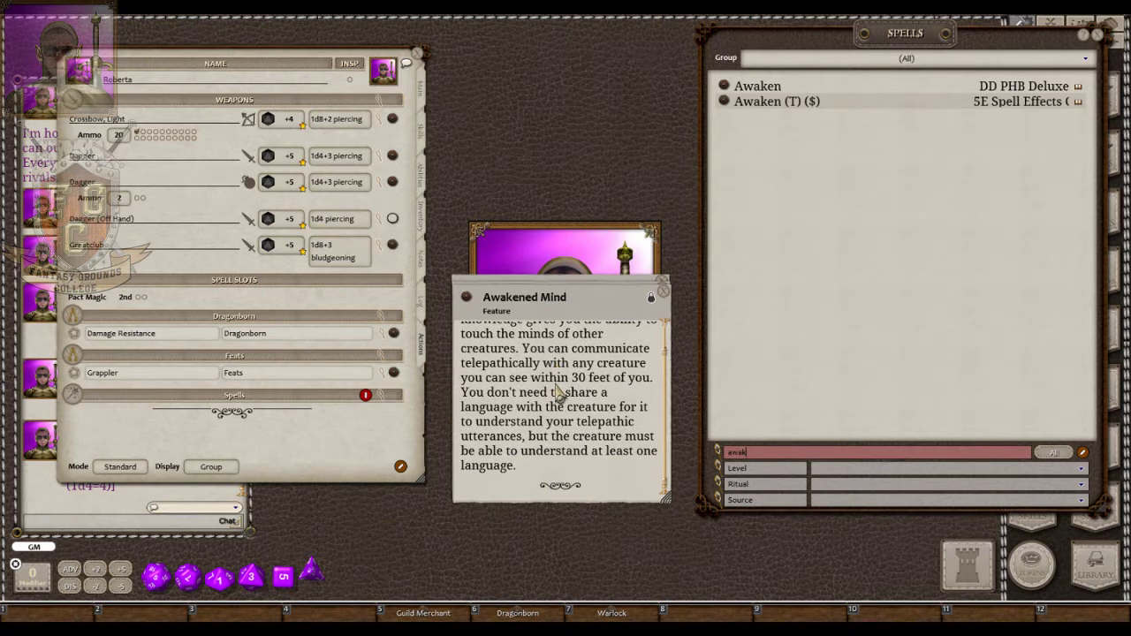
scroll(557, 391, "up", 1)
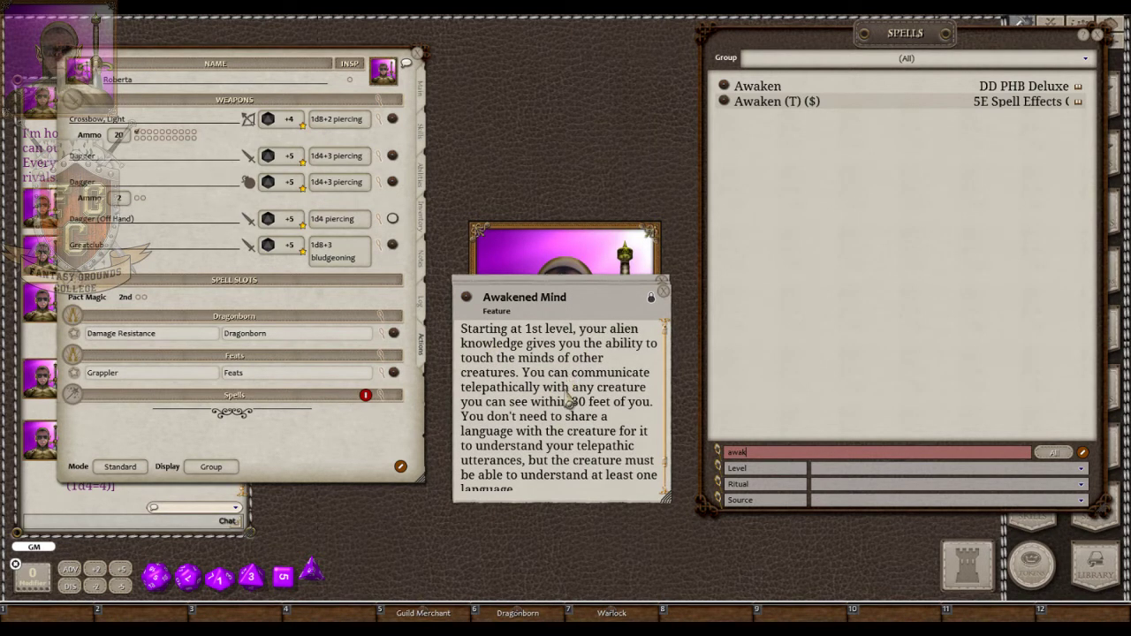
scroll(562, 402, "down", 1)
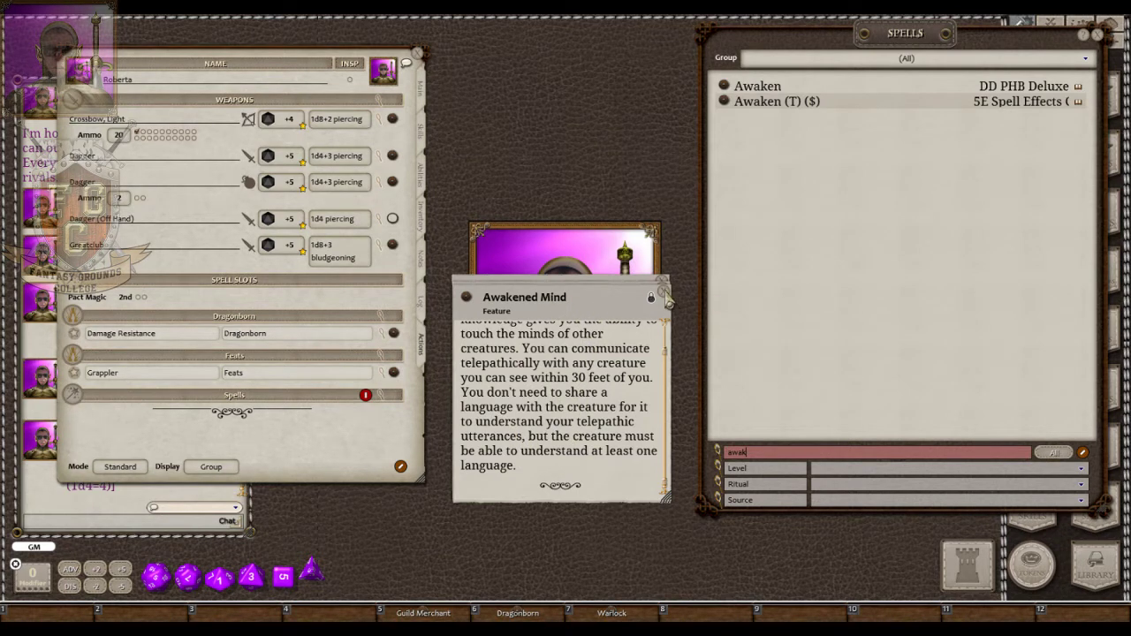
left_click(663, 293)
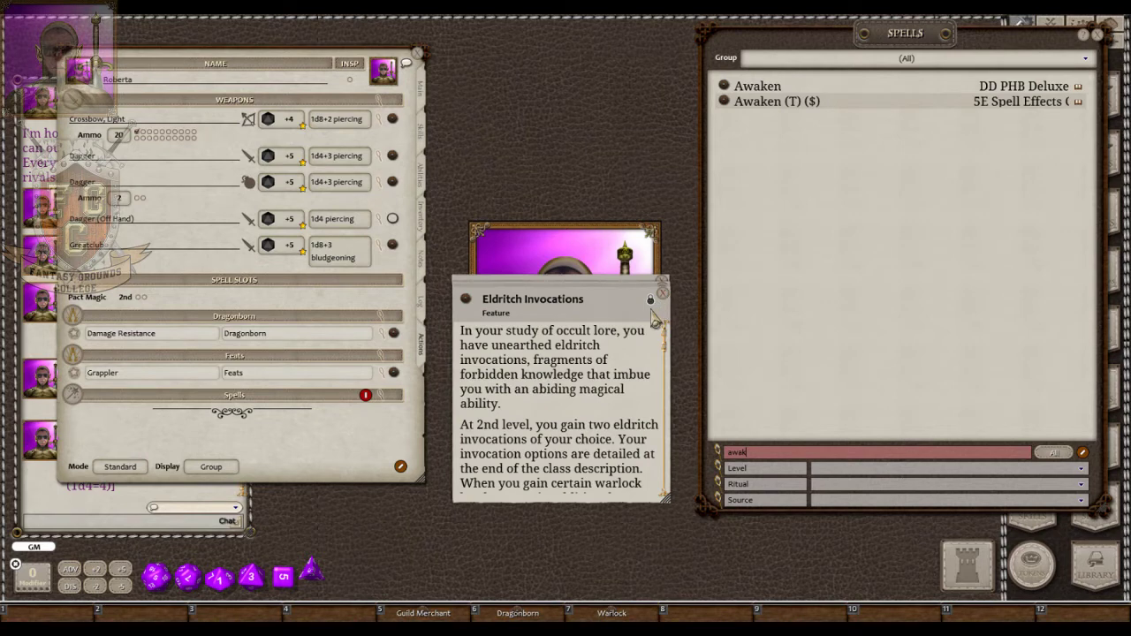
Search the spell list for "eldr" and read the Eldritch Invocations note down to Agonizing Blast.
left_click(788, 454)
type("eldr")
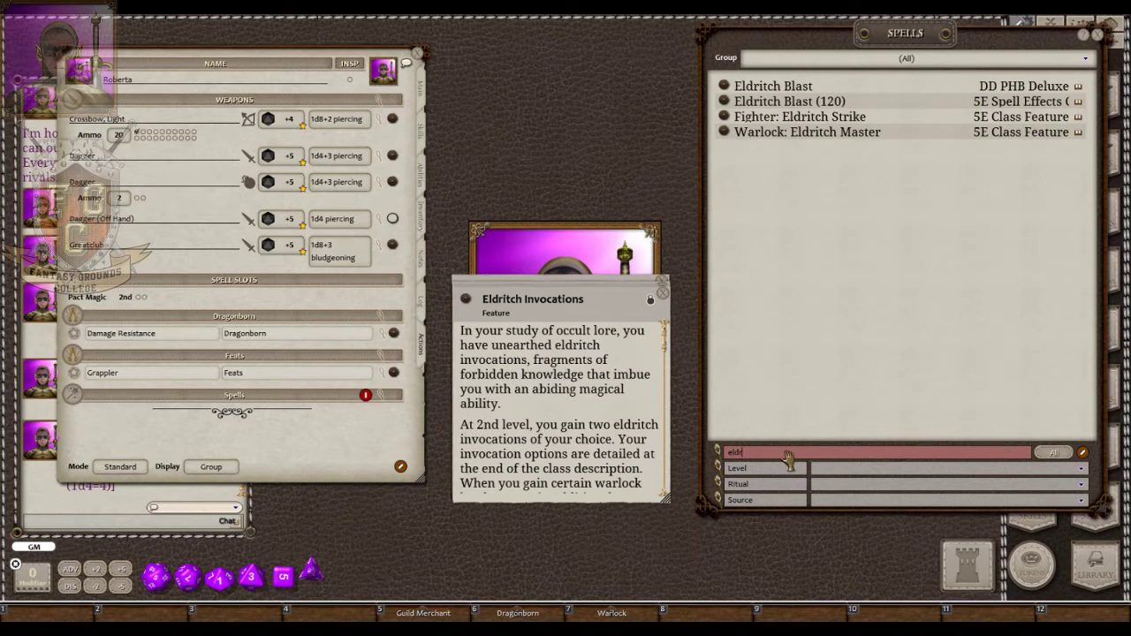
scroll(586, 400, "down", 2)
scroll(587, 400, "down", 2)
scroll(587, 399, "down", 4)
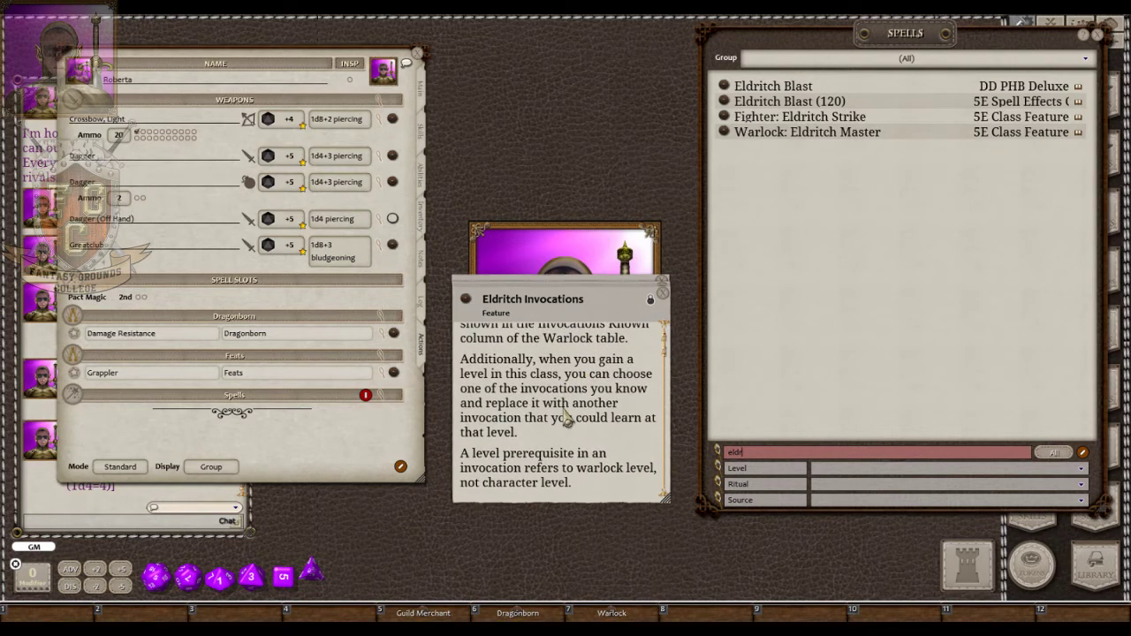
scroll(567, 421, "down", 1)
scroll(567, 421, "down", 7)
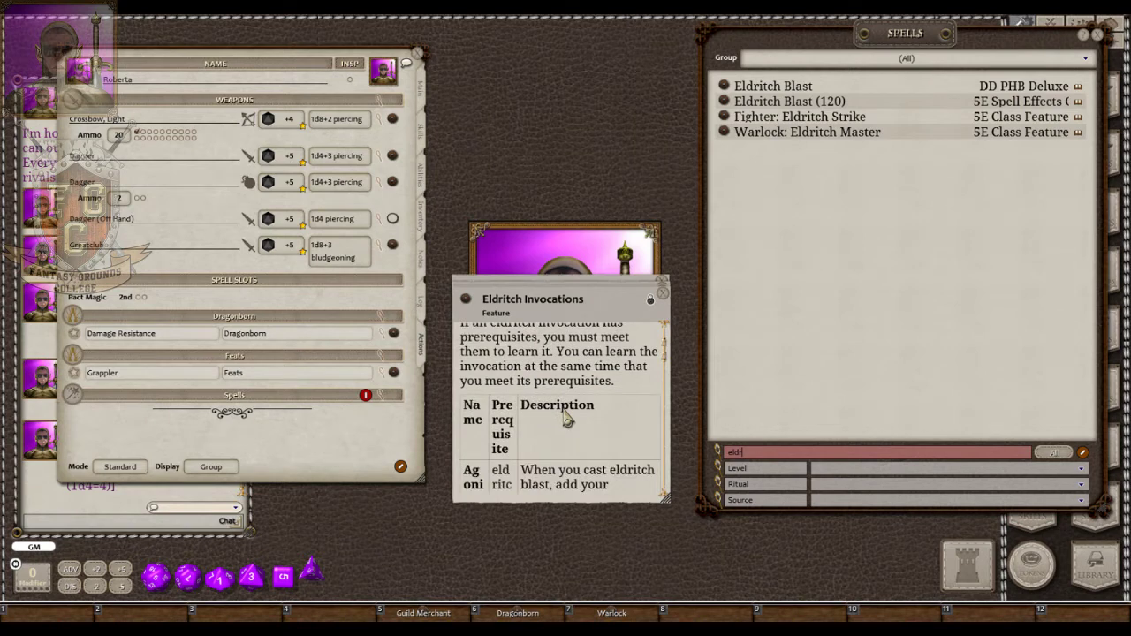
scroll(567, 421, "down", 3)
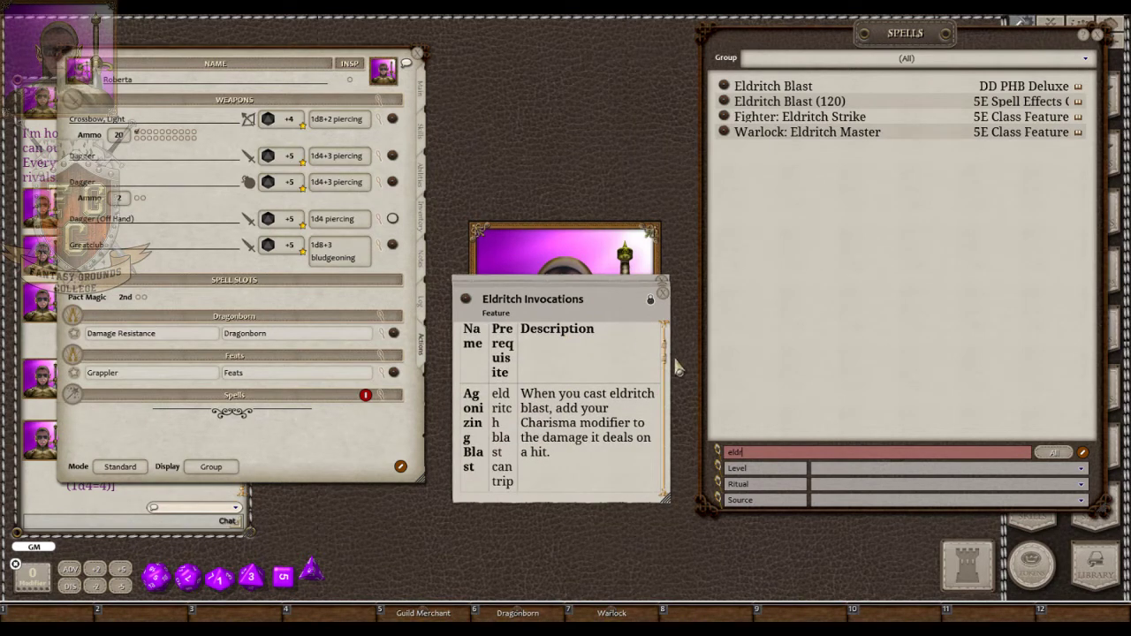
Widen the Eldritch Invocations note and review the first invocations in its table.
left_click_drag(675, 372, 897, 362)
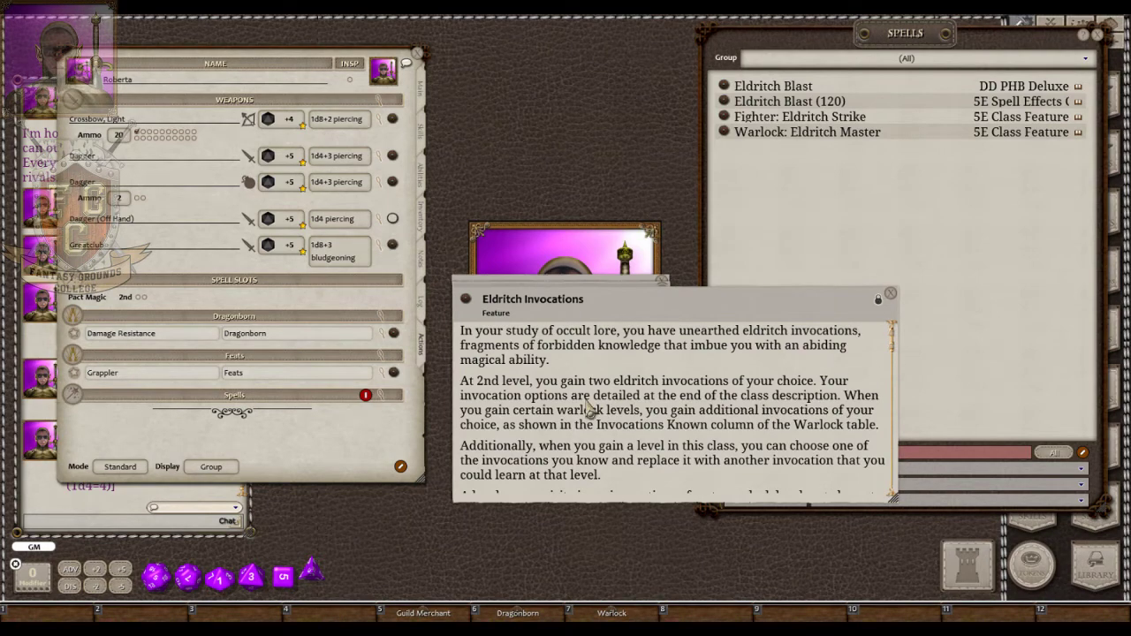
scroll(586, 403, "down", 3)
scroll(586, 406, "up", 1)
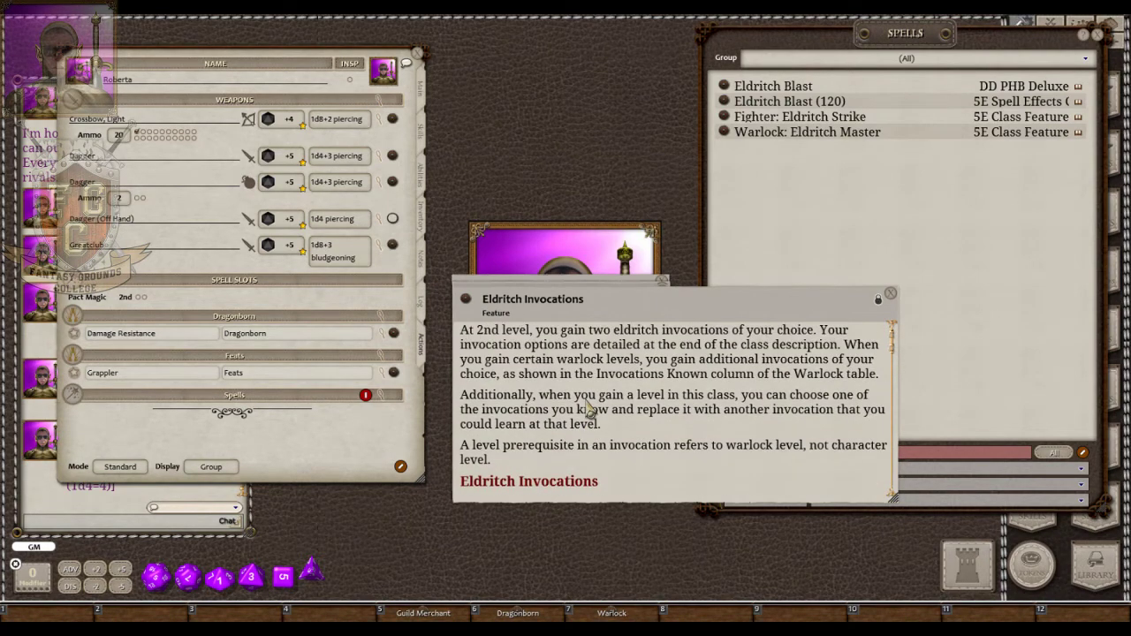
scroll(586, 408, "down", 9)
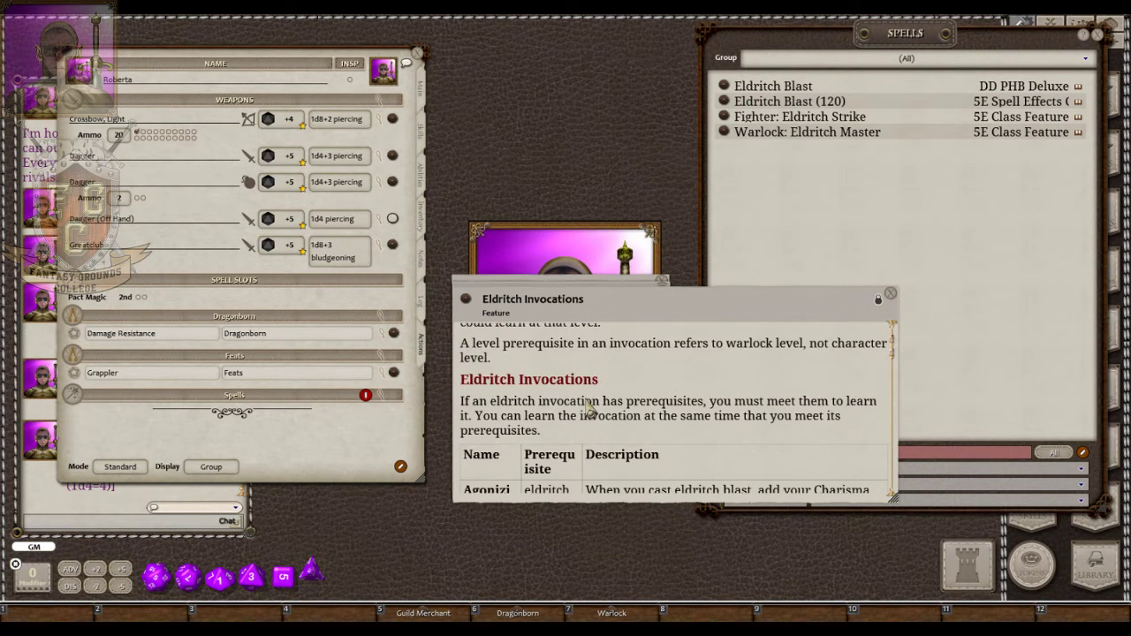
scroll(586, 404, "down", 2)
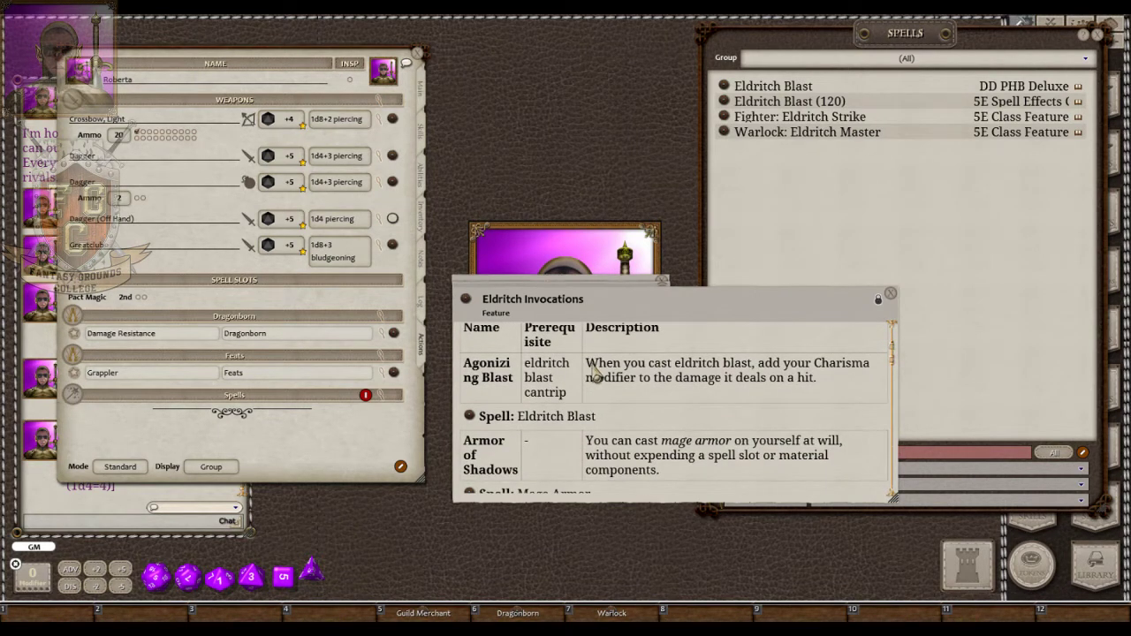
scroll(595, 376, "down", 1)
scroll(595, 376, "up", 1)
Replace the spell list search with "agon" to look for a coded Agonizing Blast entry.
left_click(947, 455)
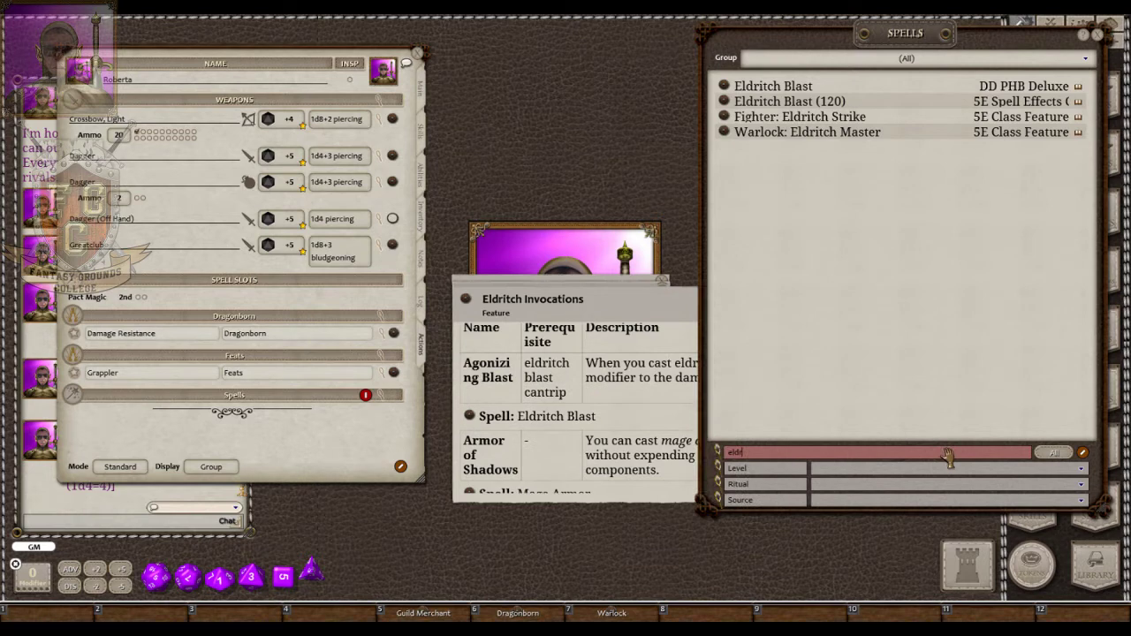
key("BackSpace")
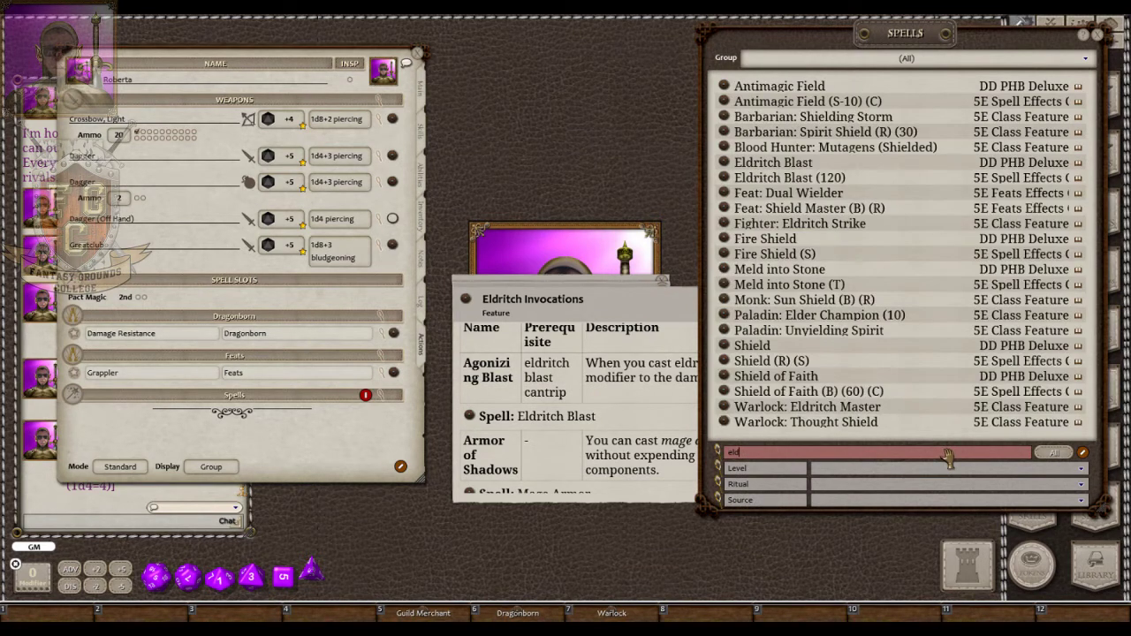
key("BackSpace")
key("BackSpace")
key("BackSpace")
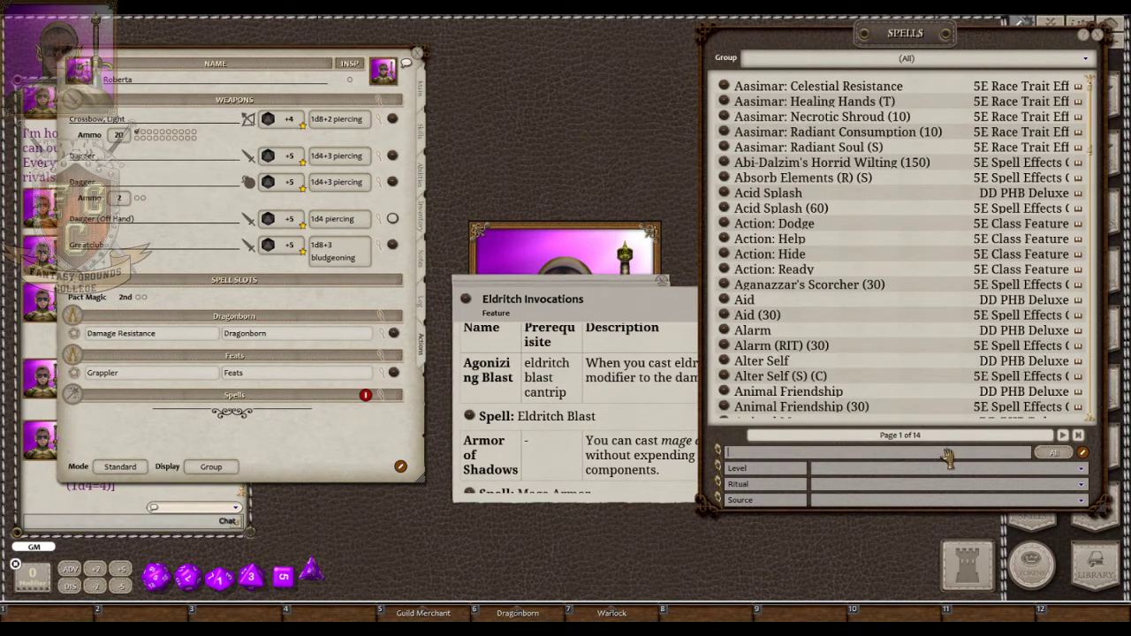
type("agon")
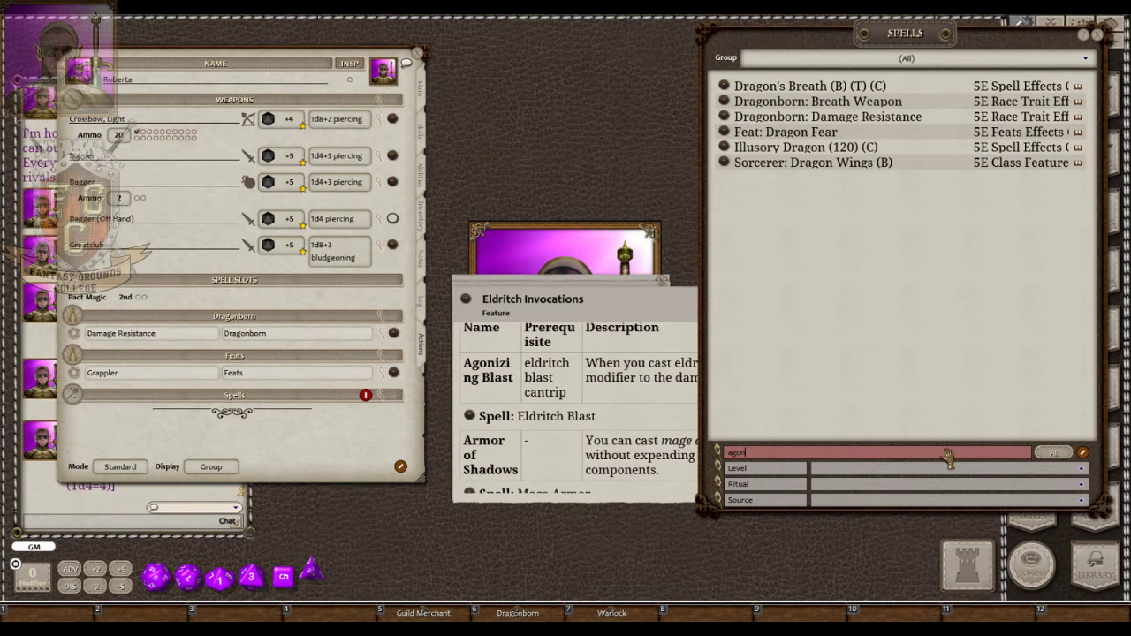
Read the Eldritch Invocations table from Agonizing Blast down to Bewitching Whispers.
left_click(624, 374)
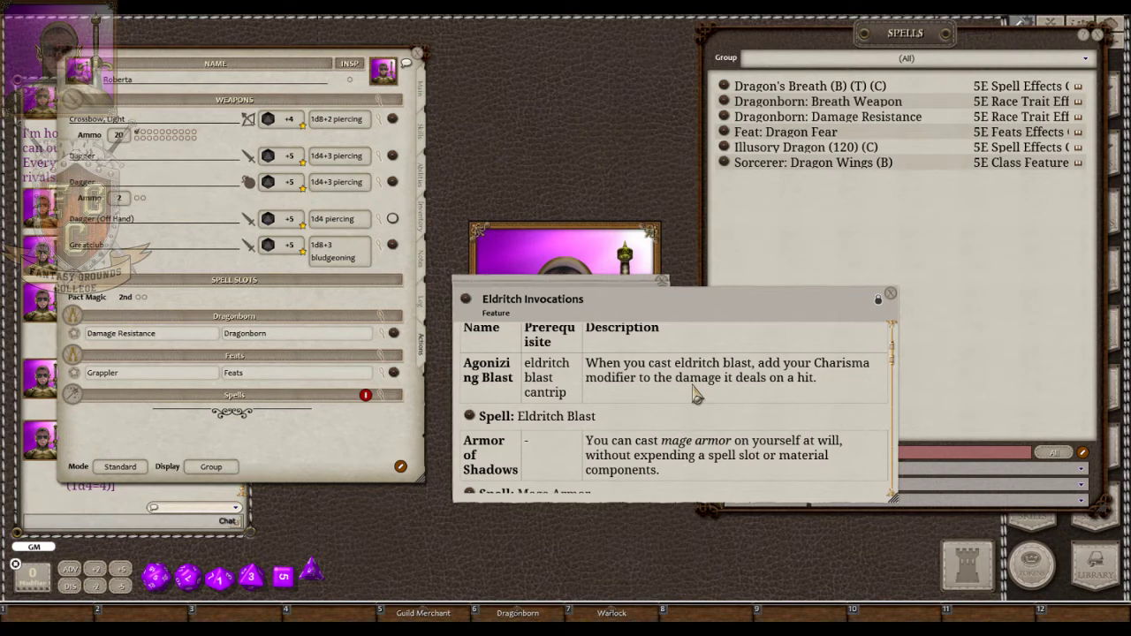
scroll(693, 398, "up", 1)
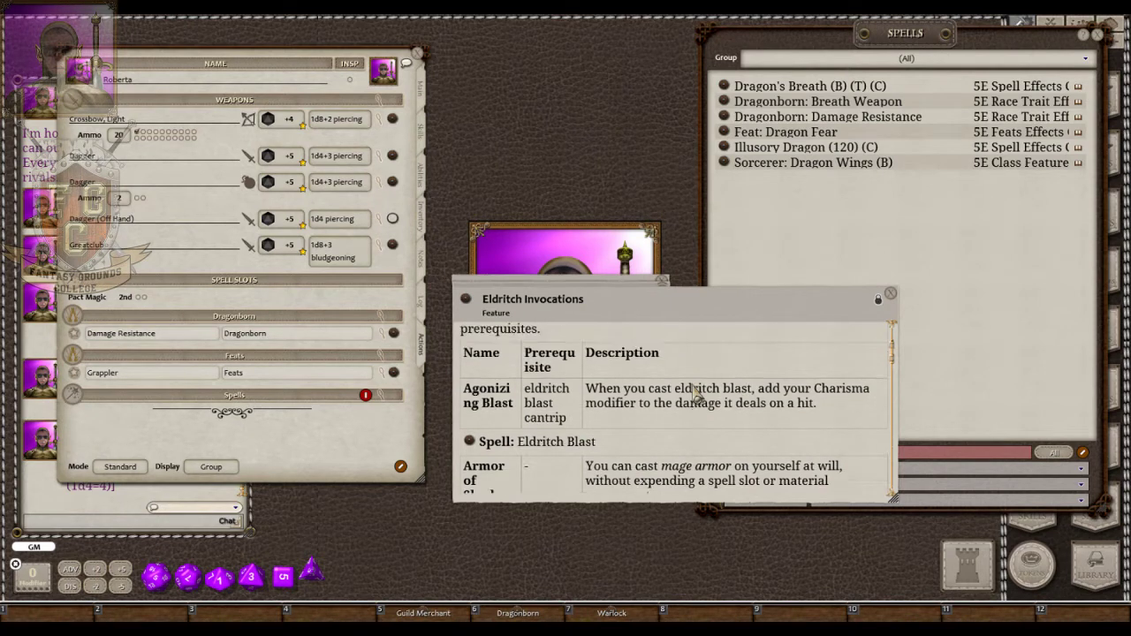
scroll(694, 398, "down", 1)
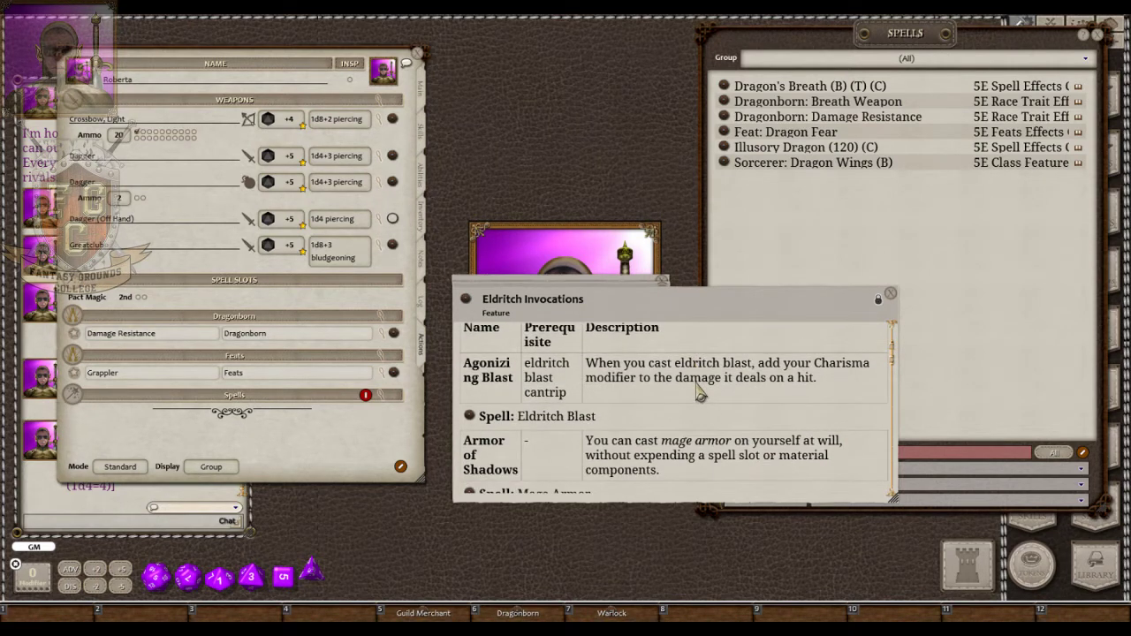
scroll(698, 394, "down", 1)
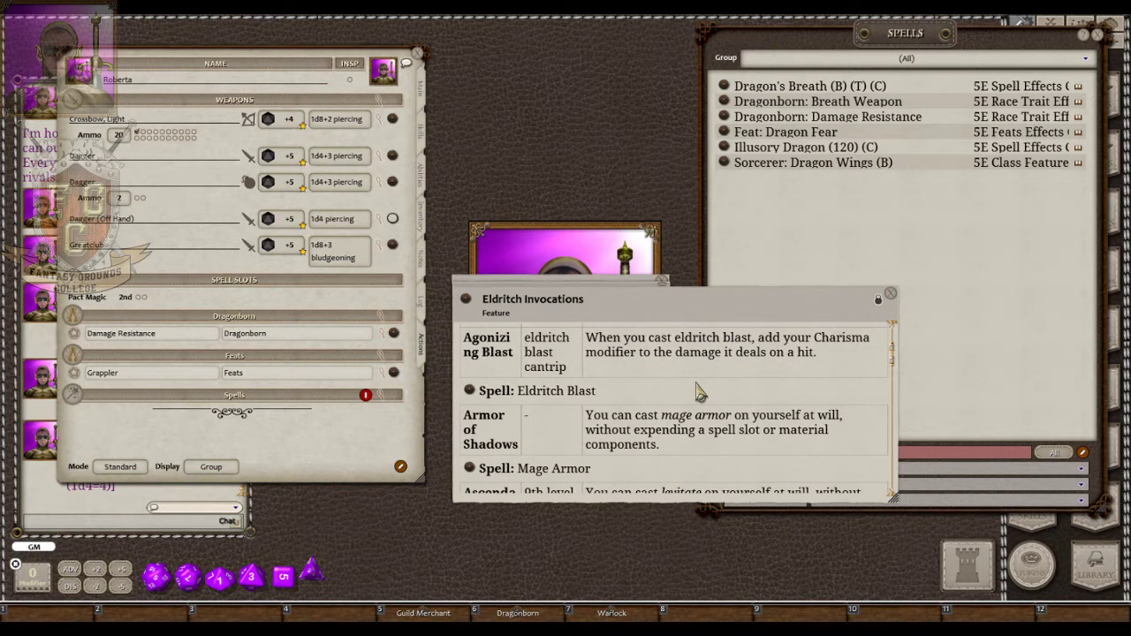
scroll(698, 393, "down", 1)
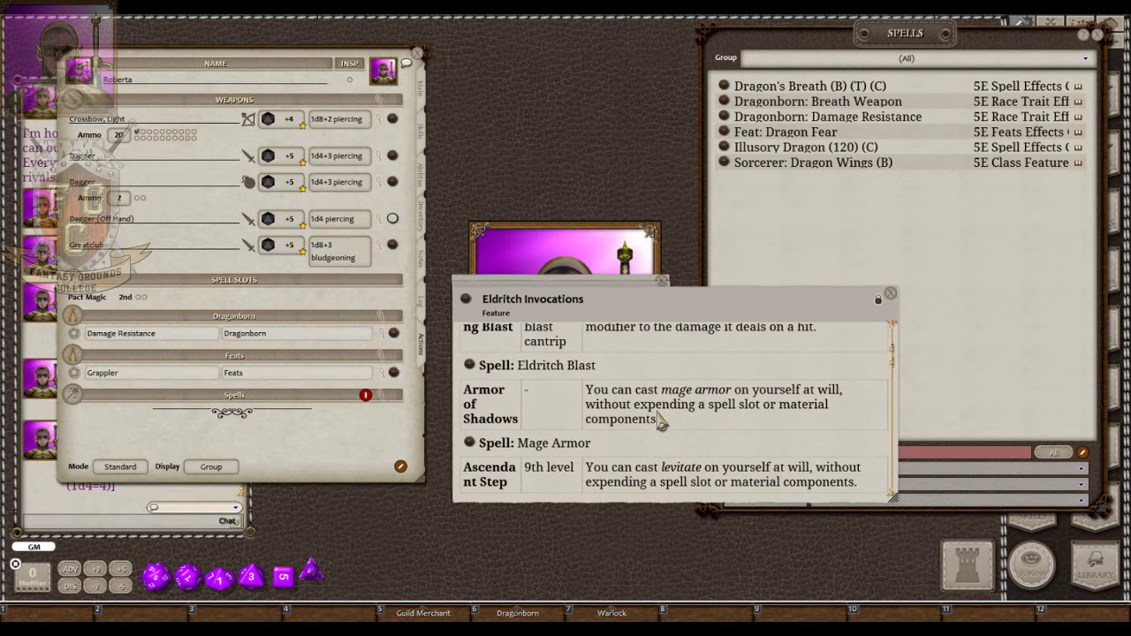
scroll(660, 422, "down", 3)
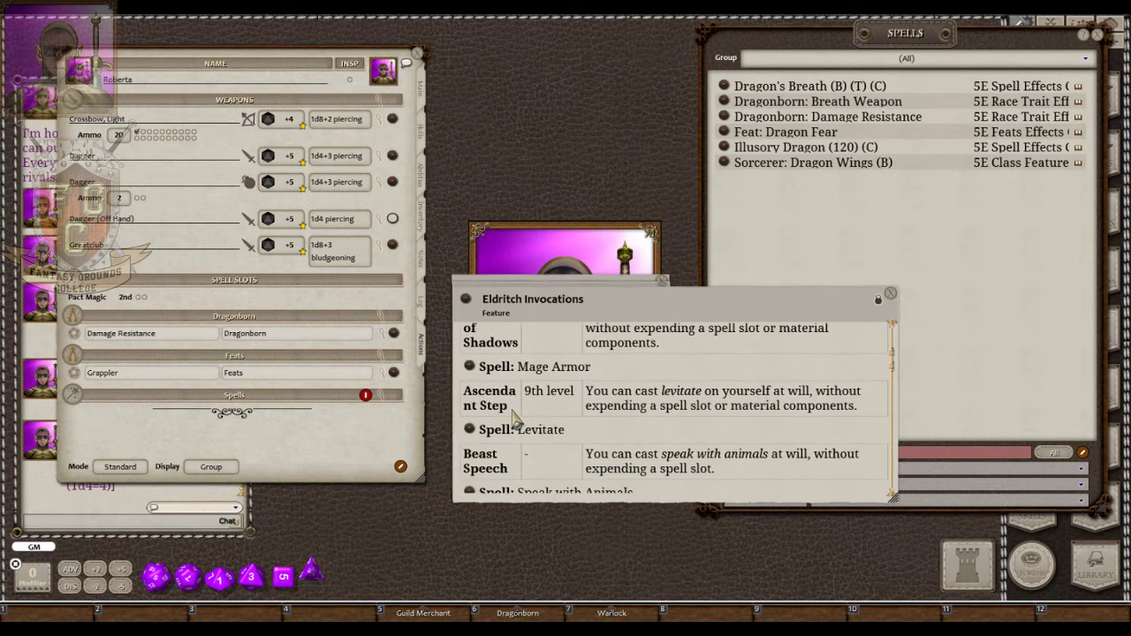
scroll(645, 415, "down", 2)
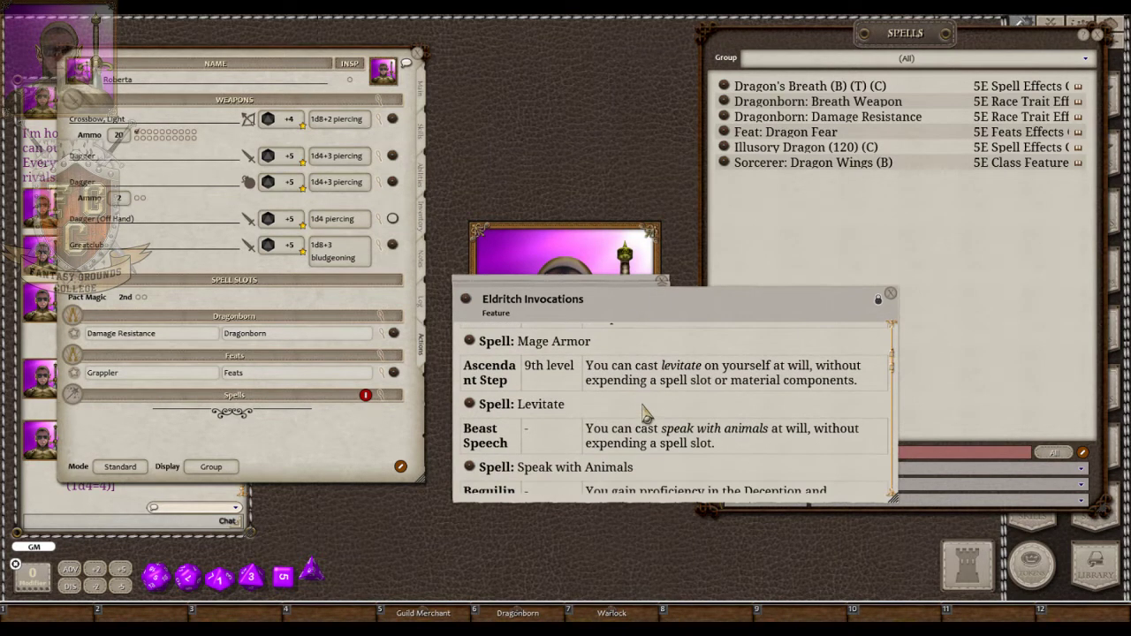
scroll(644, 416, "down", 1)
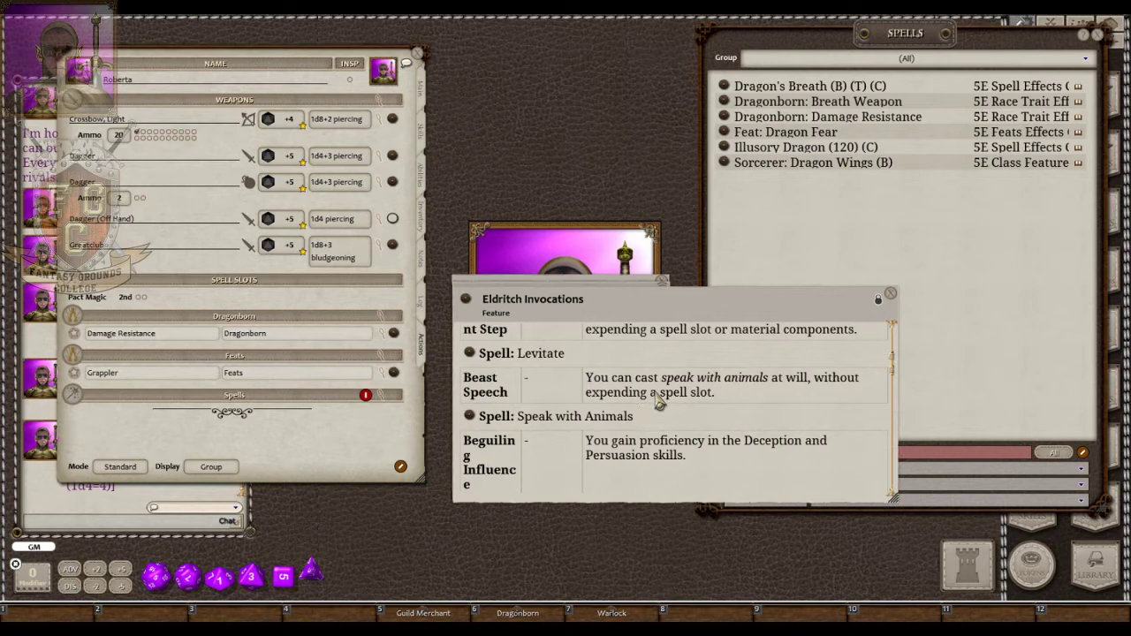
scroll(658, 402, "down", 2)
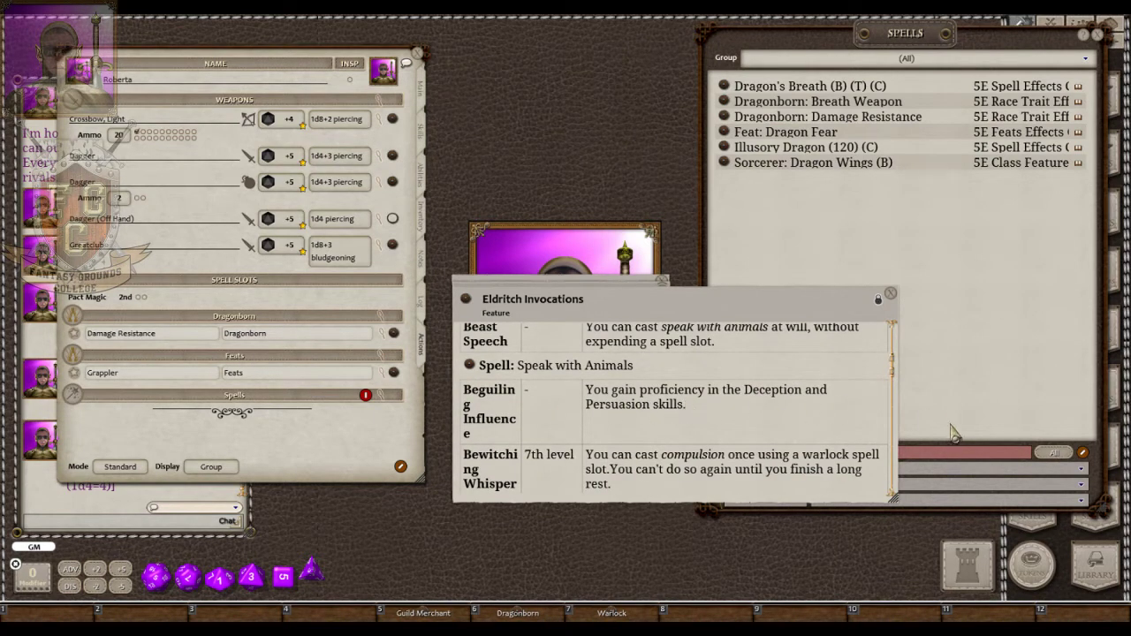
Replace the spell list search with "beg" to look for a coded Beguiling Influence entry.
left_click(948, 456)
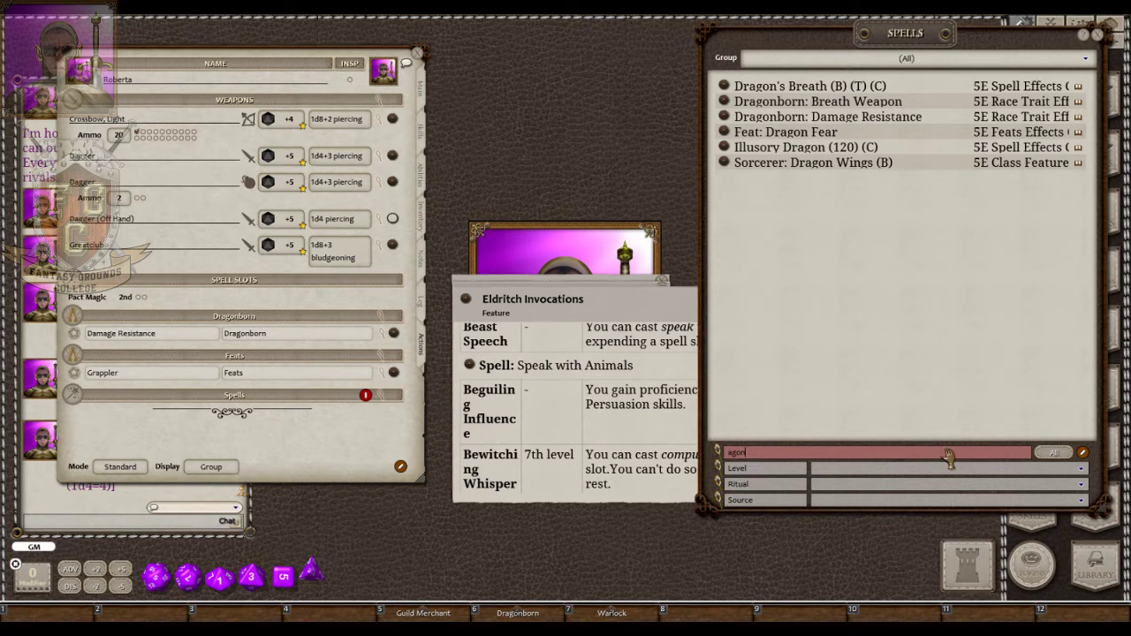
key("BackSpace")
key("BackSpace")
key("BackSpace")
key("BackSpace")
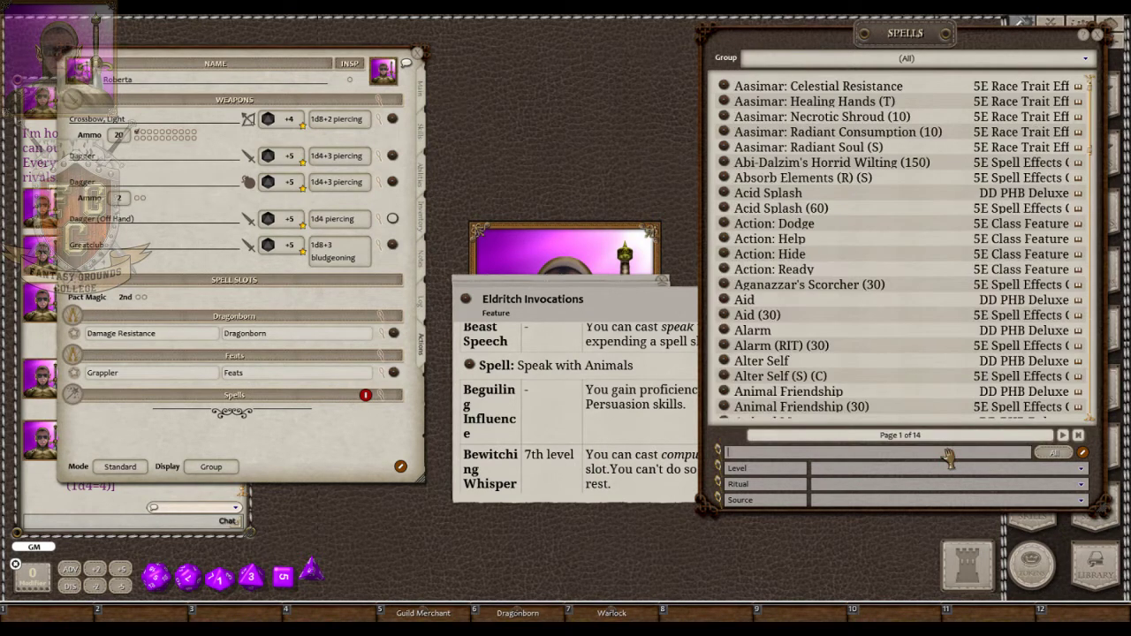
type("beg")
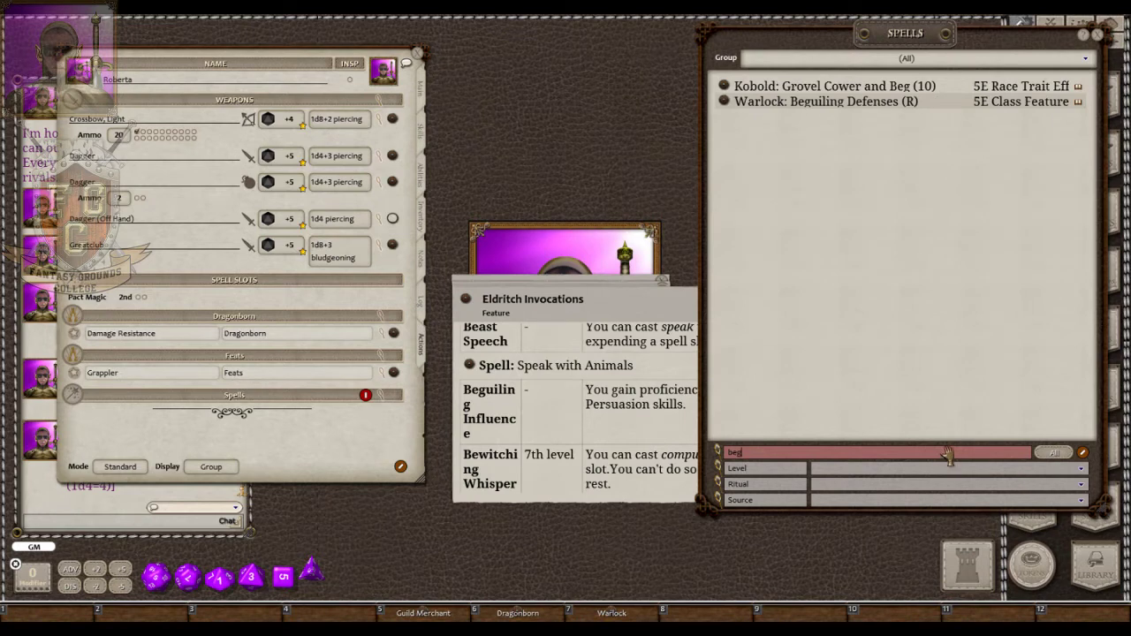
Skim the Eldritch Invocations table from Bewitching Whispers down to Lifedrinker.
scroll(636, 403, "down", 2)
scroll(636, 403, "down", 8)
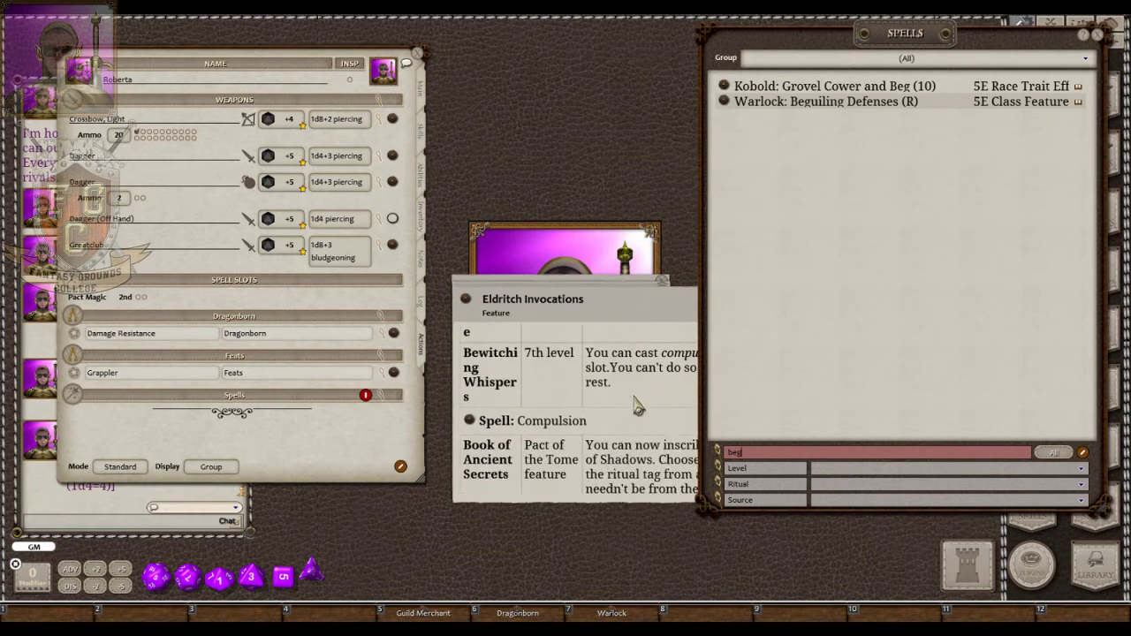
scroll(636, 404, "down", 8)
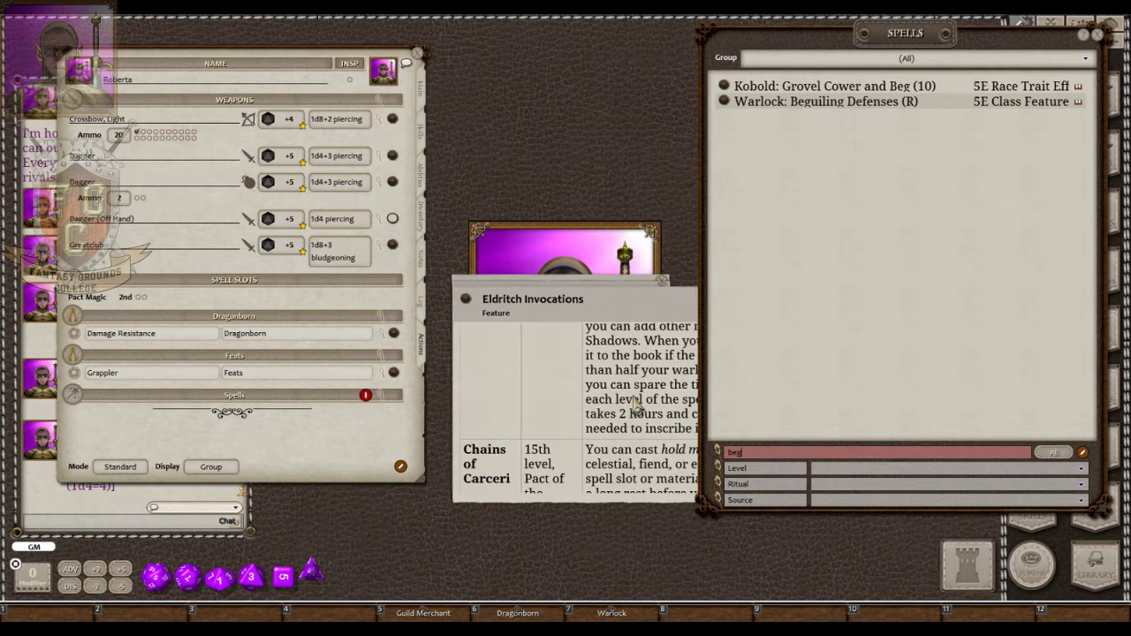
scroll(636, 404, "down", 8)
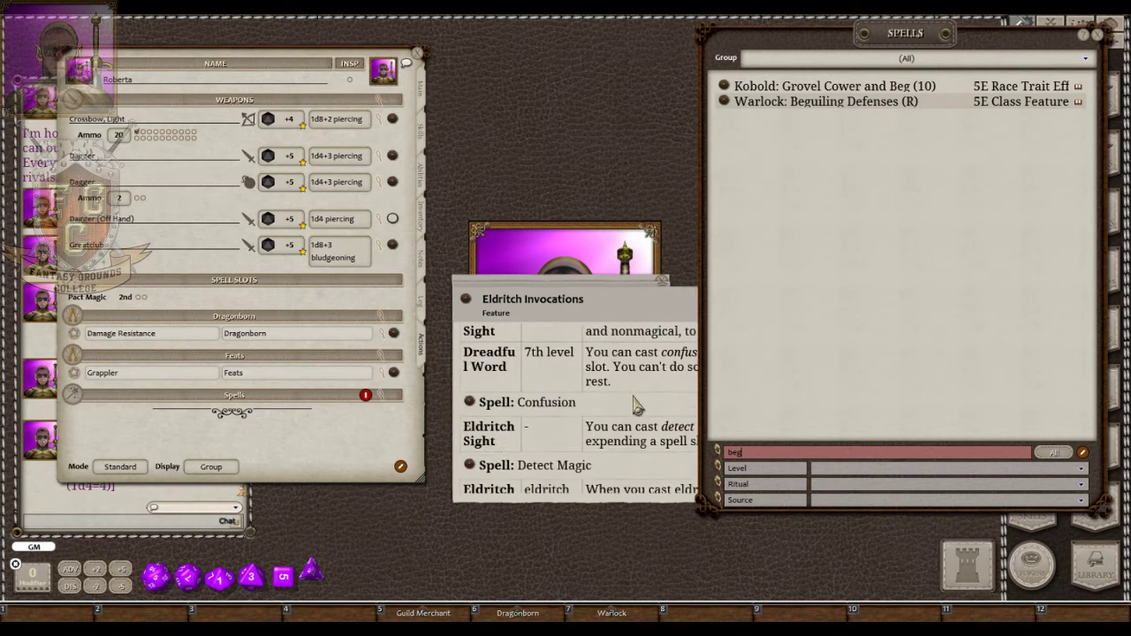
scroll(636, 403, "down", 3)
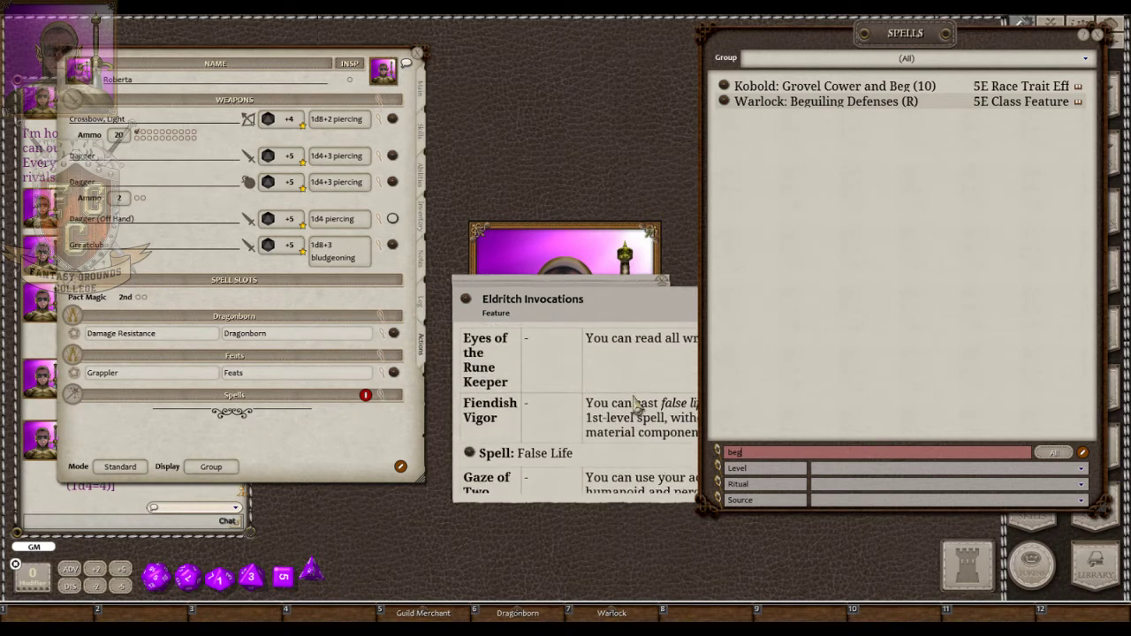
left_click(658, 382)
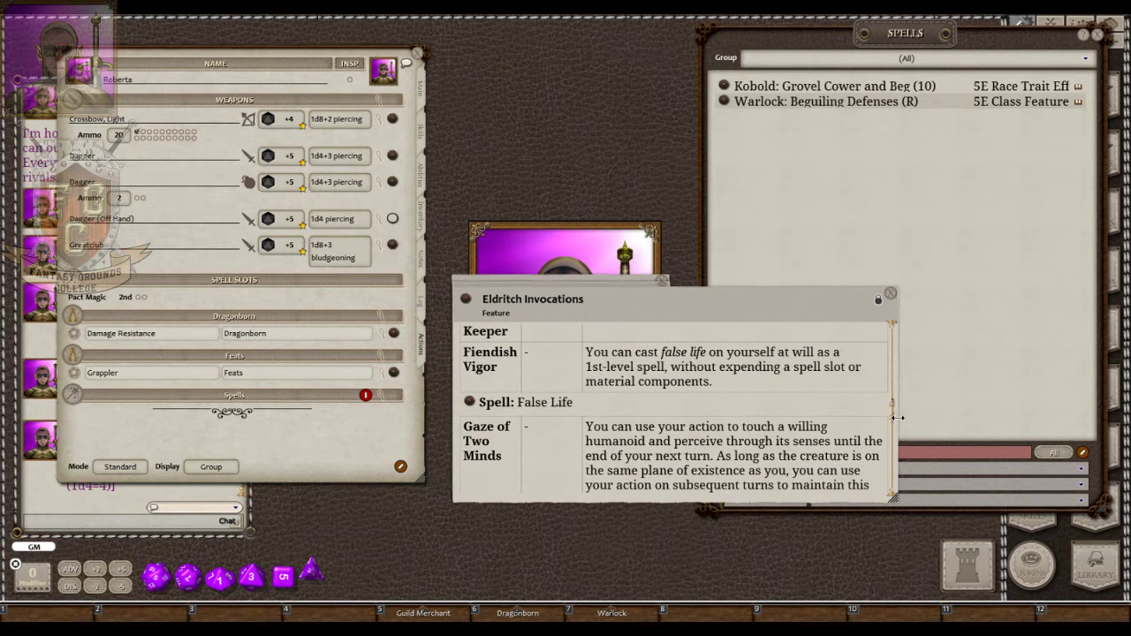
left_click_drag(893, 411, 924, 412)
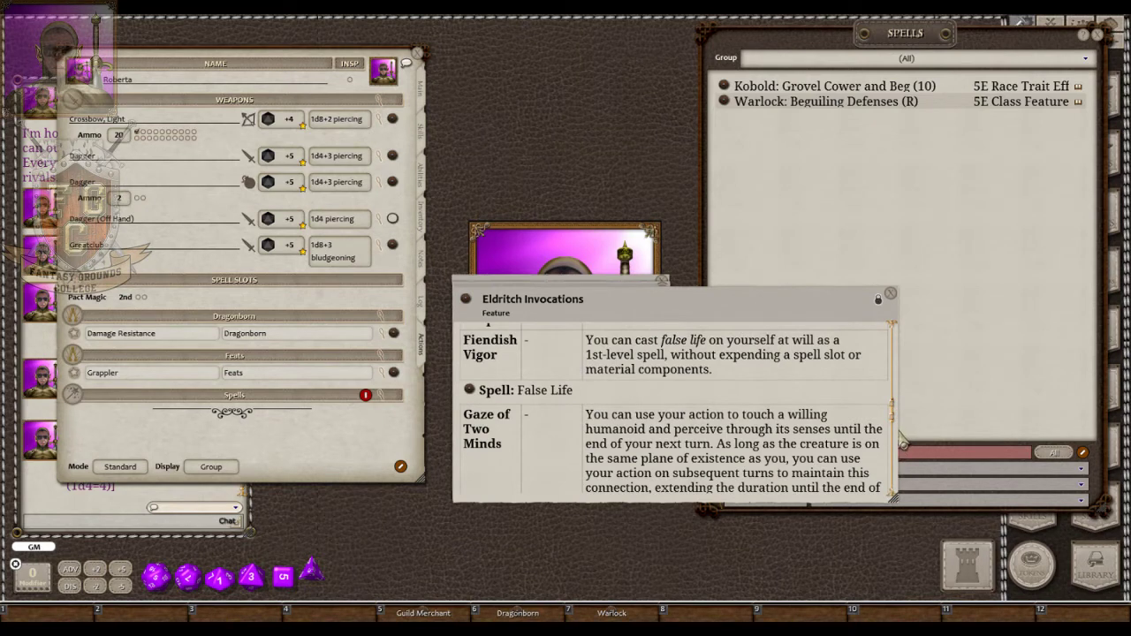
scroll(901, 440, "down", 3)
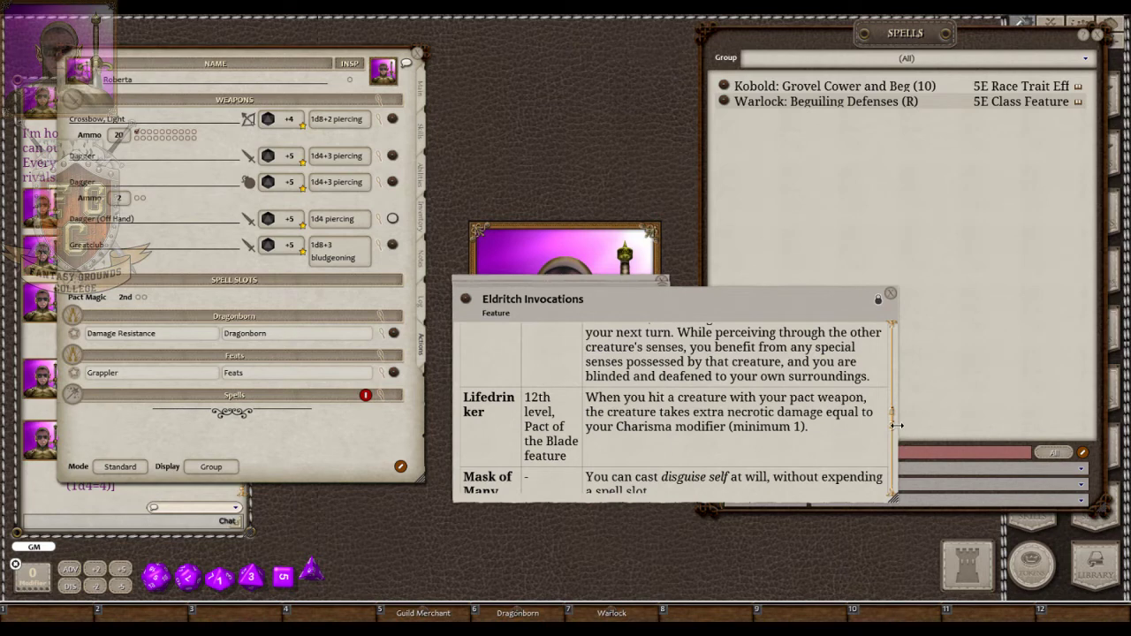
Widen the Eldritch Invocations note further and review its invocations from the beginning through Fiendish Vigor.
left_click_drag(894, 499, 1050, 487)
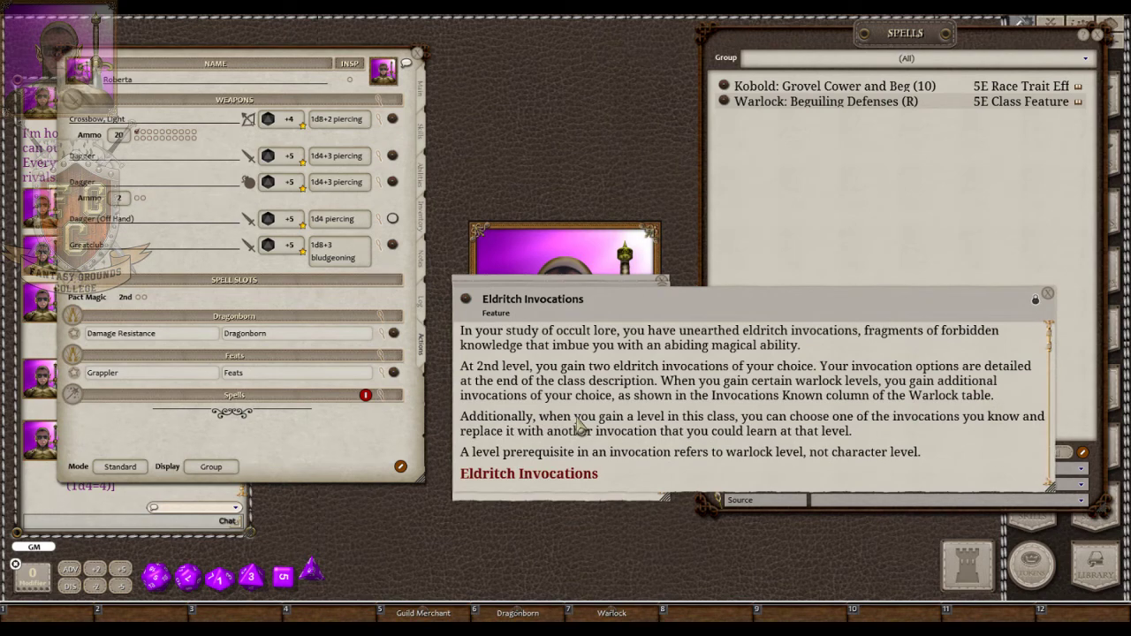
scroll(574, 428, "down", 3)
scroll(569, 429, "down", 4)
scroll(570, 428, "down", 2)
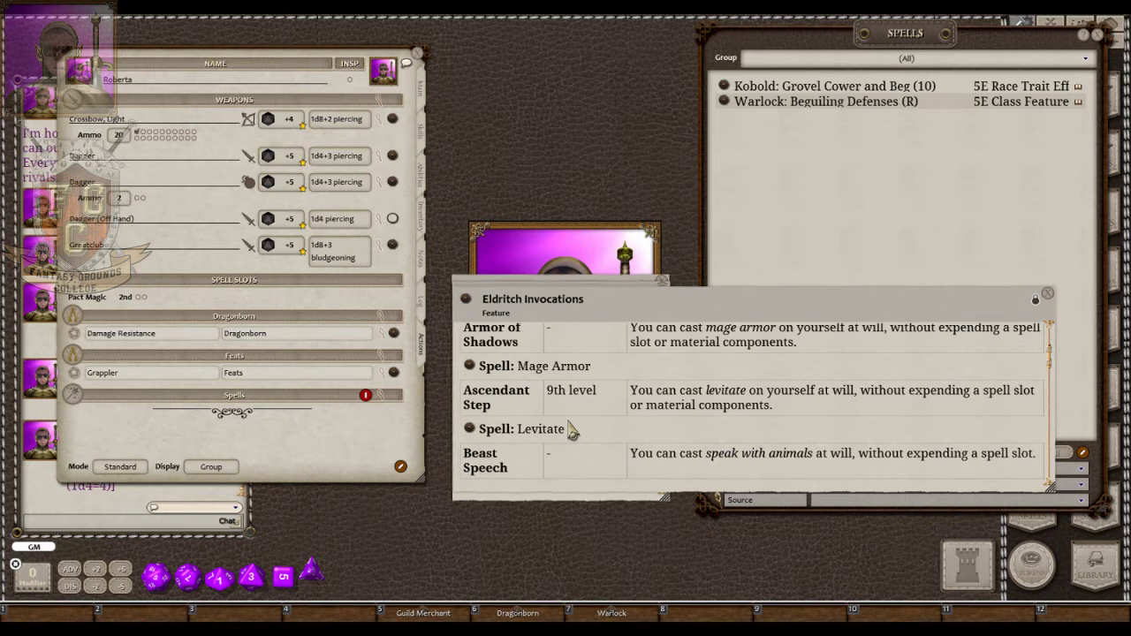
scroll(570, 428, "down", 4)
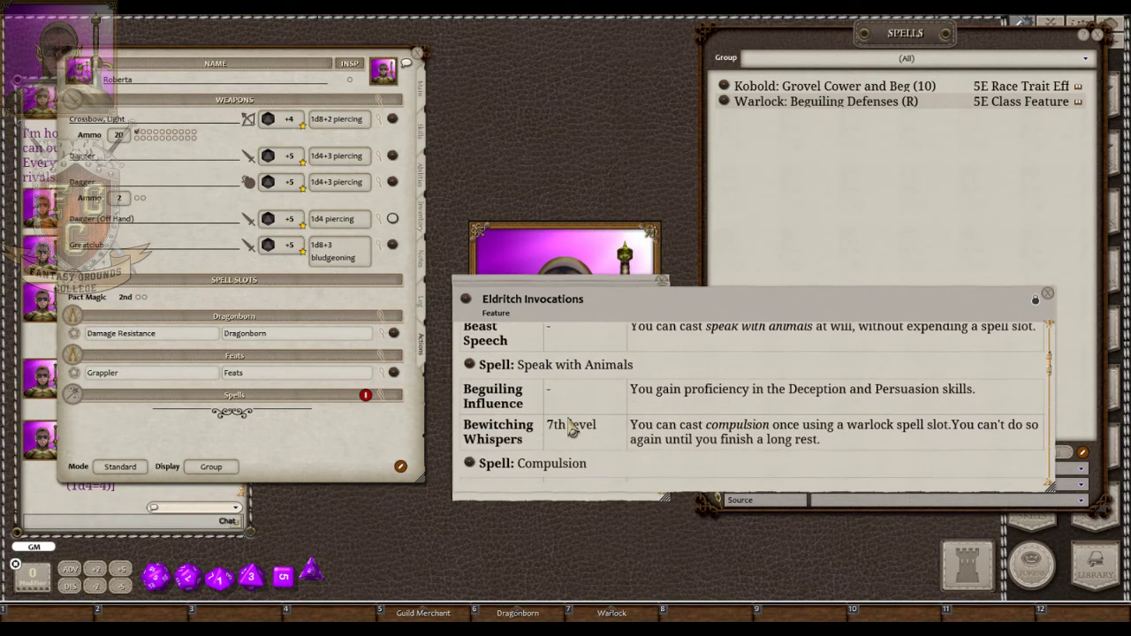
scroll(570, 428, "down", 5)
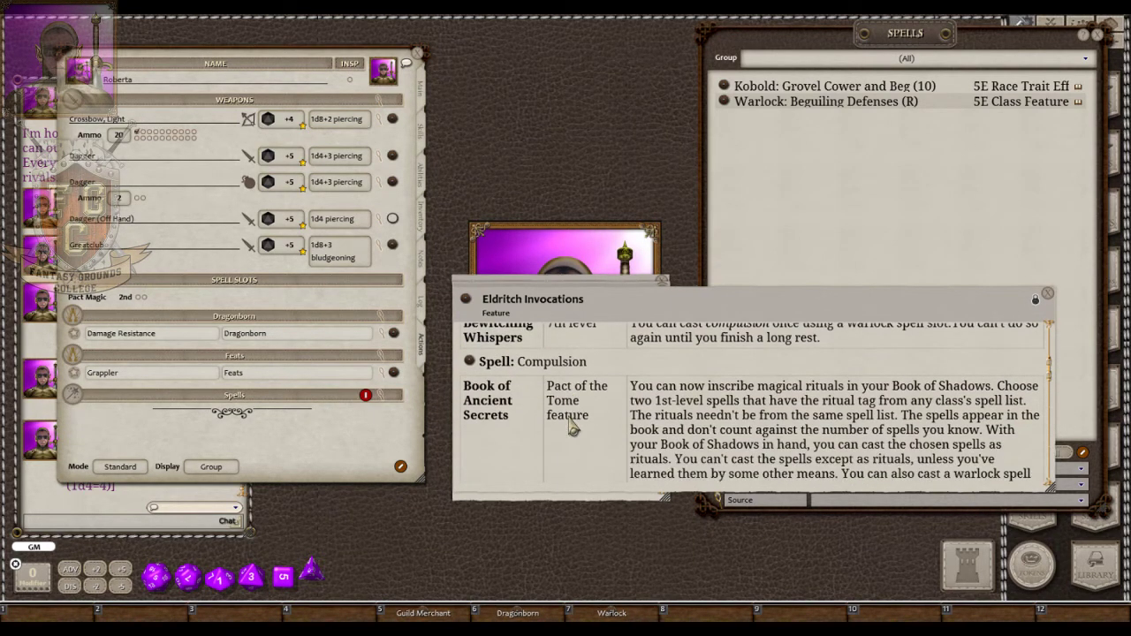
scroll(564, 422, "down", 6)
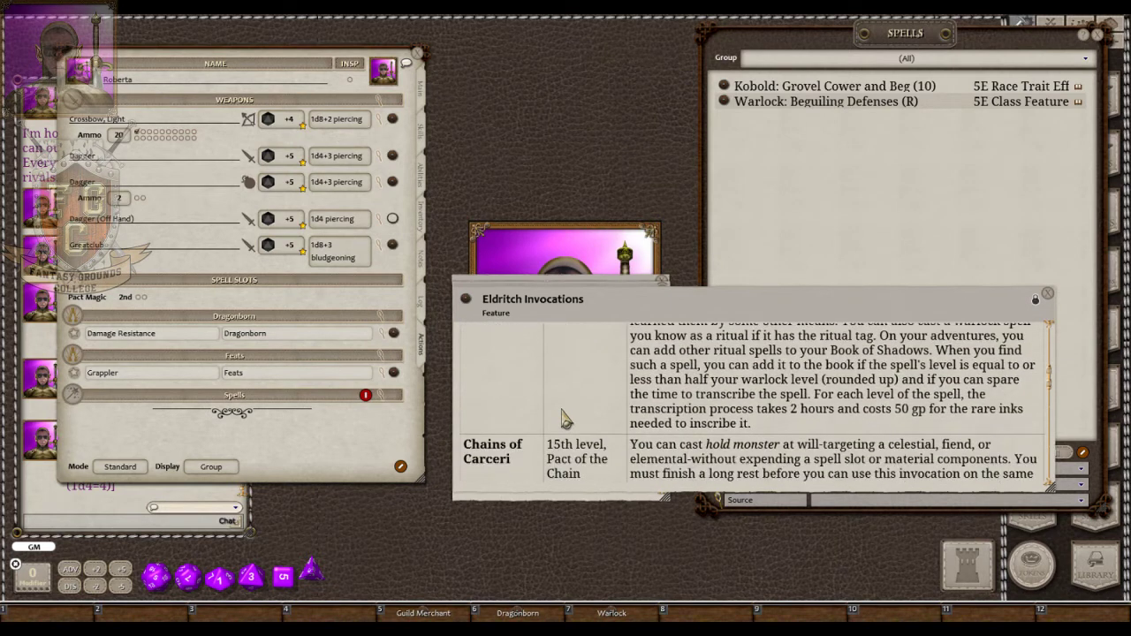
scroll(565, 421, "down", 2)
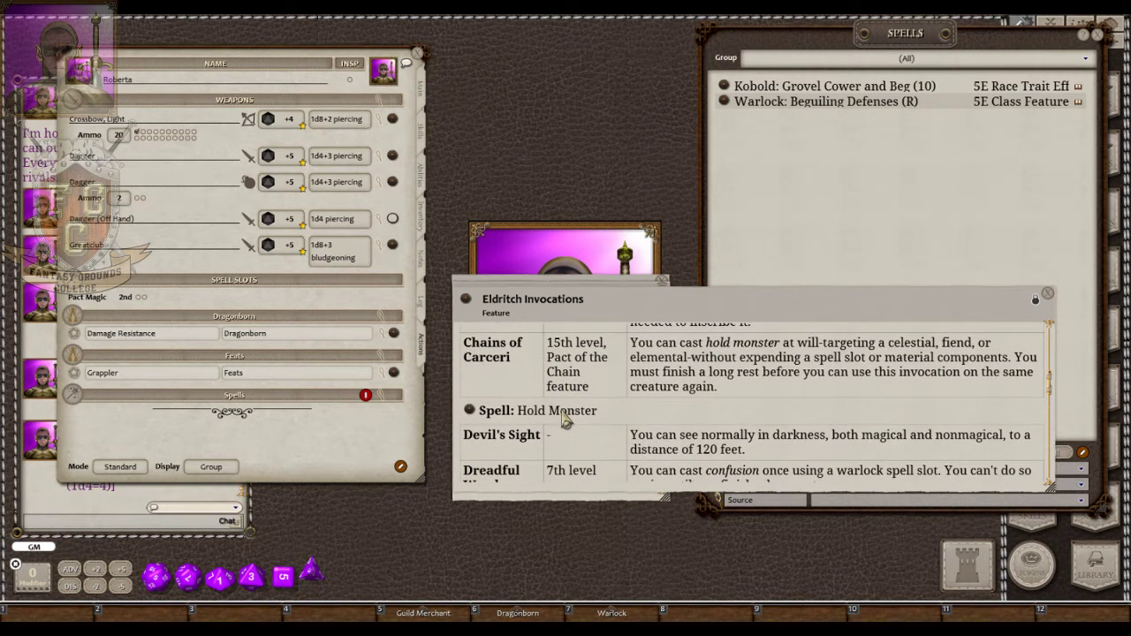
scroll(566, 421, "down", 2)
scroll(564, 421, "down", 2)
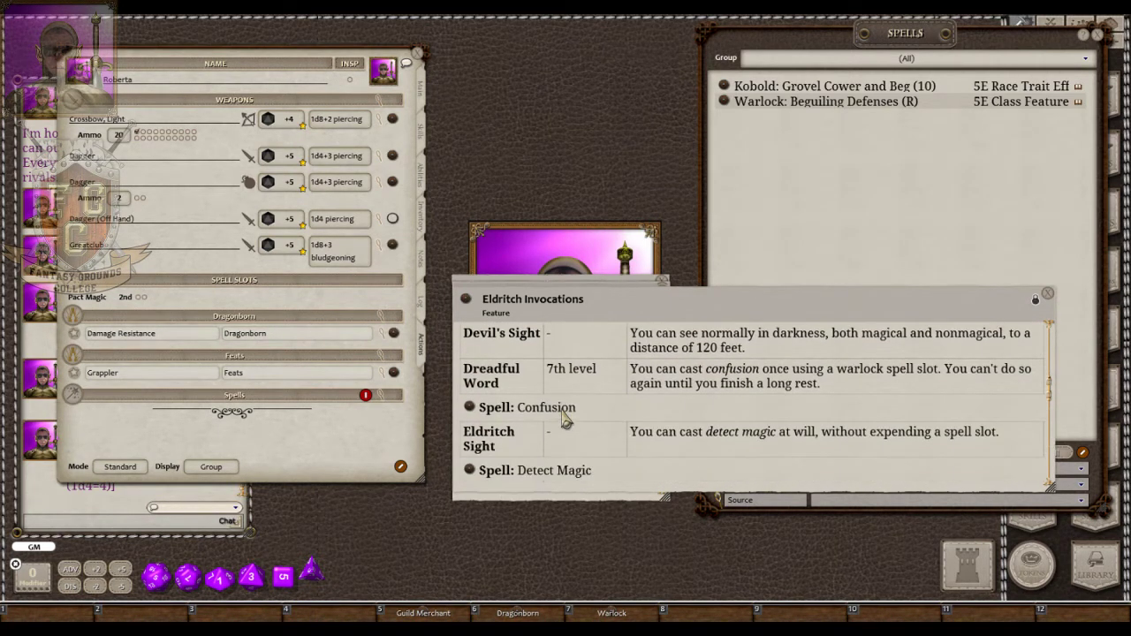
scroll(563, 422, "down", 1)
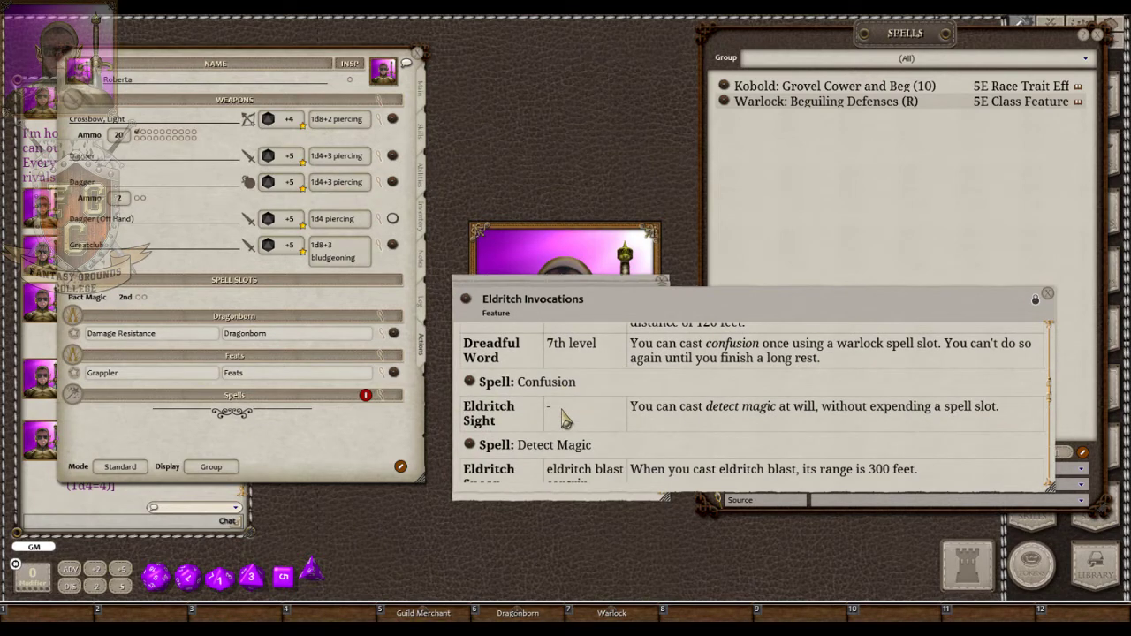
scroll(565, 422, "down", 3)
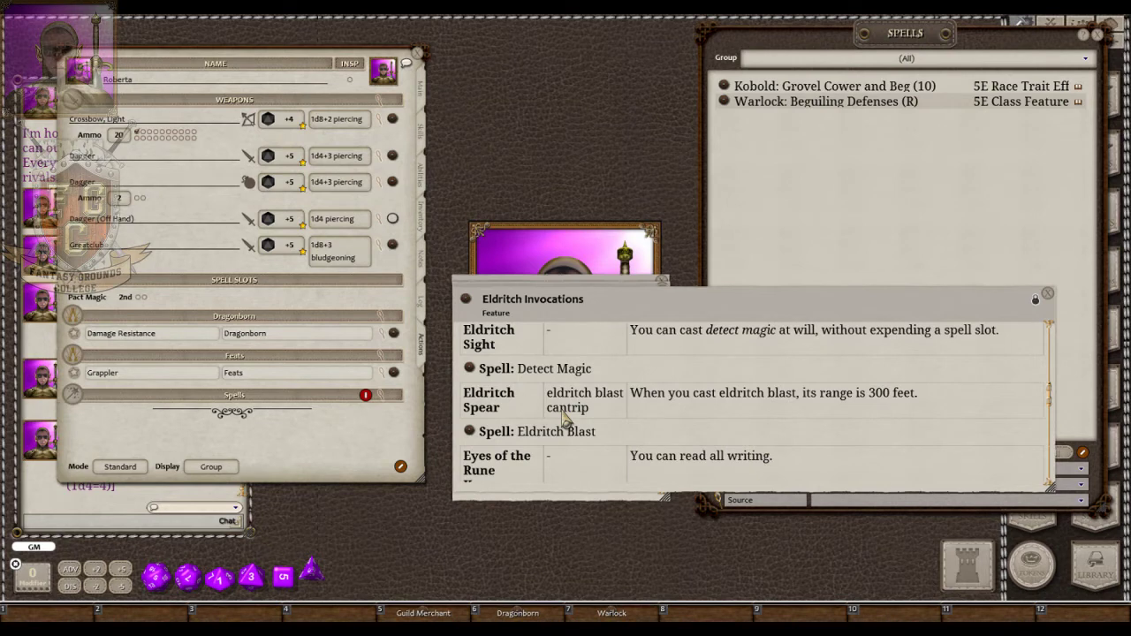
scroll(564, 422, "down", 1)
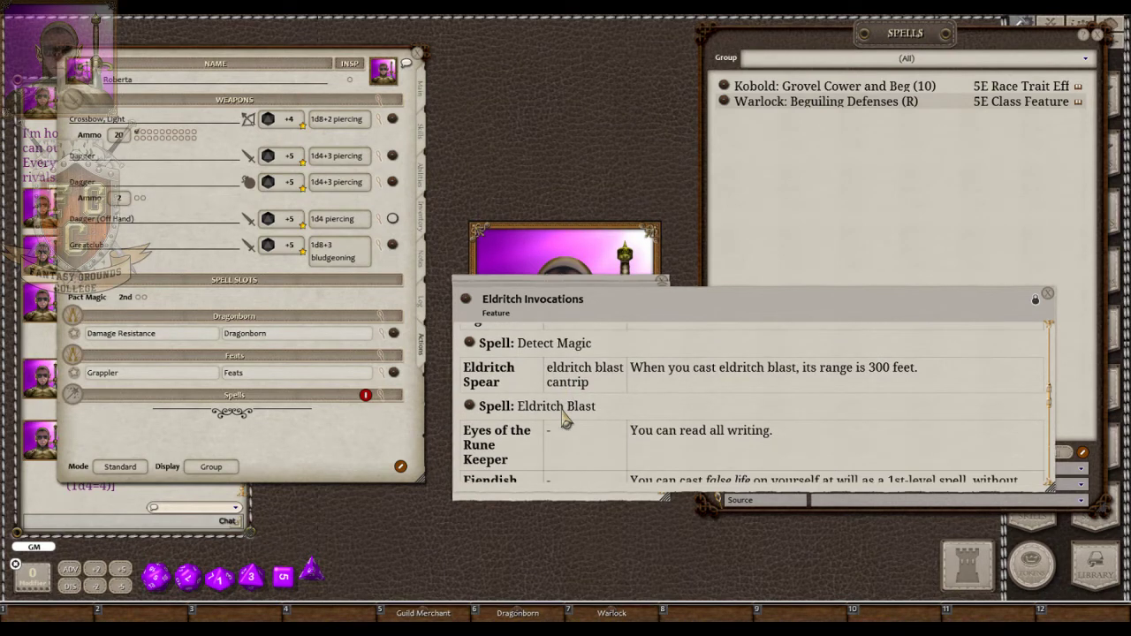
scroll(563, 422, "down", 1)
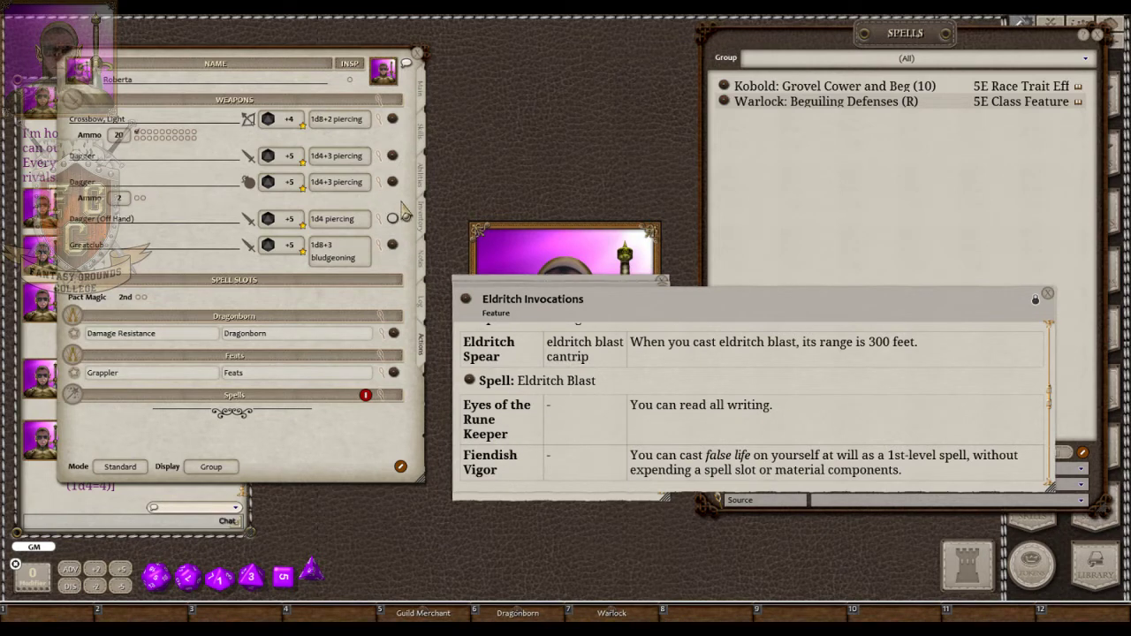
Append "(Eyes of the Rune Keeper," to the Eldritch Invocations feature name in the character's abilities.
left_click(422, 177)
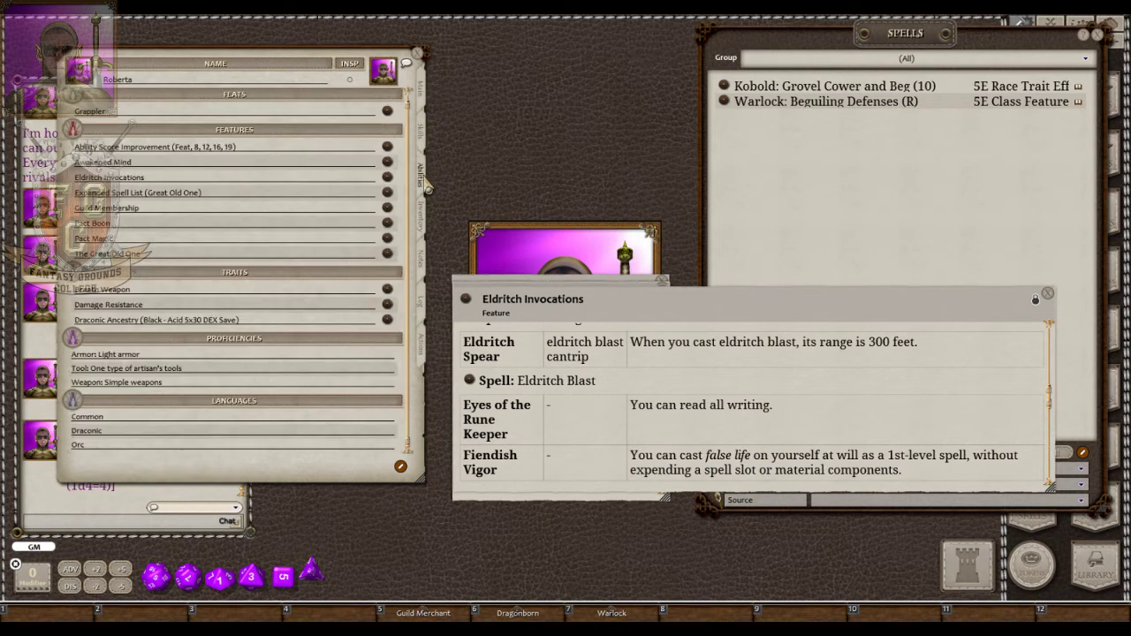
left_click(190, 179)
type("(Eyes")
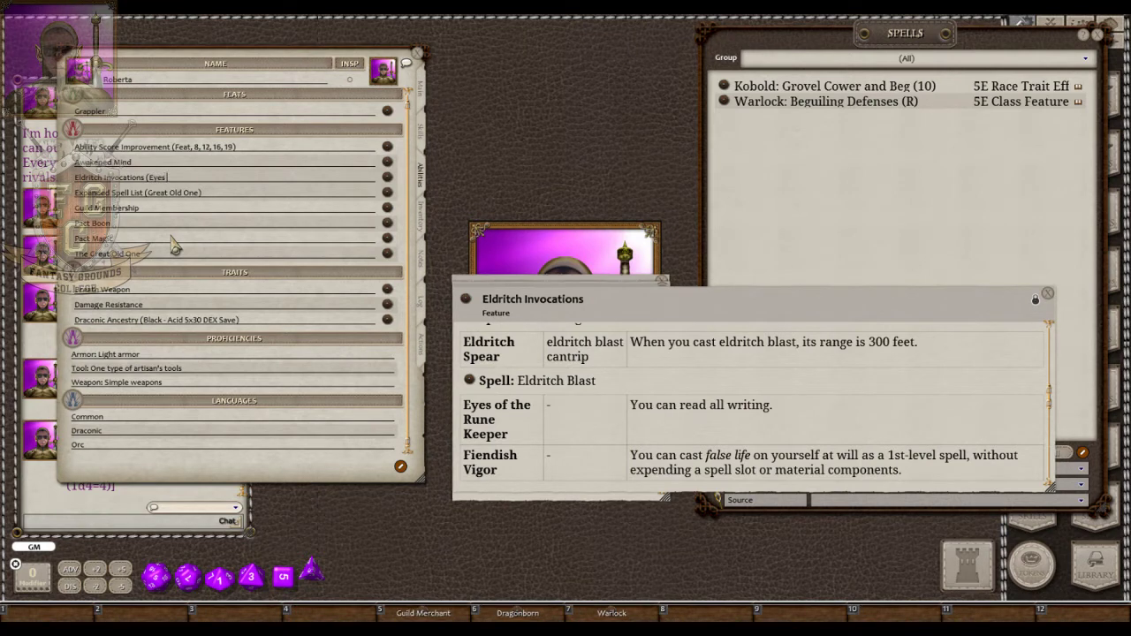
type(" of the Rune Keeper,")
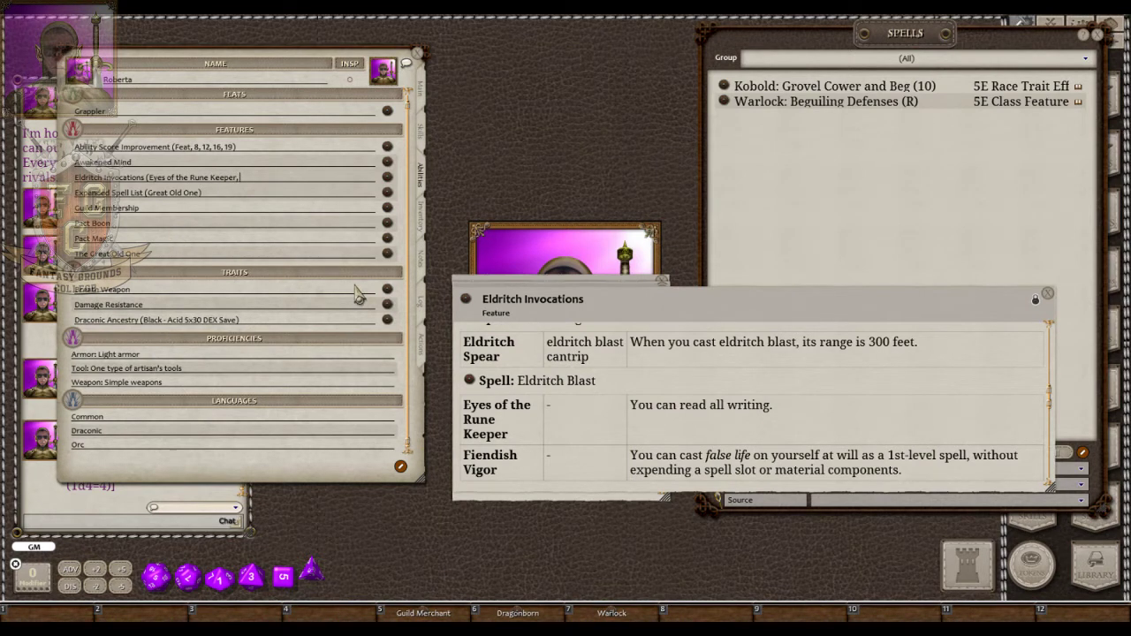
Complete the Eldritch Invocations feature name with "Fiendish Vigor)" and close the Eldritch Invocations note.
scroll(598, 416, "down", 2)
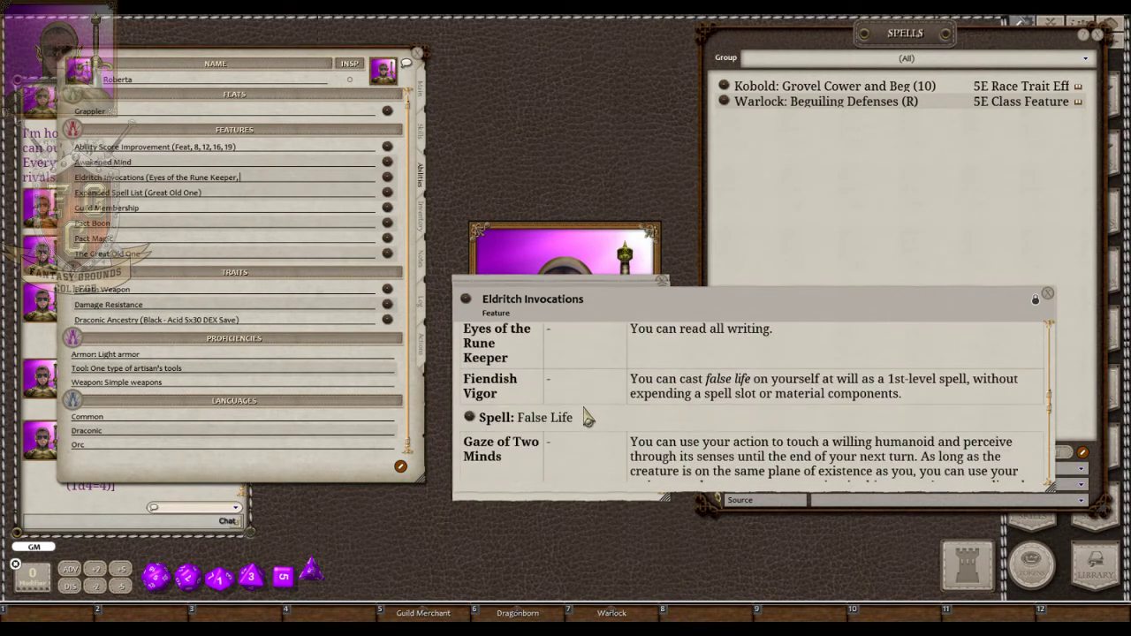
scroll(586, 418, "down", 1)
scroll(585, 418, "up", 1)
type("Fiendish Vigor)")
left_click(1047, 294)
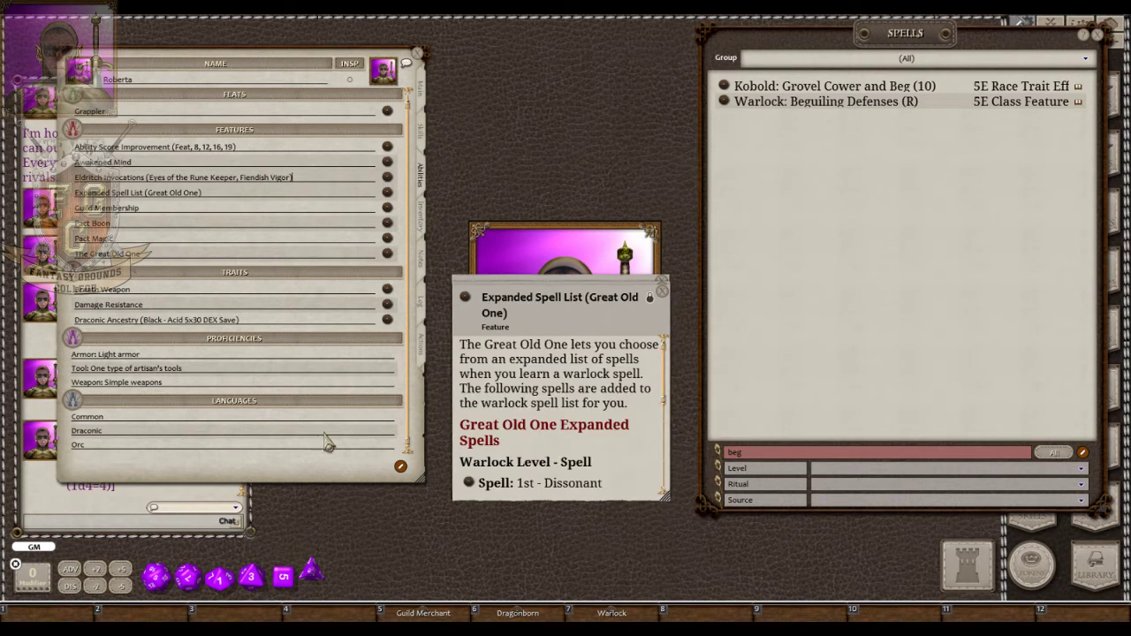
Search the spells for "false", add False Life (S) to the character's Spells actions, and collapse its details.
left_click(423, 354)
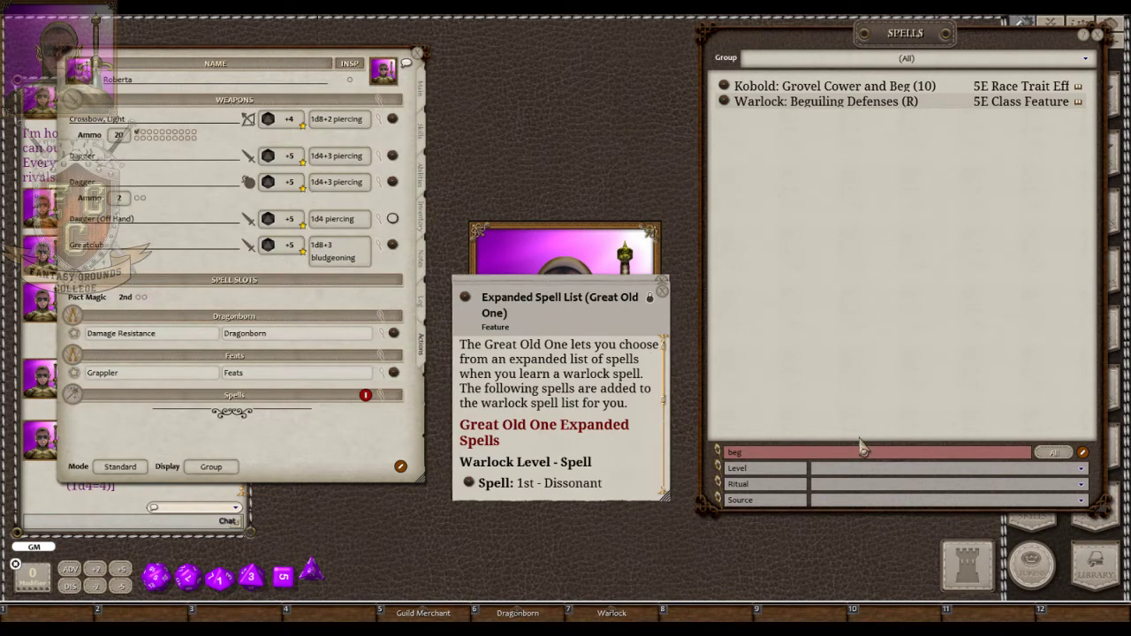
double_click(783, 454)
type("false")
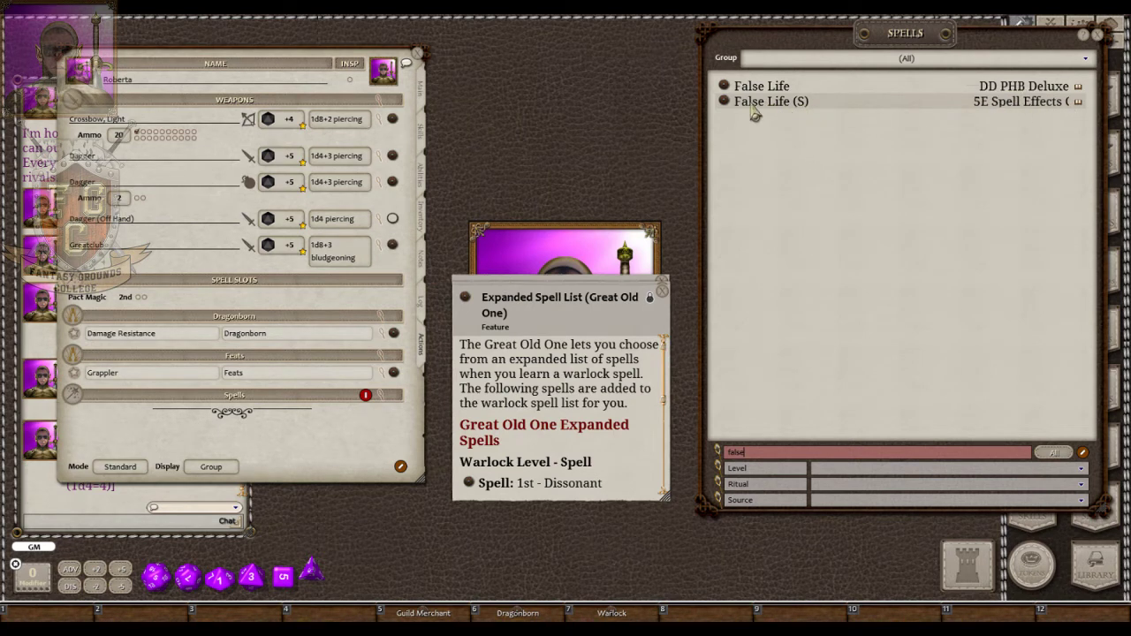
mouse_move(723, 106)
left_mouse_down()
mouse_move(201, 431)
mouse_move(399, 437)
left_mouse_up()
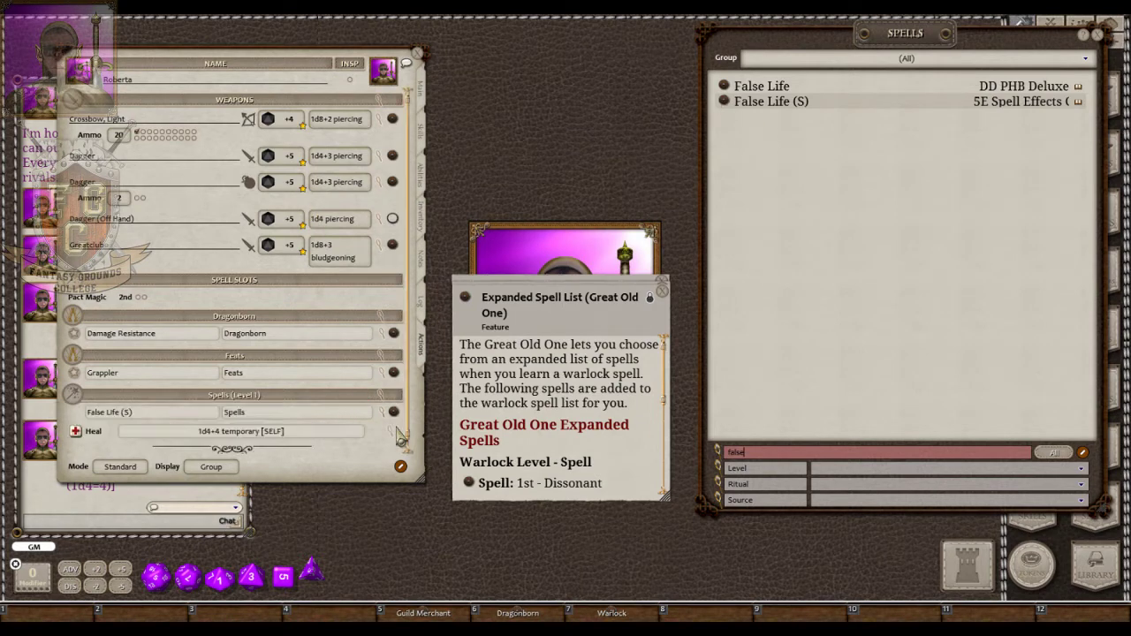
scroll(317, 272, "down", 2)
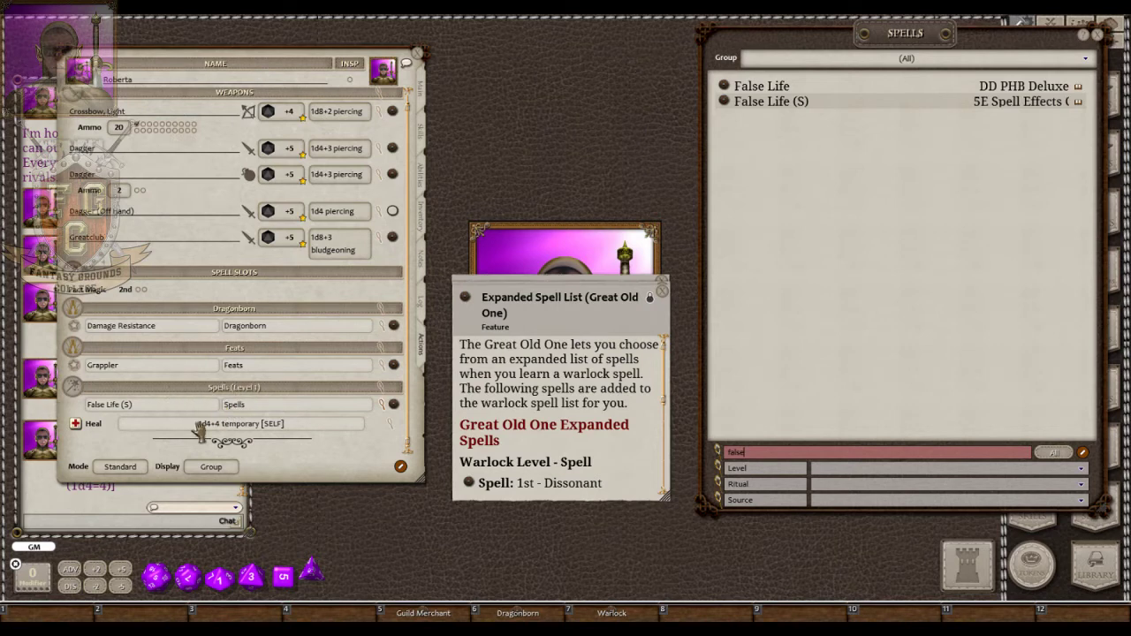
left_click(382, 407)
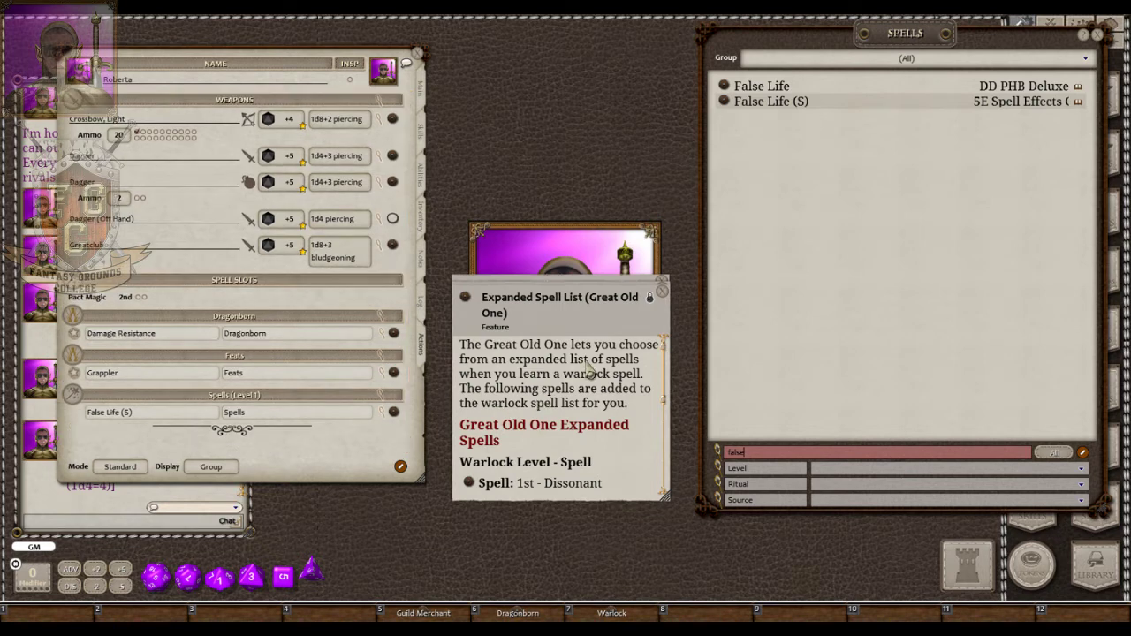
Review the Great Old One expanded spells in the feature note, starting with the 1st-level entries.
scroll(590, 371, "down", 1)
scroll(590, 373, "up", 1)
scroll(590, 374, "down", 1)
scroll(590, 373, "down", 3)
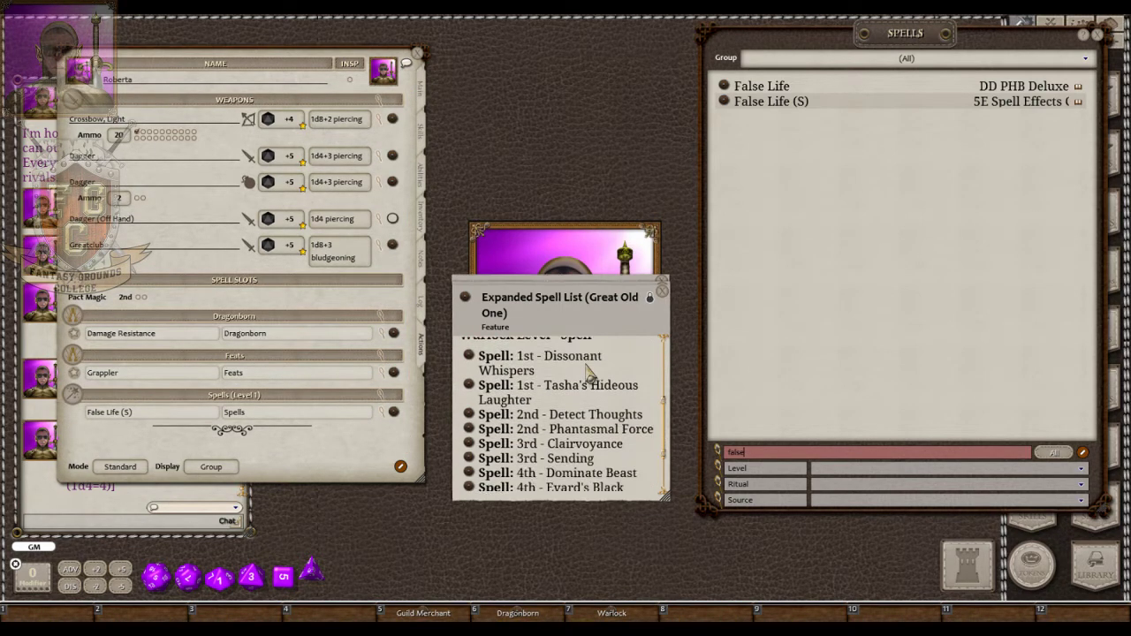
scroll(590, 372, "down", 1)
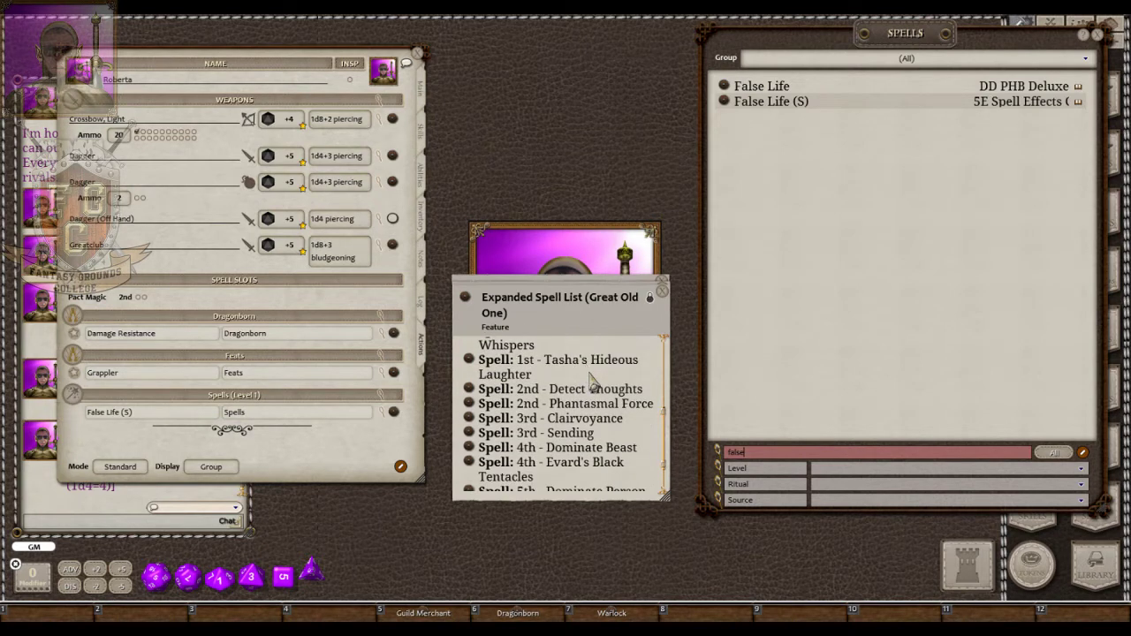
scroll(592, 380, "up", 1)
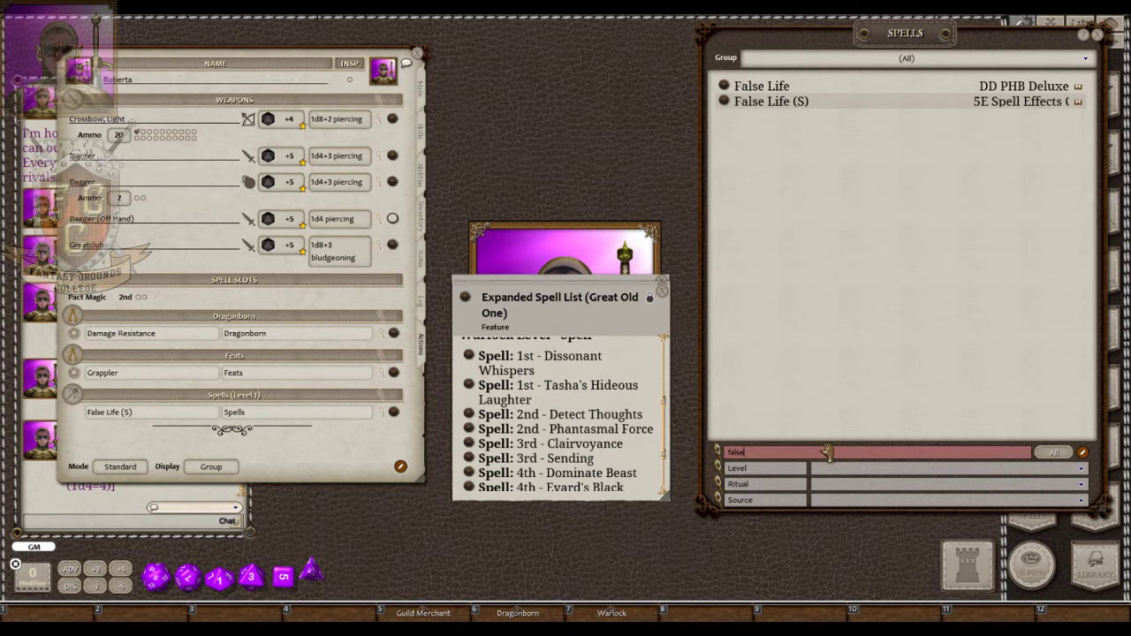
scroll(611, 436, "up", 2)
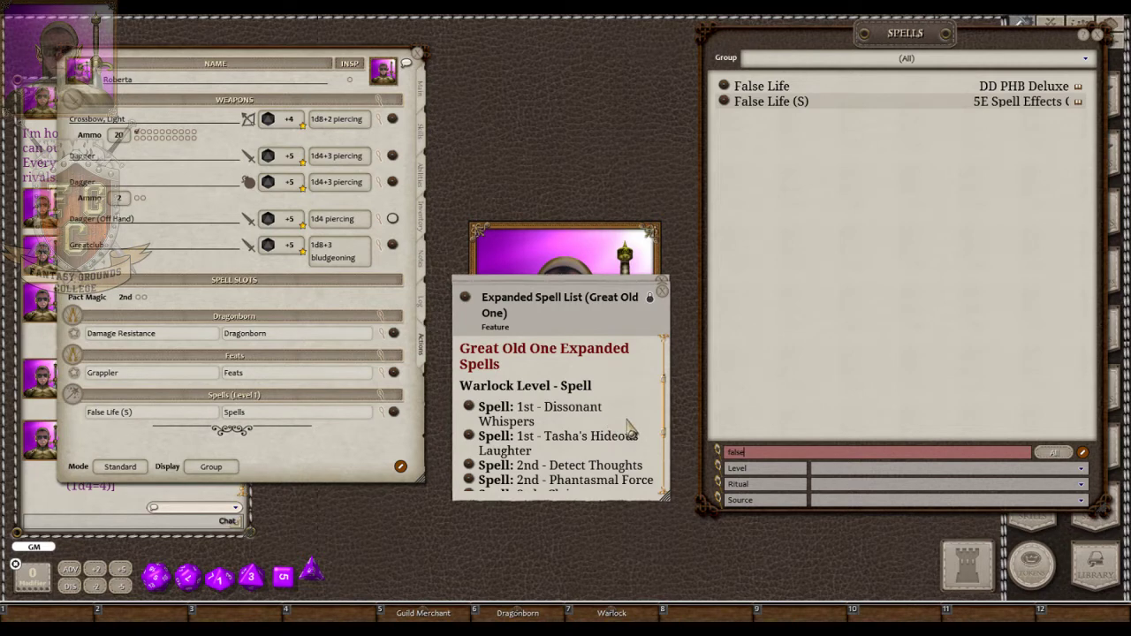
scroll(629, 430, "down", 2)
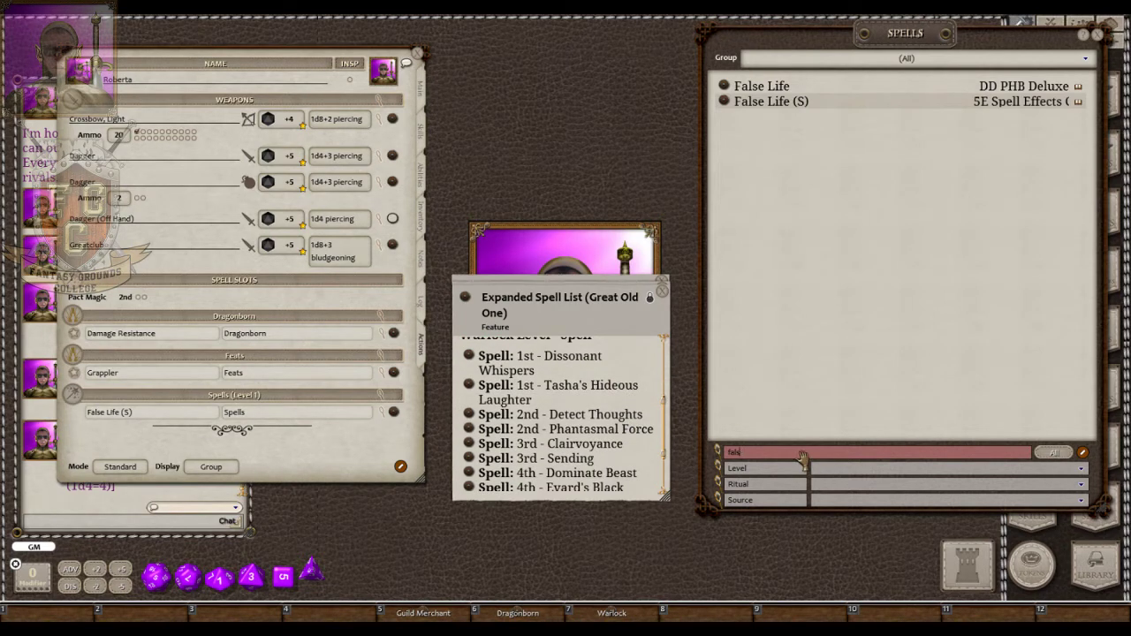
Search the spells for "dis" and add Dissonant Whispers (60) to the character's actions.
key("BackSpace")
key("BackSpace")
key("BackSpace")
key("BackSpace")
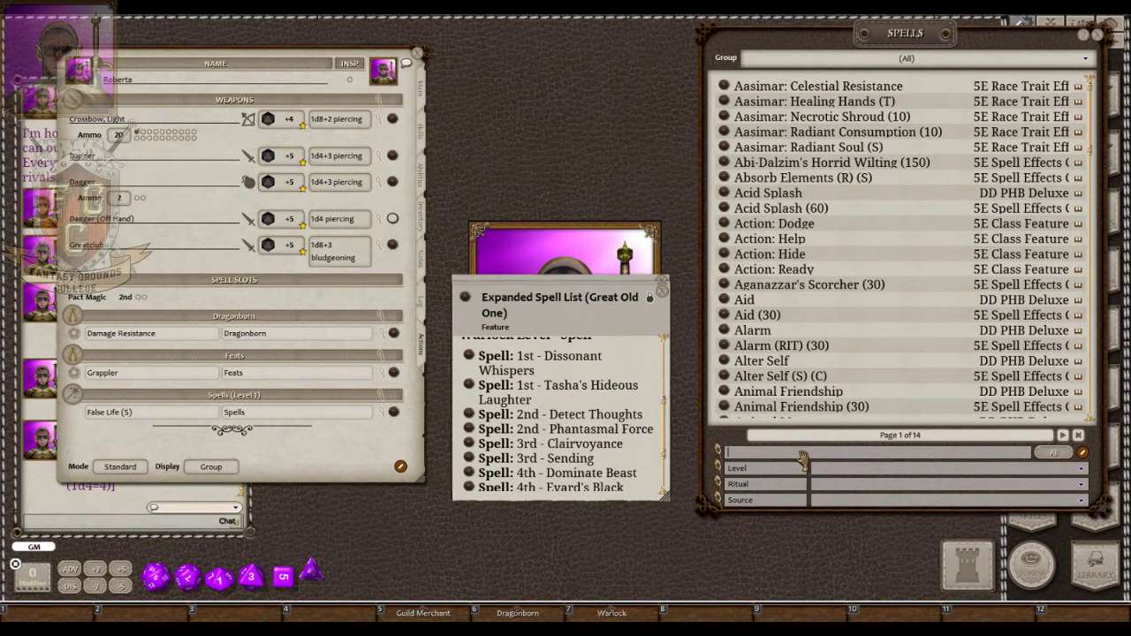
type("dis")
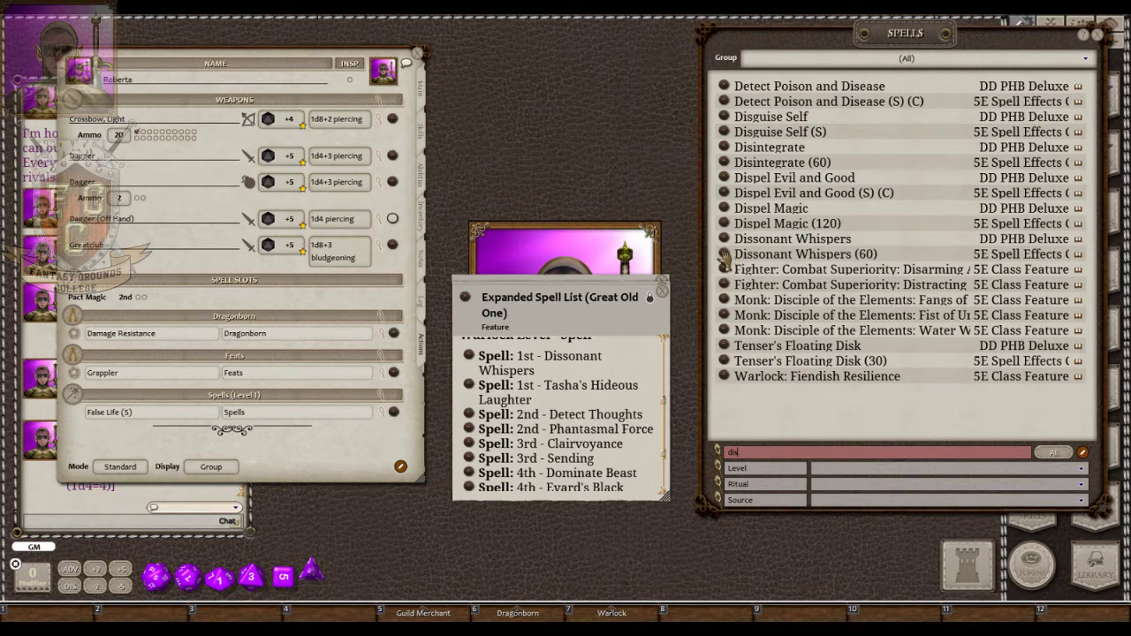
left_click_drag(254, 389, 243, 388)
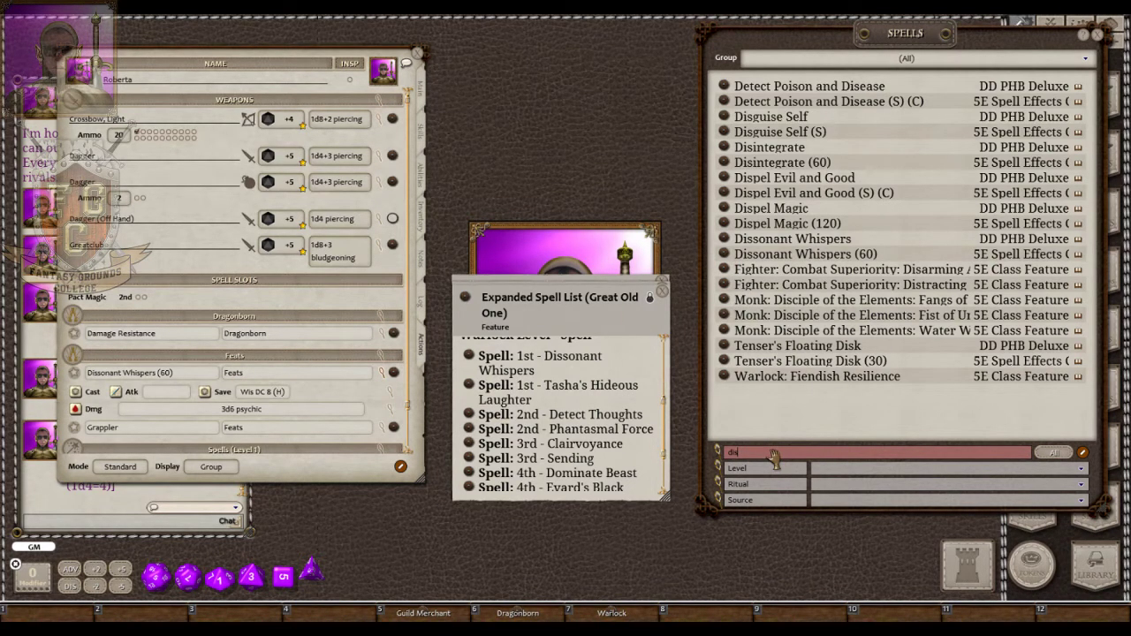
Search the spells for "tash" and add Tasha's Hideous Laughter (30) (C) to the character's actions.
key("BackSpace")
key("BackSpace")
key("BackSpace")
type("t")
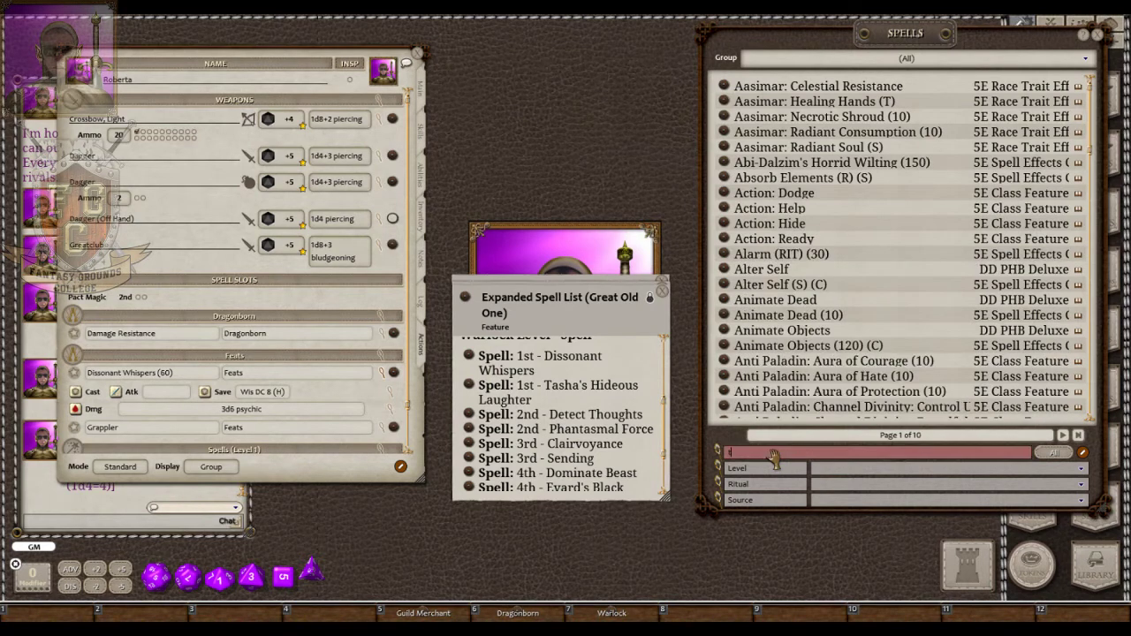
type("ash")
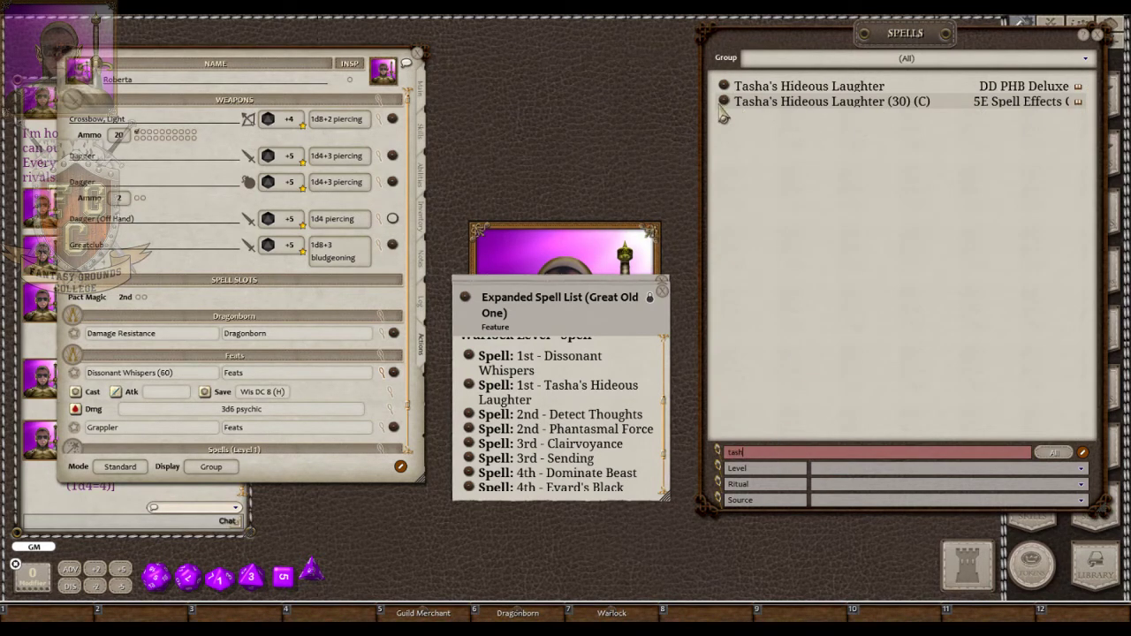
left_click_drag(724, 106, 277, 439)
scroll(308, 329, "down", 3)
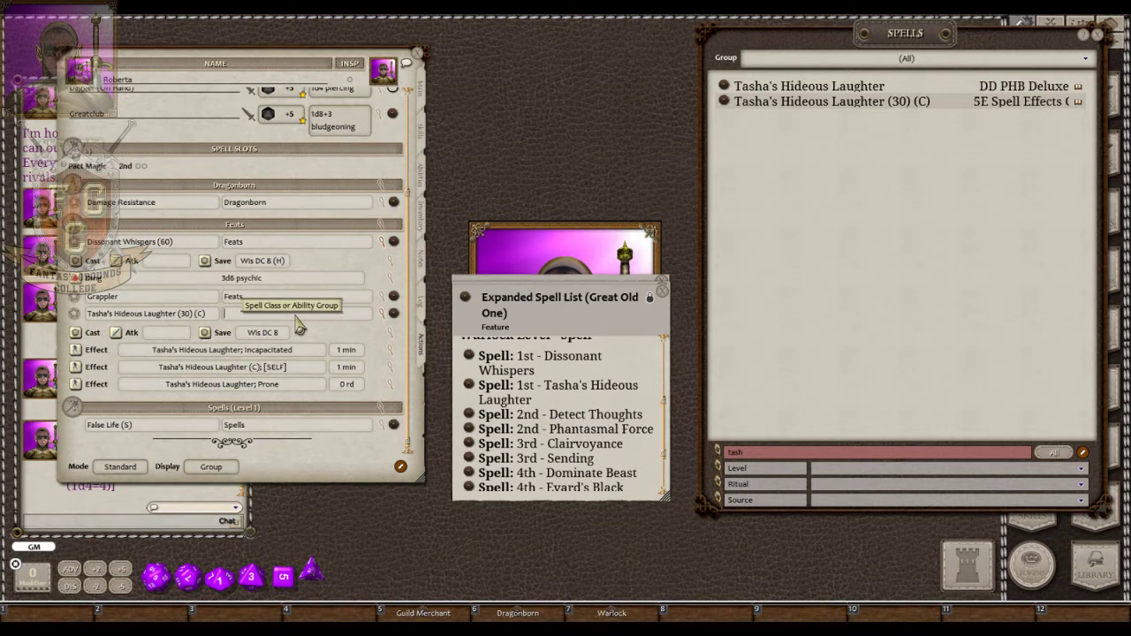
Set the ability group of Tasha's Hideous Laughter, Grappler and Dissonant Whispers to Spells.
type("Spells")
left_click(267, 297)
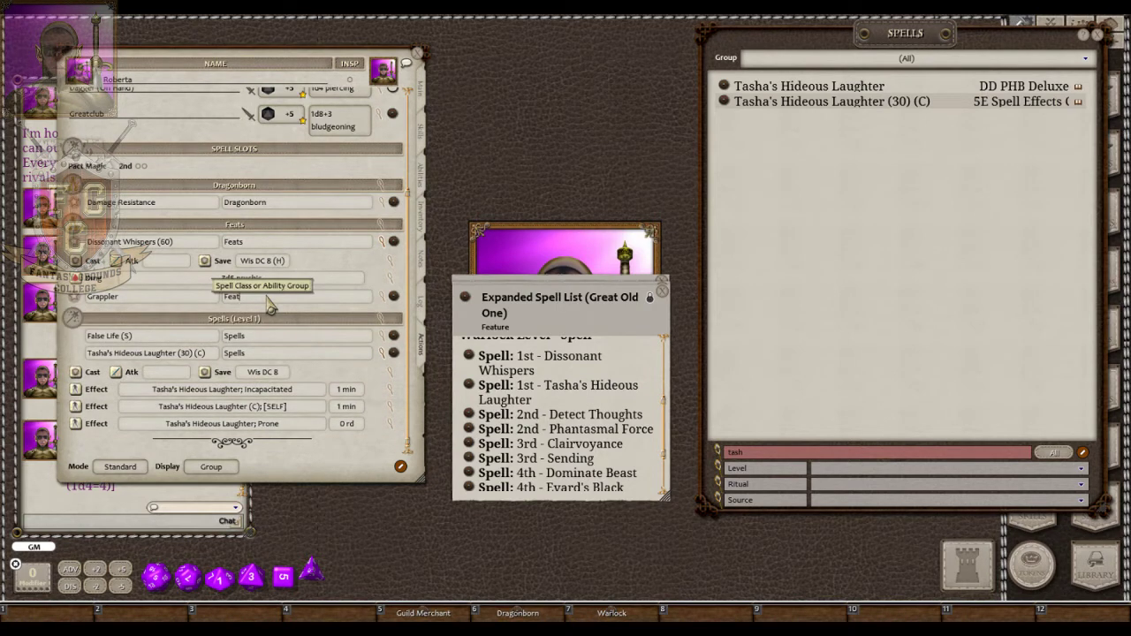
type("Spee")
left_click(307, 240)
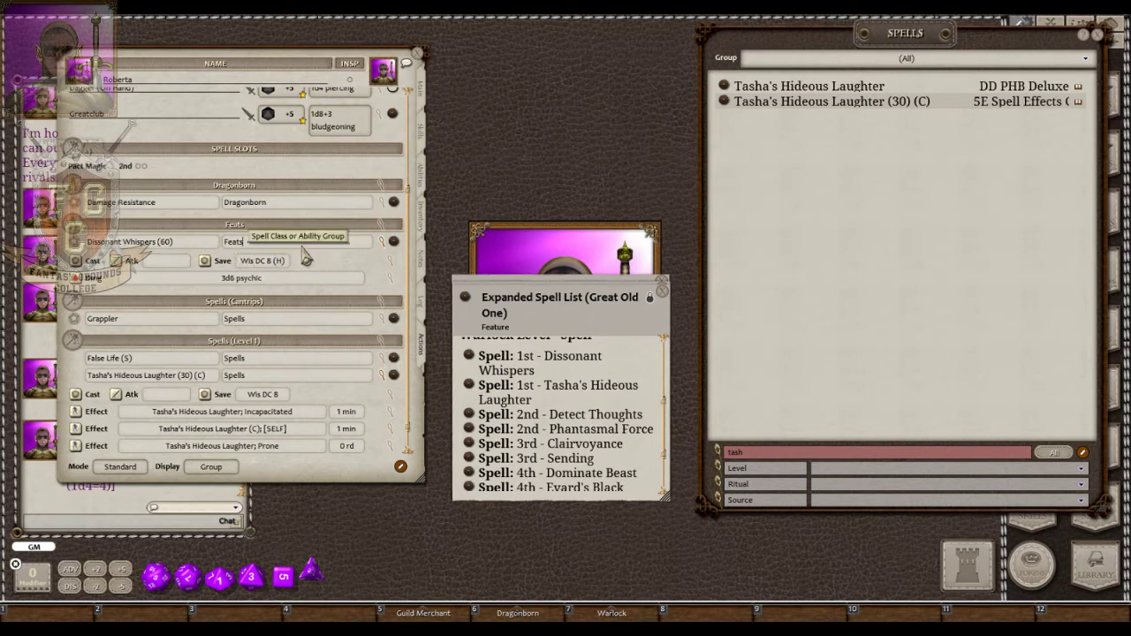
type("Spells")
Return Grappler to the Feats group and collapse the details of Dissonant Whispers and Tasha's Hideous Laughter.
left_click(279, 320)
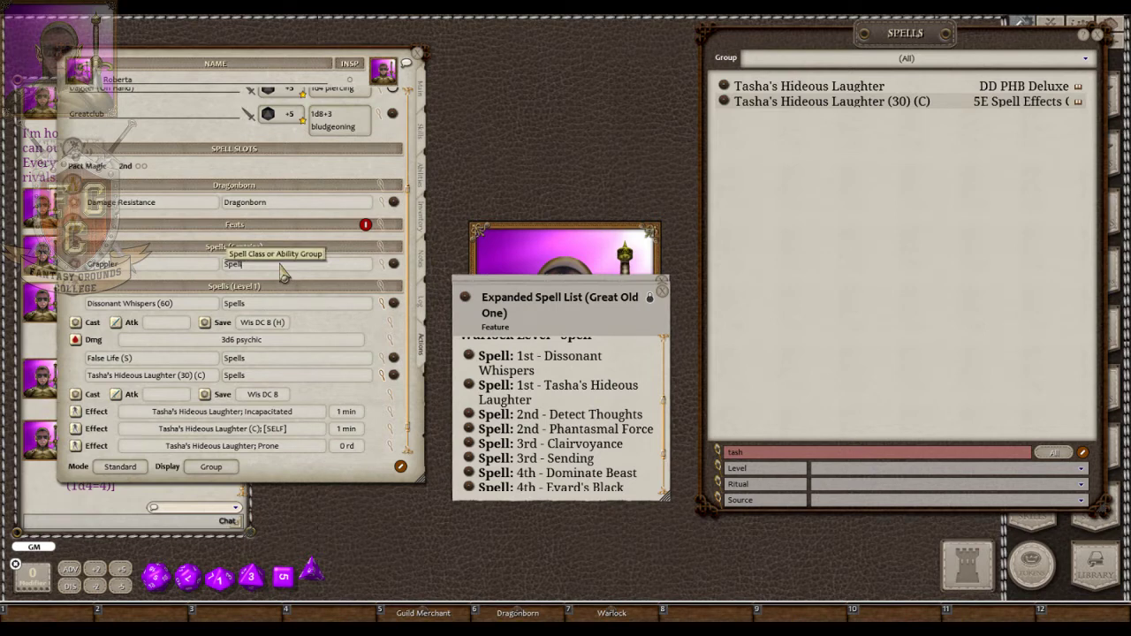
type("Feats")
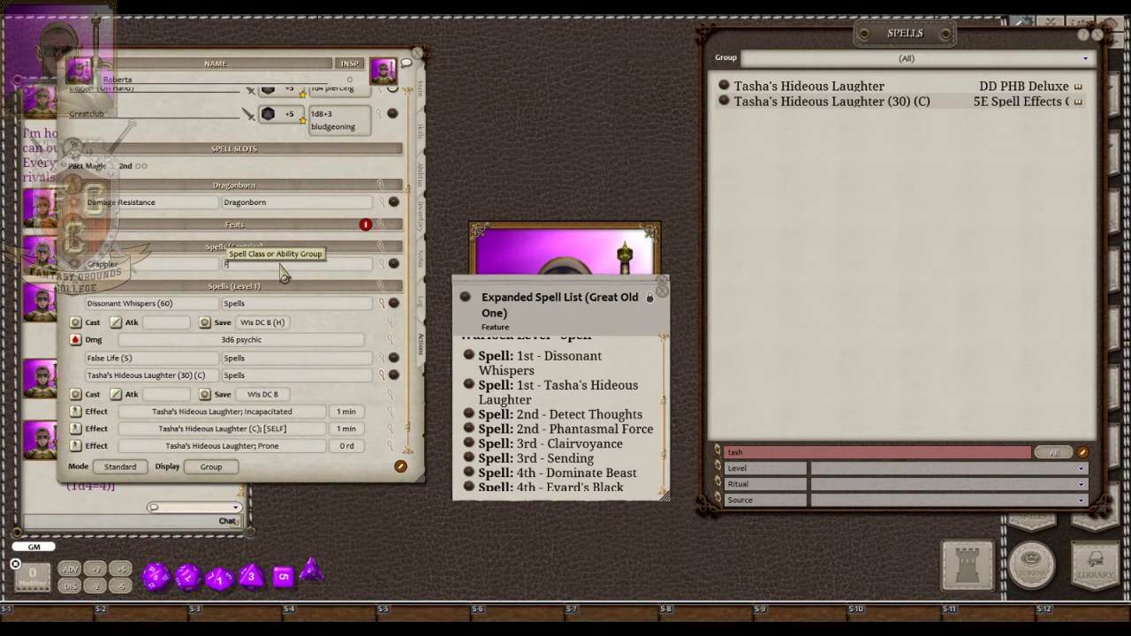
left_click(280, 200)
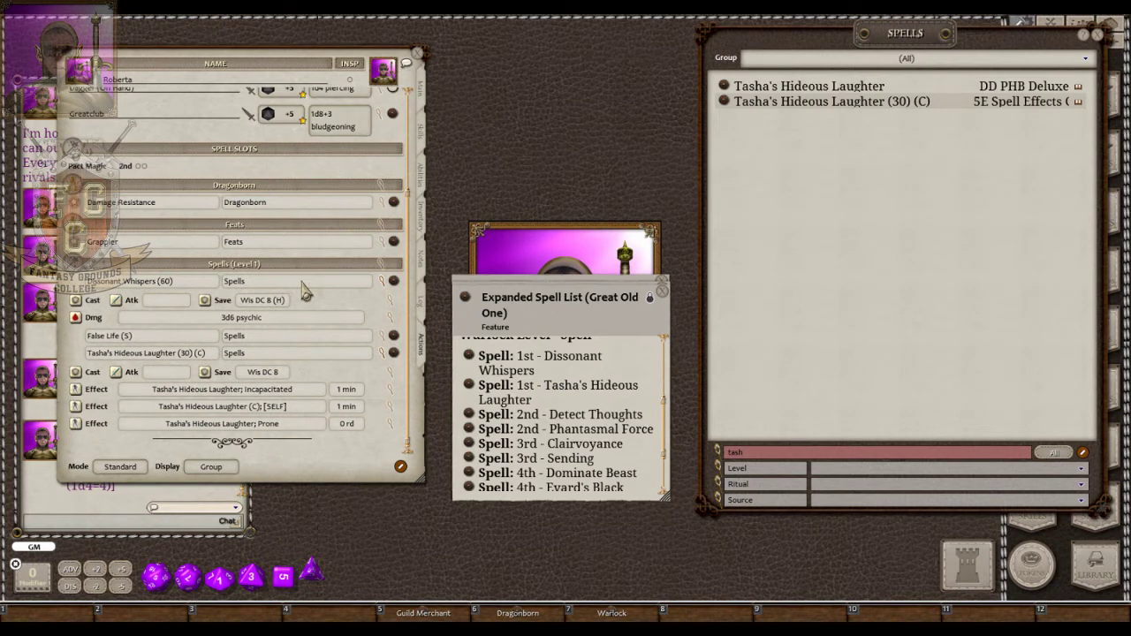
left_click(383, 285)
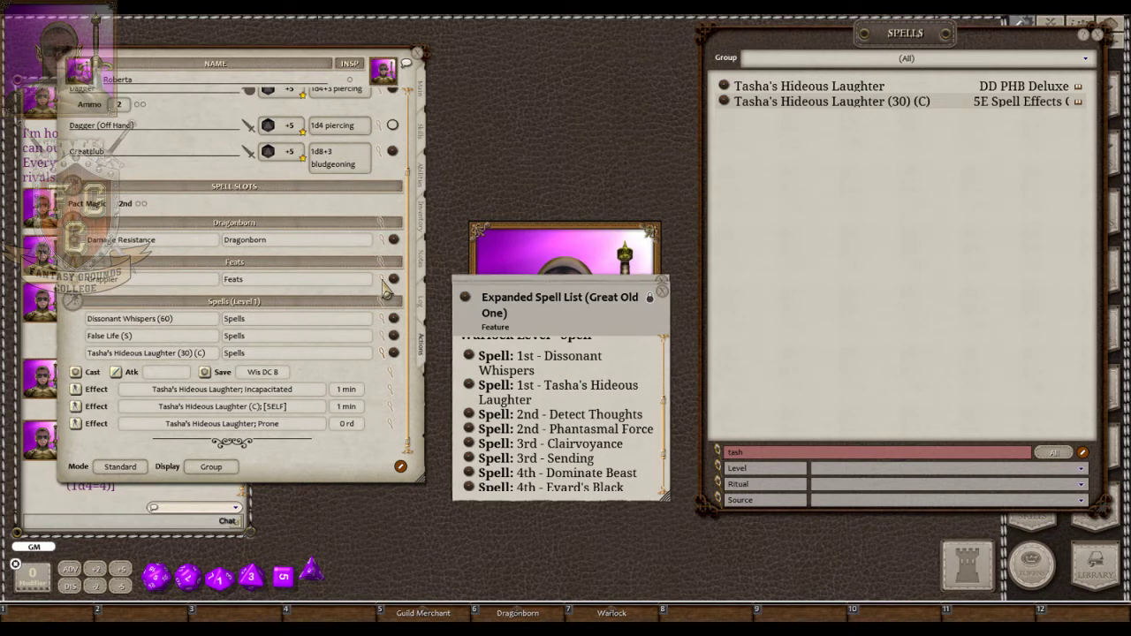
left_click(382, 356)
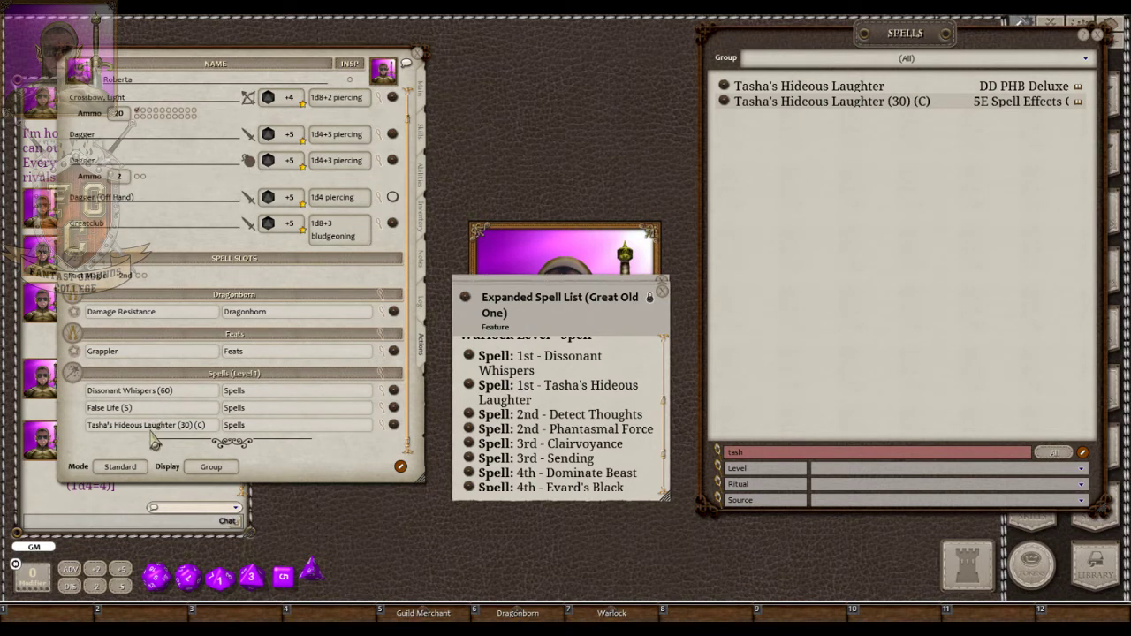
Check the remaining expanded spells, search for "detect", and add Detect Thoughts (S) (C) ($) to the Spells group.
scroll(619, 413, "down", 1)
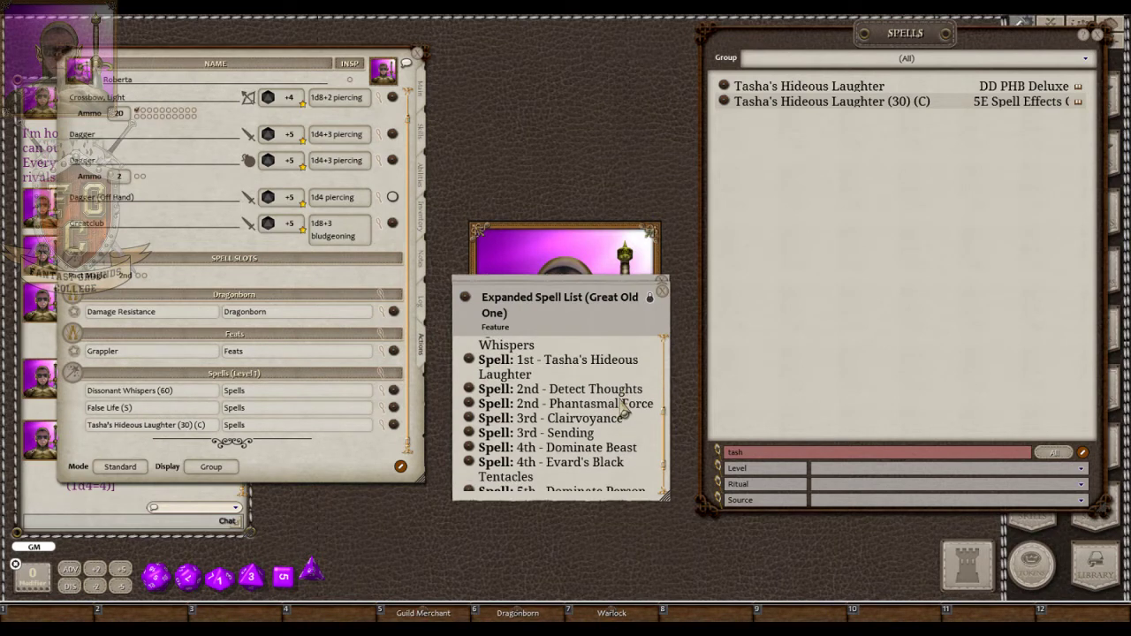
scroll(623, 408, "down", 2)
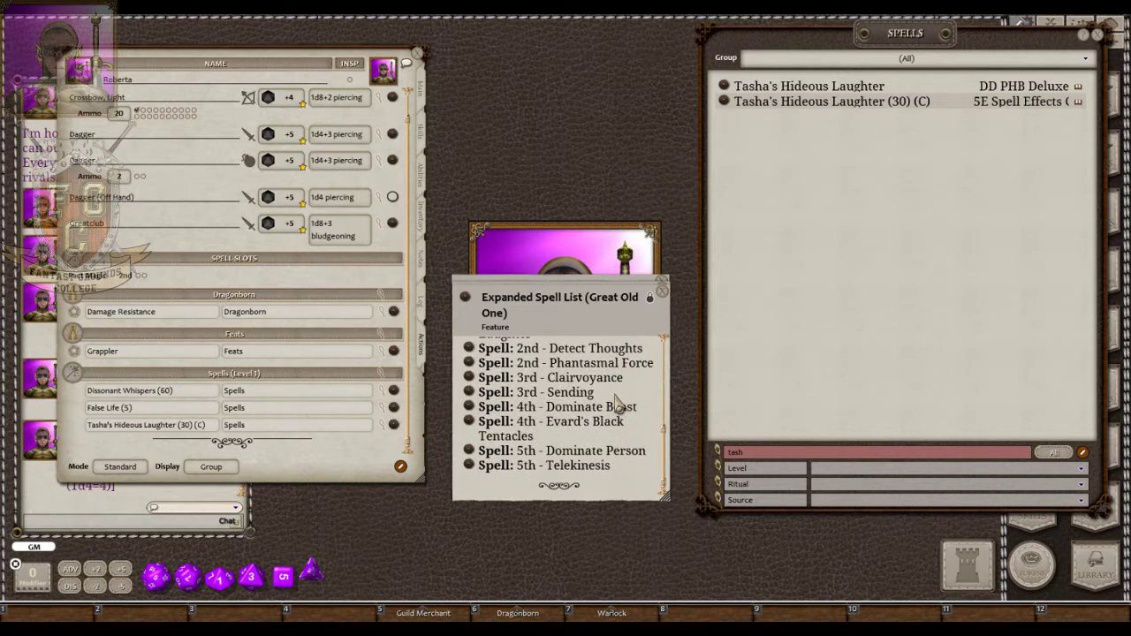
scroll(618, 404, "up", 1)
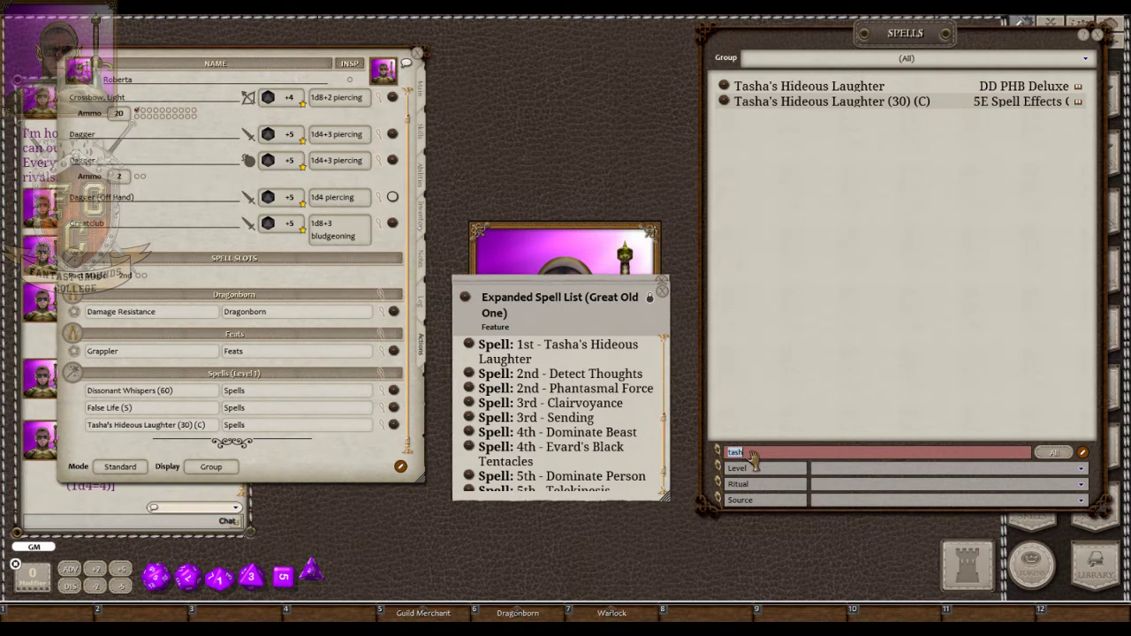
type("detect")
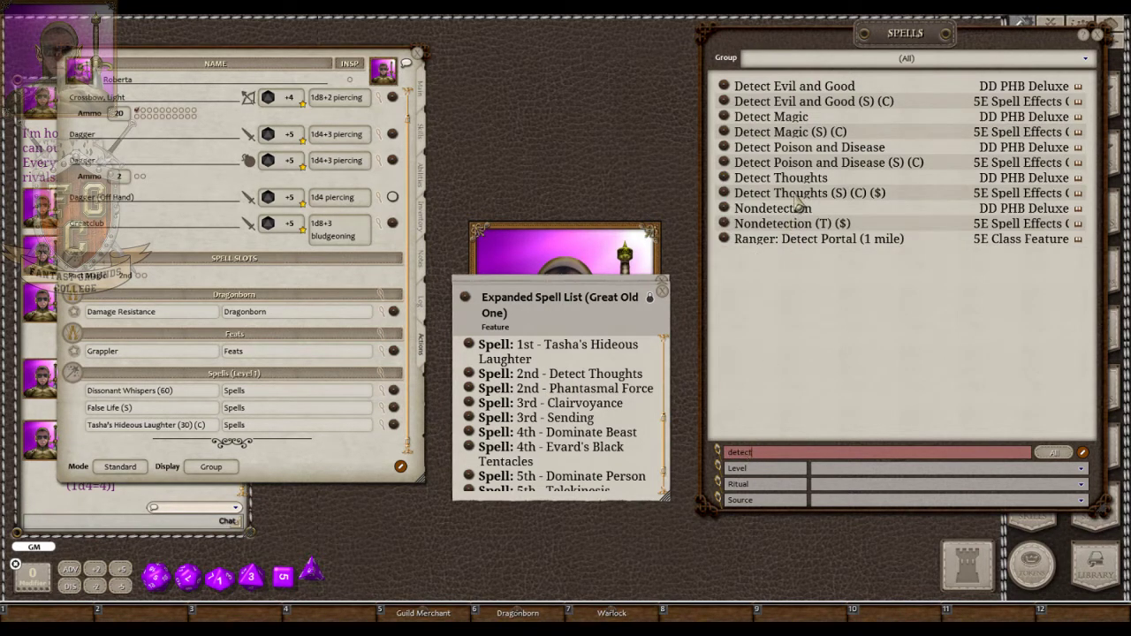
left_click_drag(221, 418, 218, 409)
scroll(259, 423, "down", 1)
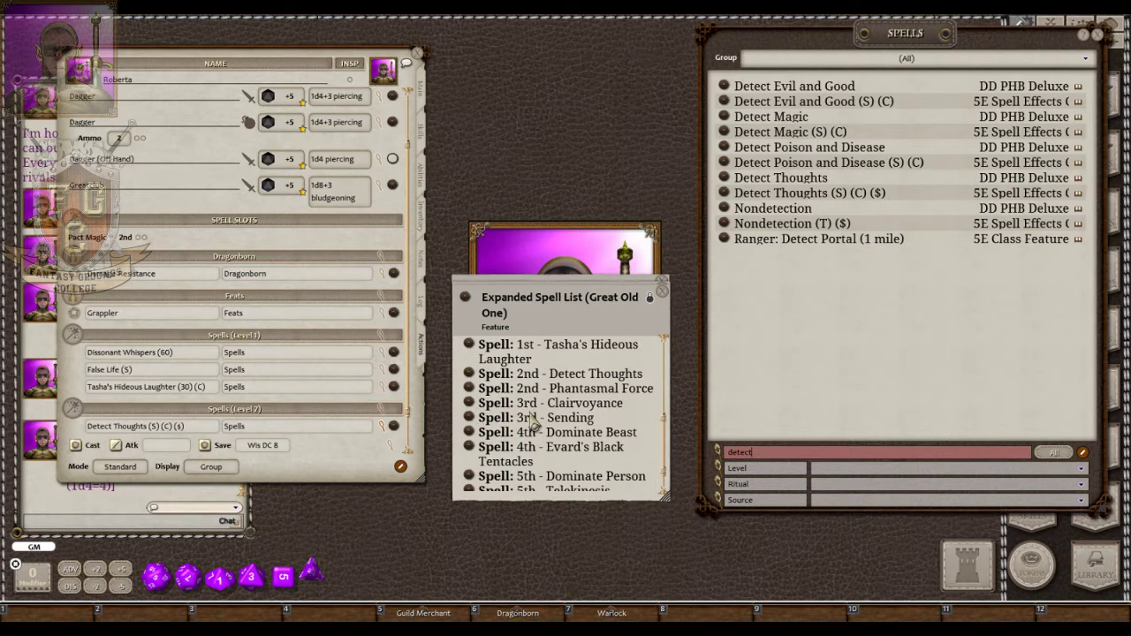
Search for "pha", add Phantasmal Force (60) (C) to the Spells group, and collapse both level 2 spells' details.
double_click(775, 456)
type("pha")
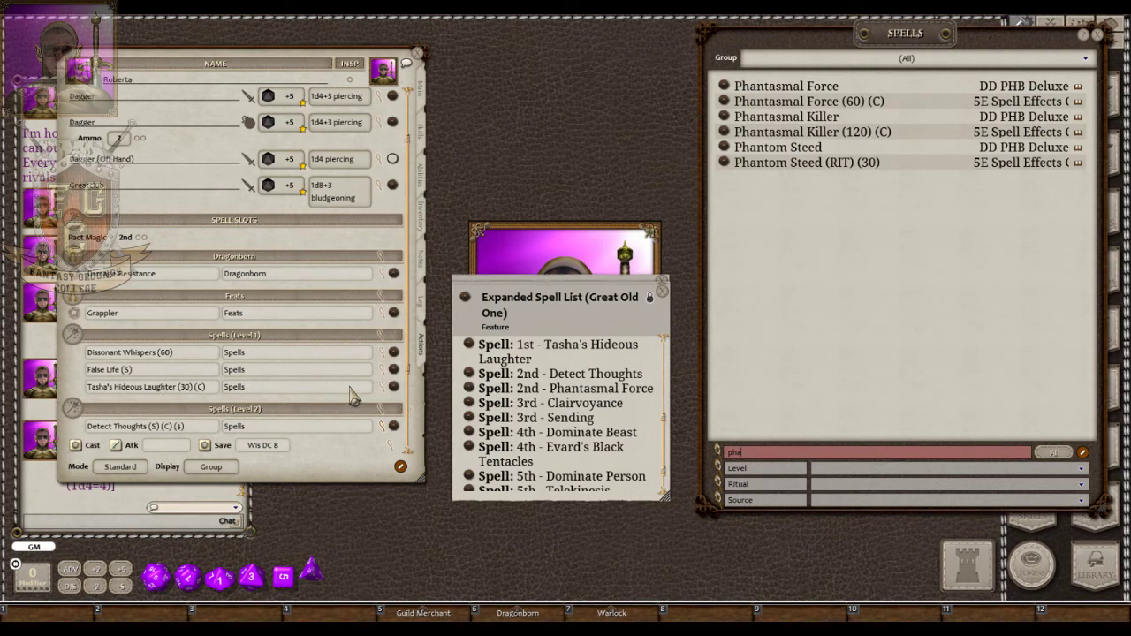
scroll(350, 391, "down", 4)
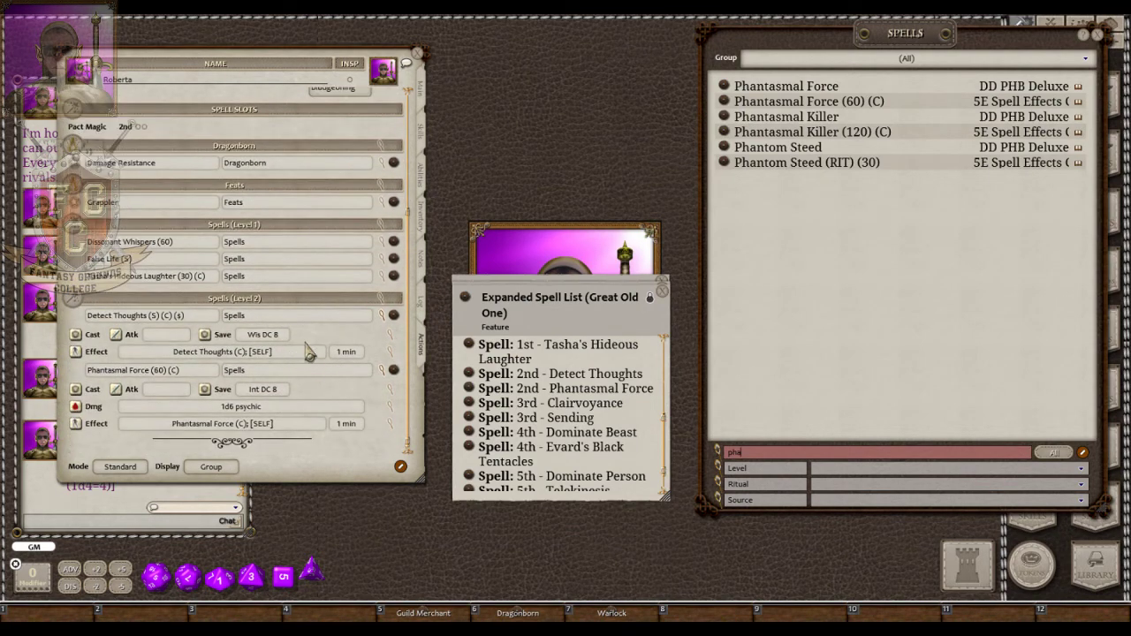
left_click(384, 316)
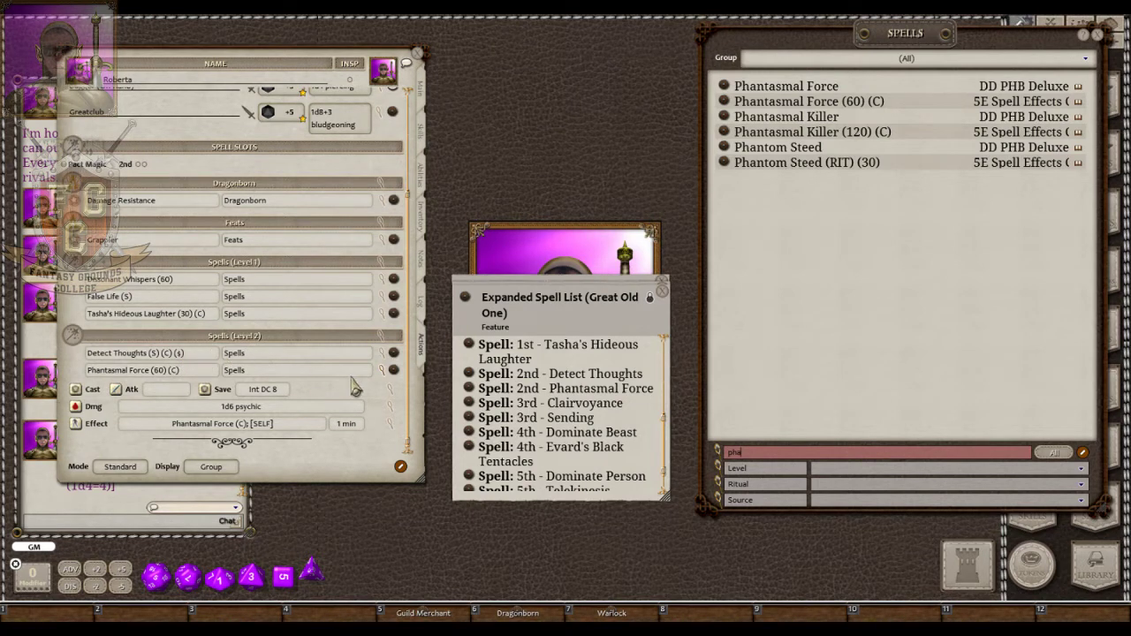
left_click(381, 371)
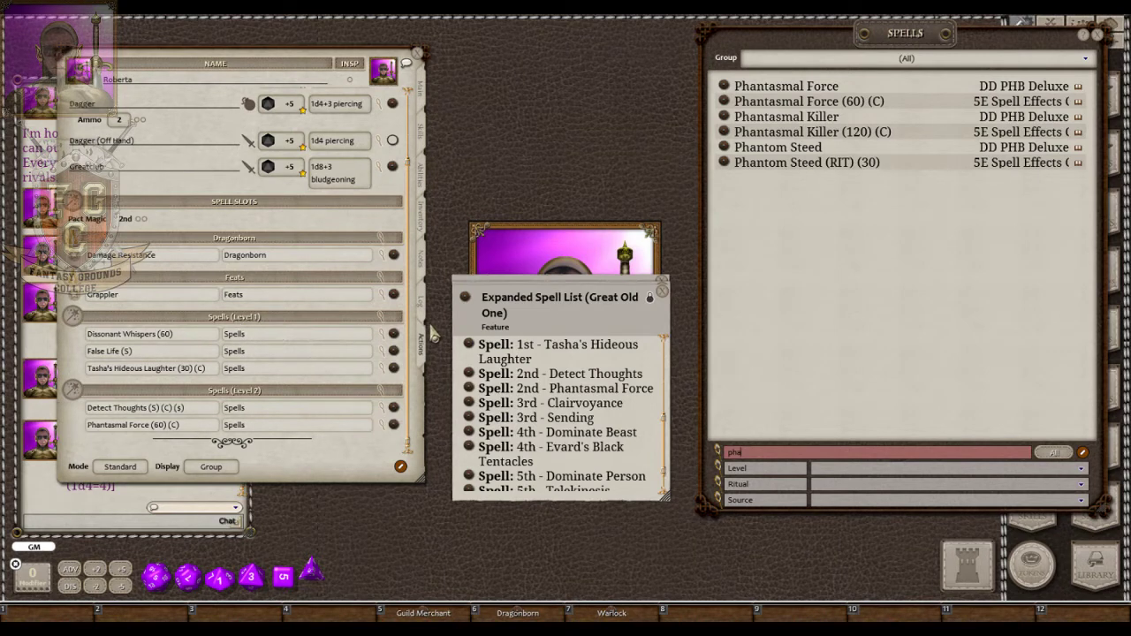
Expand the action details of Dissonant Whispers, False Life and Tasha's Hideous Laughter under the level 1 spells.
left_click(393, 335)
scroll(389, 352, "down", 2)
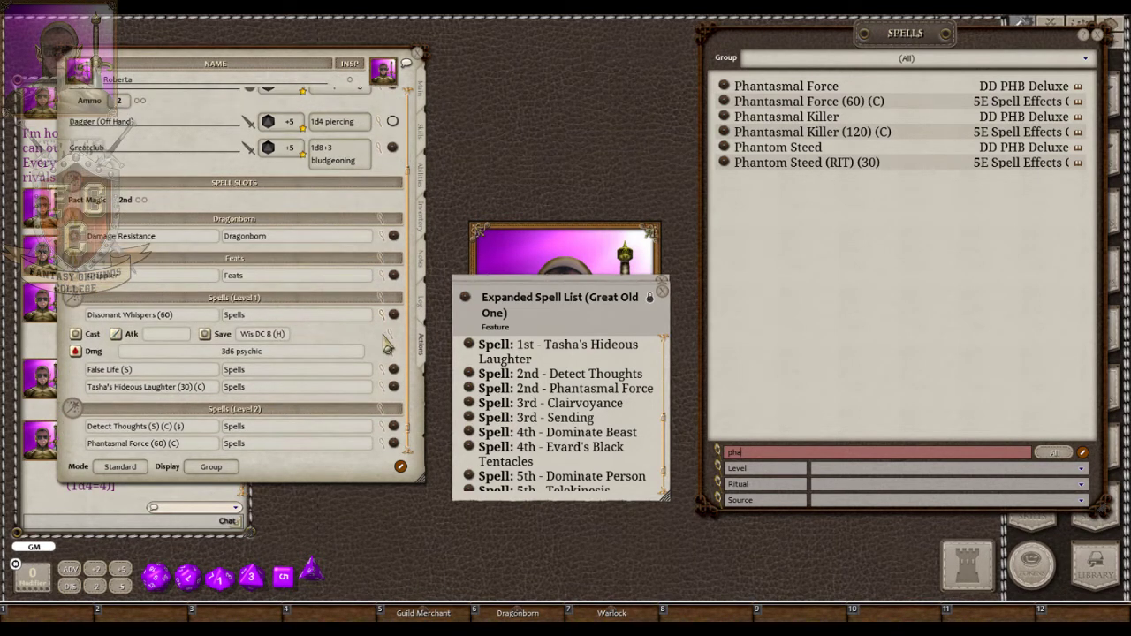
left_click(392, 352)
scroll(388, 362, "down", 1)
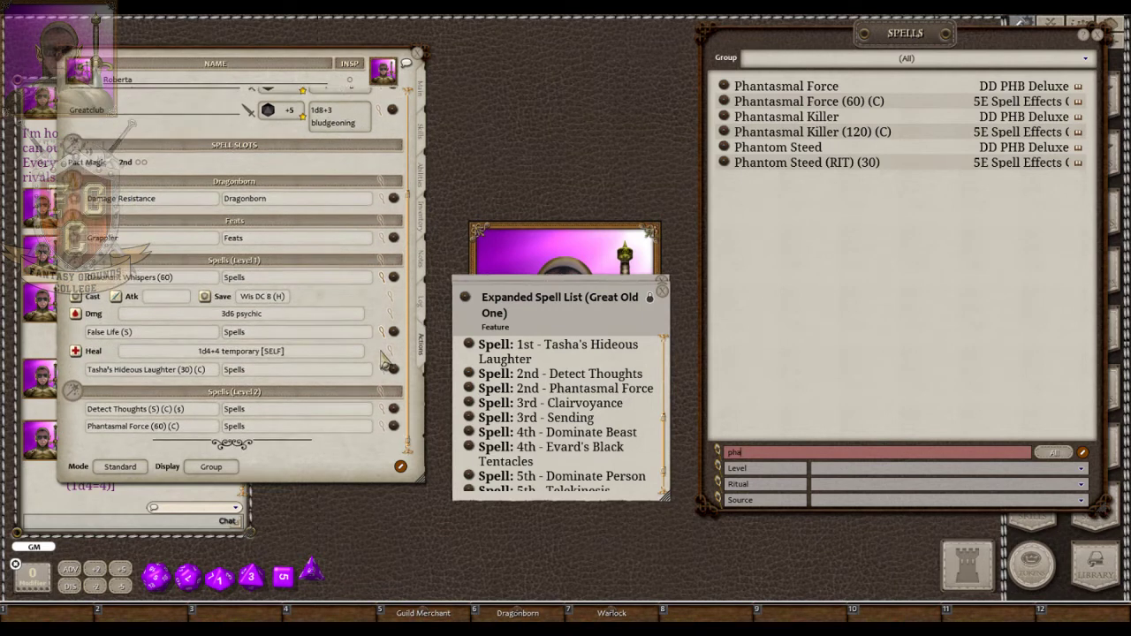
left_click(392, 368)
scroll(386, 378, "down", 4)
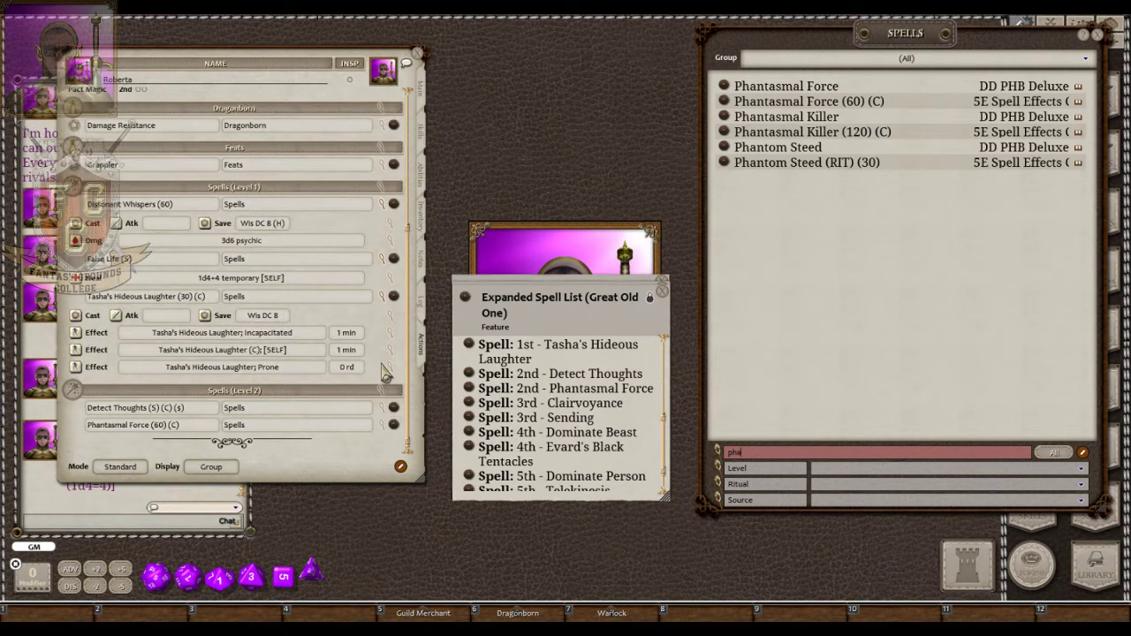
Collapse the action details of Tasha's Hideous Laughter, Dissonant Whispers and False Life under the level 1 spells.
left_click(384, 297)
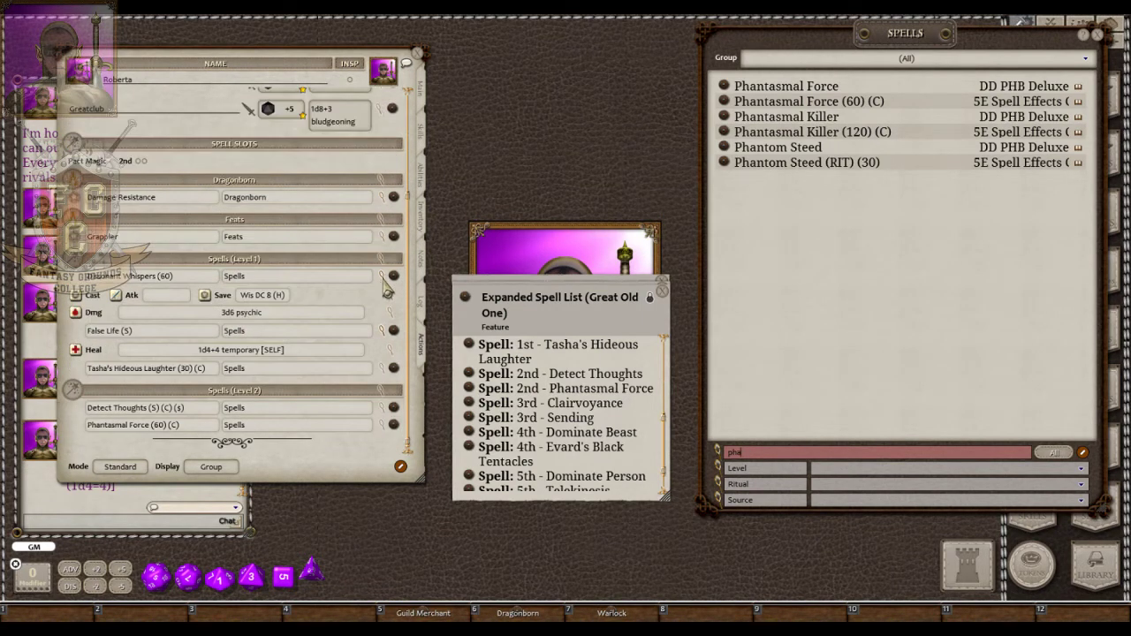
left_click(385, 275)
left_click(385, 332)
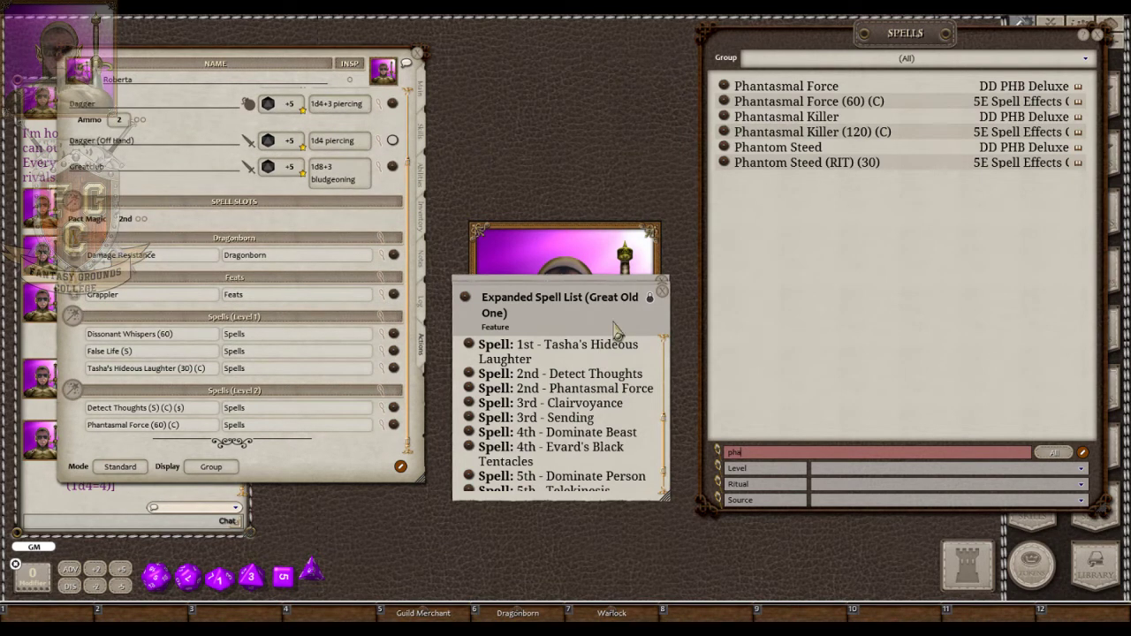
Close the Expanded Spell List feature, then read through the Guild Membership feature and close it.
left_click(663, 290)
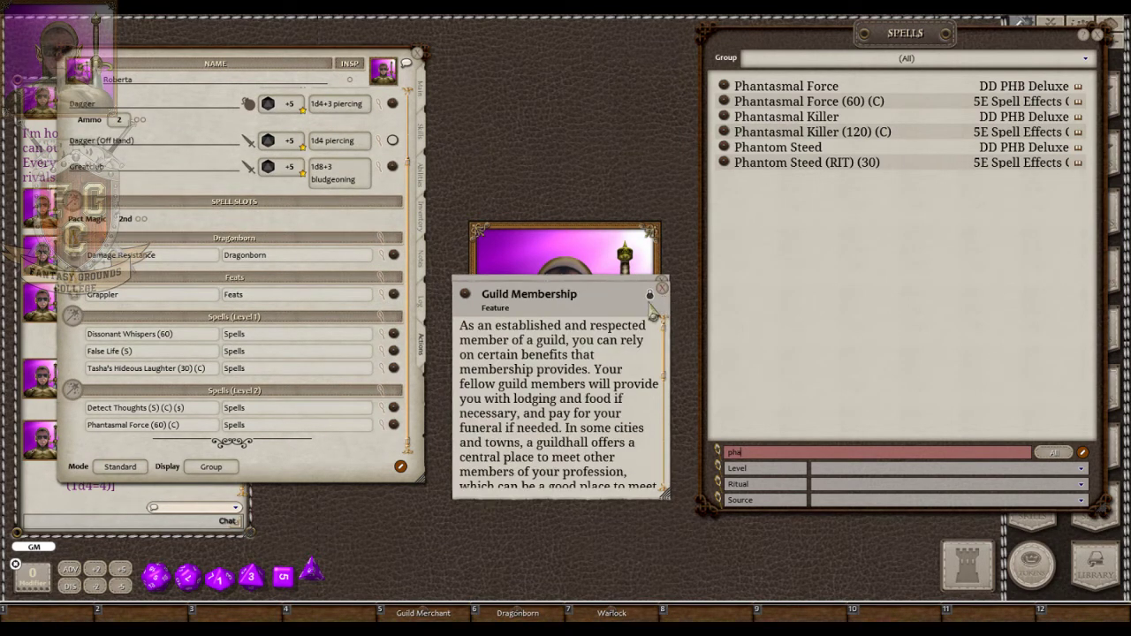
scroll(546, 353, "down", 2)
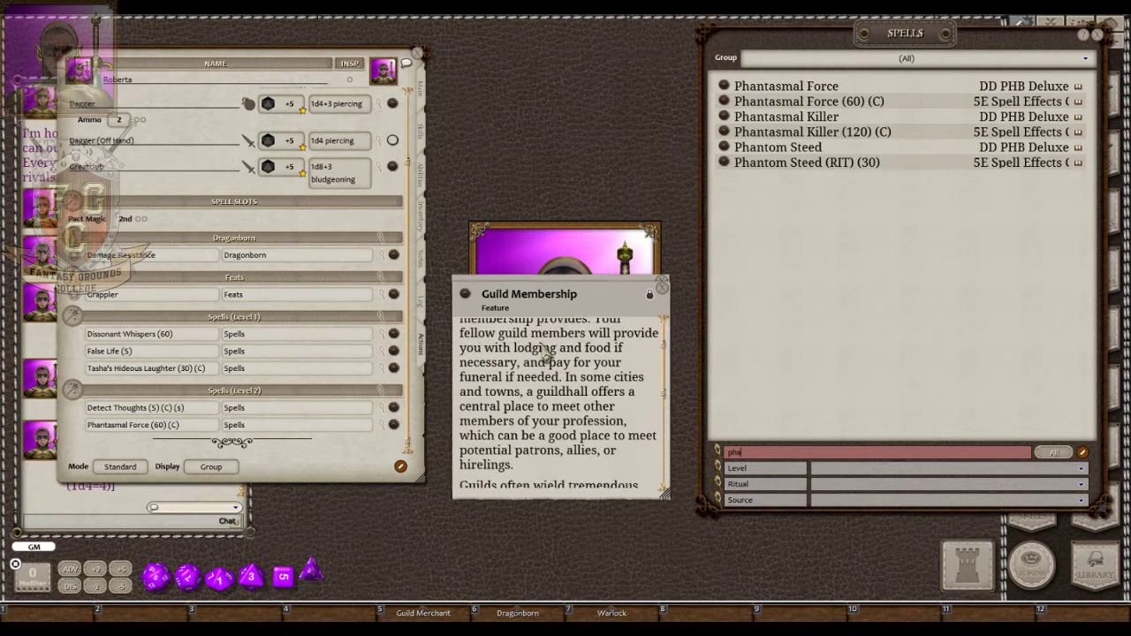
scroll(545, 353, "down", 10)
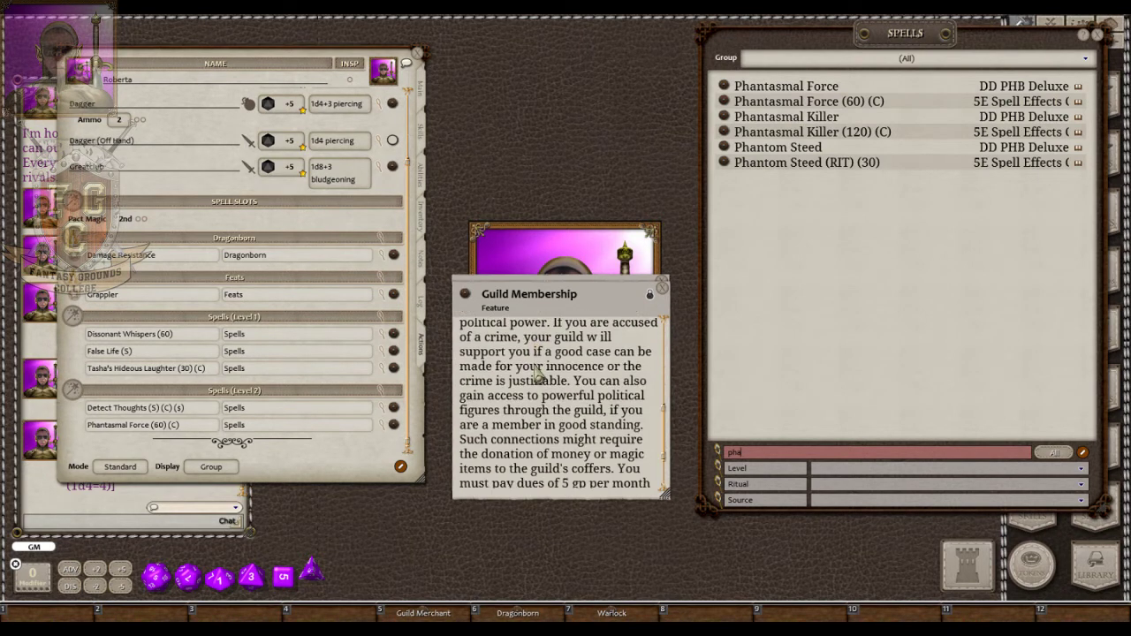
left_click(664, 291)
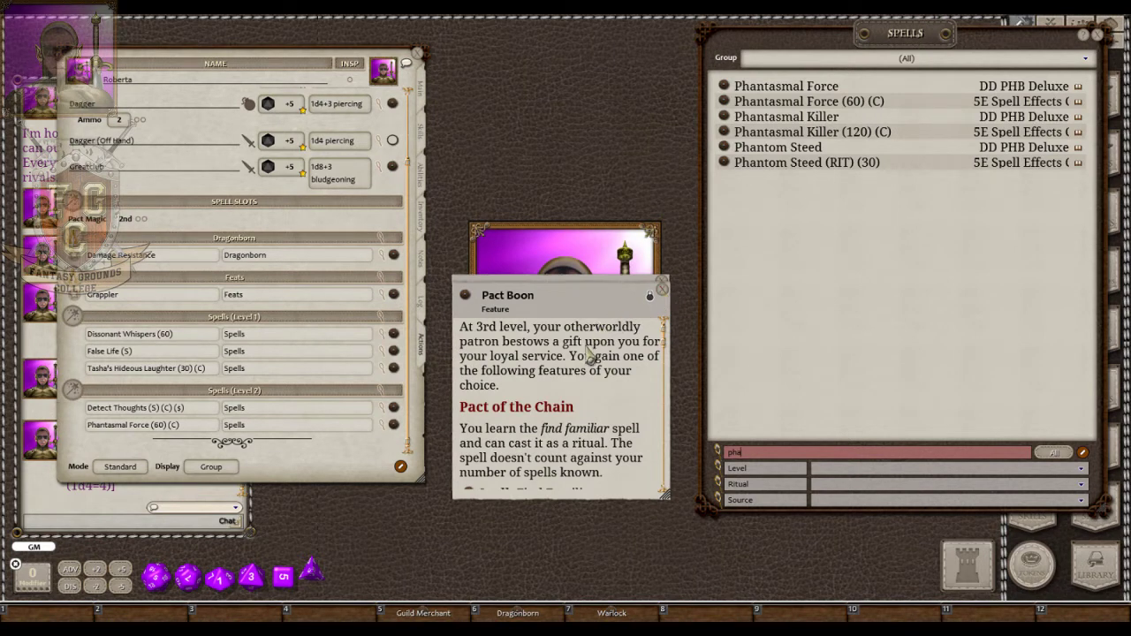
Check Pact of the Chain in Pact Boon, search the spells for "find", and add Find Familiar (RIT) (10) ($) to the level 1 spells.
scroll(589, 352, "down", 3)
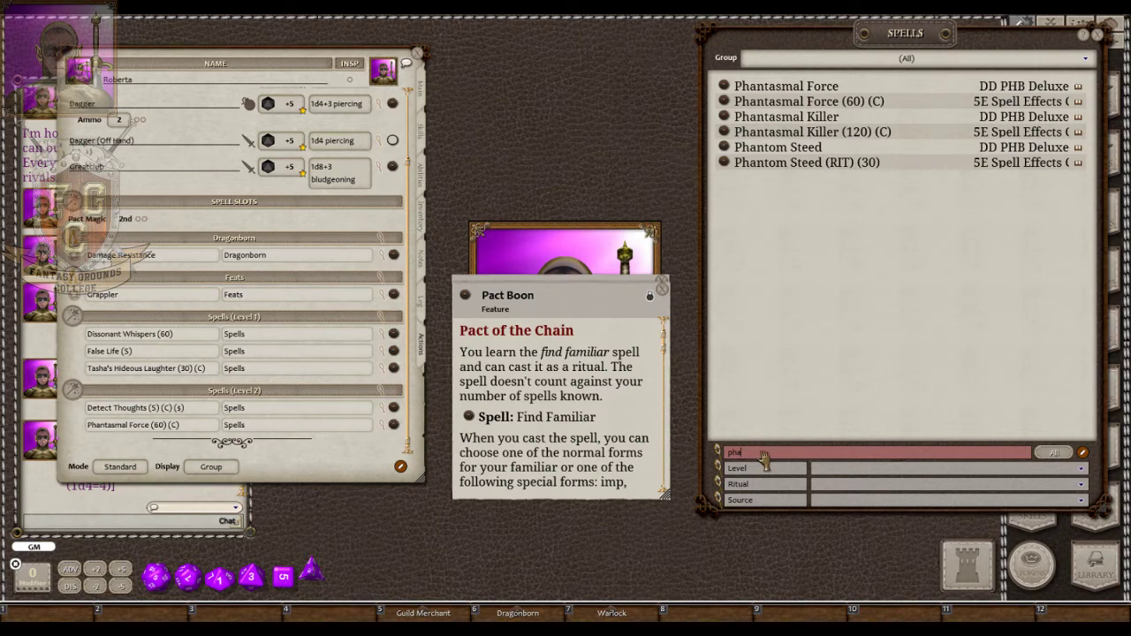
key("BackSpace")
key("BackSpace")
key("BackSpace")
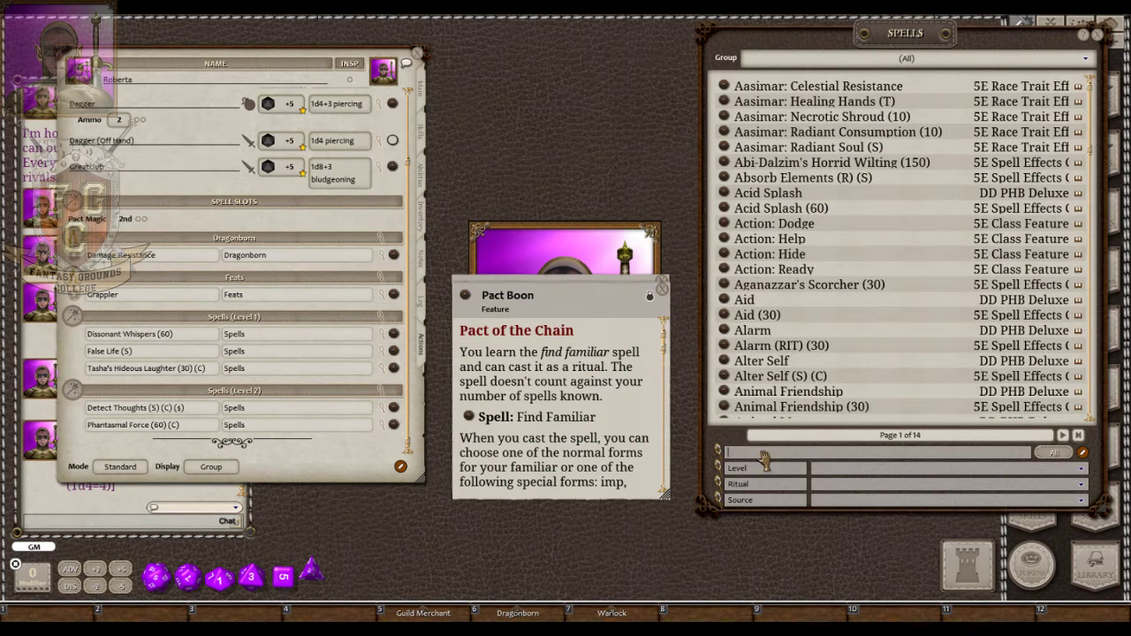
type("find")
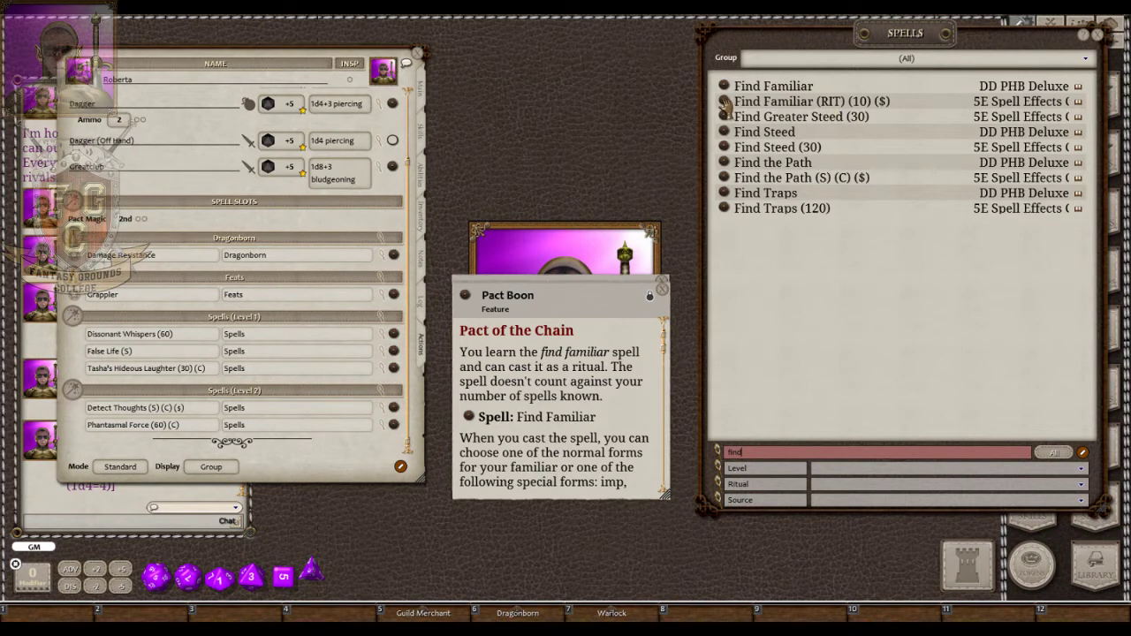
left_click_drag(724, 106, 393, 329)
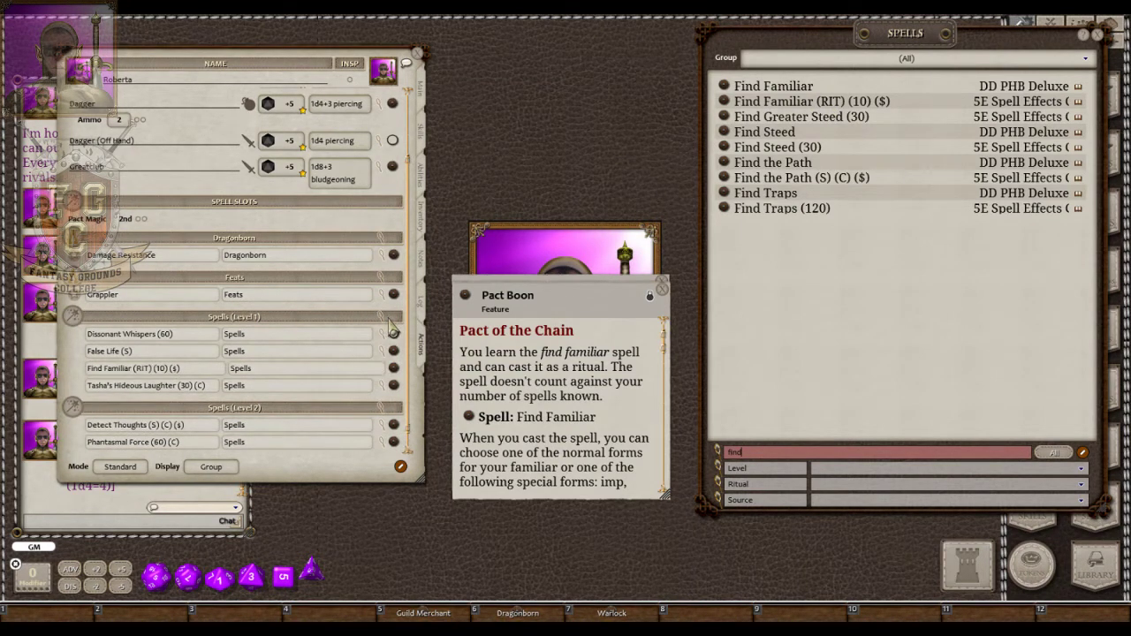
Read the rest of the Pact Boon feature, including Pact of the Blade and Pact of the Tome, and close it.
scroll(587, 402, "down", 3)
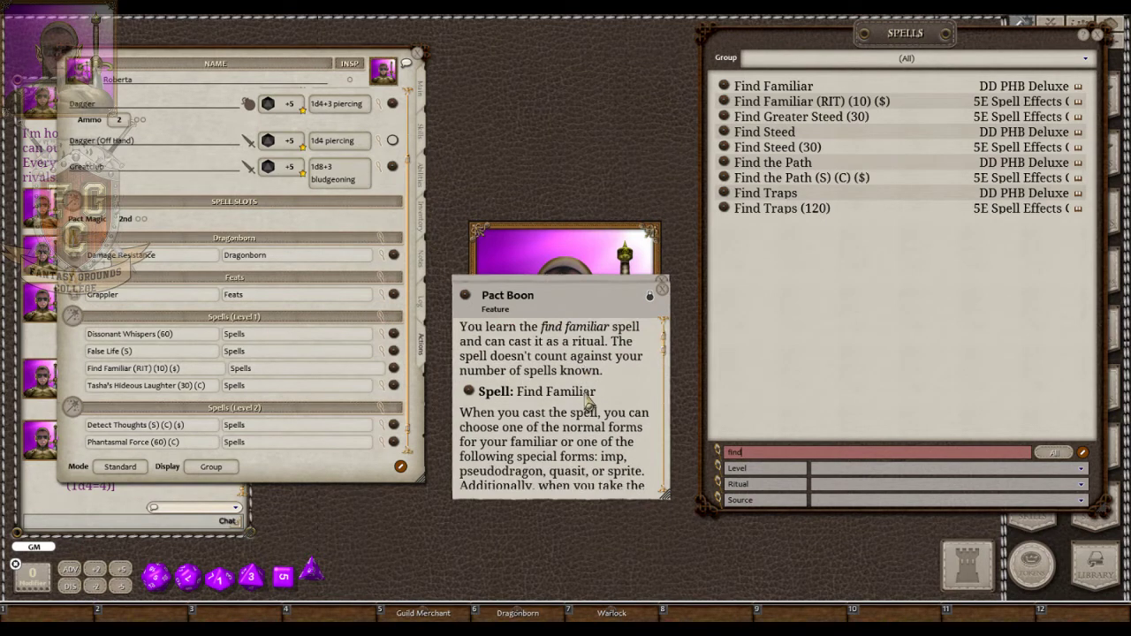
scroll(587, 402, "down", 6)
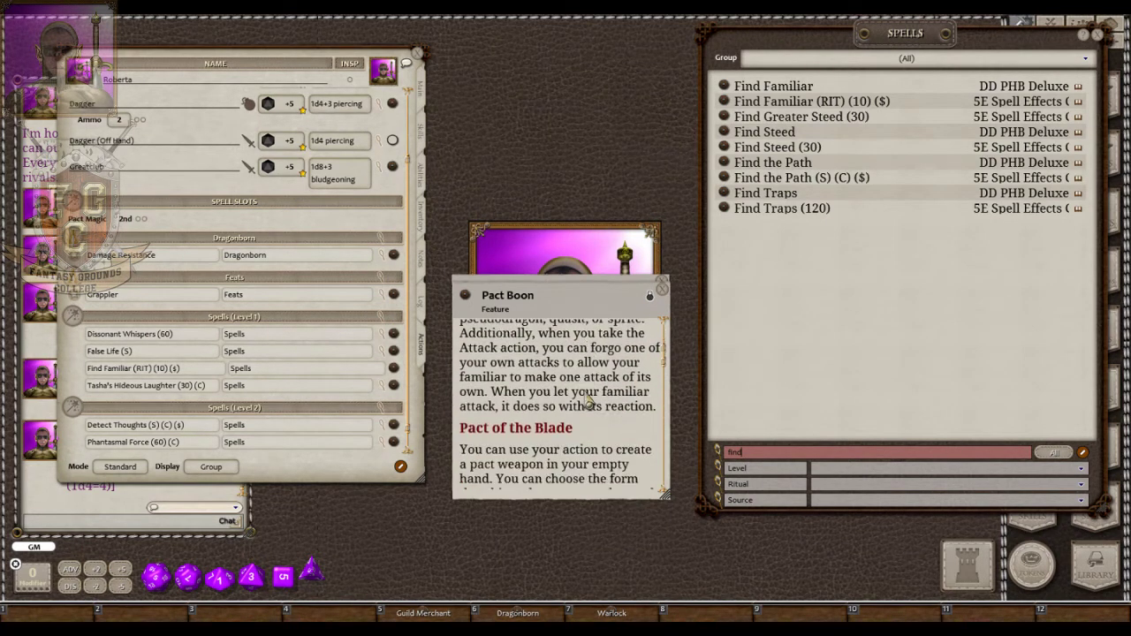
scroll(587, 402, "down", 12)
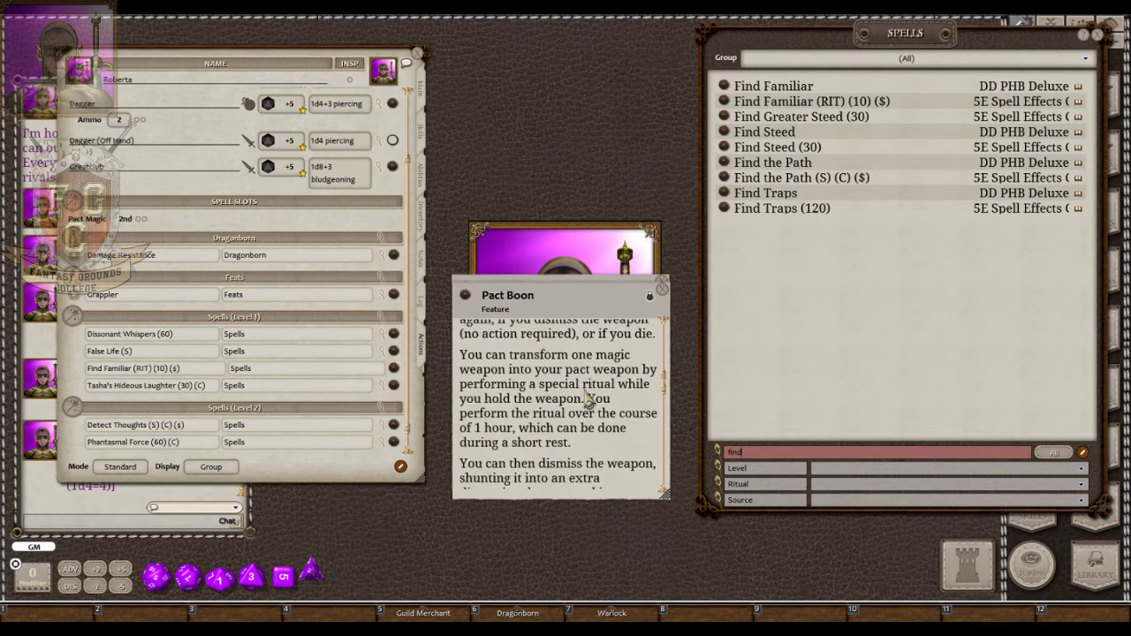
scroll(587, 402, "down", 8)
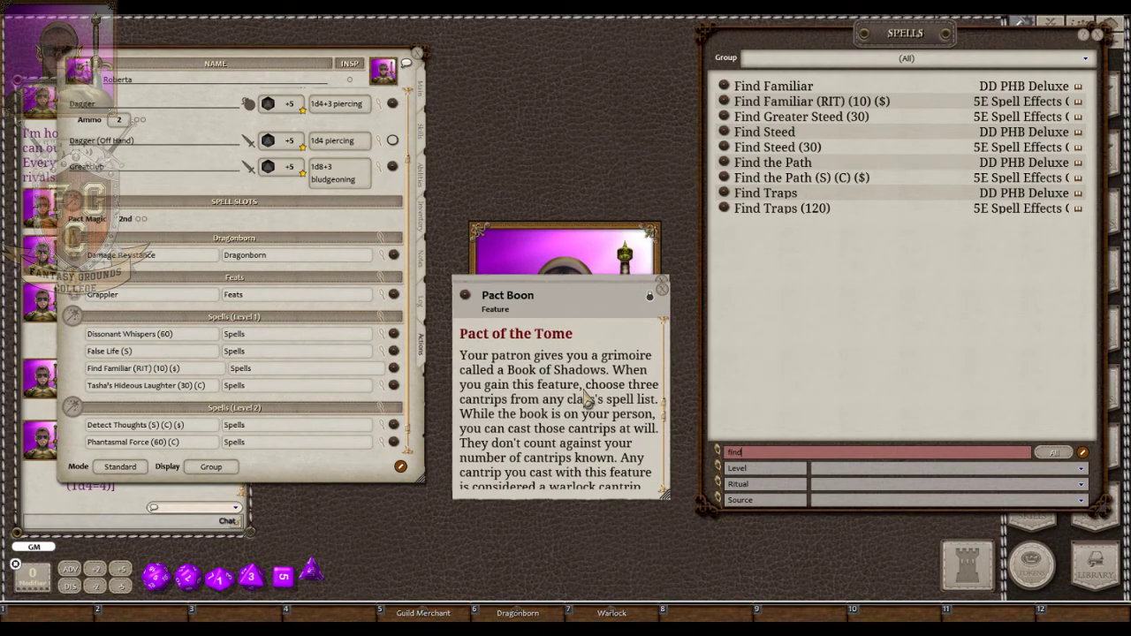
scroll(588, 399, "down", 10)
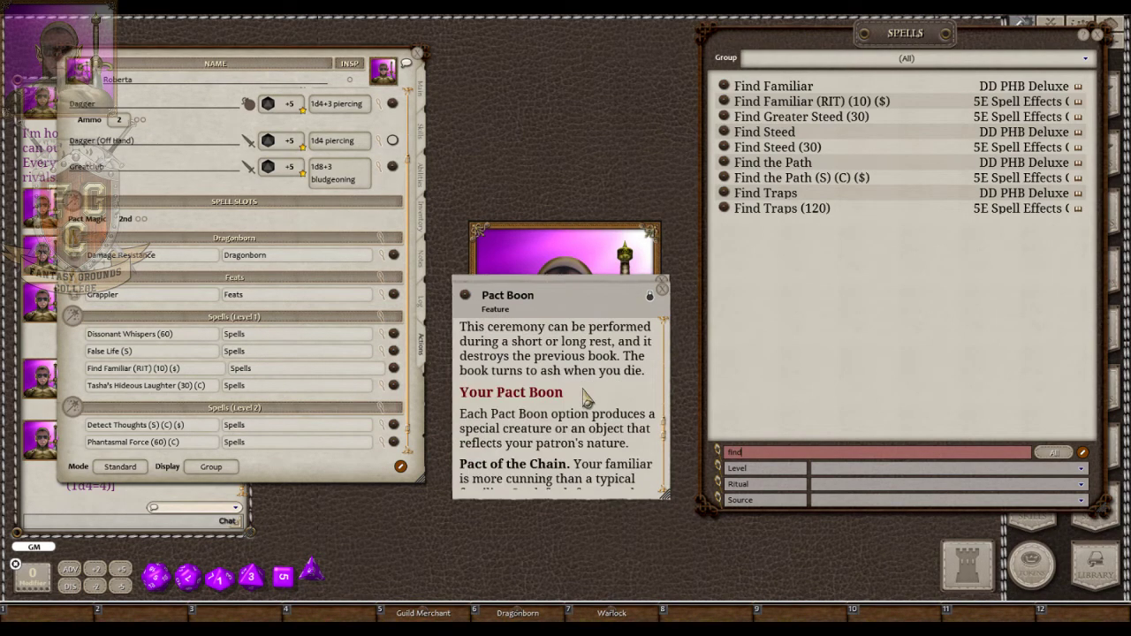
scroll(585, 400, "down", 10)
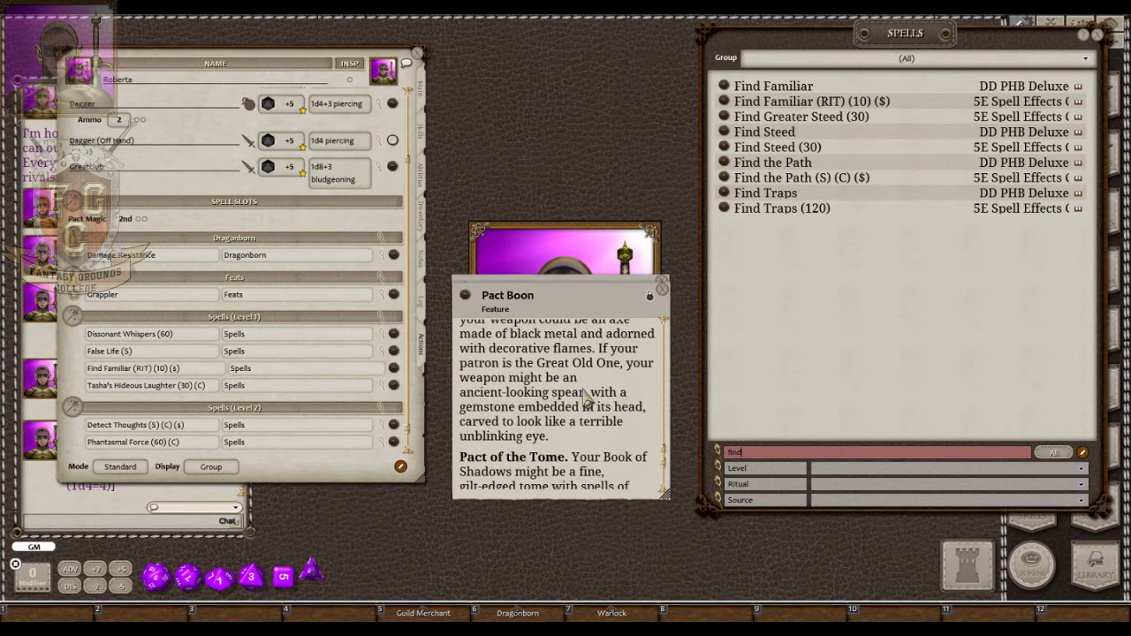
scroll(585, 400, "down", 5)
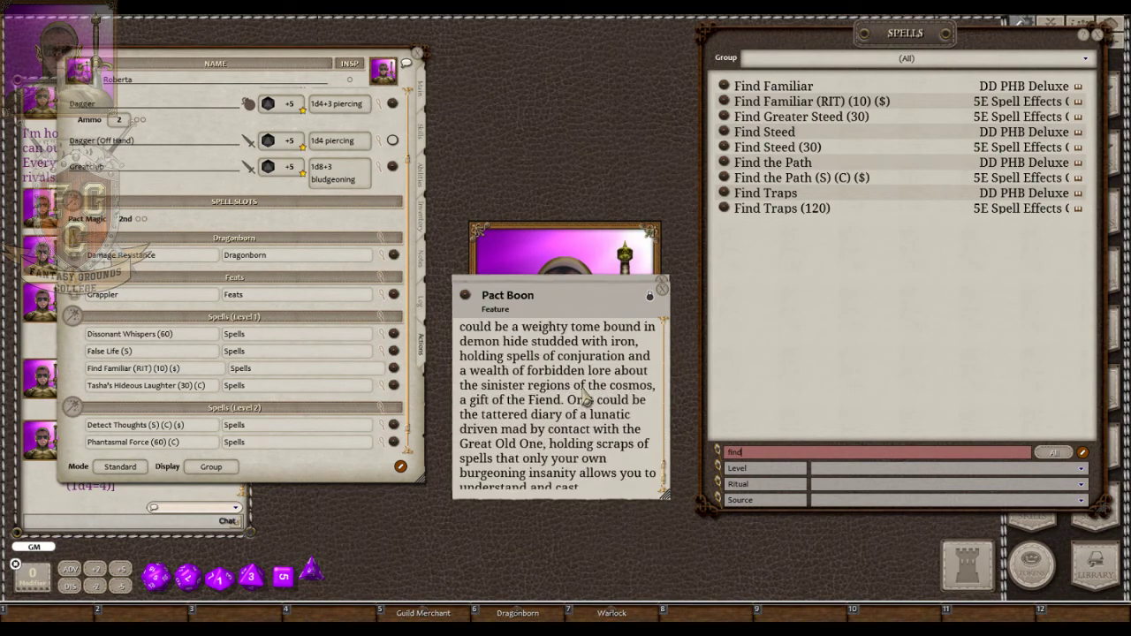
left_click(663, 295)
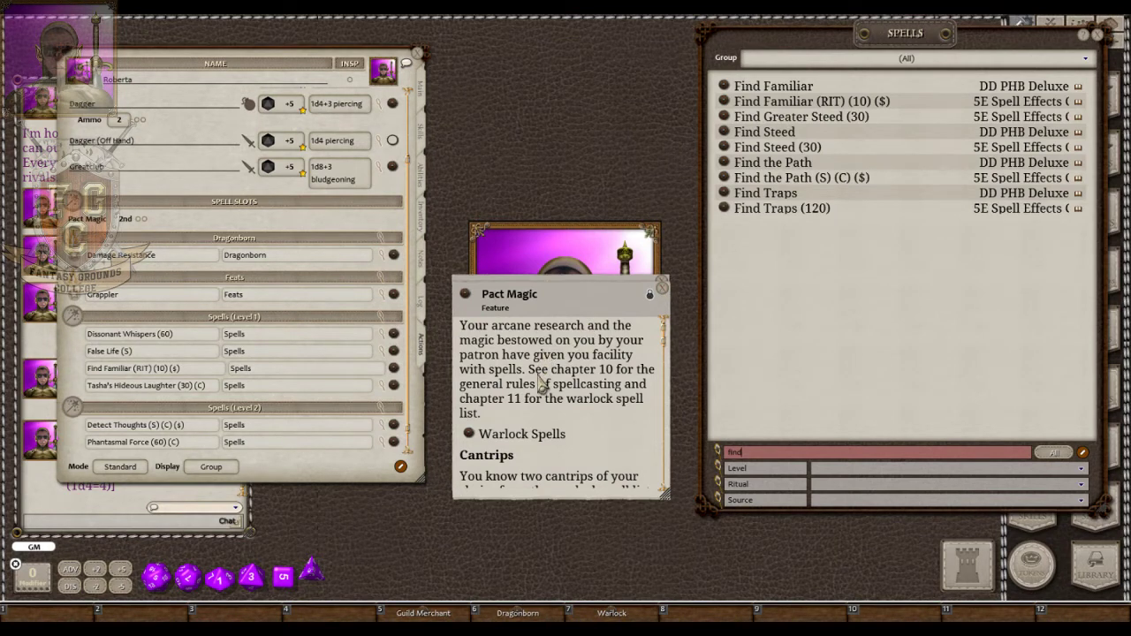
Read the Pact Magic feature's rules on cantrips, spell slots, spells known and replacing a known spell.
scroll(541, 385, "down", 3)
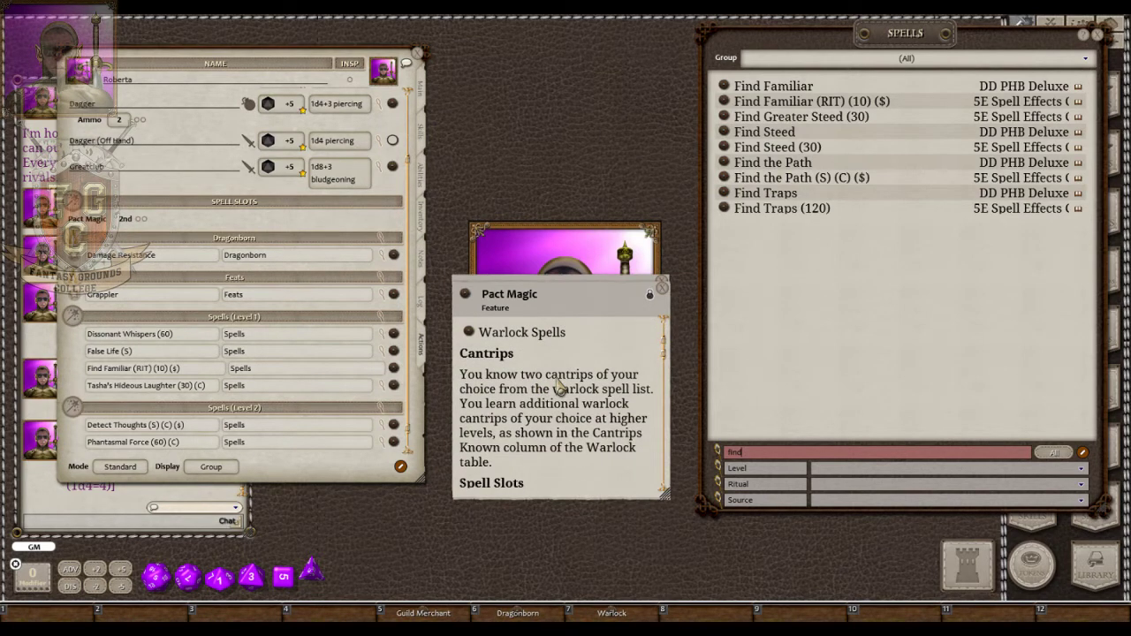
scroll(558, 389, "down", 3)
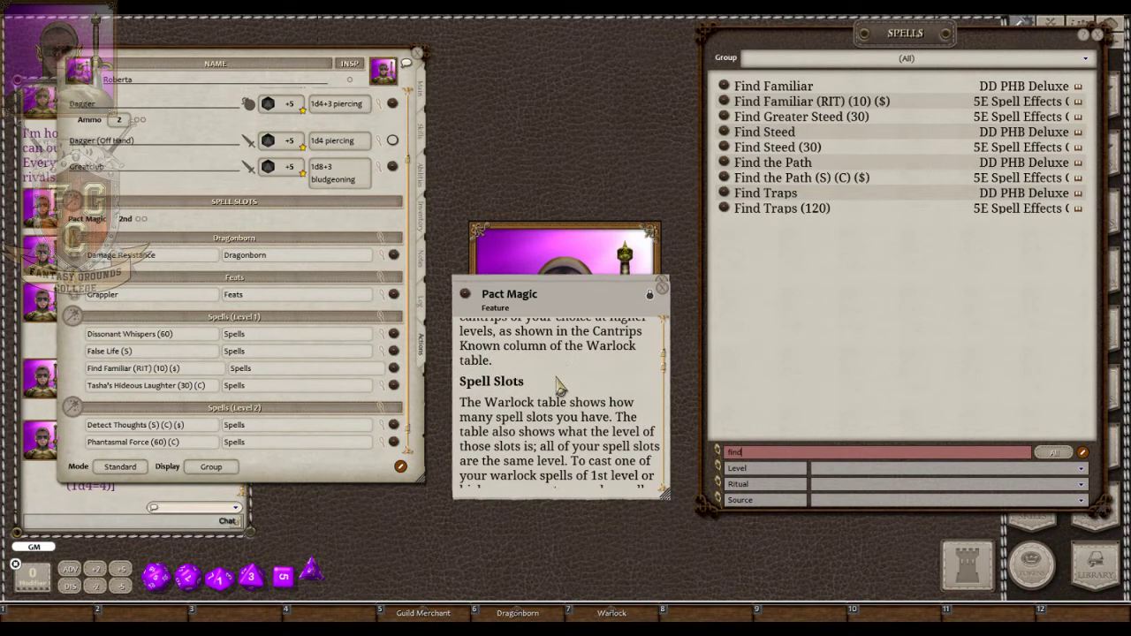
scroll(558, 386, "down", 2)
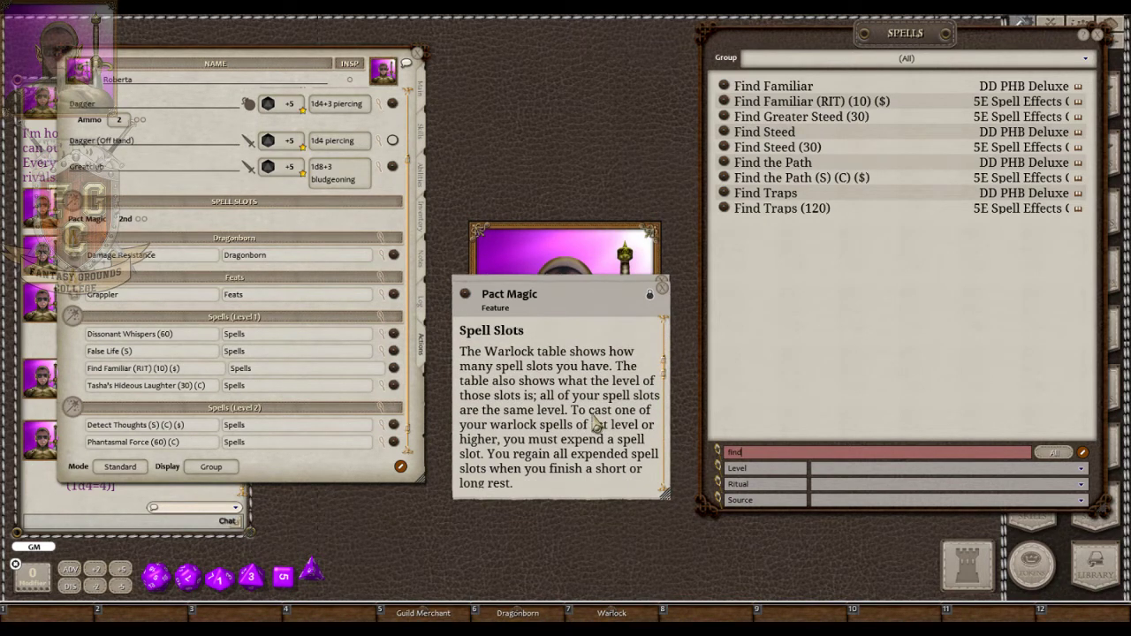
scroll(585, 422, "down", 3)
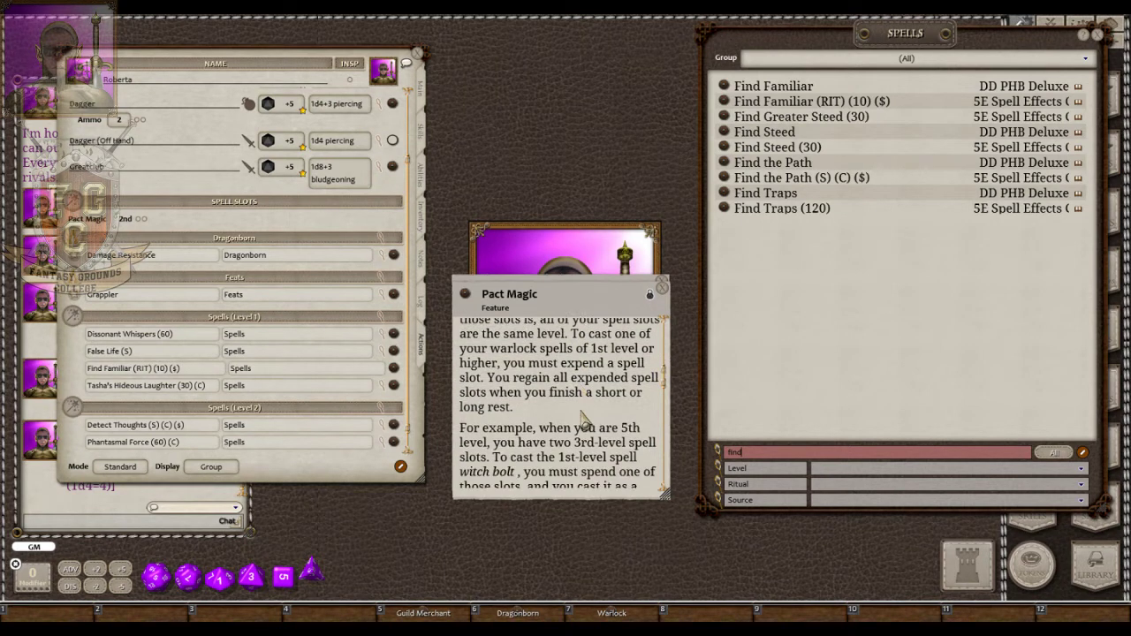
scroll(582, 420, "down", 5)
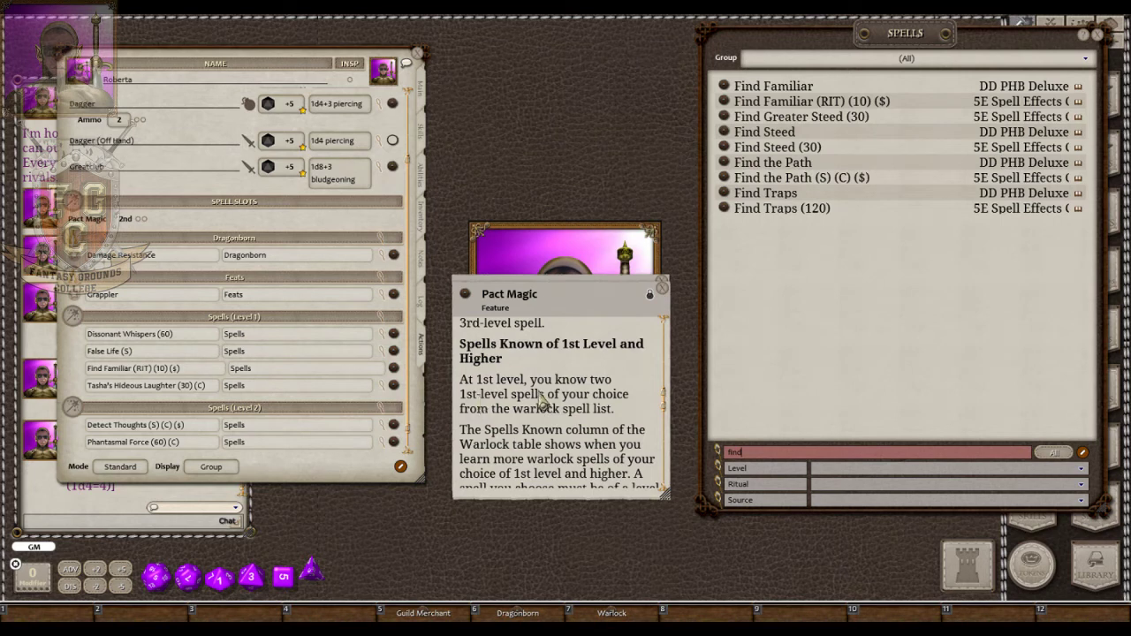
scroll(613, 389, "down", 1)
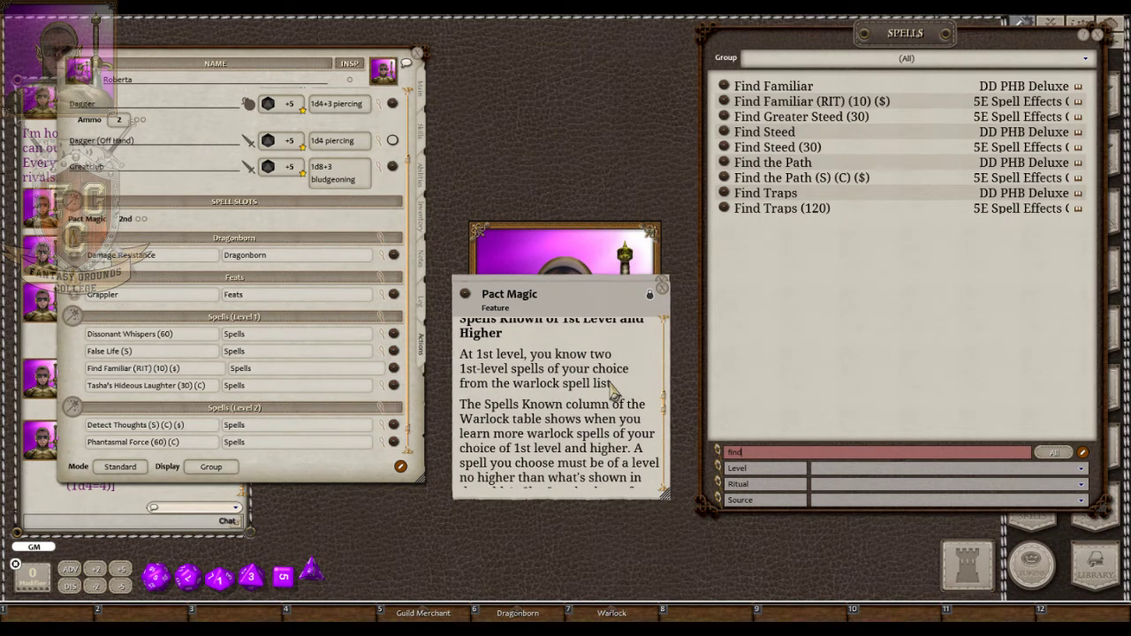
scroll(612, 389, "down", 3)
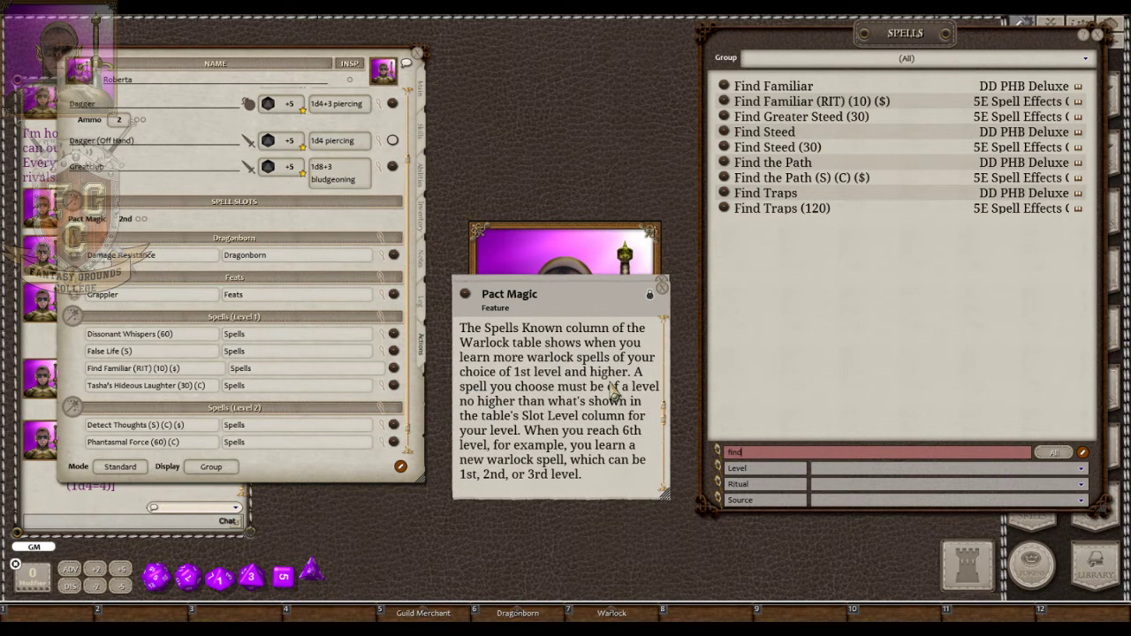
scroll(612, 391, "down", 1)
scroll(612, 391, "down", 1)
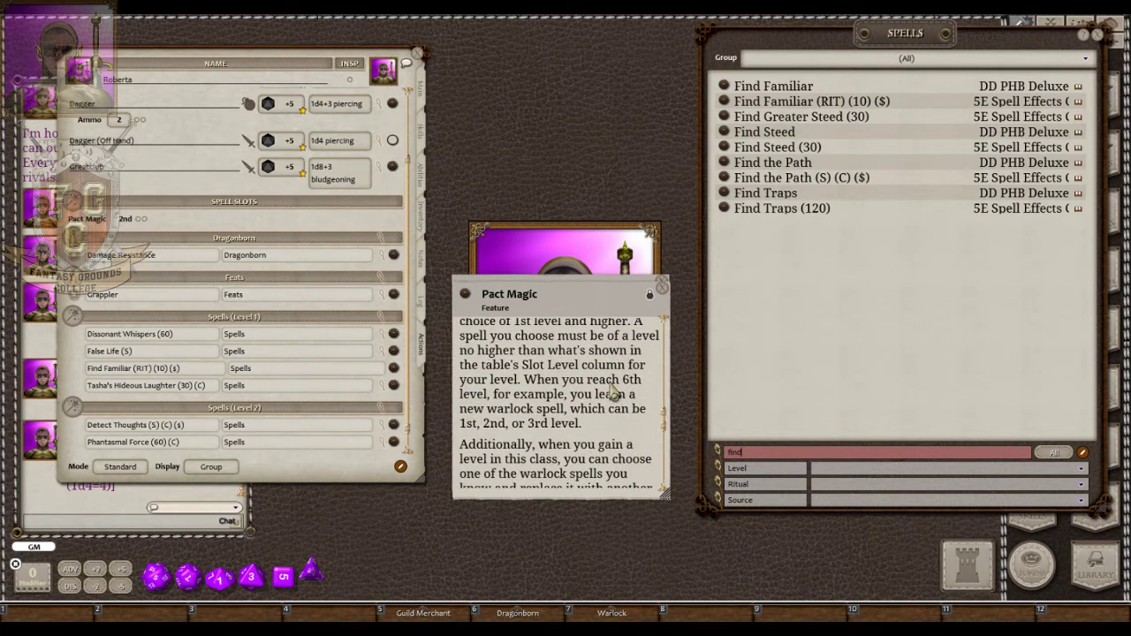
scroll(612, 391, "down", 1)
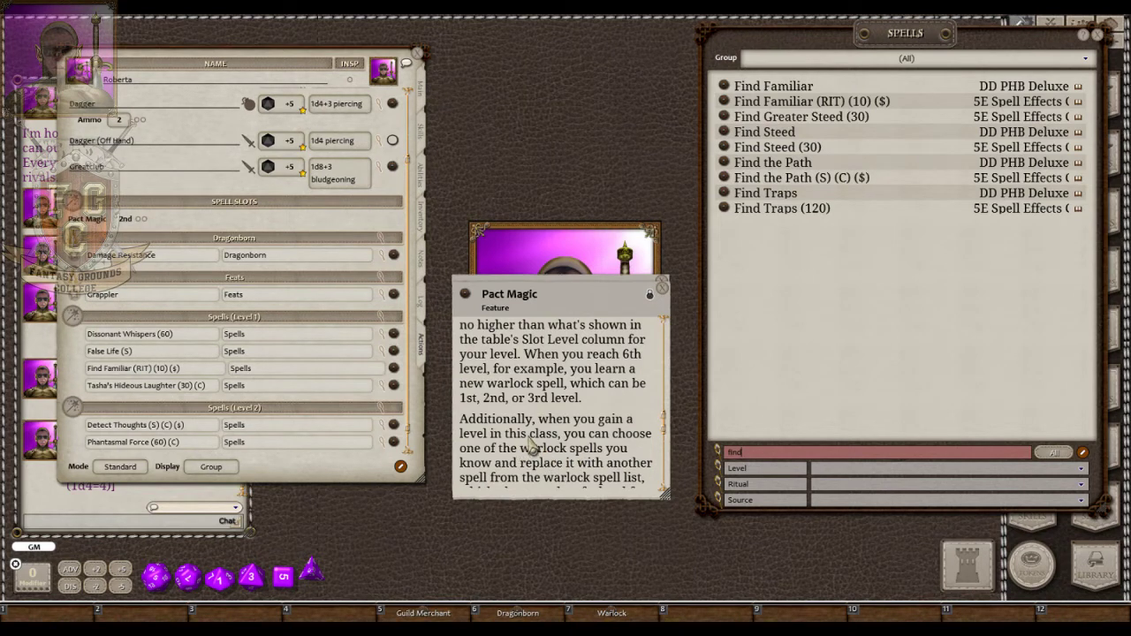
scroll(331, 347, "down", 1)
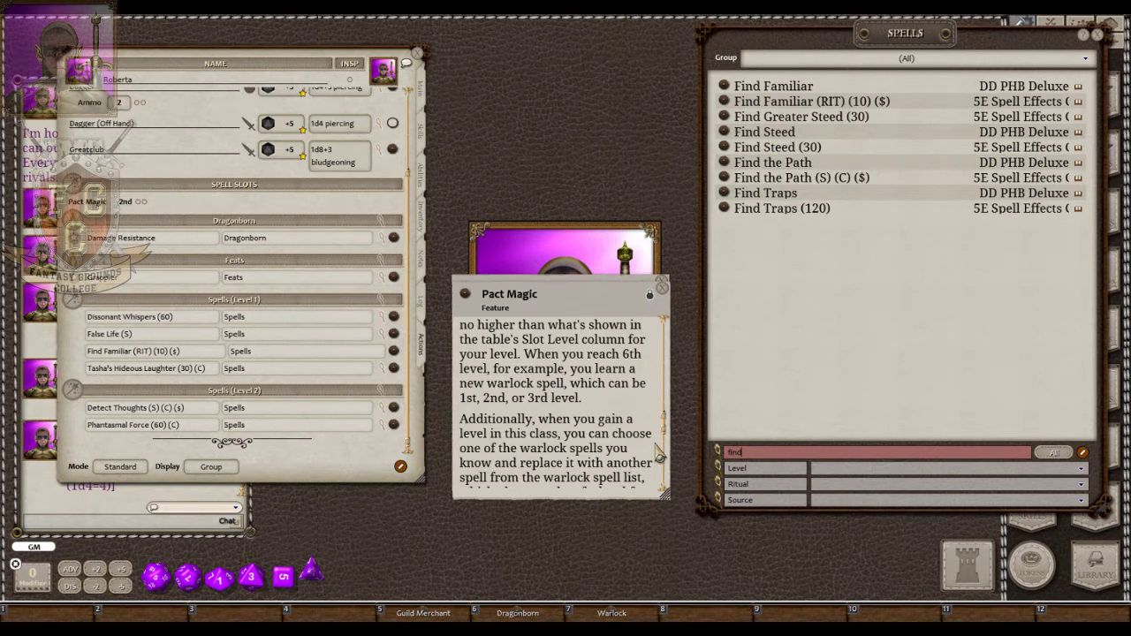
Clear the spell search text and filter the spell list to level 0 with Warlock (Great Old One) as the source.
key("BackSpace")
key("BackSpace")
key("BackSpace")
key("BackSpace")
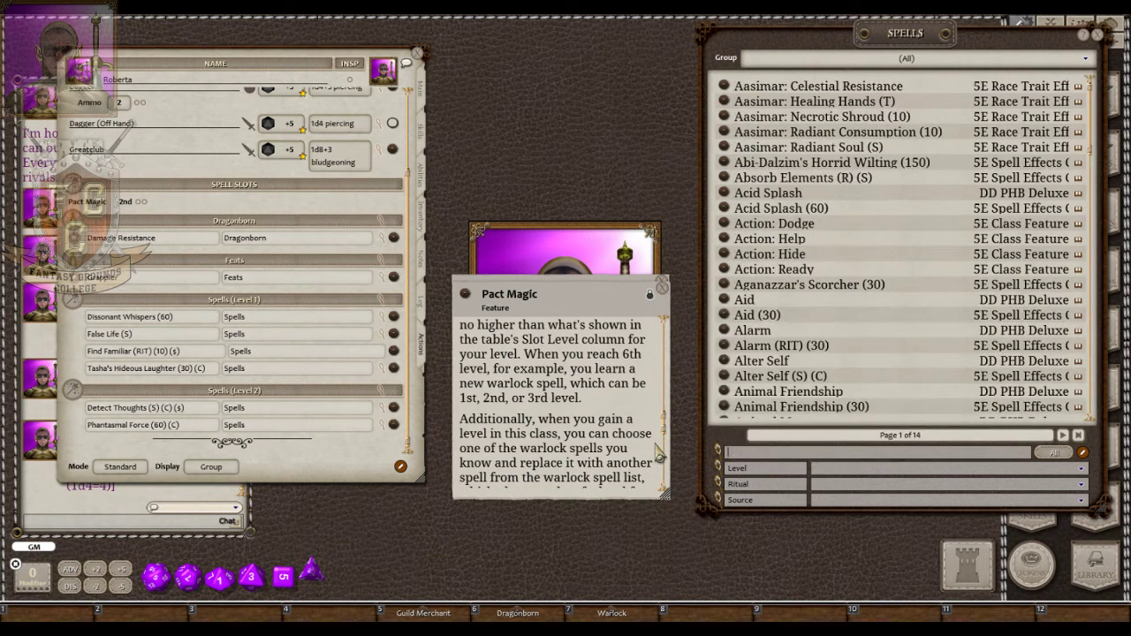
left_click(829, 470)
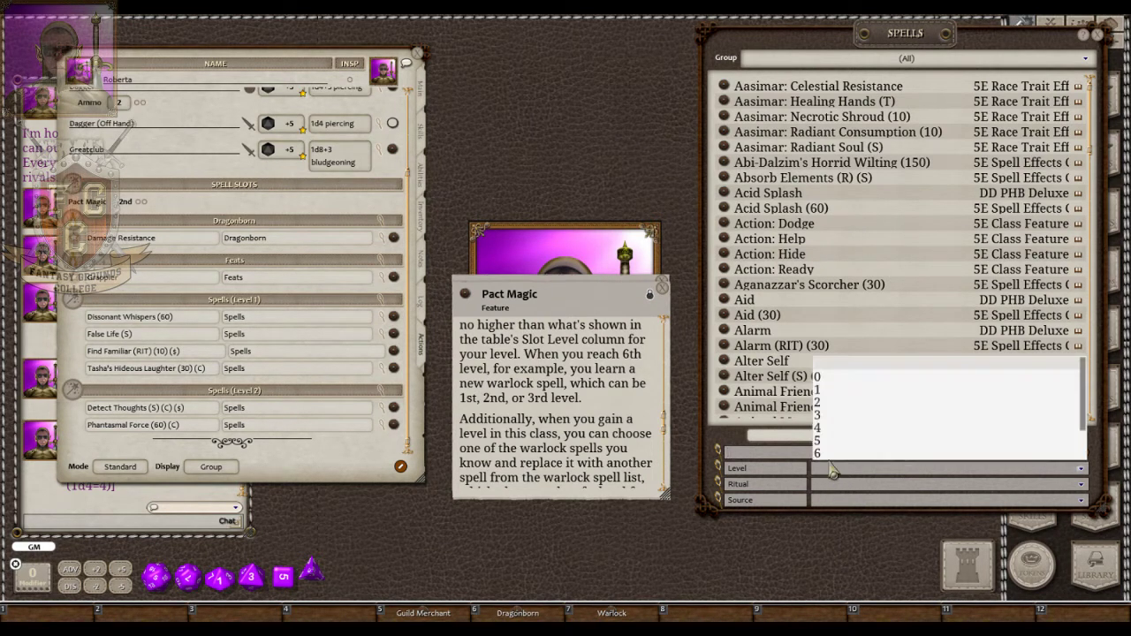
left_click(823, 379)
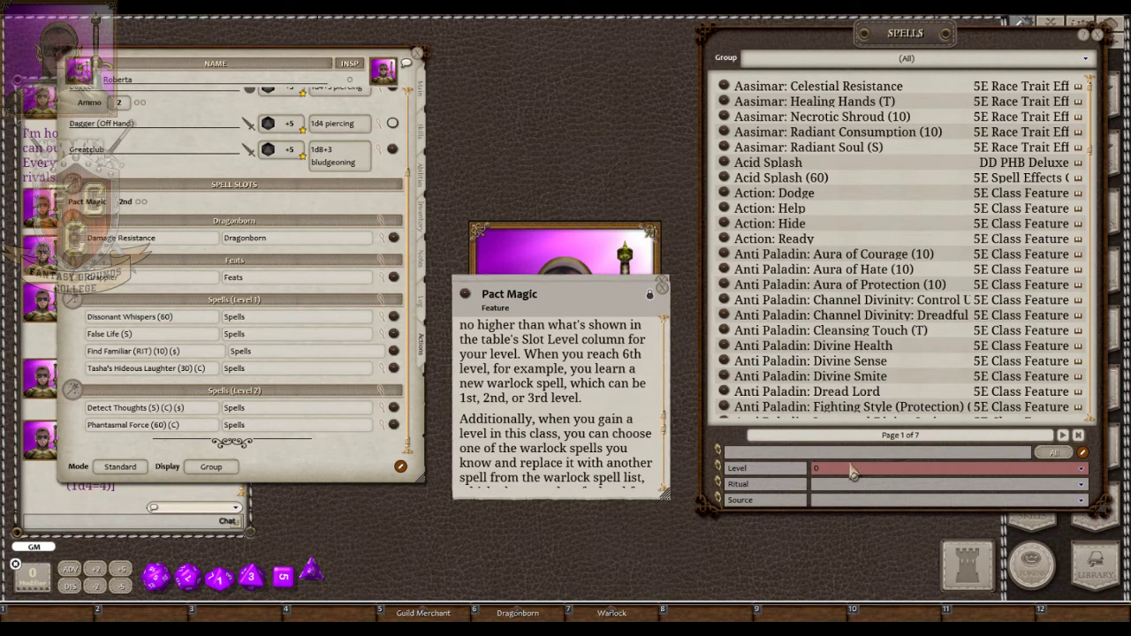
left_click(830, 501)
scroll(875, 469, "down", 6)
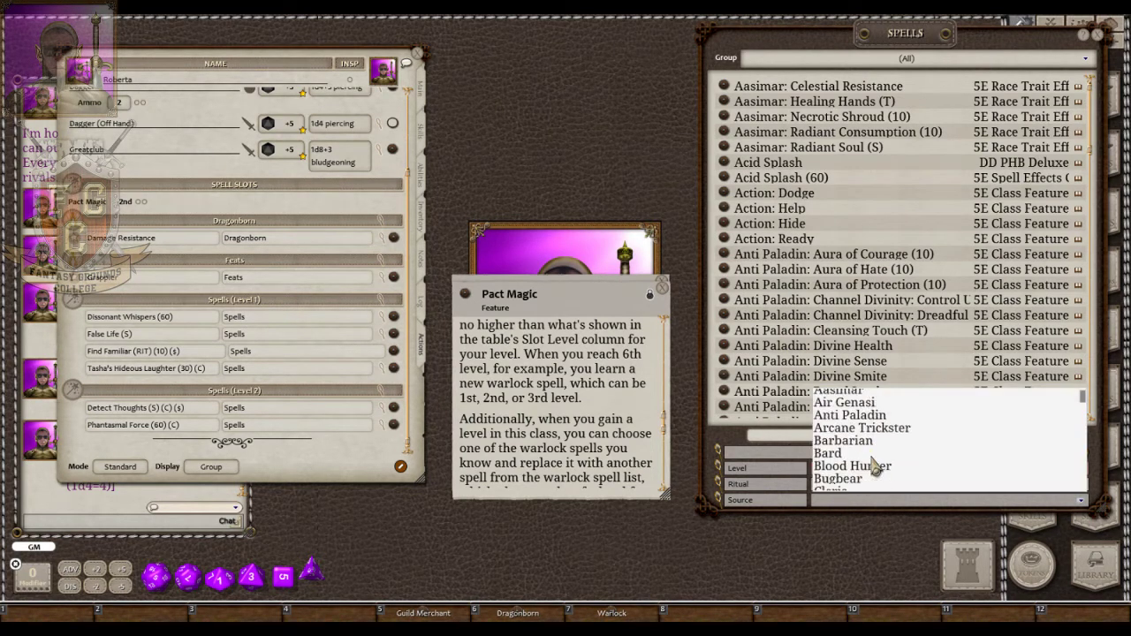
scroll(875, 465, "down", 12)
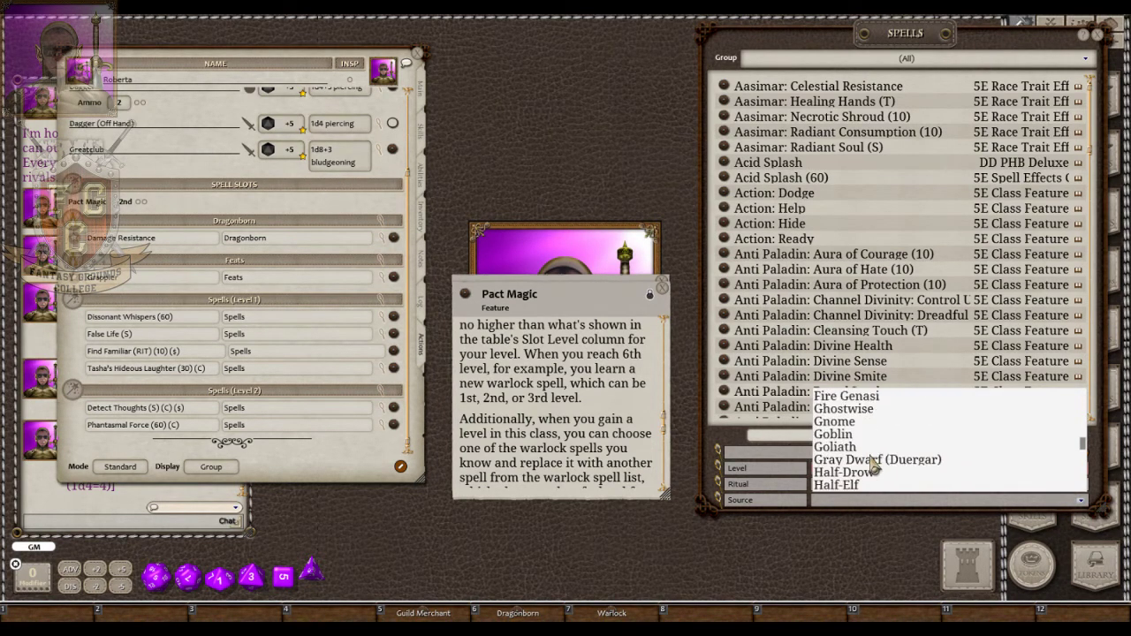
scroll(872, 466, "down", 8)
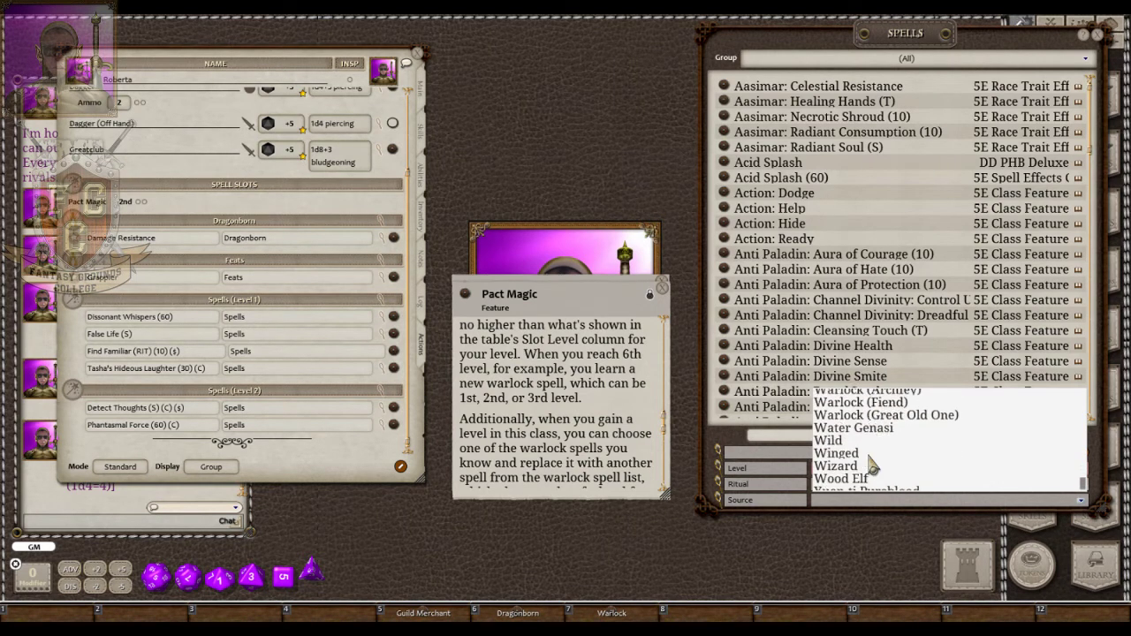
left_click(919, 415)
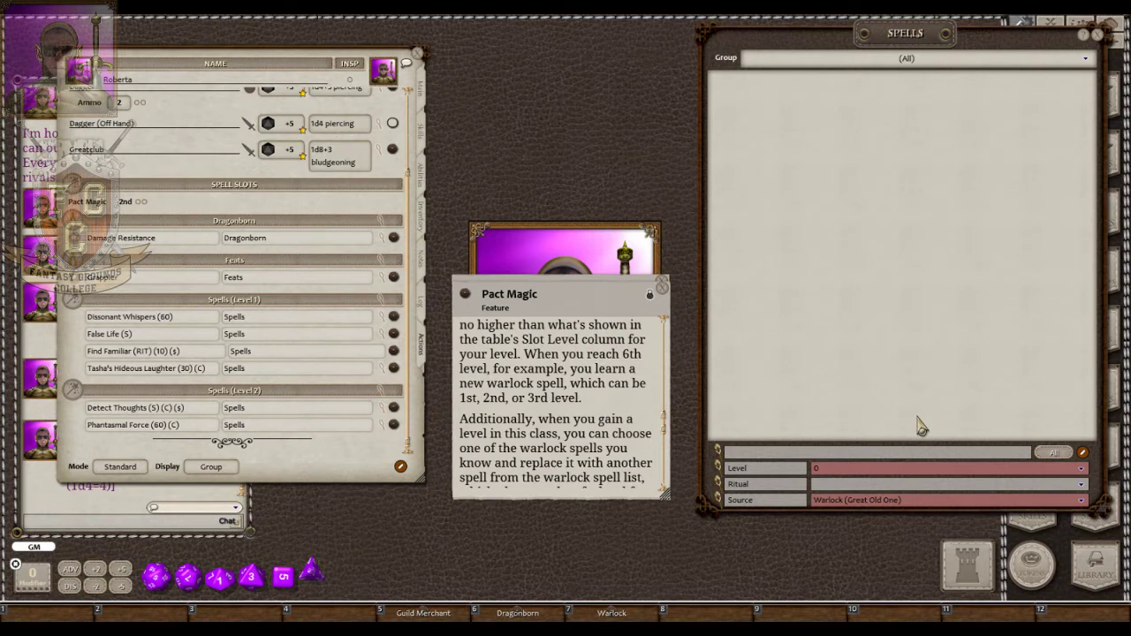
Change the spell source filter to Warlock and add Minor Illusion (30) to the character's actions as a cantrip.
left_click(891, 502)
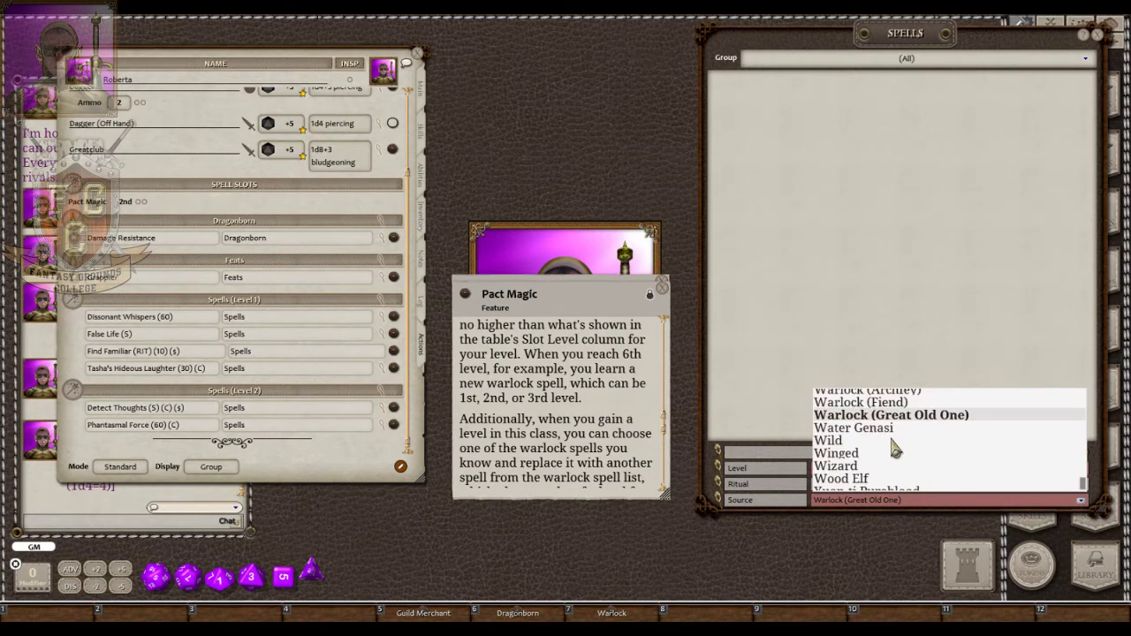
scroll(894, 449, "up", 1)
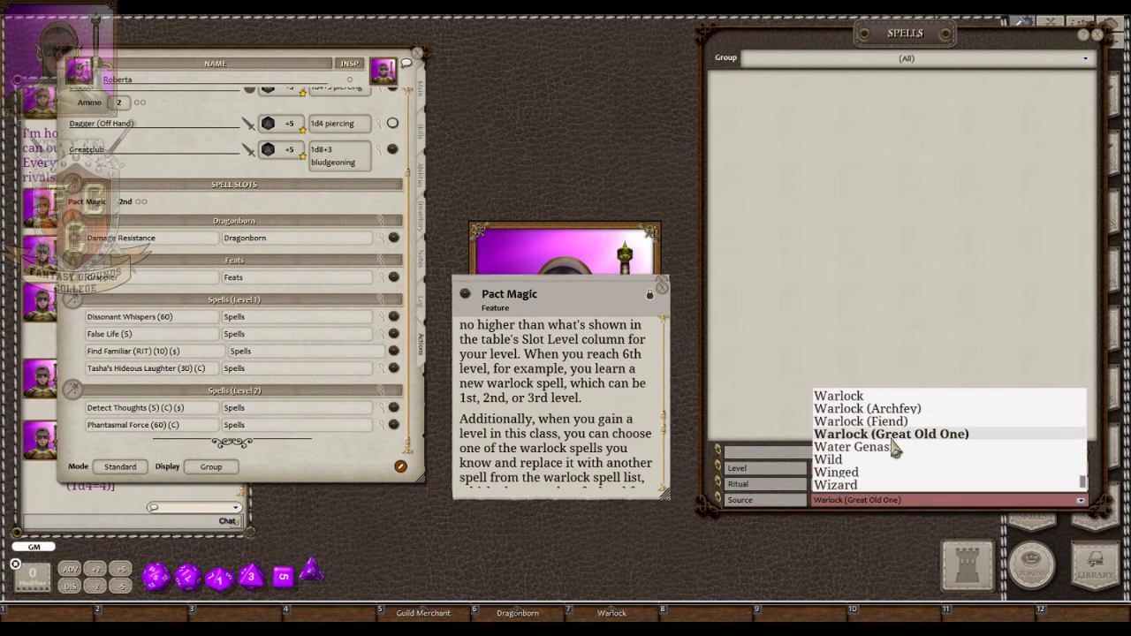
left_click(860, 396)
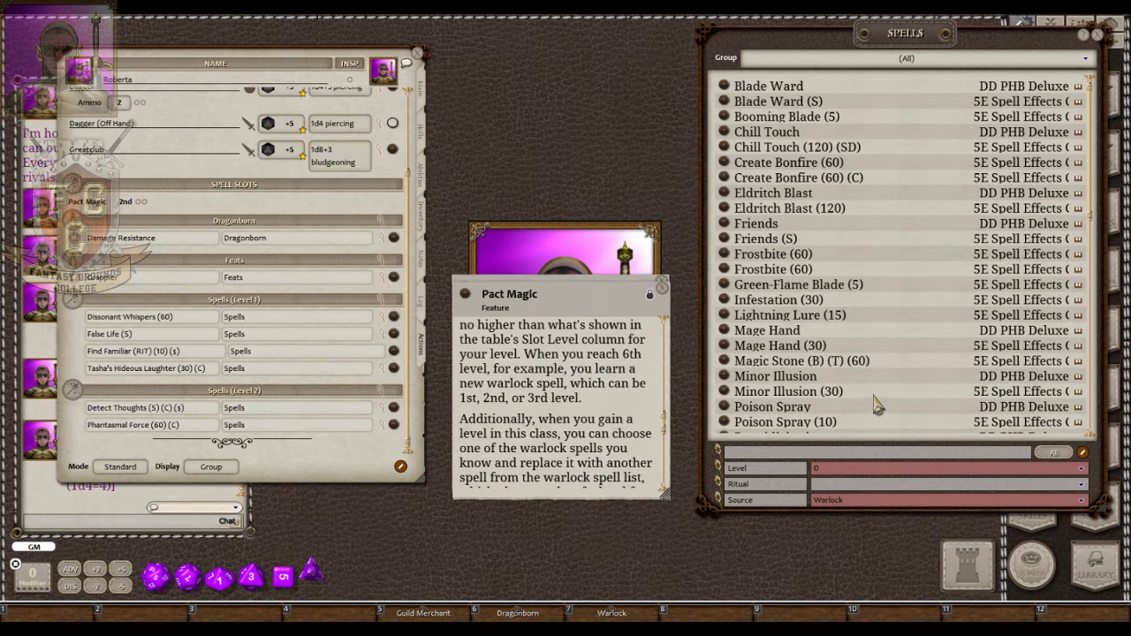
scroll(876, 404, "down", 1)
scroll(870, 400, "up", 1)
scroll(843, 148, "down", 5)
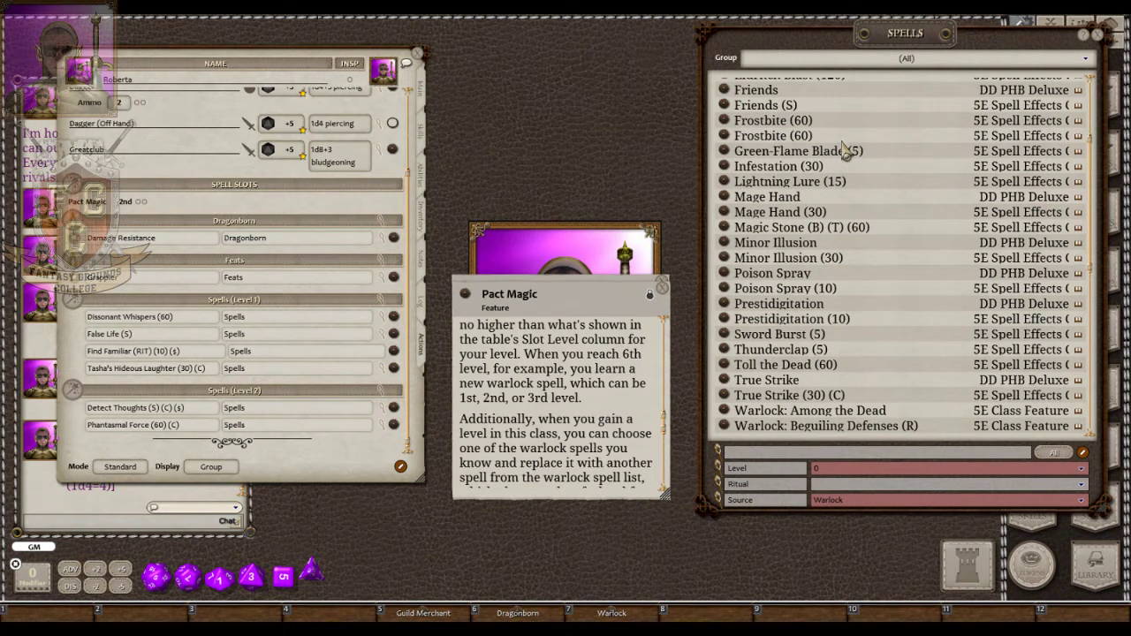
left_click_drag(726, 258, 342, 449)
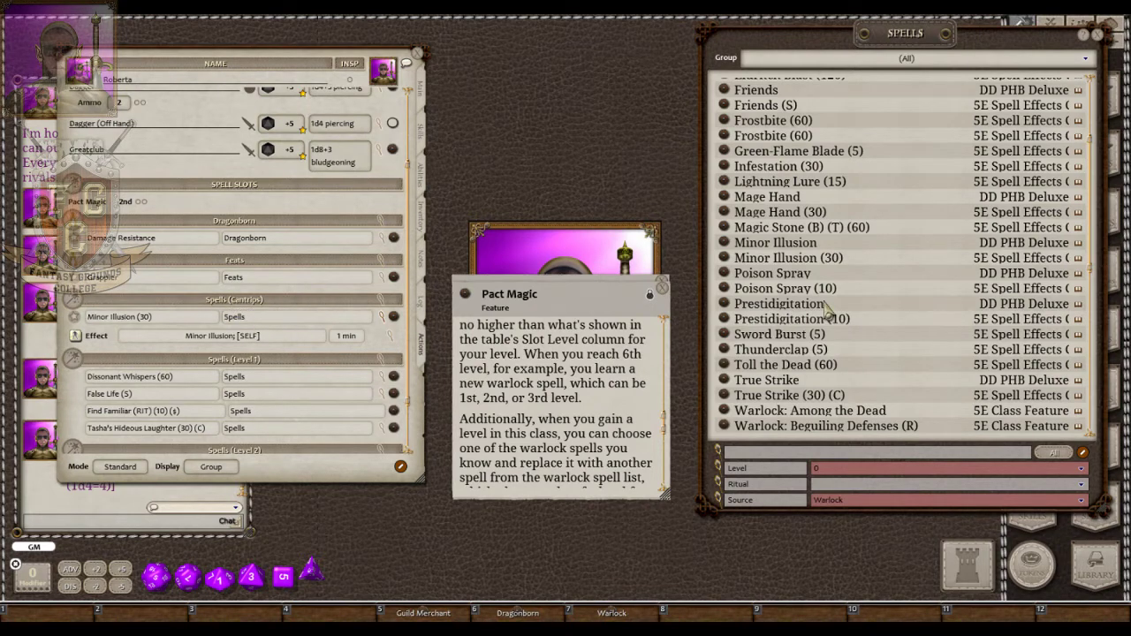
Add the Mage Hand (30) cantrip to the character's spells and collapse the effect details of both cantrips.
scroll(827, 310, "down", 2)
scroll(827, 311, "down", 1)
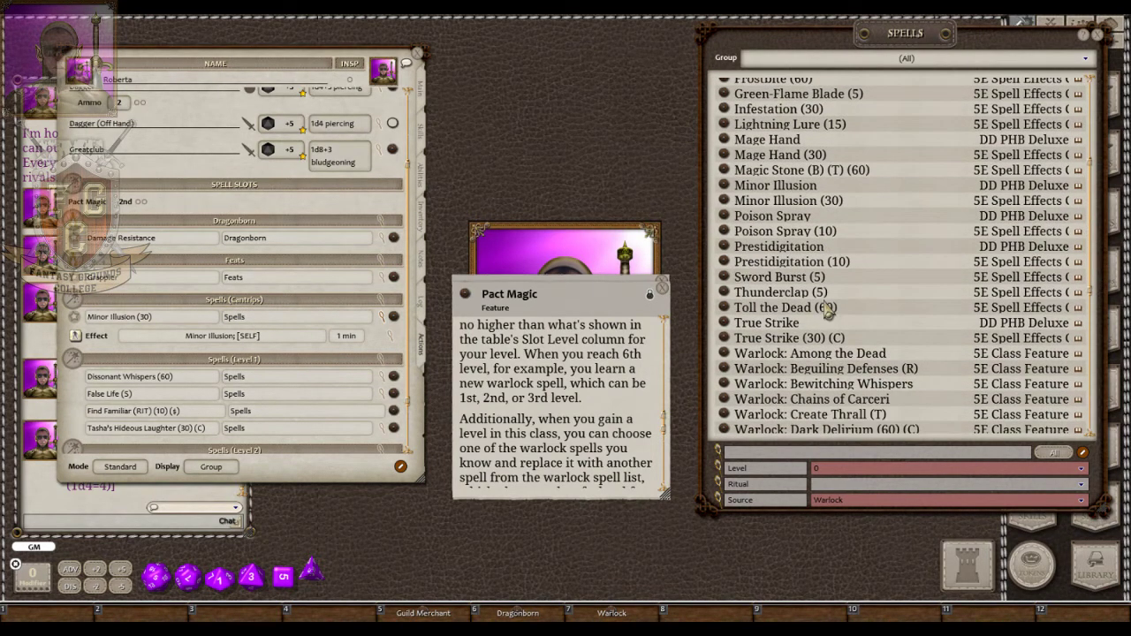
scroll(828, 310, "up", 5)
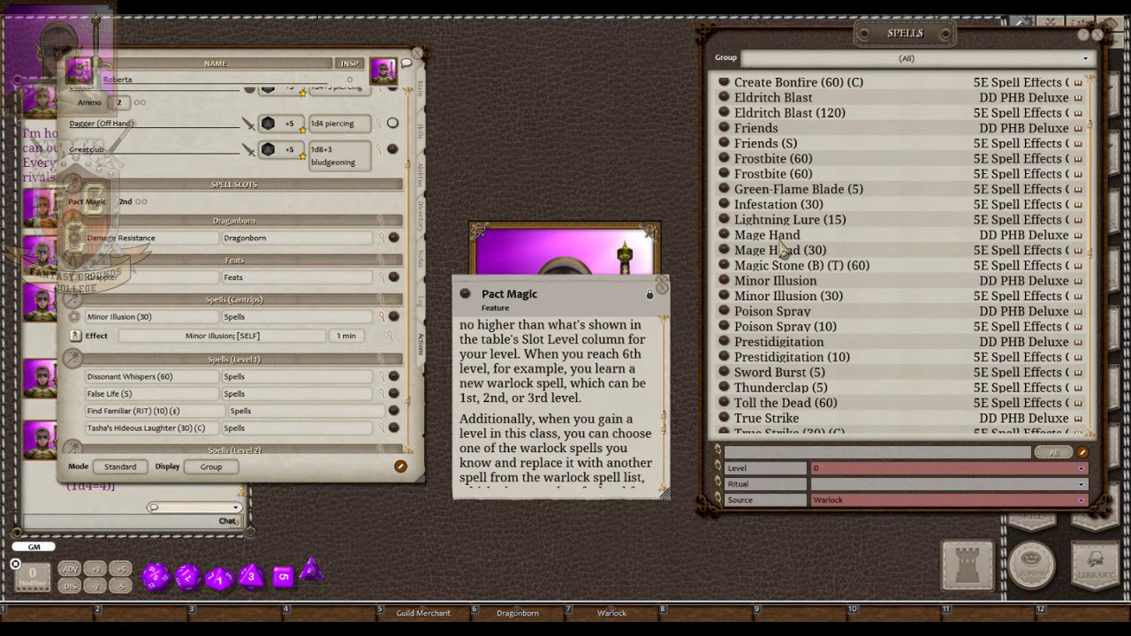
left_click_drag(724, 252, 245, 337)
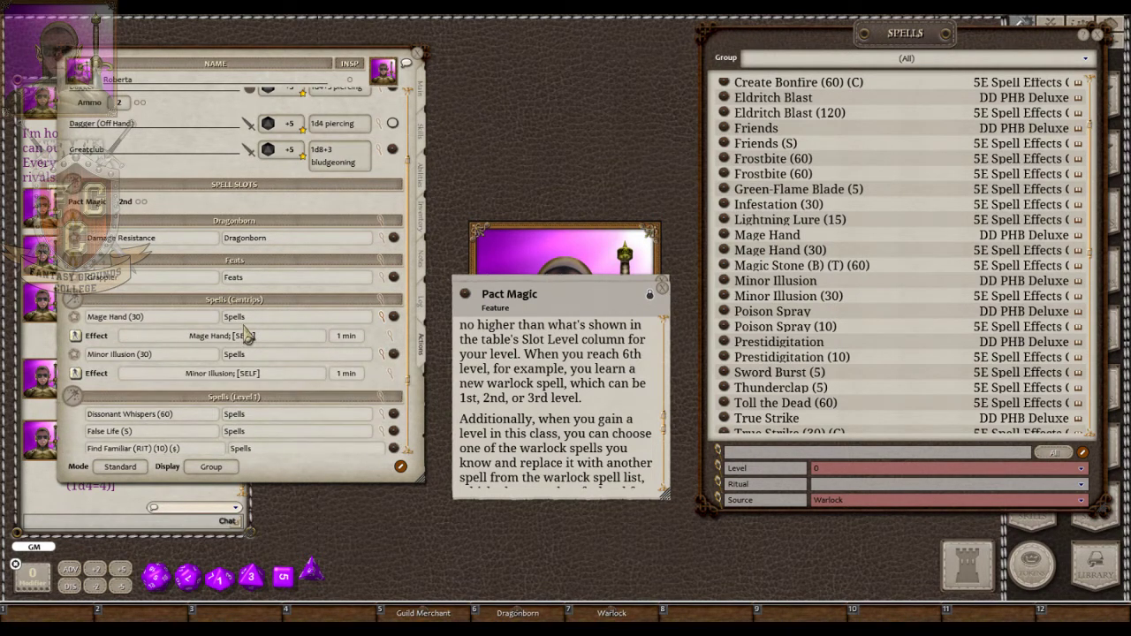
left_click(381, 317)
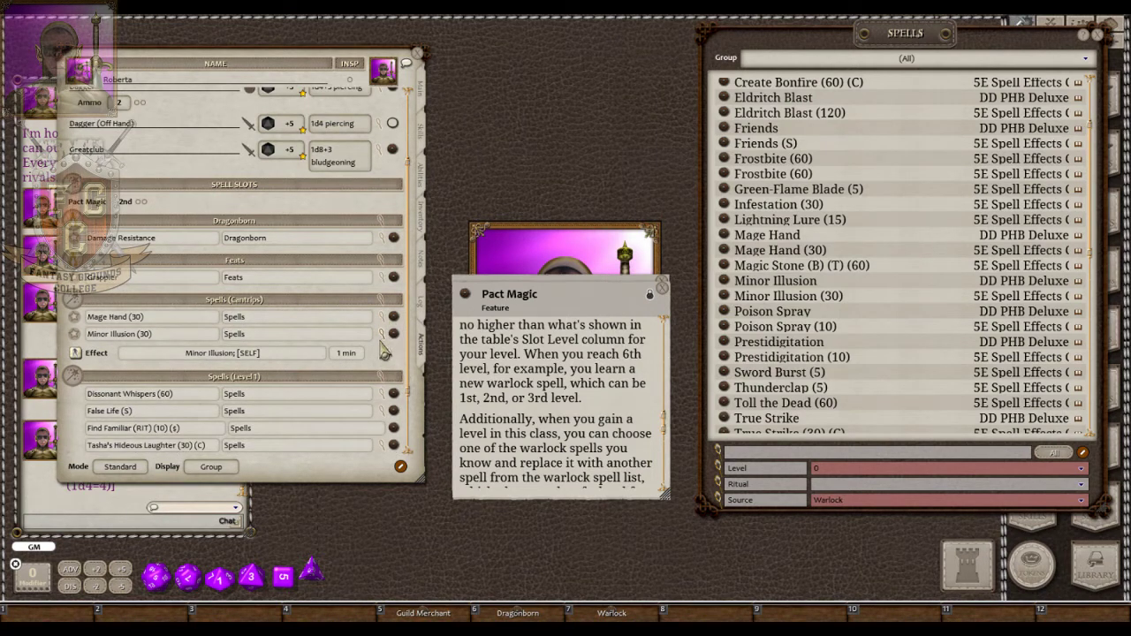
left_click(383, 337)
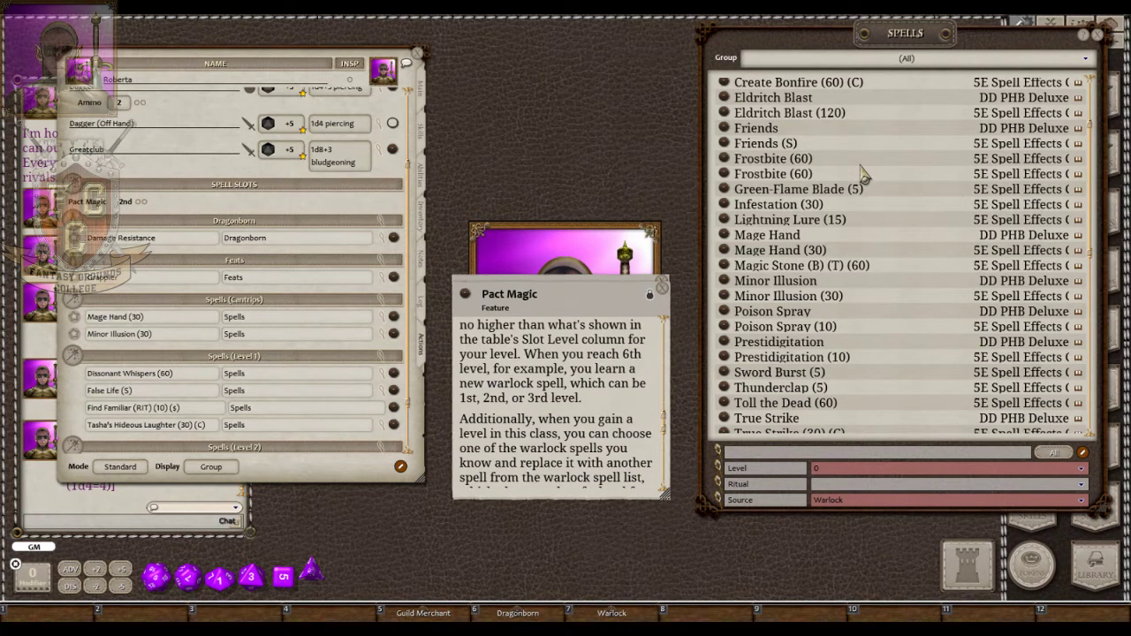
Filter the Warlock spells to level 1 and add Armor of Agathys (S) and Cause Fear (60) (C) to the level 1 spells.
scroll(864, 175, "down", 1)
left_click(852, 475)
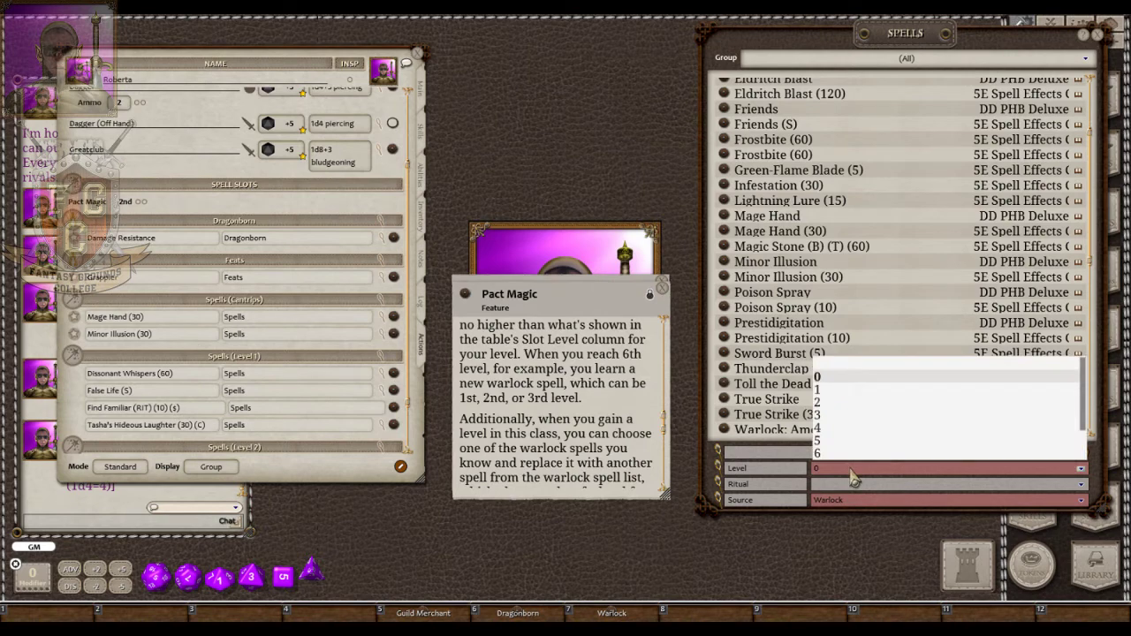
left_click(829, 390)
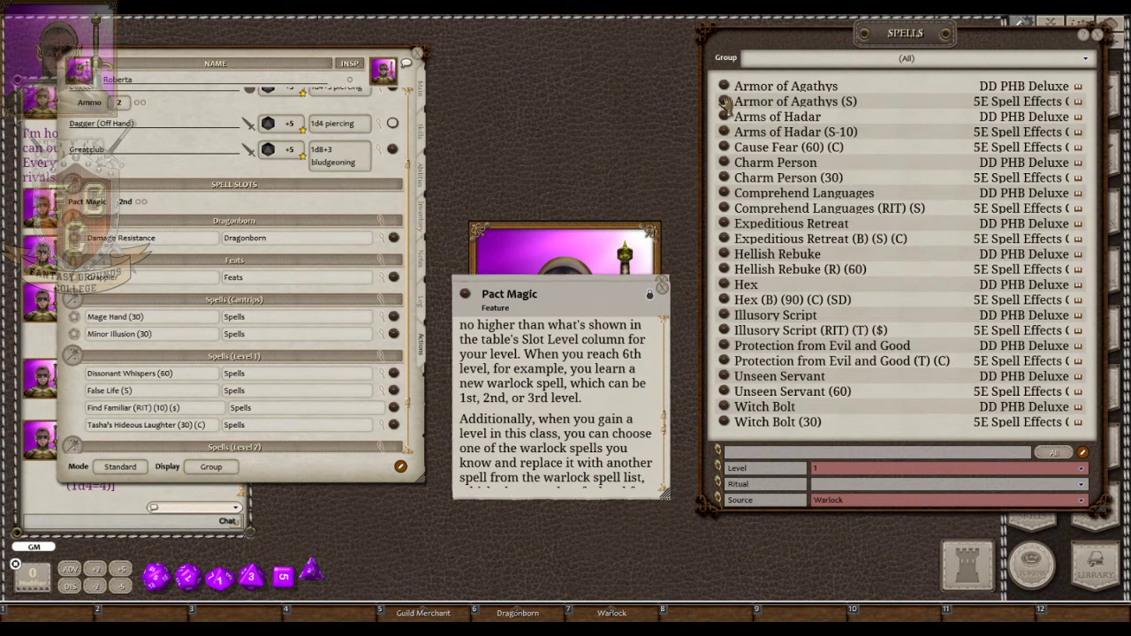
left_click_drag(279, 400, 277, 397)
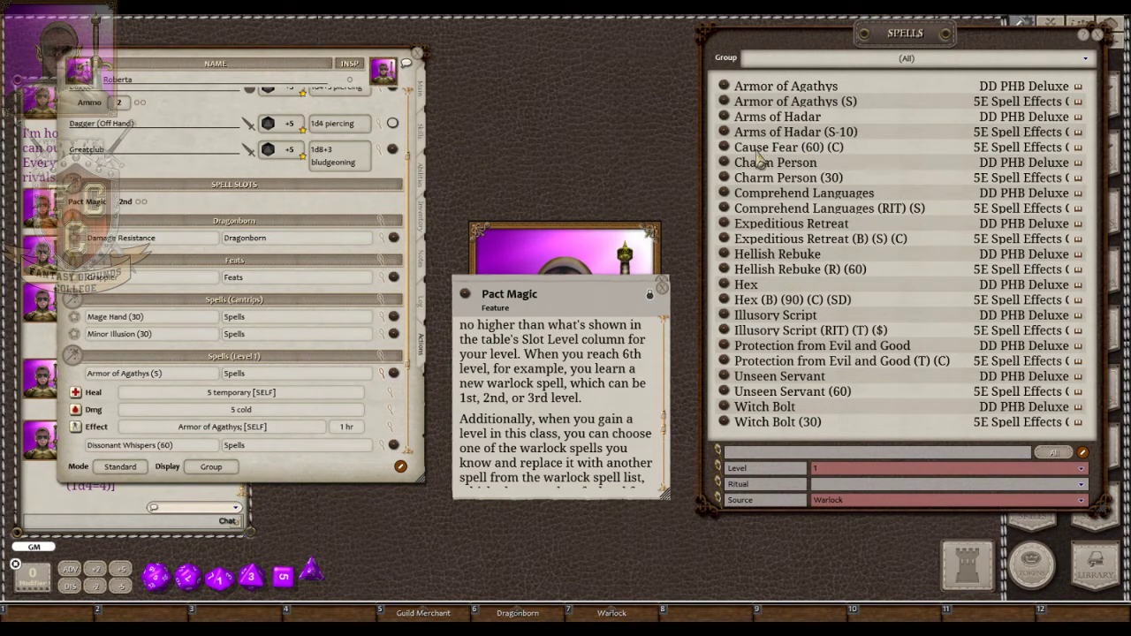
left_click_drag(724, 148, 265, 422)
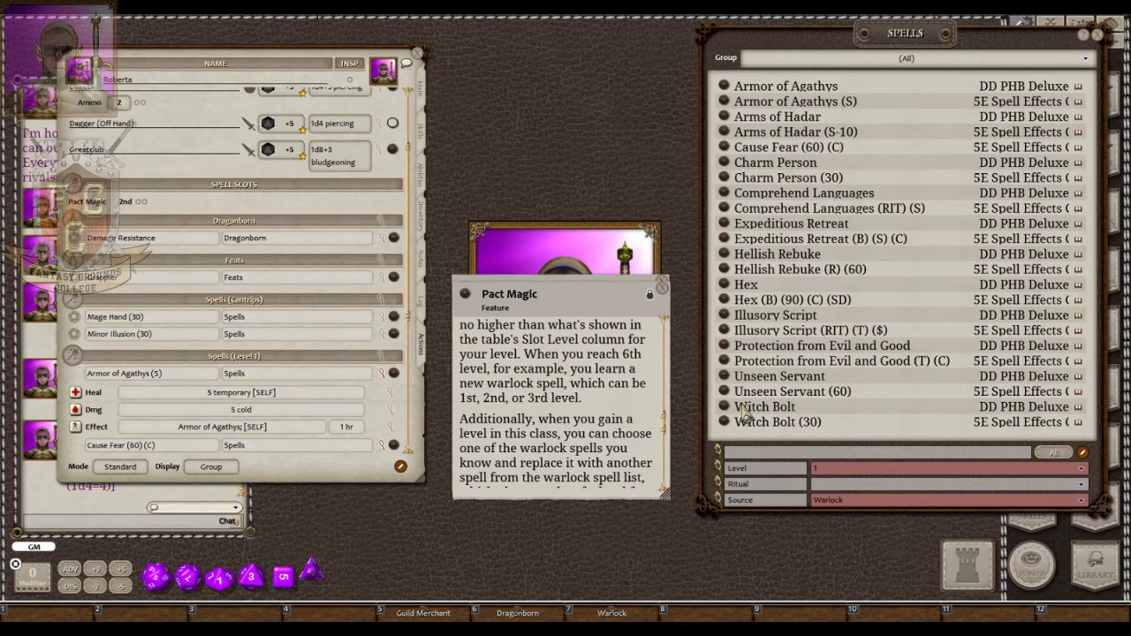
Browse the Warlock spell list filtered to level 2 and close the Pact Magic feature.
left_click(846, 470)
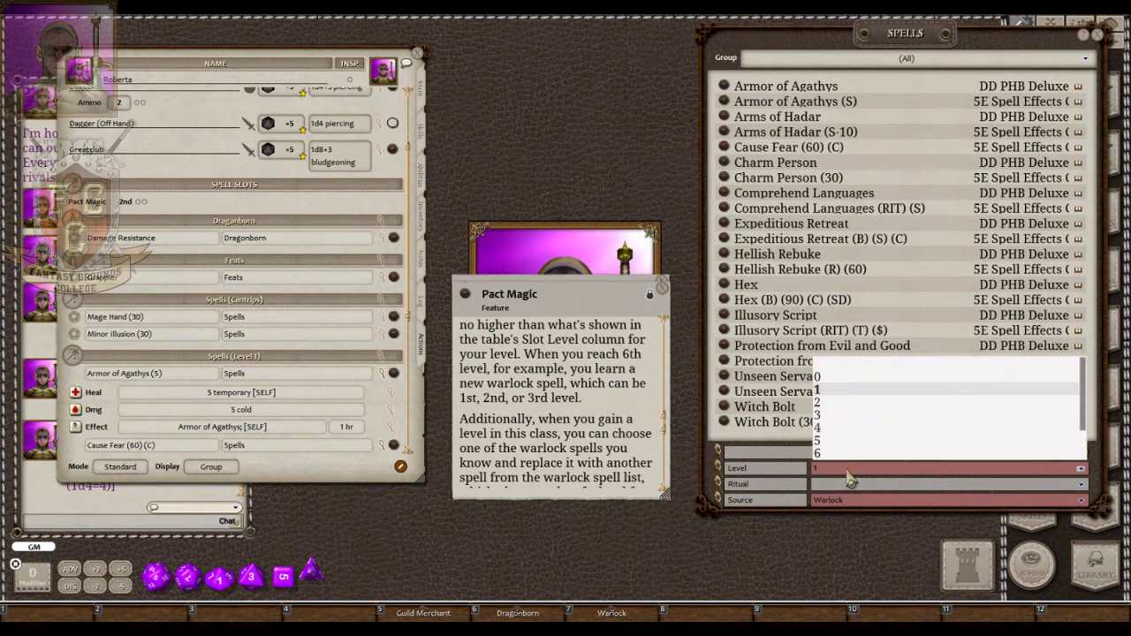
left_click(829, 403)
scroll(899, 278, "down", 3)
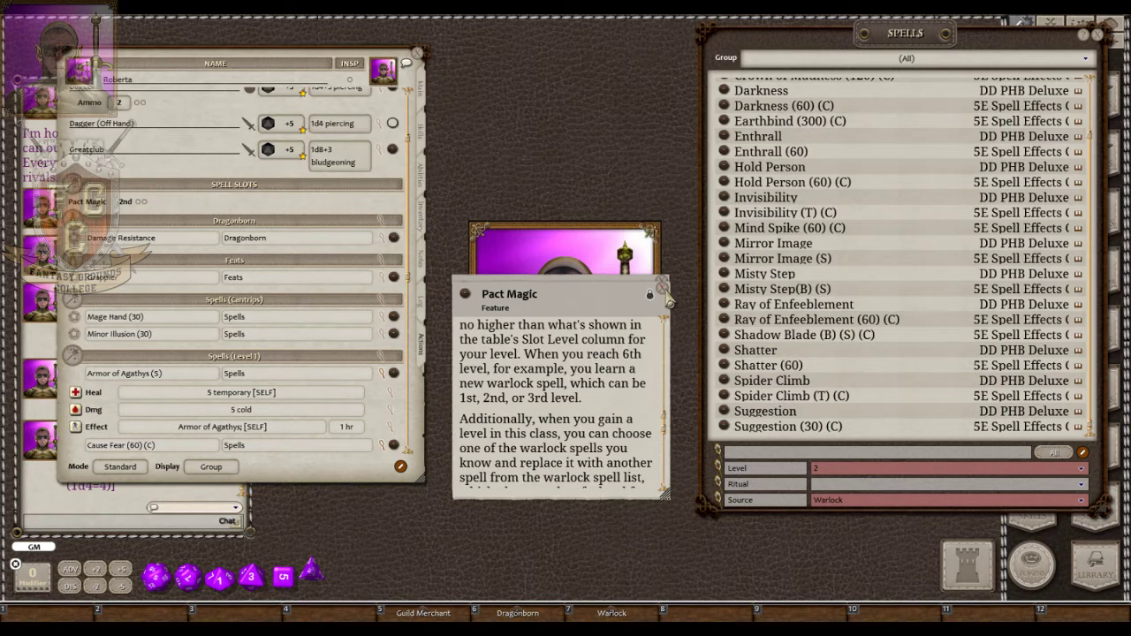
left_click(664, 294)
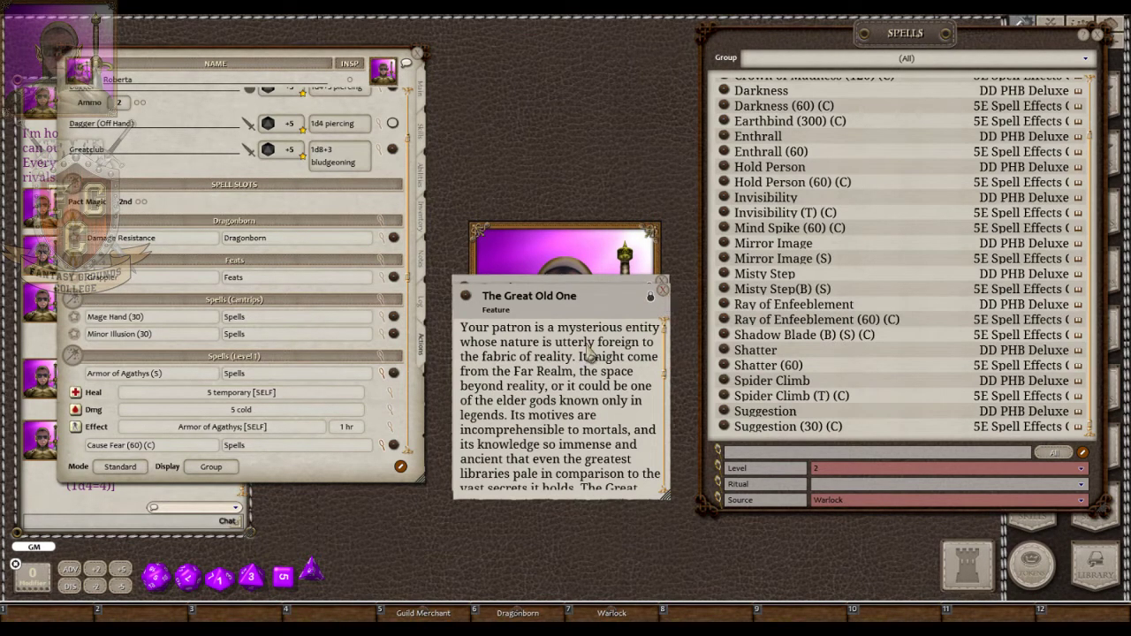
Read The Great Old One feature down to its list of features and close it.
scroll(579, 371, "down", 6)
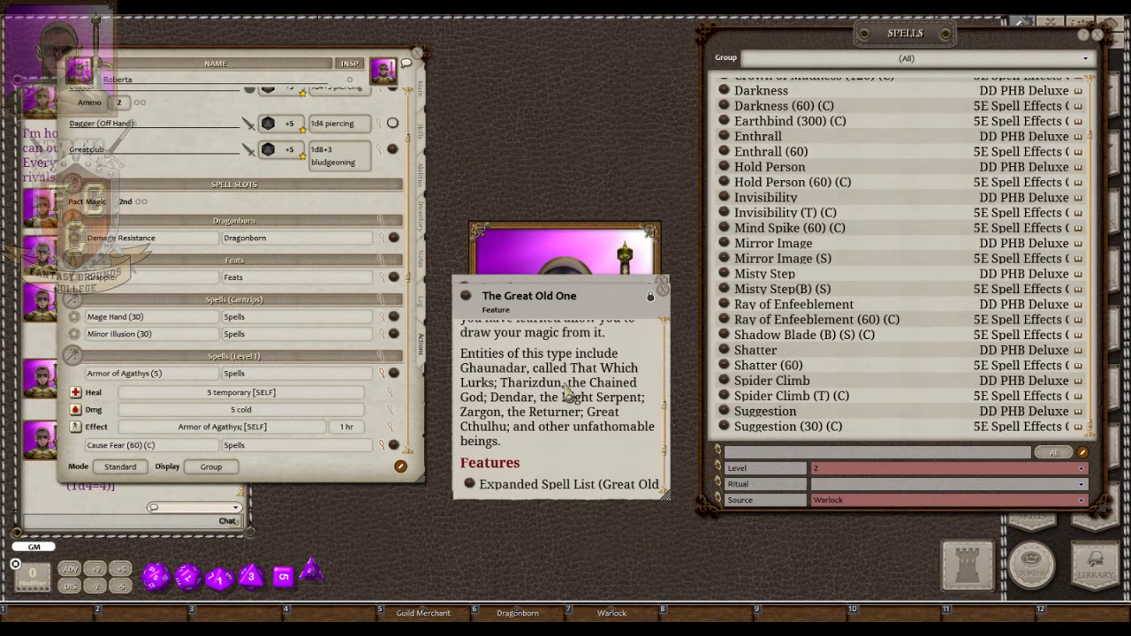
scroll(521, 375, "down", 1)
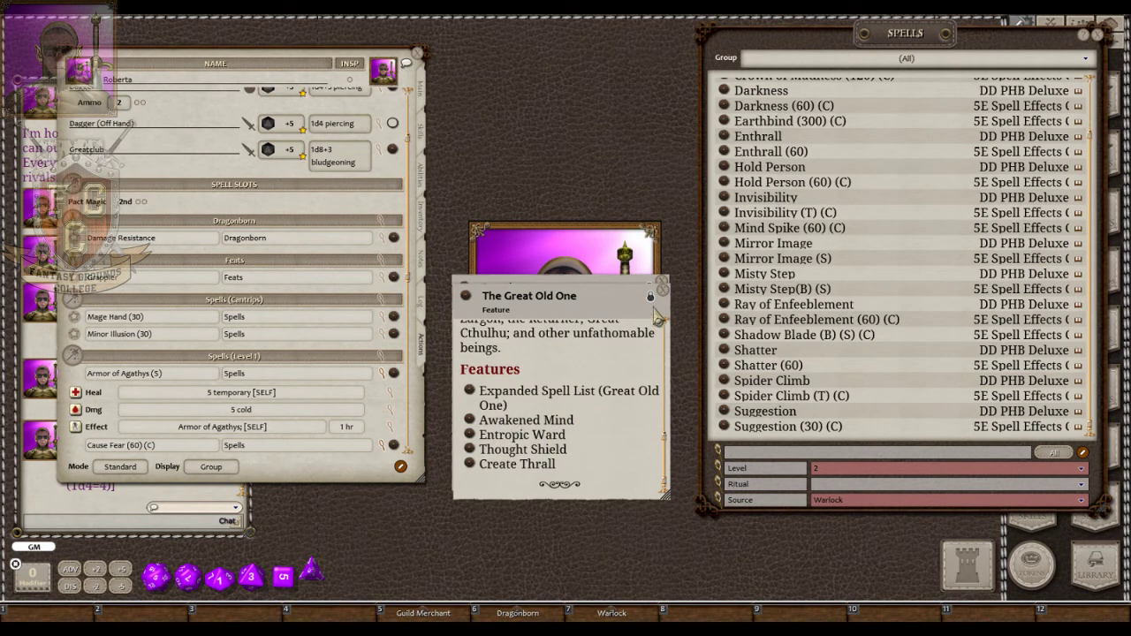
left_click(662, 293)
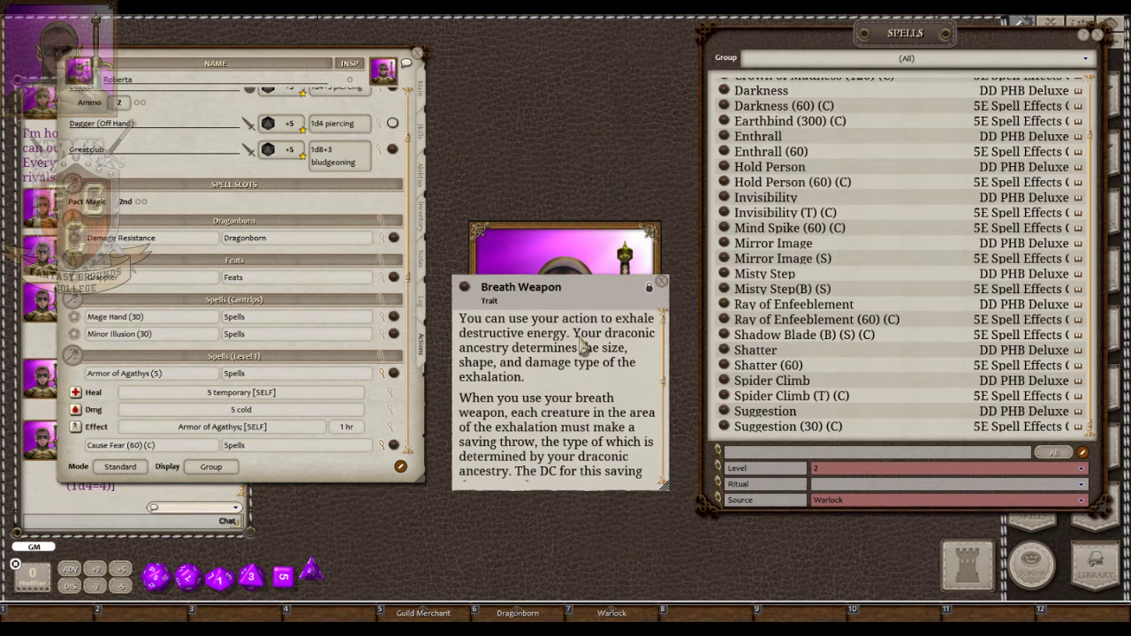
Clear the level and source filters from the spell list.
left_click(839, 475)
left_click(839, 368)
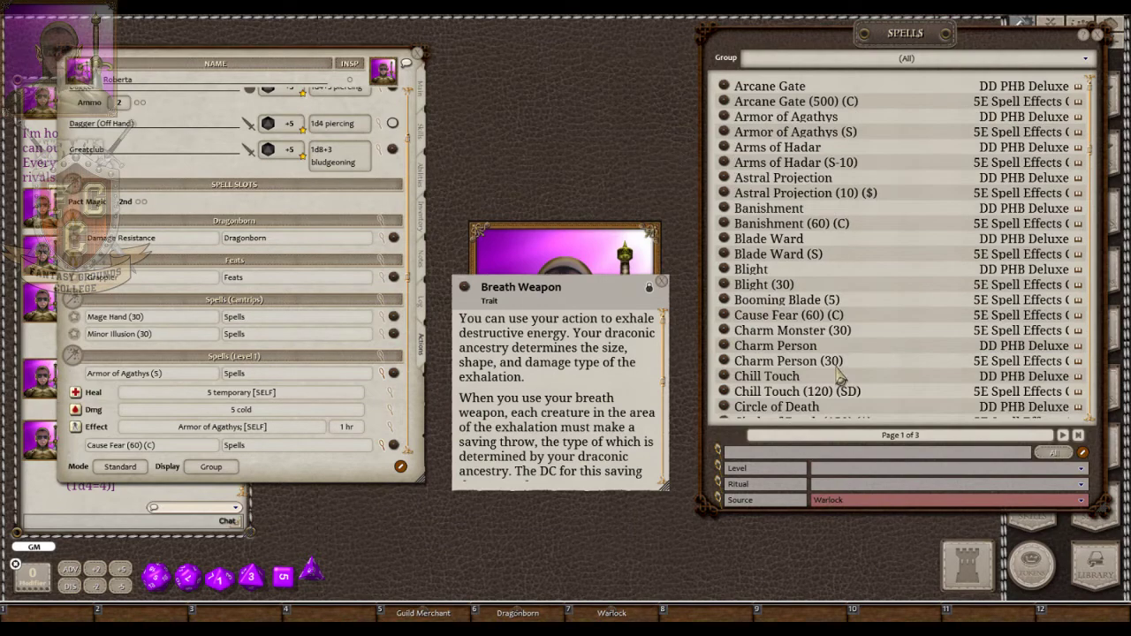
left_click(844, 501)
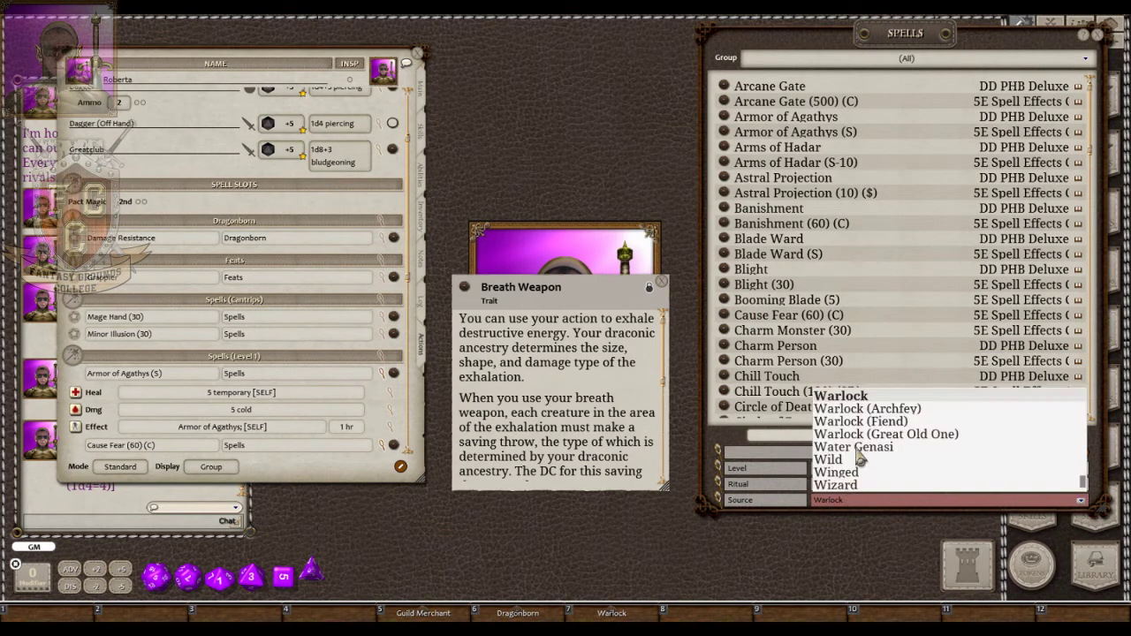
scroll(853, 452, "up", 3)
scroll(848, 449, "up", 15)
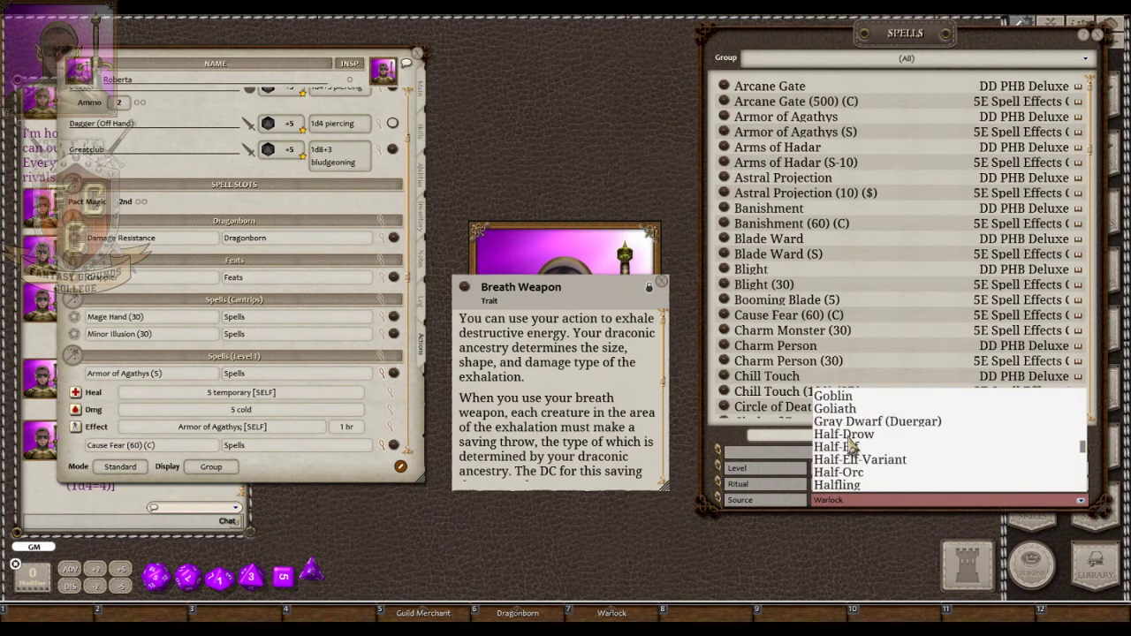
scroll(848, 433, "up", 10)
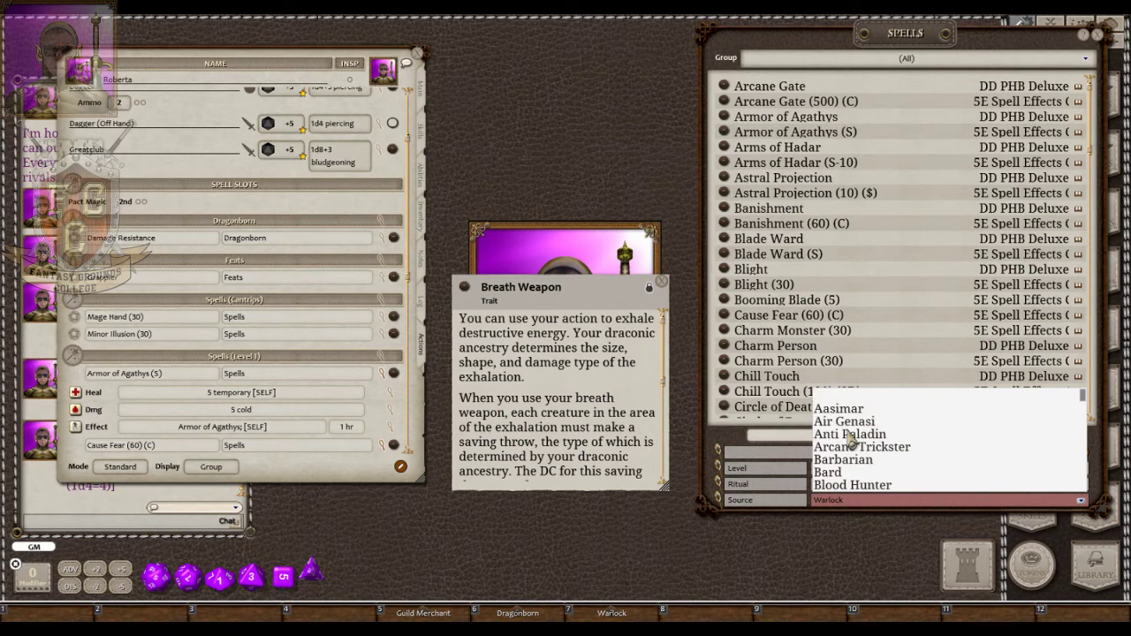
left_click(834, 403)
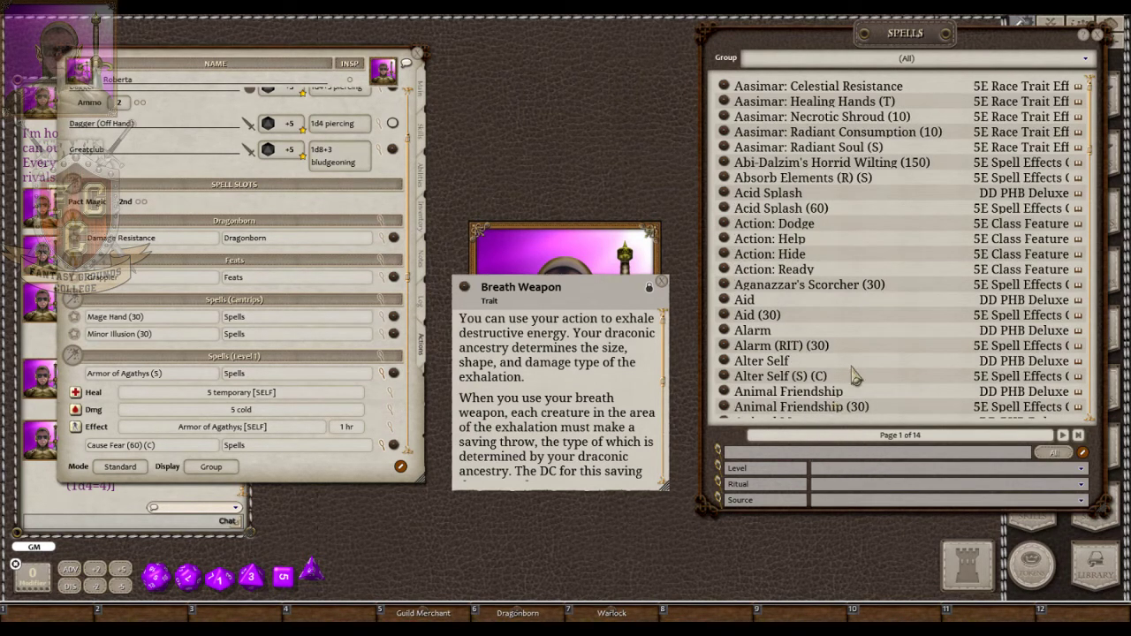
Show the 5E Race Trait Effects Coding spell group and add Dragonborn: Breath Weapon to the character's Dragonborn actions.
left_click(880, 60)
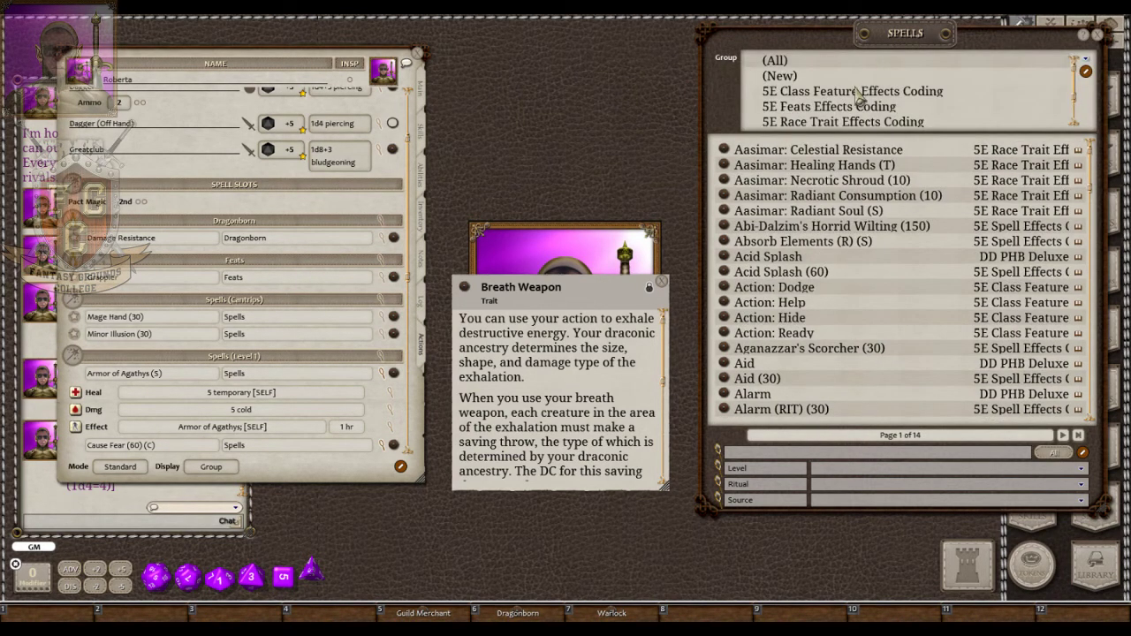
scroll(856, 104, "down", 1)
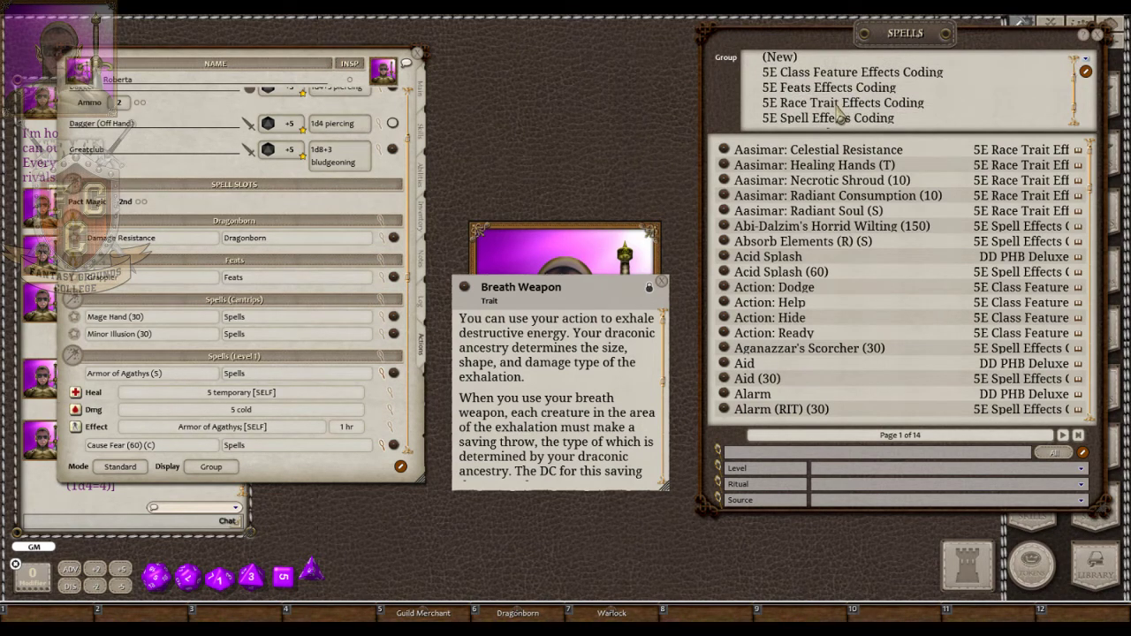
left_click(839, 103)
scroll(839, 113, "down", 2)
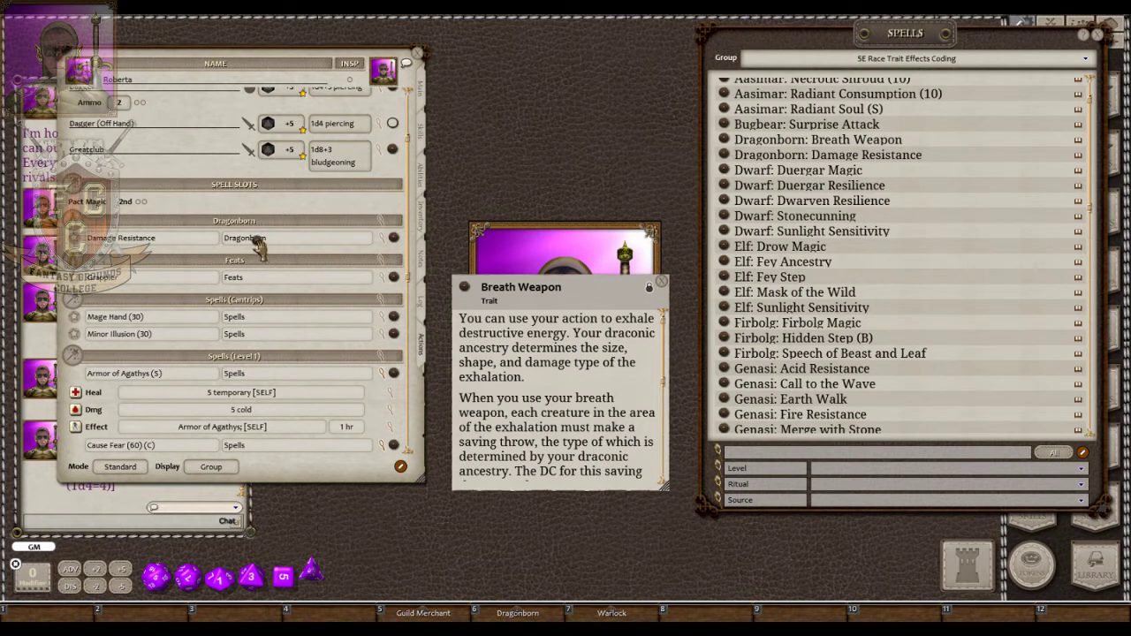
left_click_drag(255, 247, 256, 248)
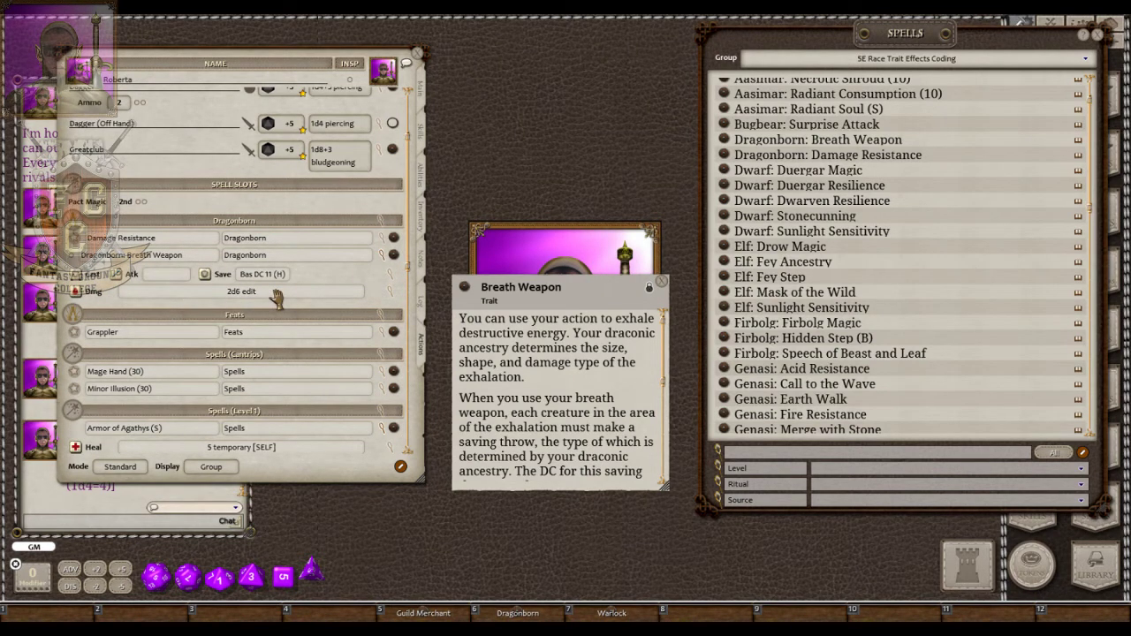
Set the Breath Weapon's damage type to acid and collapse its action details.
left_click(391, 299)
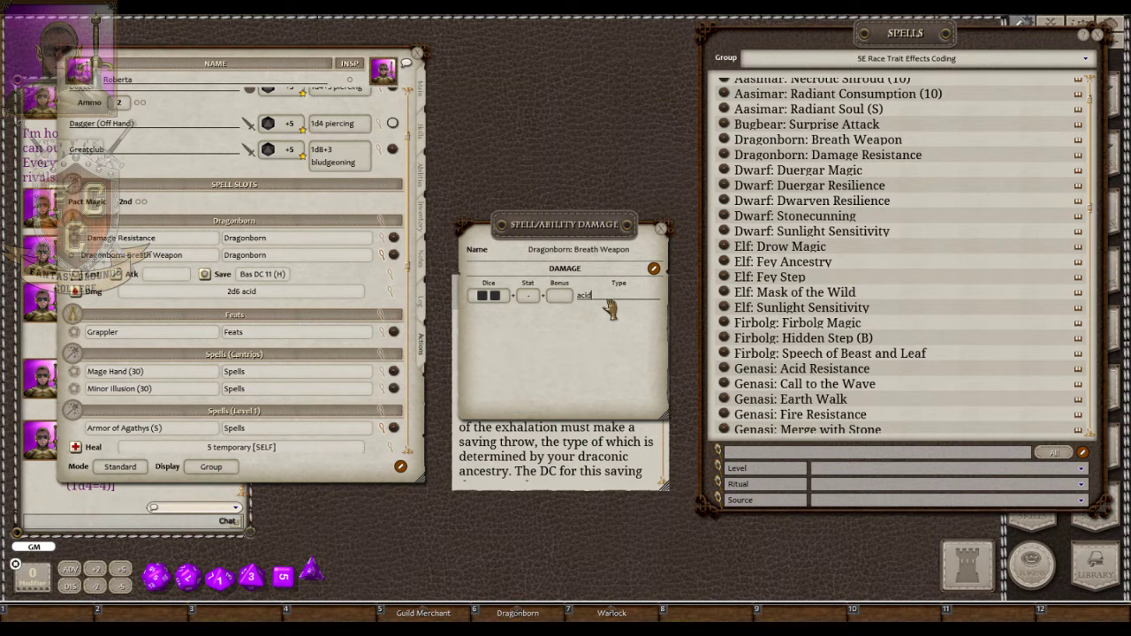
left_click(663, 231)
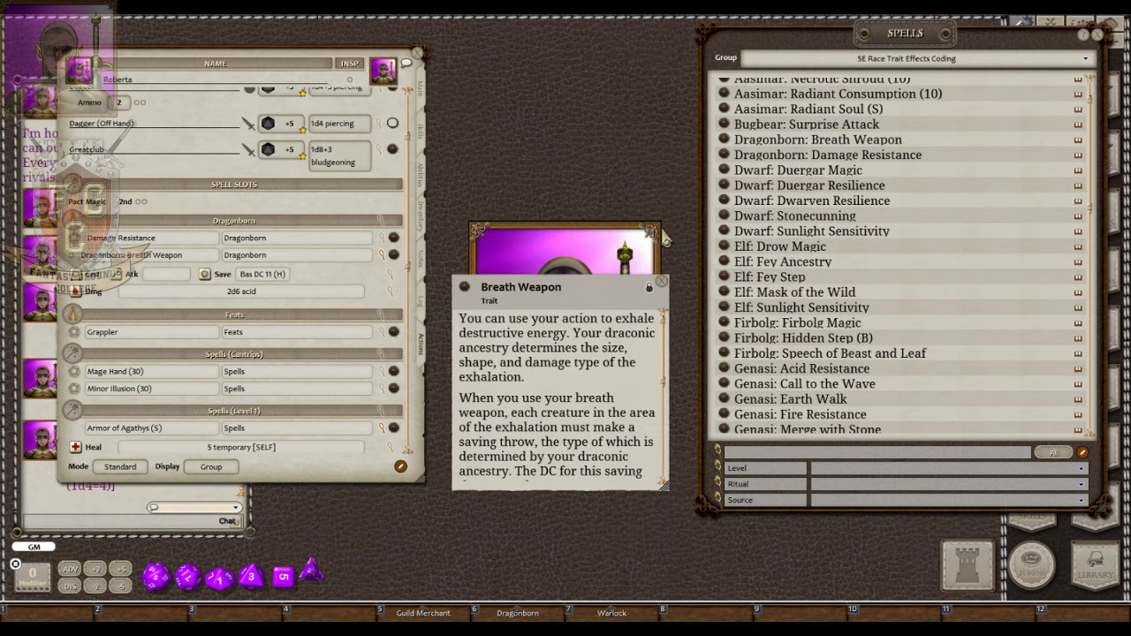
left_click(382, 255)
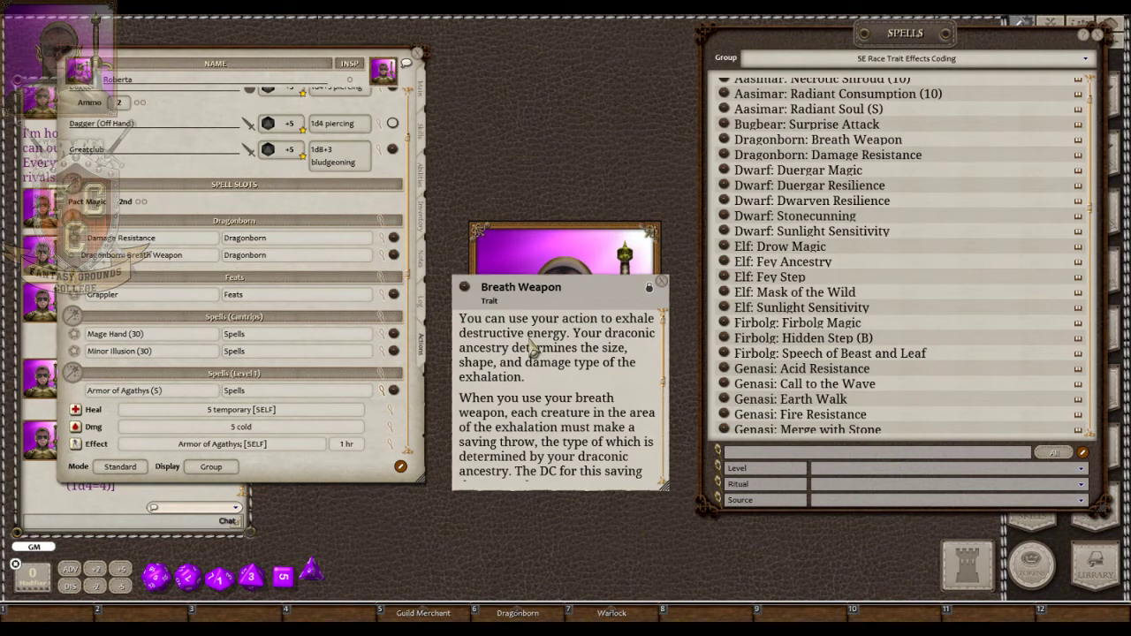
Check the rest of the Breath Weapon trait, and close both the trait and the spell list.
scroll(532, 348, "down", 3)
left_click(661, 281)
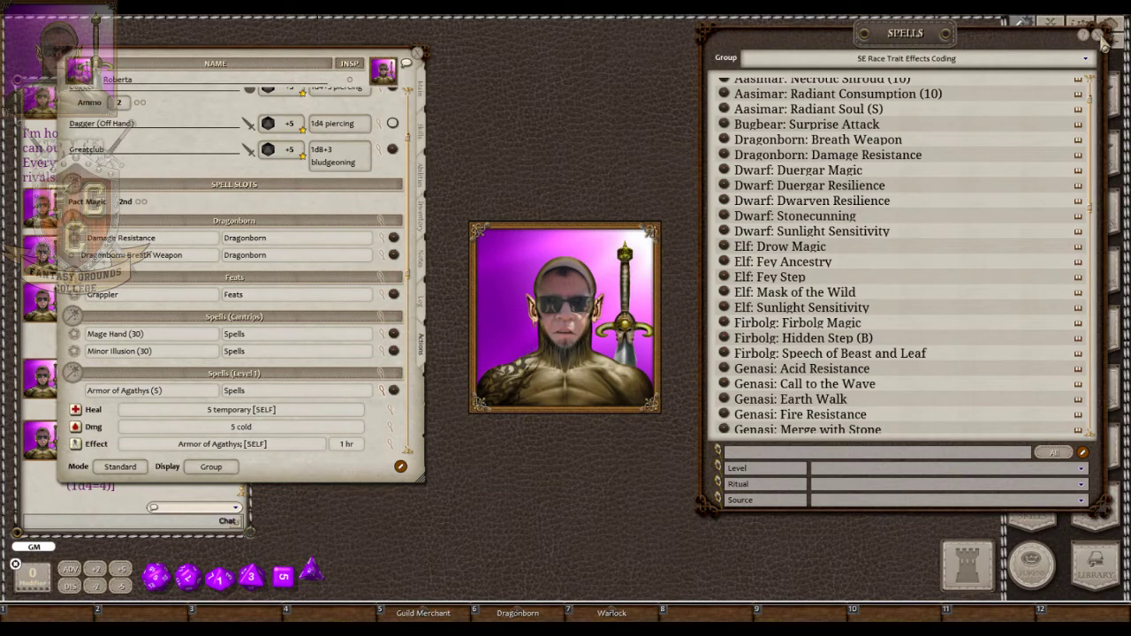
left_click(1097, 35)
Move the character sheet to the middle of the tabletop and show its main page with class, abilities and hit points.
left_click_drag(287, 64, 653, 81)
scroll(633, 325, "up", 3)
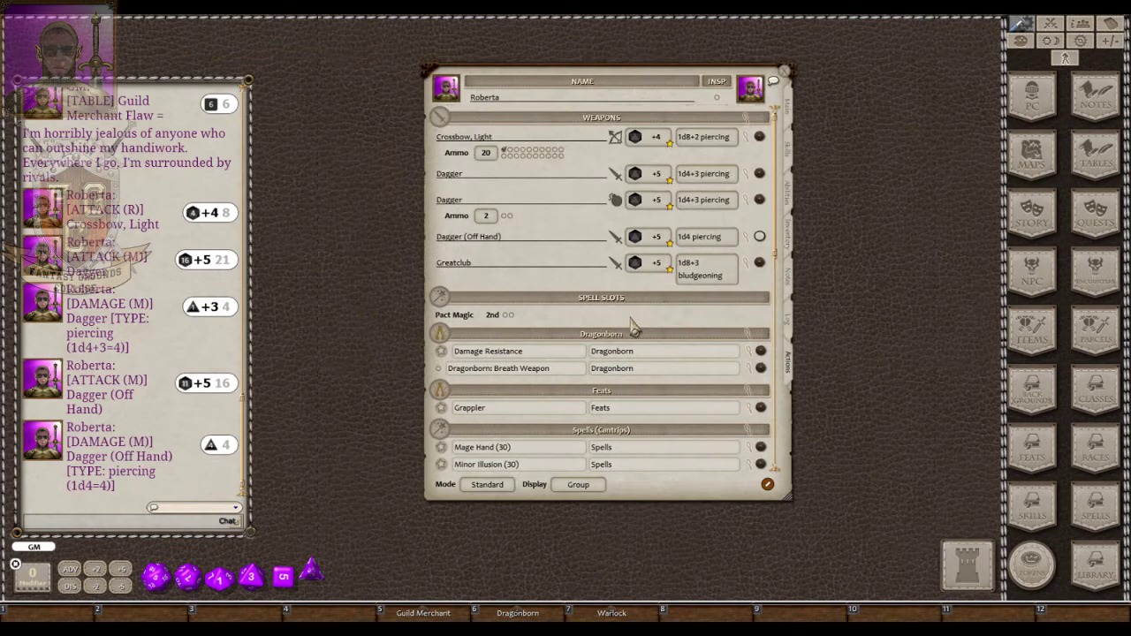
left_click(788, 107)
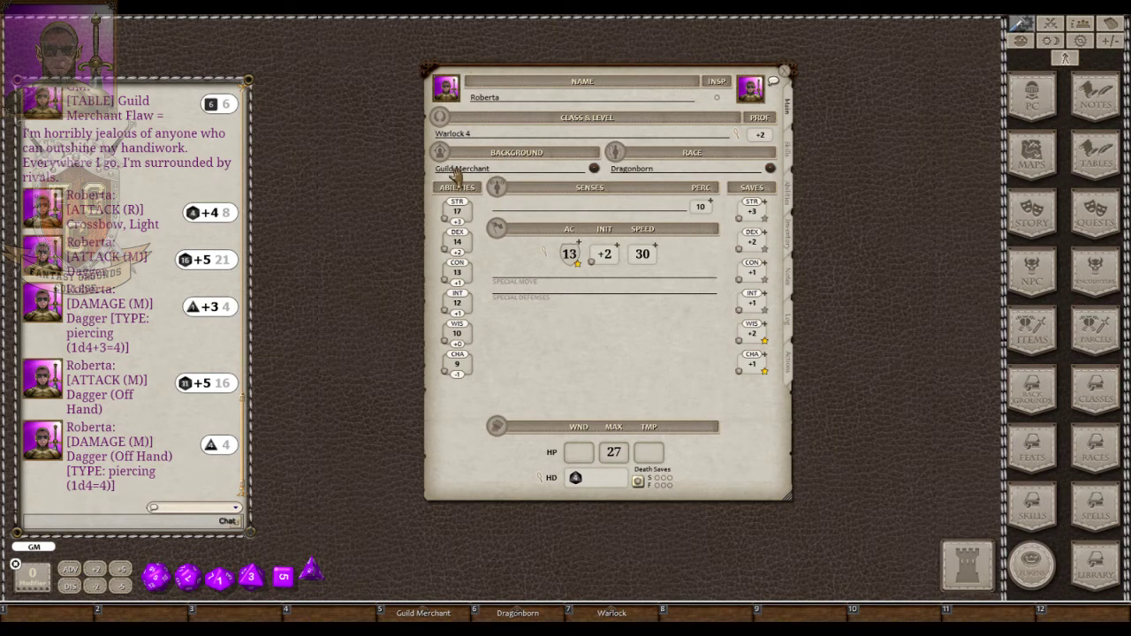
Check how the character's initiative, speed and armor class are calculated, and close the combat calculation.
left_click(547, 258)
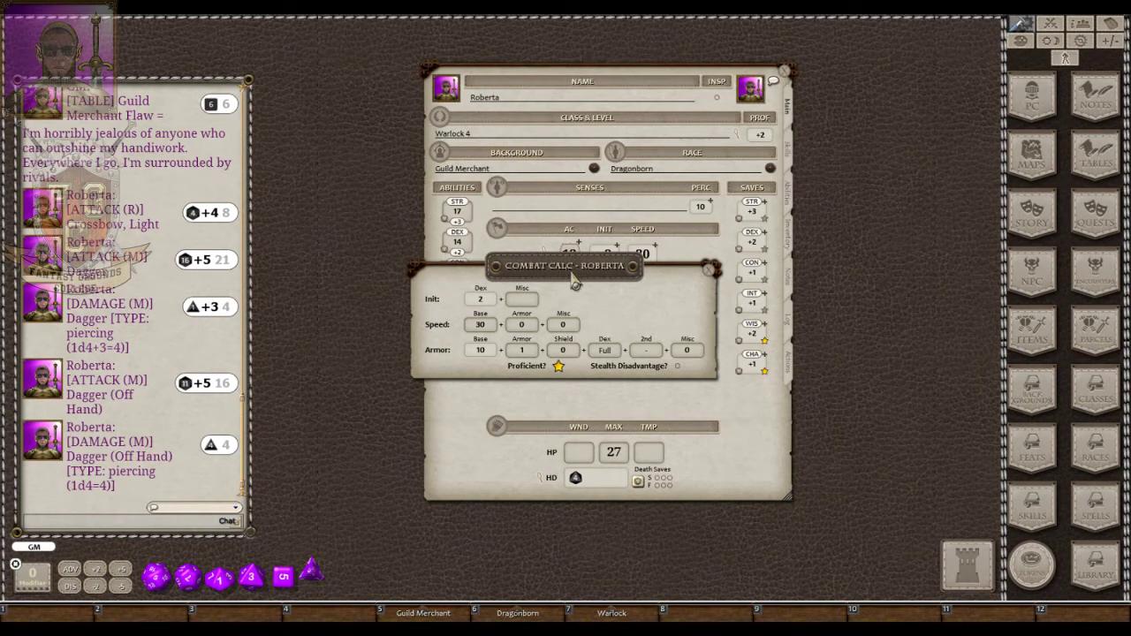
left_click_drag(575, 281, 573, 291)
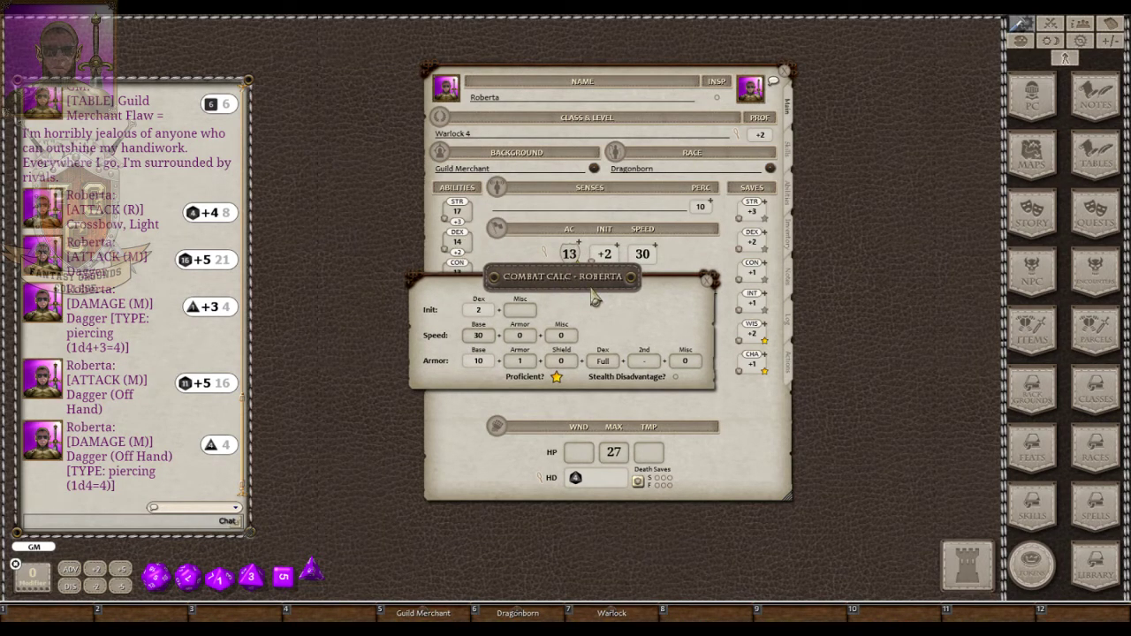
left_click(707, 281)
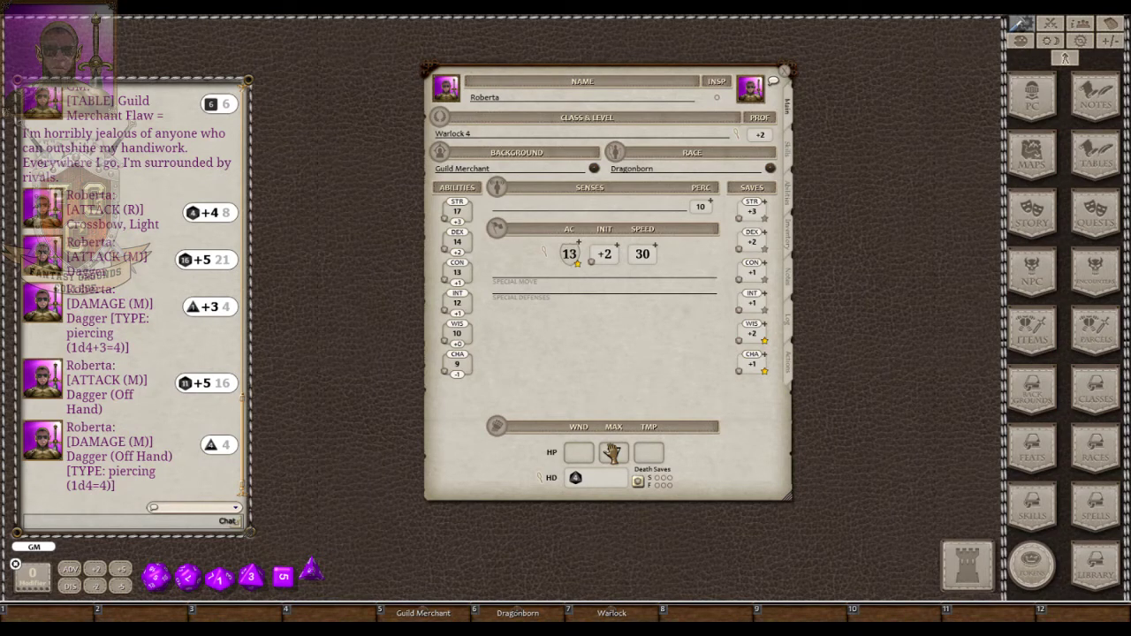
left_click_drag(613, 452, 610, 455)
Review the character sheet's skills, abilities, inventory, notes and log pages in turn.
left_click(790, 159)
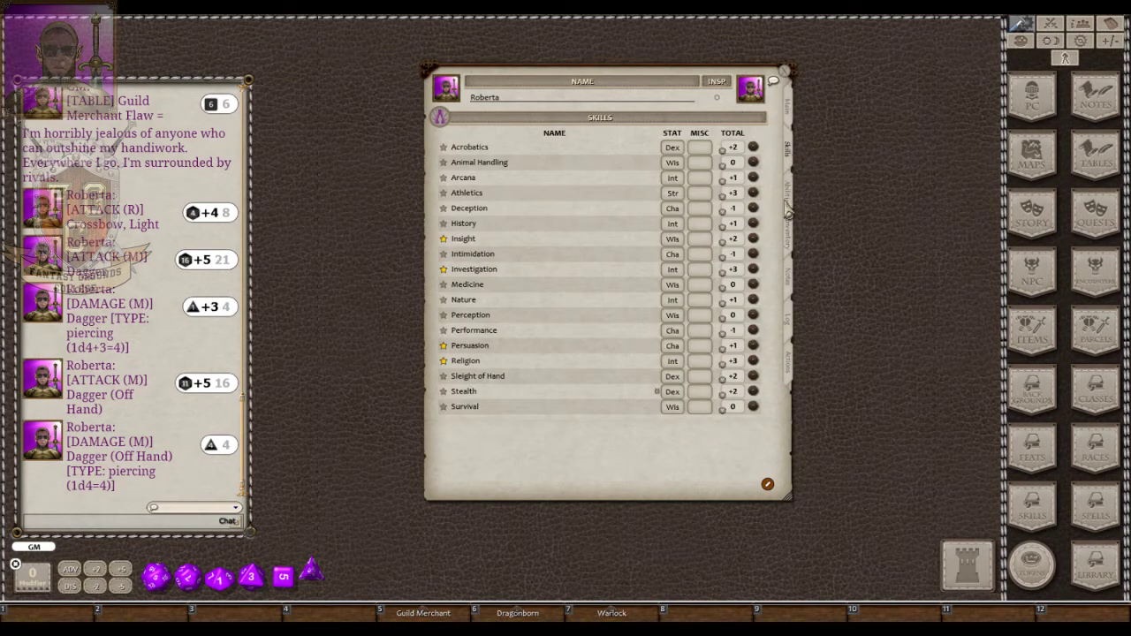
left_click(792, 204)
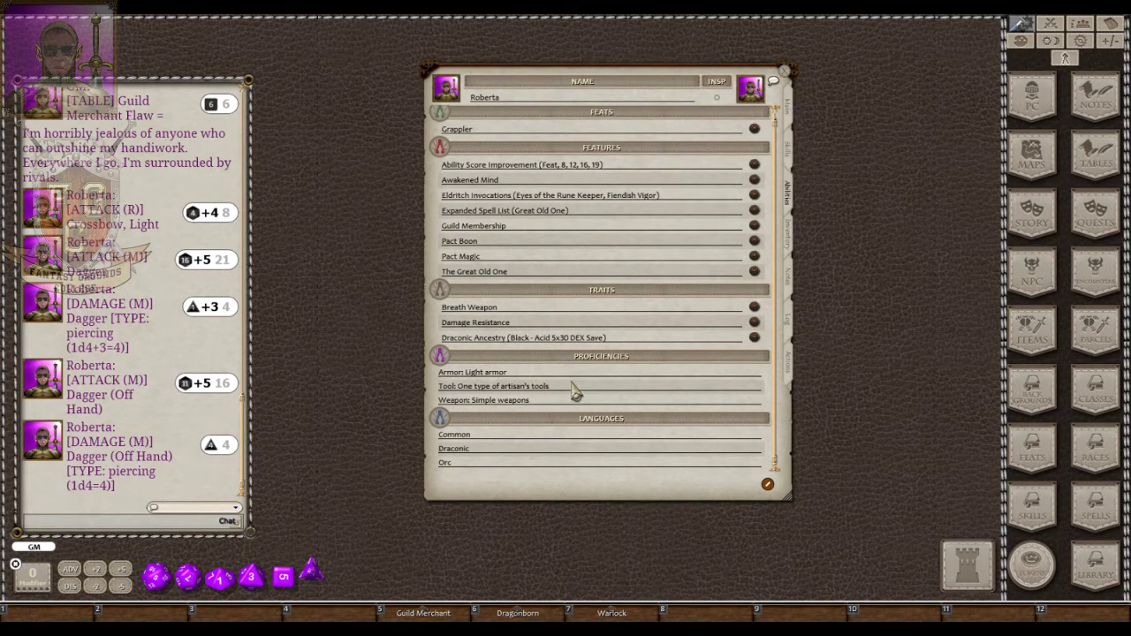
left_click(792, 248)
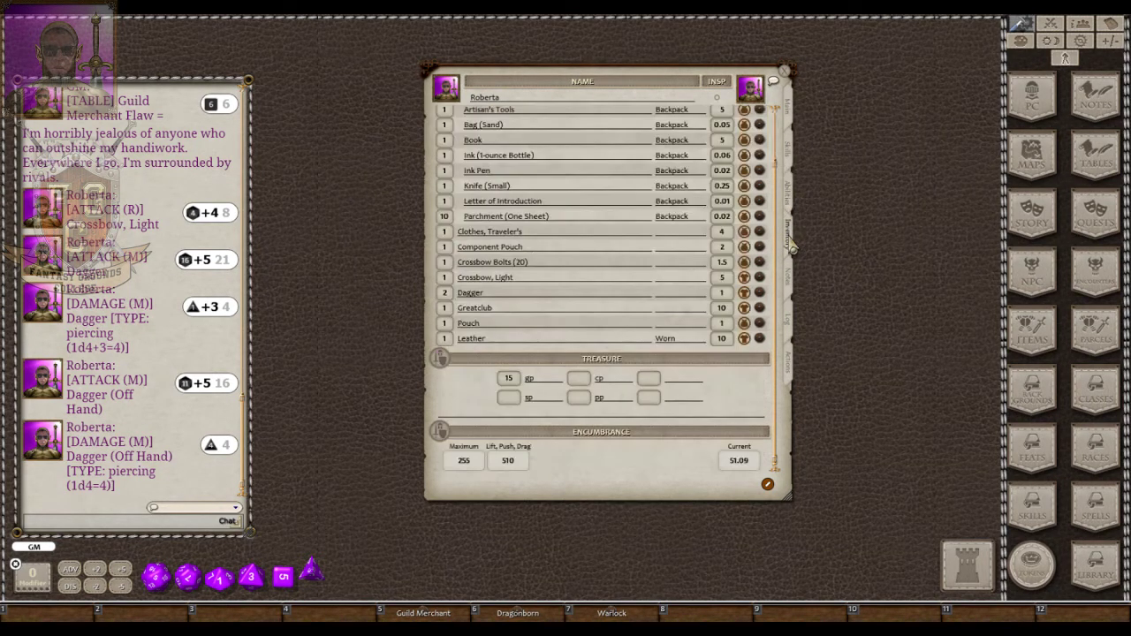
scroll(708, 243, "down", 2)
left_click(791, 281)
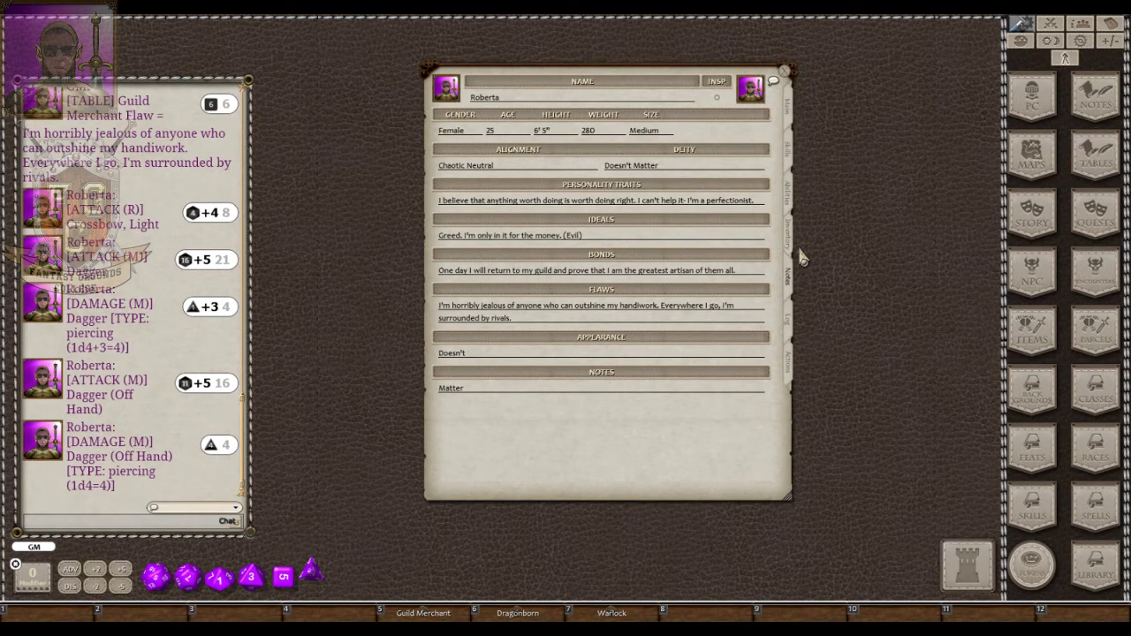
left_click(792, 326)
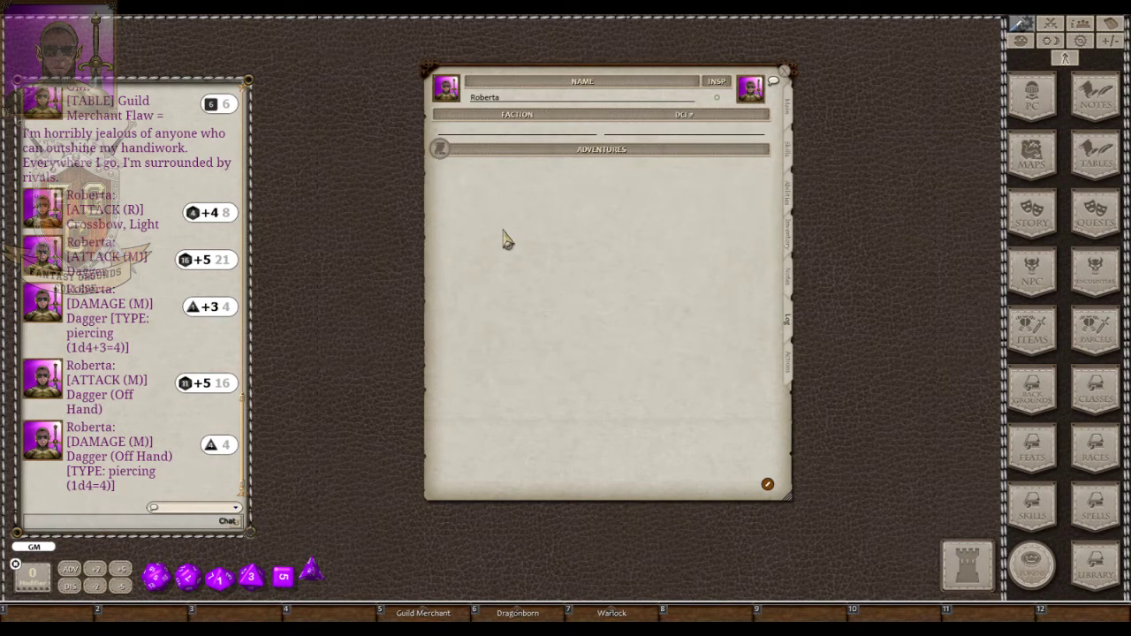
Review the character's actions from the weapons and spell slots through the traits, feats, cantrips and leveled spells.
left_click(788, 360)
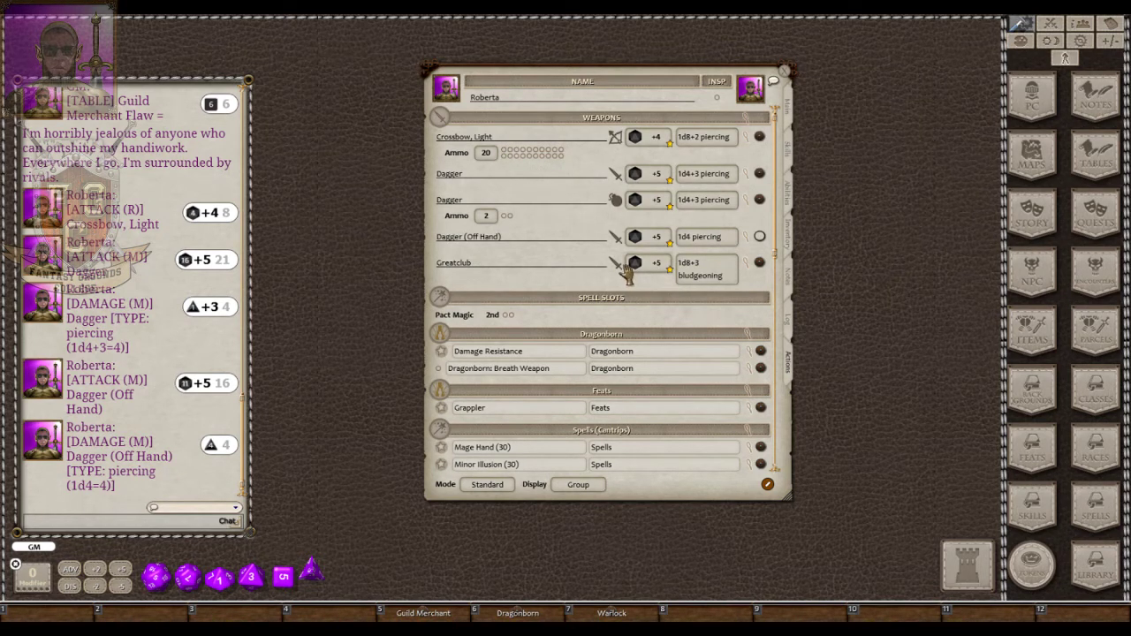
scroll(626, 275, "down", 1)
scroll(626, 275, "down", 6)
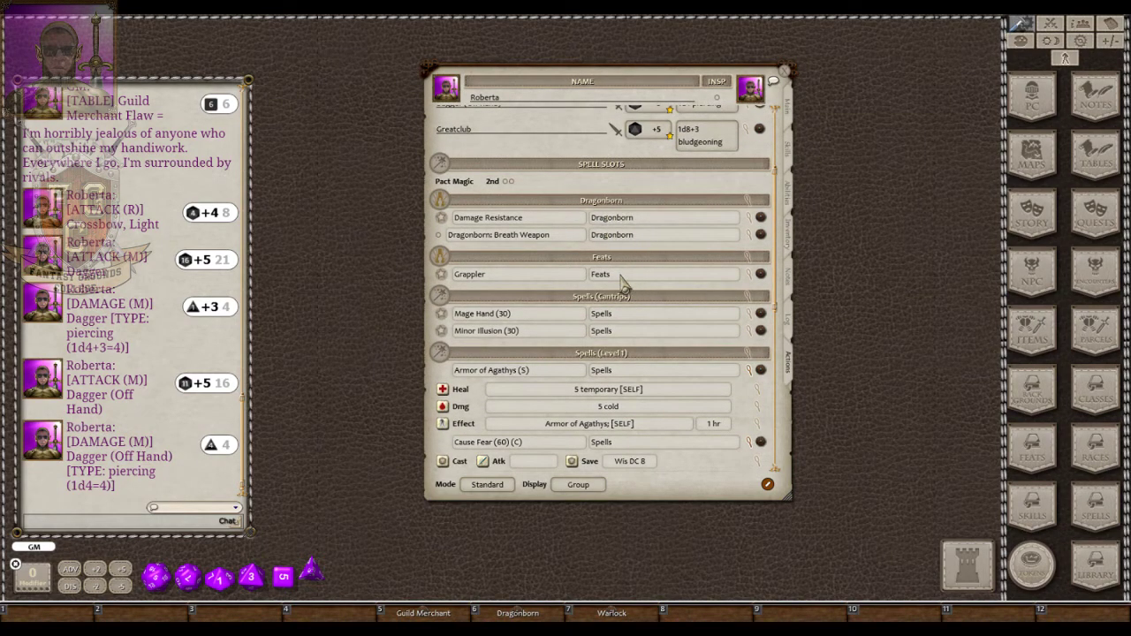
scroll(651, 323, "down", 1)
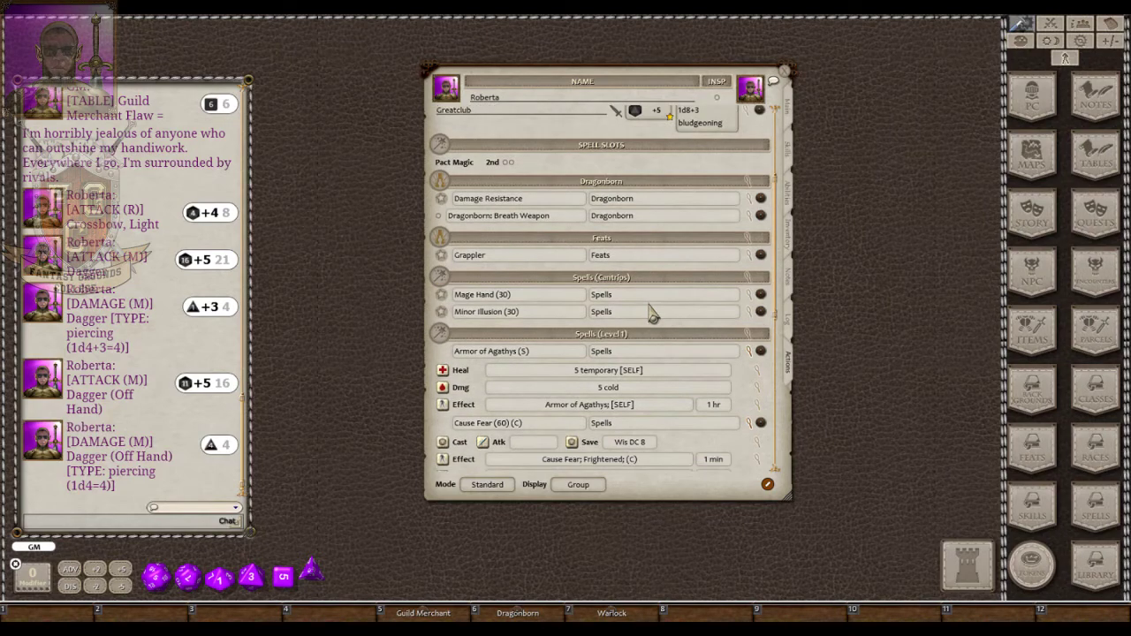
scroll(651, 311, "down", 8)
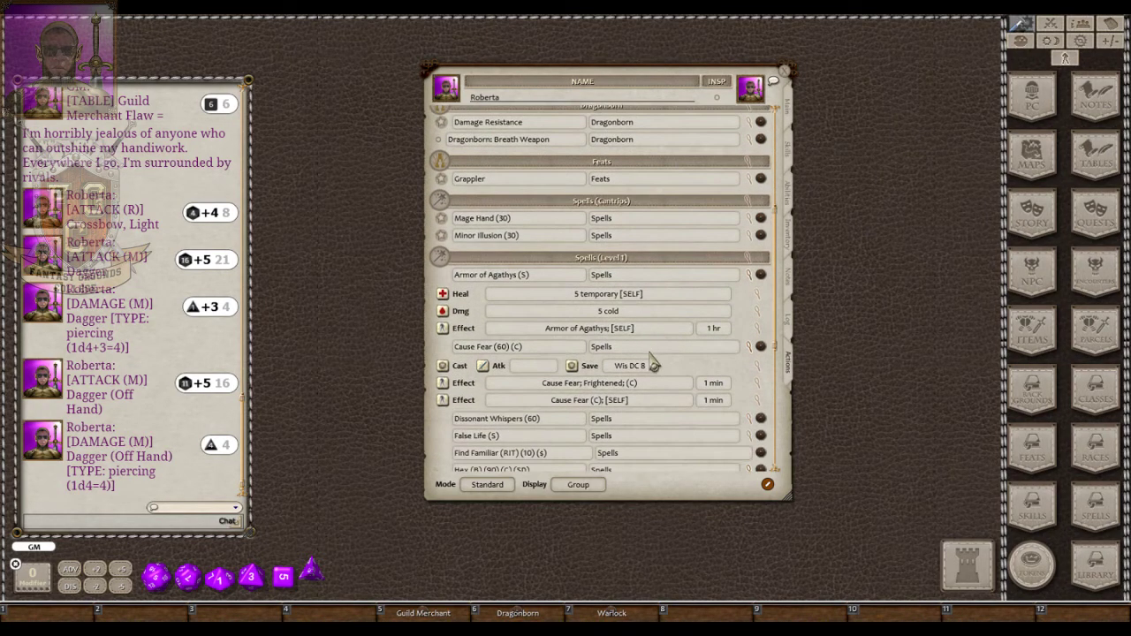
scroll(656, 355, "down", 10)
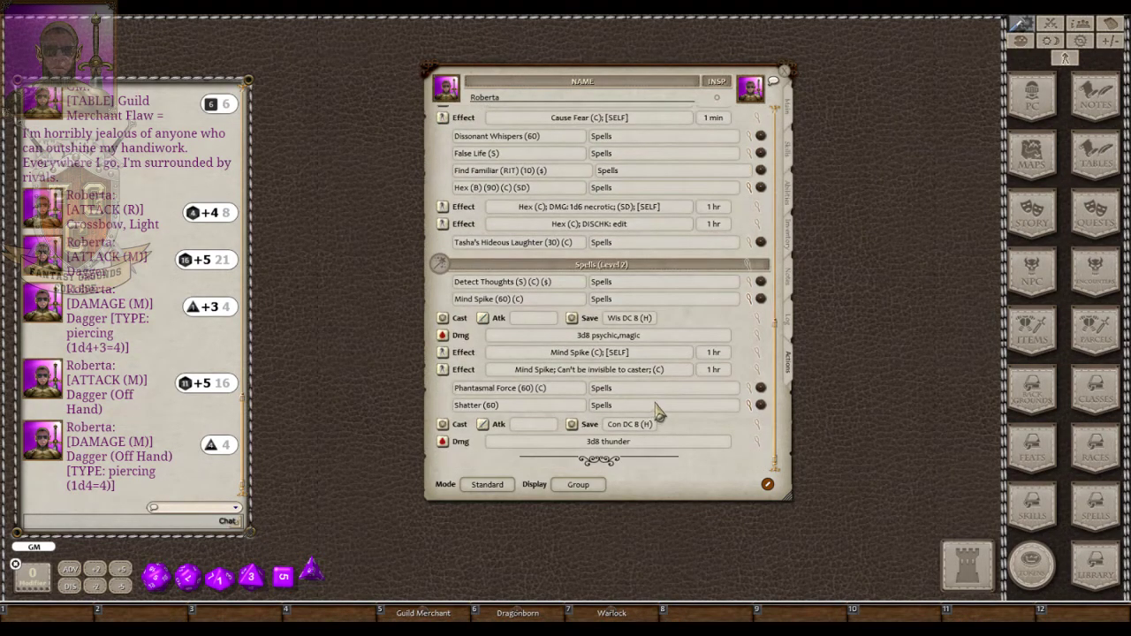
Collapse the action details of Mind Spike, Hex, Cause Fear, Armor of Agathys and Shatter.
left_click_drag(671, 80, 572, 78)
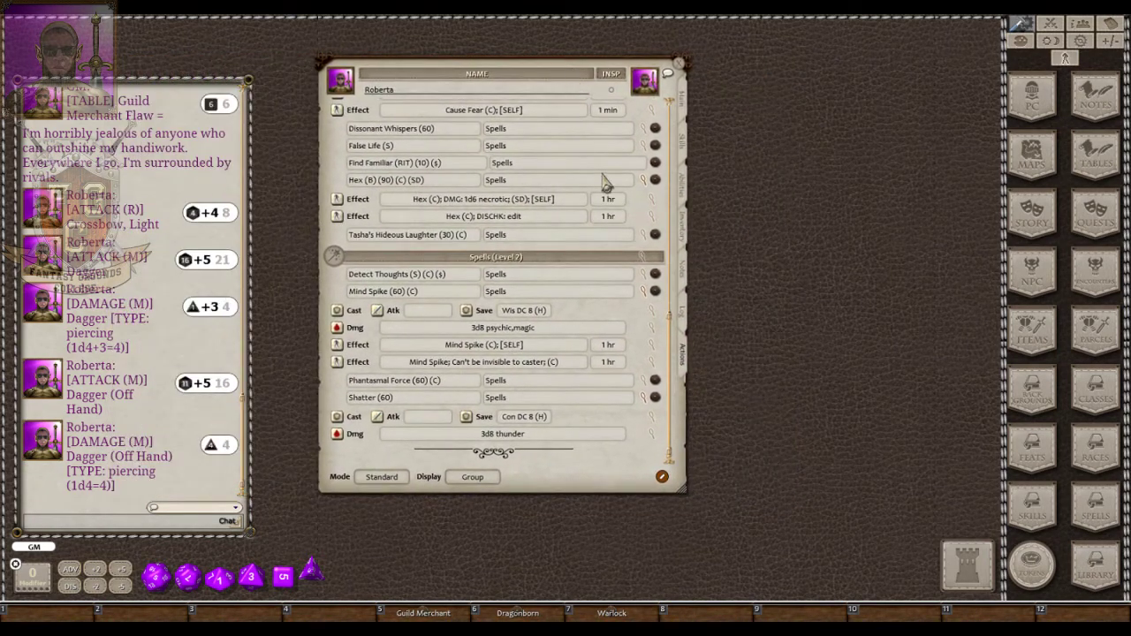
scroll(646, 303, "up", 2)
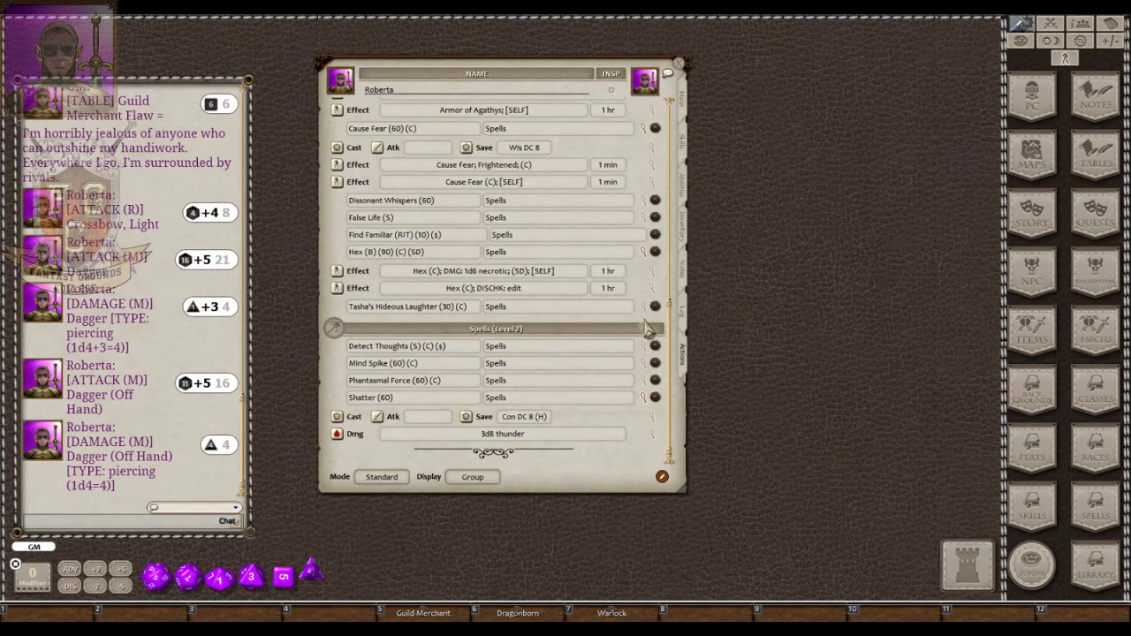
left_click(647, 254)
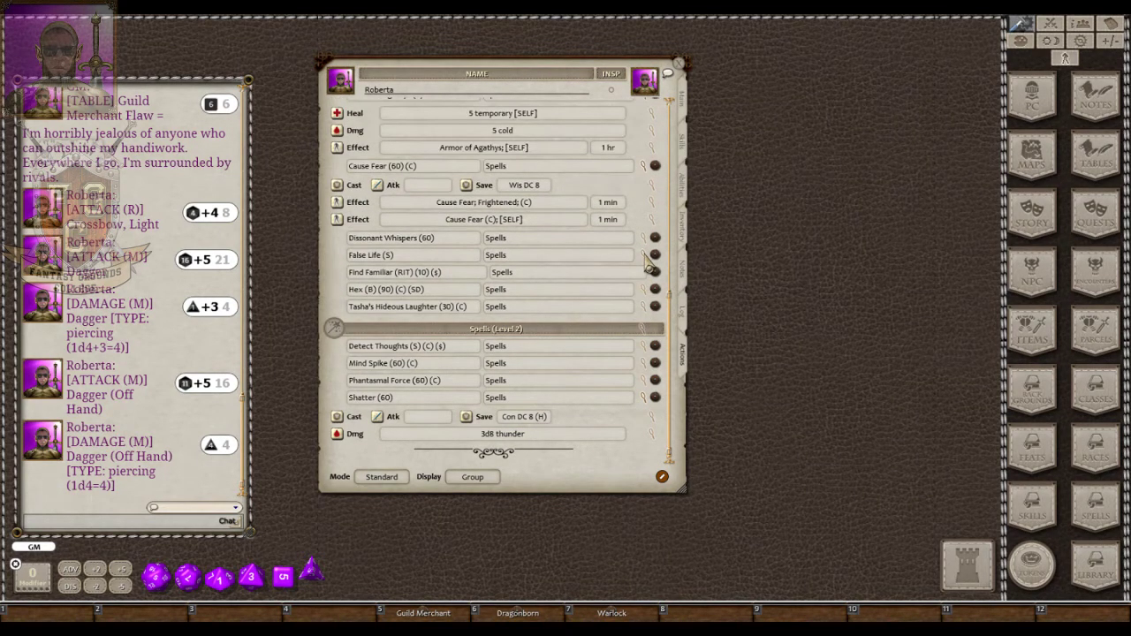
left_click(644, 167)
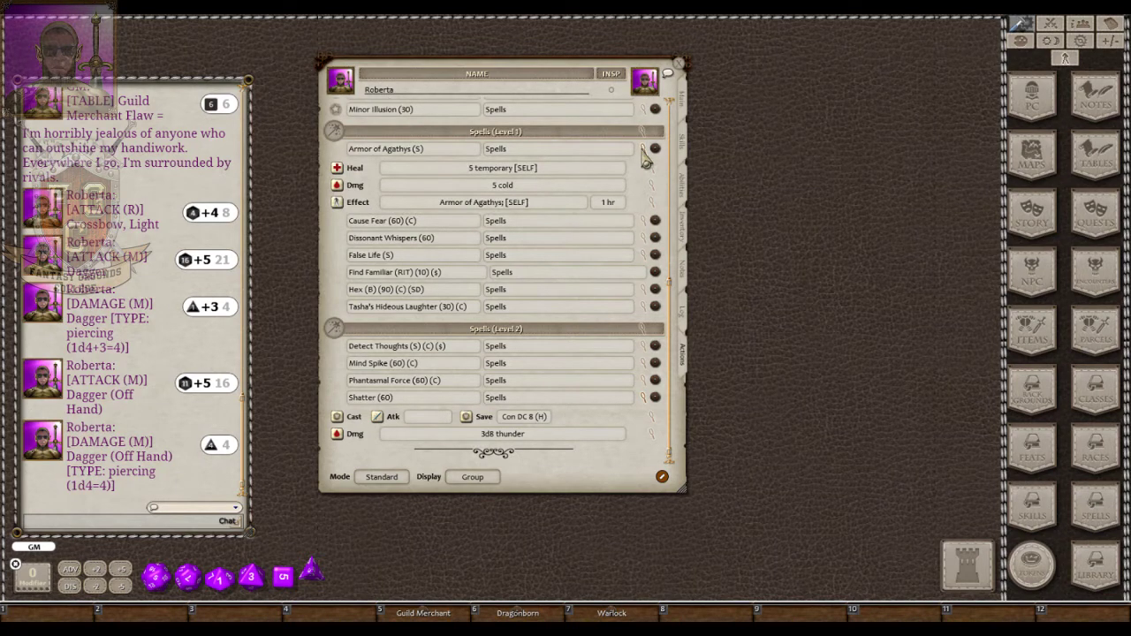
left_click(643, 150)
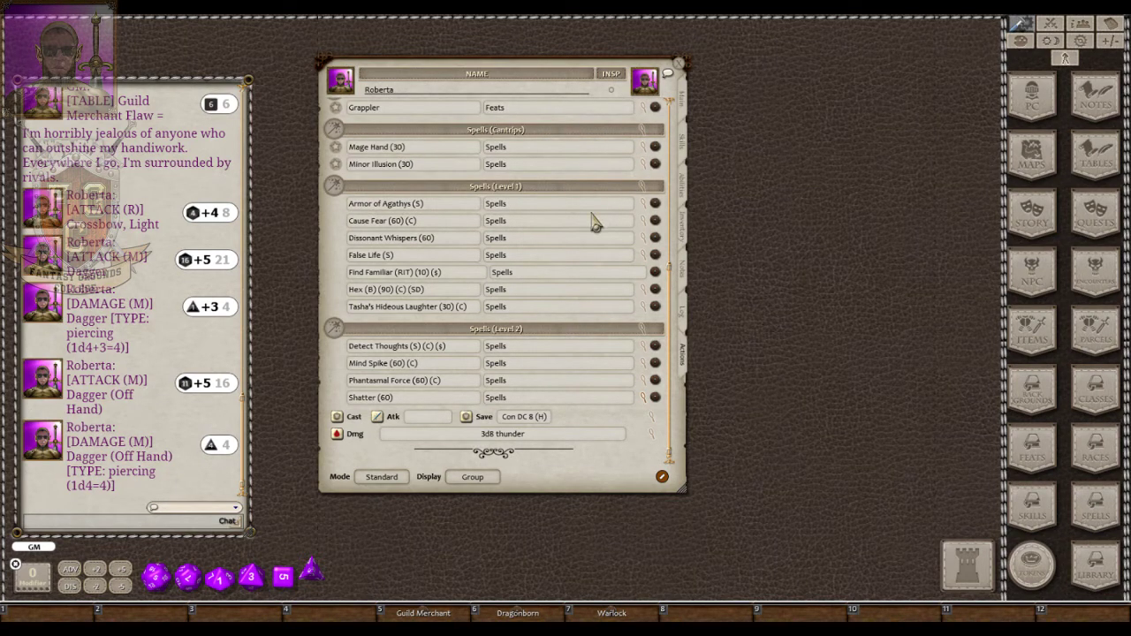
left_click(644, 402)
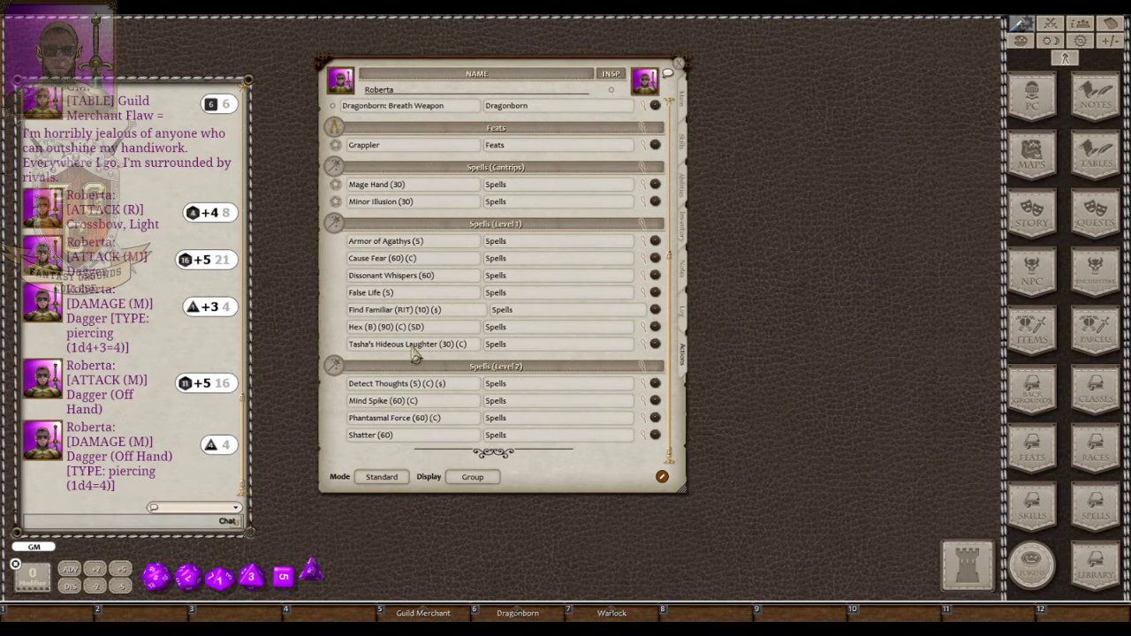
Expand Hex's effects, read the spell title symbol key in the 5E Spell Effects instructions story, and close the story.
left_click(645, 331)
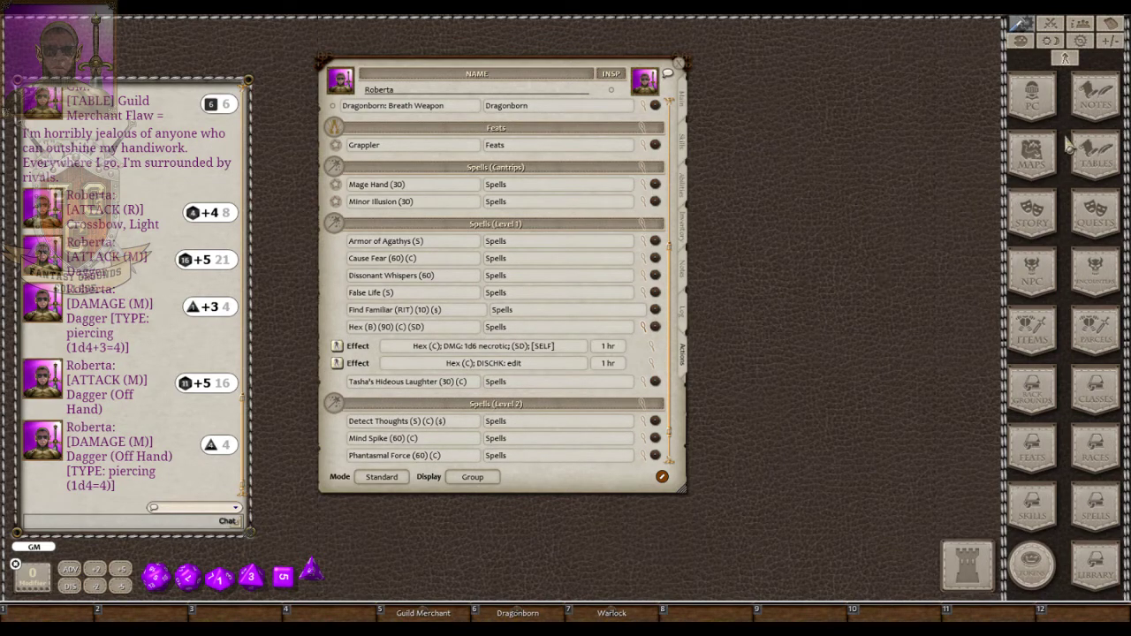
left_click(1034, 221)
left_click_drag(624, 47, 839, 53)
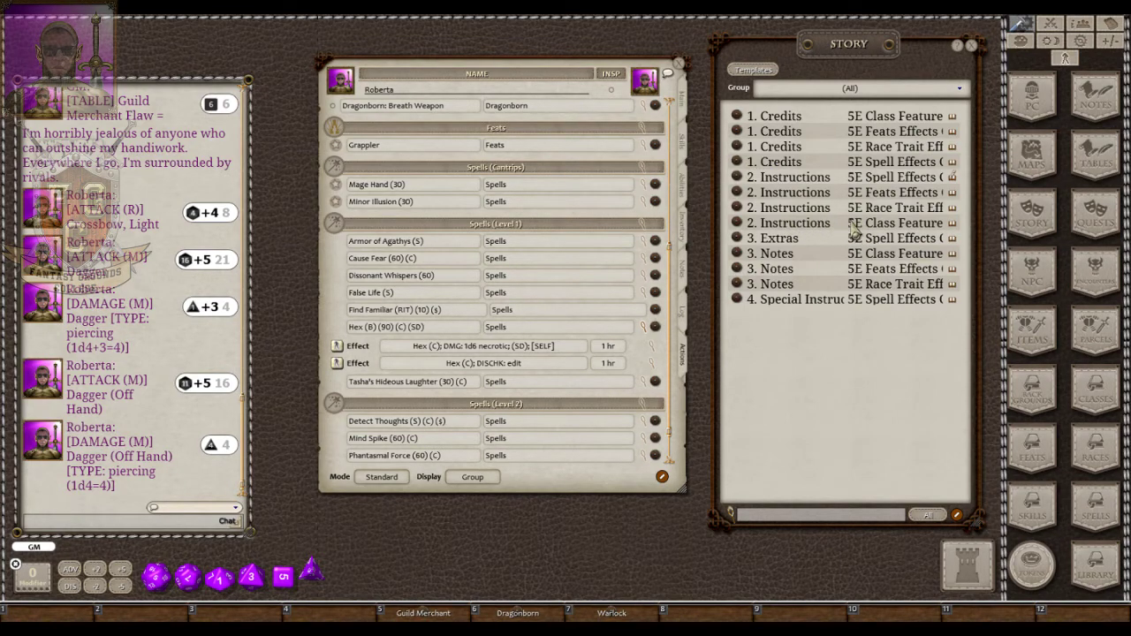
left_click(736, 176)
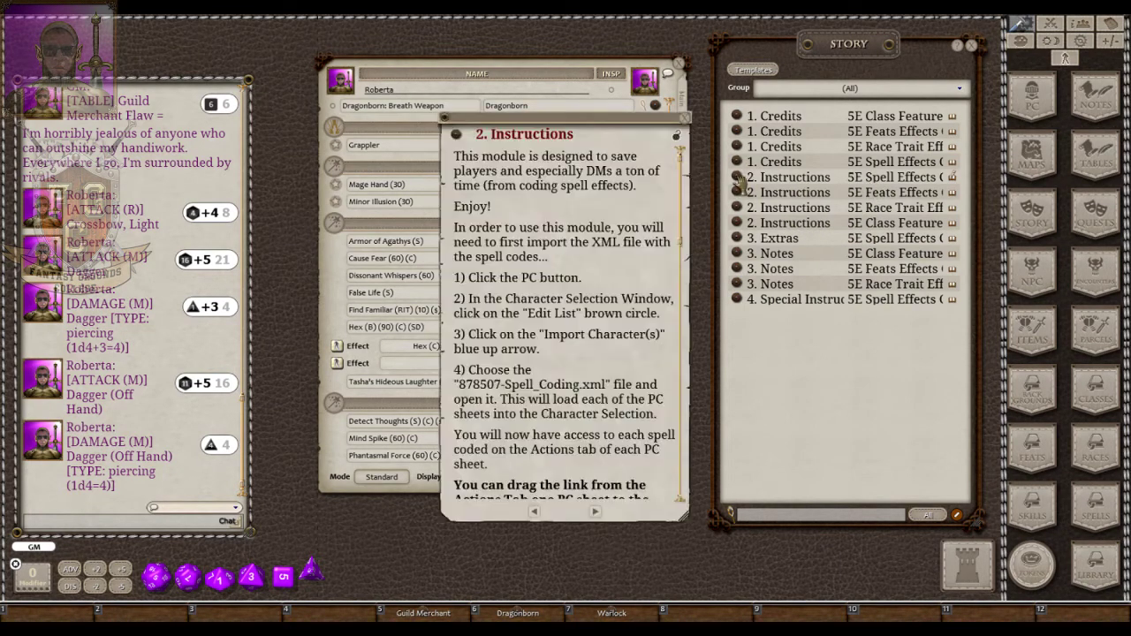
scroll(557, 223, "down", 1)
scroll(557, 228, "down", 10)
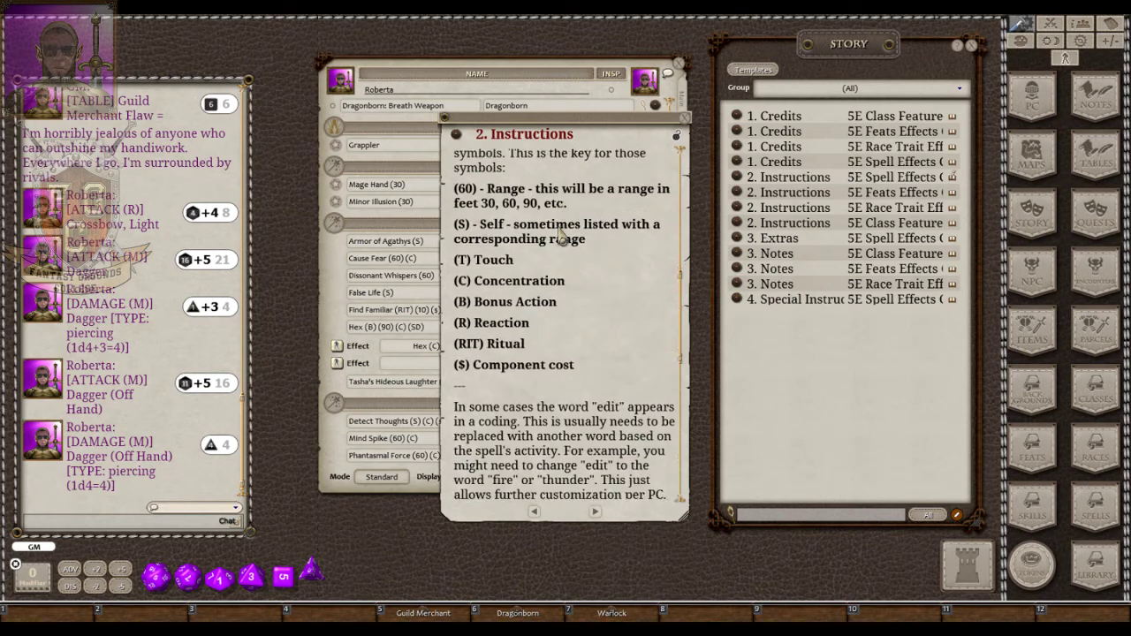
scroll(587, 254, "up", 2)
scroll(576, 212, "up", 3)
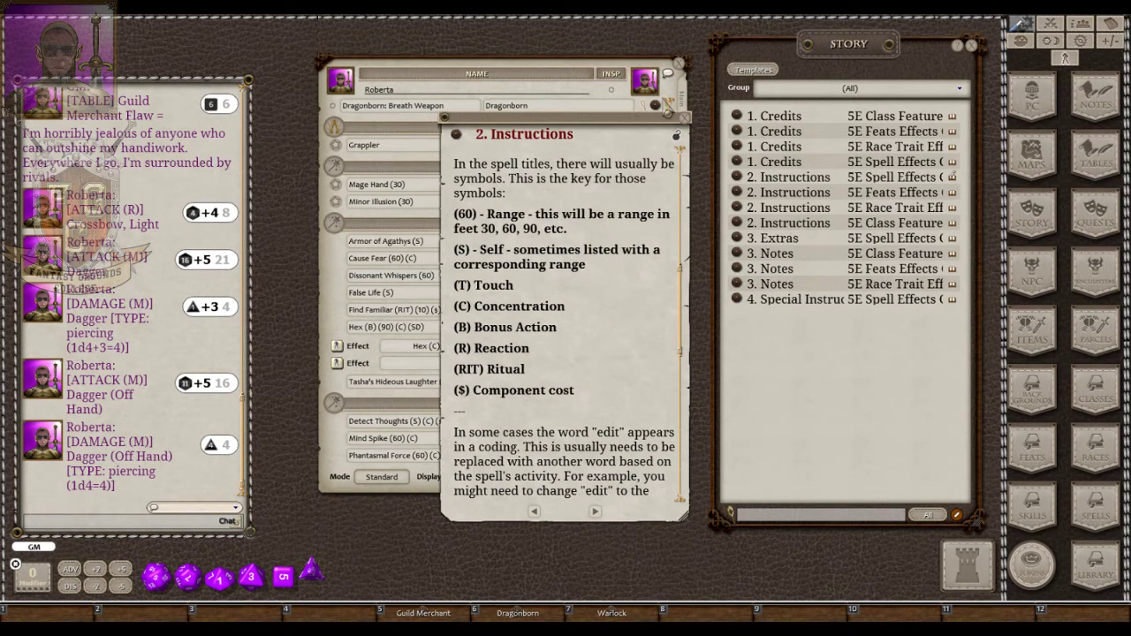
left_click(686, 122)
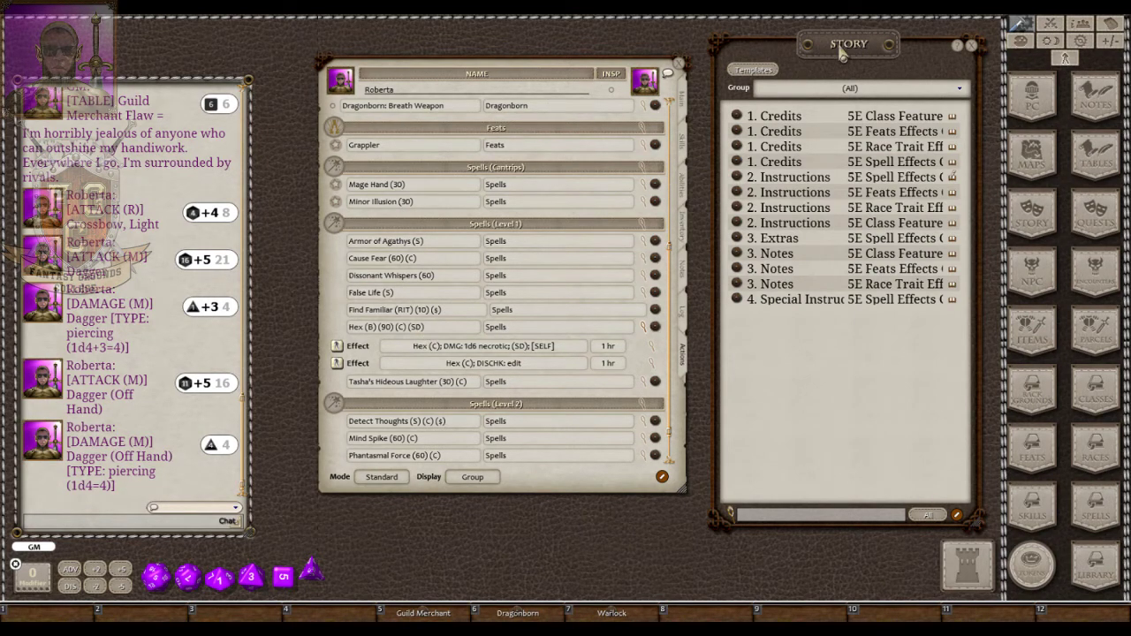
Replace the story list with the combat tracker beside the character sheet and add the character to the tracker.
left_click_drag(581, 66, 317, 66)
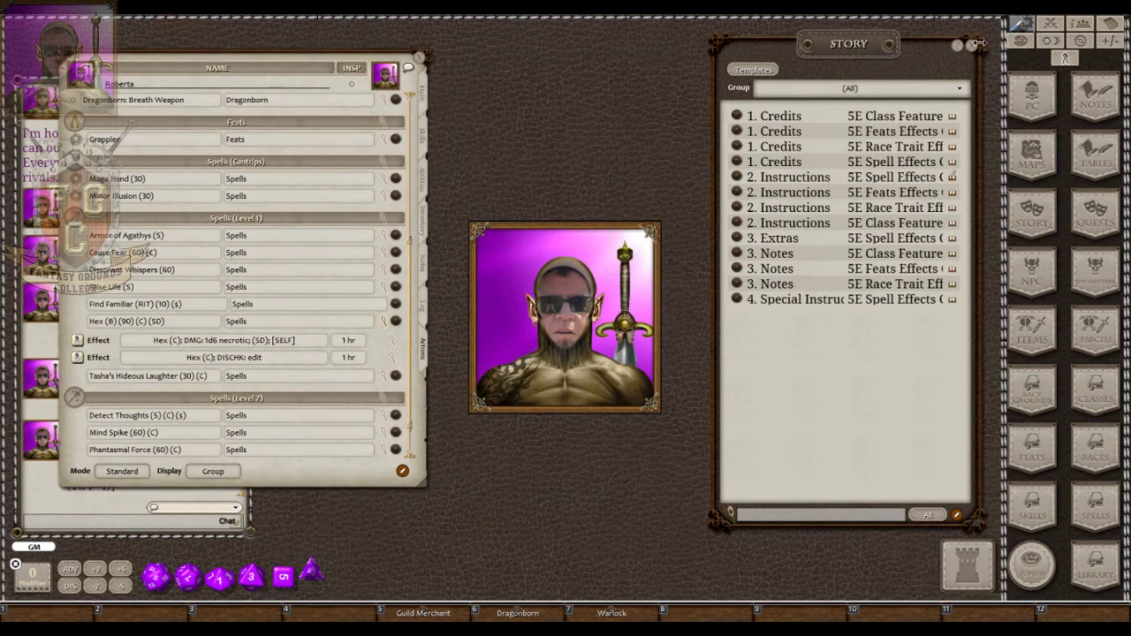
left_click(970, 46)
left_click(1051, 23)
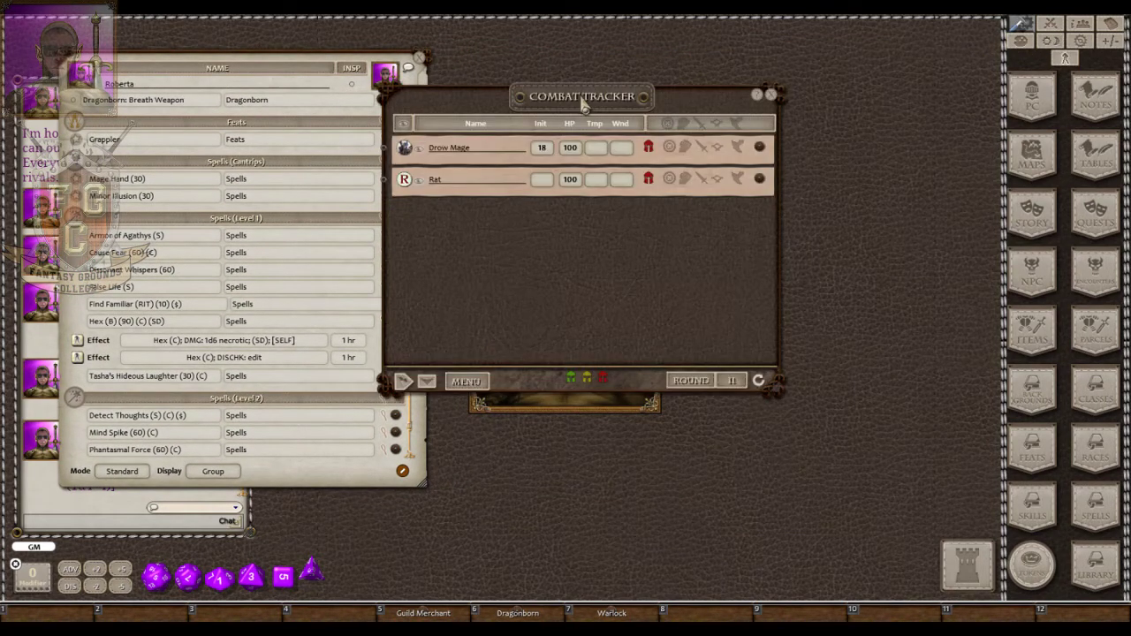
left_click_drag(572, 102, 733, 92)
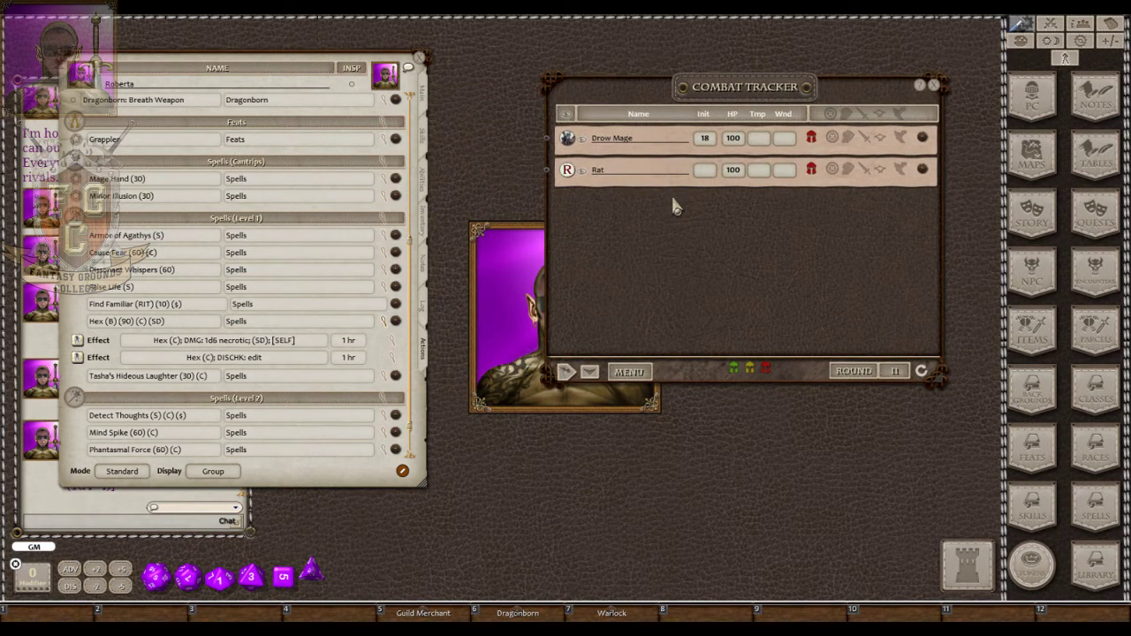
left_click_drag(82, 78, 651, 266)
left_click_drag(751, 328, 755, 328)
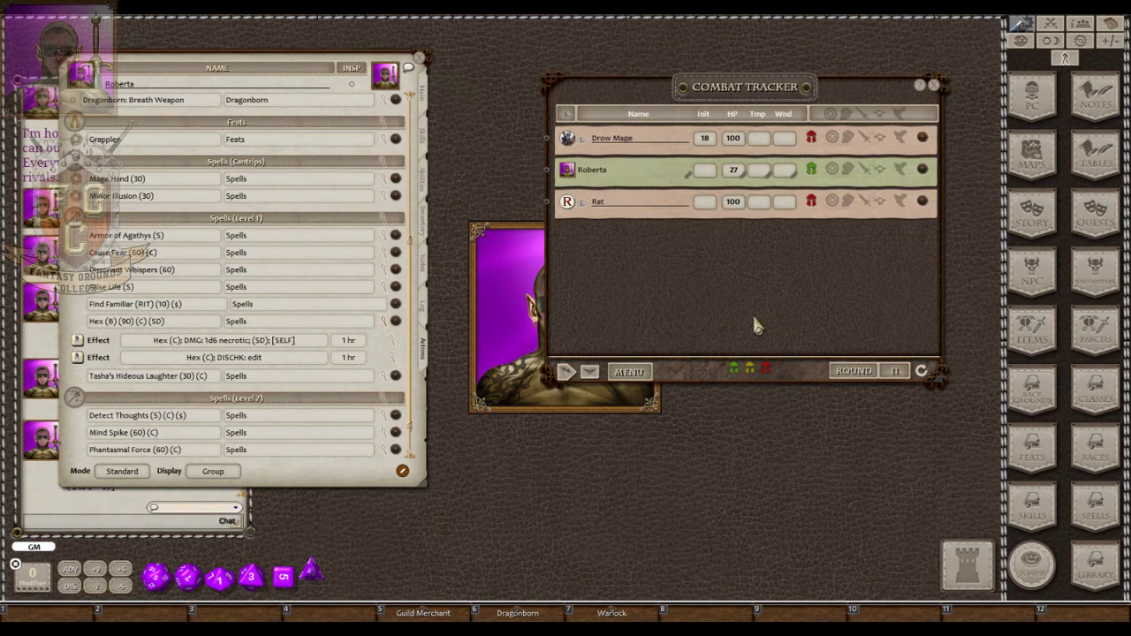
Show Hex's effects on the character sheet and read the spell's full description.
left_click(384, 323)
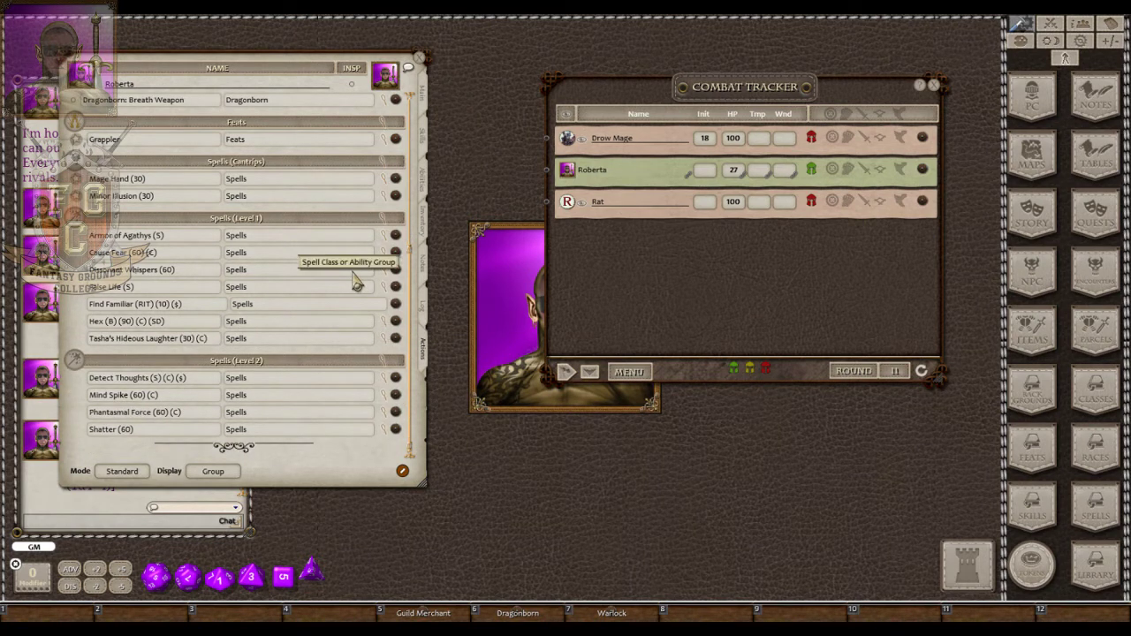
left_click(389, 323)
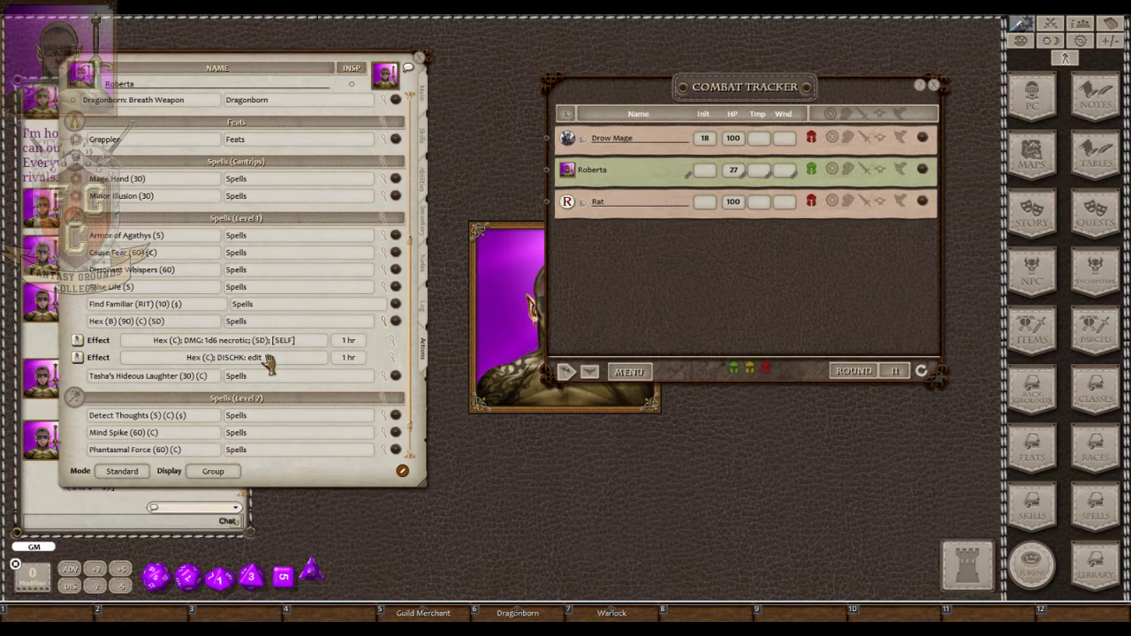
left_click(394, 322)
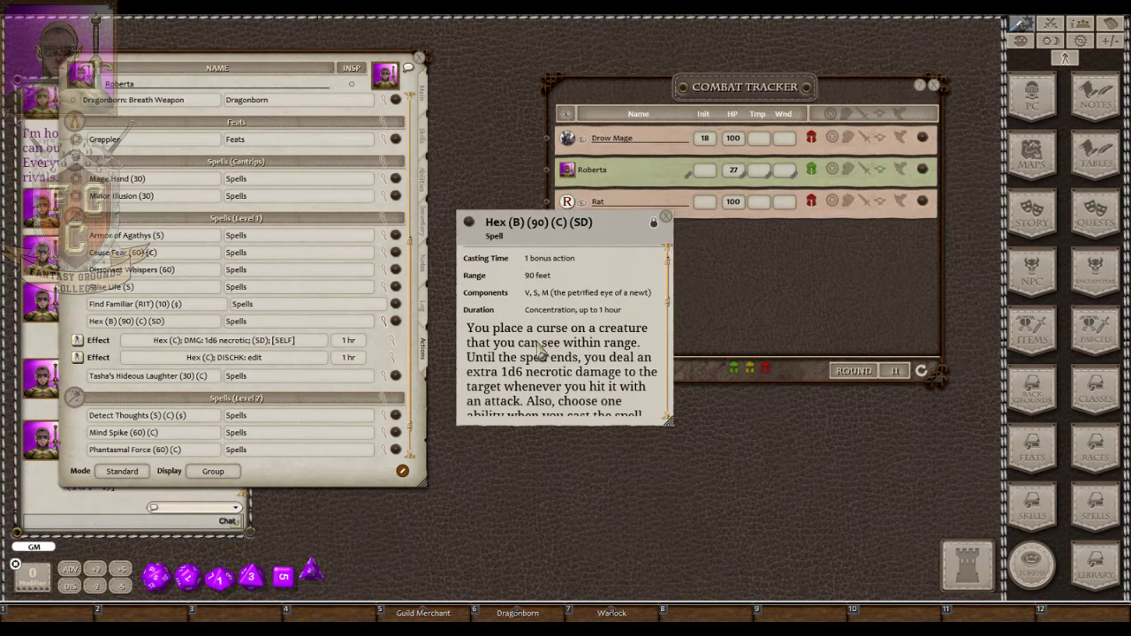
scroll(539, 346, "down", 1)
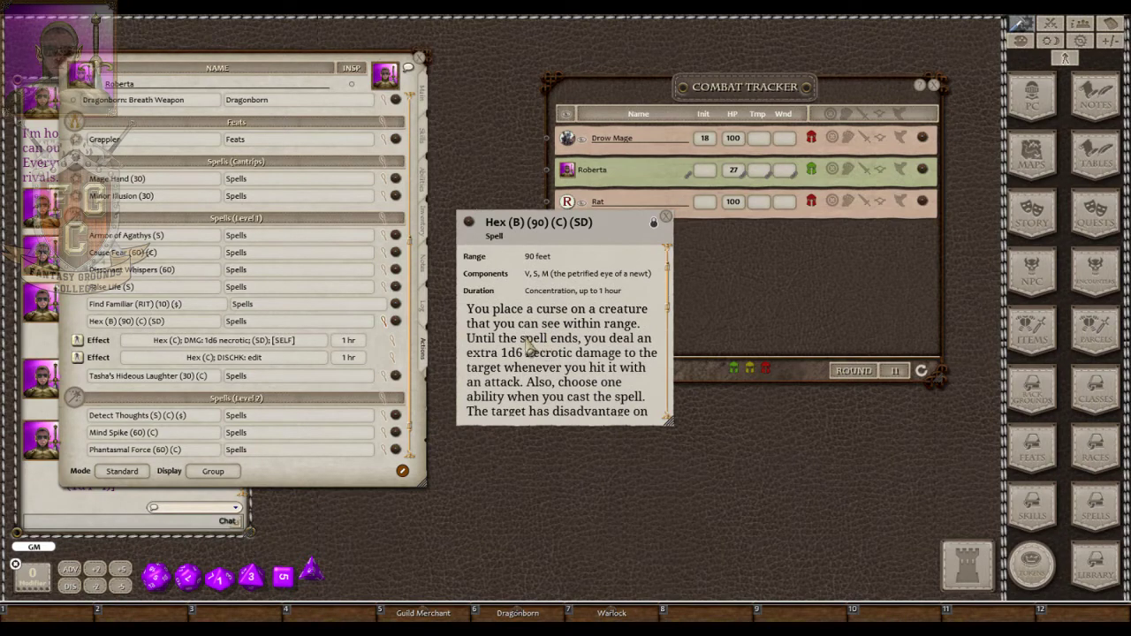
scroll(523, 360, "down", 1)
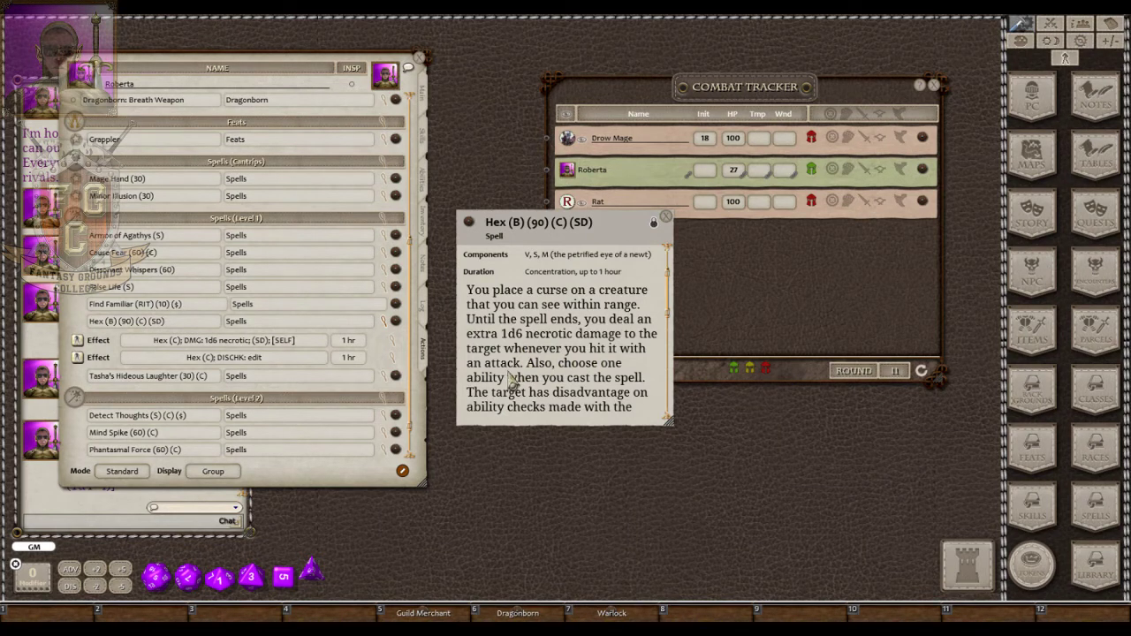
scroll(560, 377, "down", 1)
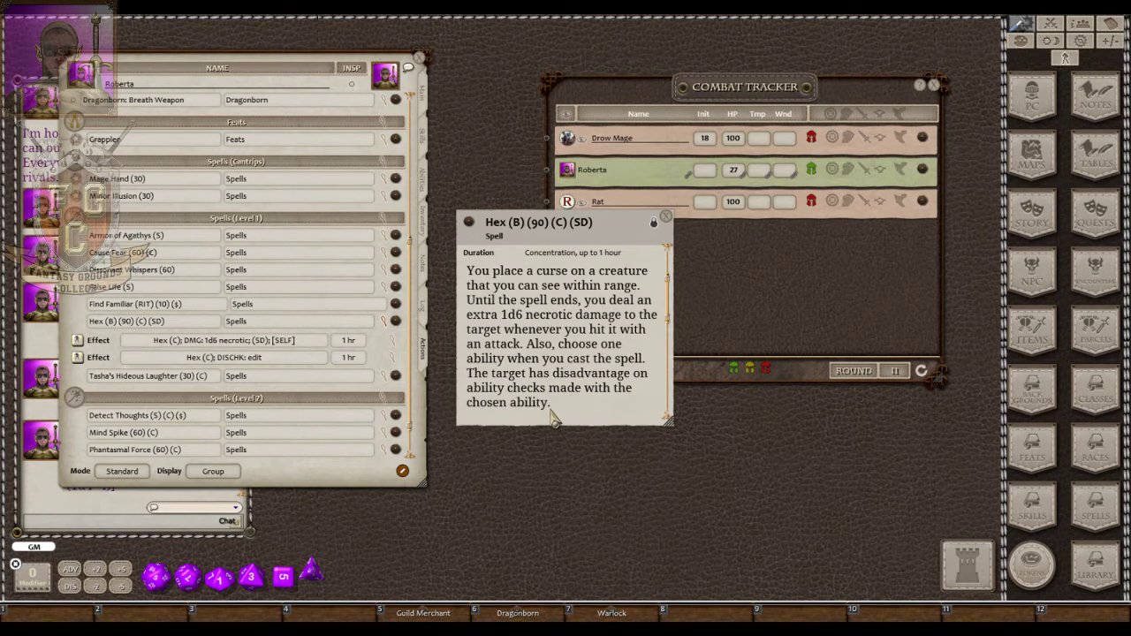
Close Hex's spell description and move the combat tracker closer to the character sheet.
left_click(665, 216)
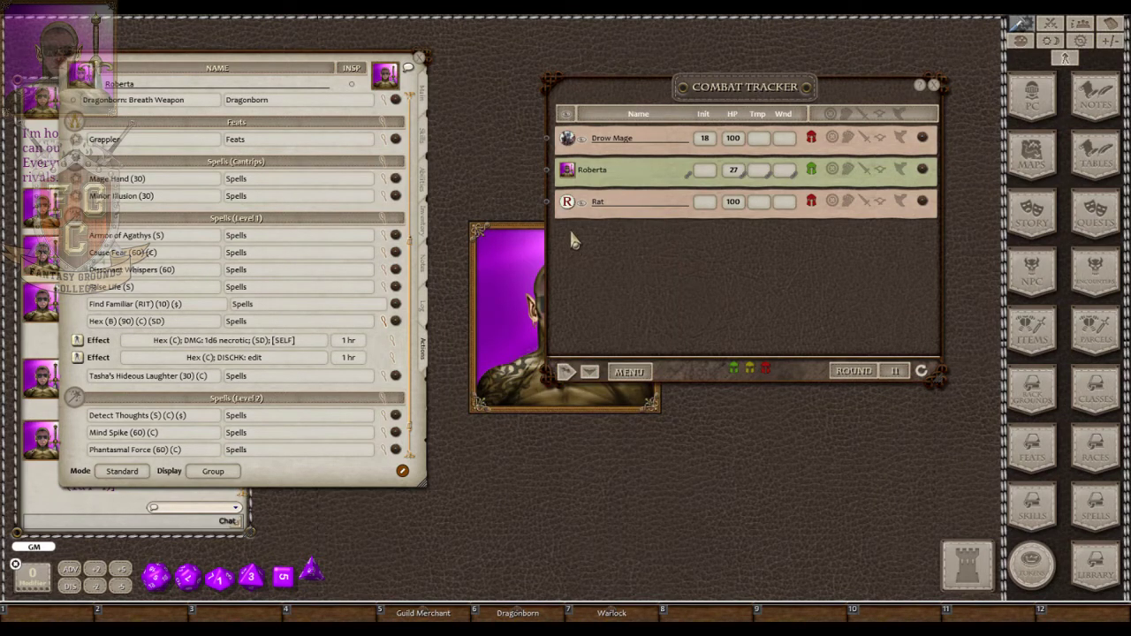
left_click_drag(748, 96, 667, 129)
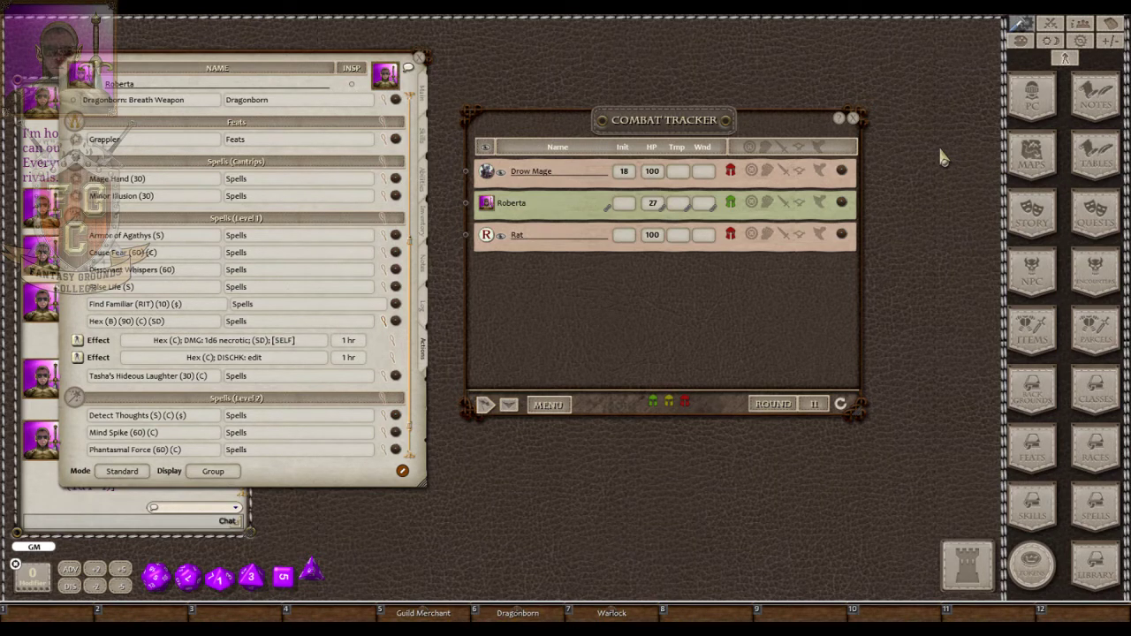
mouse_move(644, 122)
left_mouse_down()
mouse_move(643, 104)
mouse_move(640, 128)
left_mouse_up()
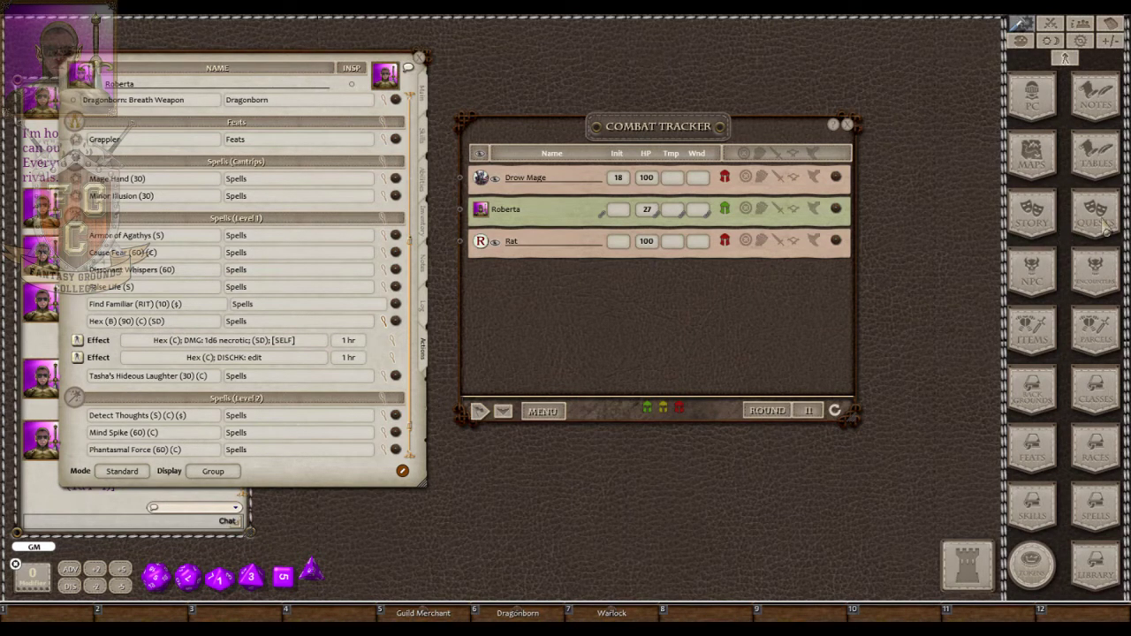
Search the spell list for "hex" across all groups, compare the plain and effects-coded versions, and close the list.
left_click(1101, 505)
left_click(811, 452)
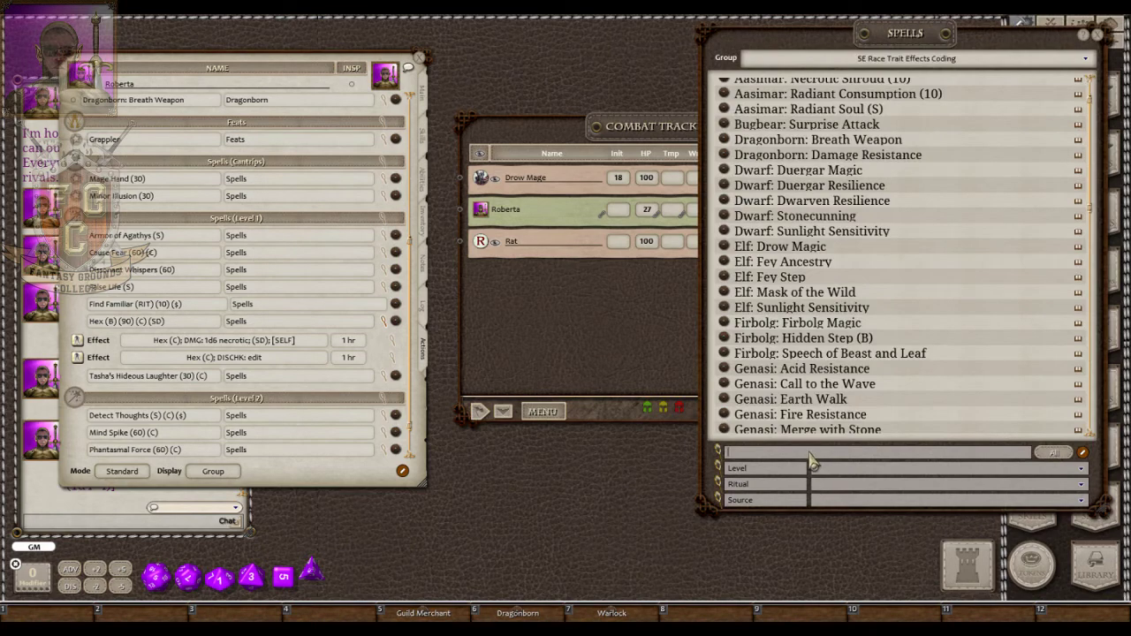
type("hex")
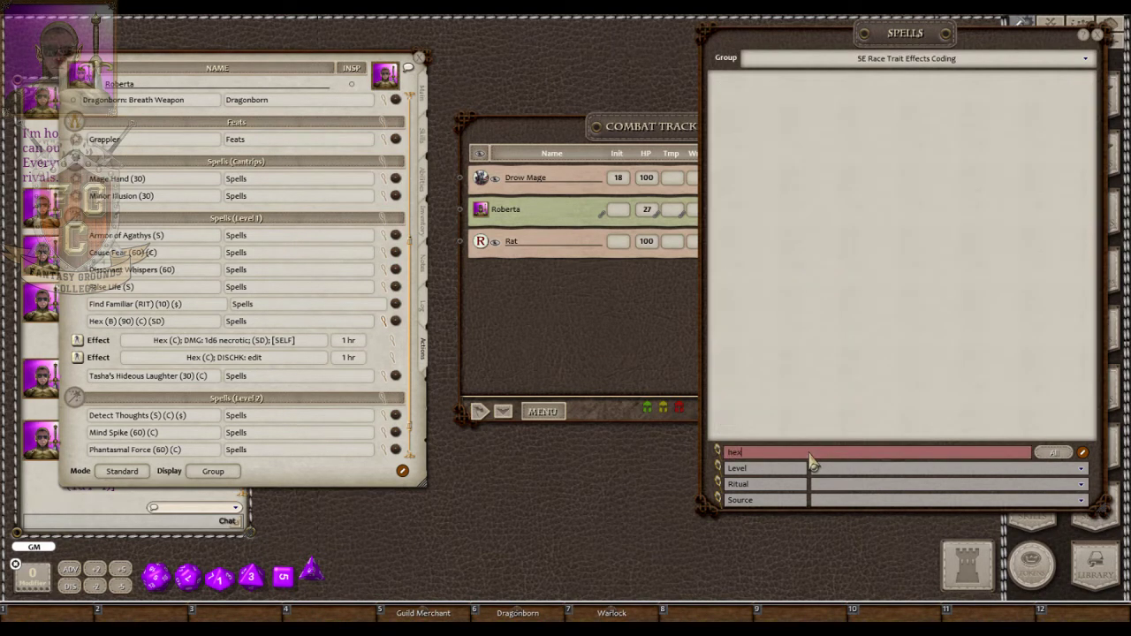
left_click(887, 60)
left_click(789, 58)
left_click(853, 60)
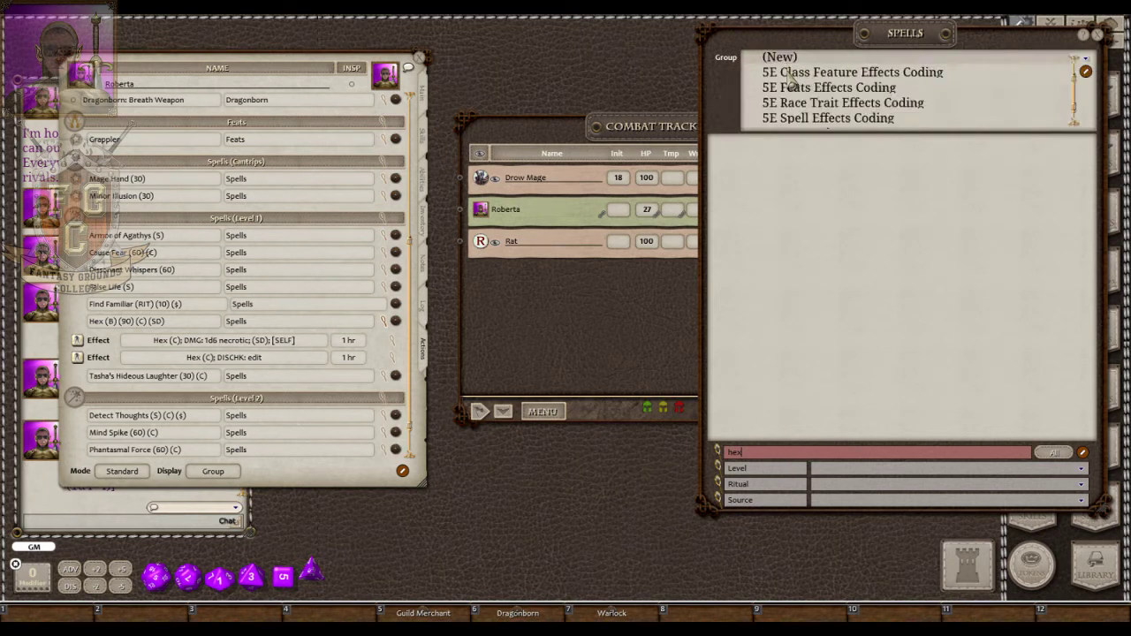
scroll(789, 76, "up", 1)
left_click(789, 61)
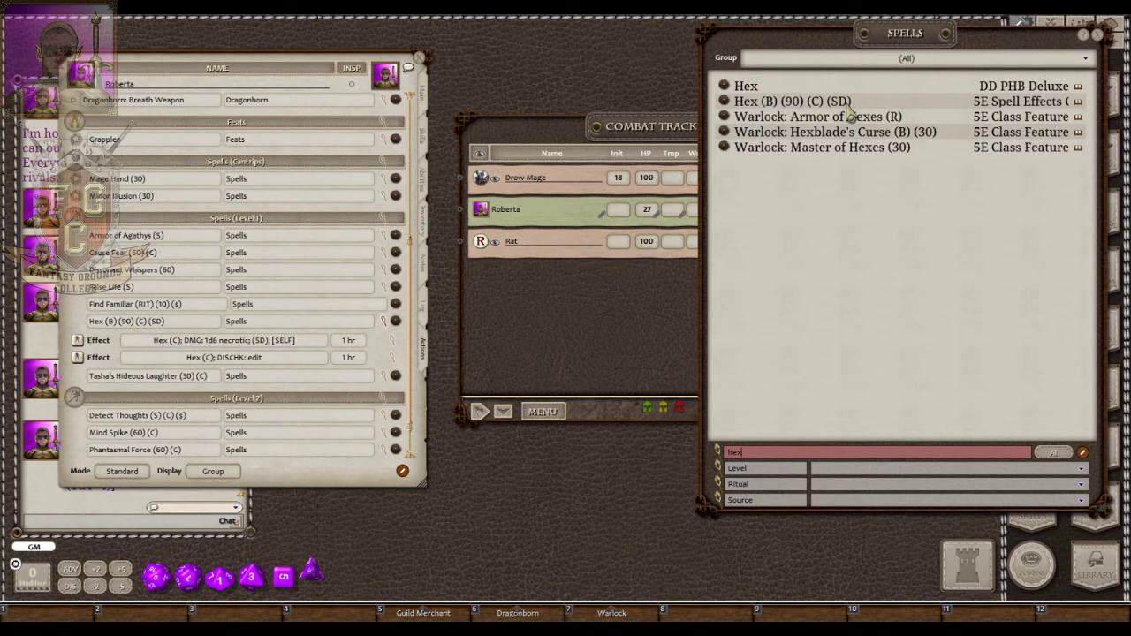
left_click(1096, 36)
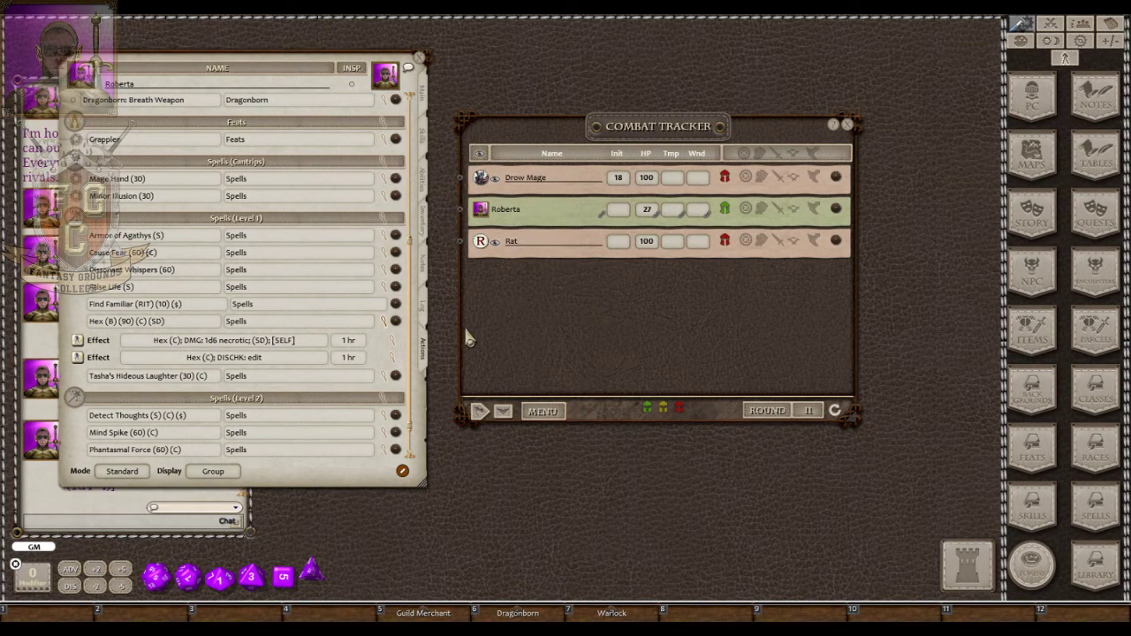
Apply Hex's 1d6 necrotic damage effect to the character with Rat as its target, and check the effect's targeting settings.
key("shift")
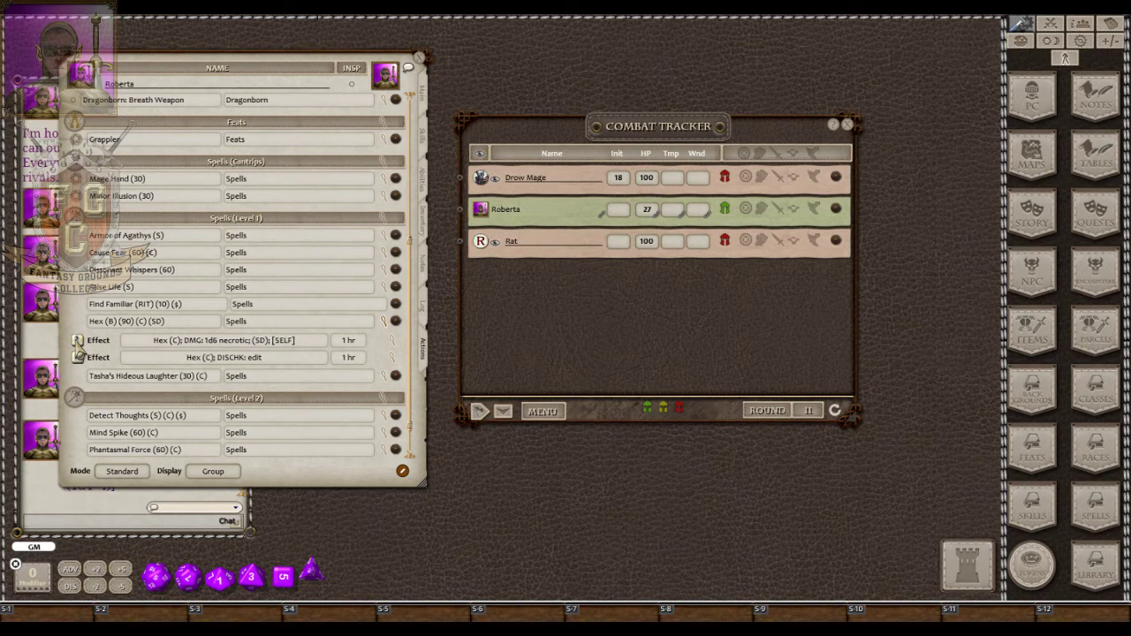
left_click_drag(79, 350, 545, 249)
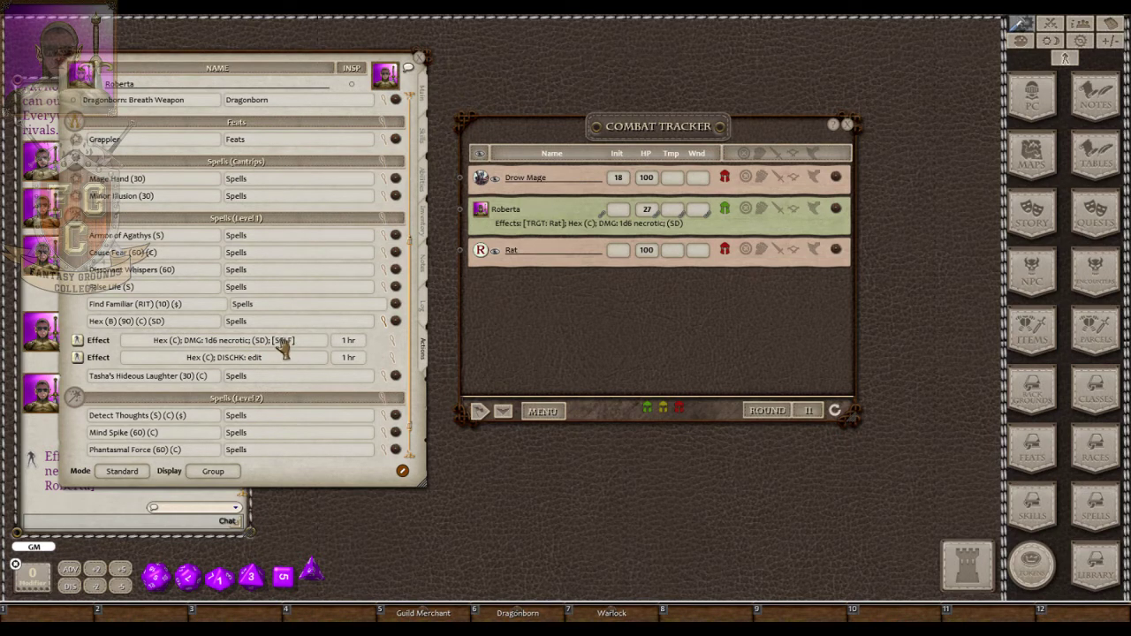
left_click(393, 343)
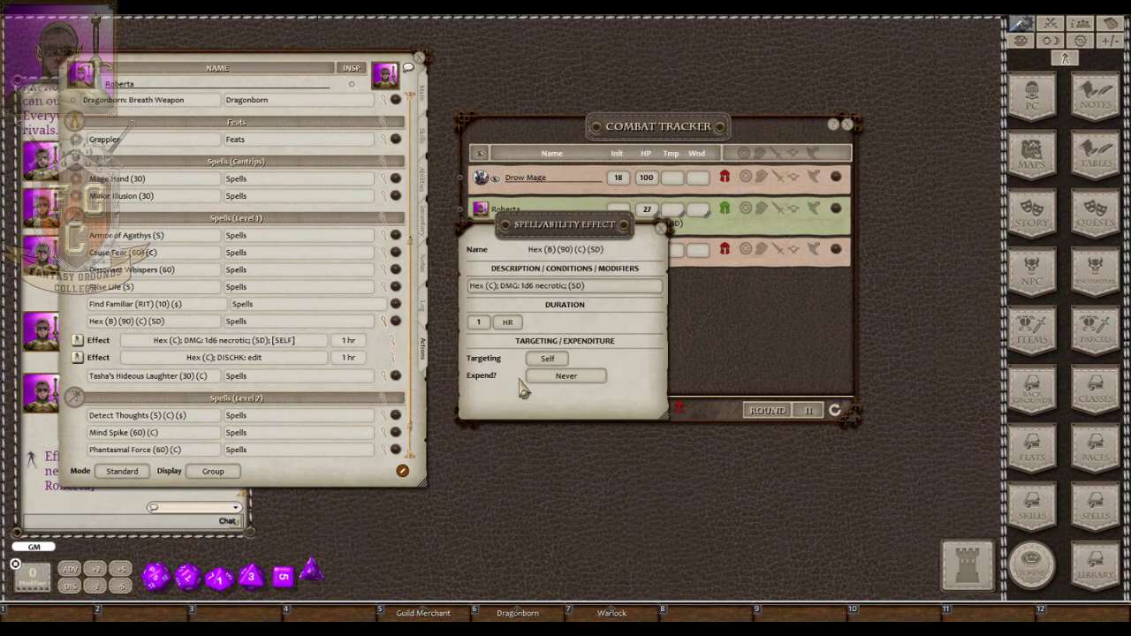
left_click(554, 364)
left_click(556, 365)
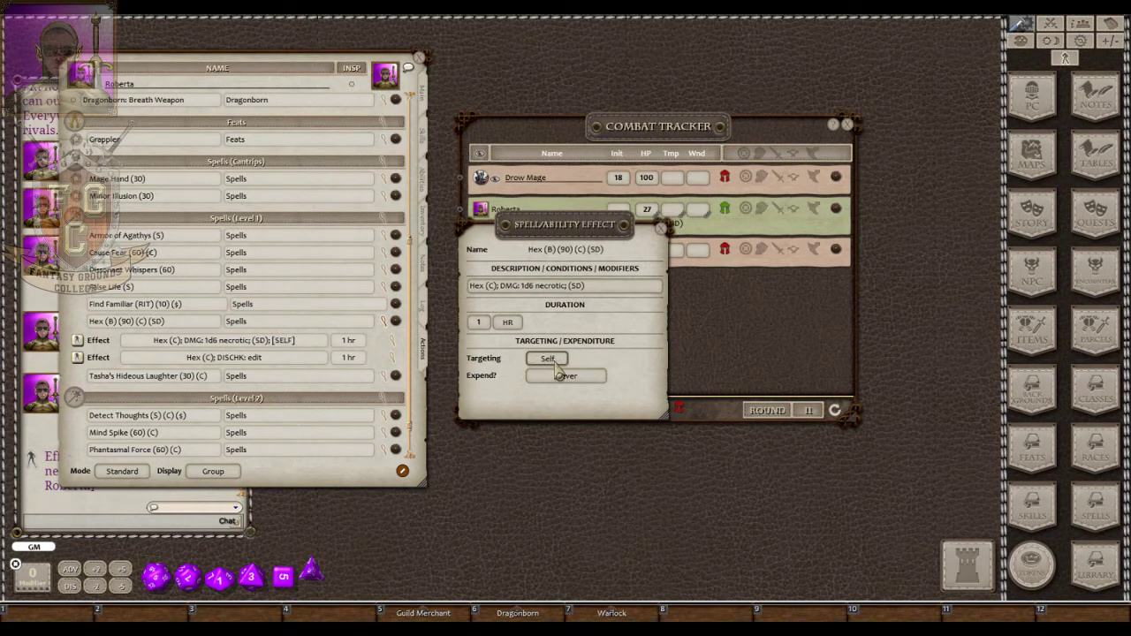
left_click(662, 229)
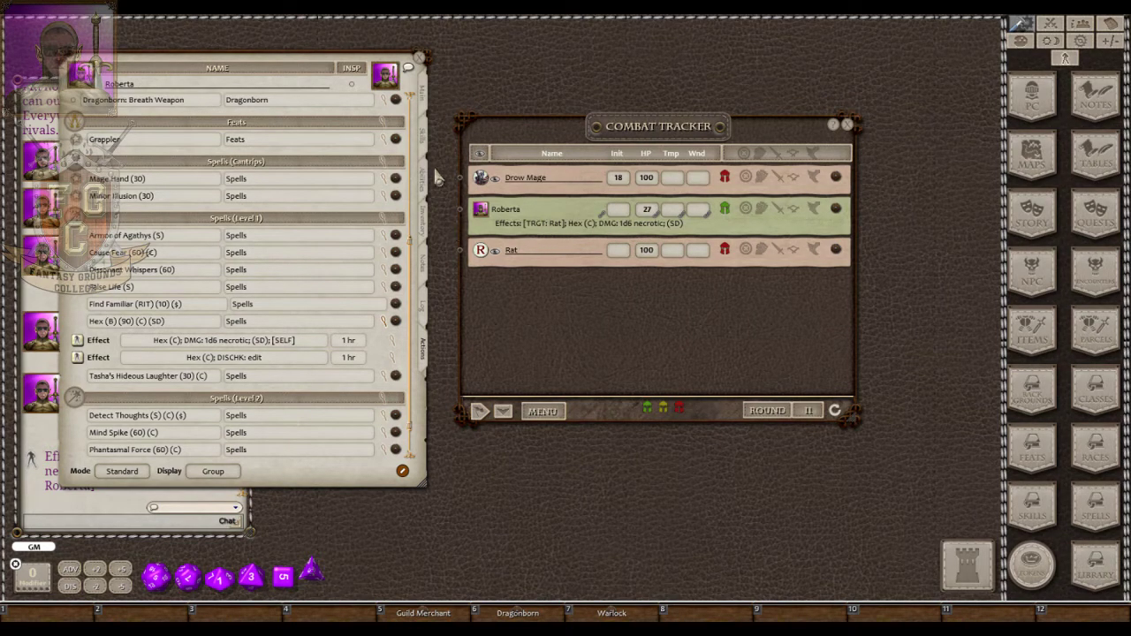
Arrange the combat tracker and the character sheet's weapon list beside the chat, and clear the chat history.
scroll(322, 247, "up", 3)
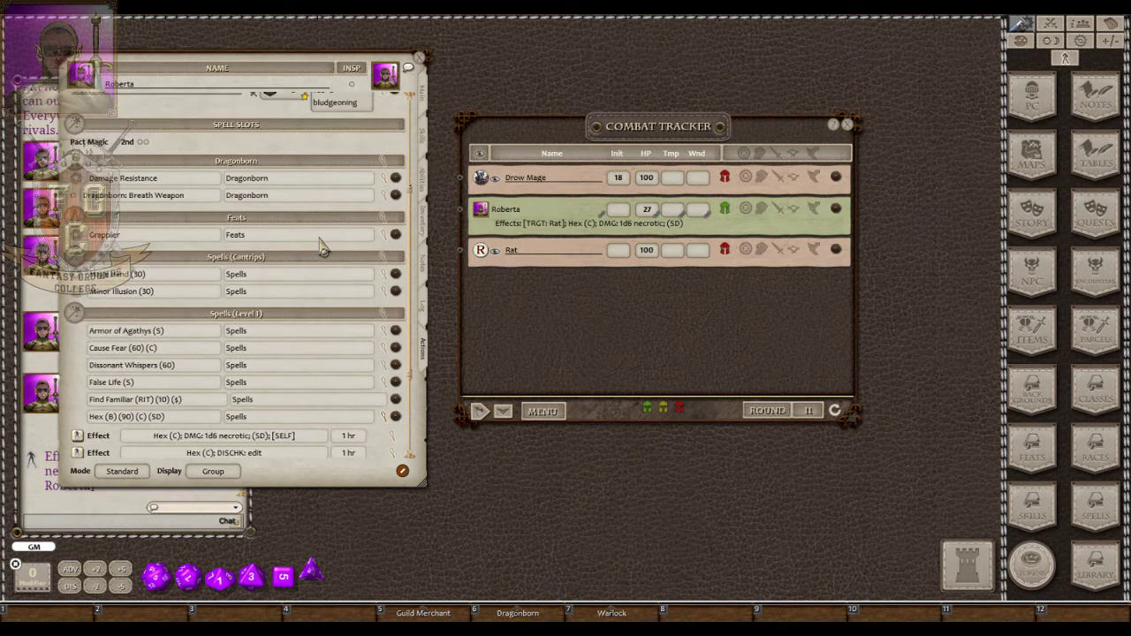
scroll(323, 247, "up", 5)
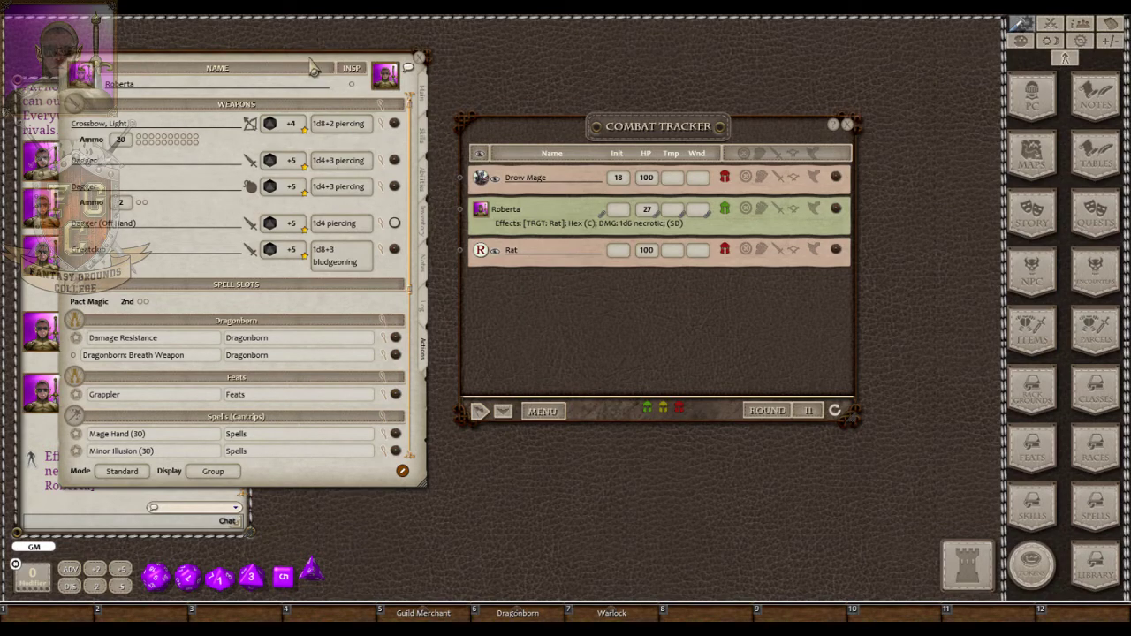
left_click_drag(347, 71, 1071, 95)
left_click_drag(642, 129, 487, 125)
left_click_drag(986, 91, 895, 91)
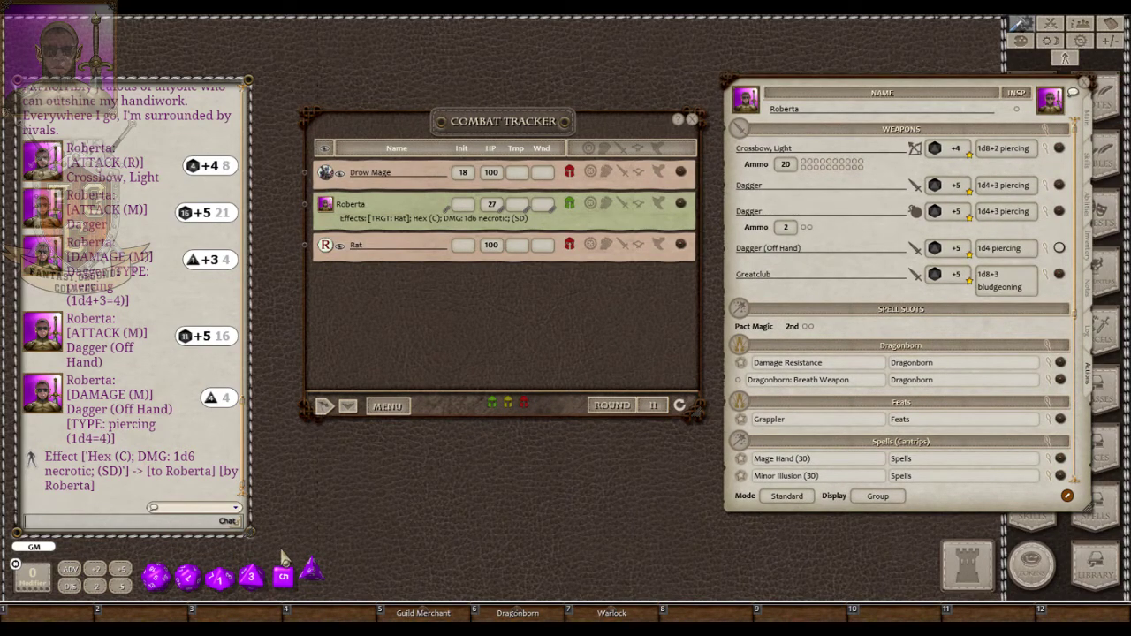
type("r")
key("Return")
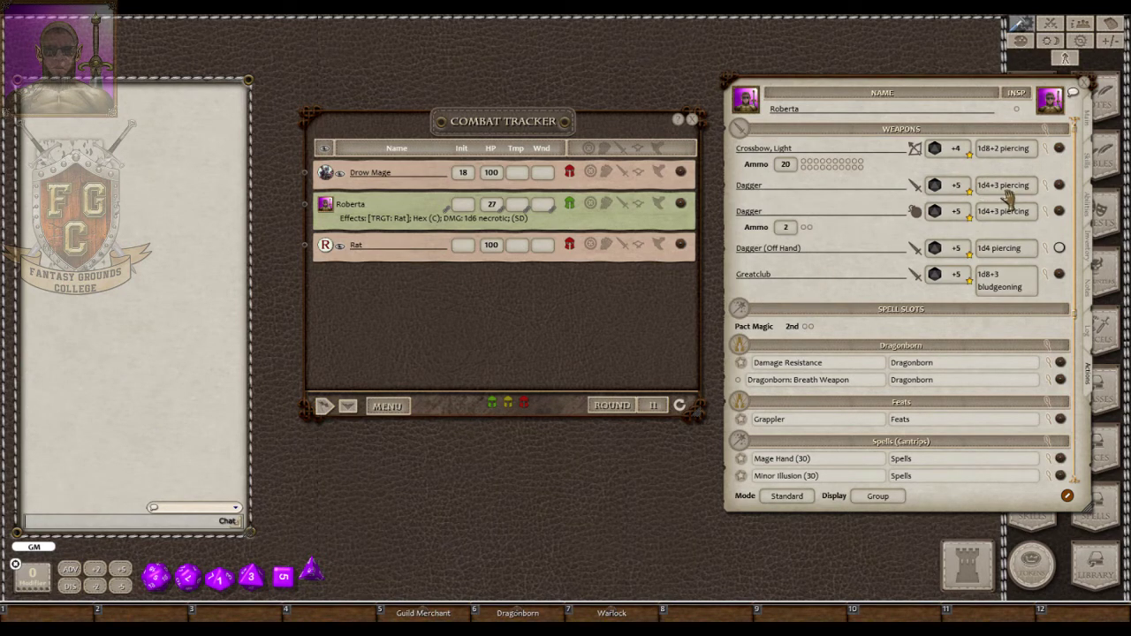
Roll Dagger damage against the Drow Mage and Crossbow, Light damage against the Rat to compare Hex's extra damage.
left_click_drag(1014, 194, 404, 175)
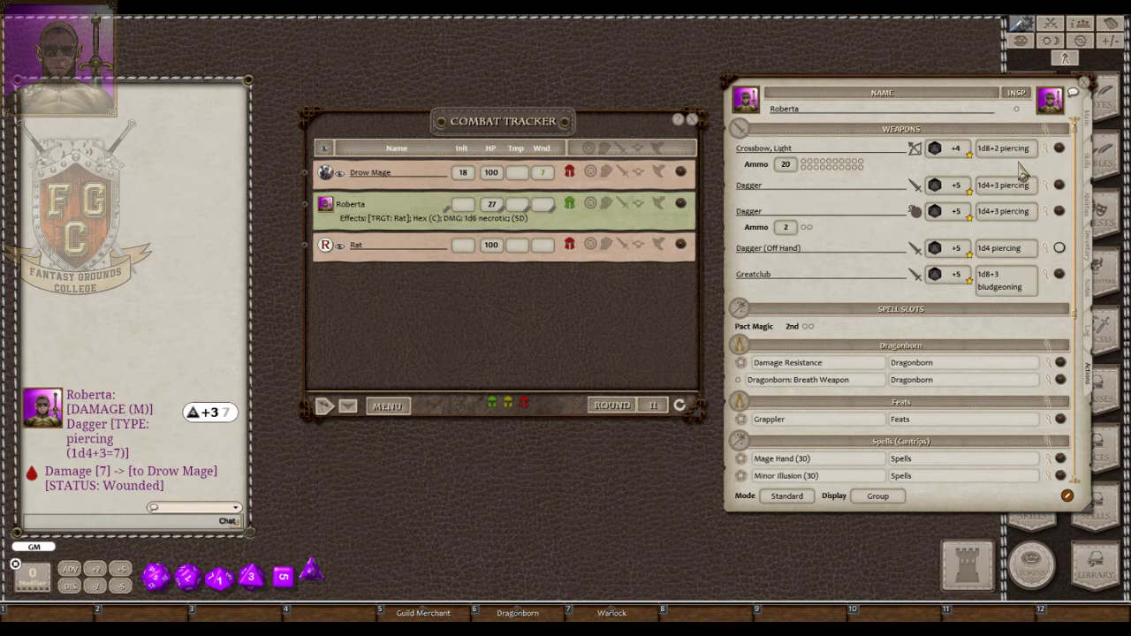
left_click_drag(1016, 154, 425, 260)
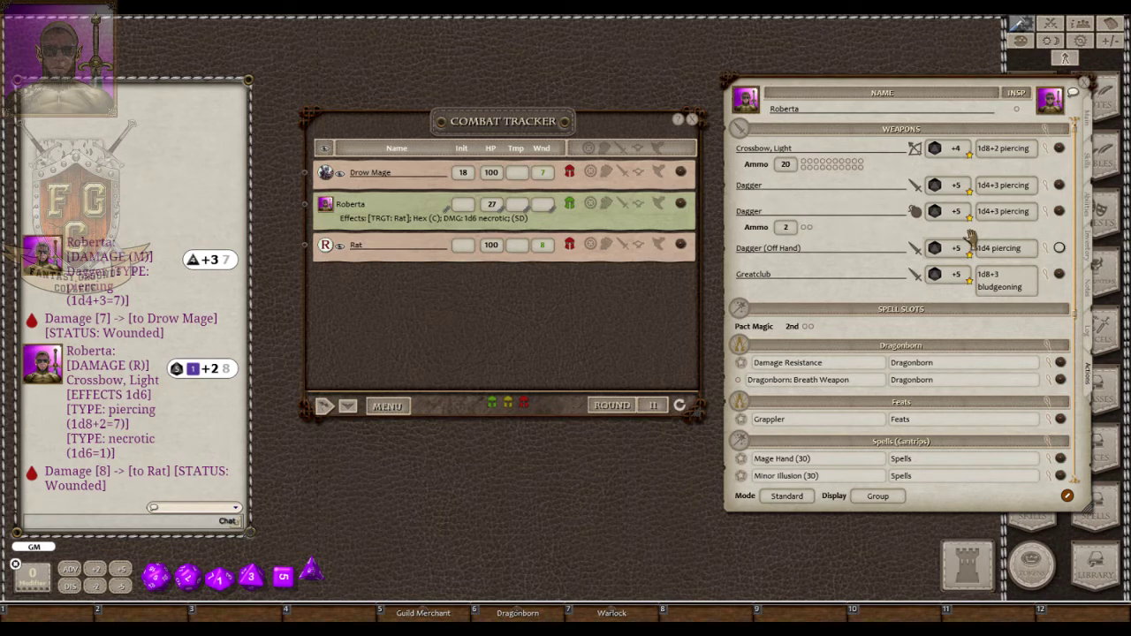
Roll one Dagger and four Crossbow, Light damage rolls against the character itself to test Hex's concentration.
left_click_drag(1020, 189, 455, 212)
left_click_drag(446, 212, 446, 216)
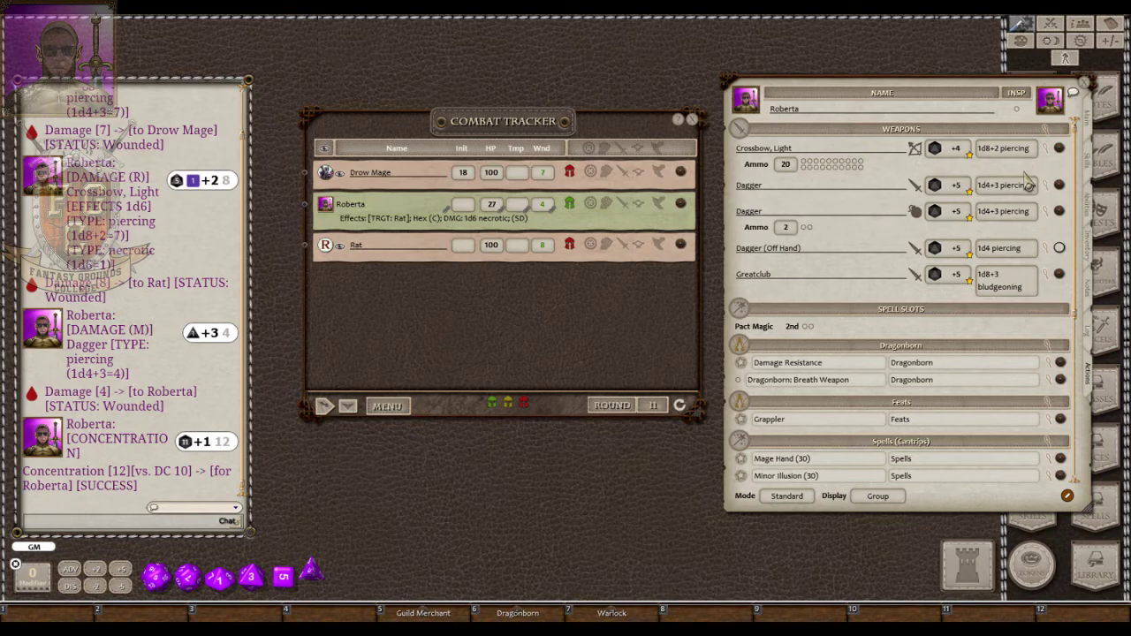
left_click_drag(1021, 158, 525, 221)
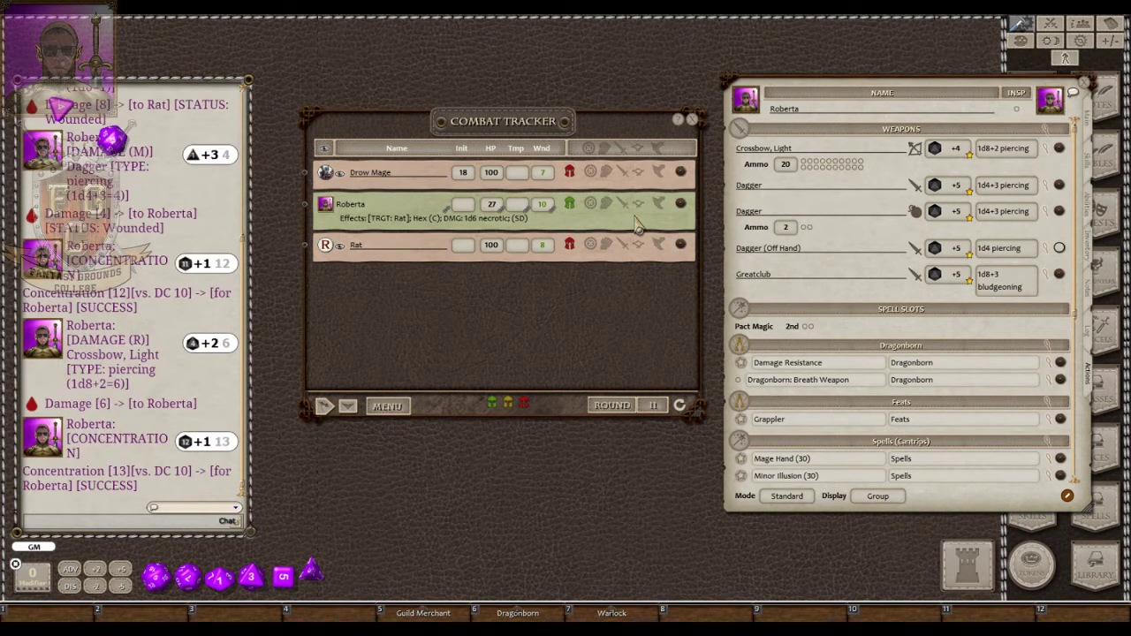
left_click_drag(998, 151, 528, 210)
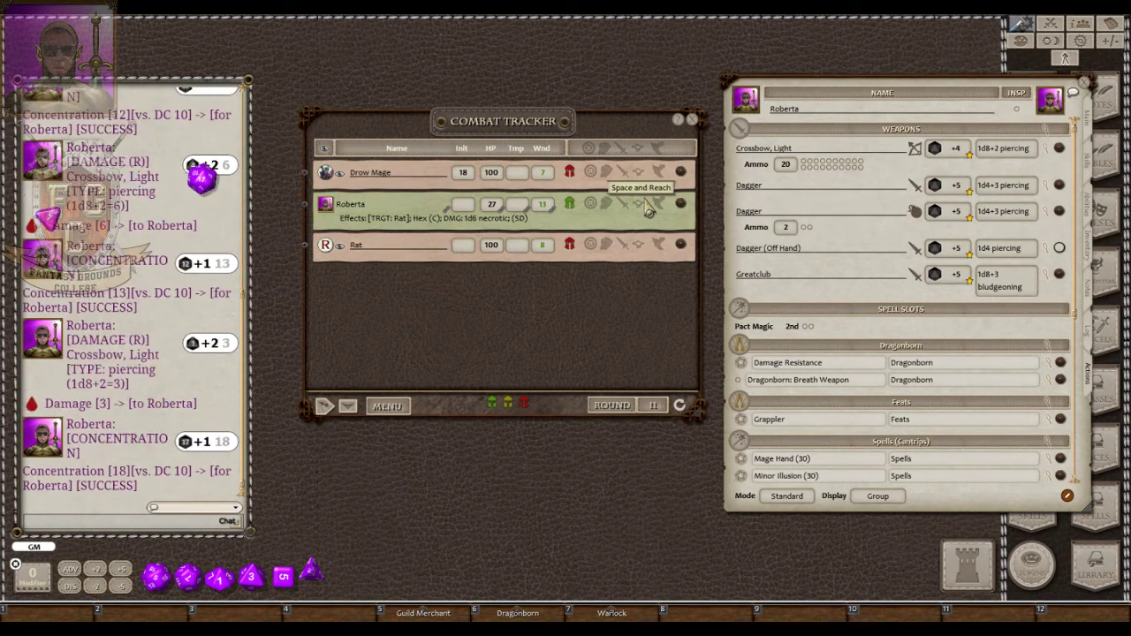
left_click_drag(1016, 155, 523, 210)
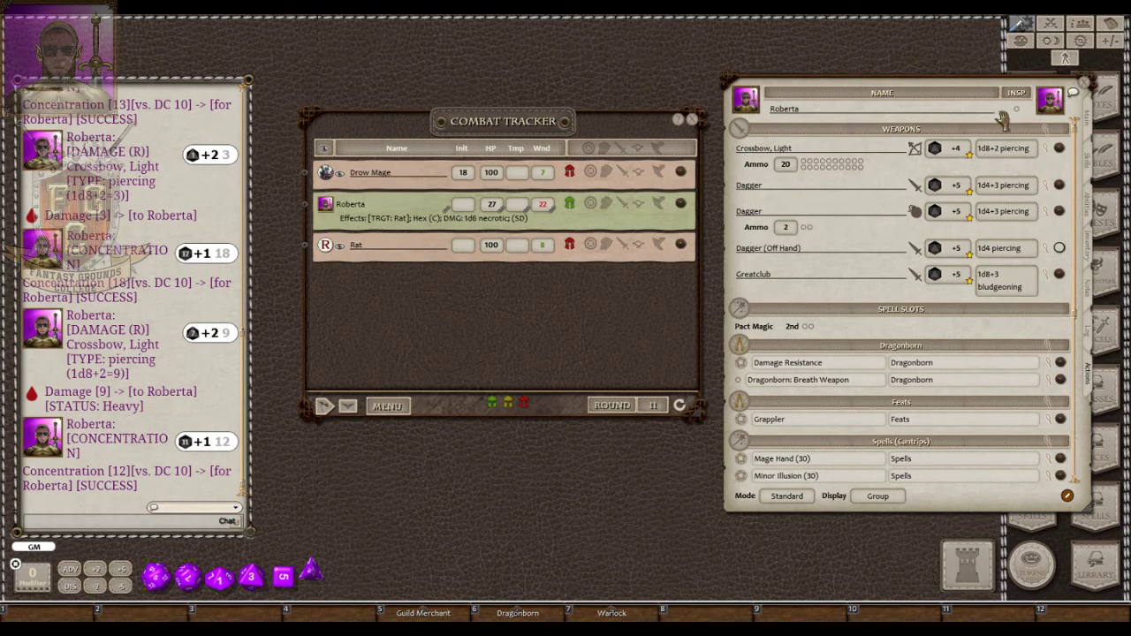
left_click_drag(1025, 150, 605, 203)
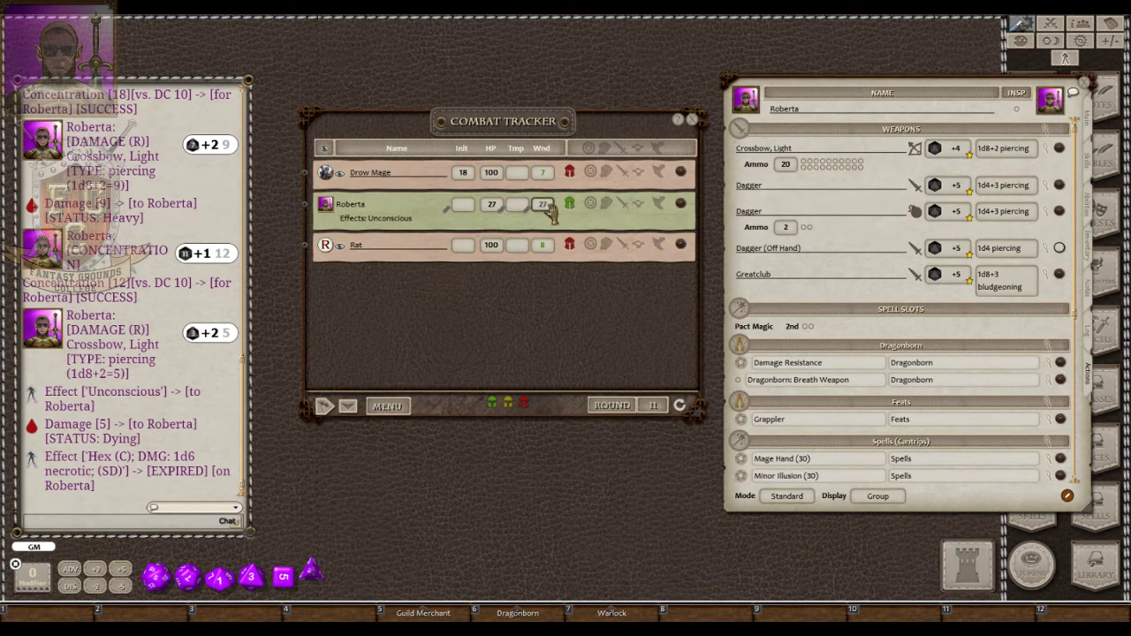
Clear the character's wounds and remove the Unconscious effect in the combat tracker.
left_click(659, 205)
left_click(680, 227)
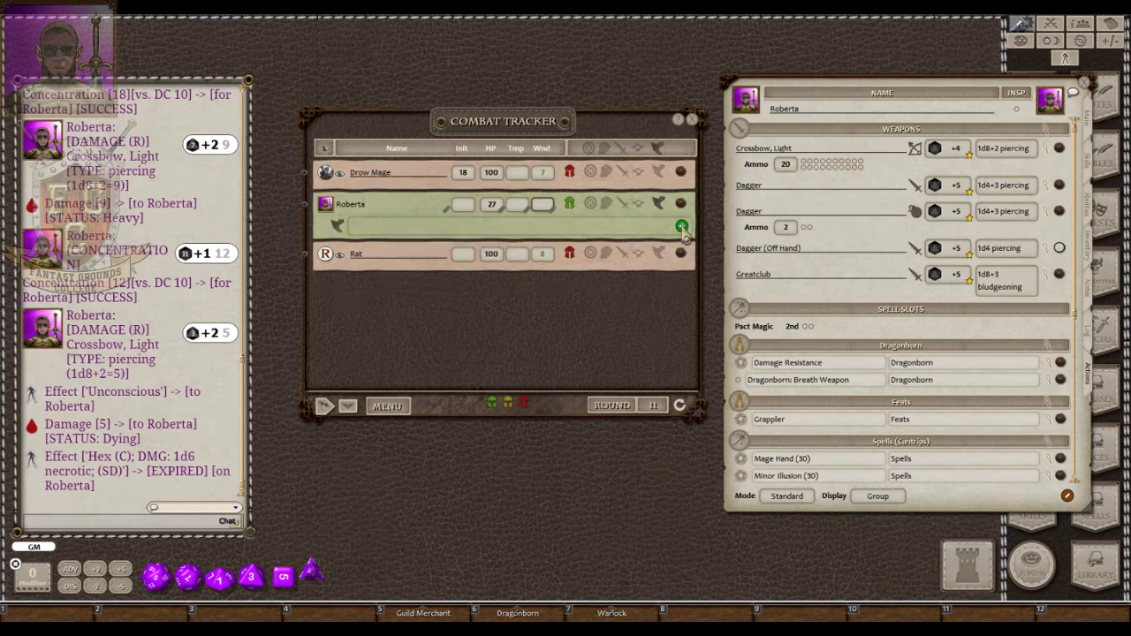
left_click(659, 205)
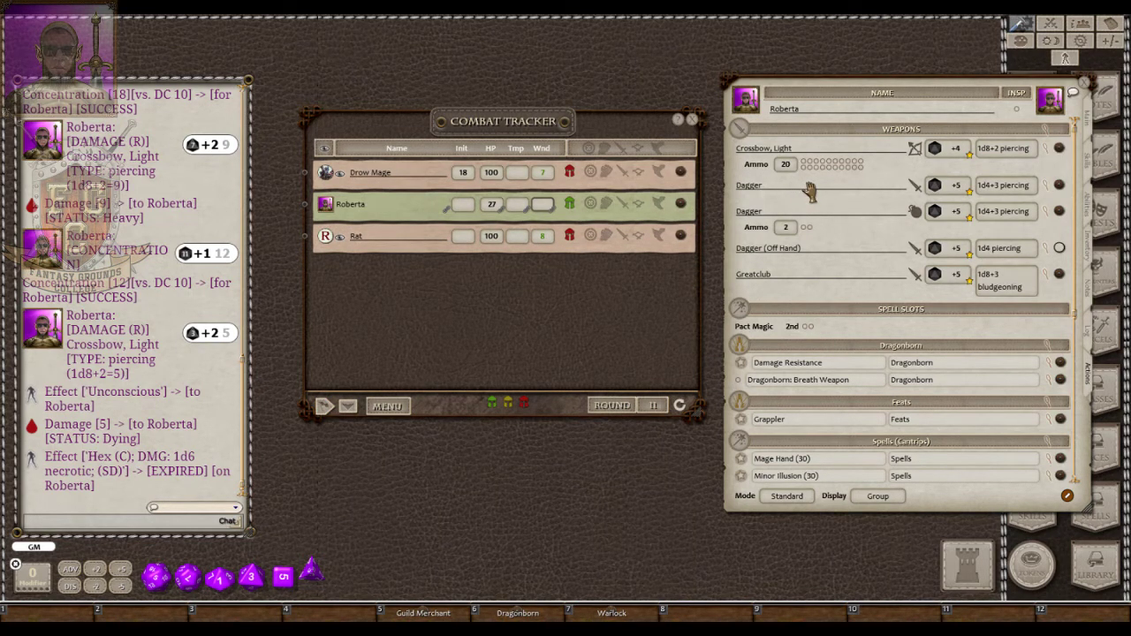
Collapse Hex's effect details on the character sheet and look over the spell and feature groups.
scroll(908, 274, "down", 5)
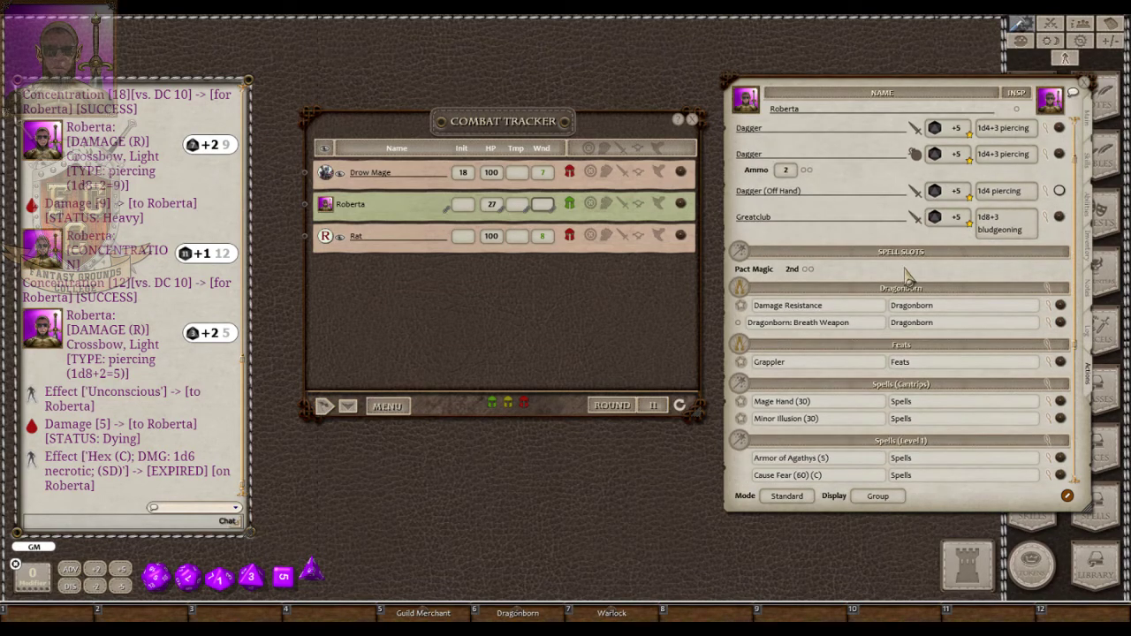
scroll(905, 265, "down", 2)
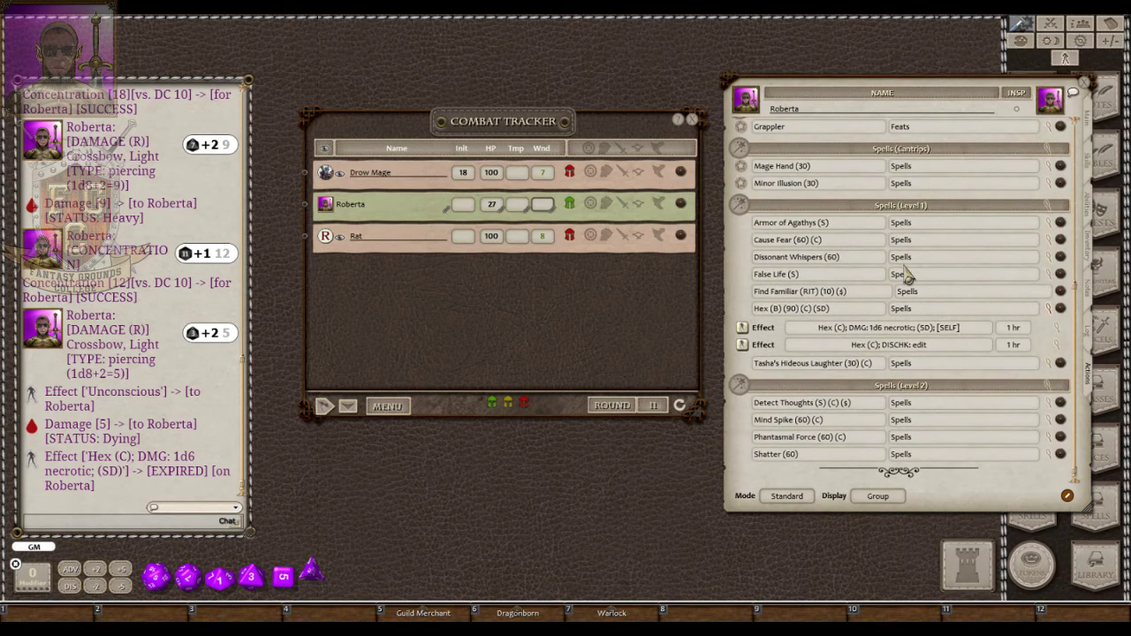
left_click(1048, 309)
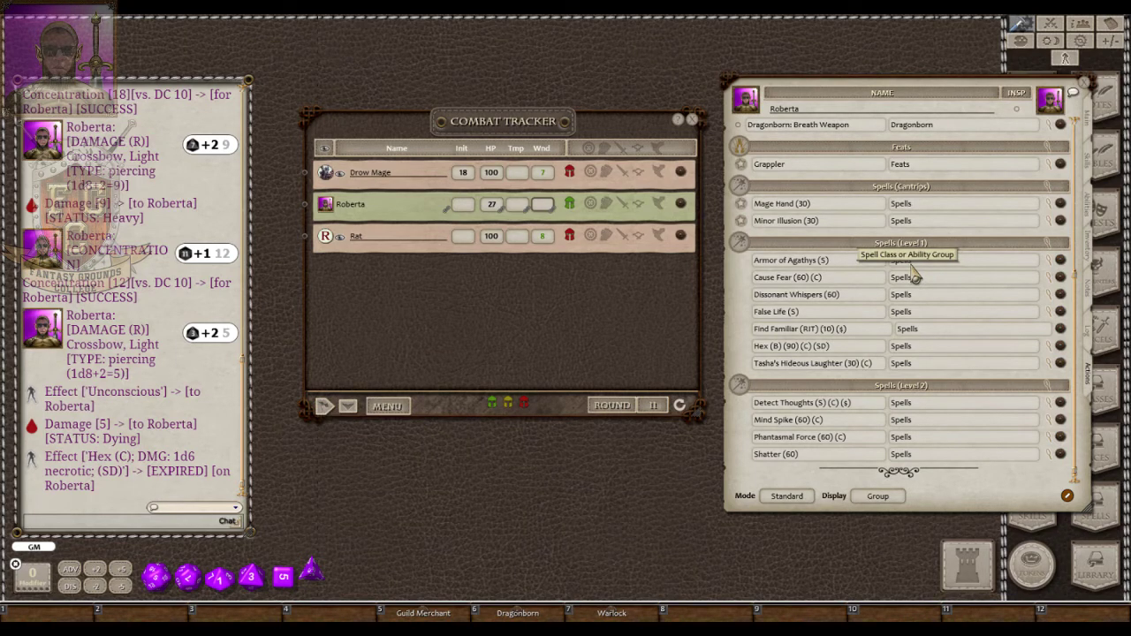
scroll(915, 277, "up", 3)
scroll(915, 277, "up", 2)
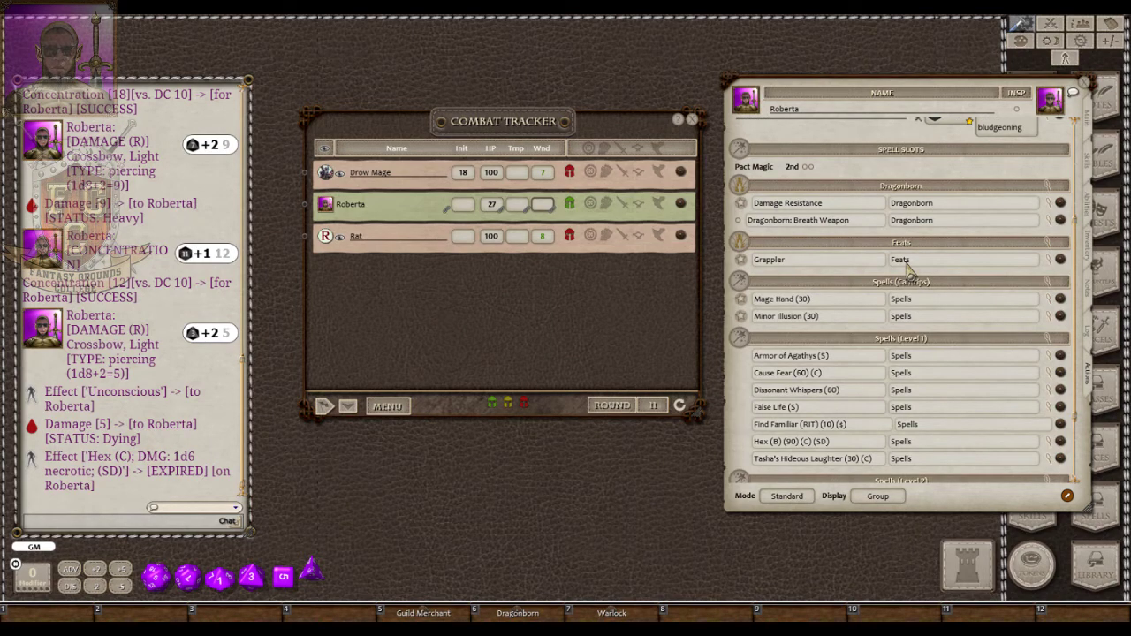
scroll(906, 267, "down", 5)
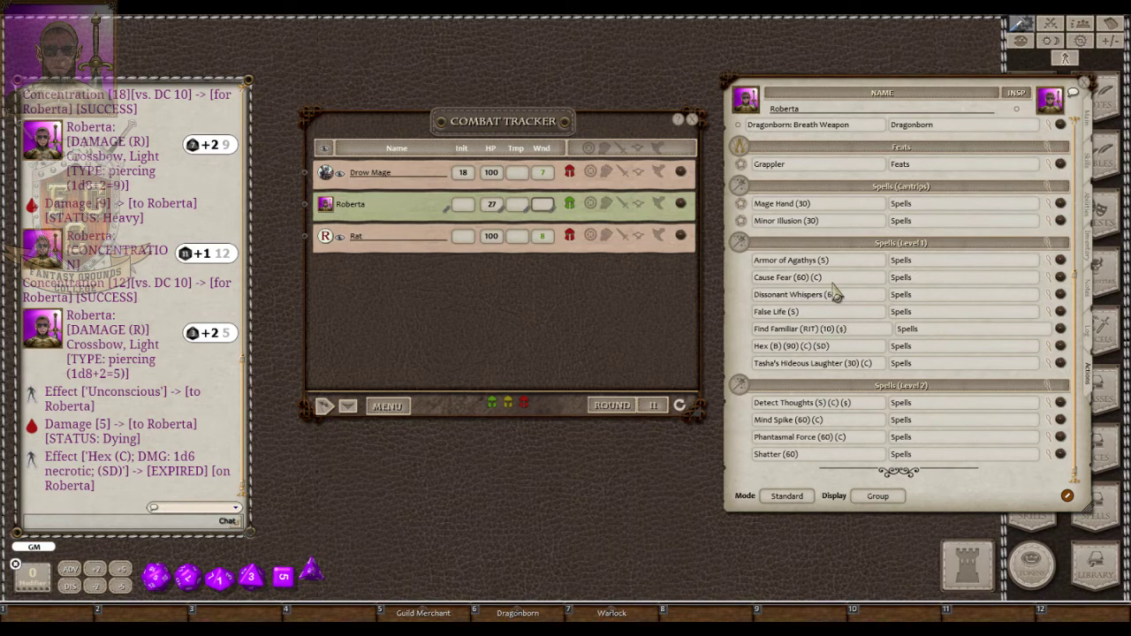
Reposition the combat tracker and the character sheet, and open the module library.
mouse_move(525, 129)
left_mouse_down()
mouse_move(402, 114)
mouse_move(512, 129)
left_mouse_up()
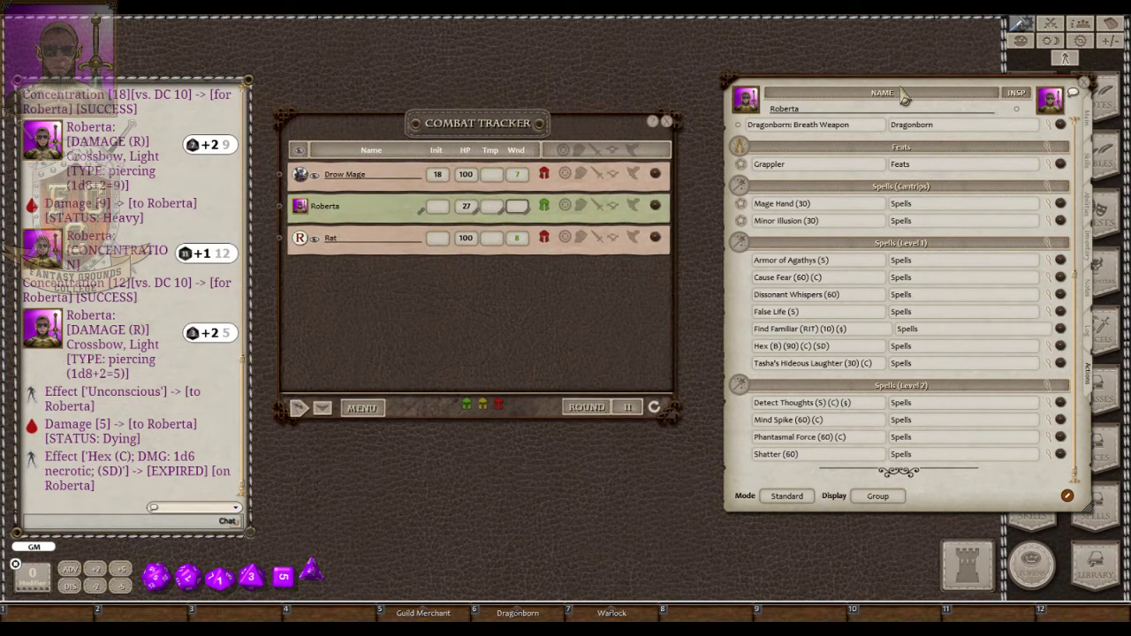
left_click_drag(908, 92, 864, 72)
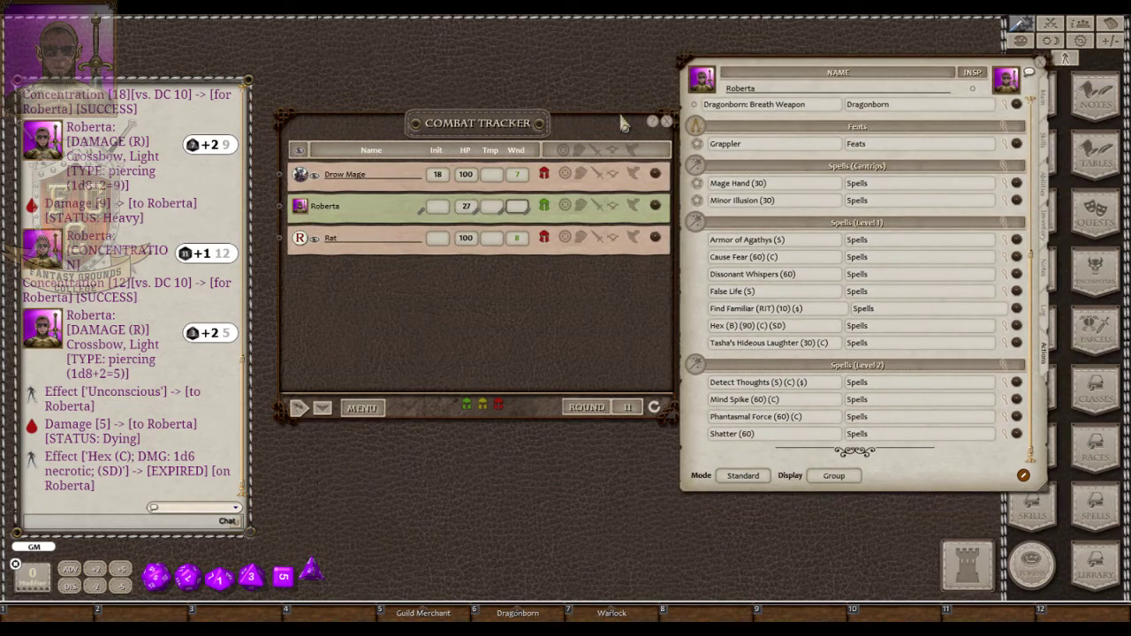
left_click_drag(497, 132, 485, 132)
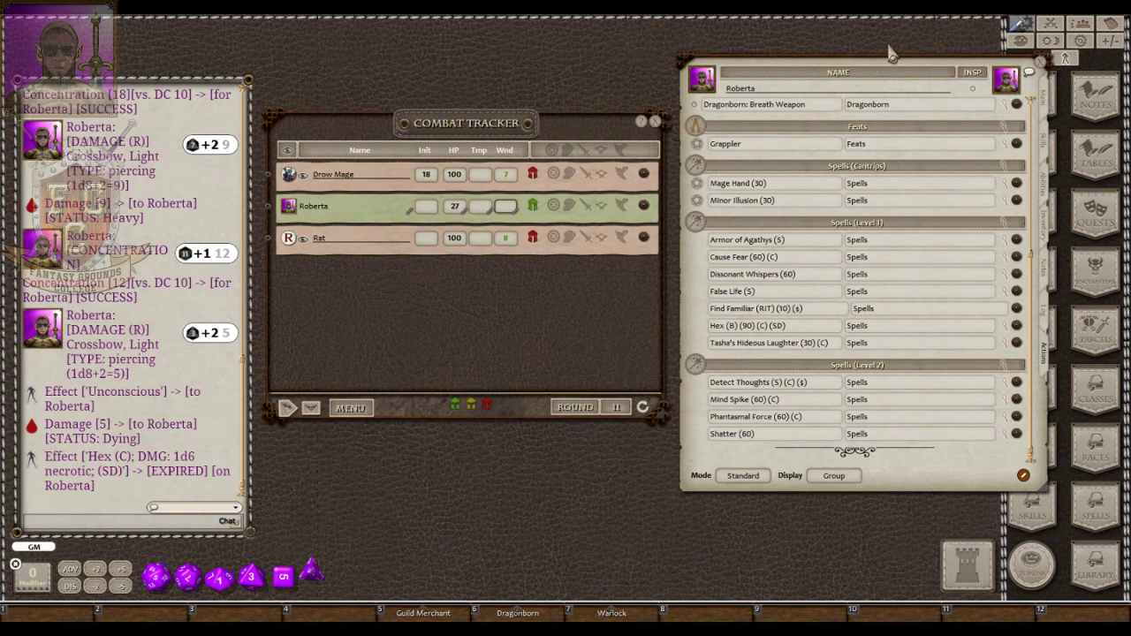
left_click(1092, 573)
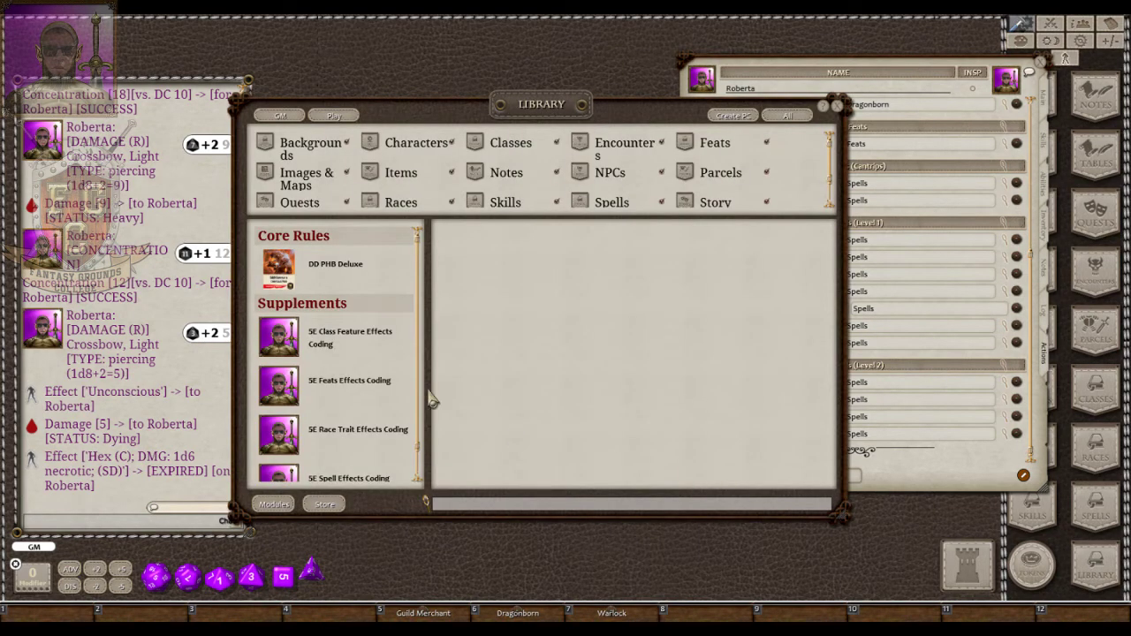
Filter the data modules by "dd", load the DD Dungeon Masters Guide - Players module, and close the activation list.
left_click(280, 507)
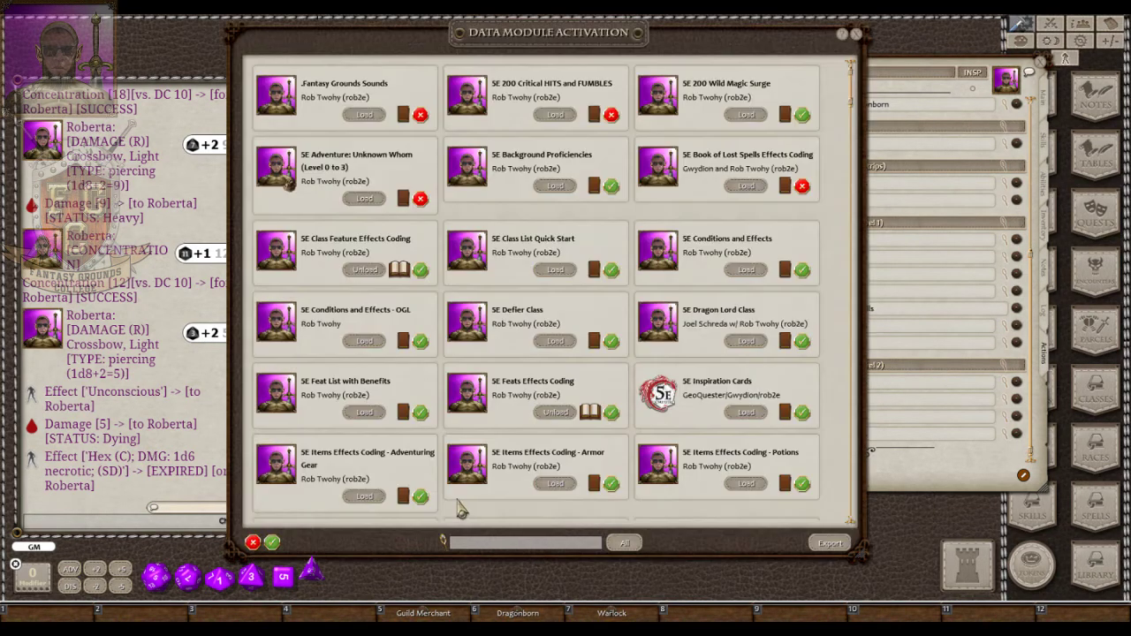
left_click(484, 543)
type("dd")
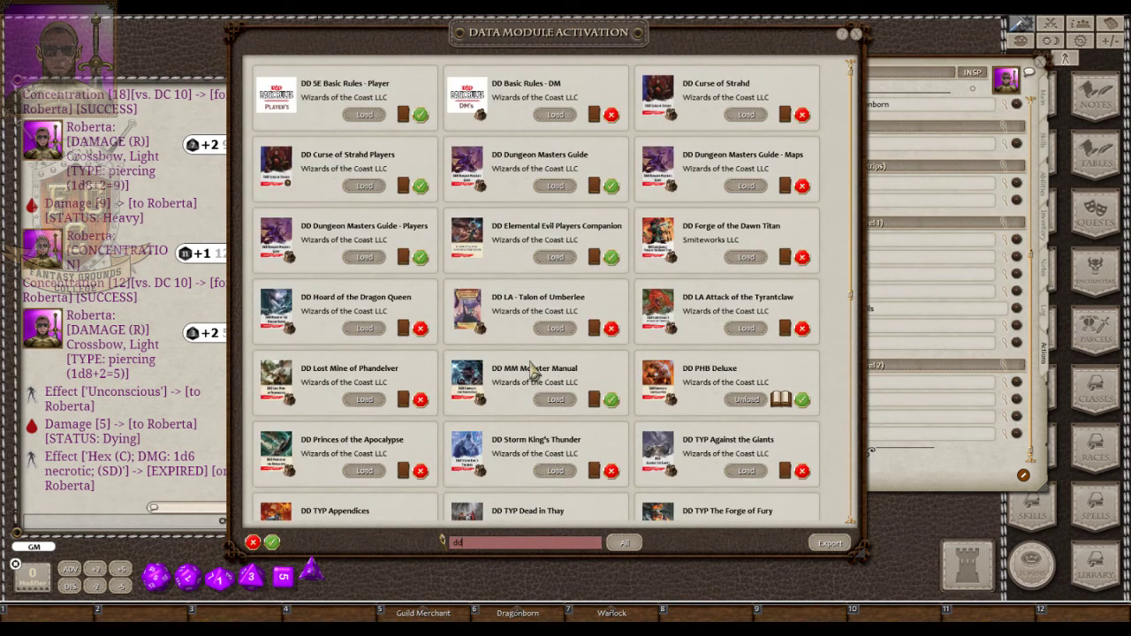
scroll(546, 366, "down", 1)
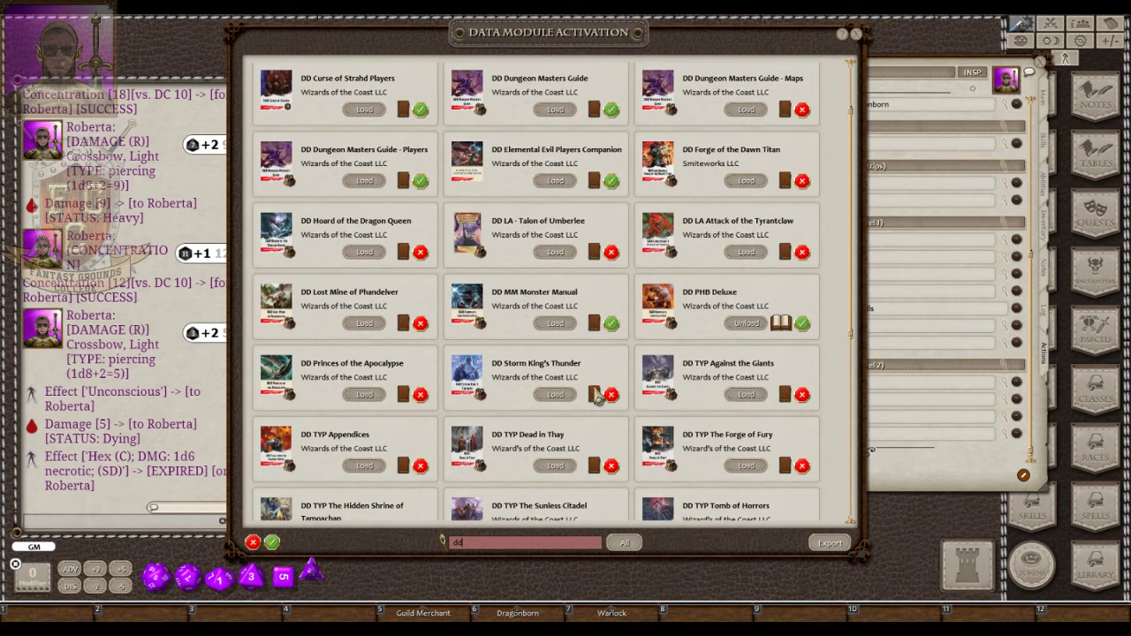
scroll(574, 388, "down", 2)
scroll(570, 388, "down", 1)
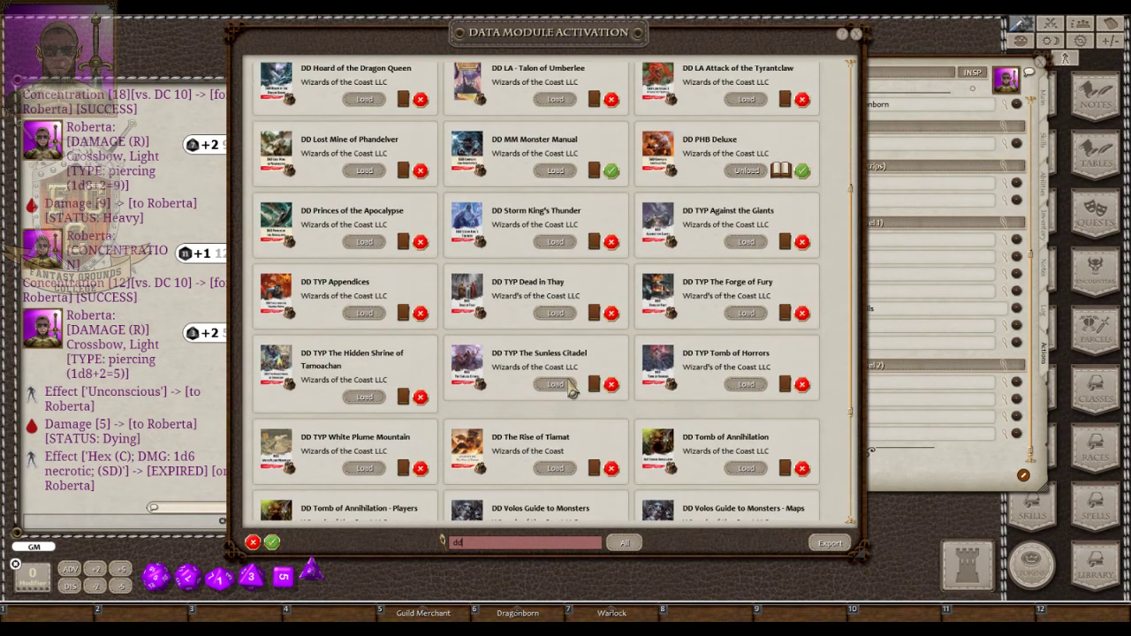
scroll(569, 389, "down", 2)
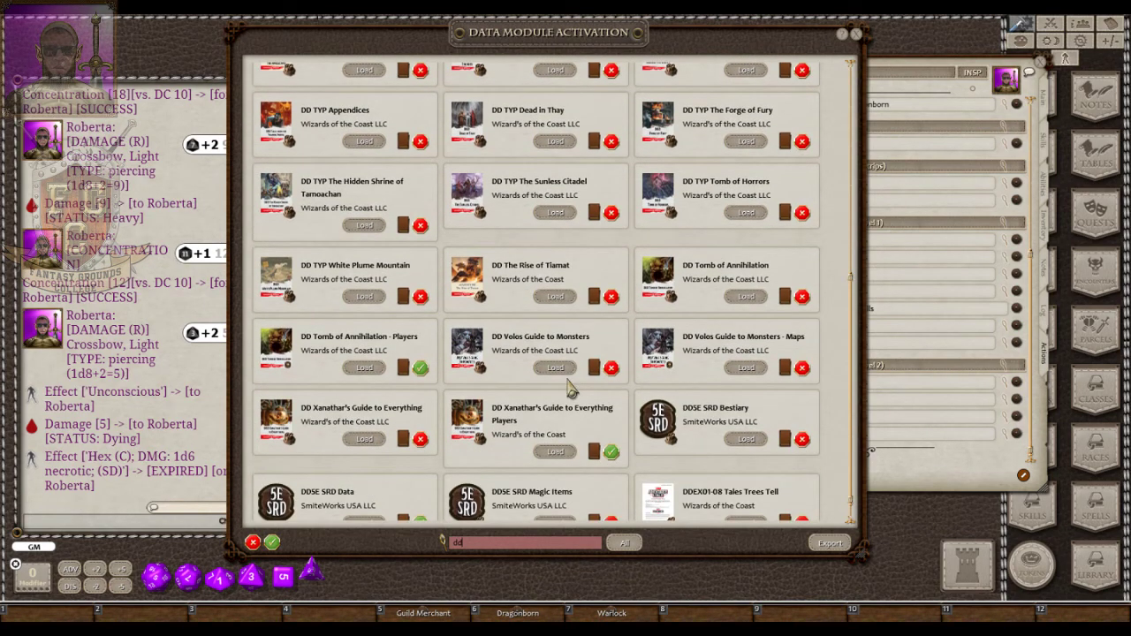
scroll(570, 389, "down", 1)
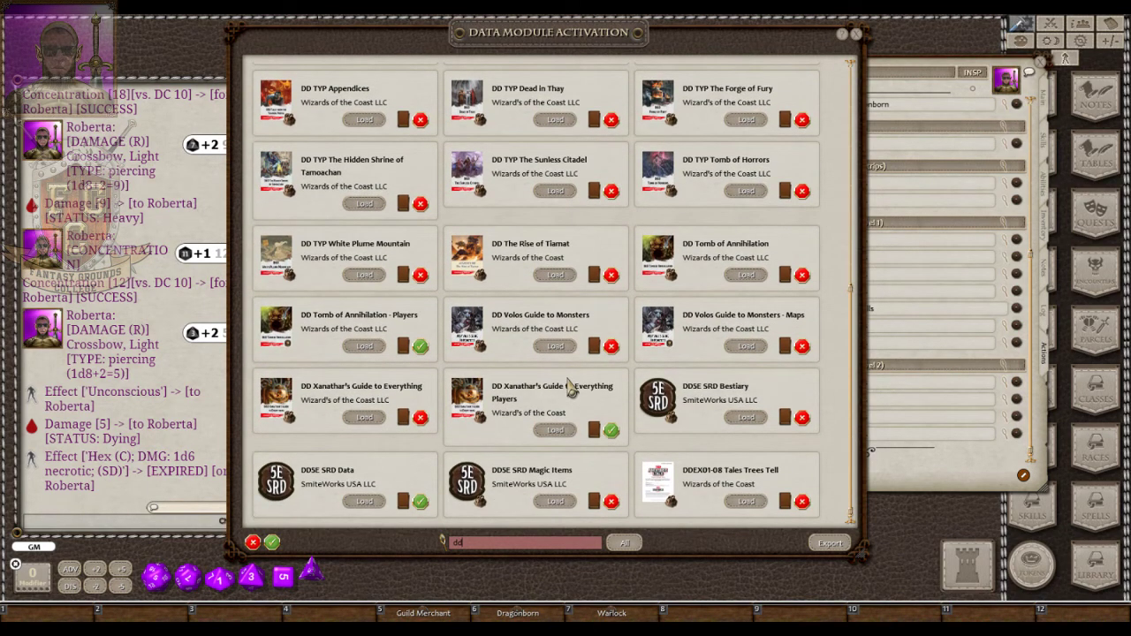
scroll(570, 389, "up", 4)
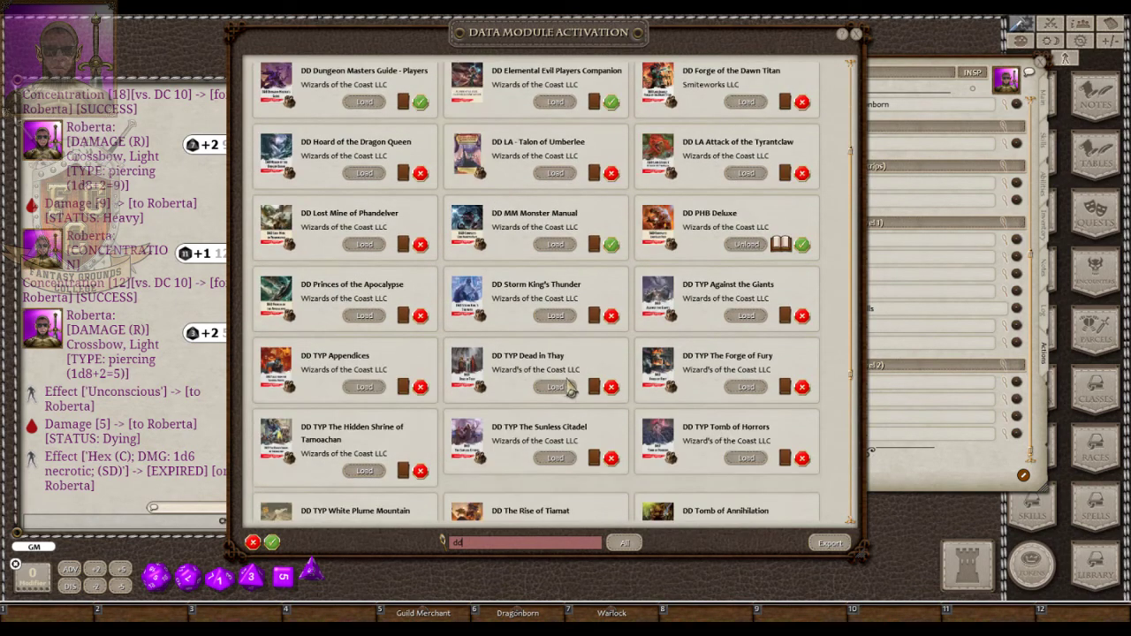
scroll(565, 386, "up", 2)
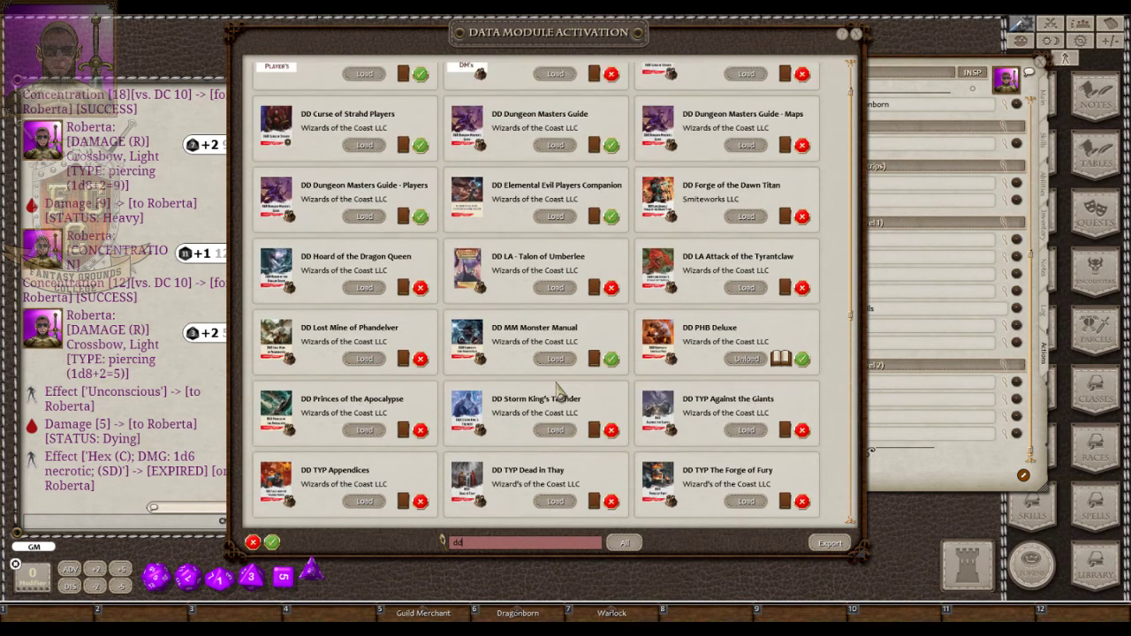
scroll(559, 389, "up", 1)
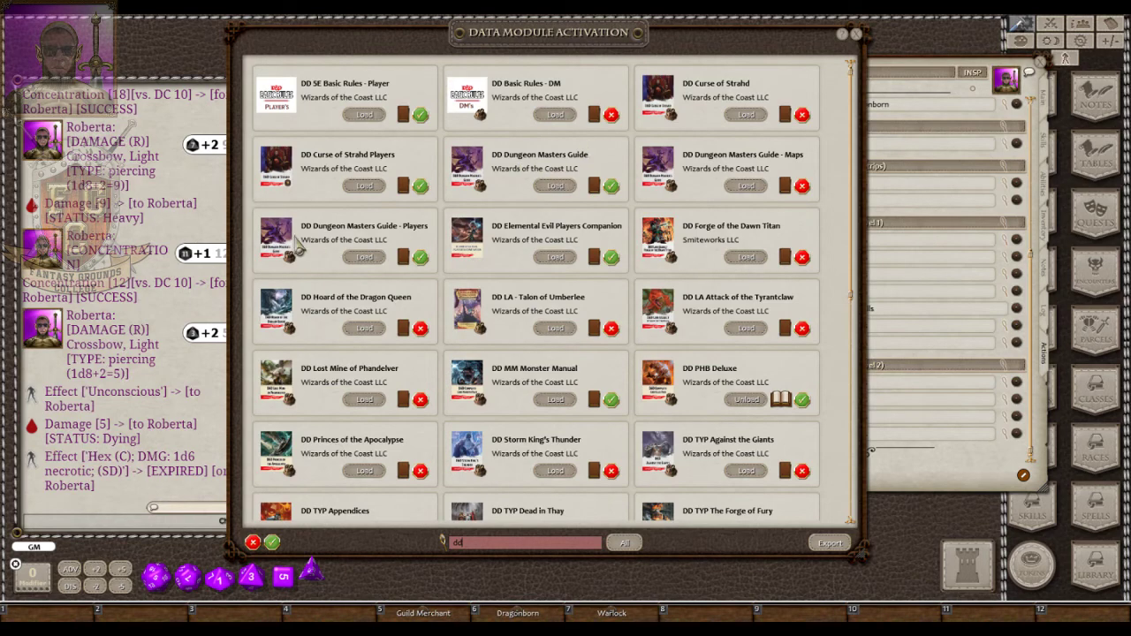
left_click(369, 260)
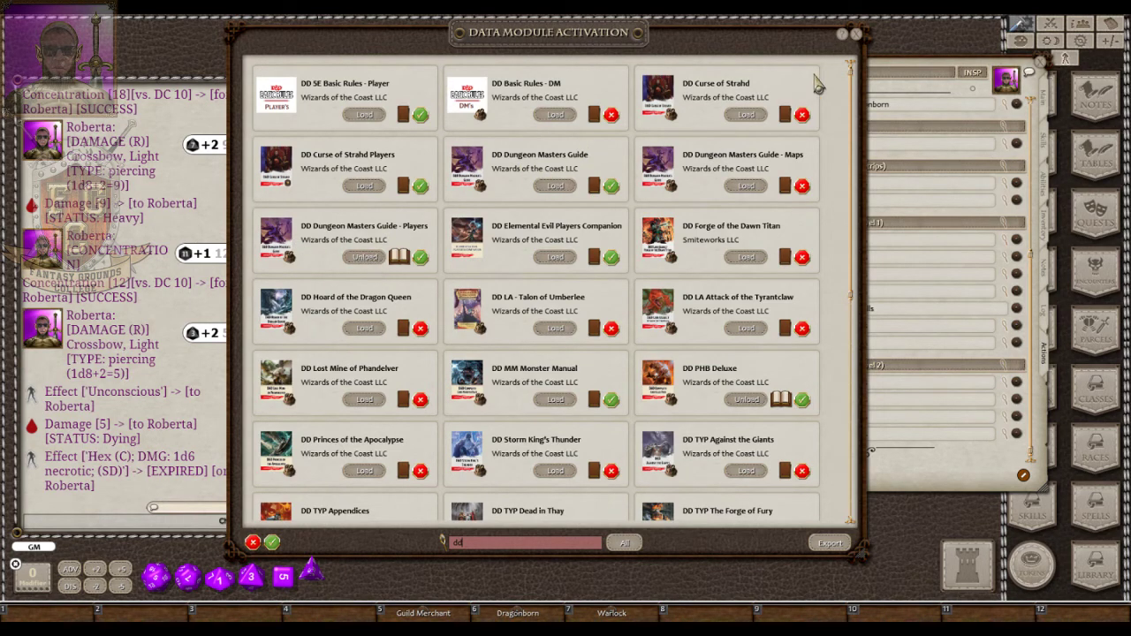
left_click(856, 34)
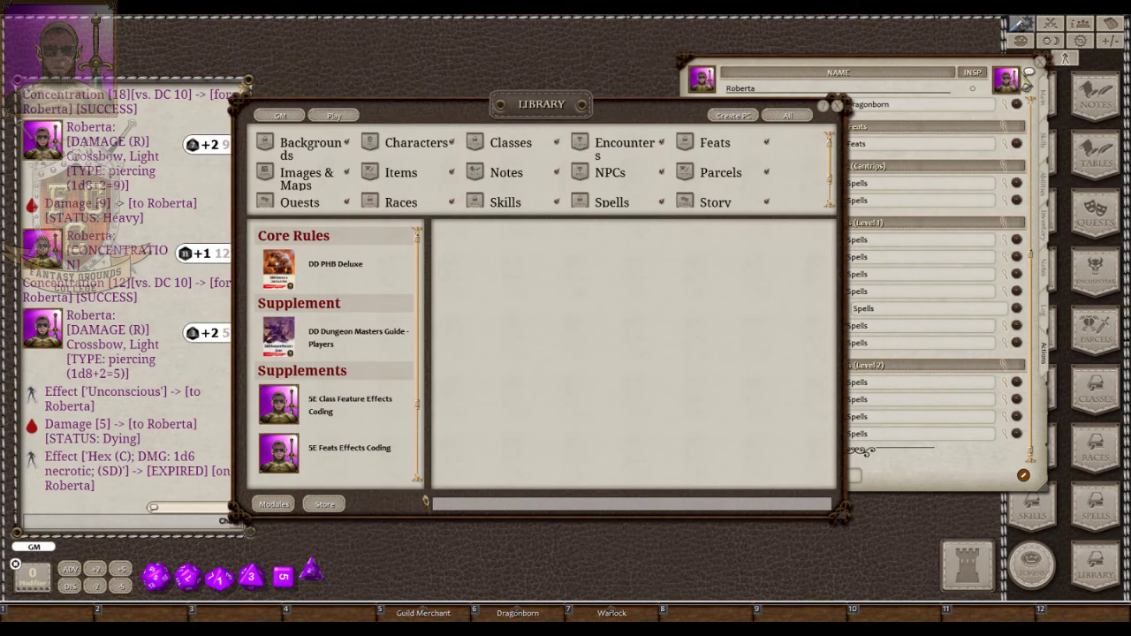
Close the character sheet and view the classes in the DD Dungeon Masters Guide - Players group.
left_click(1040, 62)
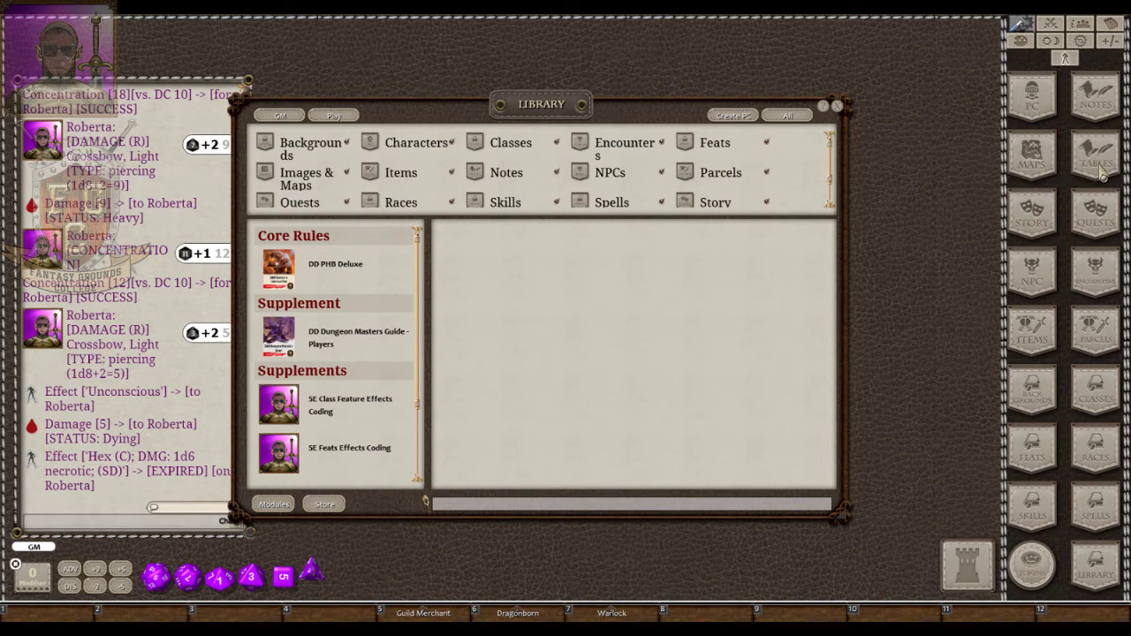
left_click(1108, 402)
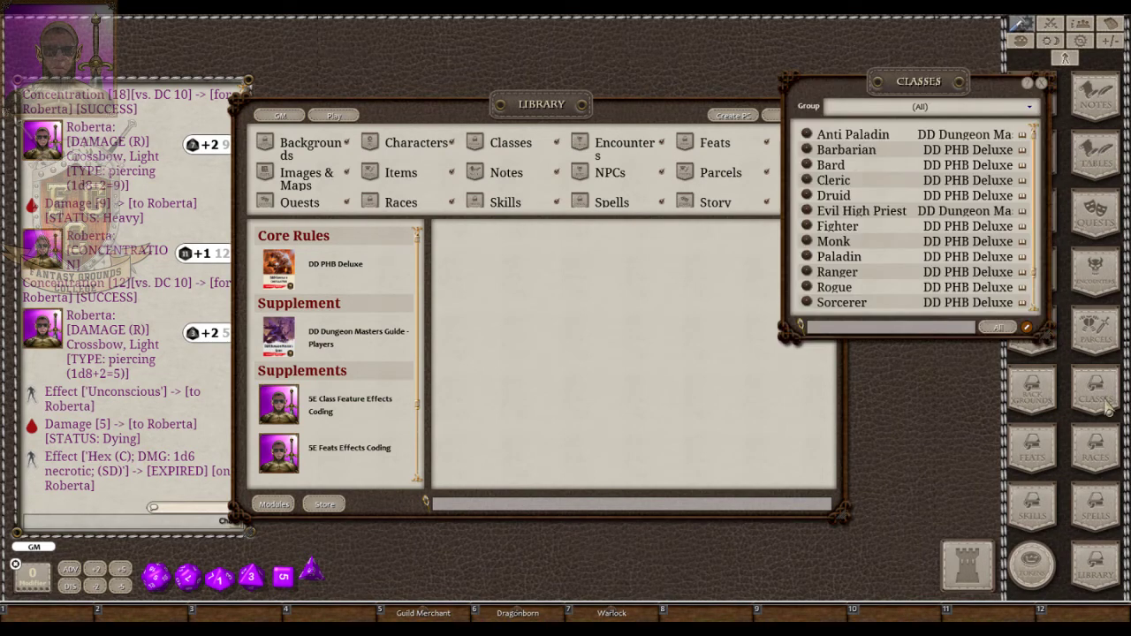
left_click(929, 108)
left_click(897, 141)
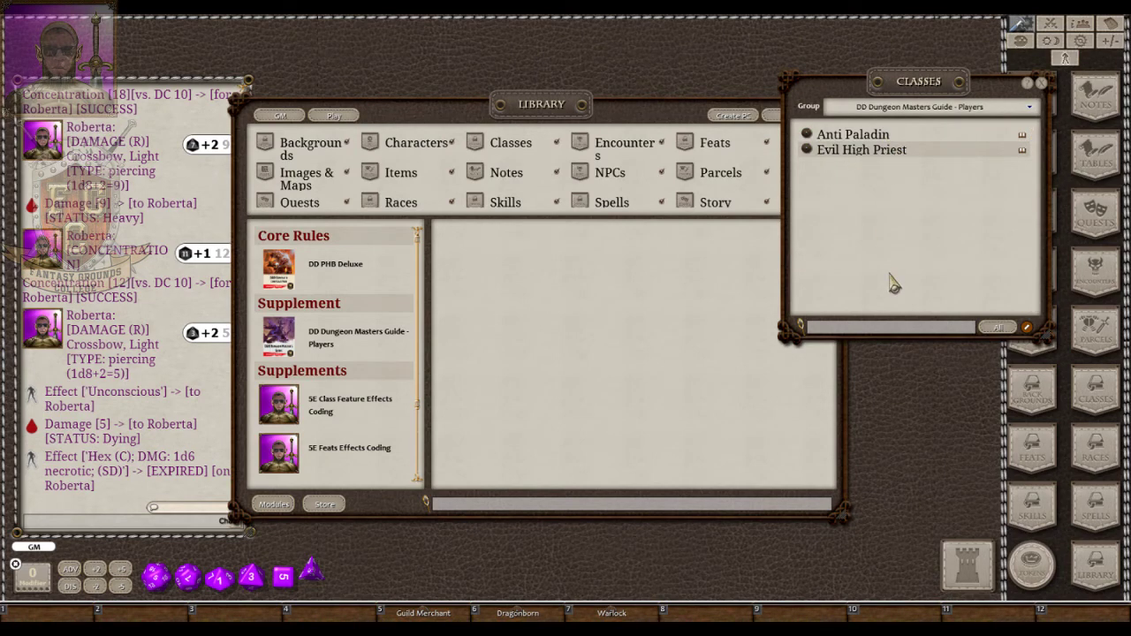
left_click_drag(936, 83, 814, 123)
left_click(880, 119)
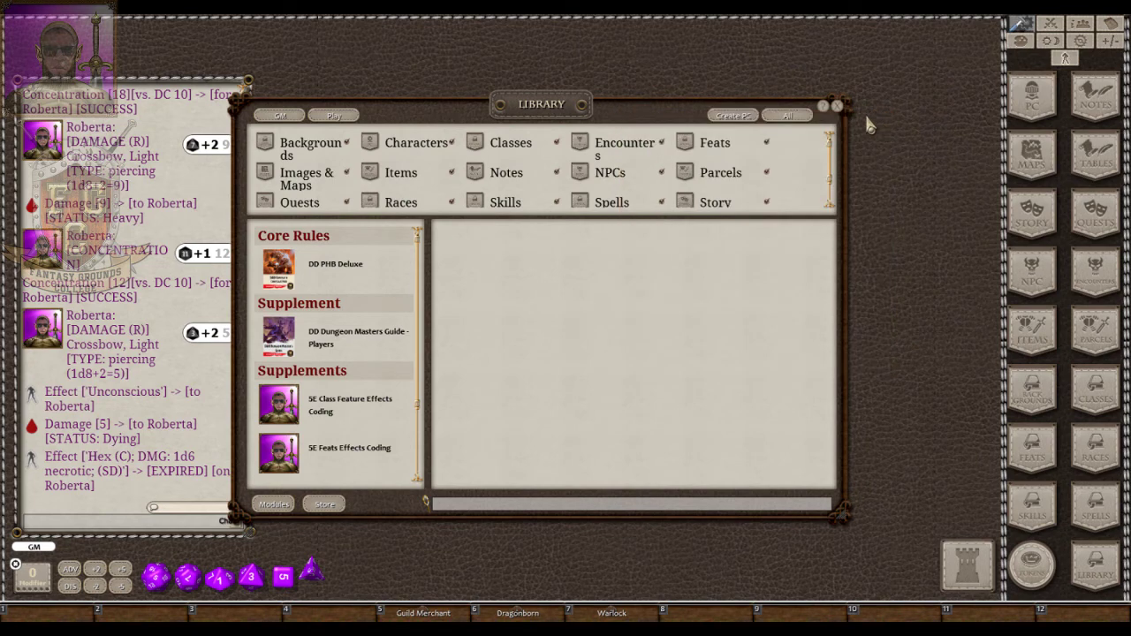
Reposition the library, look through its loaded modules, and close it.
left_click_drag(530, 110, 559, 75)
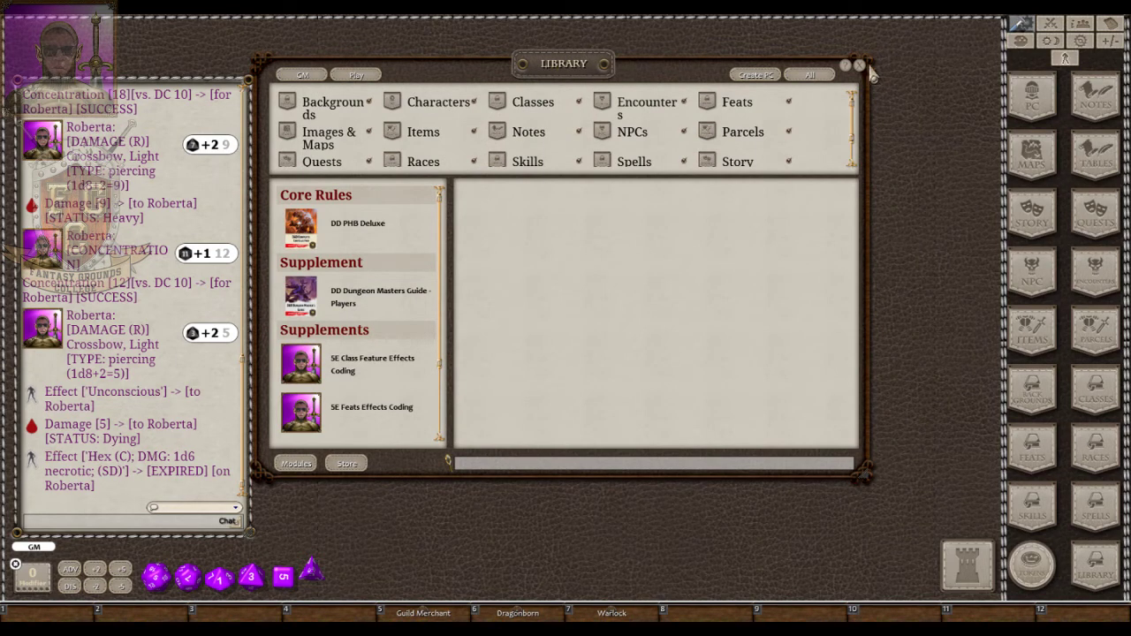
scroll(402, 345, "down", 2)
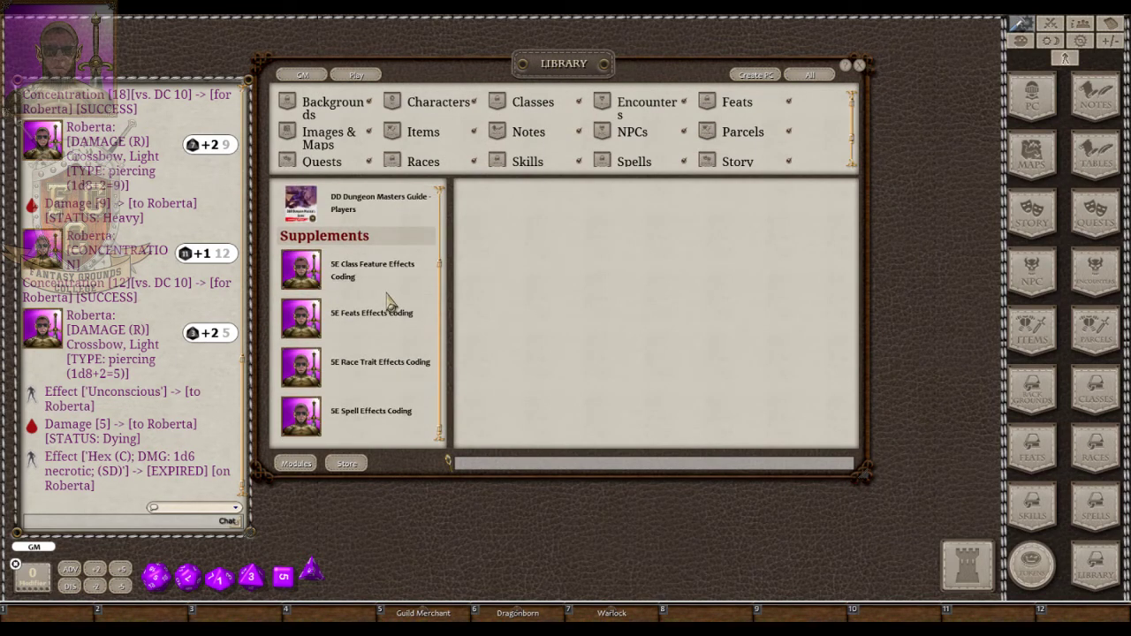
scroll(389, 300, "up", 2)
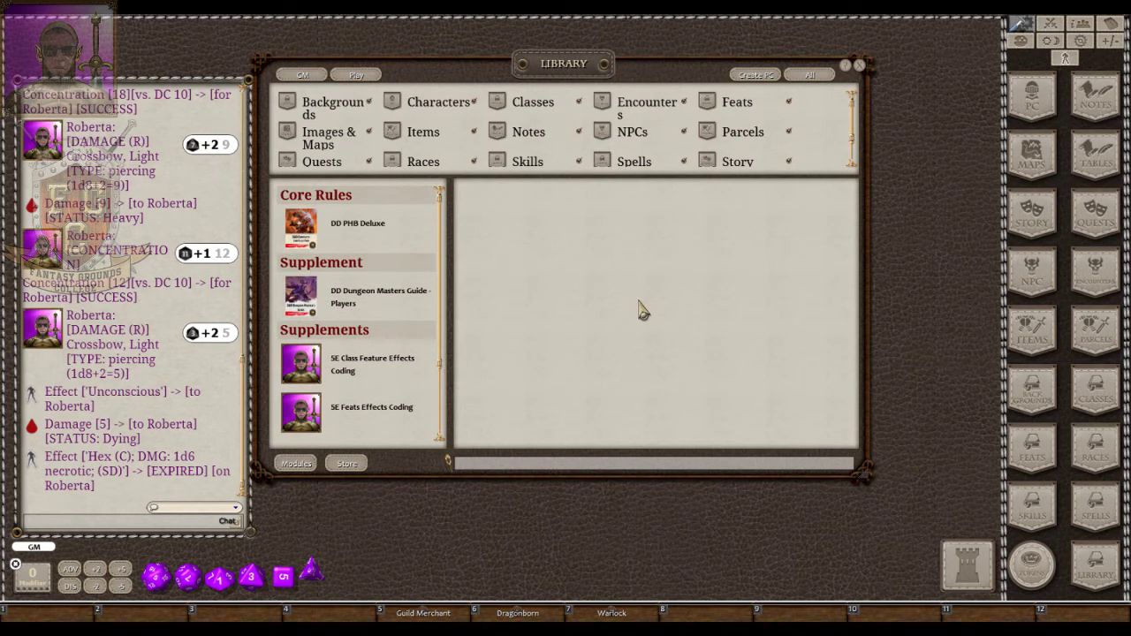
left_click(860, 69)
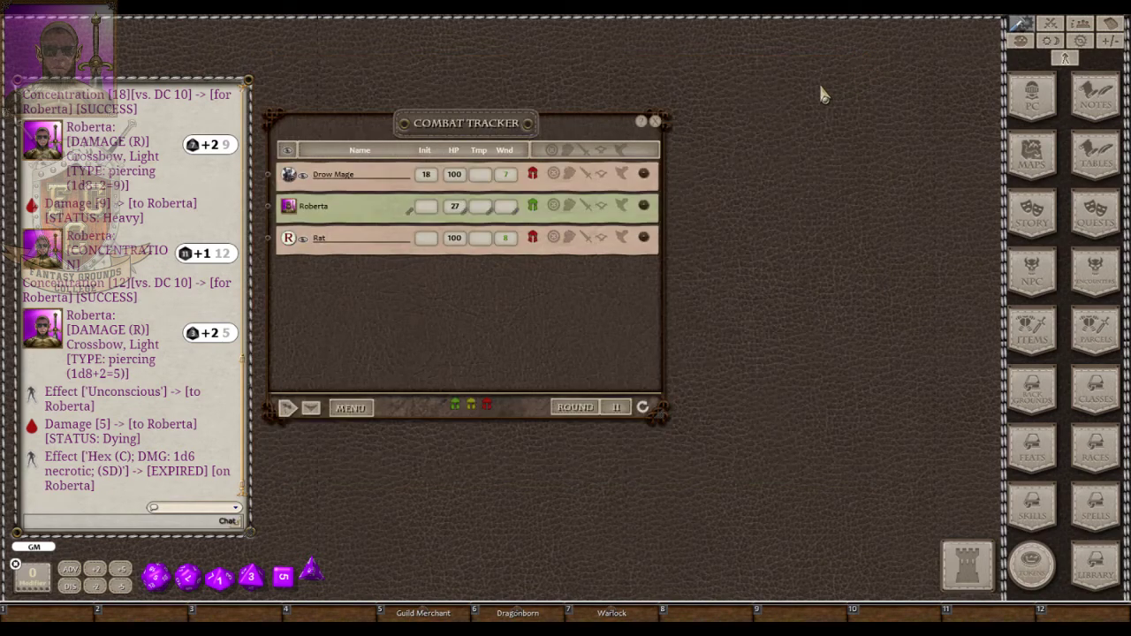
Reposition and close the combat tracker, and clear the chat log with /clear.
left_click_drag(466, 126, 530, 121)
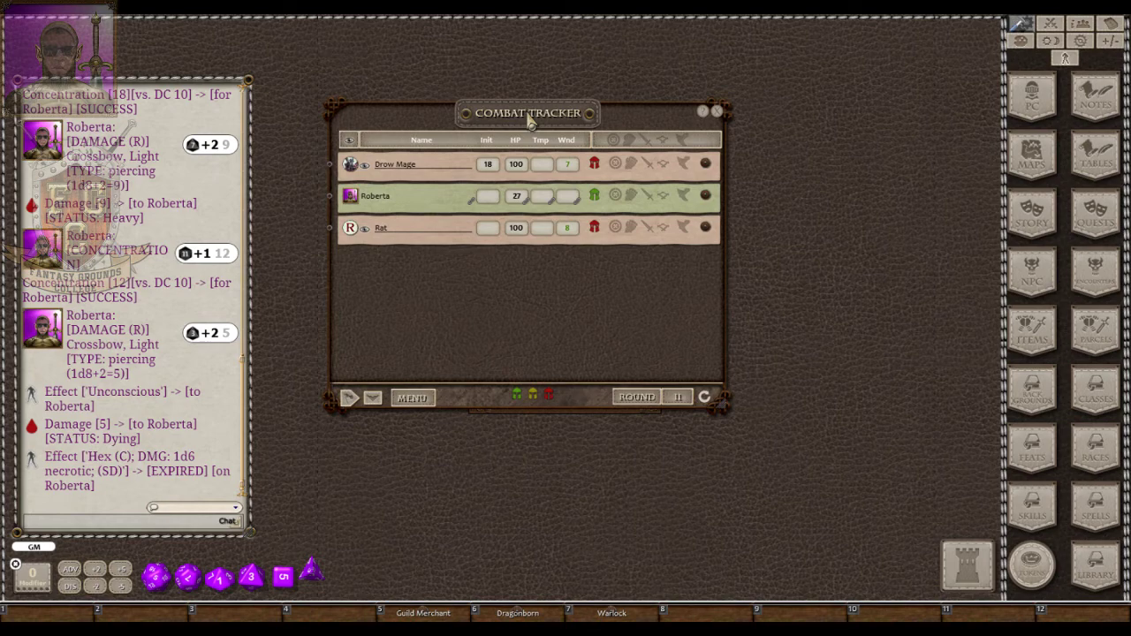
left_click_drag(530, 120, 508, 120)
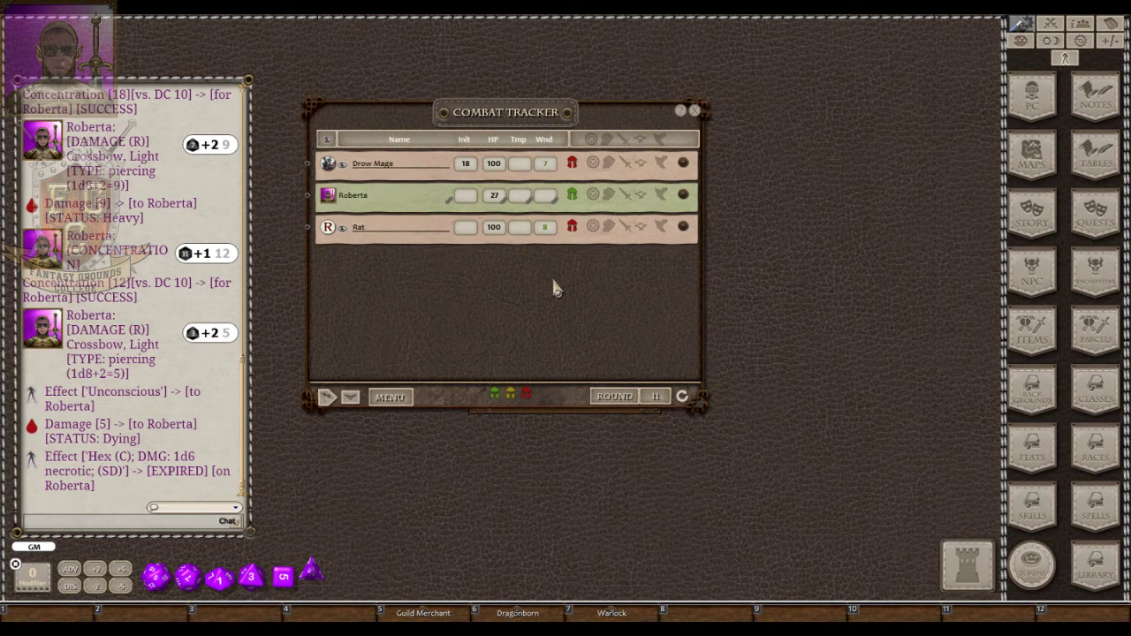
left_click(694, 112)
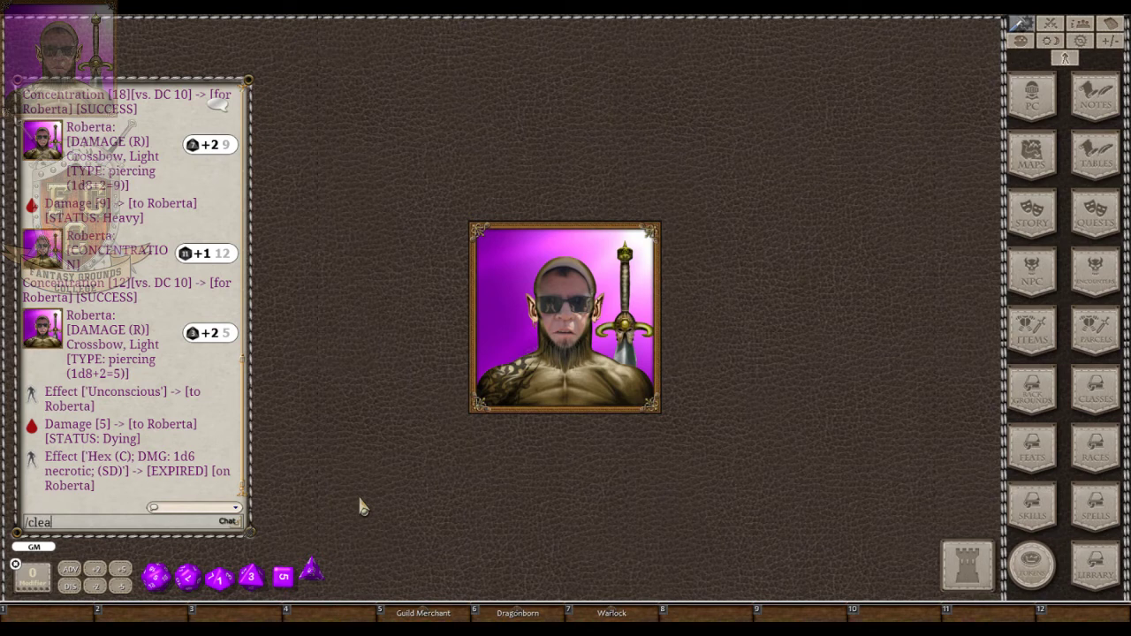
type("r")
key("Return")
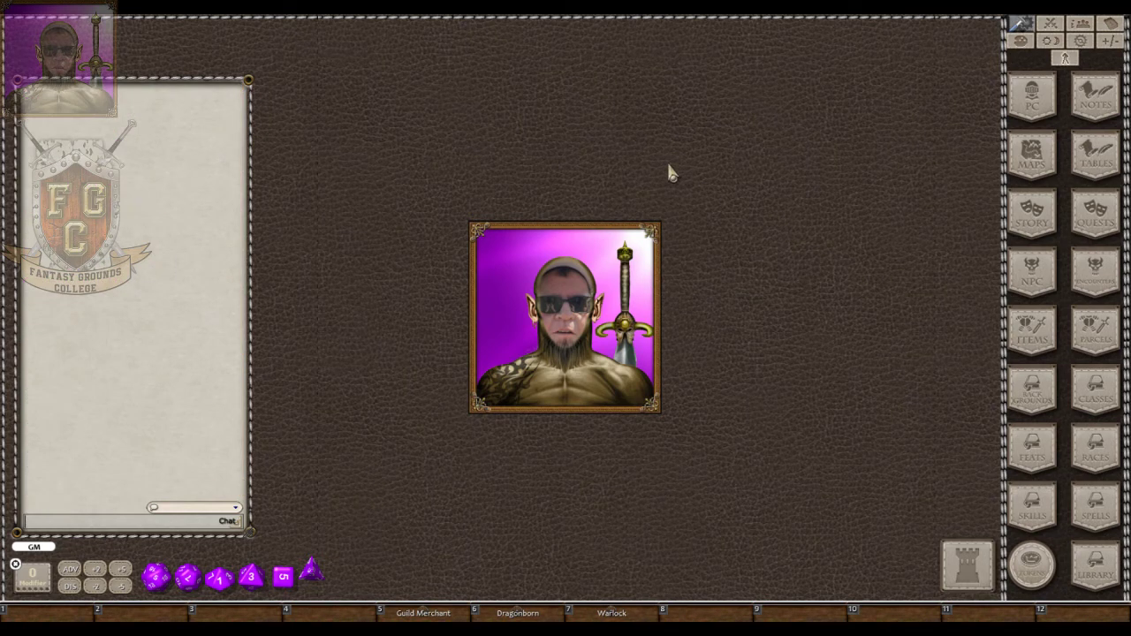
Browse the 5E effects-coding modules in the library's unfiltered module activation list, and close both windows.
left_click(1098, 568)
left_click(296, 463)
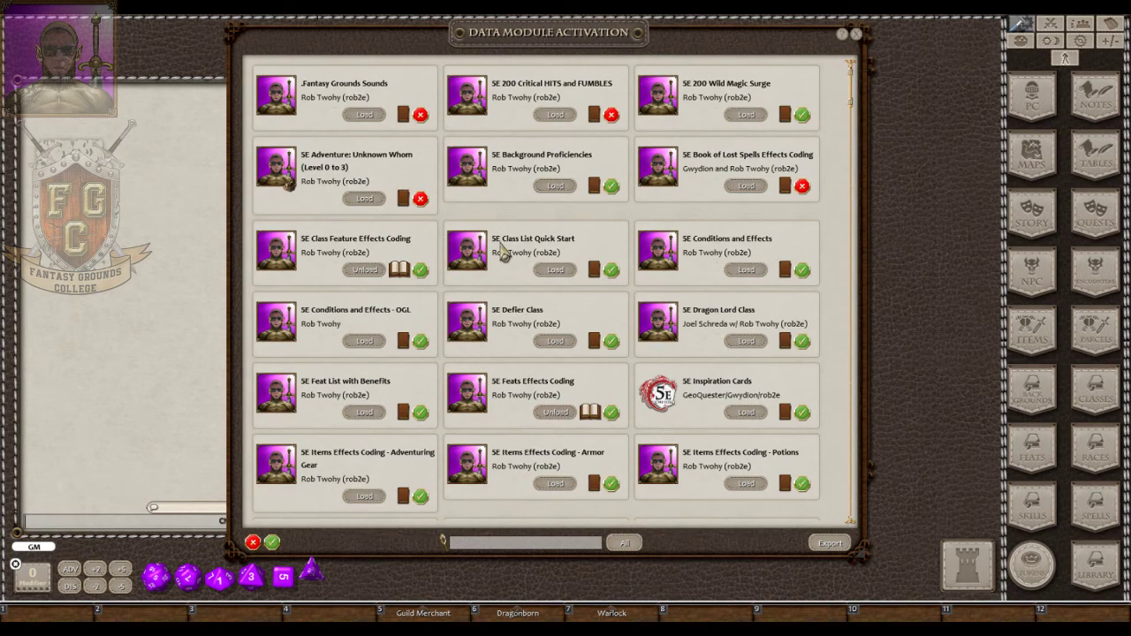
scroll(502, 252, "down", 1)
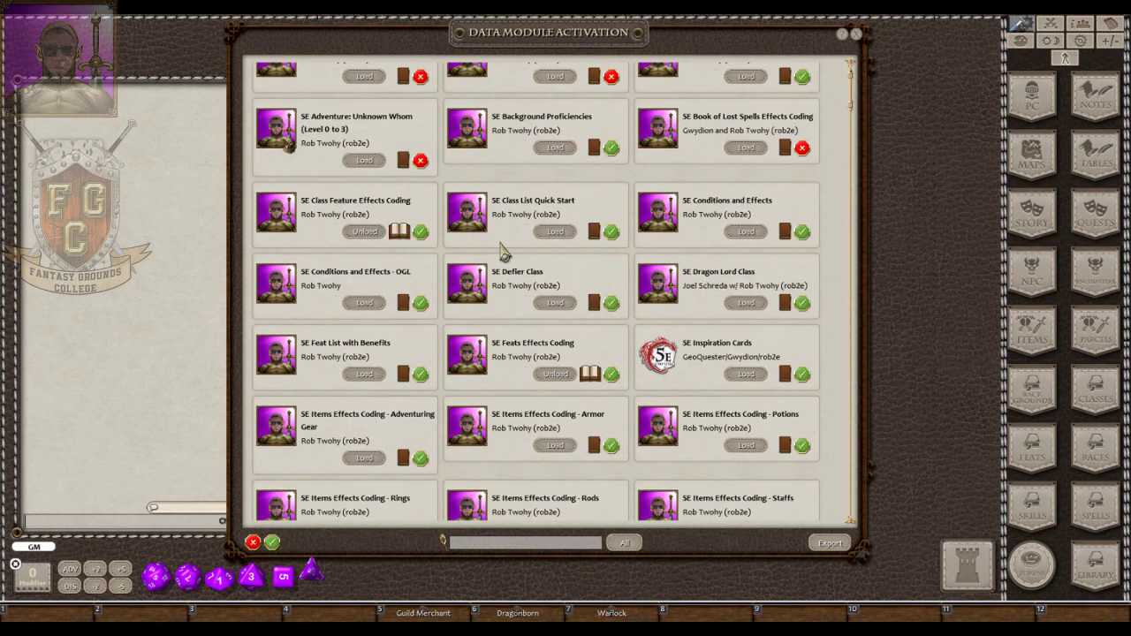
scroll(501, 252, "down", 1)
scroll(504, 252, "down", 1)
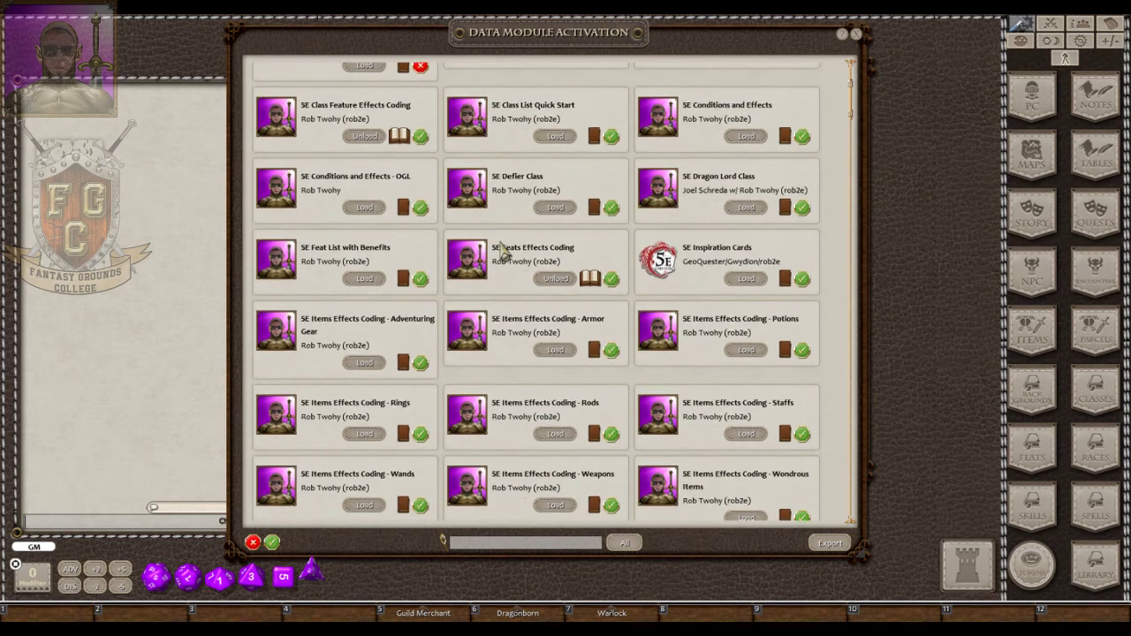
scroll(502, 252, "down", 3)
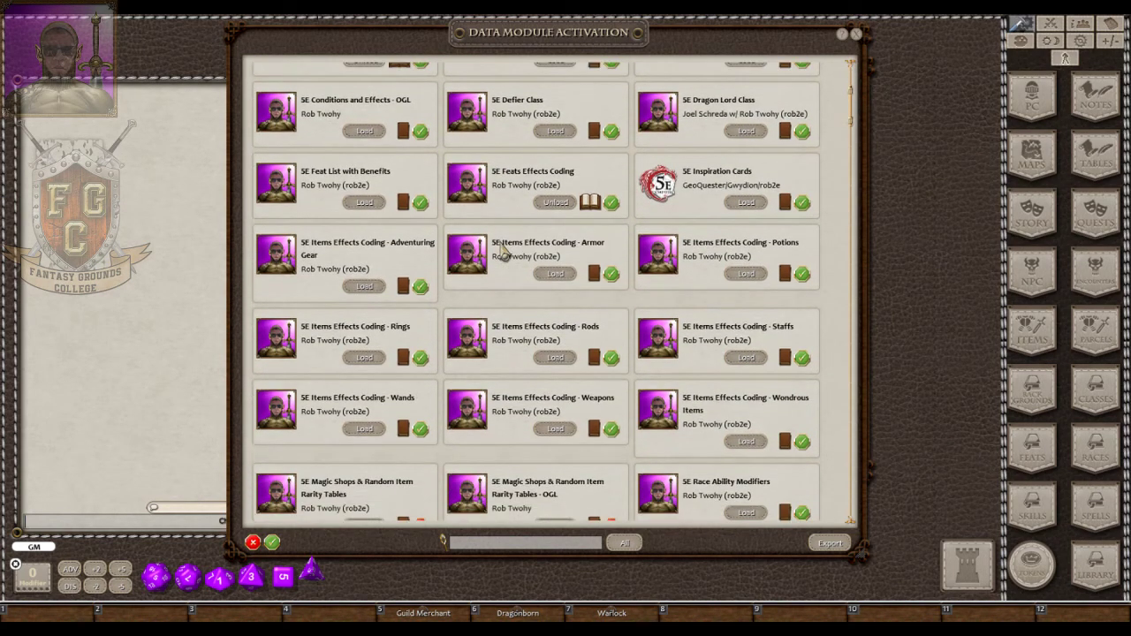
scroll(503, 252, "down", 1)
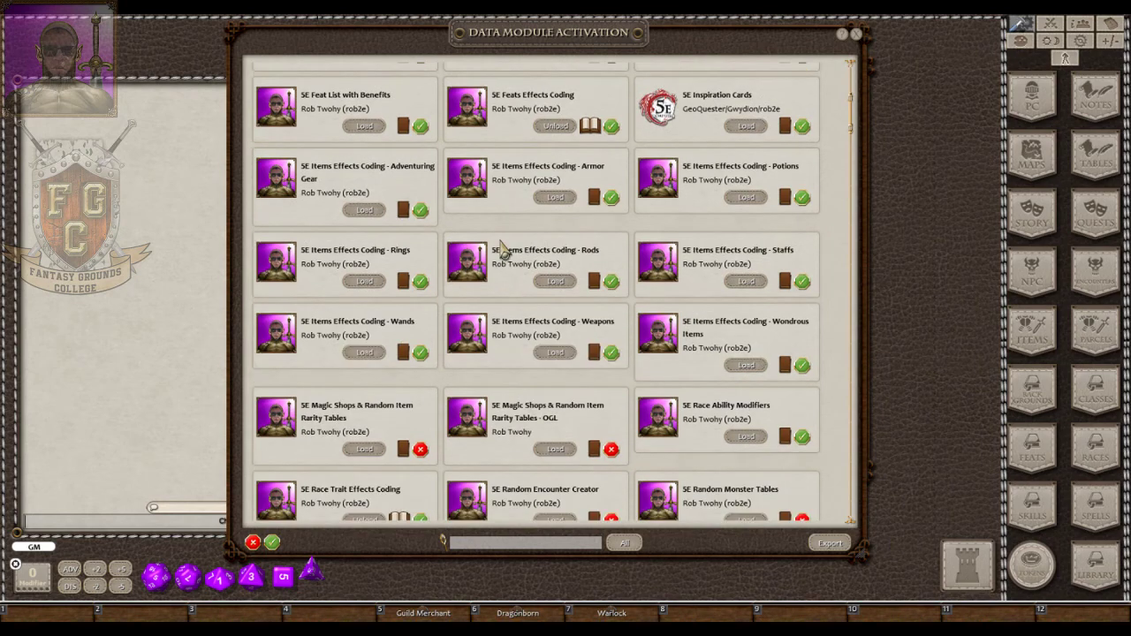
scroll(503, 252, "down", 3)
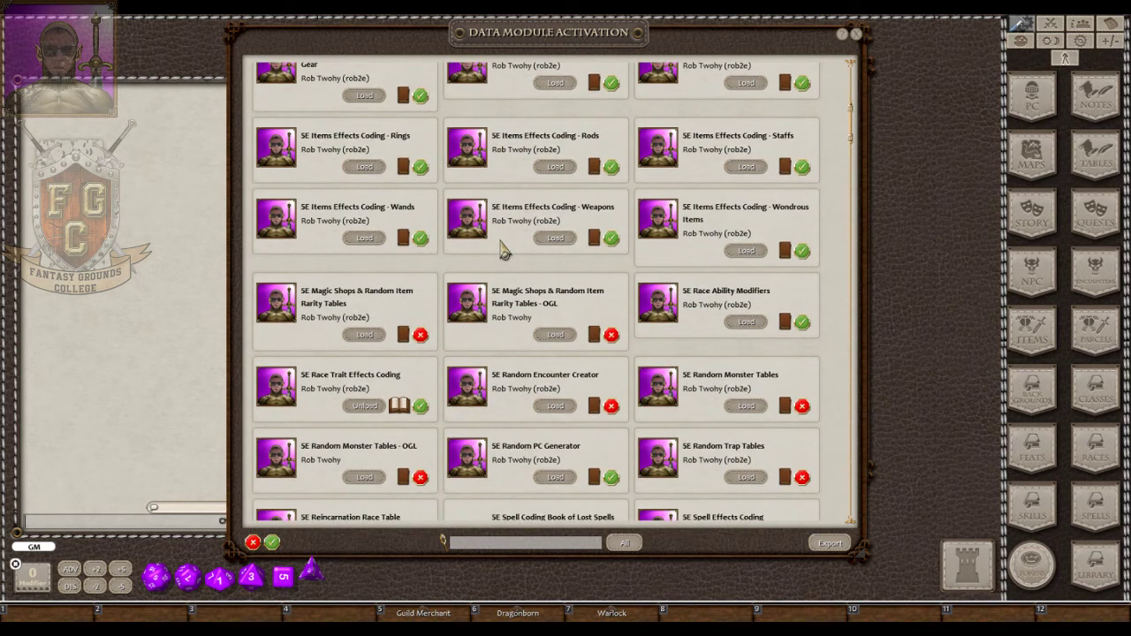
scroll(502, 252, "down", 2)
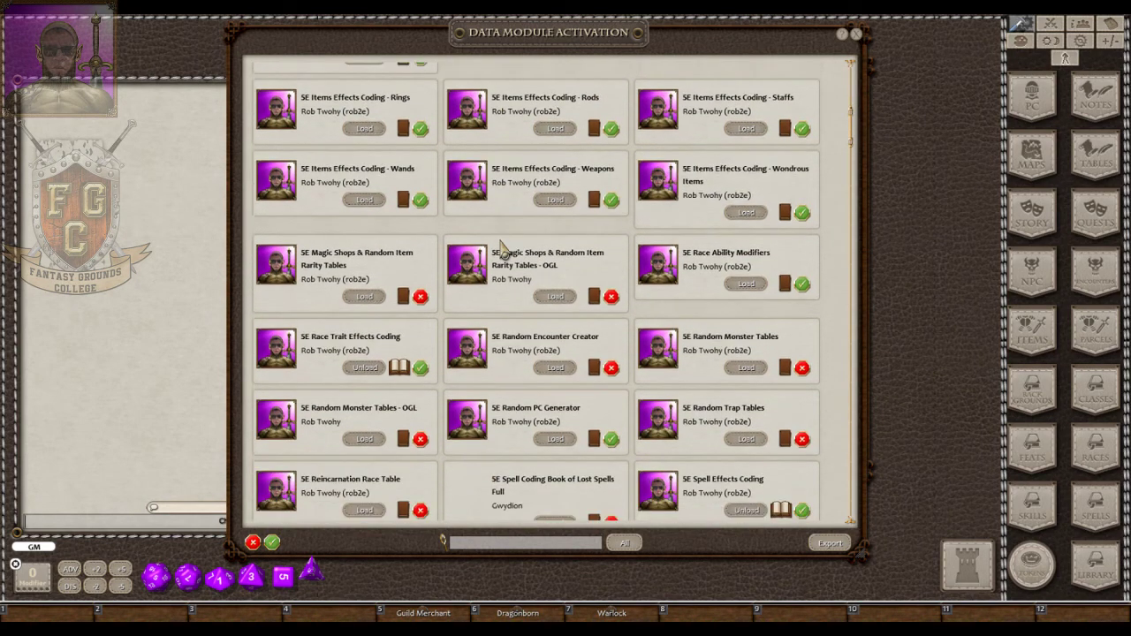
scroll(501, 247, "down", 2)
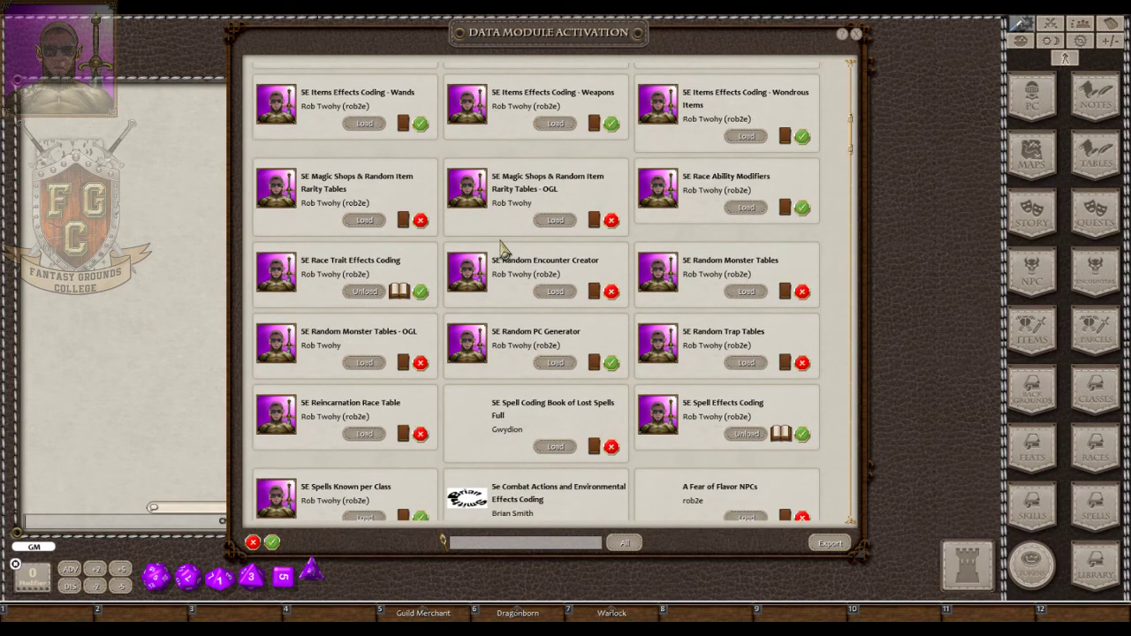
scroll(500, 247, "up", 2)
scroll(500, 247, "up", 5)
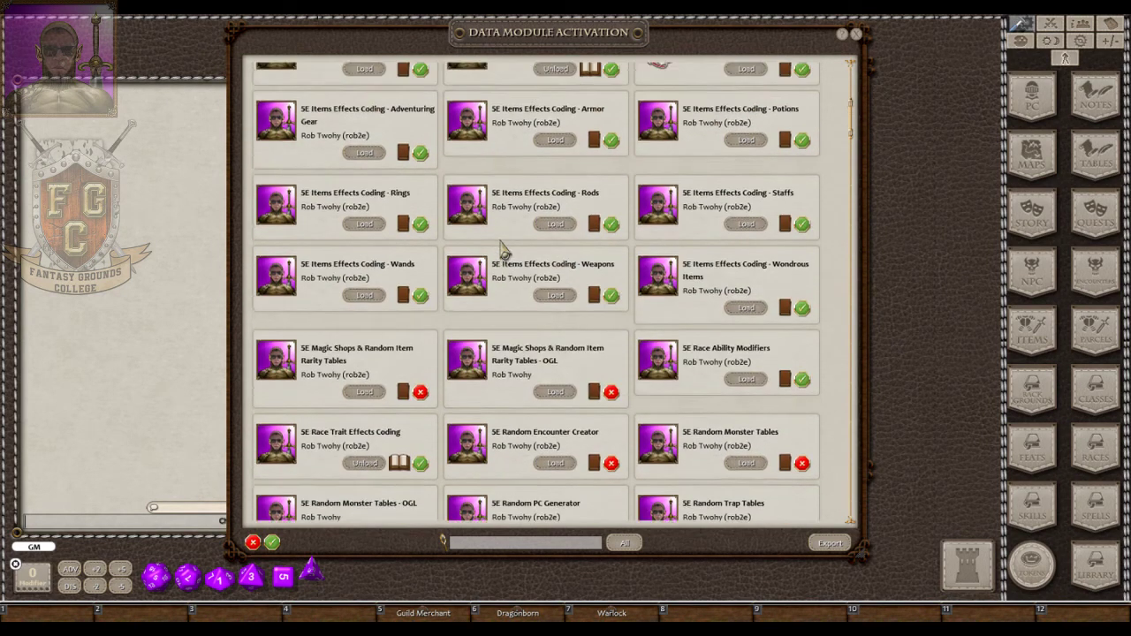
scroll(502, 252, "up", 5)
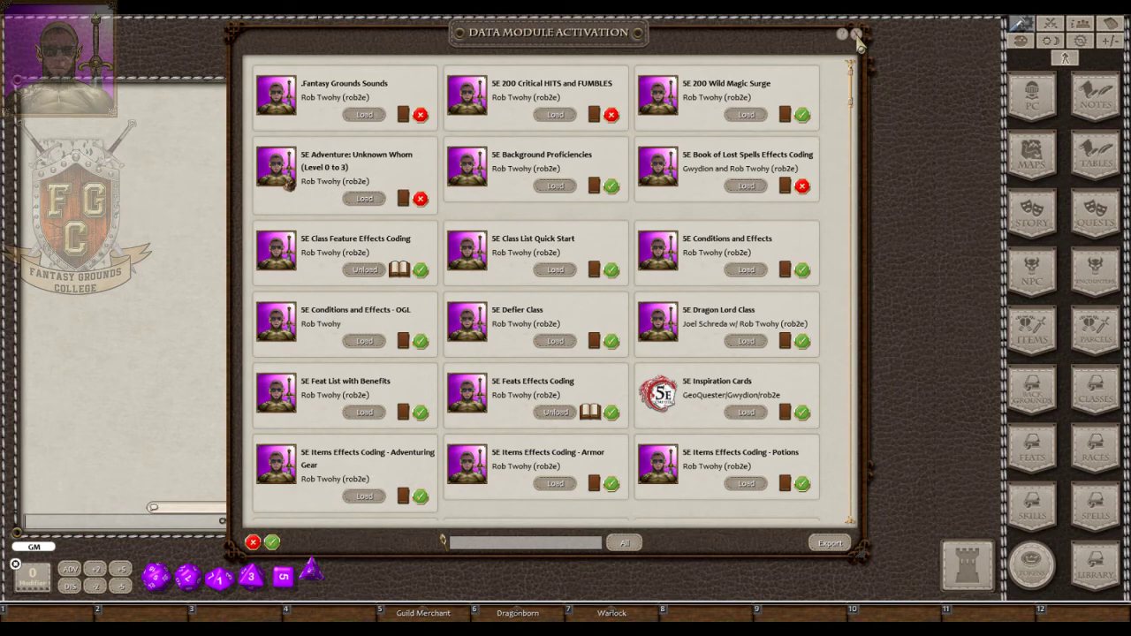
left_click(856, 35)
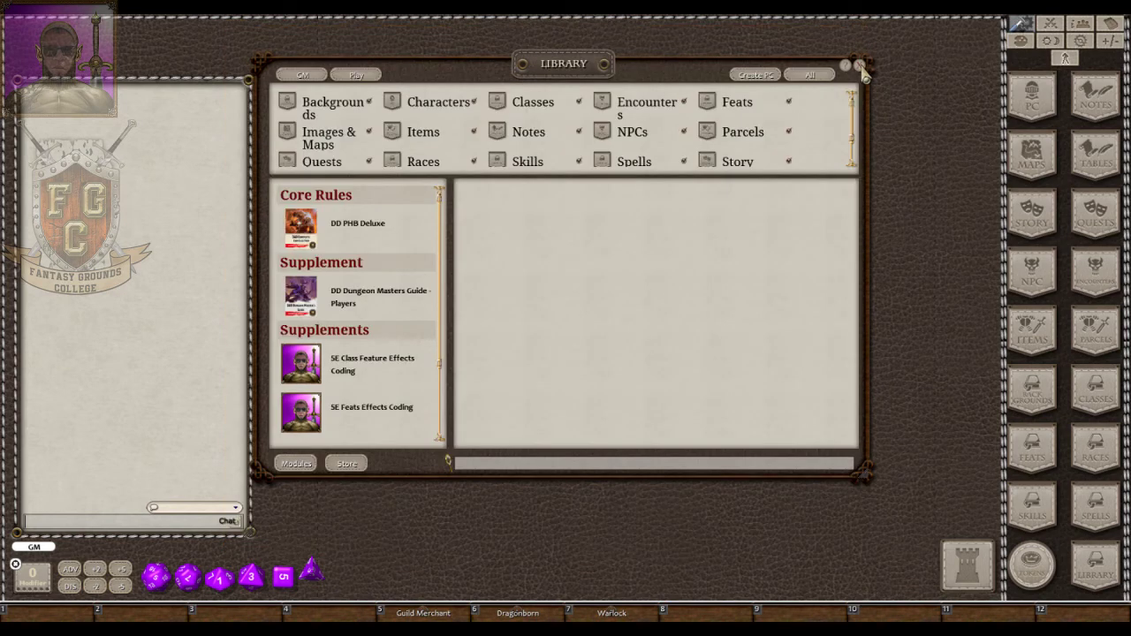
left_click(861, 67)
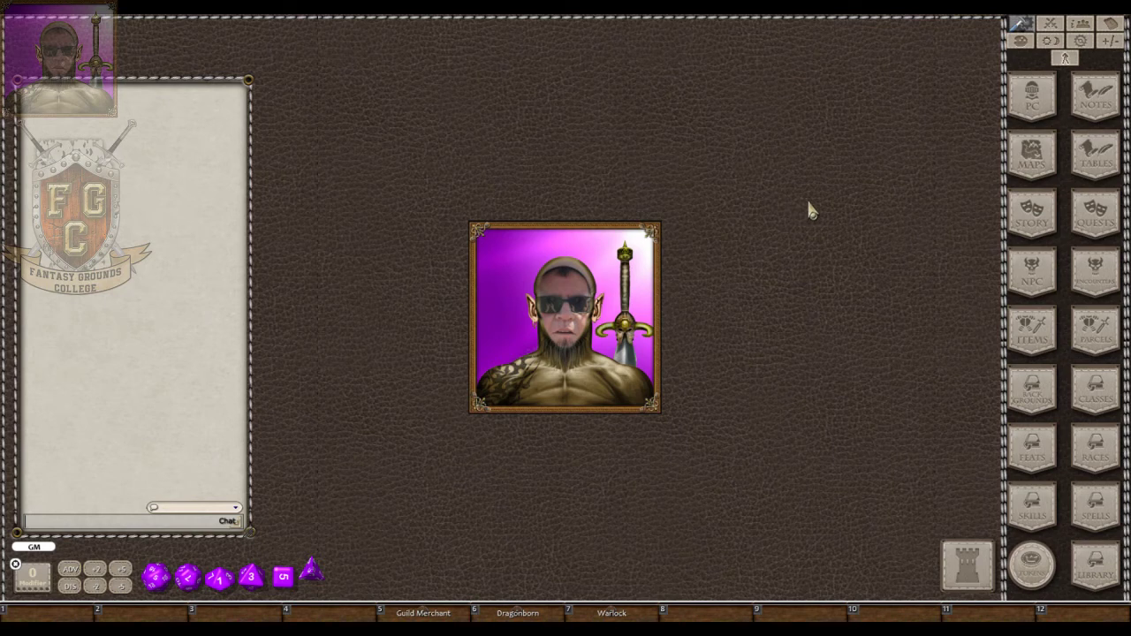
Reset the dice arrangement on the desktop.
right_click(536, 572)
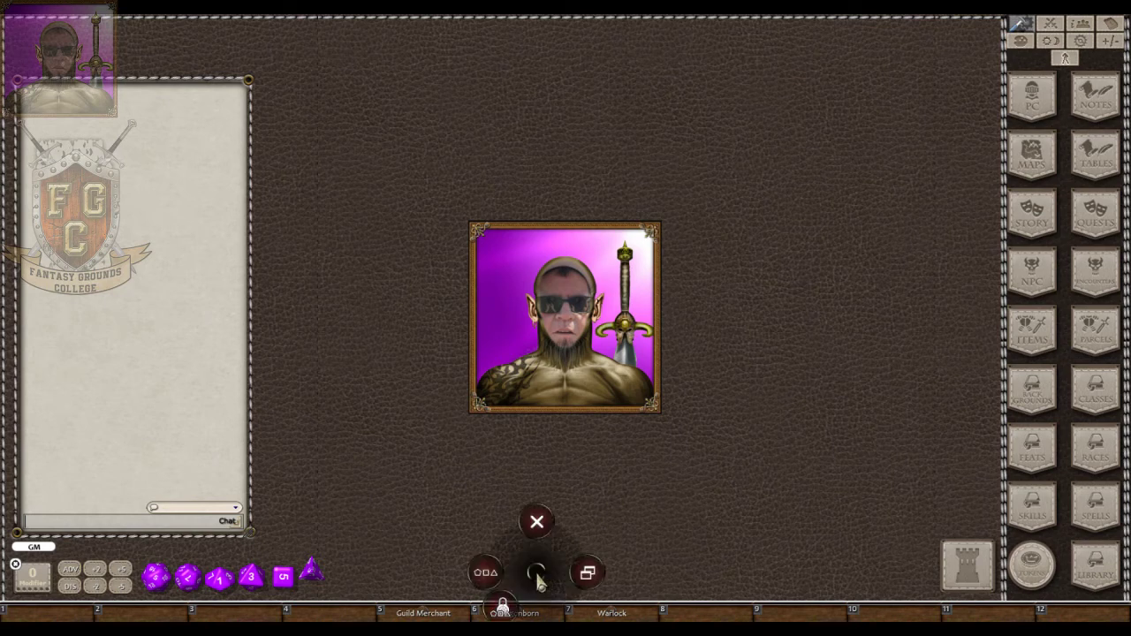
left_click(491, 573)
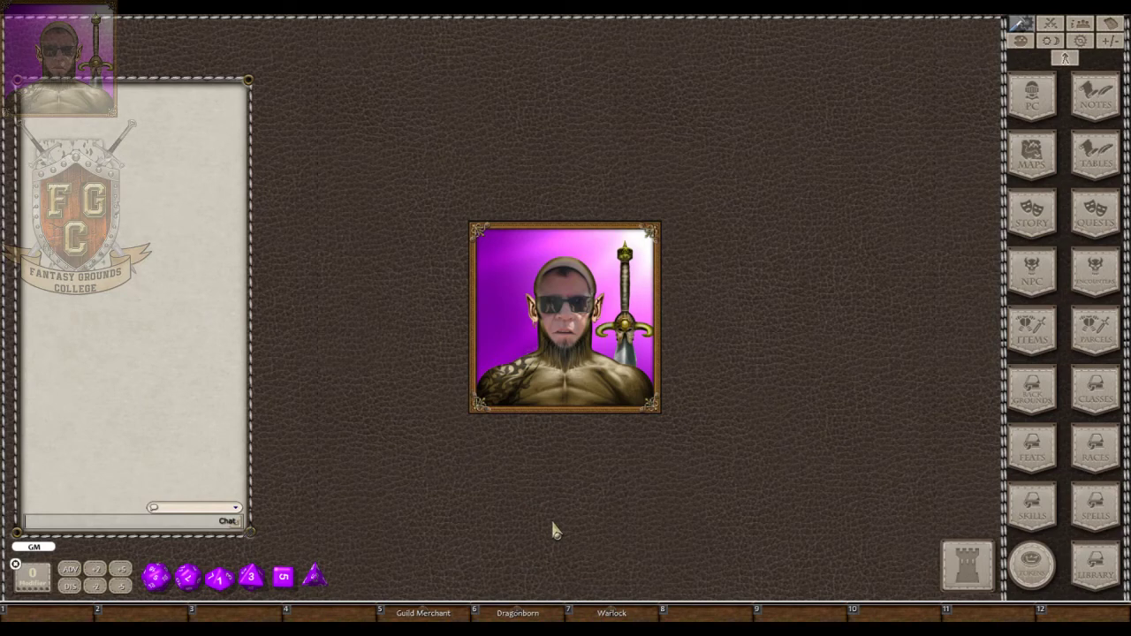